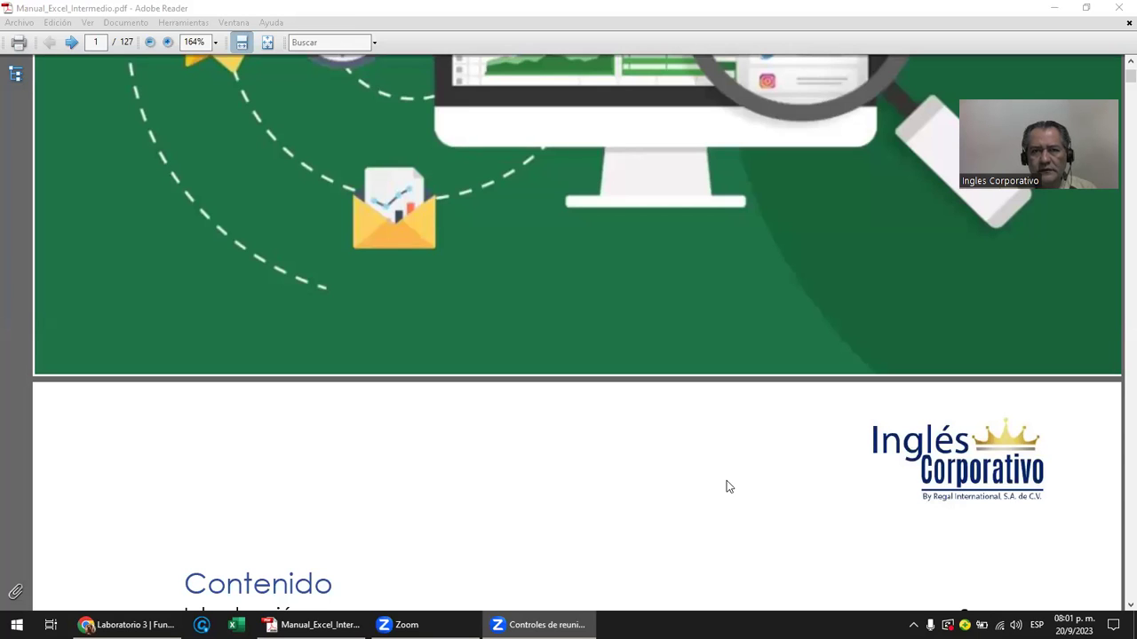
Scroll the Excel manual from its cover to the page 2 table of contents.
click(525, 450)
scroll(525, 449, down, 10)
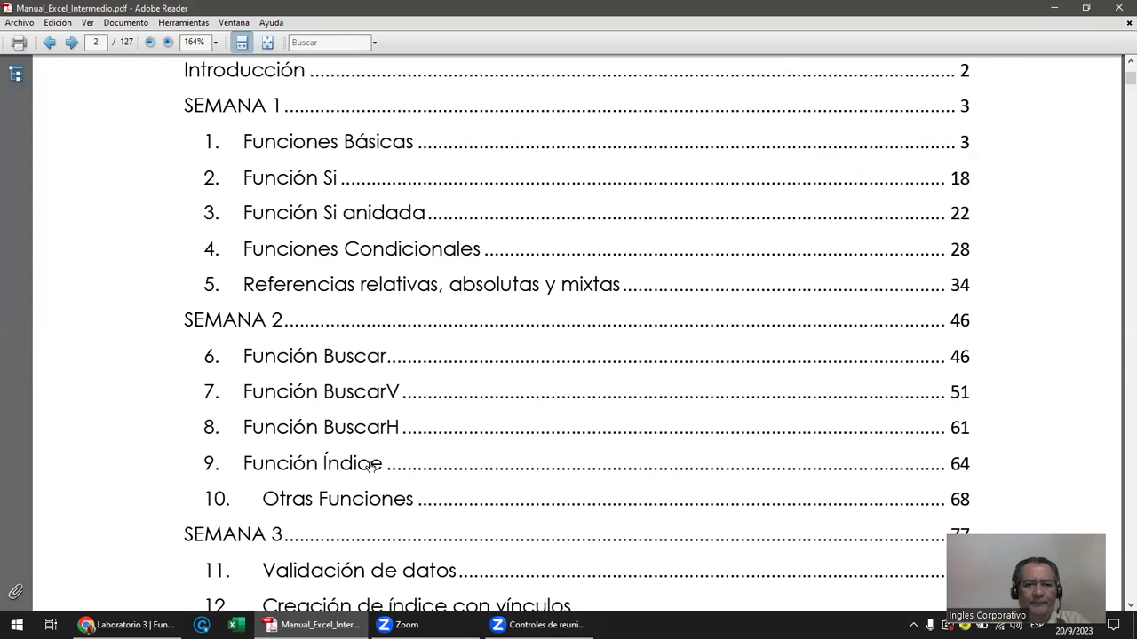
scroll(371, 467, down, 1)
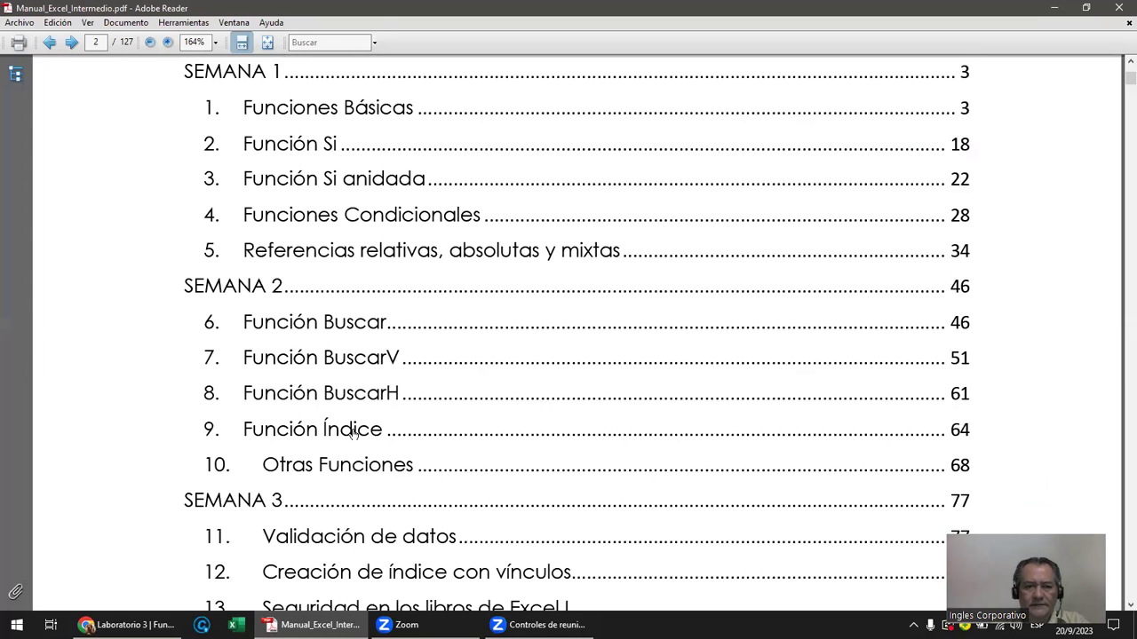
Jump to Función Índice and highlight 'fila y columna', 'dos formas de uso', 'forma matricial', 'forma de referencia'.
click(366, 433)
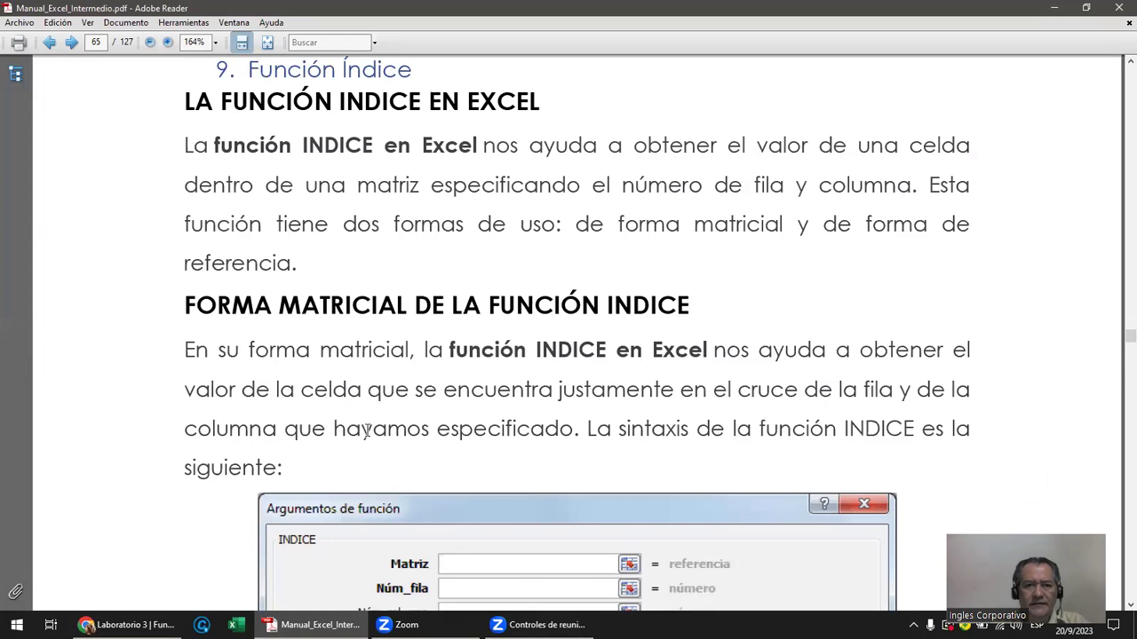
scroll(366, 433, up, 1)
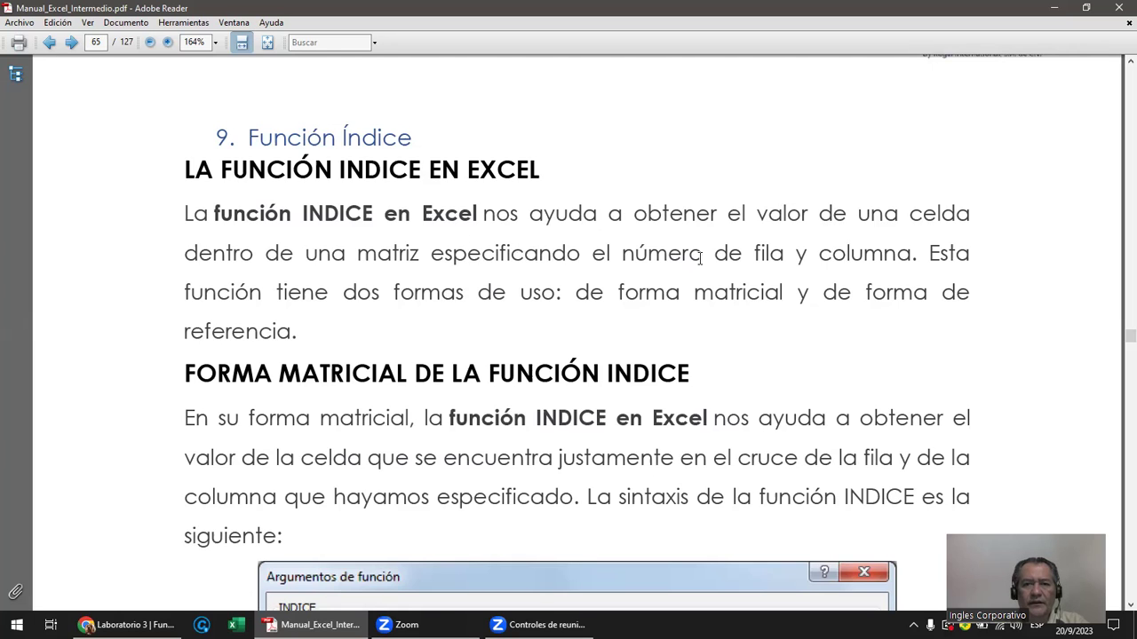
drag(752, 254, 911, 254)
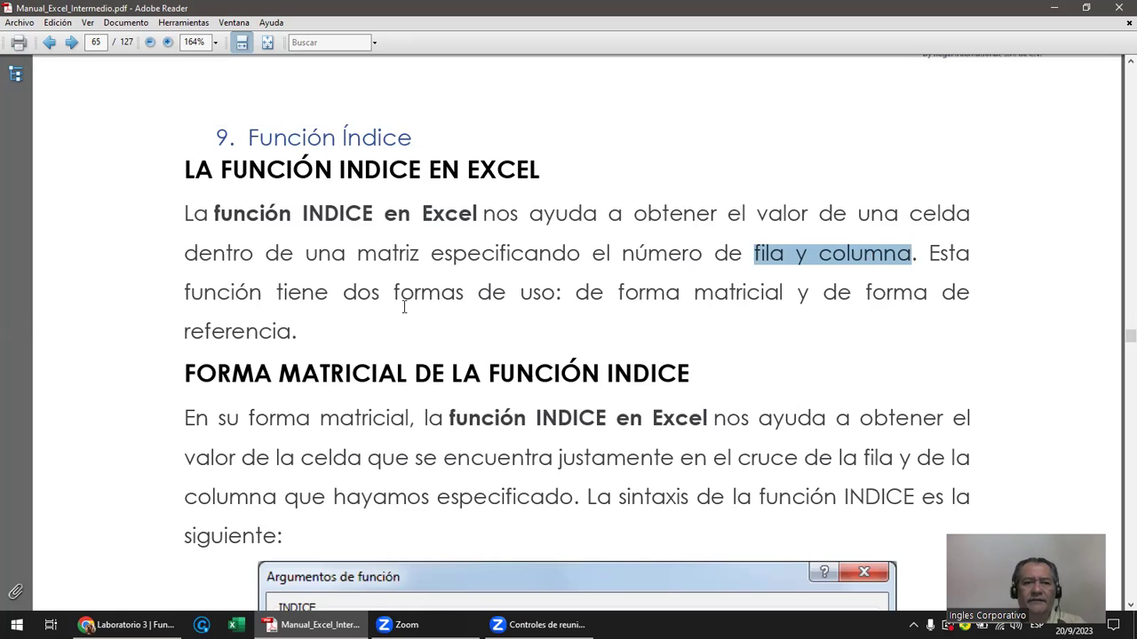
drag(345, 294, 536, 288)
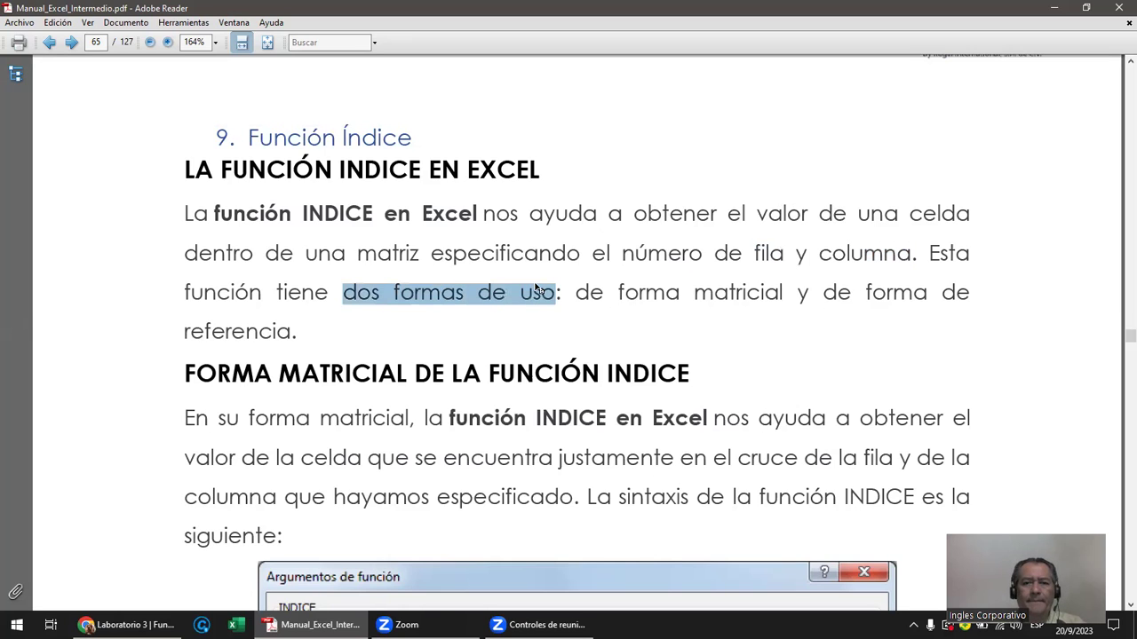
drag(618, 293, 746, 294)
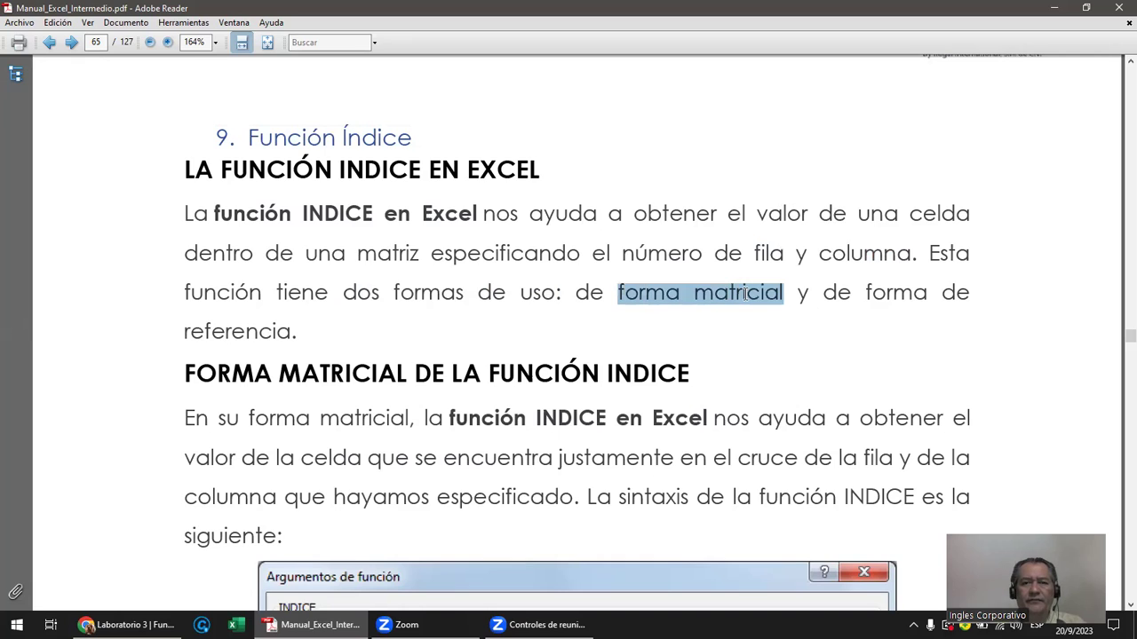
mouse_move(761, 302)
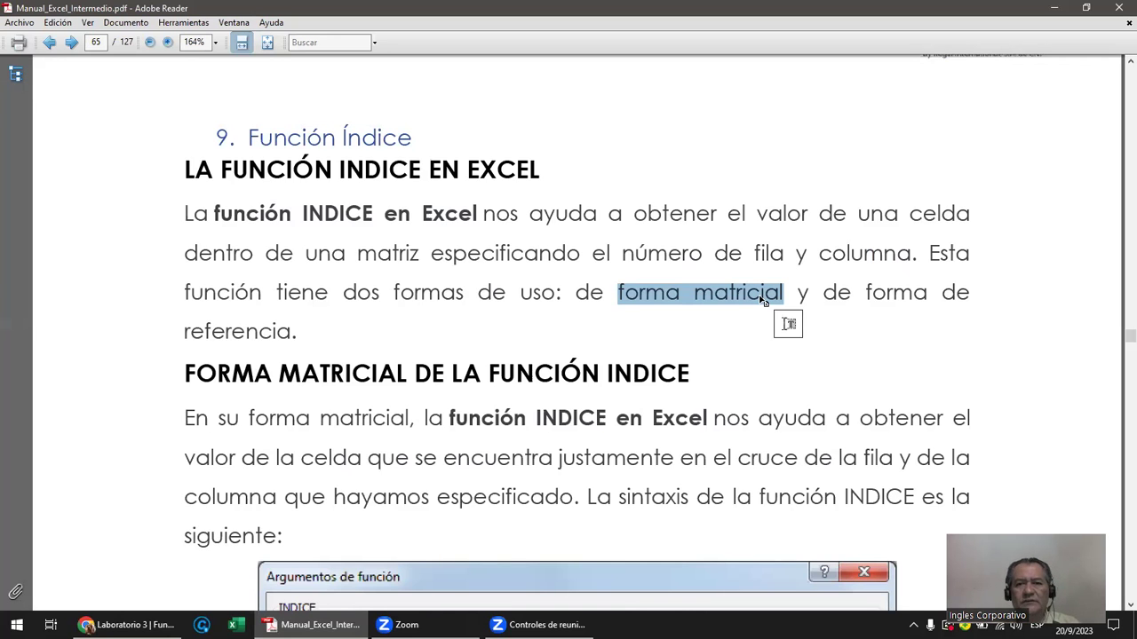
mouse_move(863, 293)
mouse_down()
mouse_move(911, 320)
mouse_move(305, 334)
mouse_up()
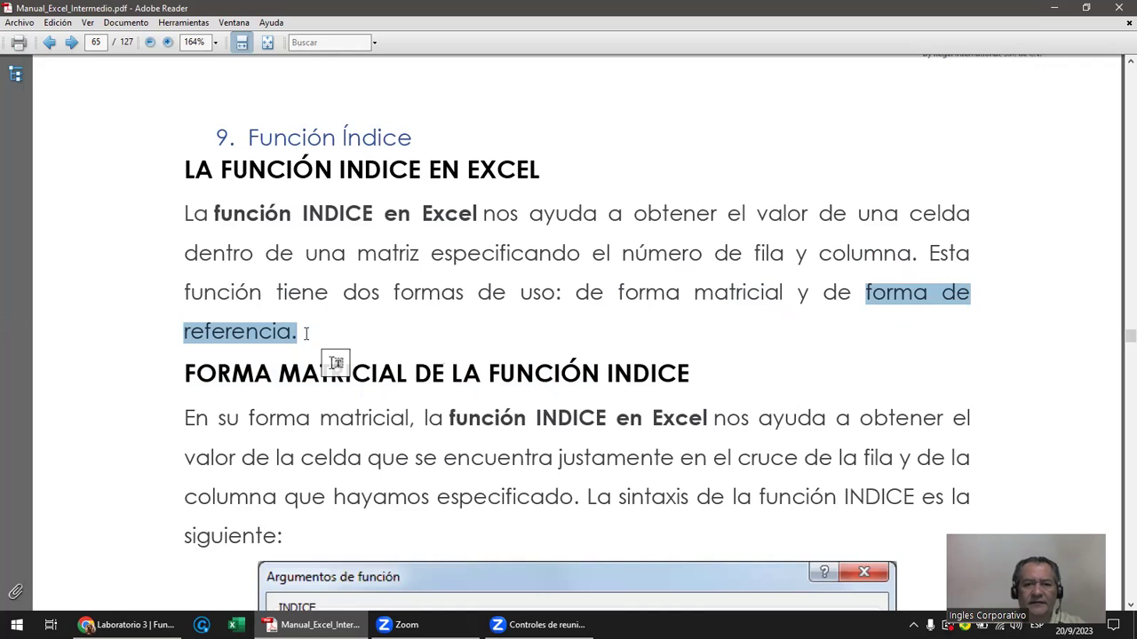
Mark the illustration's Matriz row, then reach page 66's =INDICE(B2:E9, 3, 2) example returning $8,034.00.
scroll(305, 333, down, 5)
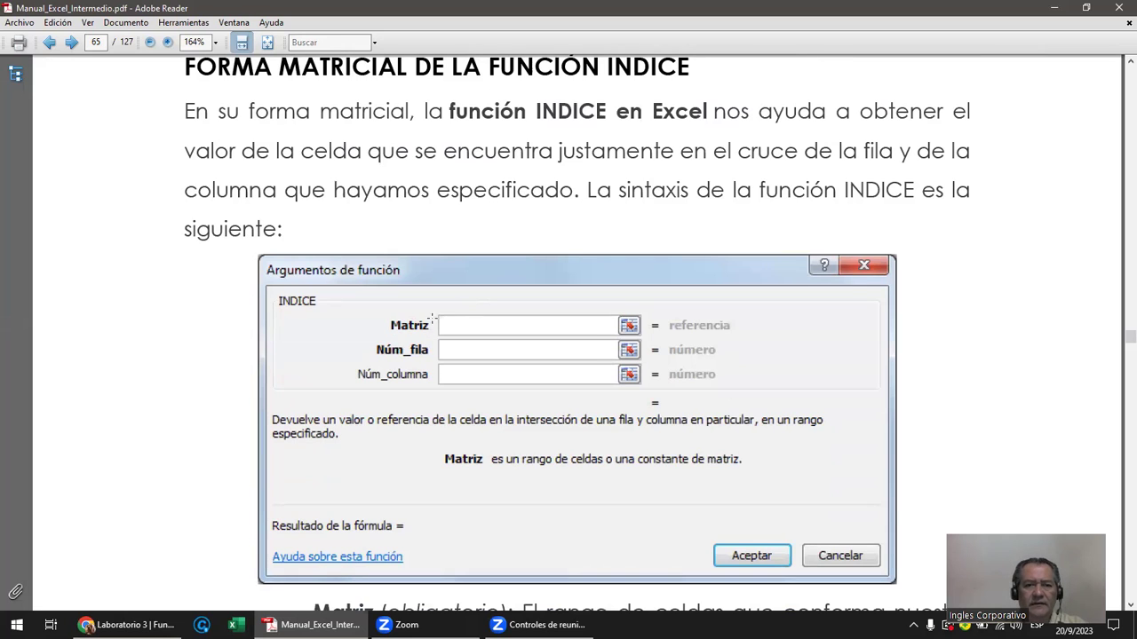
scroll(442, 320, down, 1)
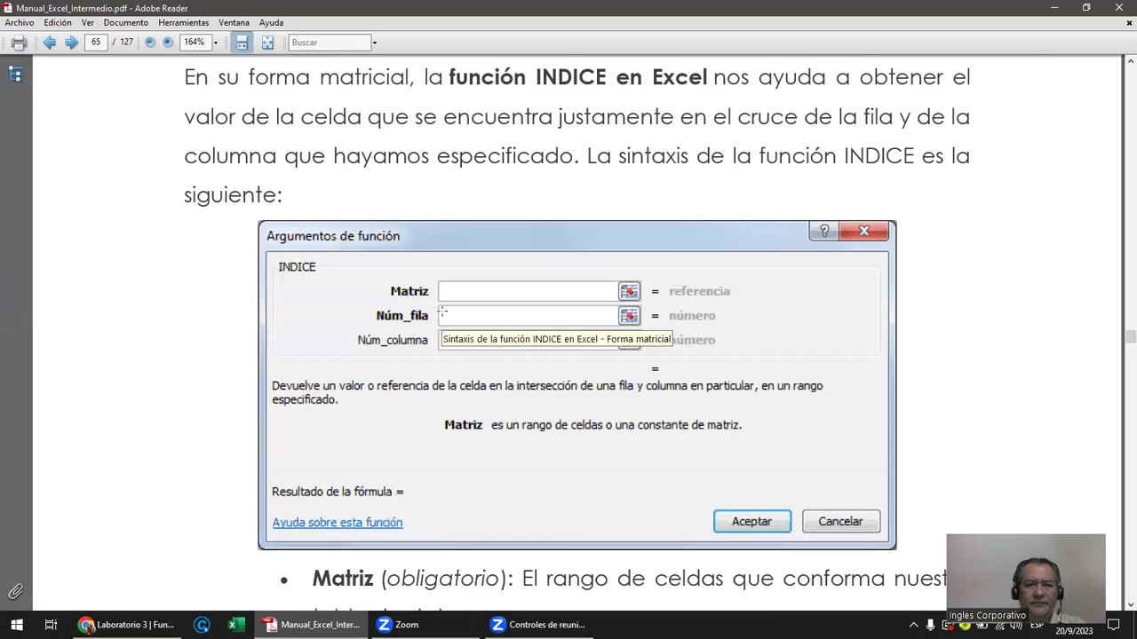
drag(375, 279, 736, 304)
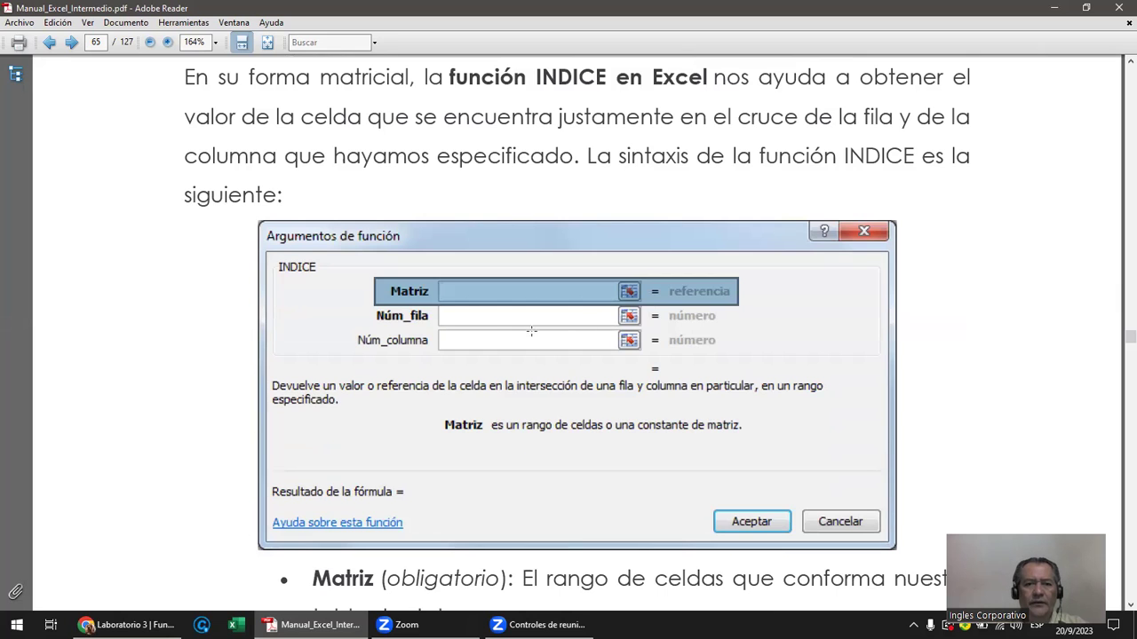
click(454, 316)
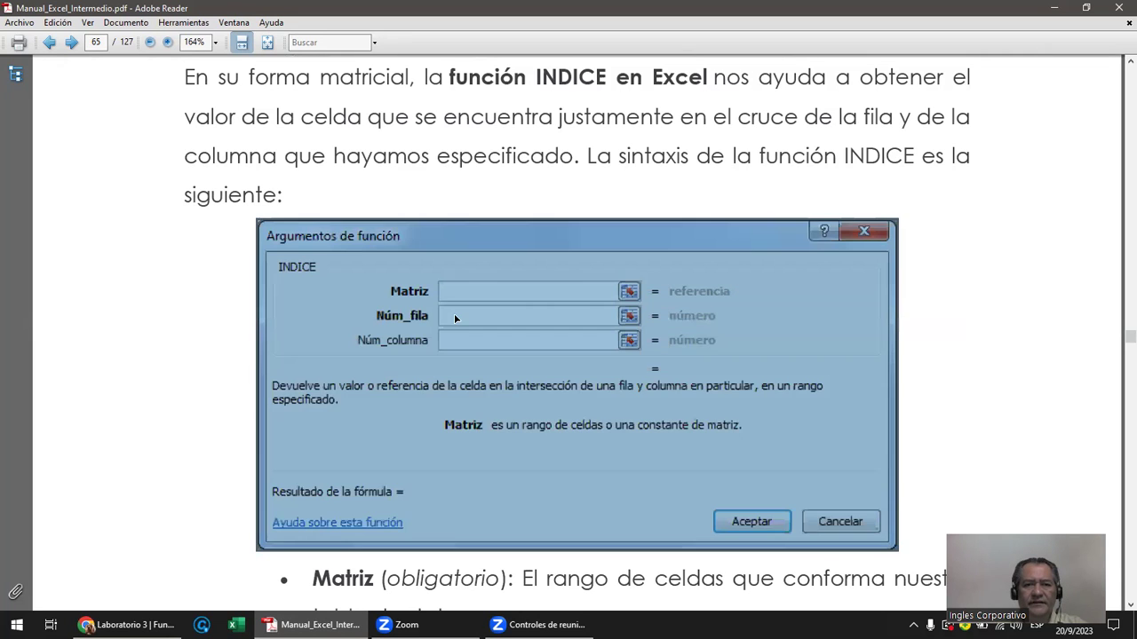
scroll(461, 345, down, 5)
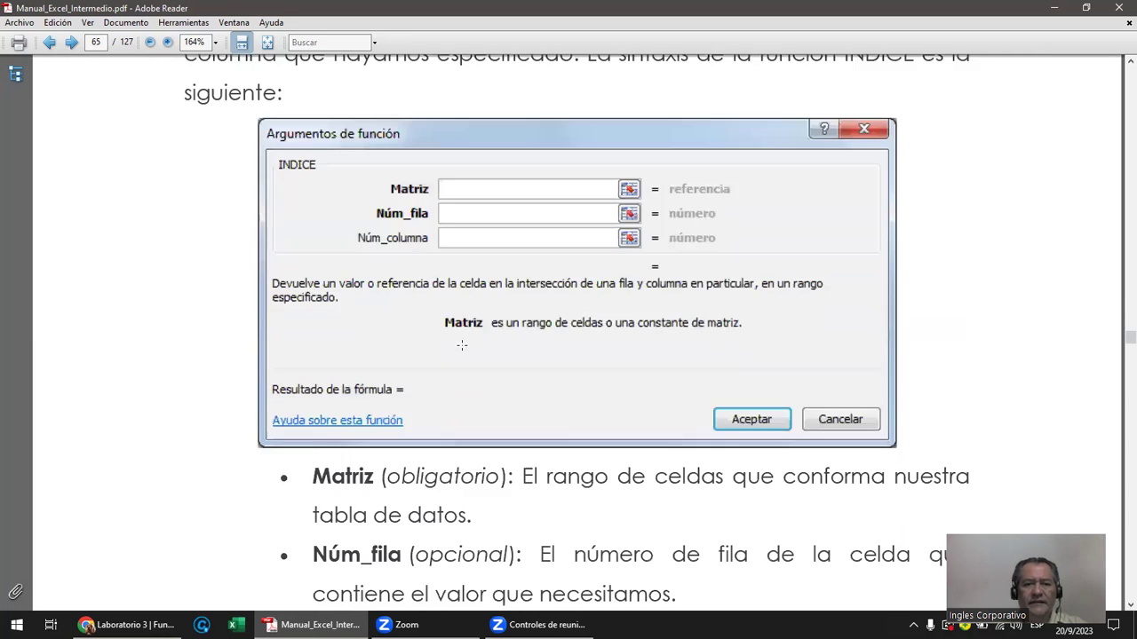
scroll(461, 344, down, 3)
scroll(461, 345, down, 5)
scroll(461, 344, down, 2)
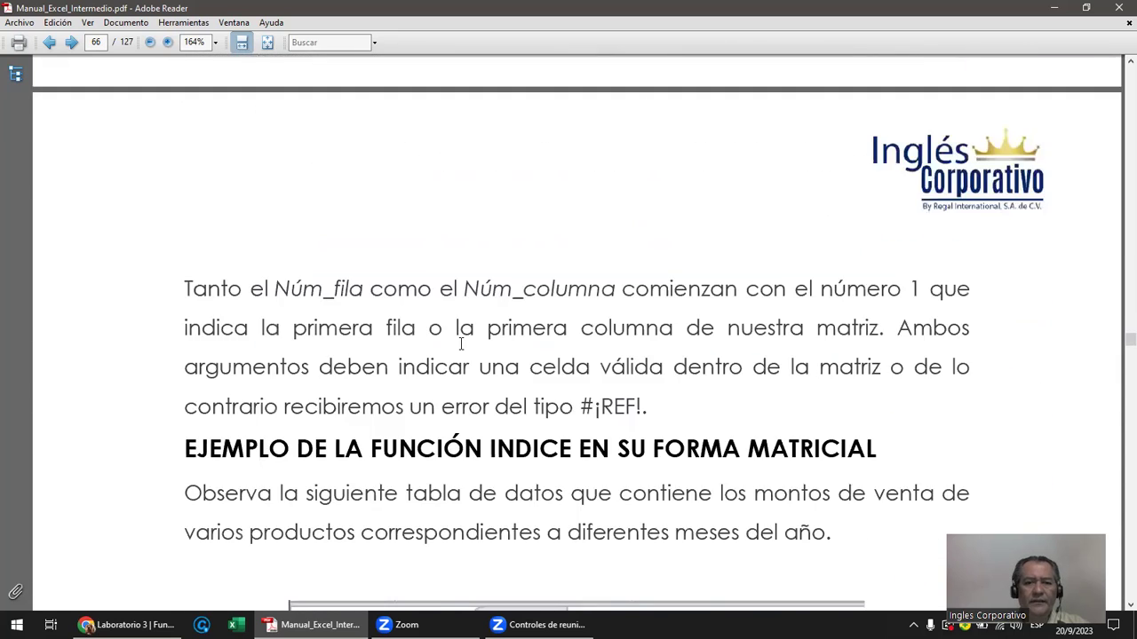
scroll(461, 344, down, 2)
scroll(461, 344, down, 2)
scroll(460, 345, down, 1)
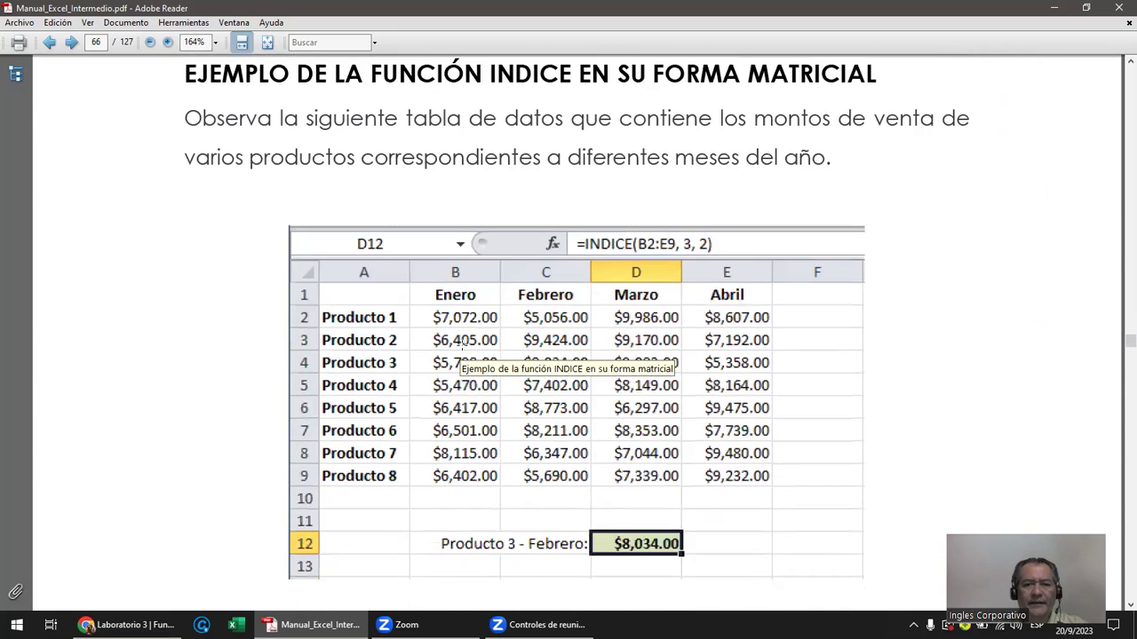
scroll(461, 345, down, 1)
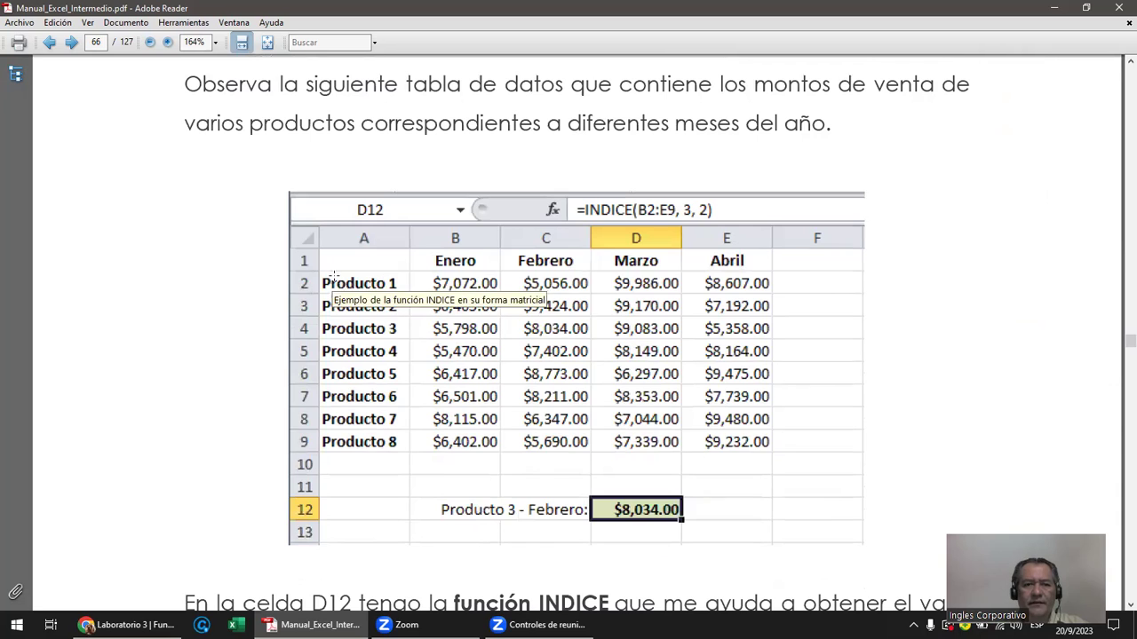
drag(357, 451, 331, 275)
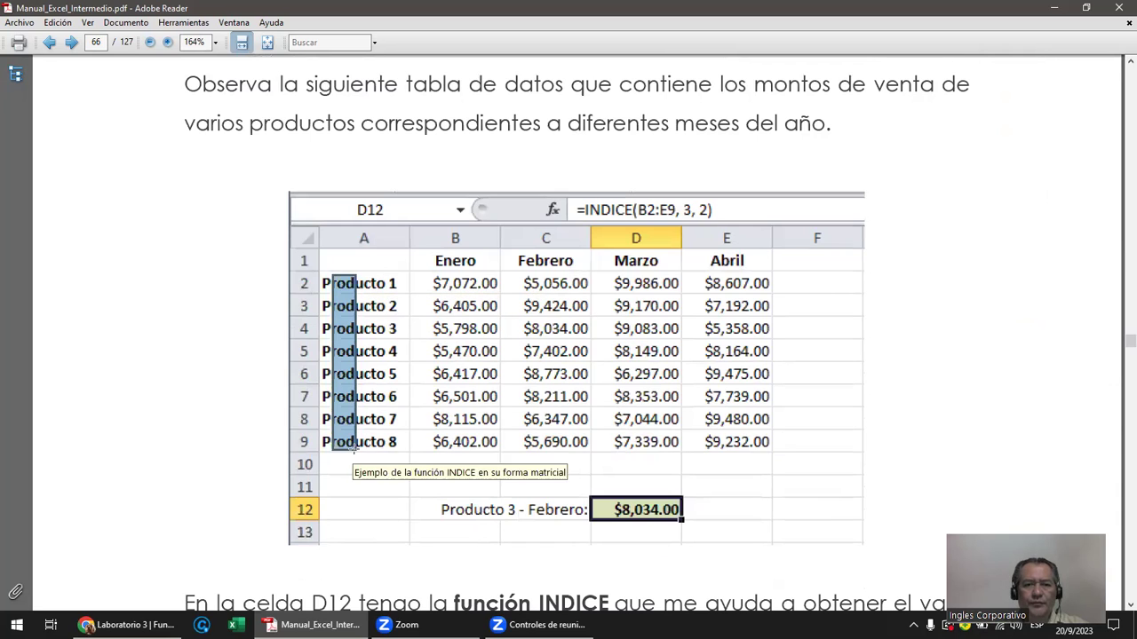
drag(455, 258, 773, 262)
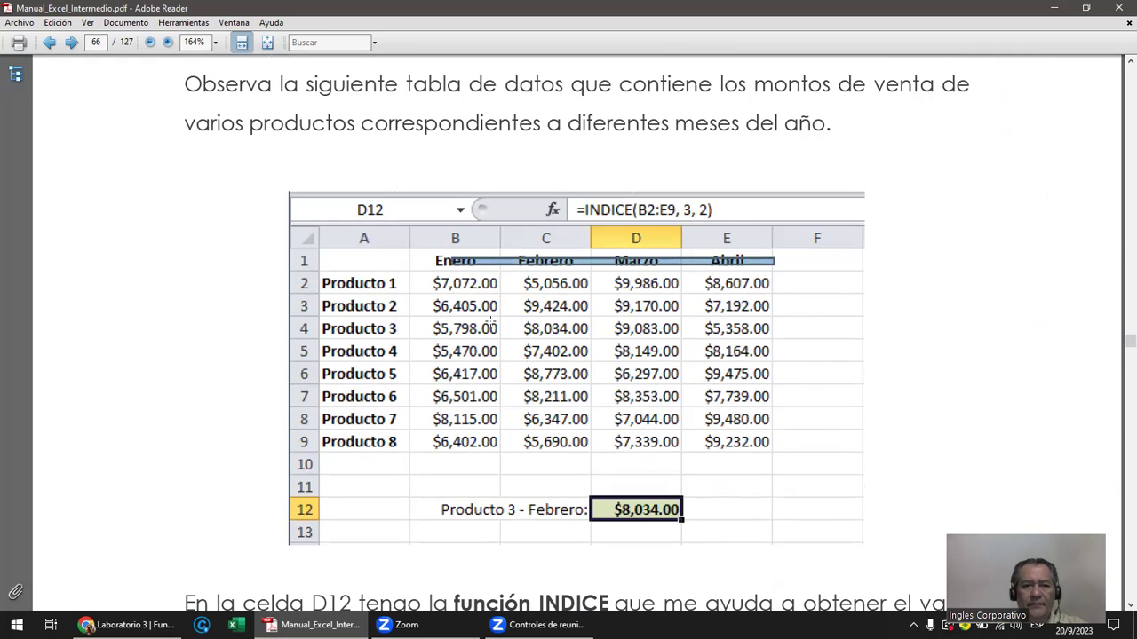
click(446, 507)
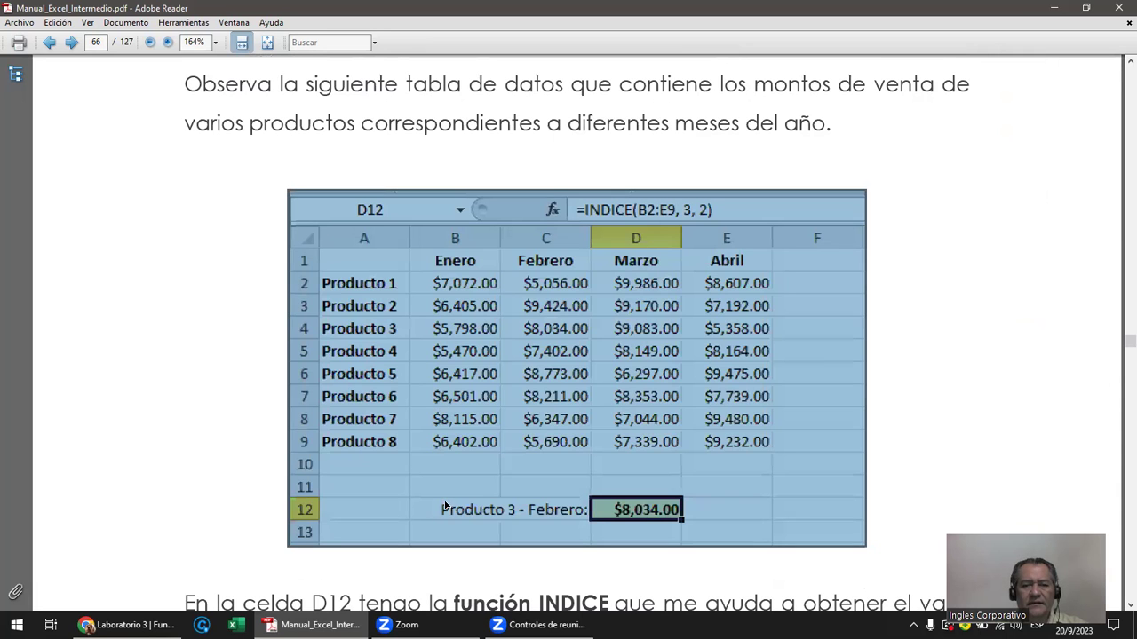
click(630, 509)
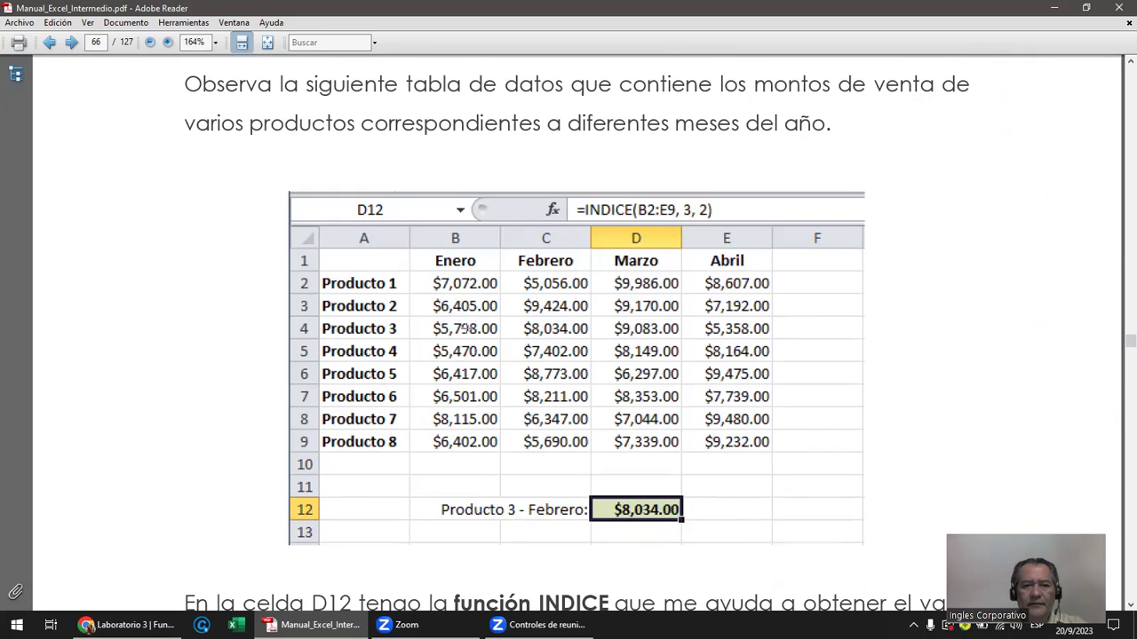
drag(565, 328, 346, 329)
drag(573, 329, 570, 330)
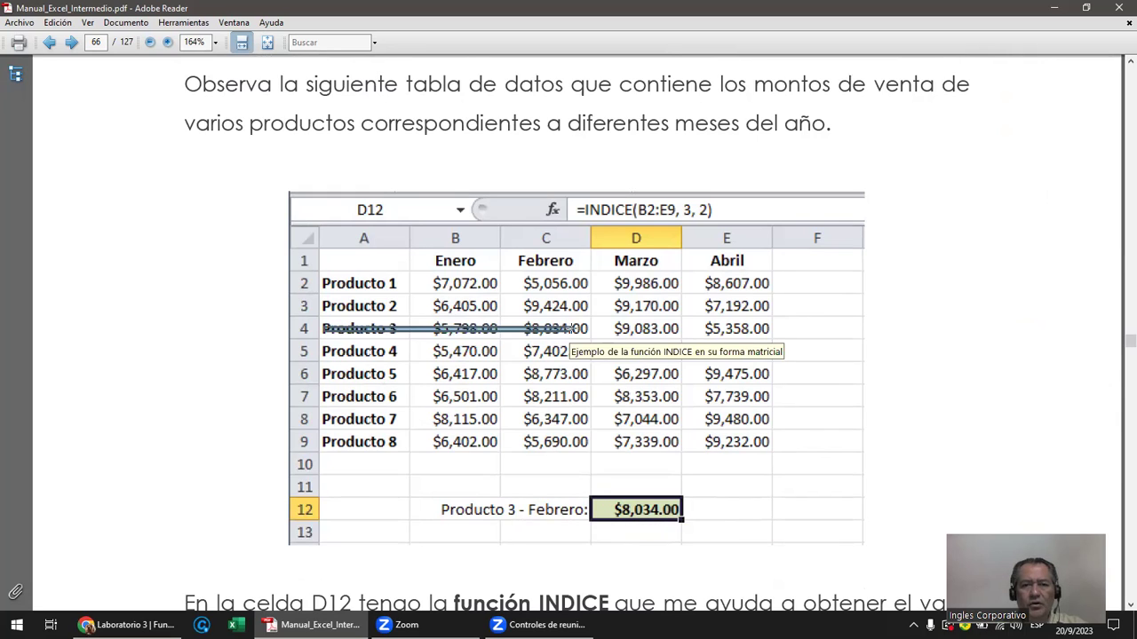
drag(562, 253, 562, 316)
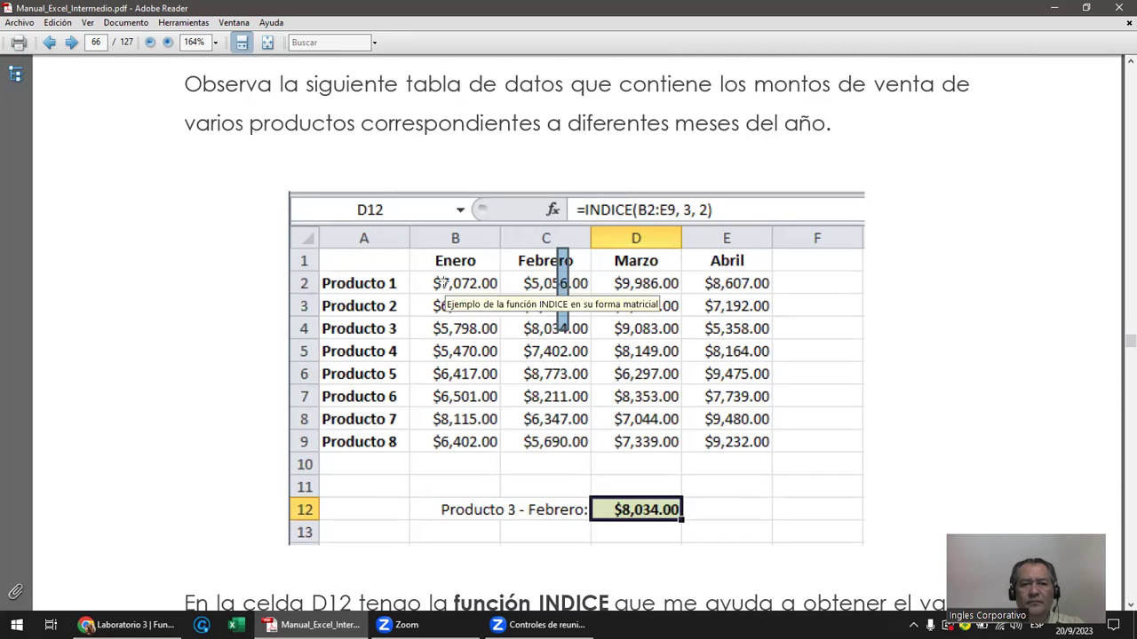
click(425, 277)
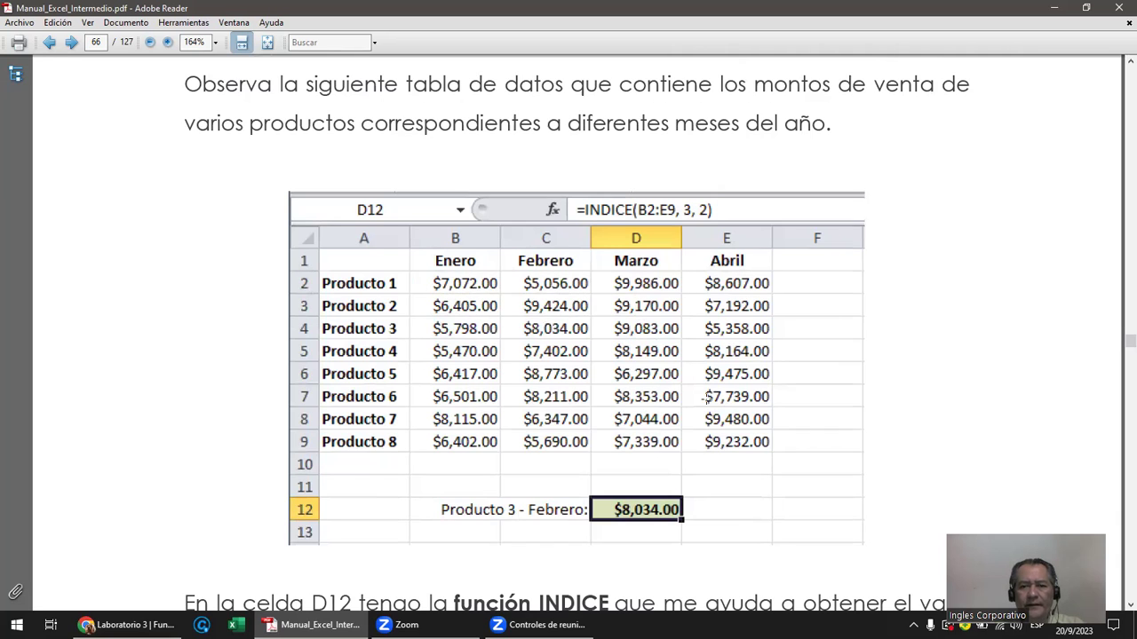
drag(754, 441, 766, 452)
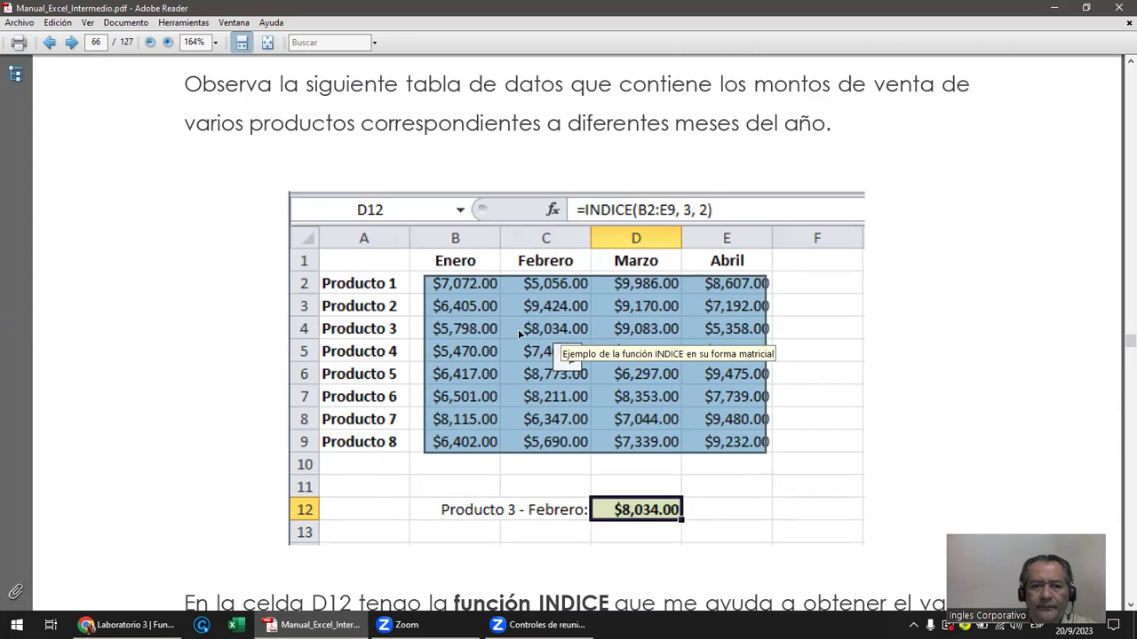
mouse_move(125, 625)
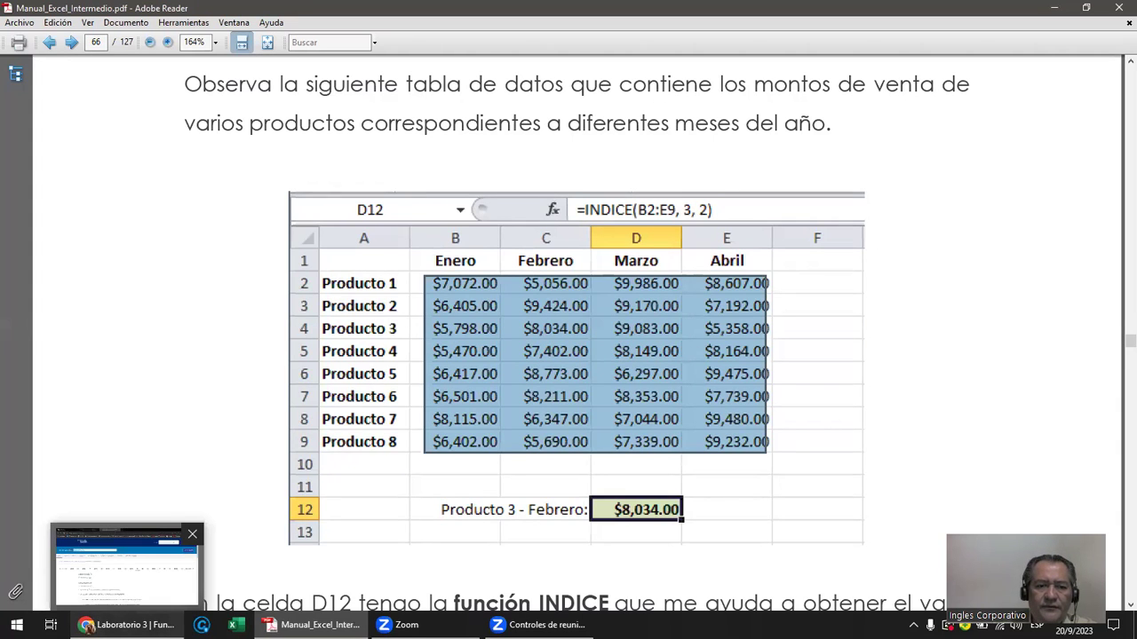
On the course site, go from the Función índice objective to Videoconferencia #9 and back.
click(125, 565)
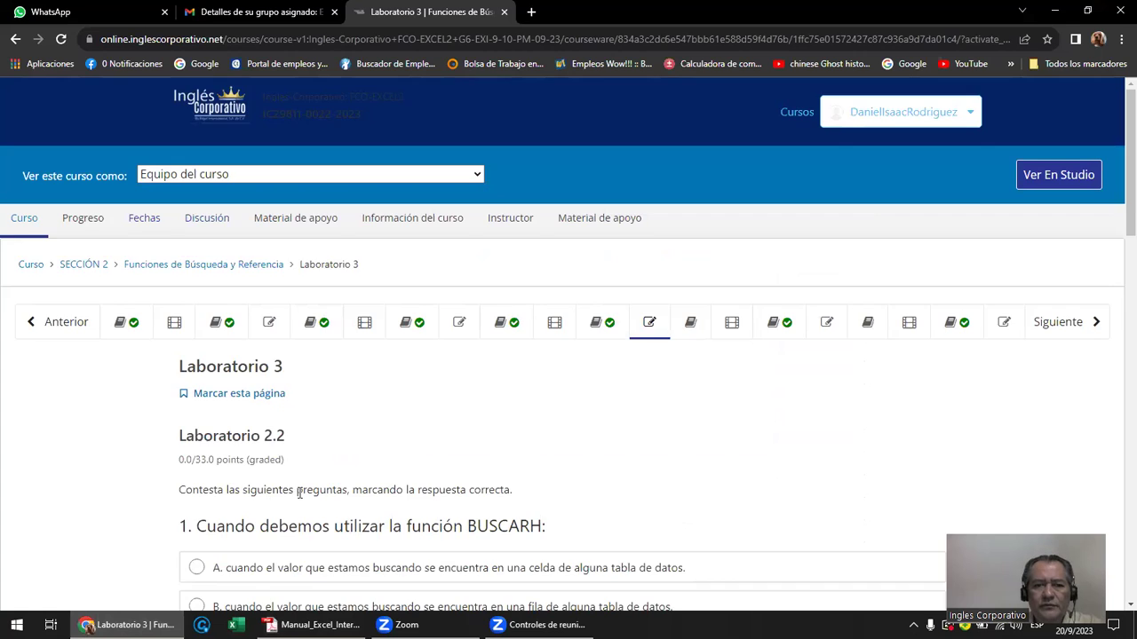
click(1081, 255)
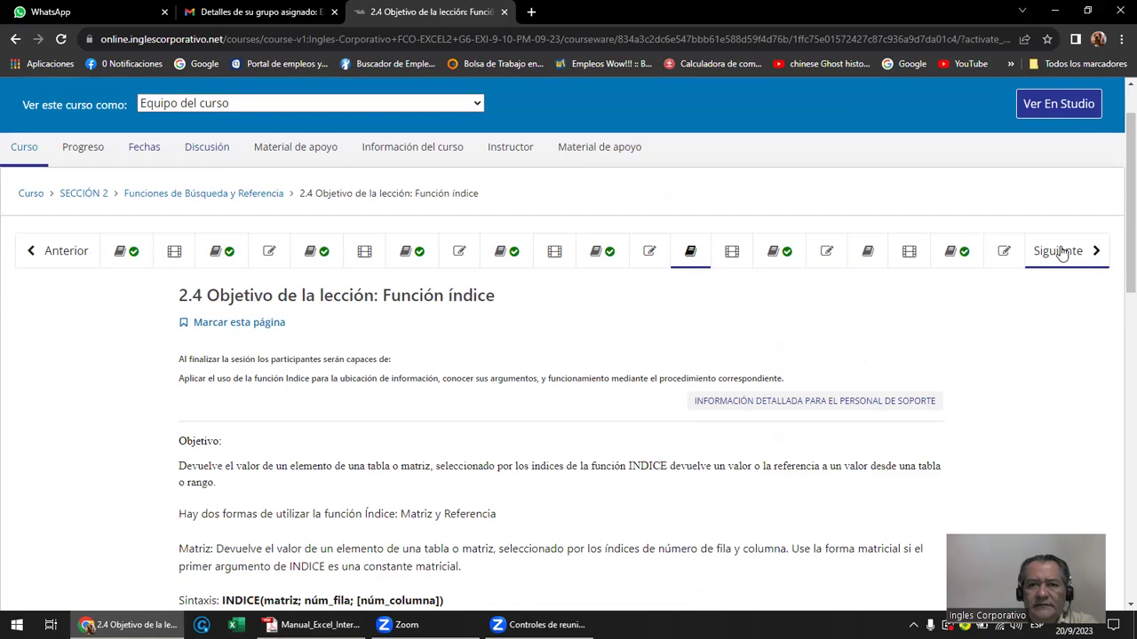
click(1062, 253)
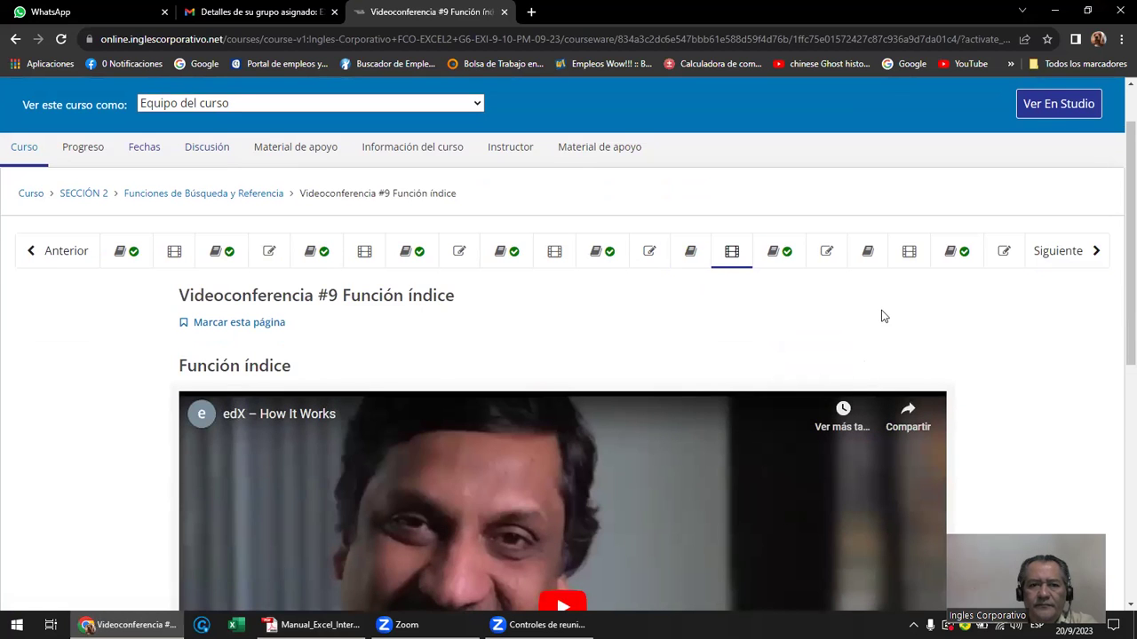
scroll(881, 315, down, 1)
click(69, 182)
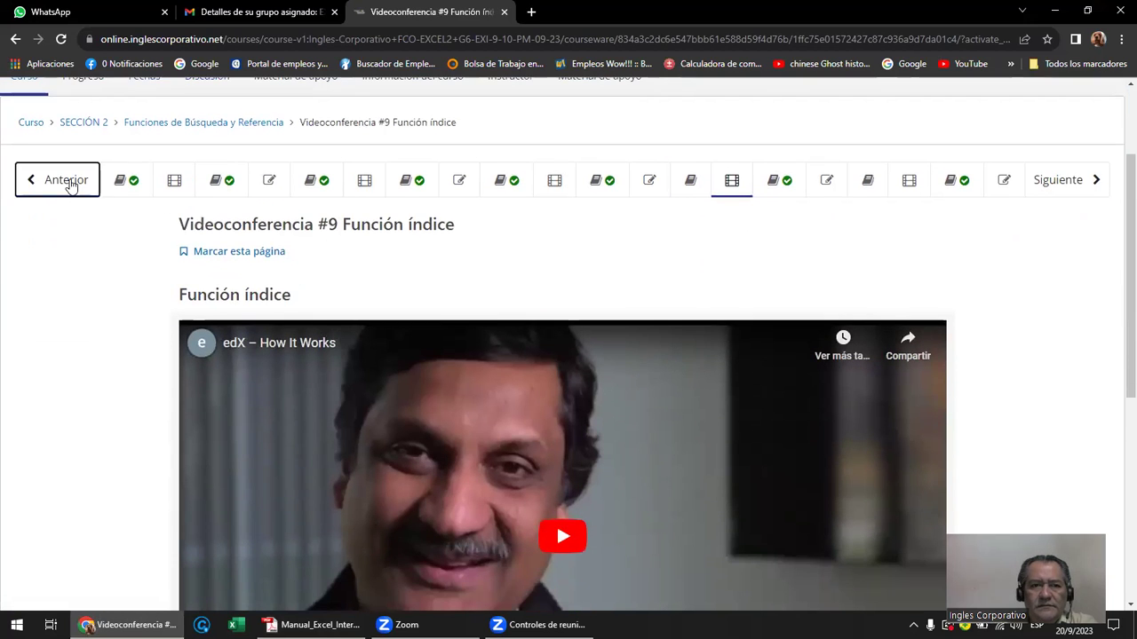
scroll(365, 288, down, 2)
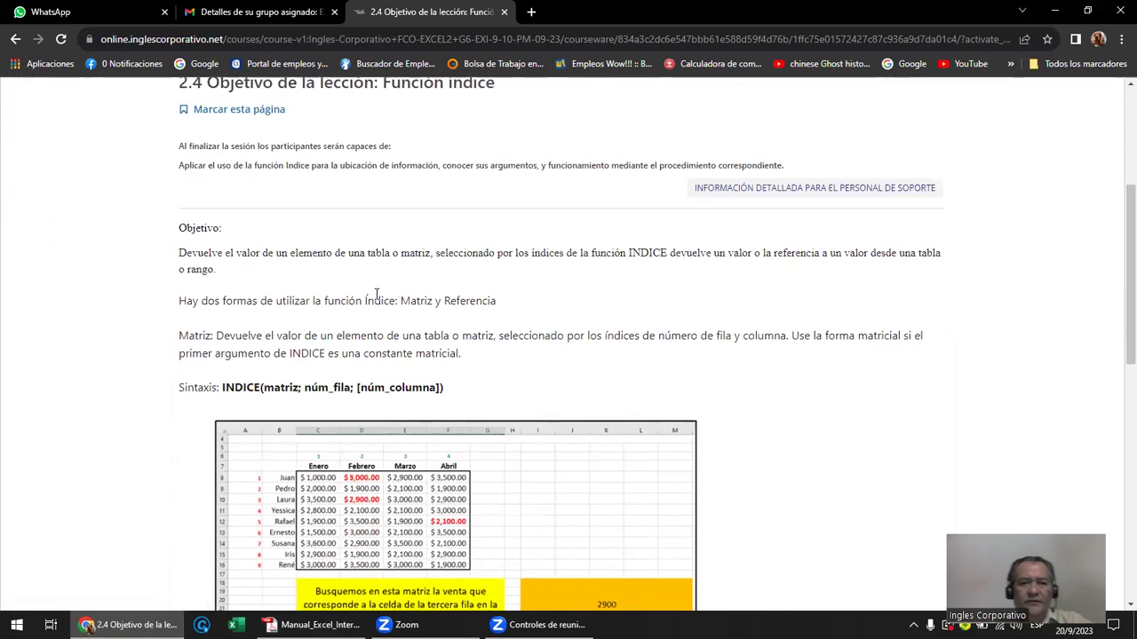
scroll(376, 294, down, 1)
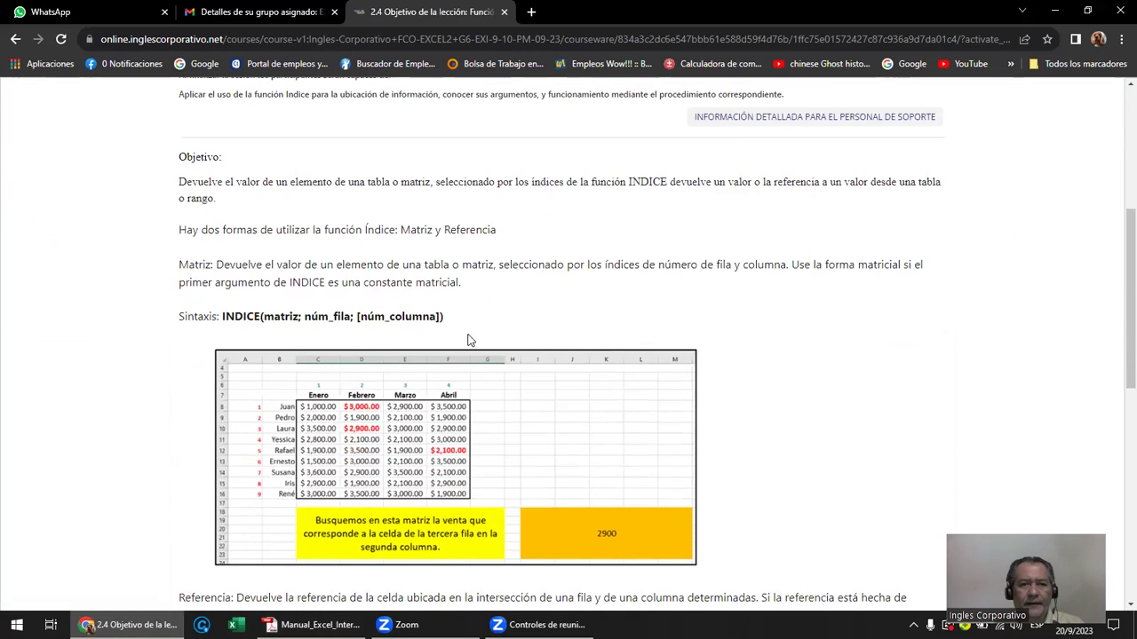
scroll(471, 338, down, 4)
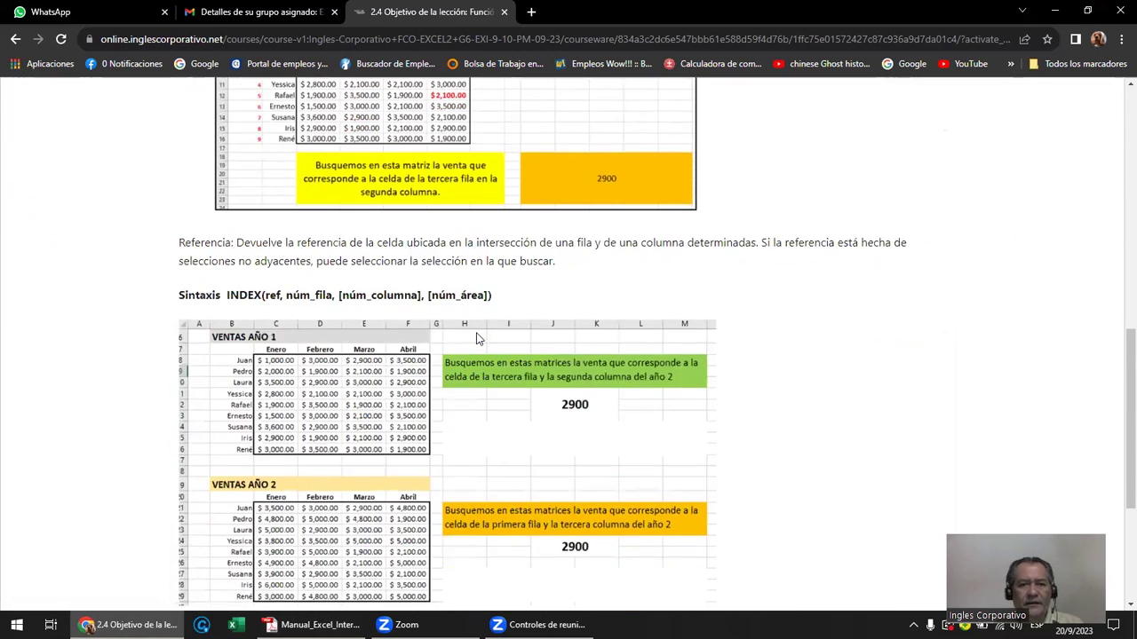
scroll(476, 339, down, 3)
scroll(476, 338, up, 4)
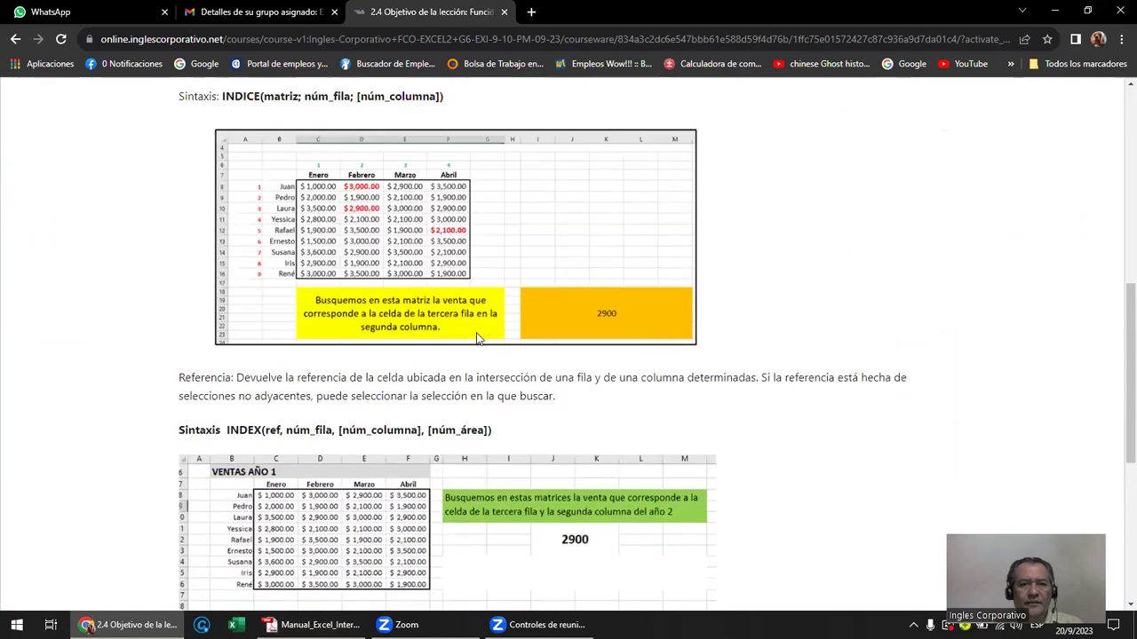
scroll(476, 339, up, 3)
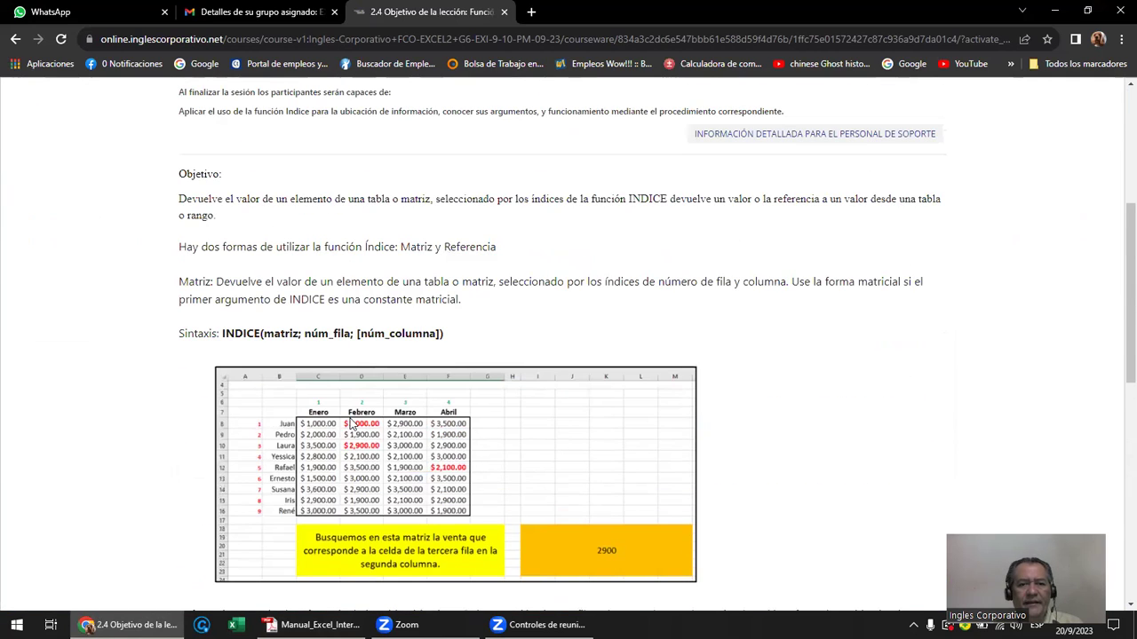
scroll(404, 399, down, 5)
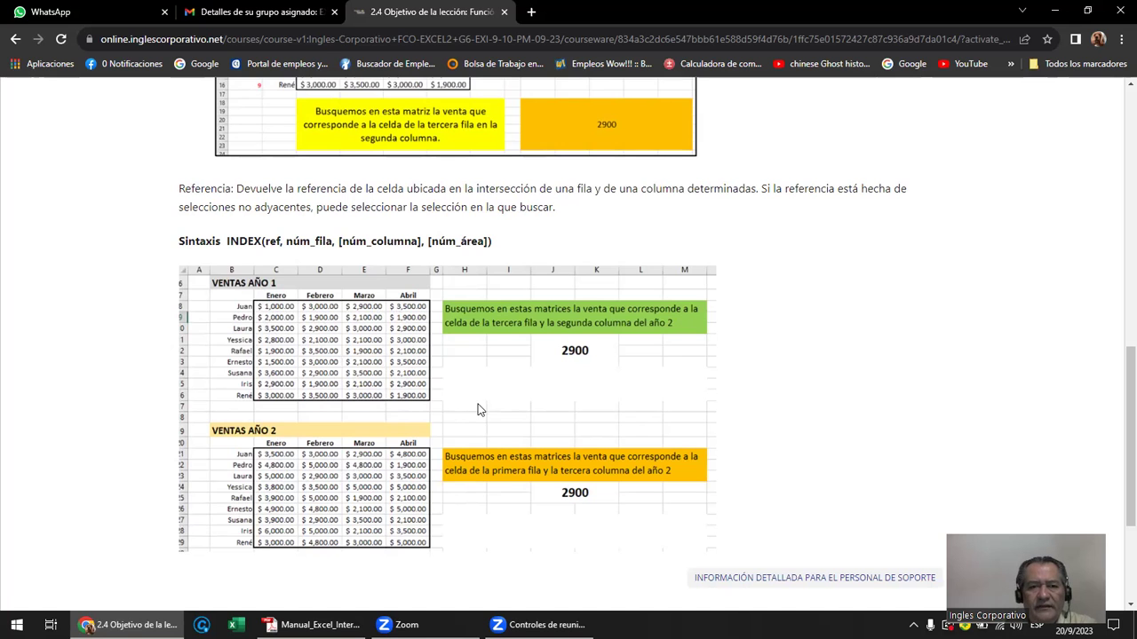
scroll(478, 410, up, 3)
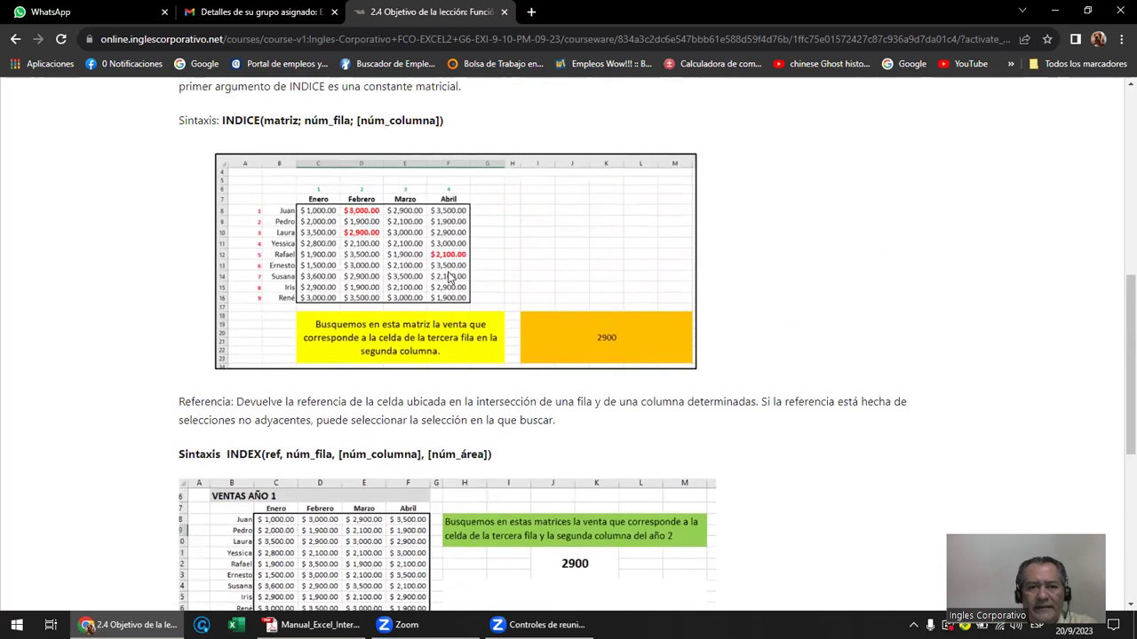
scroll(346, 286, down, 4)
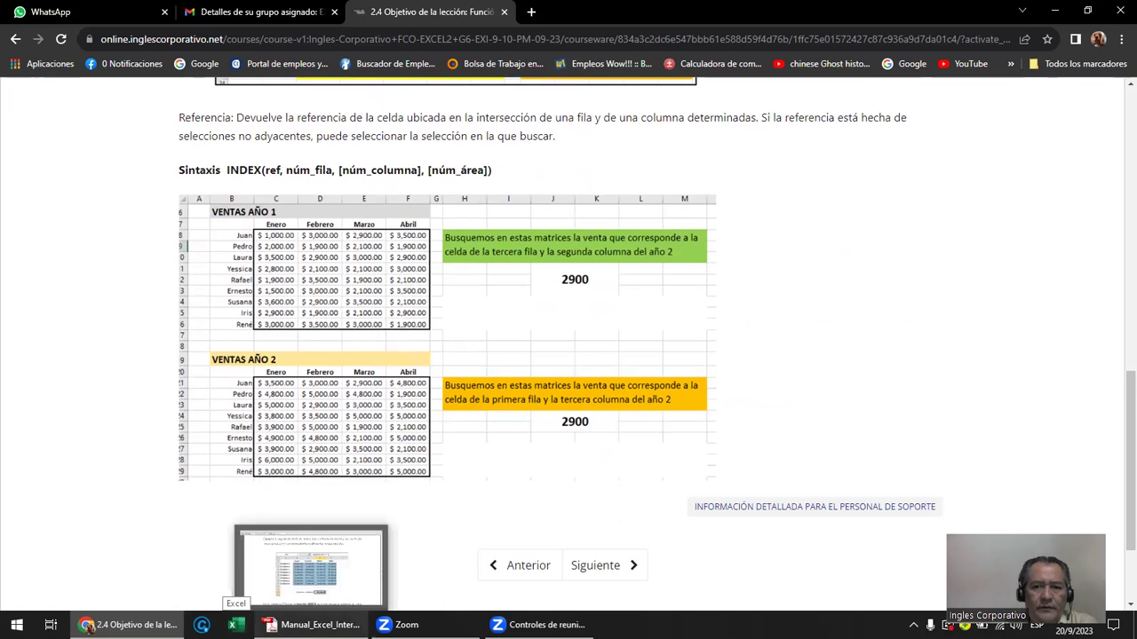
Open the 9- FUNCION INDICE workbook from INGLES CORPORATIVO > EXCEL INTERMEDIO > GRUPO 8 PM.
click(87, 627)
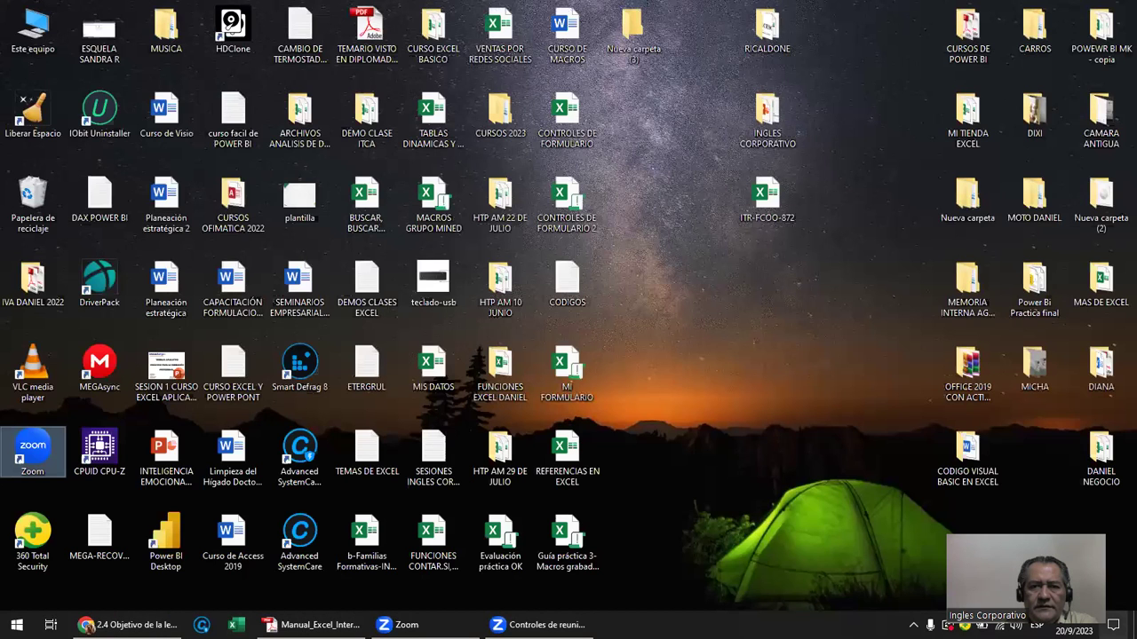
click(768, 124)
double_click(769, 124)
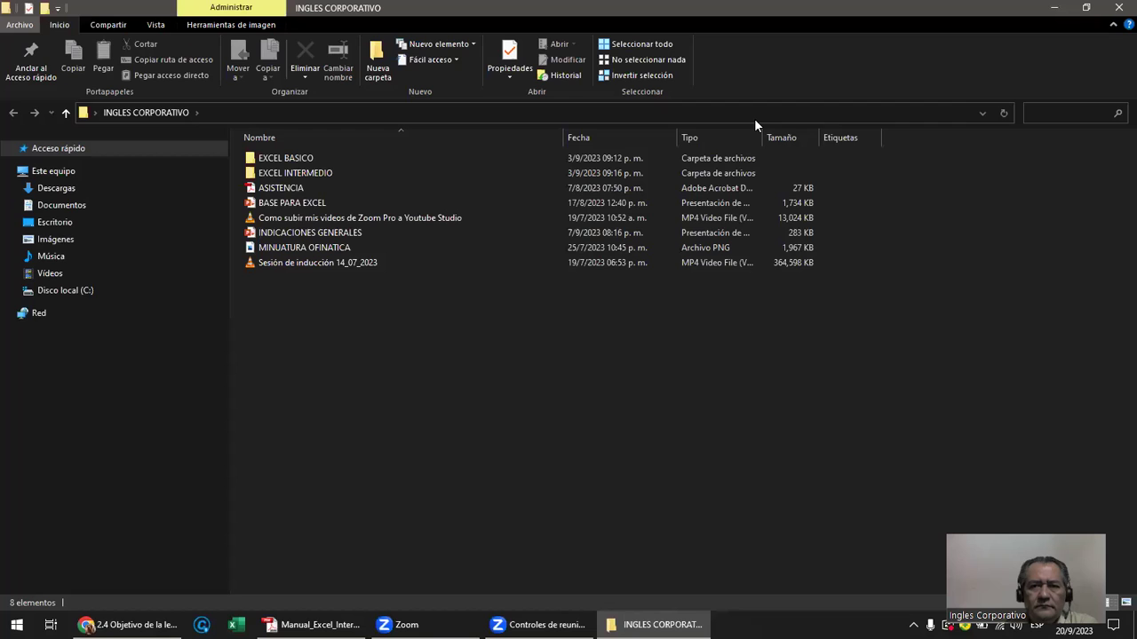
click(286, 176)
double_click(285, 178)
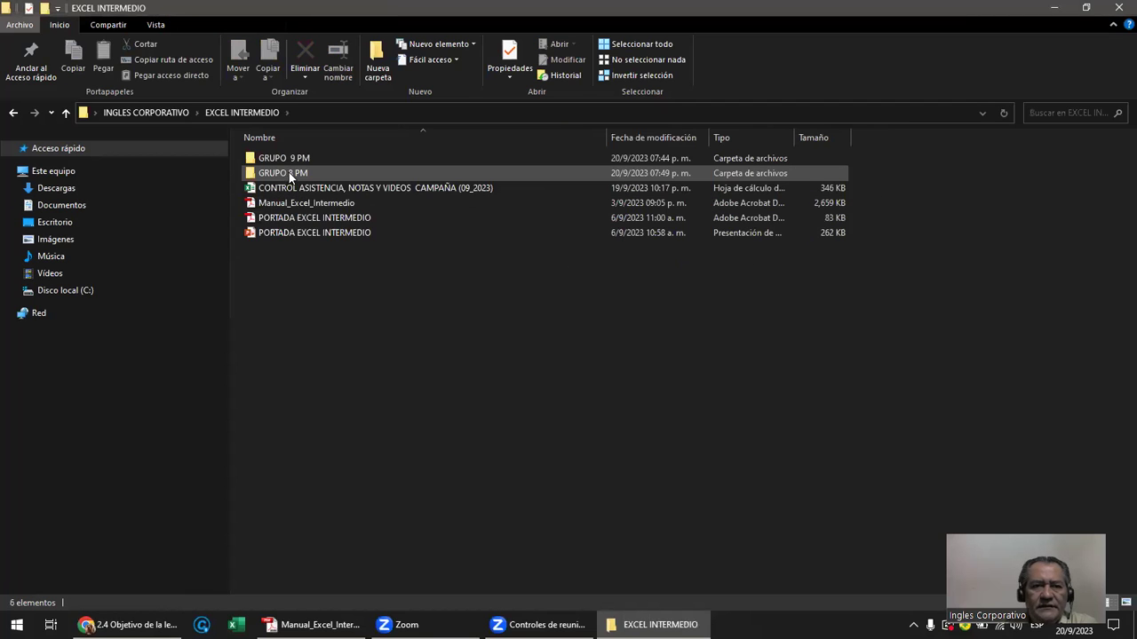
double_click(296, 173)
click(295, 307)
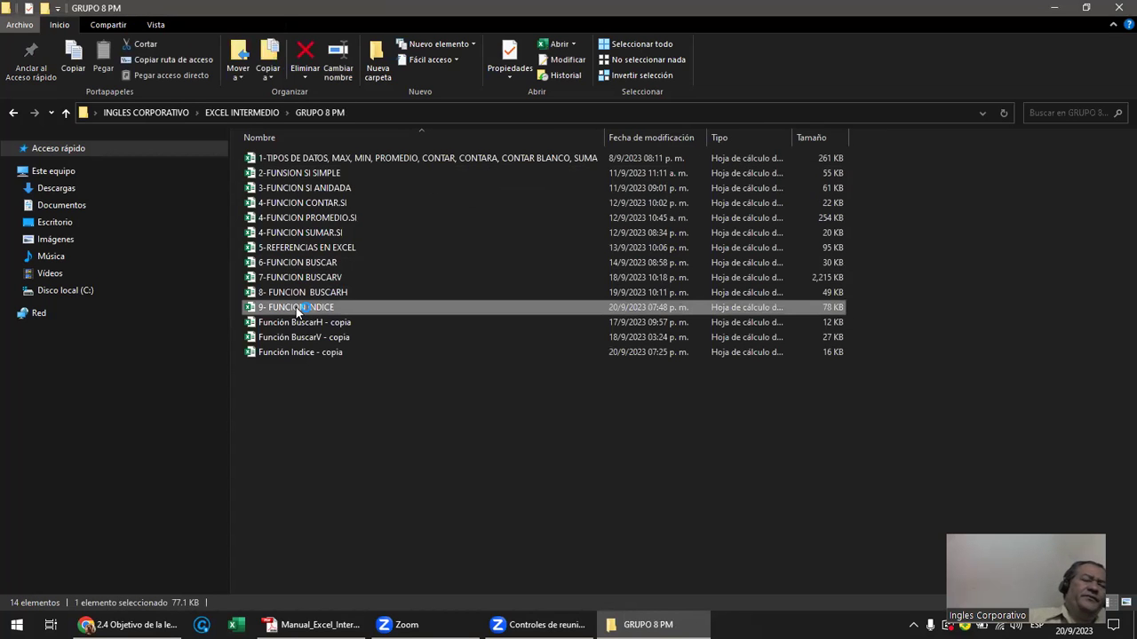
double_click(296, 308)
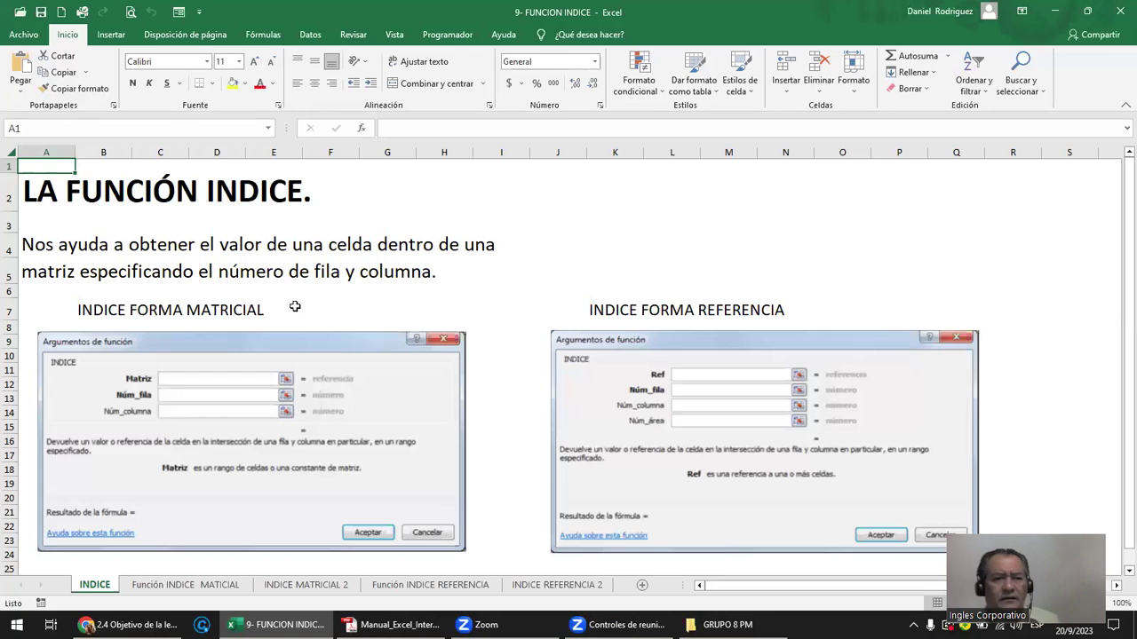
Review the matricial and reference-form argument pictures, then go to the Función INDICE MATICIAL sheet.
click(83, 247)
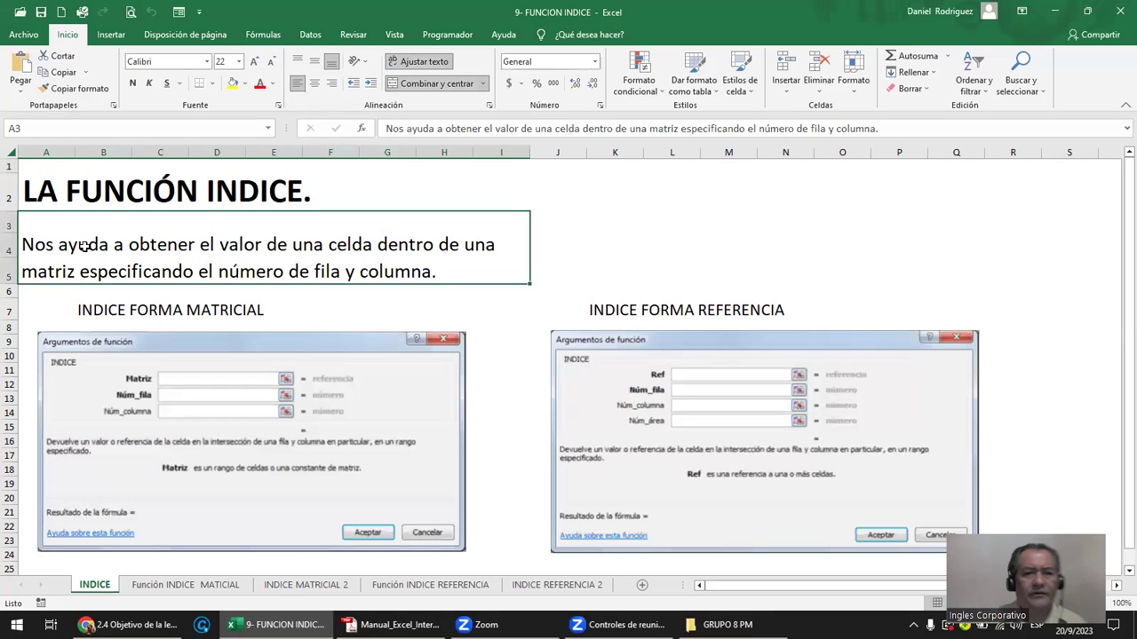
click(151, 360)
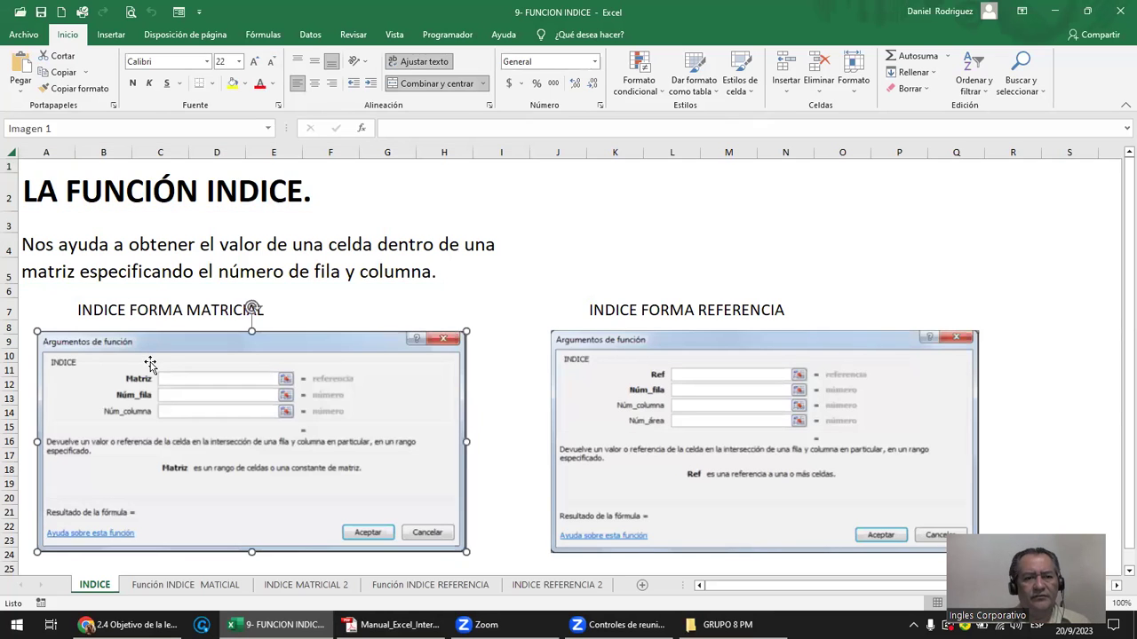
click(648, 397)
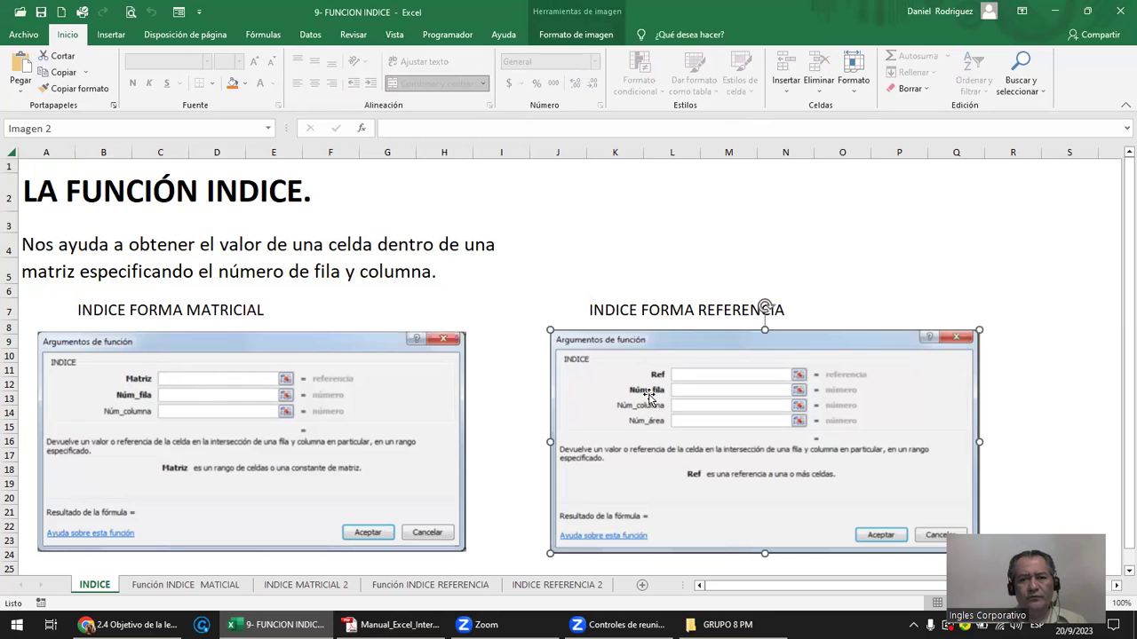
scroll(648, 397, up, 1)
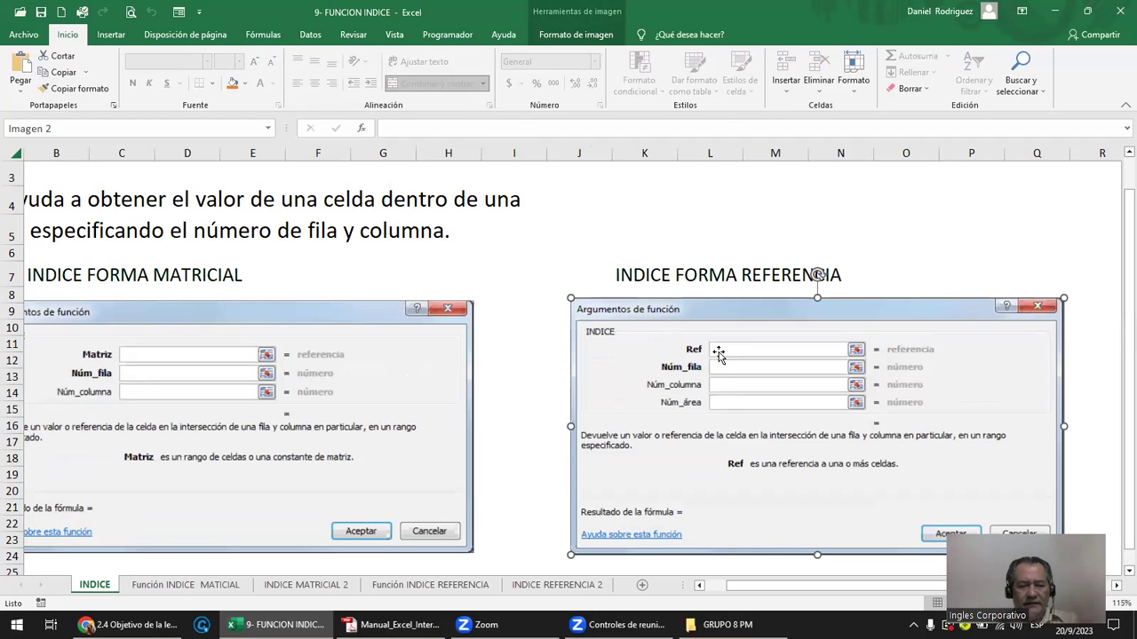
click(209, 585)
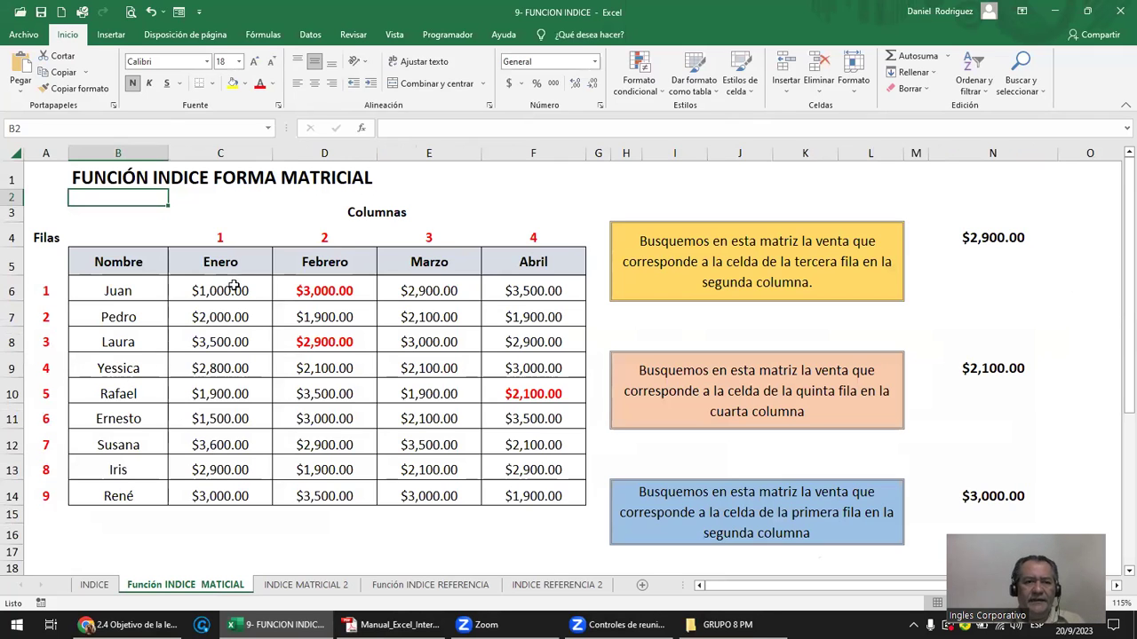
click(119, 266)
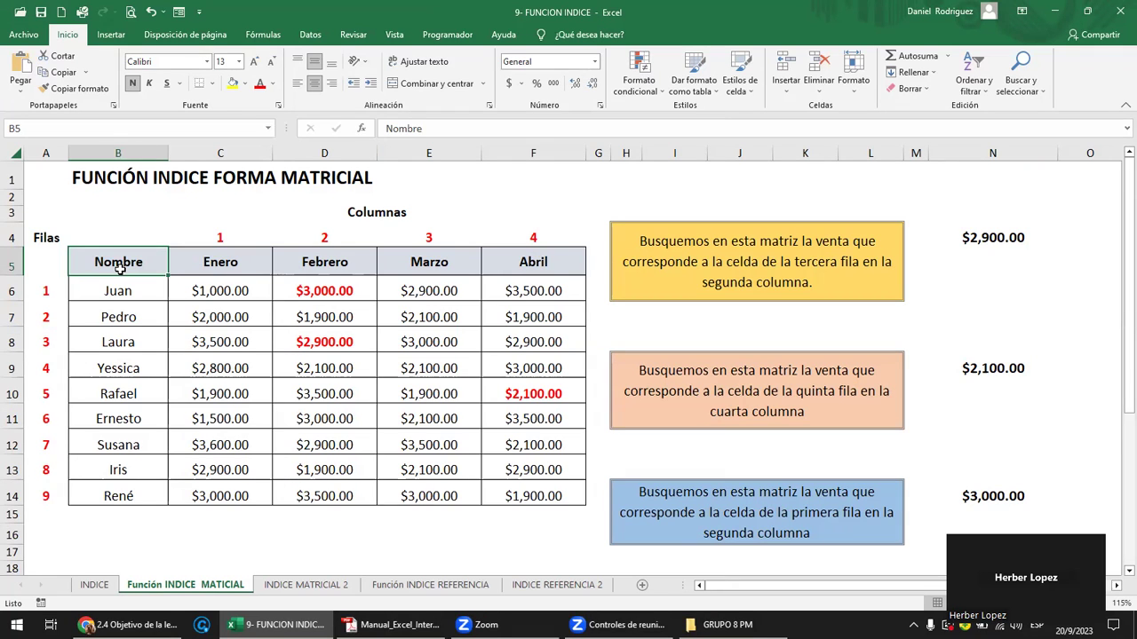
click(132, 217)
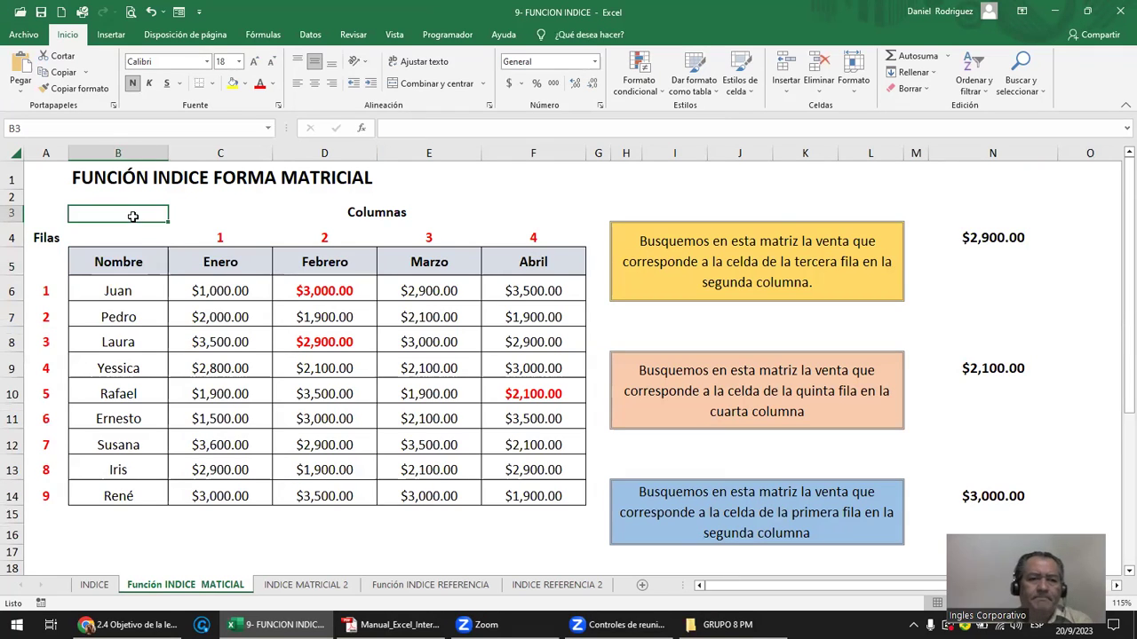
drag(129, 272, 115, 495)
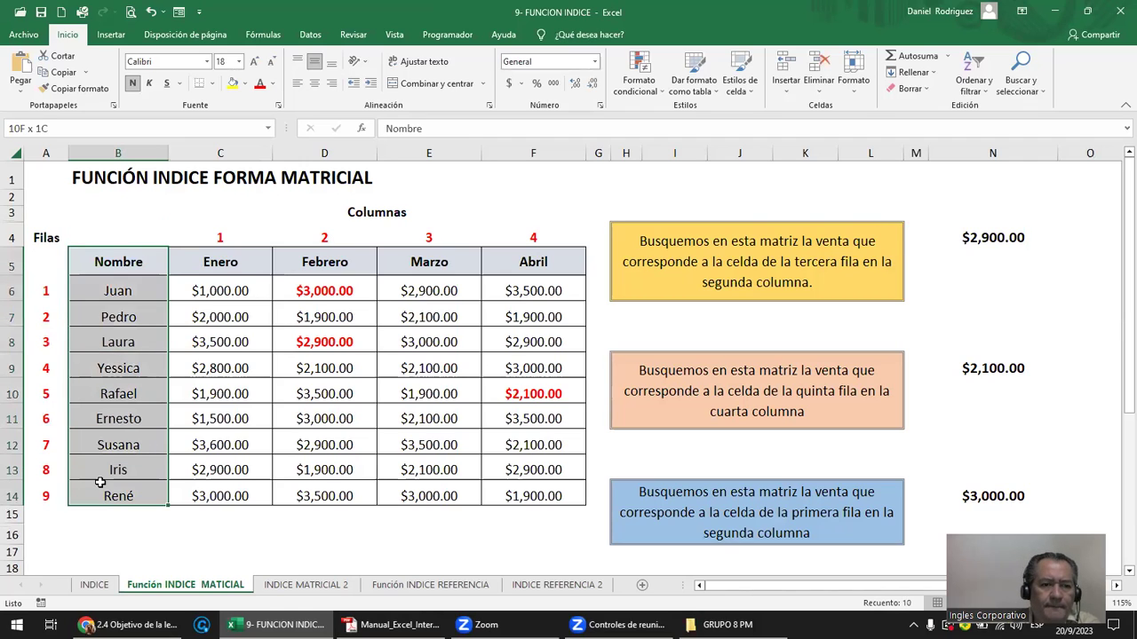
drag(220, 262, 507, 255)
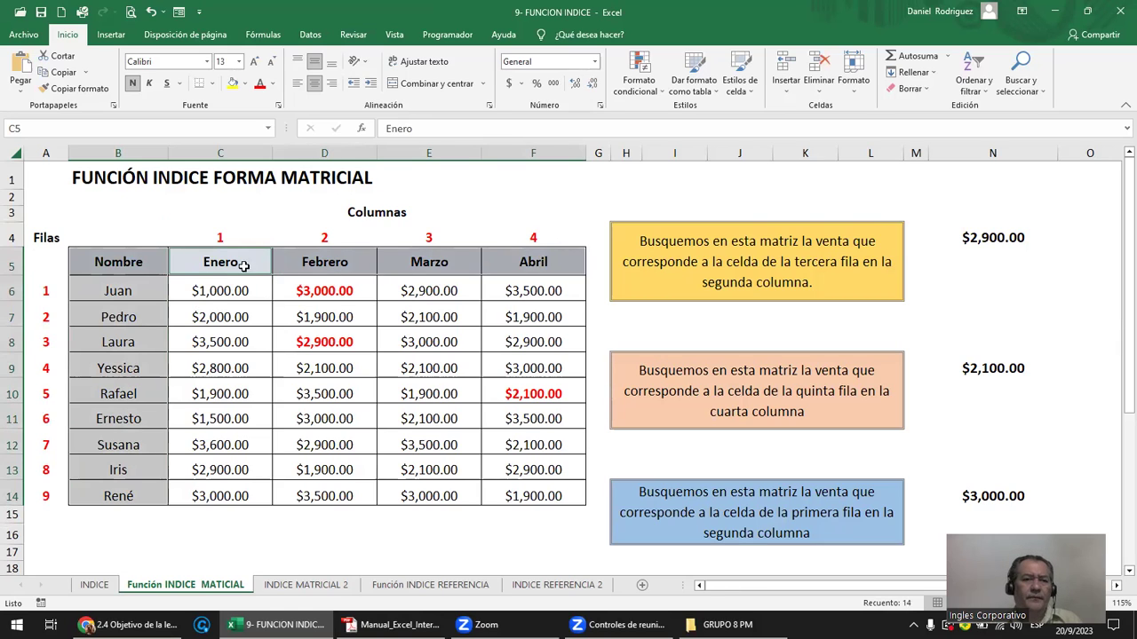
drag(111, 291, 116, 495)
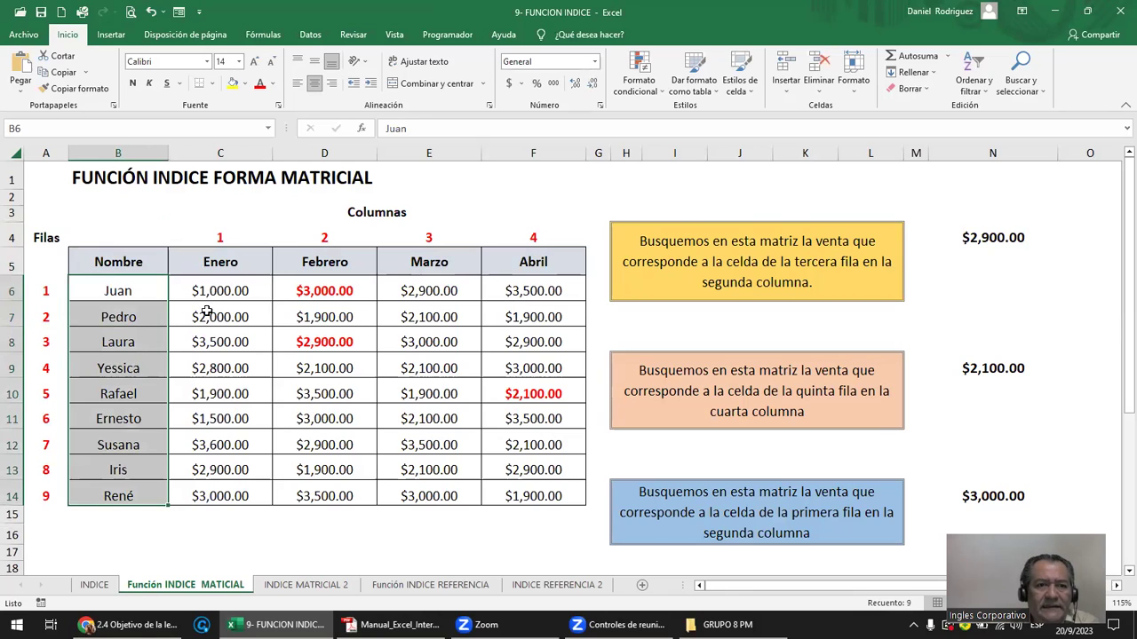
mouse_move(213, 290)
mouse_down()
mouse_move(428, 359)
mouse_move(529, 494)
mouse_up()
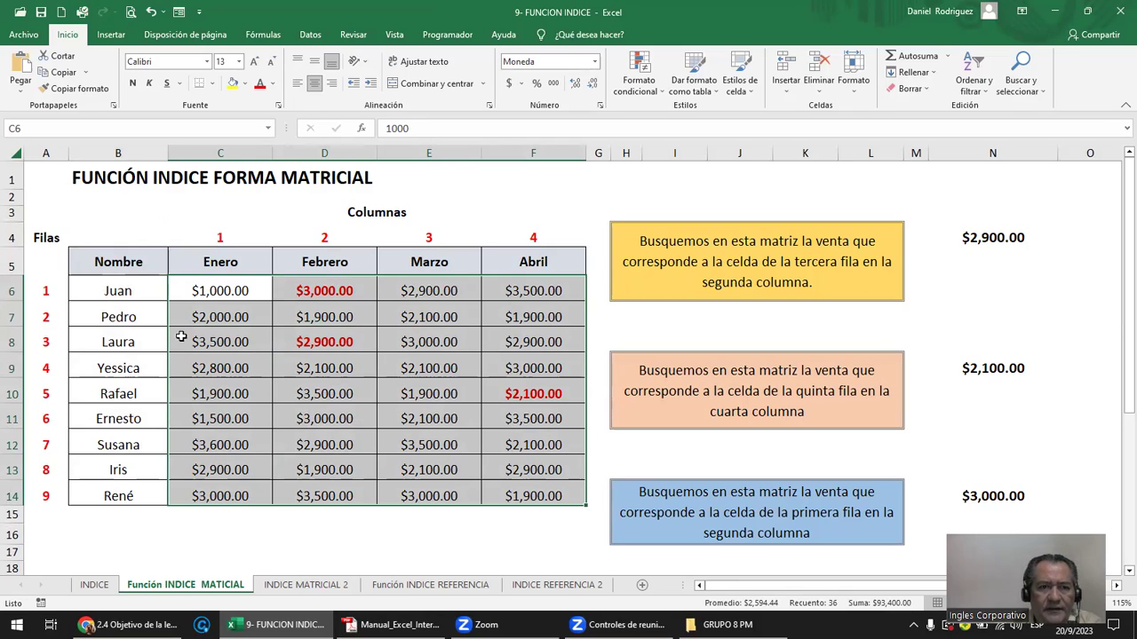
click(235, 238)
drag(235, 238, 507, 236)
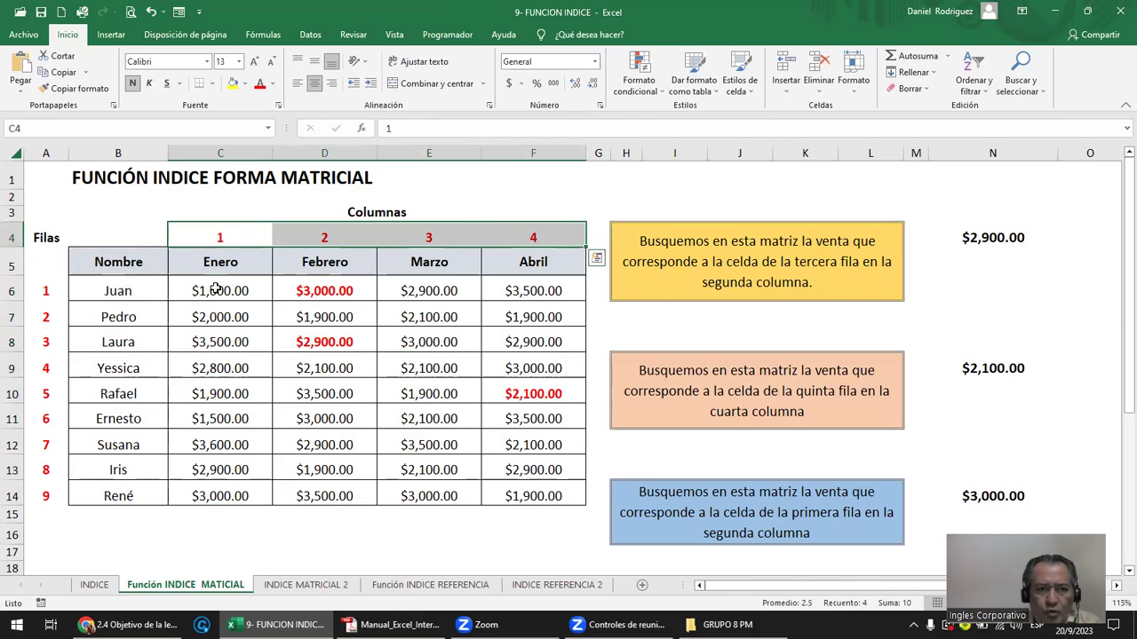
drag(48, 291, 60, 449)
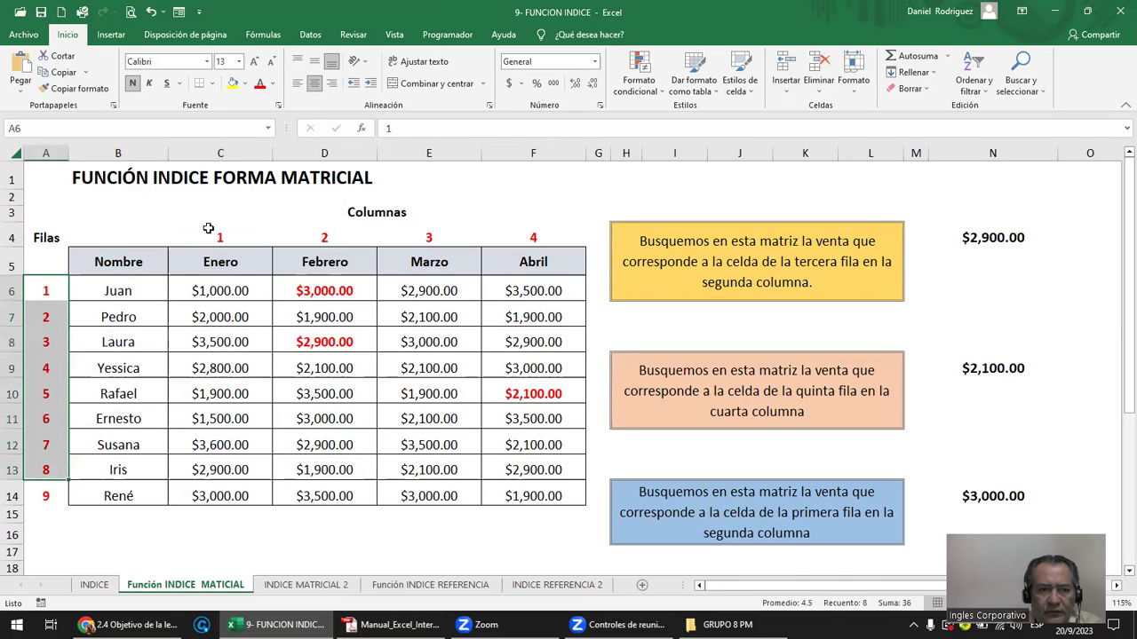
click(219, 151)
click(362, 148)
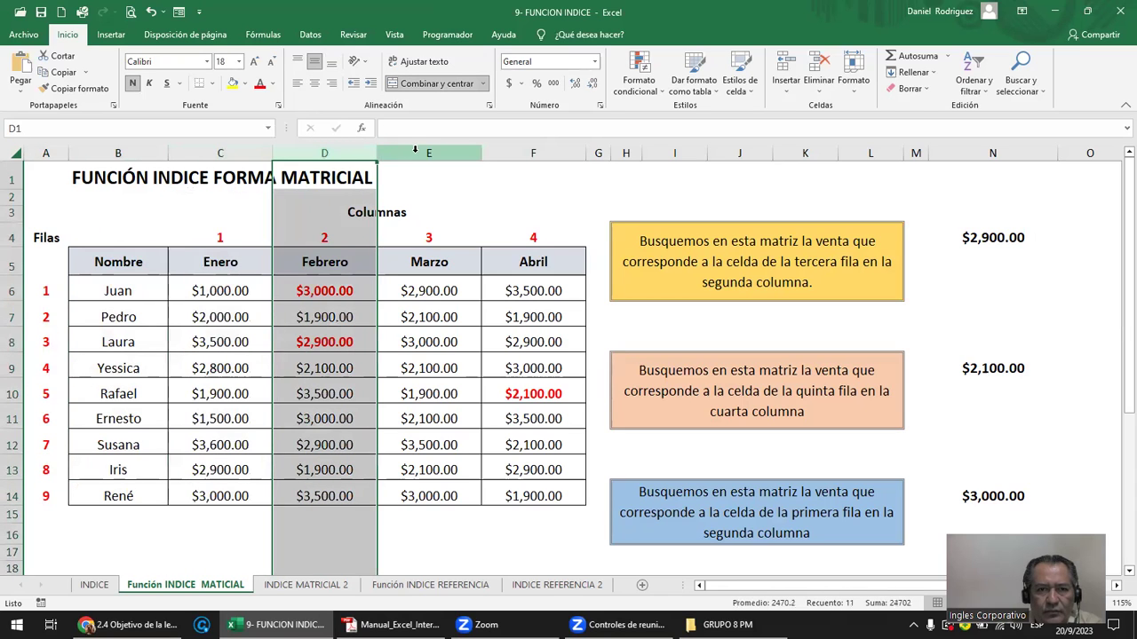
click(417, 150)
click(531, 149)
click(243, 257)
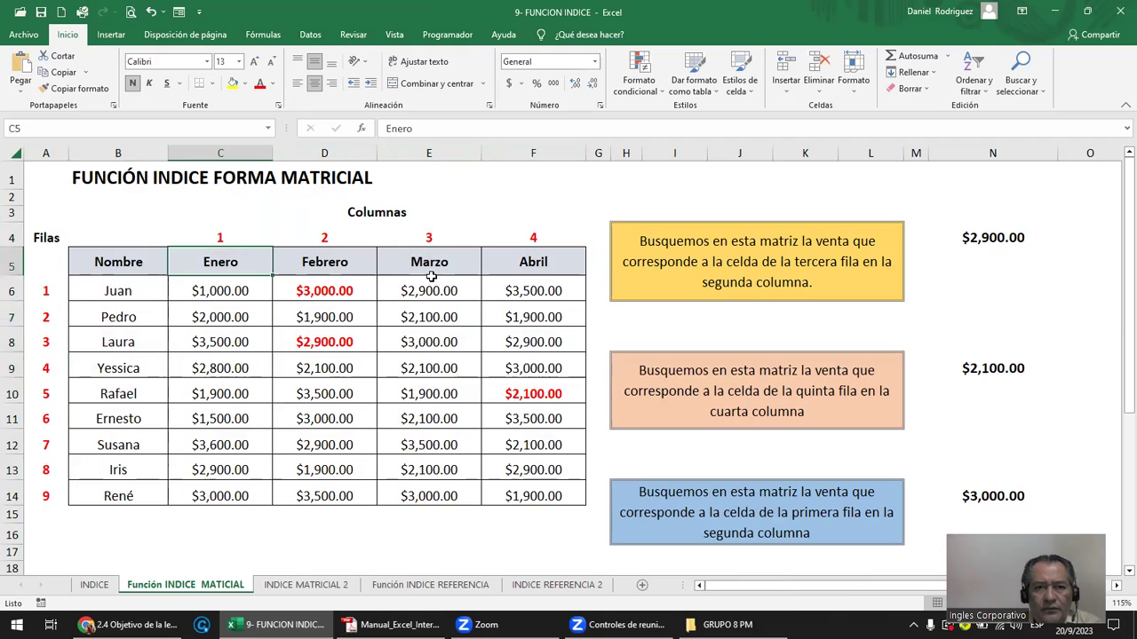
click(518, 265)
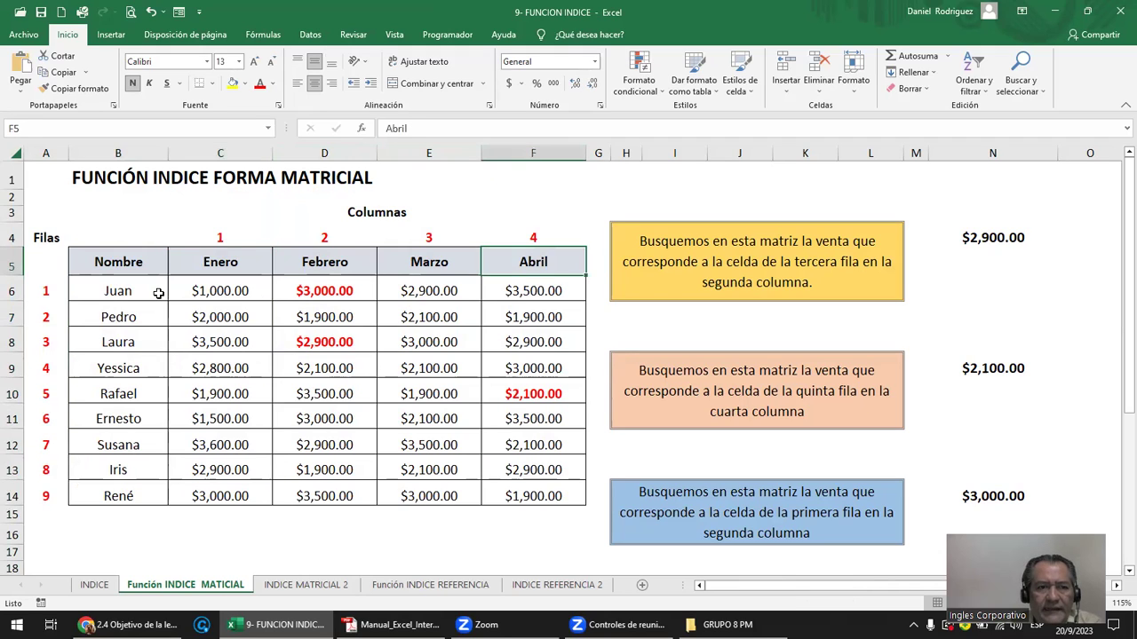
click(11, 292)
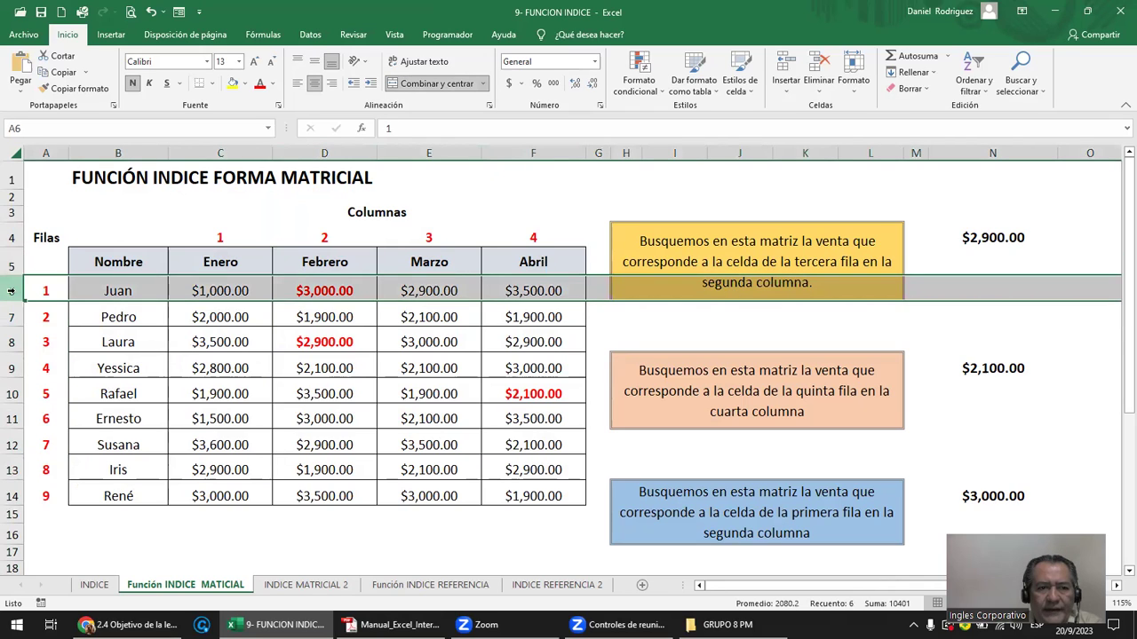
click(11, 316)
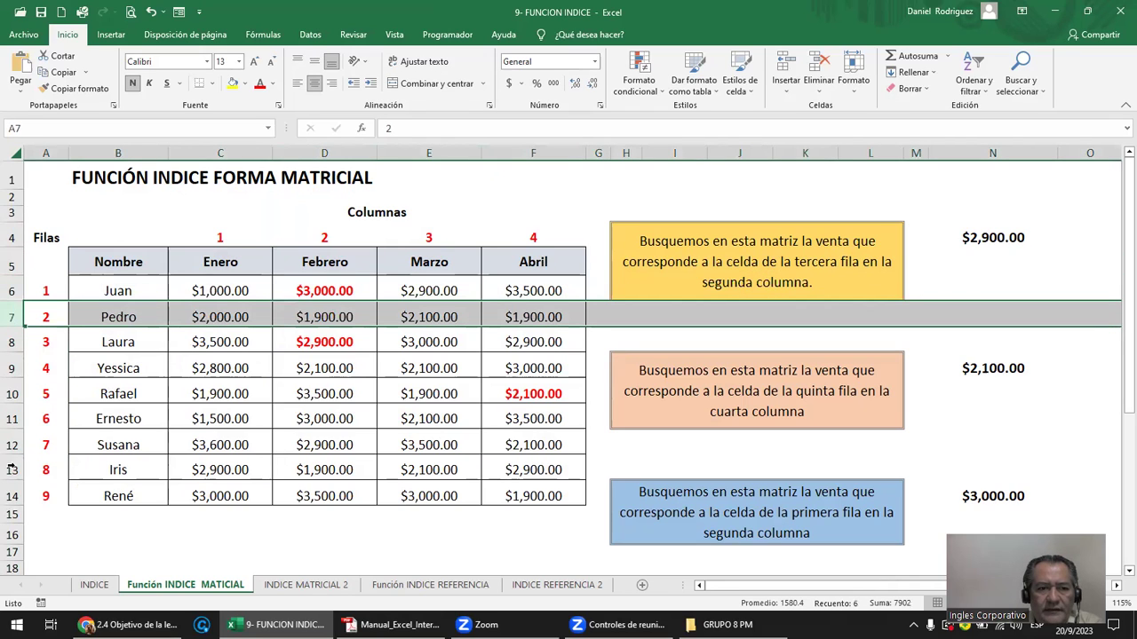
click(12, 495)
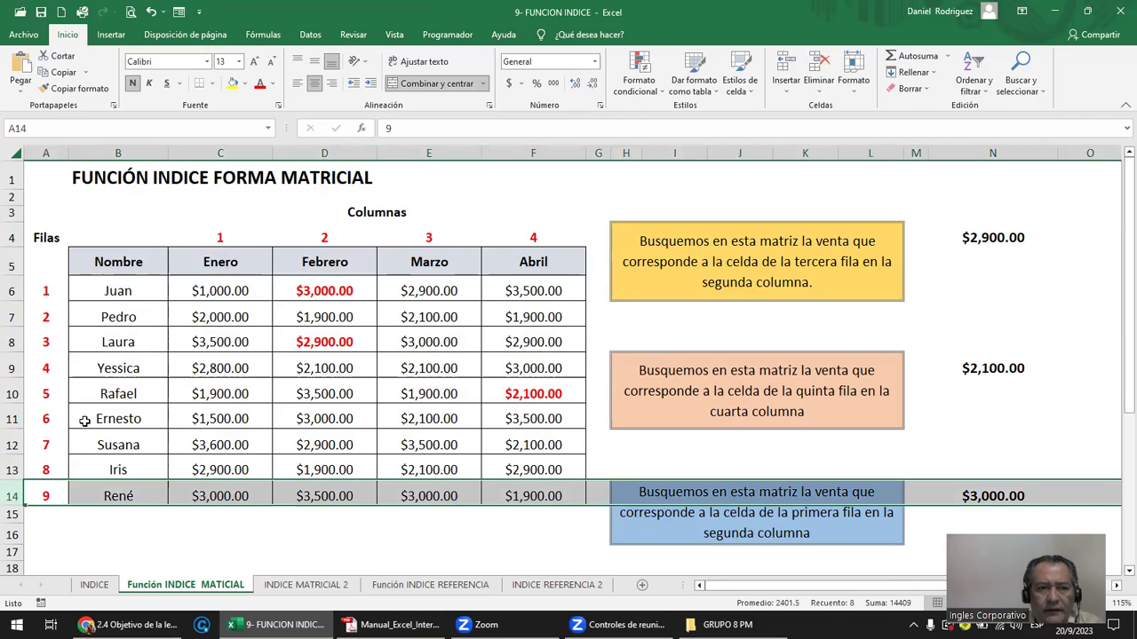
click(128, 288)
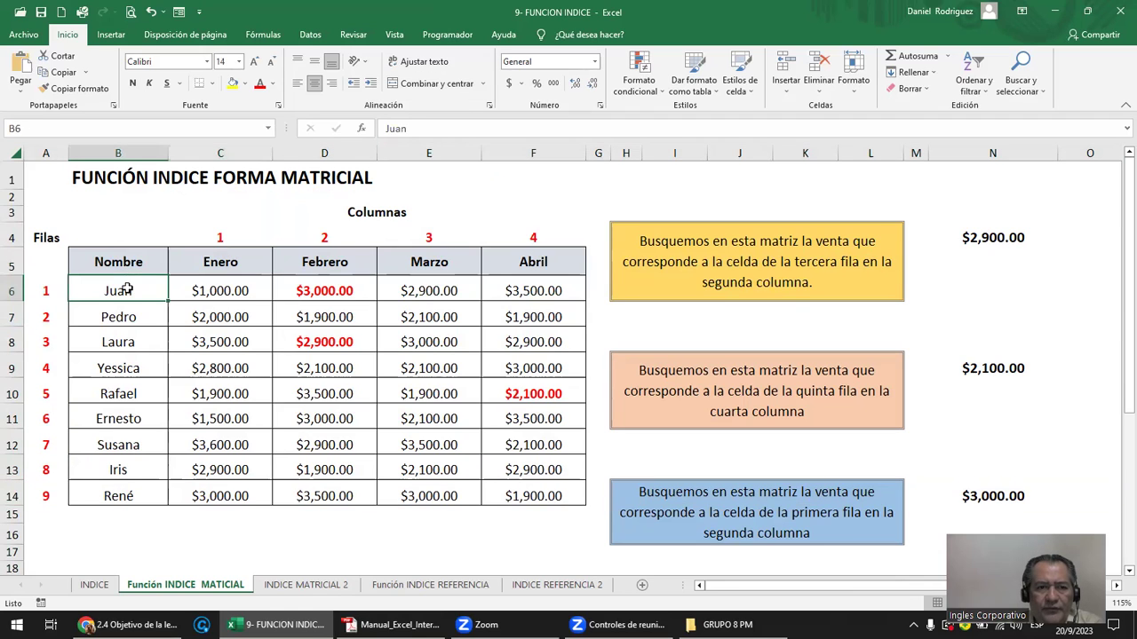
click(11, 290)
ctrl+click(220, 153)
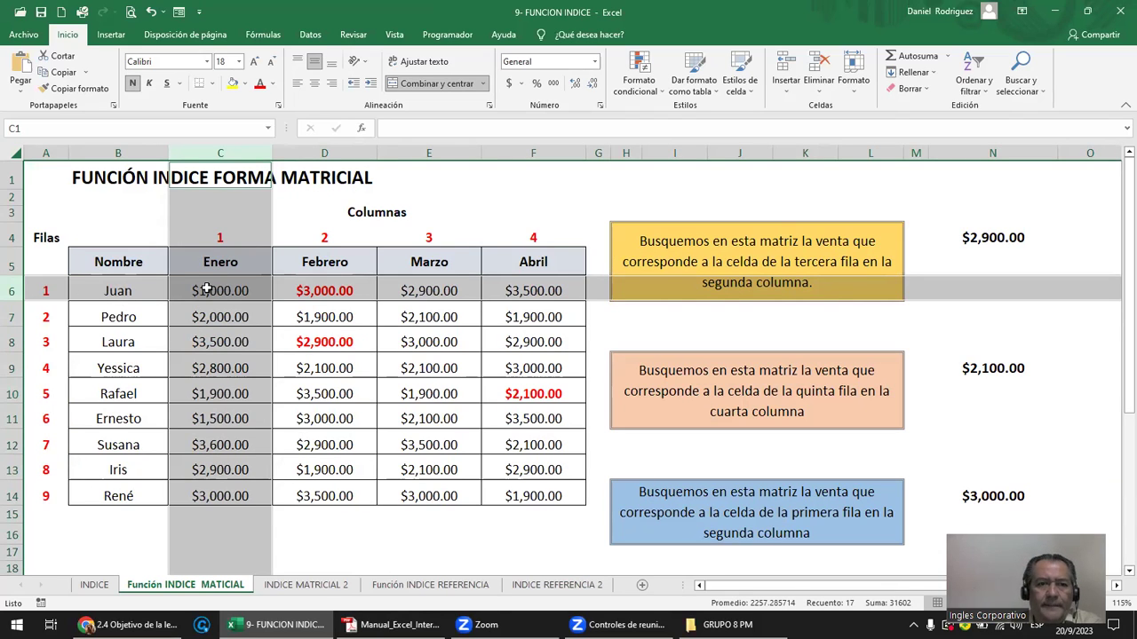
click(326, 153)
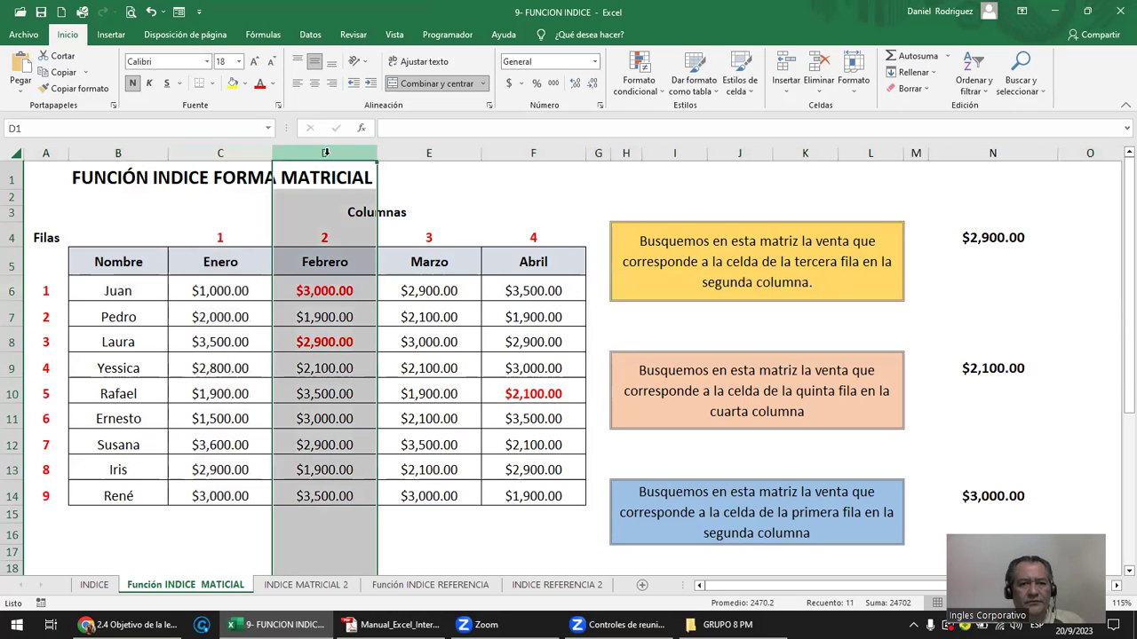
ctrl+click(11, 343)
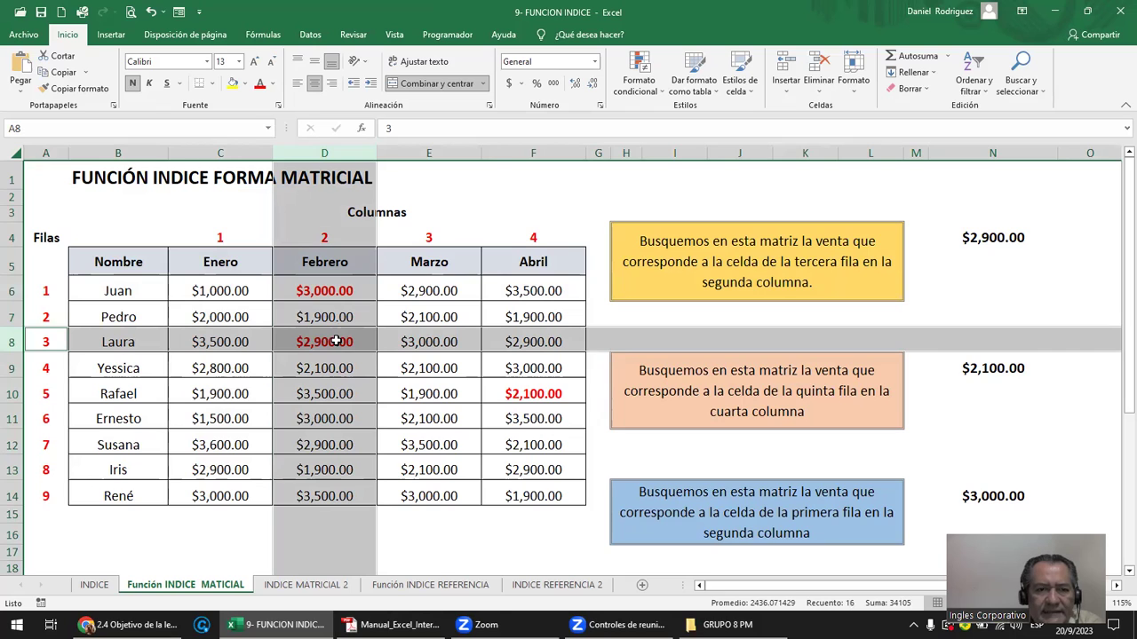
click(384, 310)
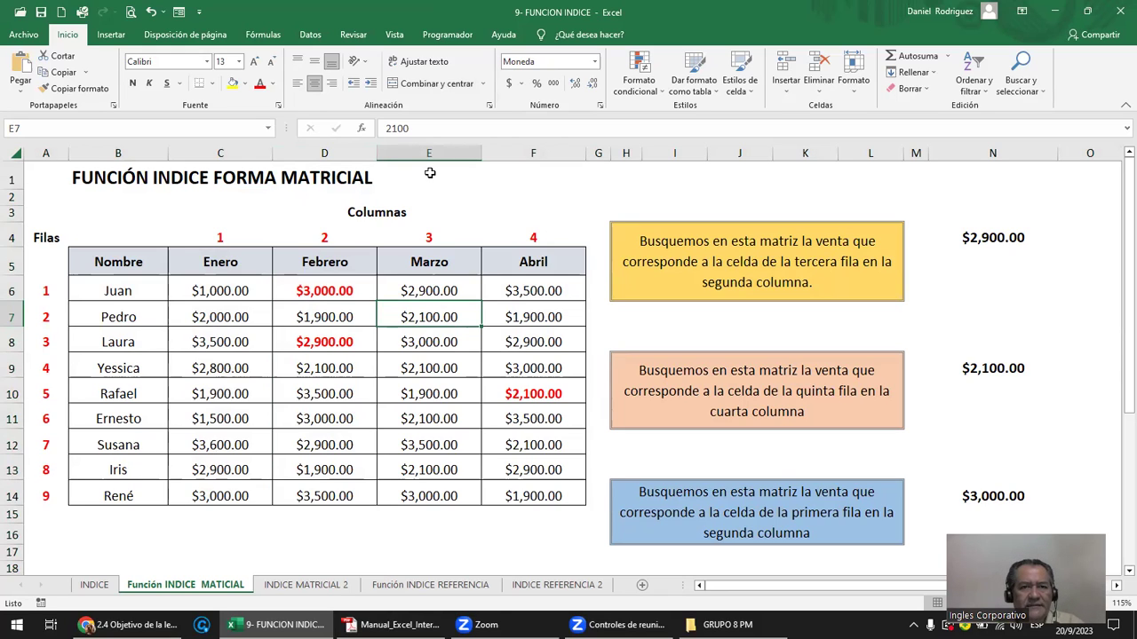
click(245, 86)
click(276, 195)
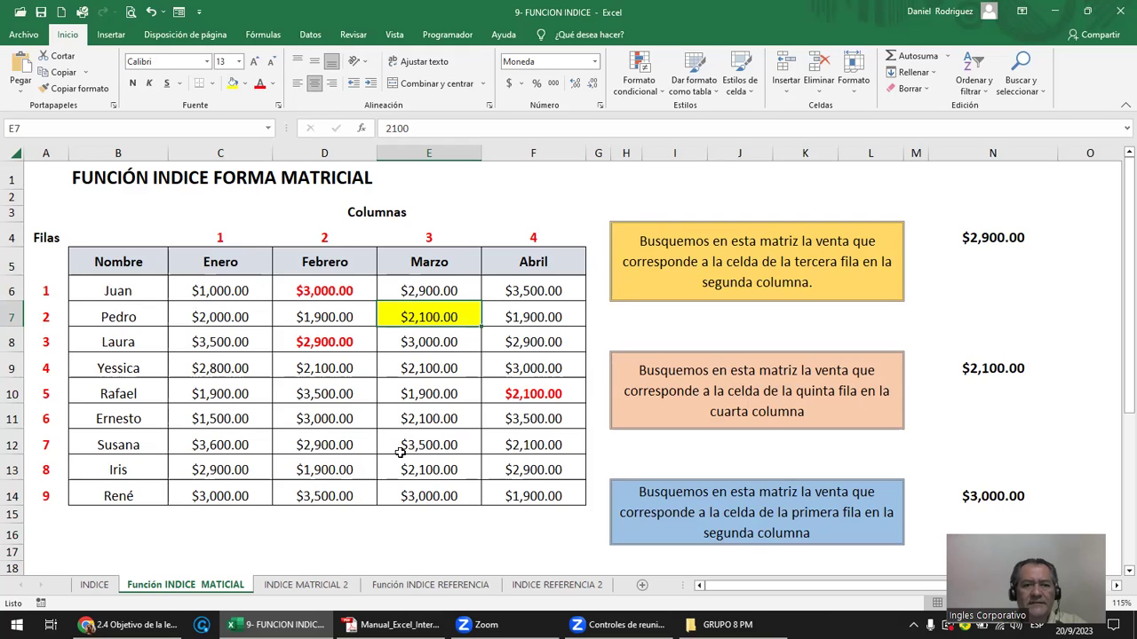
click(435, 336)
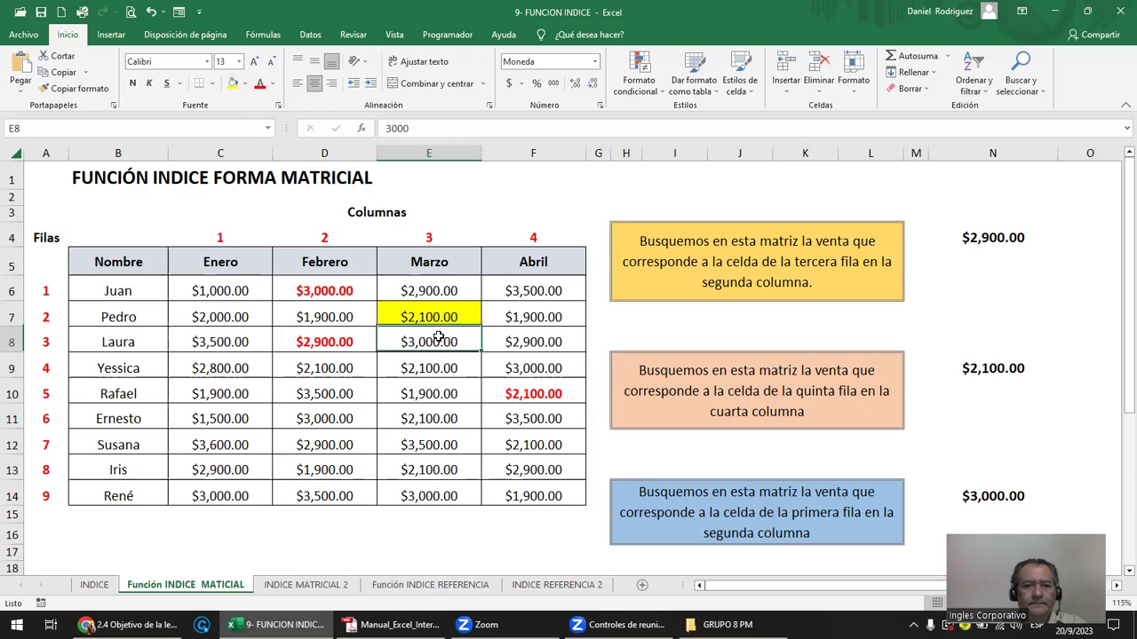
click(246, 84)
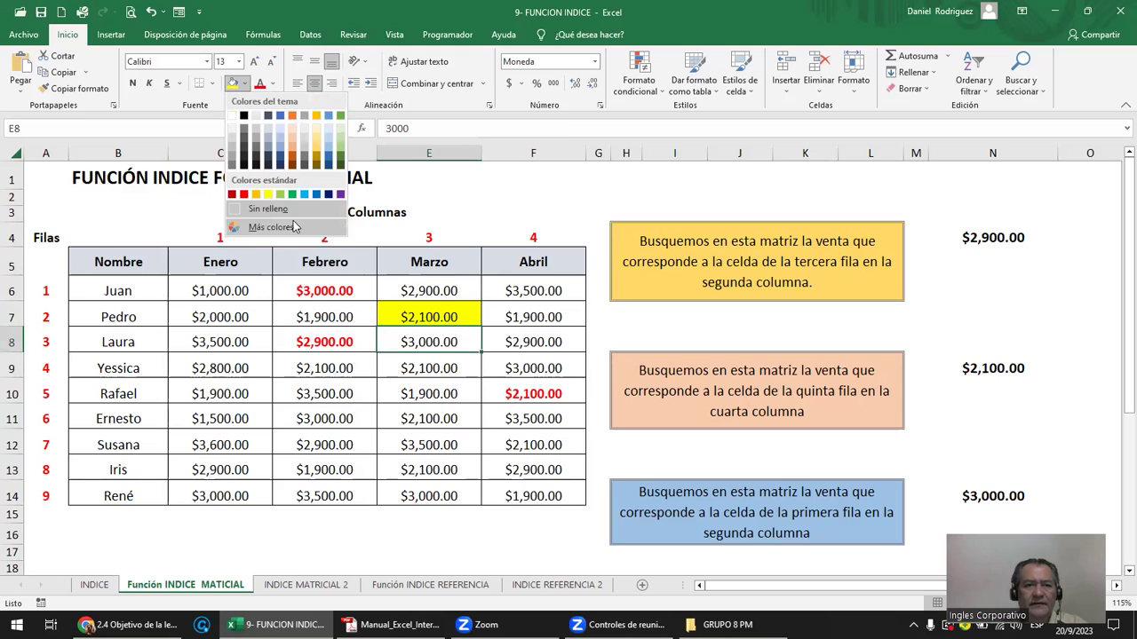
click(80, 89)
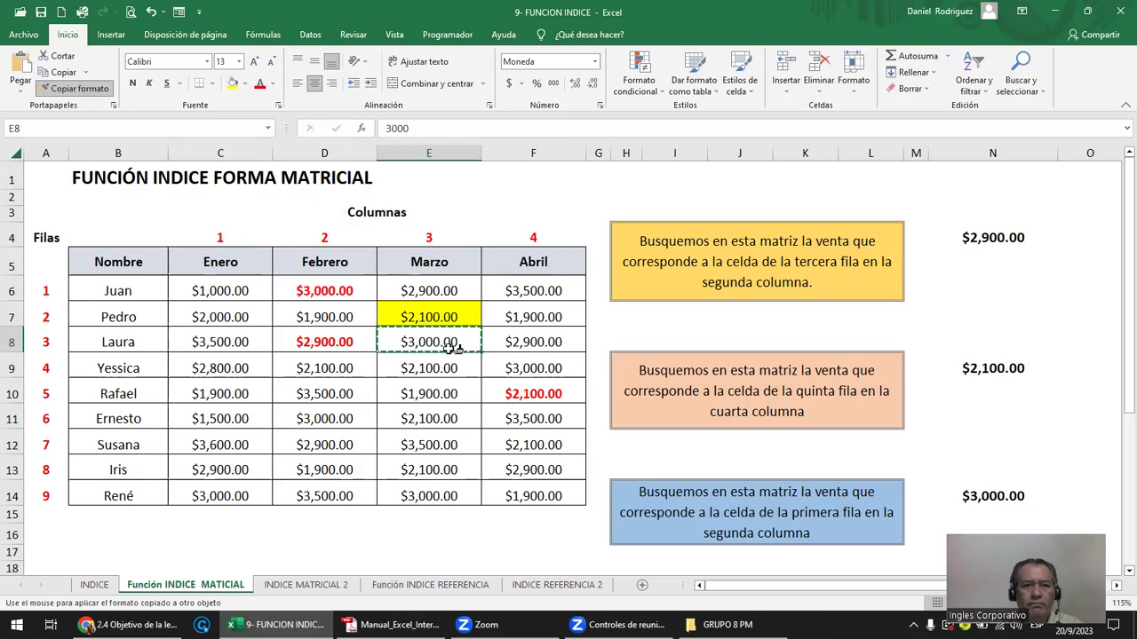
click(437, 319)
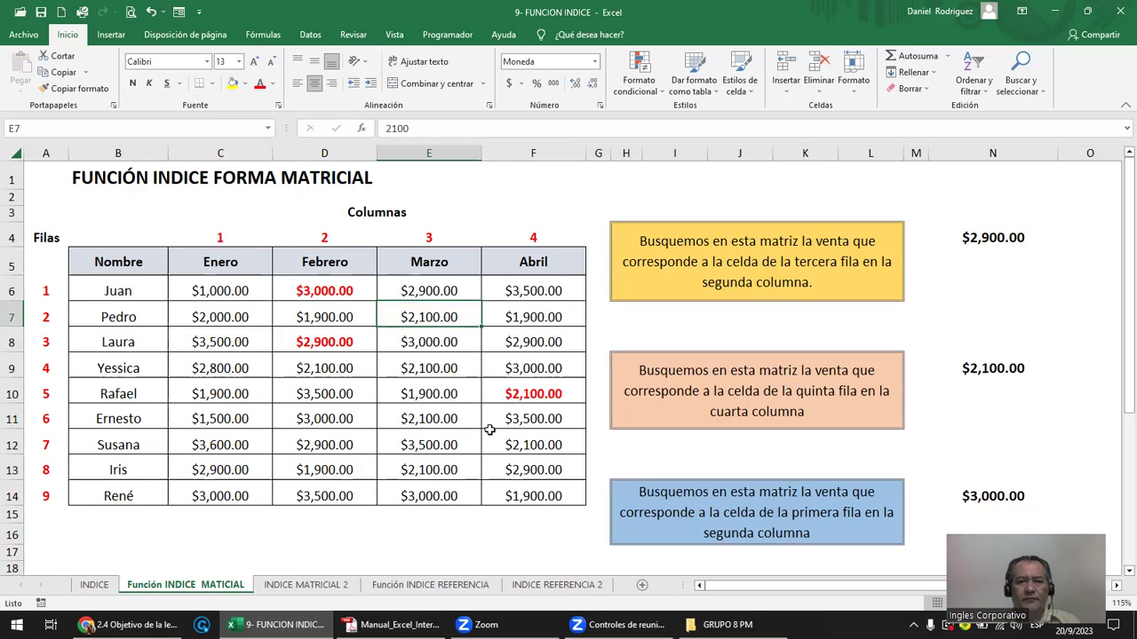
click(734, 263)
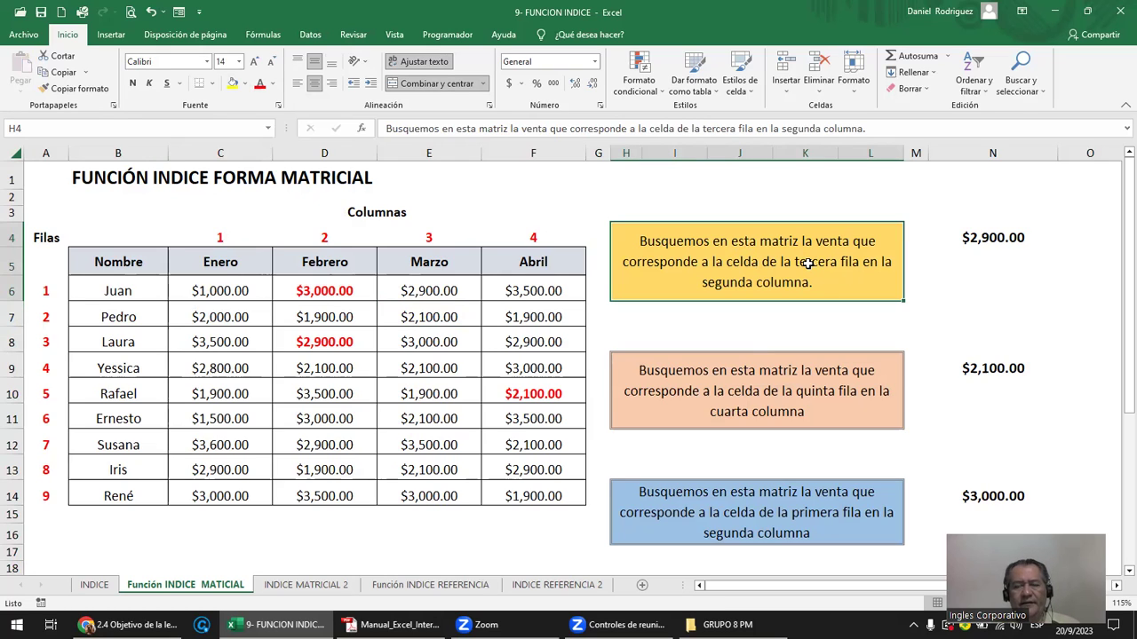
Delete the INDICE results in N4:N14 and select the C6:F14 sales matrix.
drag(1010, 233, 1002, 497)
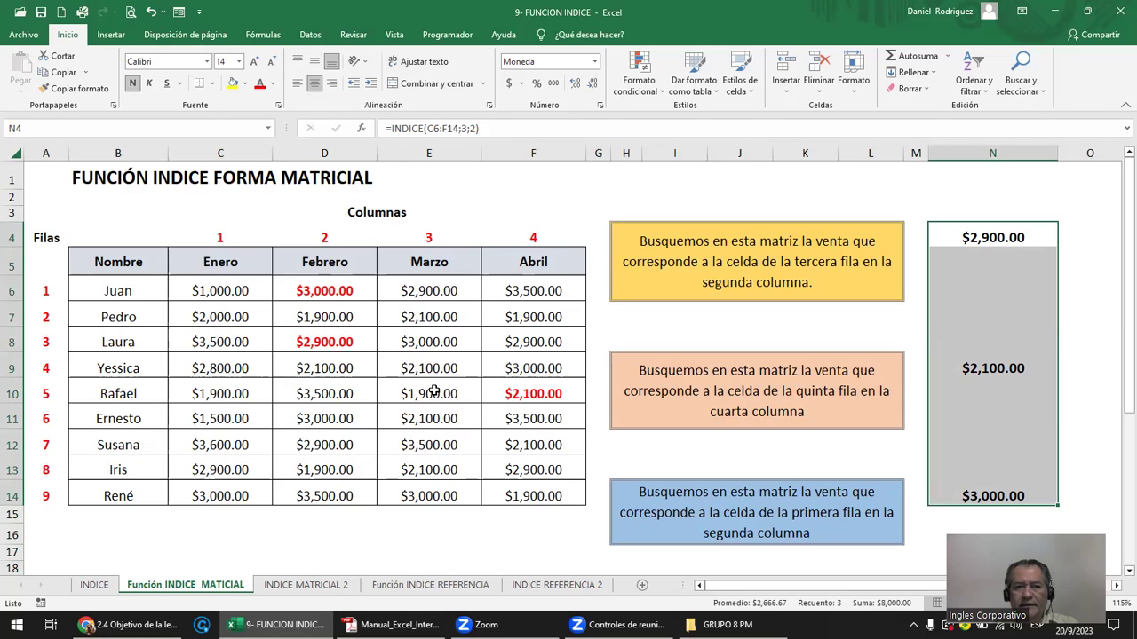
key(Delete)
click(962, 244)
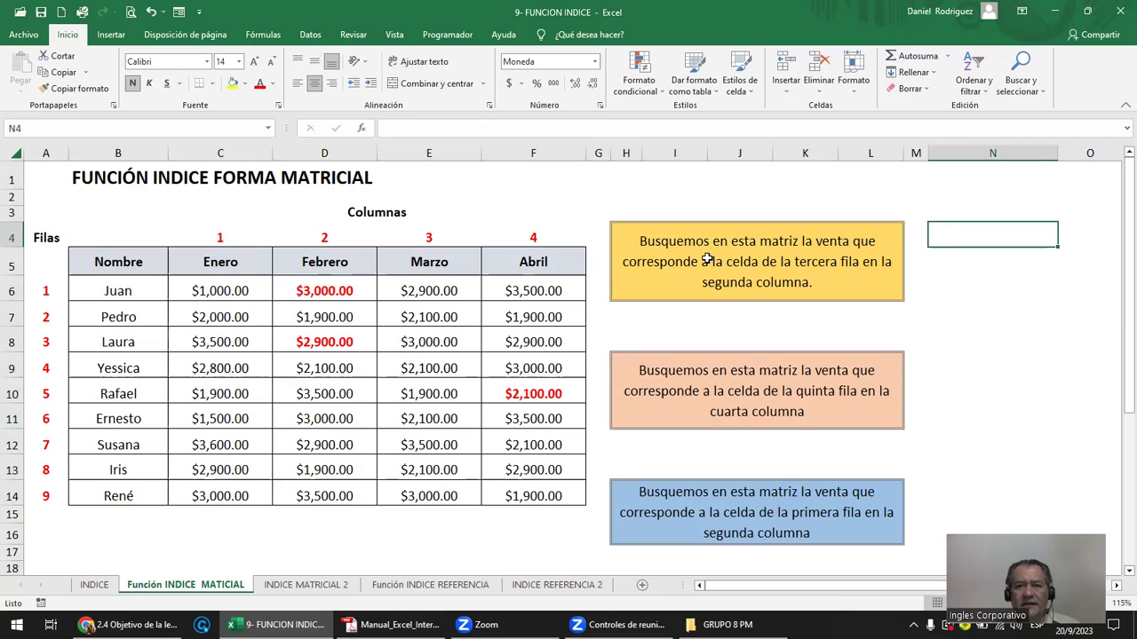
mouse_move(219, 286)
mouse_down()
mouse_move(519, 400)
mouse_move(542, 487)
mouse_up()
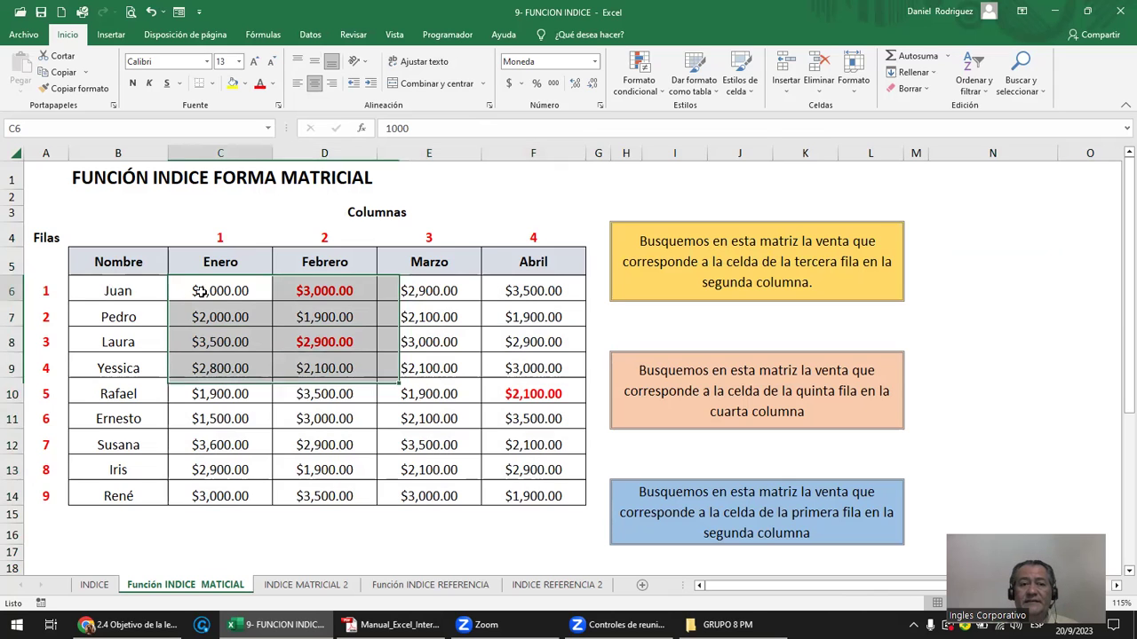
mouse_move(193, 289)
mouse_down()
mouse_move(441, 328)
mouse_move(533, 497)
mouse_up()
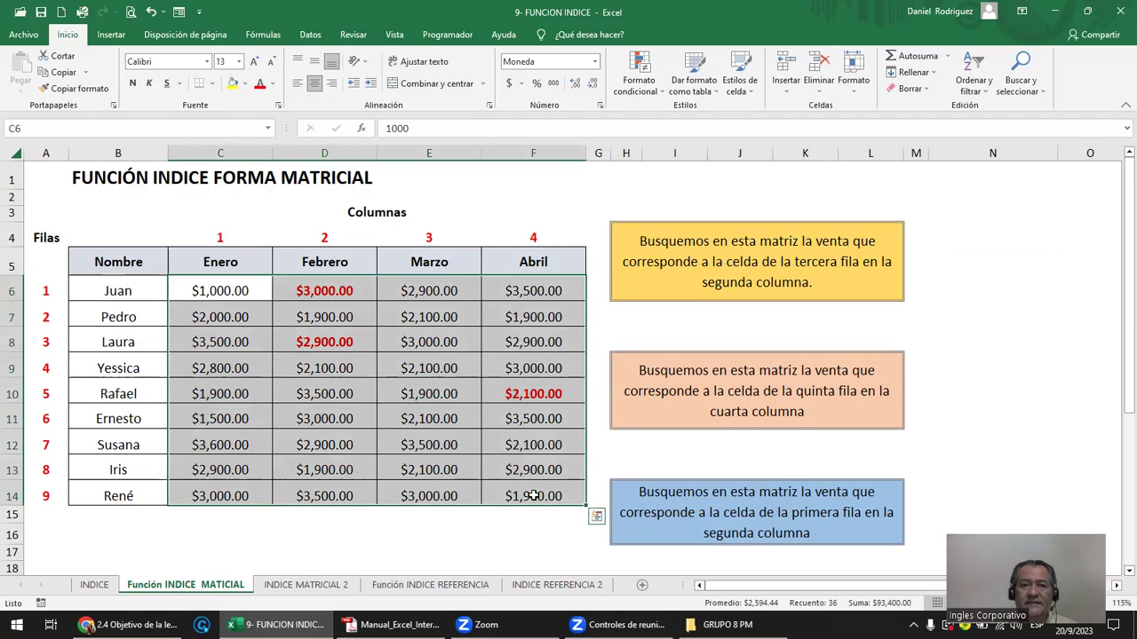
Enter the note F3C2 in J7 beneath the yellow question box.
click(774, 266)
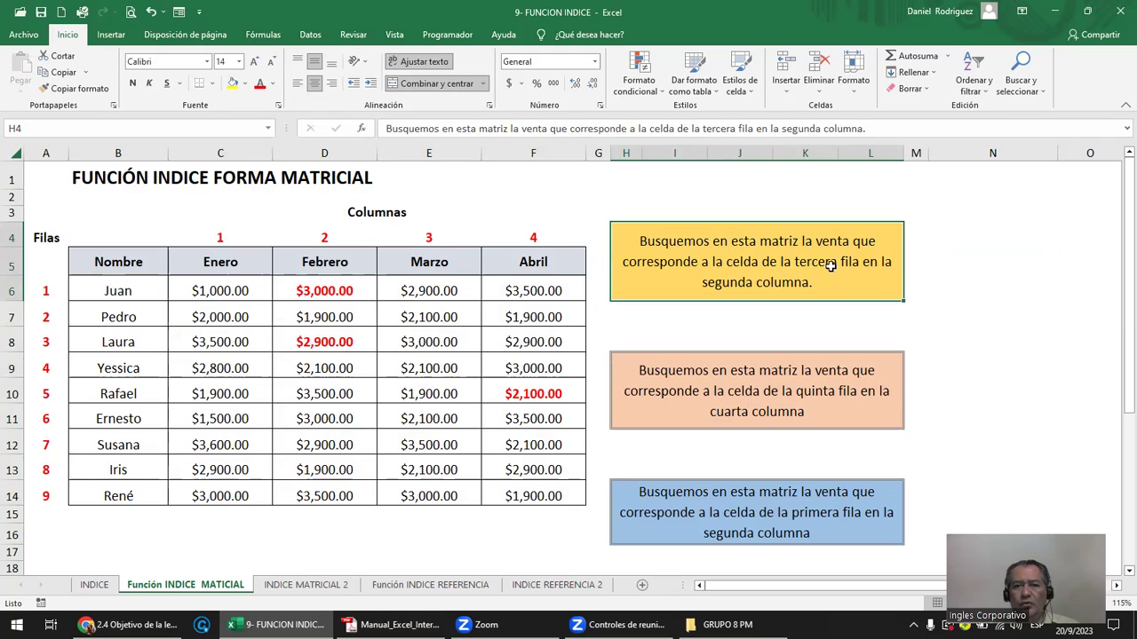
click(926, 262)
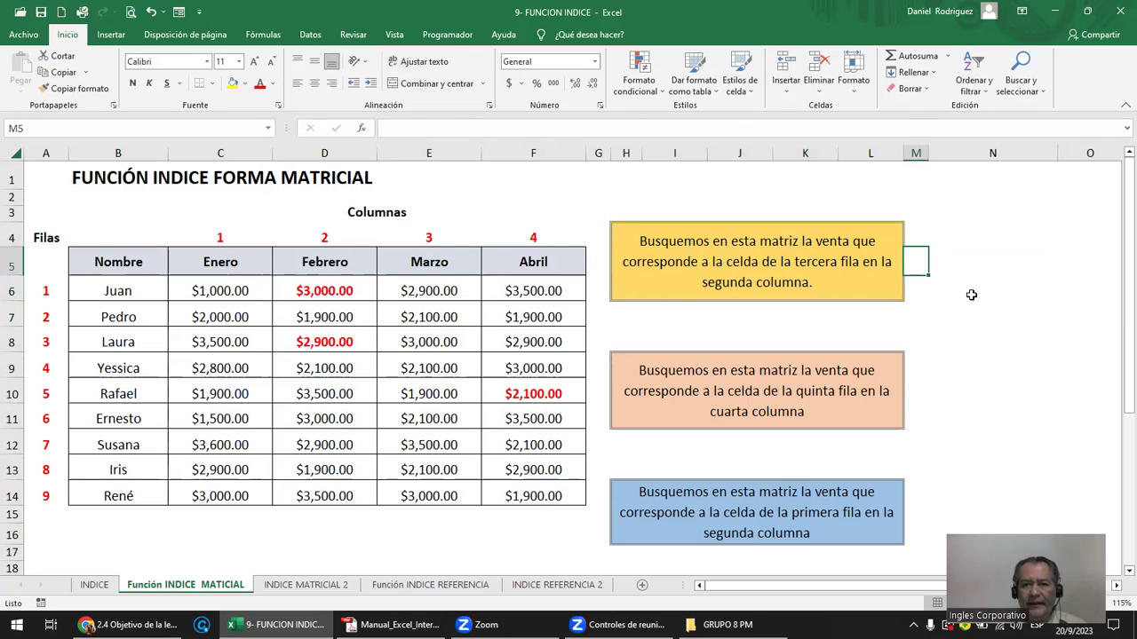
key(Left)
key(Down)
key(Left)
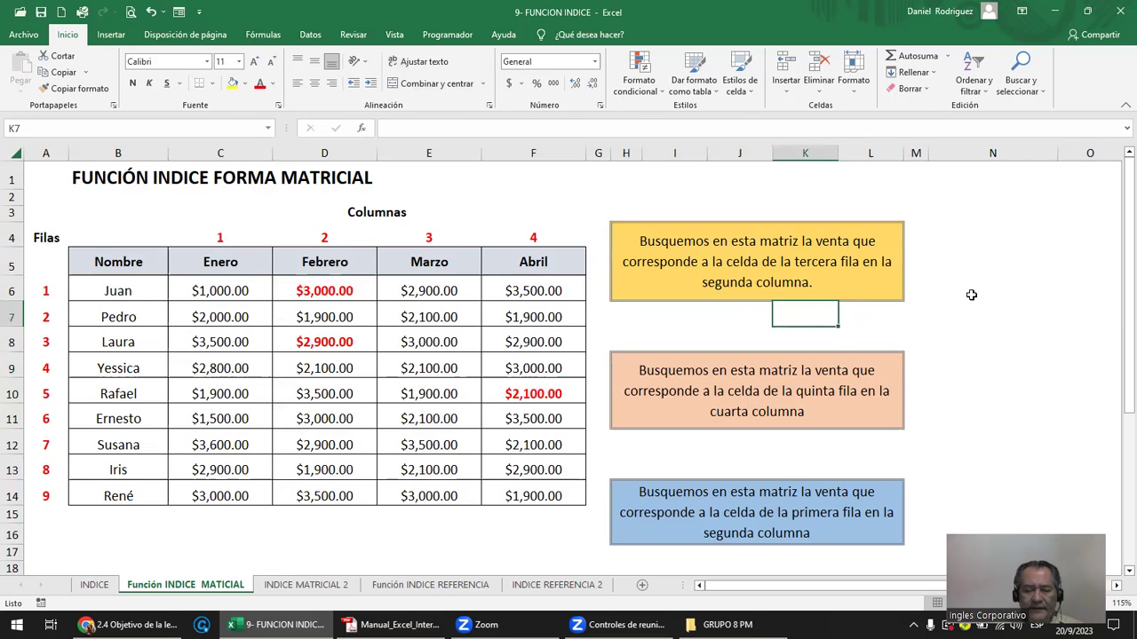
key(Left)
text(F)
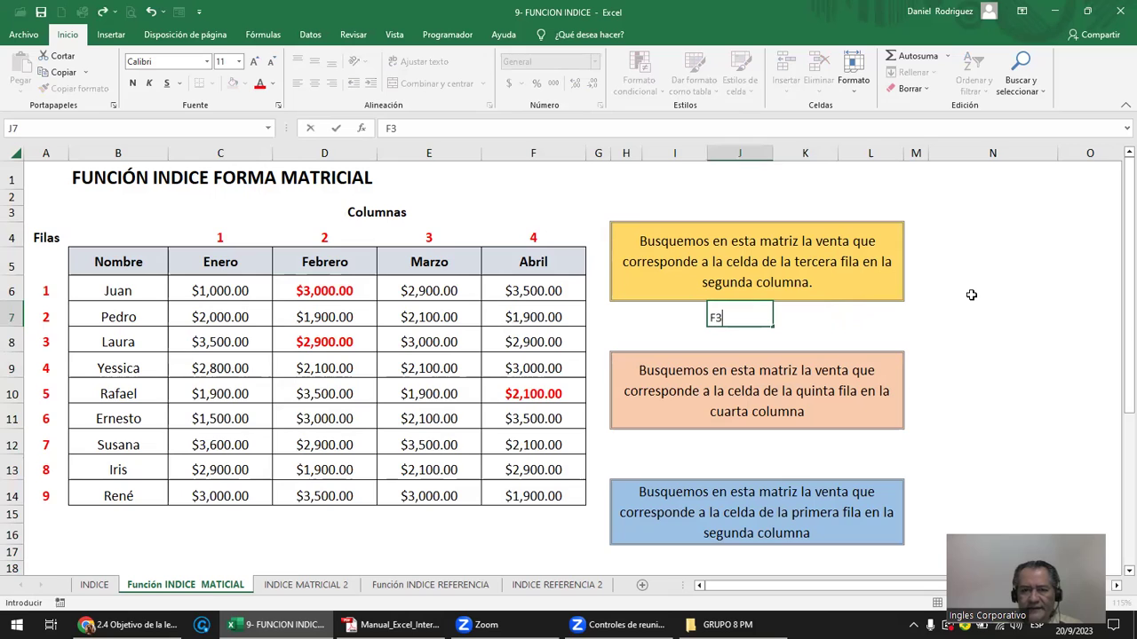
text(C2)
key(ctrl+Return)
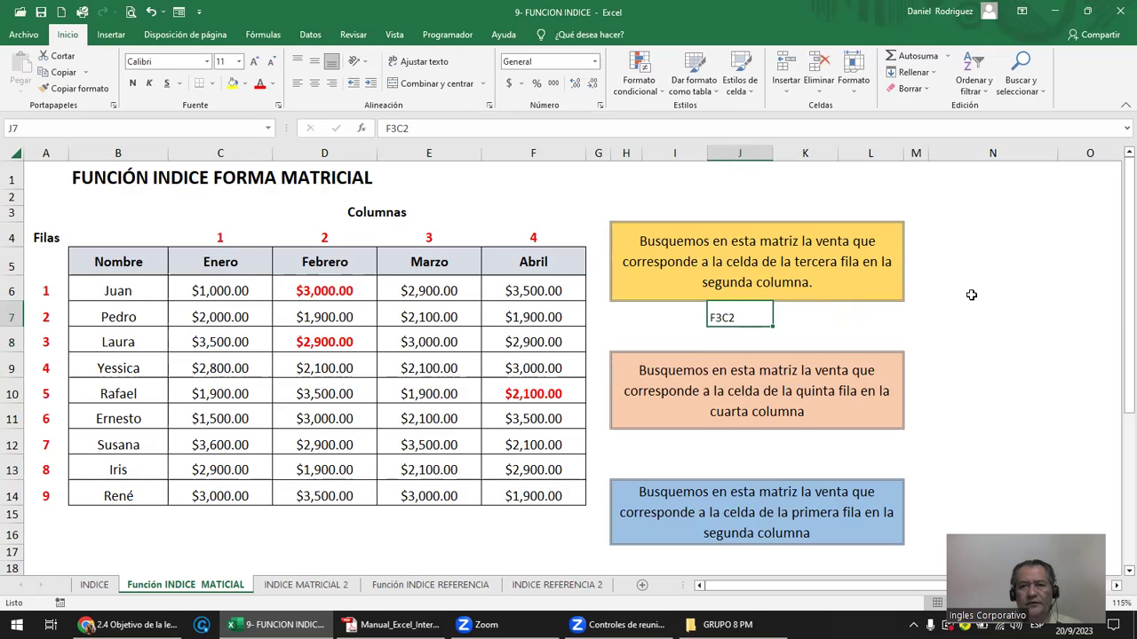
Enter =INDICE(C6:F14;3;2) in N4 to return the row 3, column 2 sale ($2,900.00).
click(958, 255)
click(949, 230)
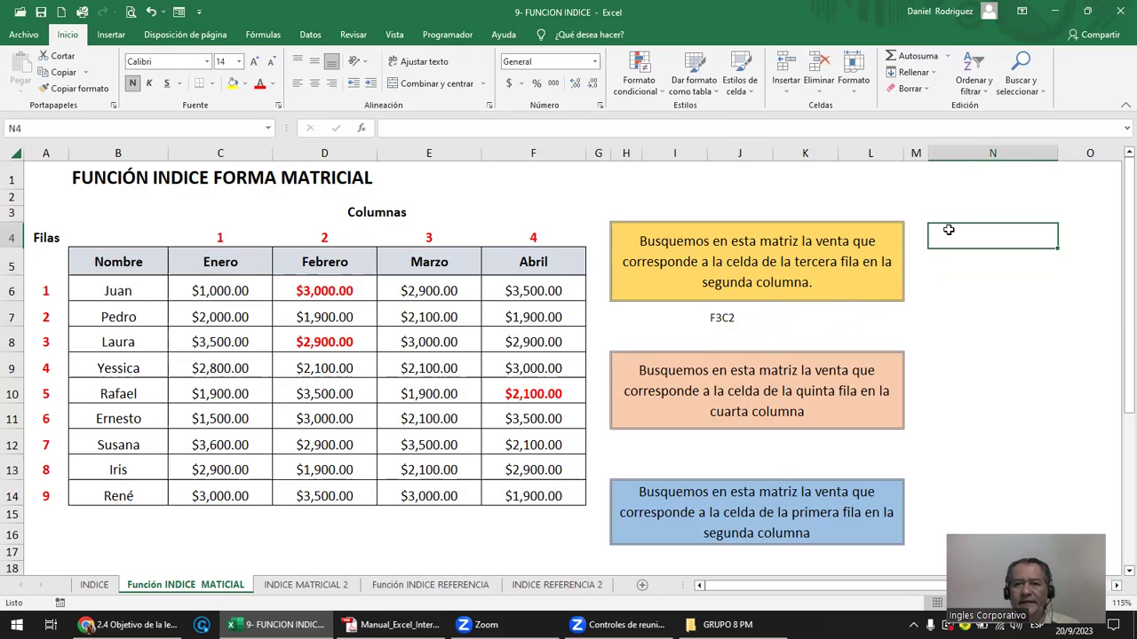
text(=INCID)
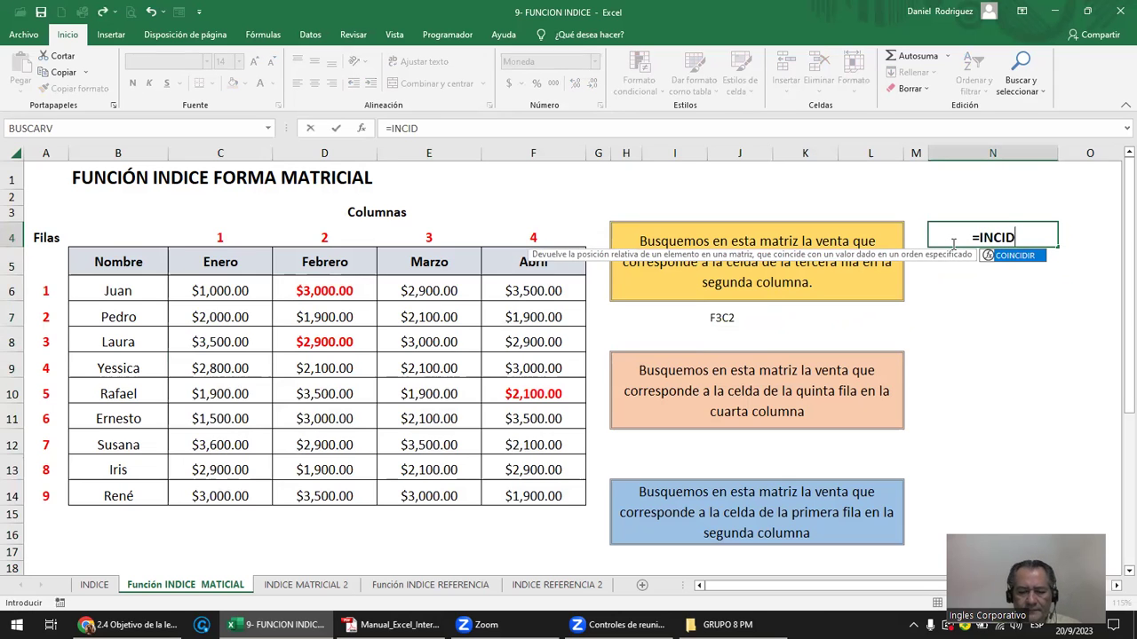
key(BackSpace)
key(BackSpace)
key(BackSpace)
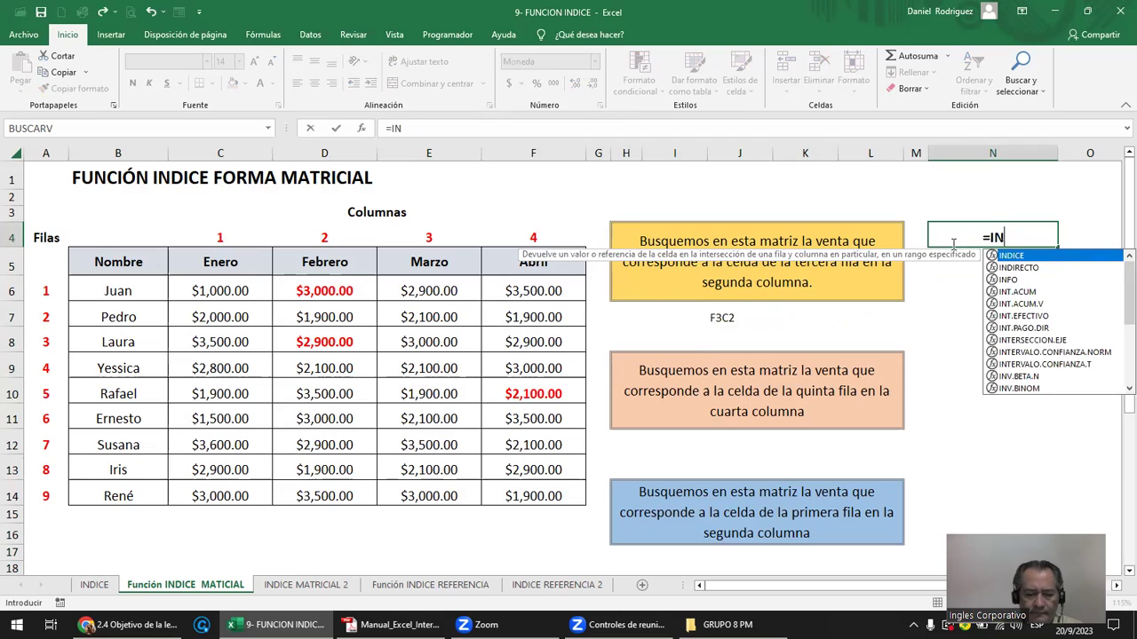
text(DICE)
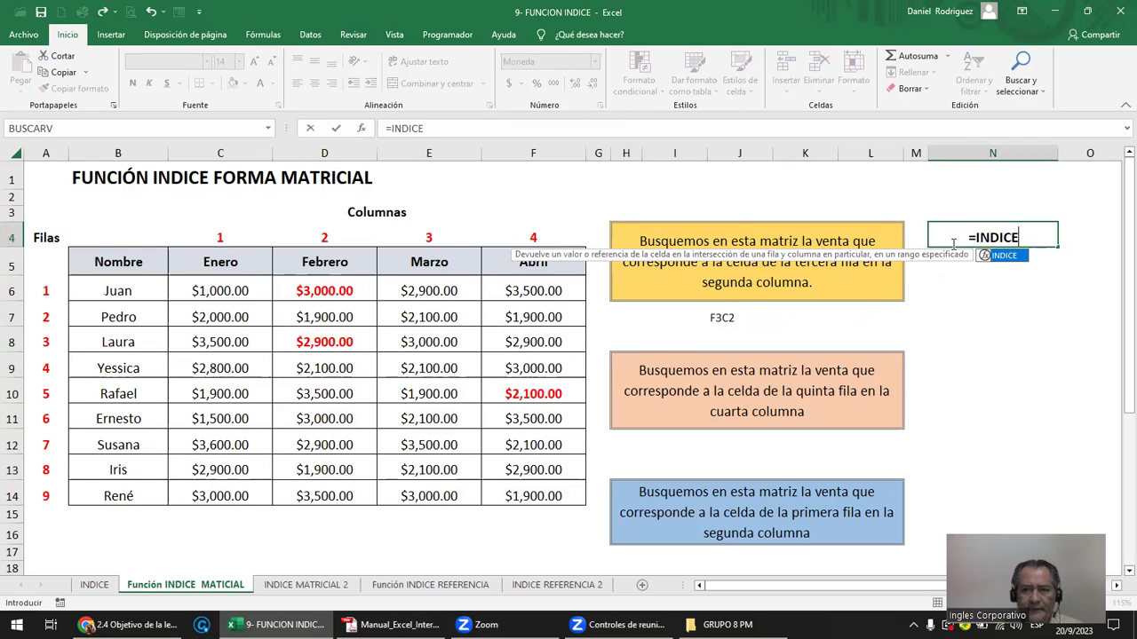
text(()
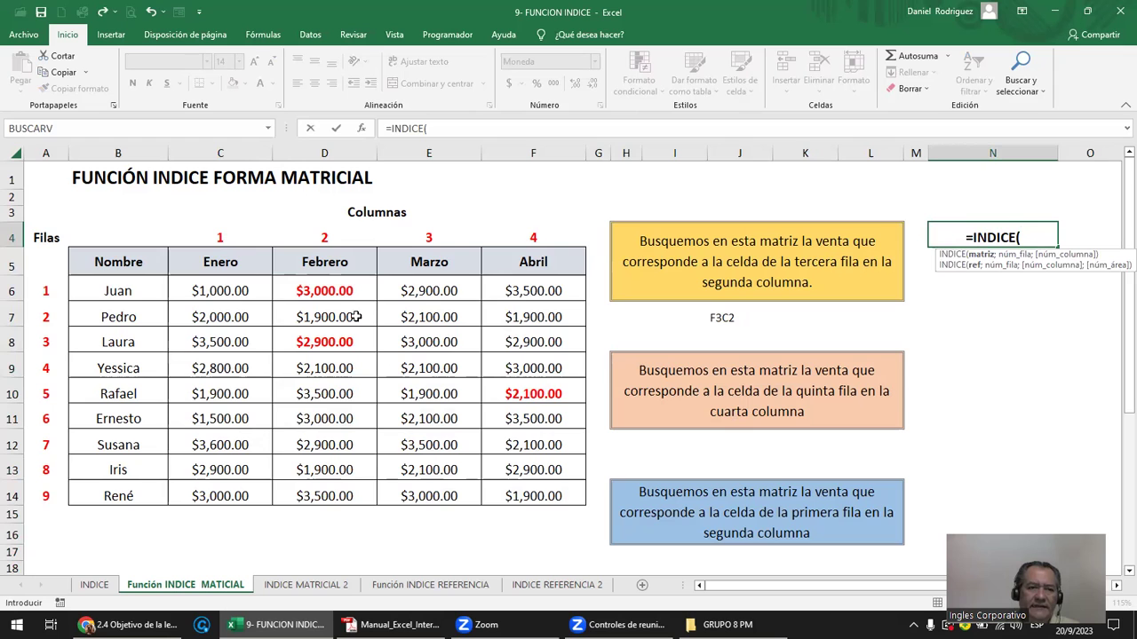
mouse_move(220, 292)
mouse_down()
mouse_move(492, 298)
mouse_move(507, 490)
mouse_up()
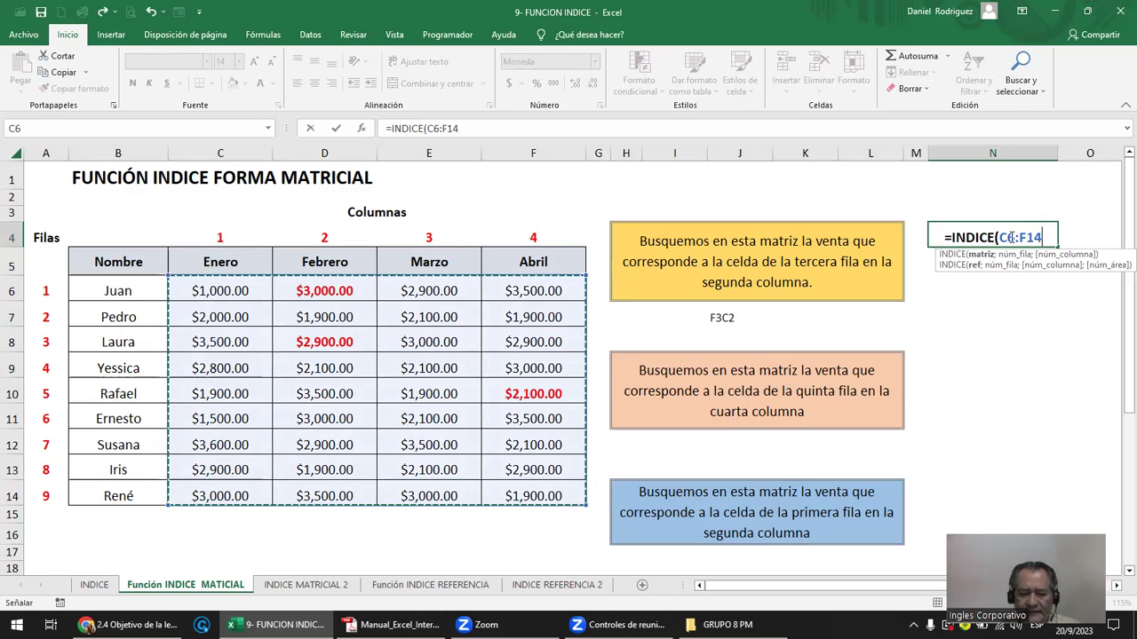
text(;)
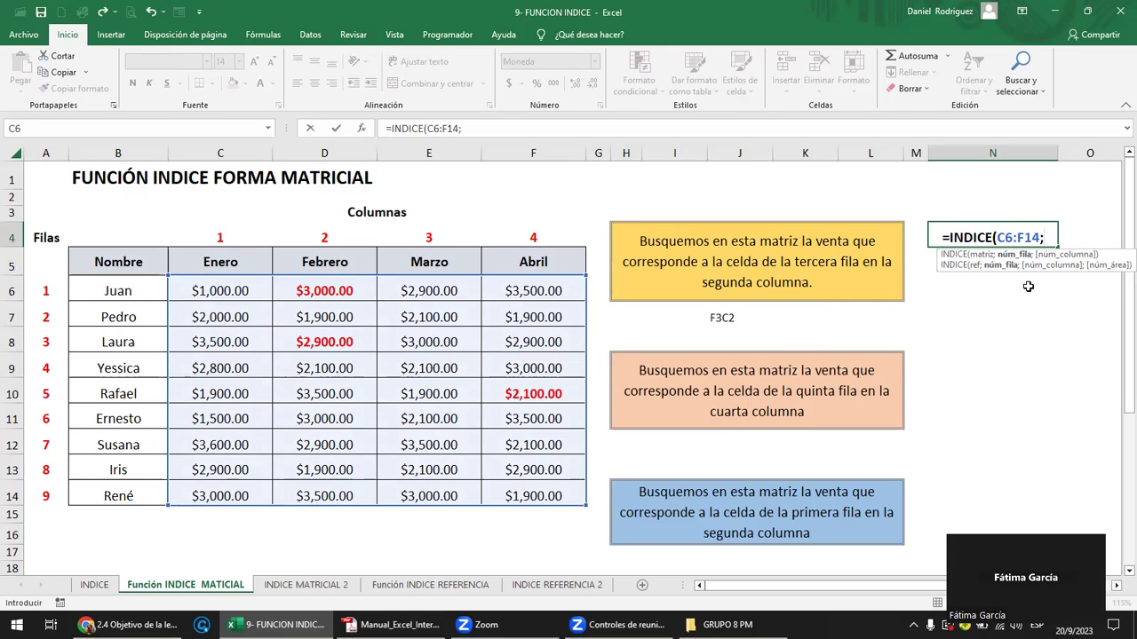
text(3;)
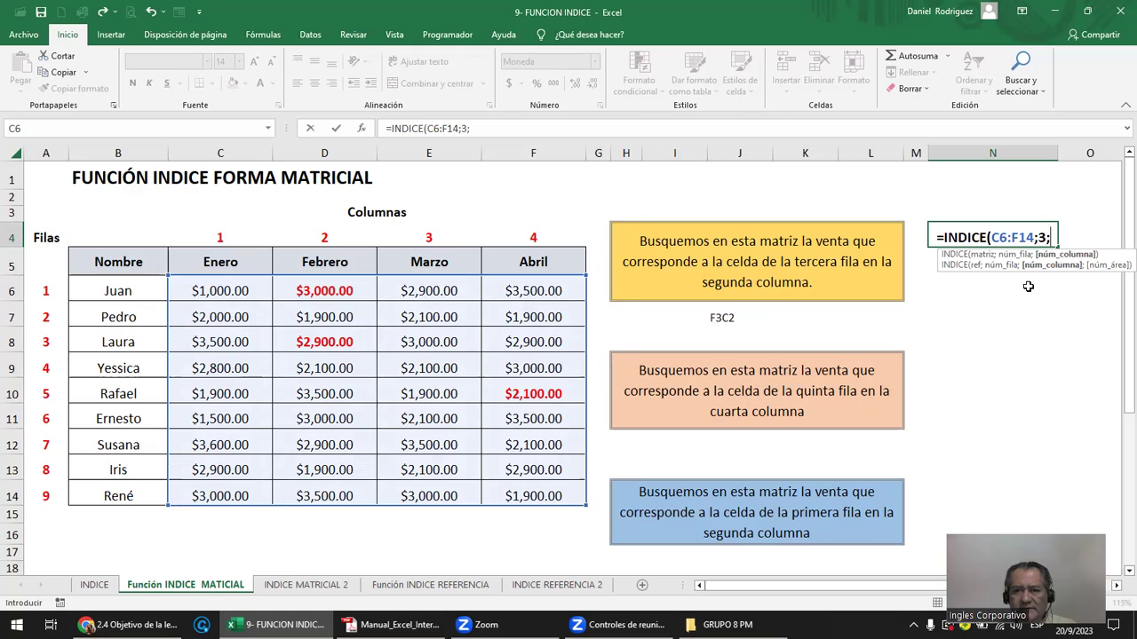
text(2)
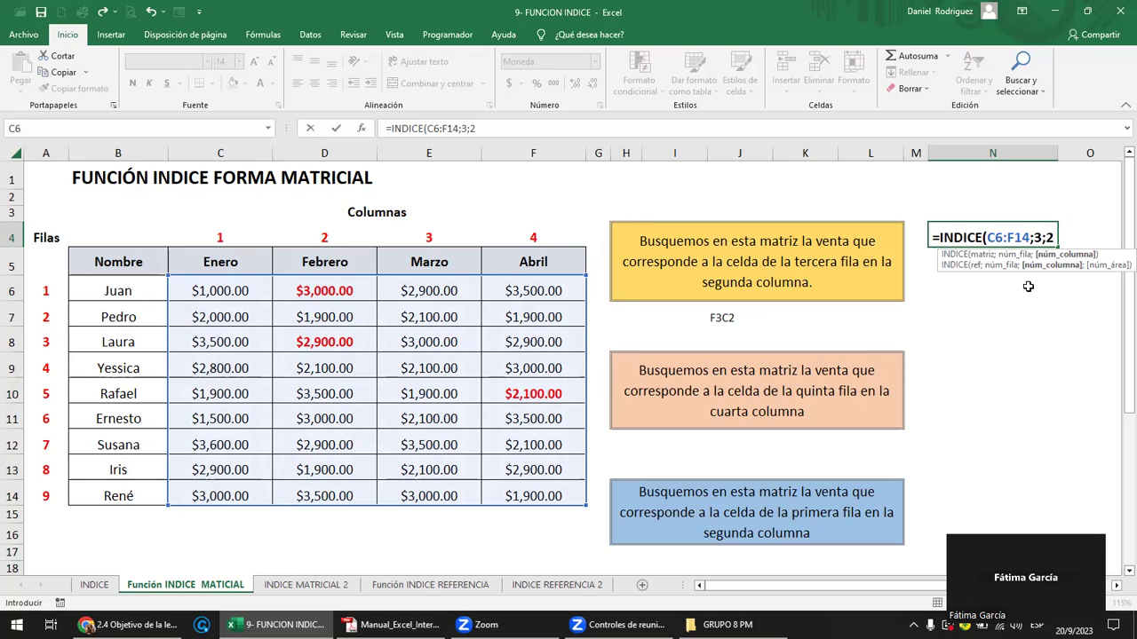
text())
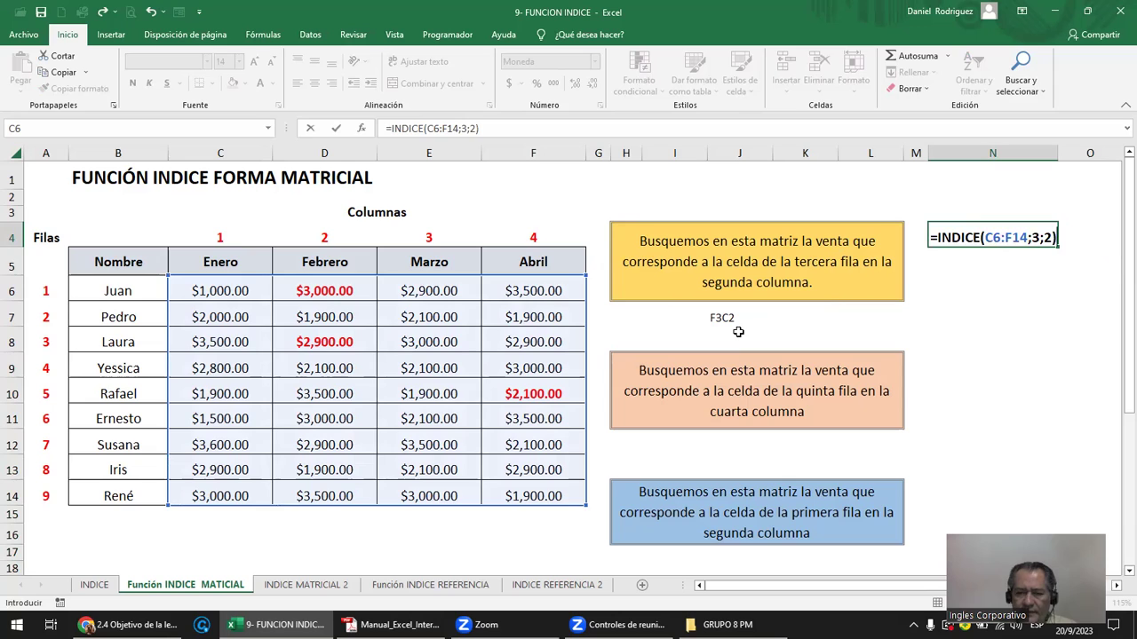
key(Return)
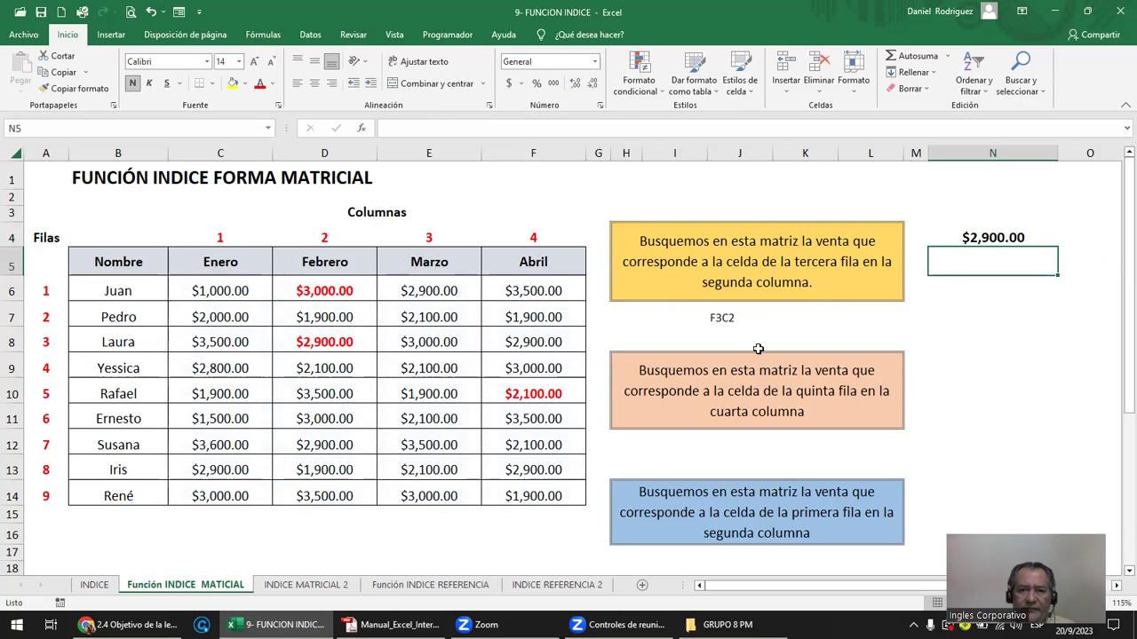
click(722, 320)
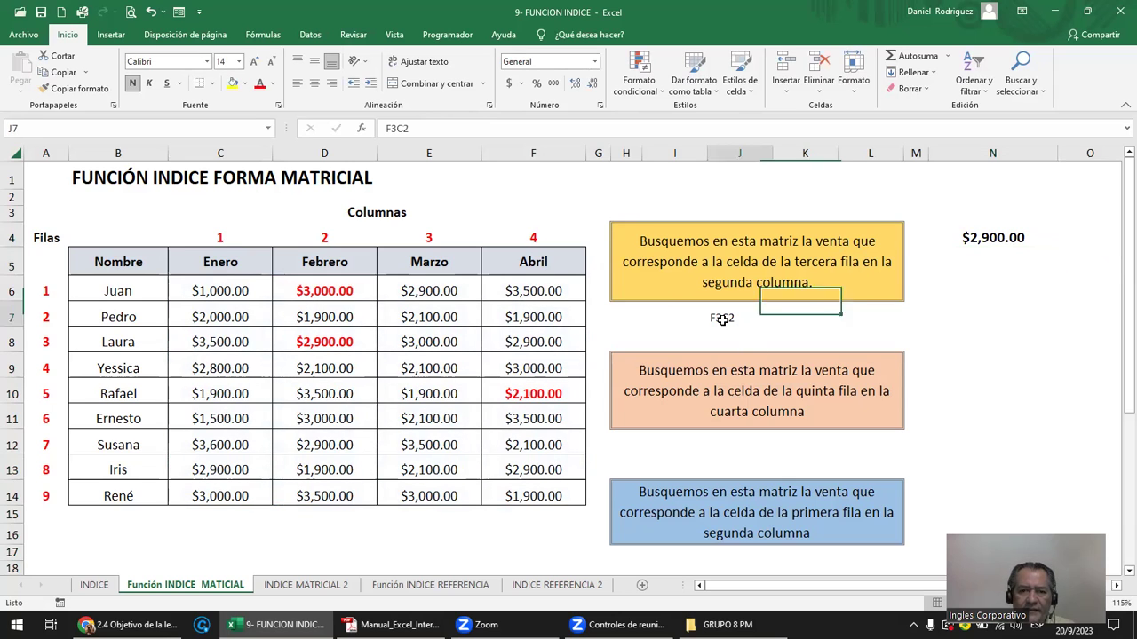
click(12, 342)
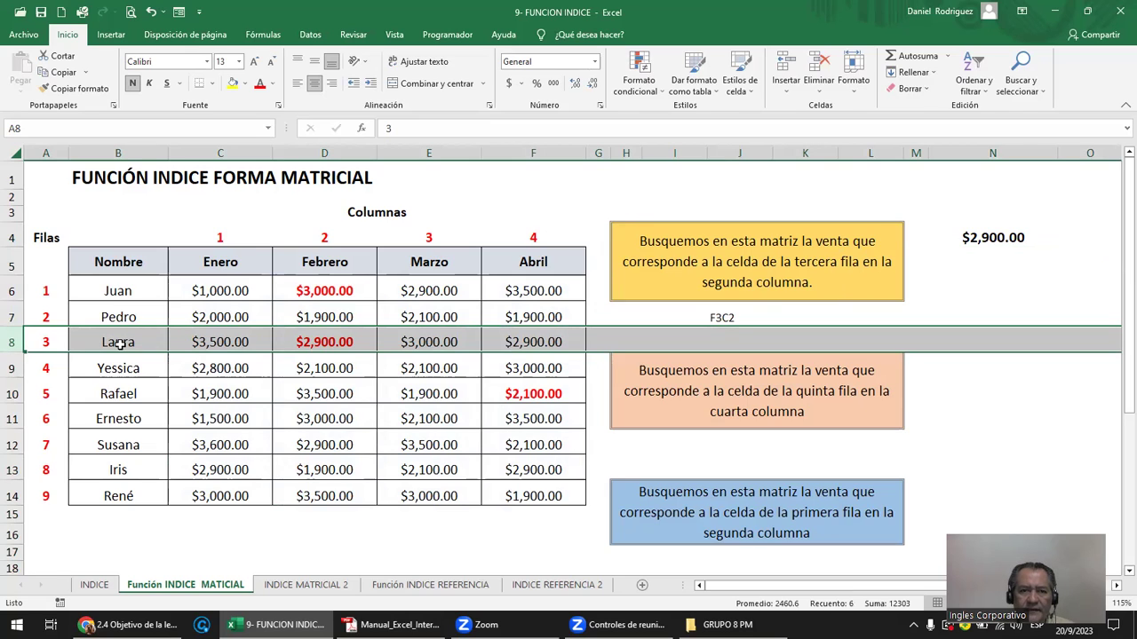
ctrl+click(326, 152)
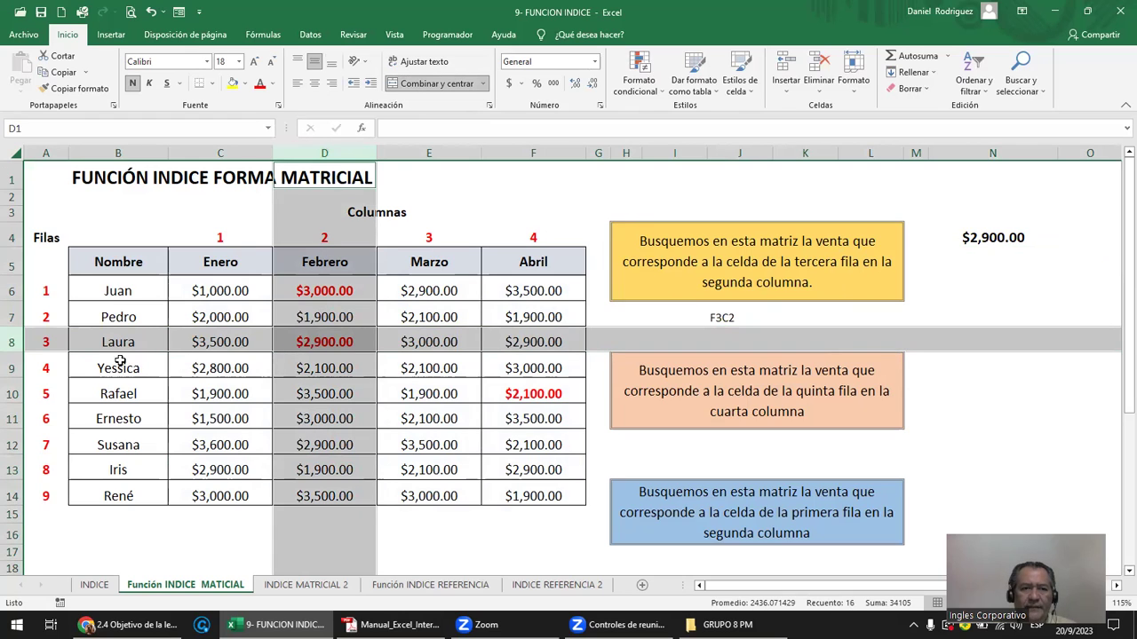
click(322, 345)
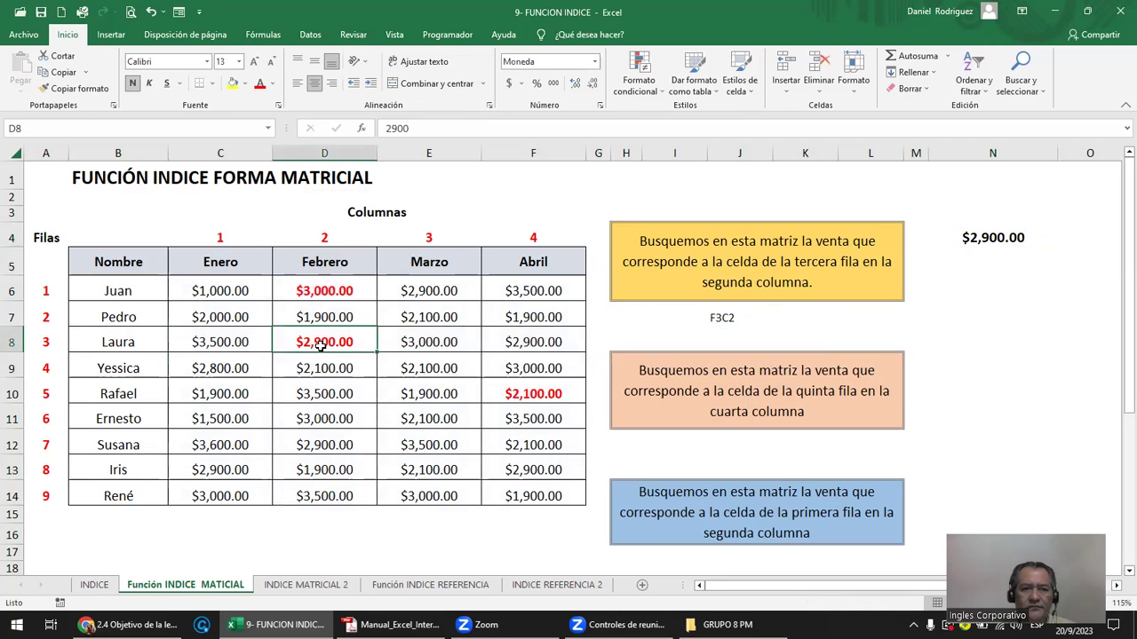
click(983, 236)
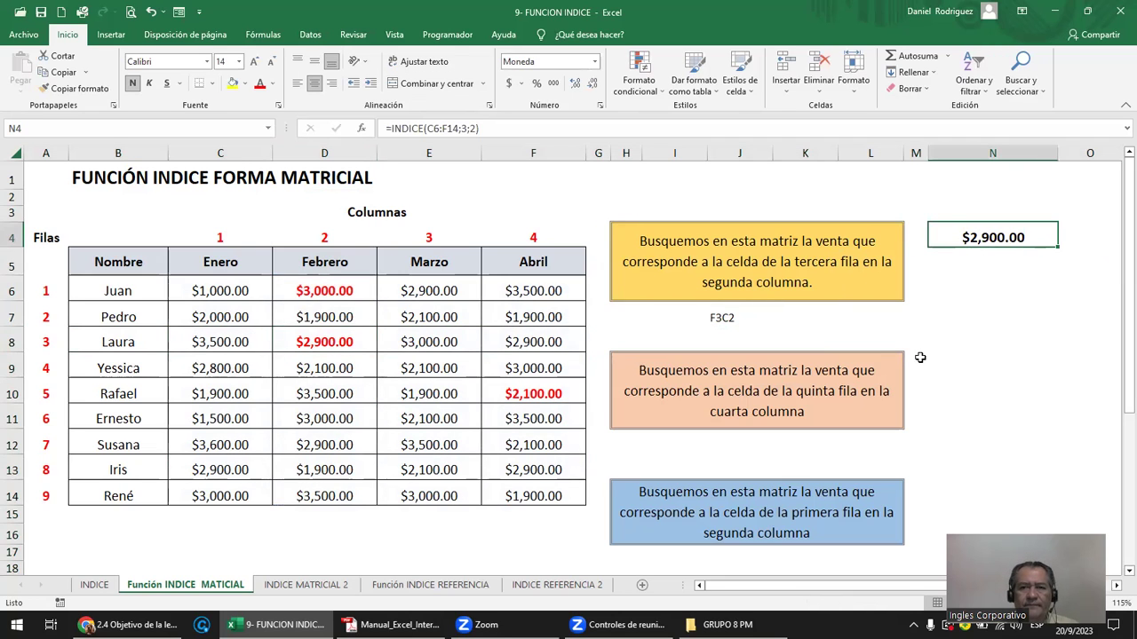
click(718, 319)
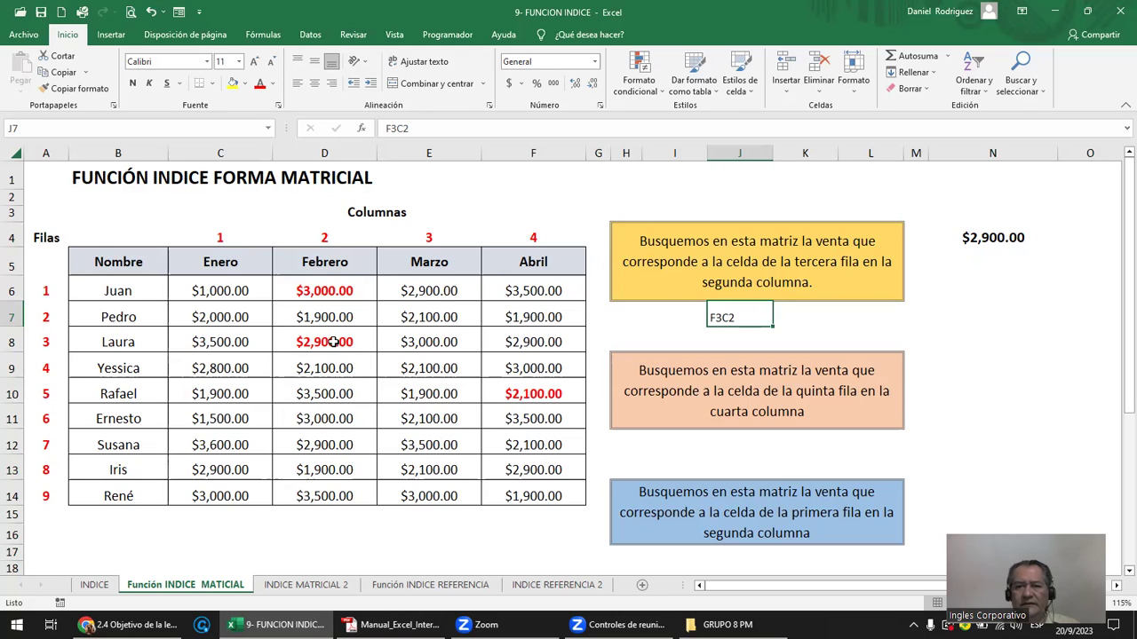
double_click(993, 238)
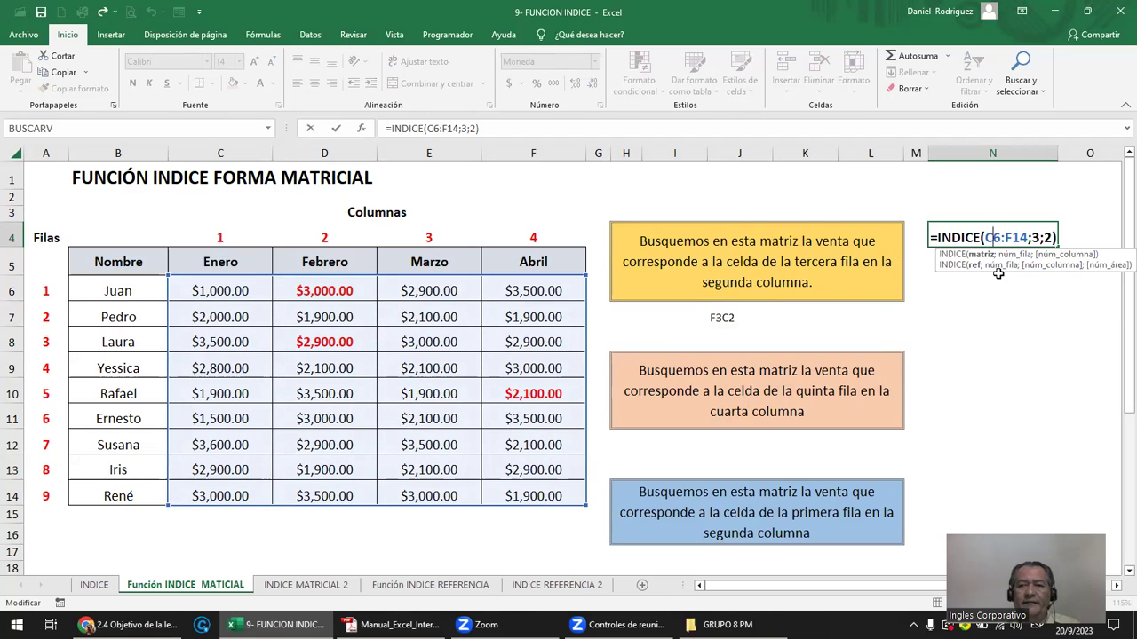
key(Return)
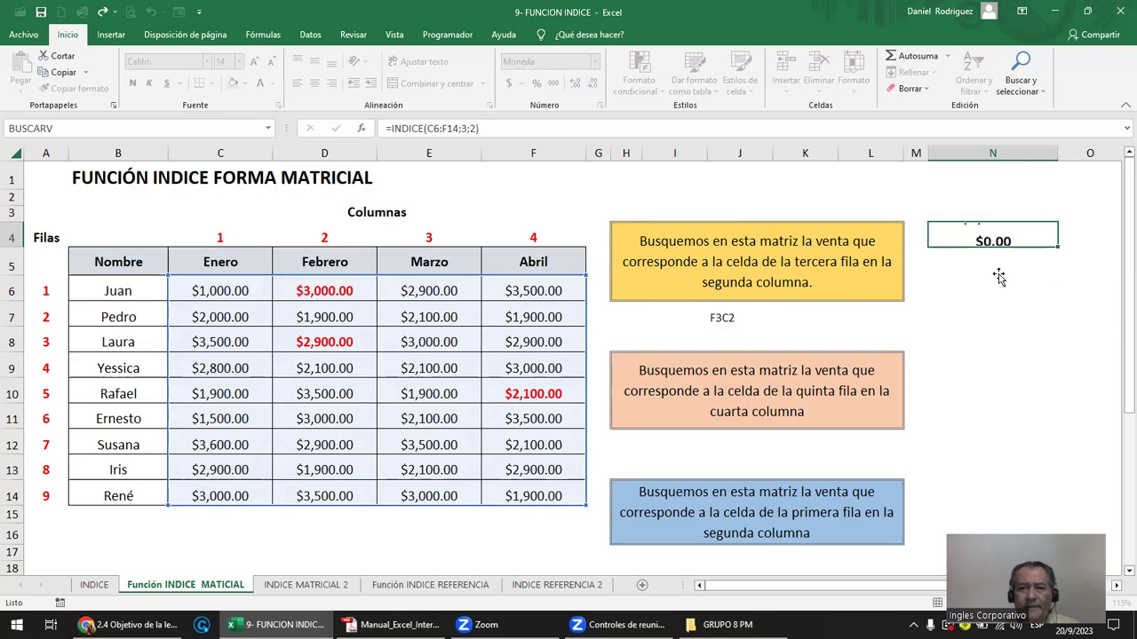
click(775, 385)
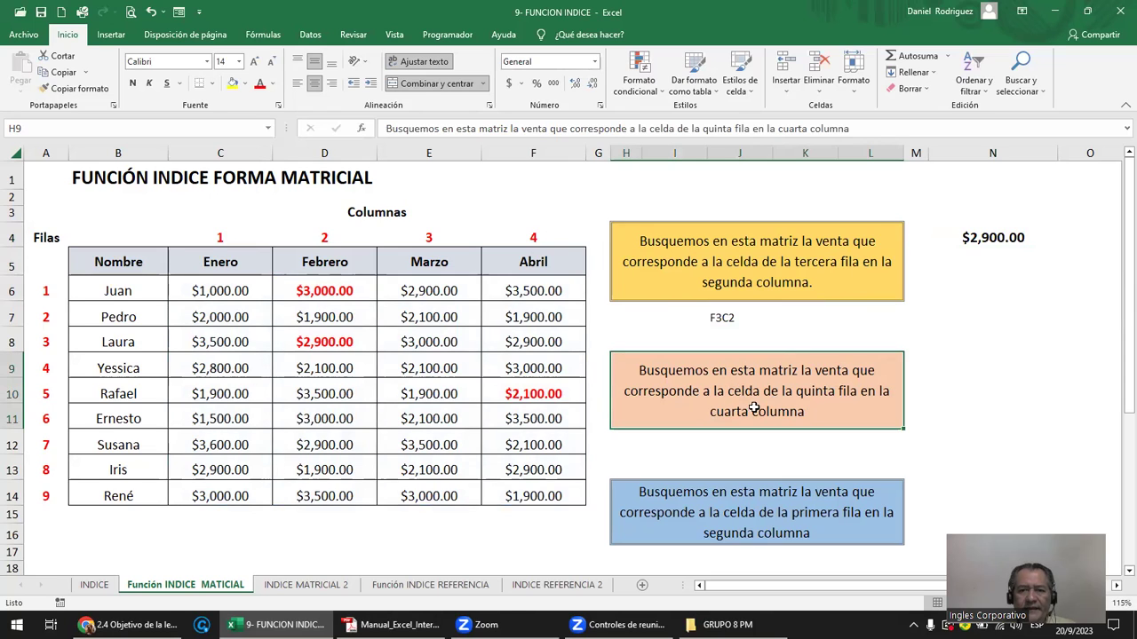
Write F5C4 in J12 under the orange box and select N9 for the second answer.
click(752, 444)
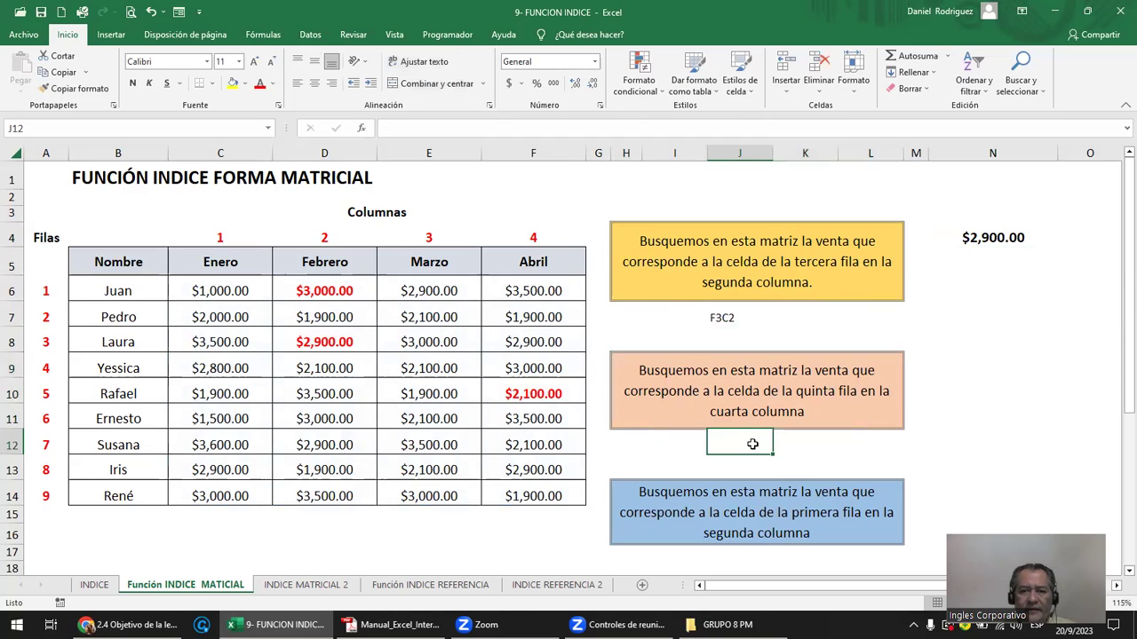
text(F5C4)
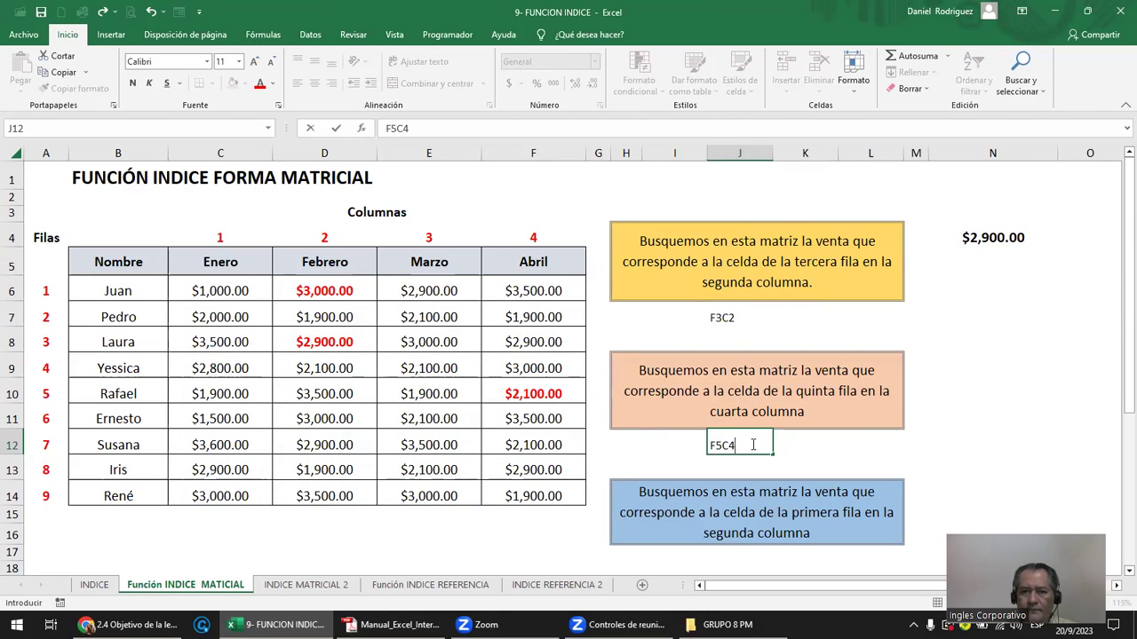
key(Return)
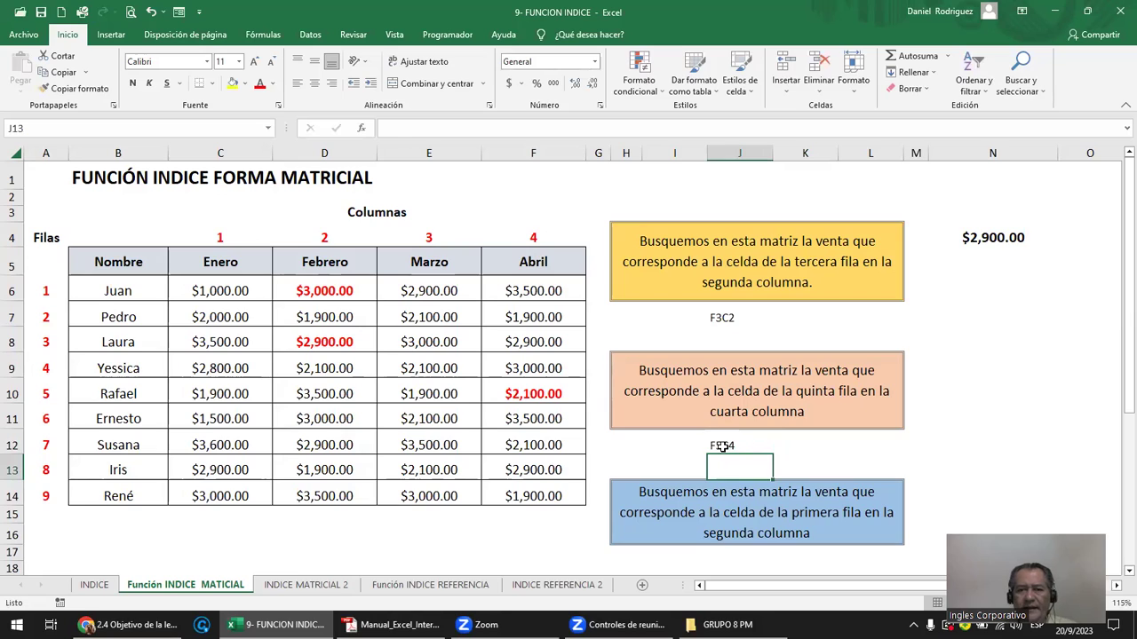
click(726, 447)
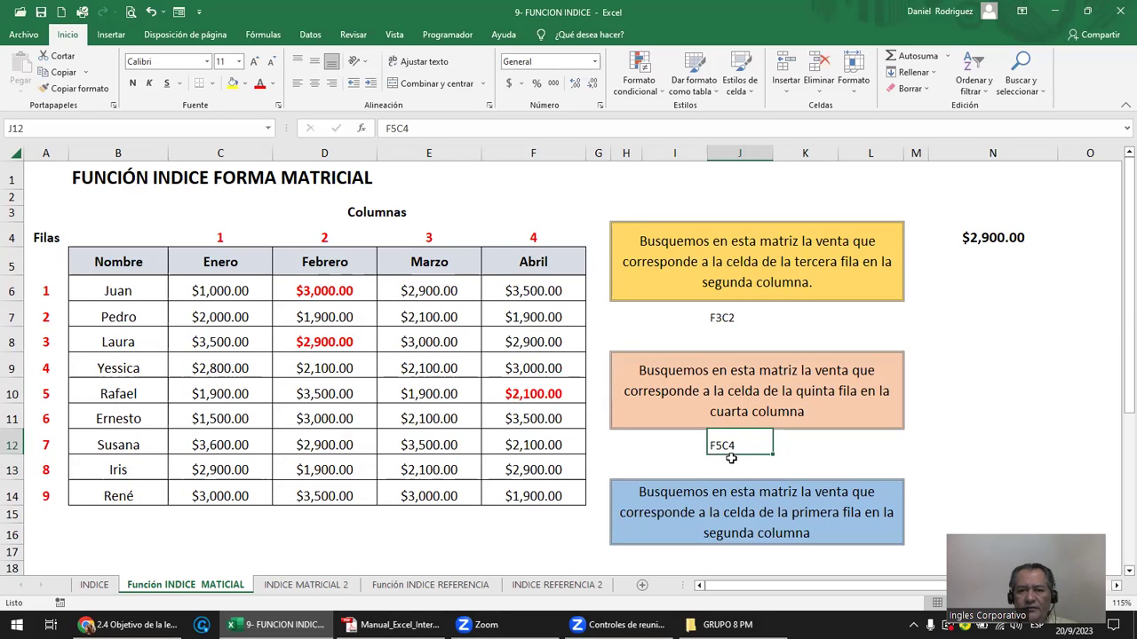
click(987, 376)
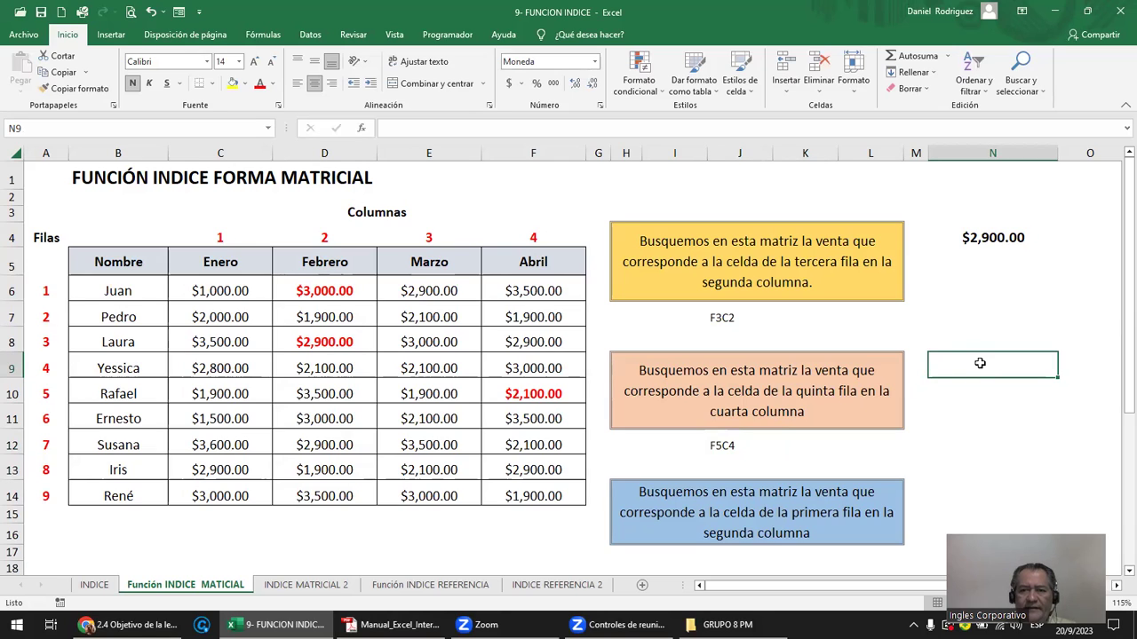
click(979, 153)
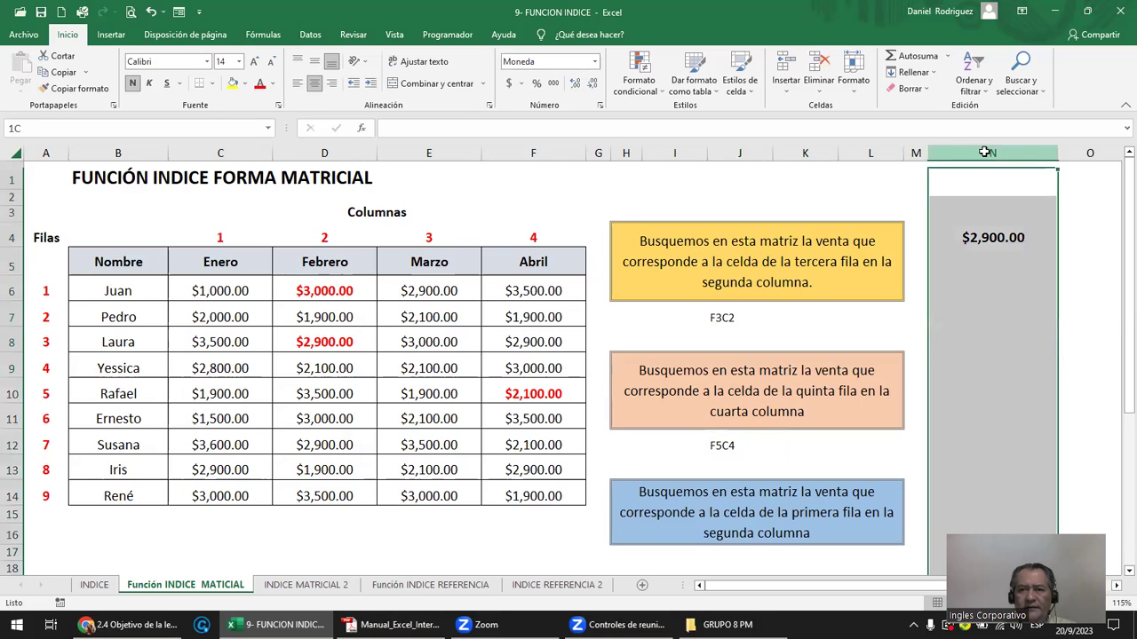
click(979, 361)
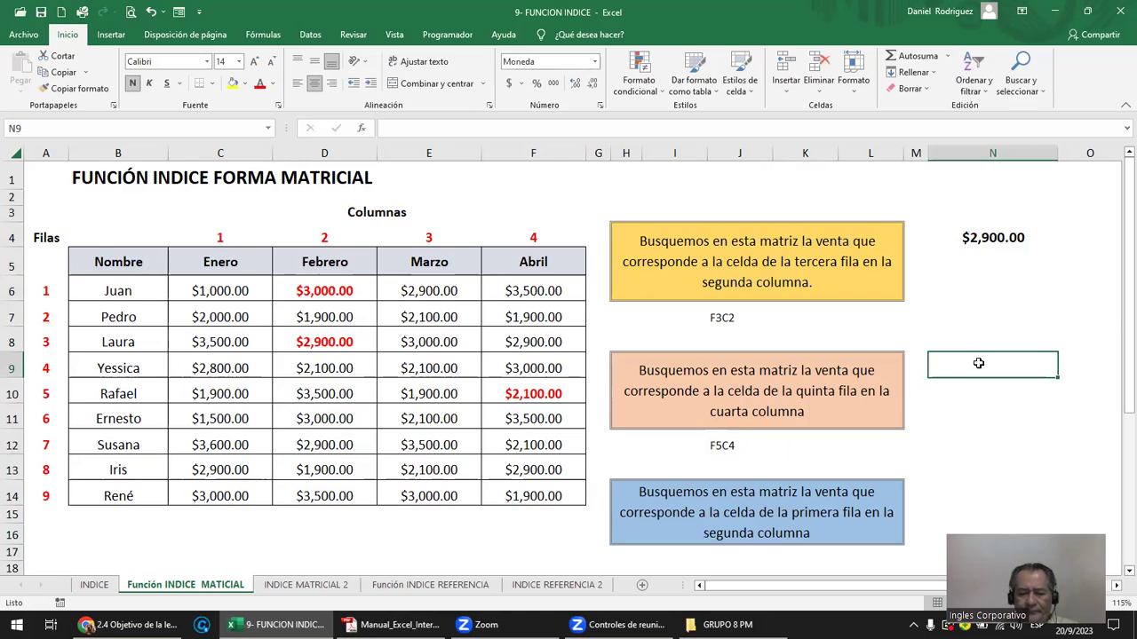
Enter =INDICE(C6:F14;5;4) in N9 to return the row 5, column 4 sale, $2,100.00.
text(=)
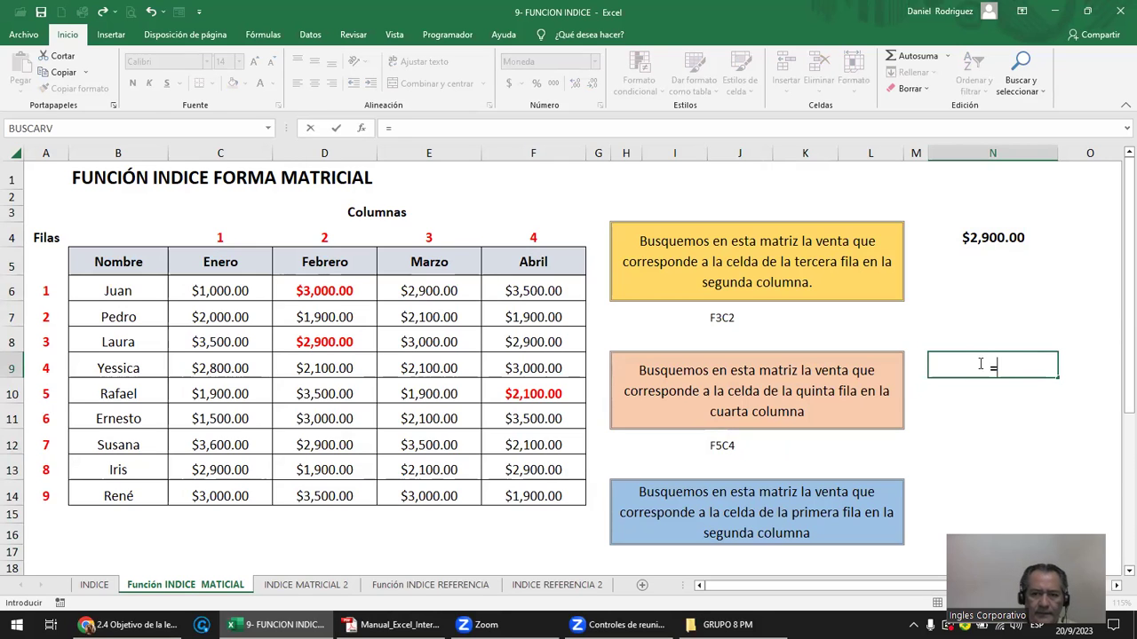
text(INDICE()
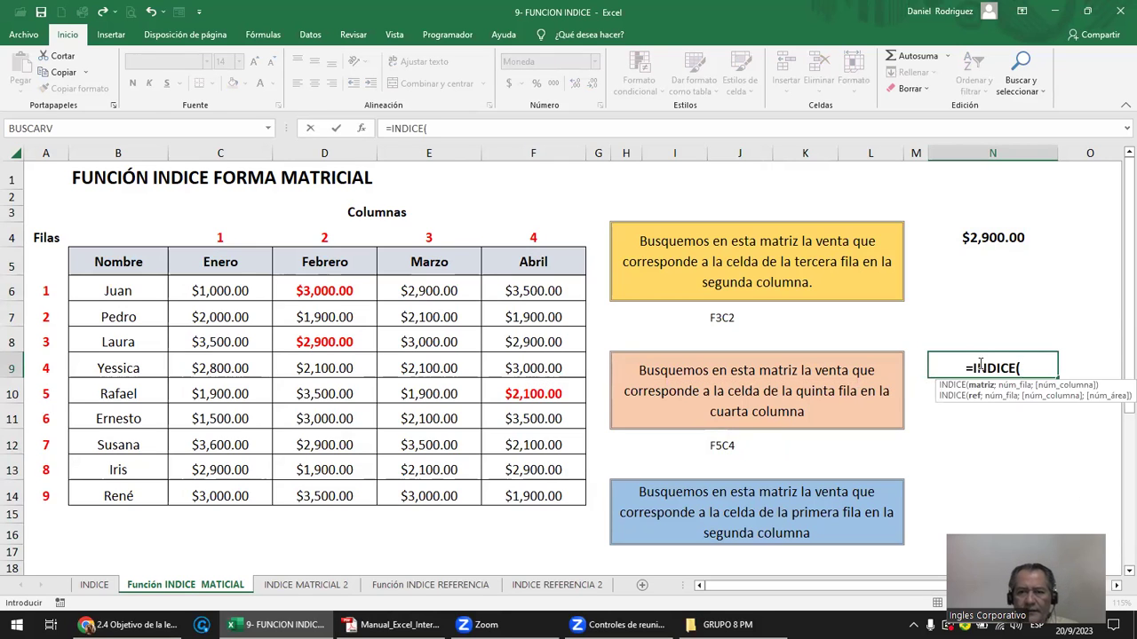
drag(173, 284, 503, 490)
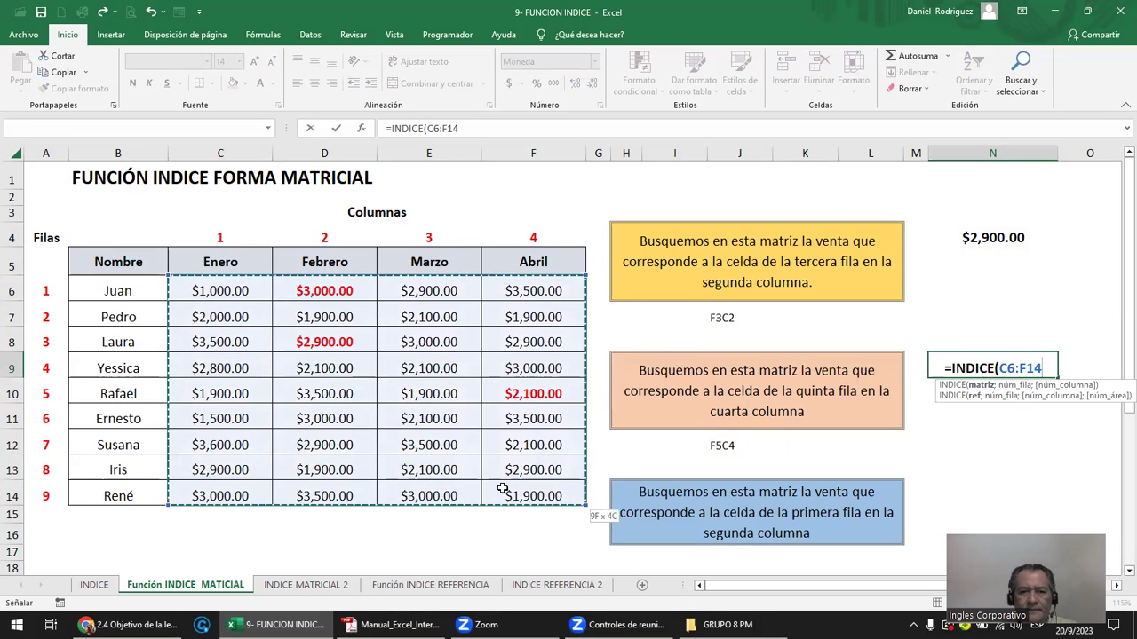
text(;)
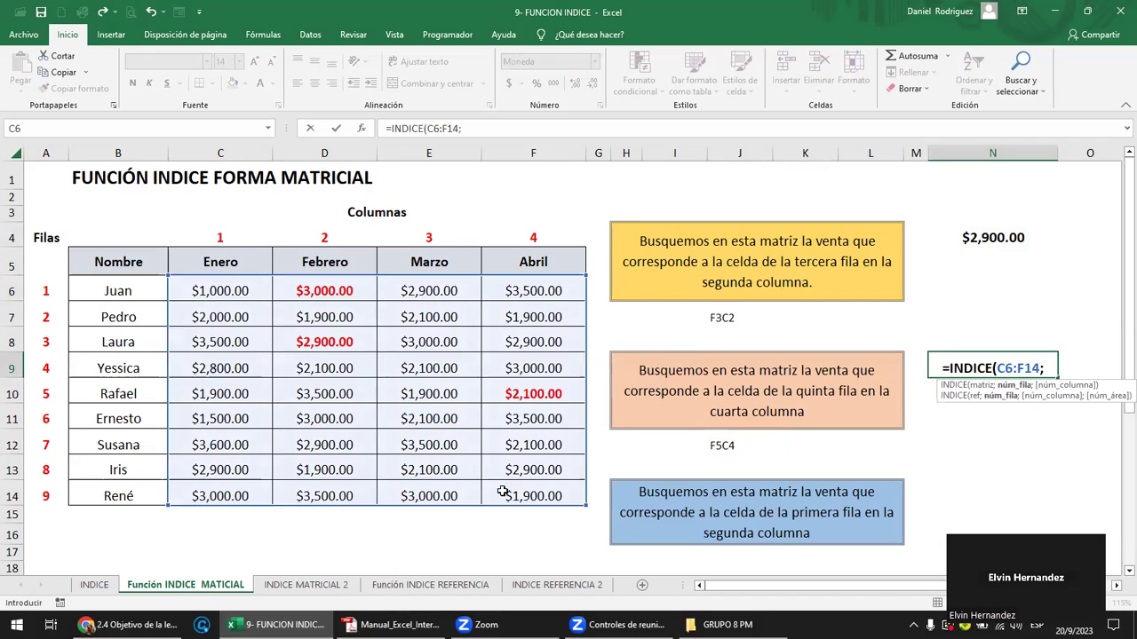
text(5;)
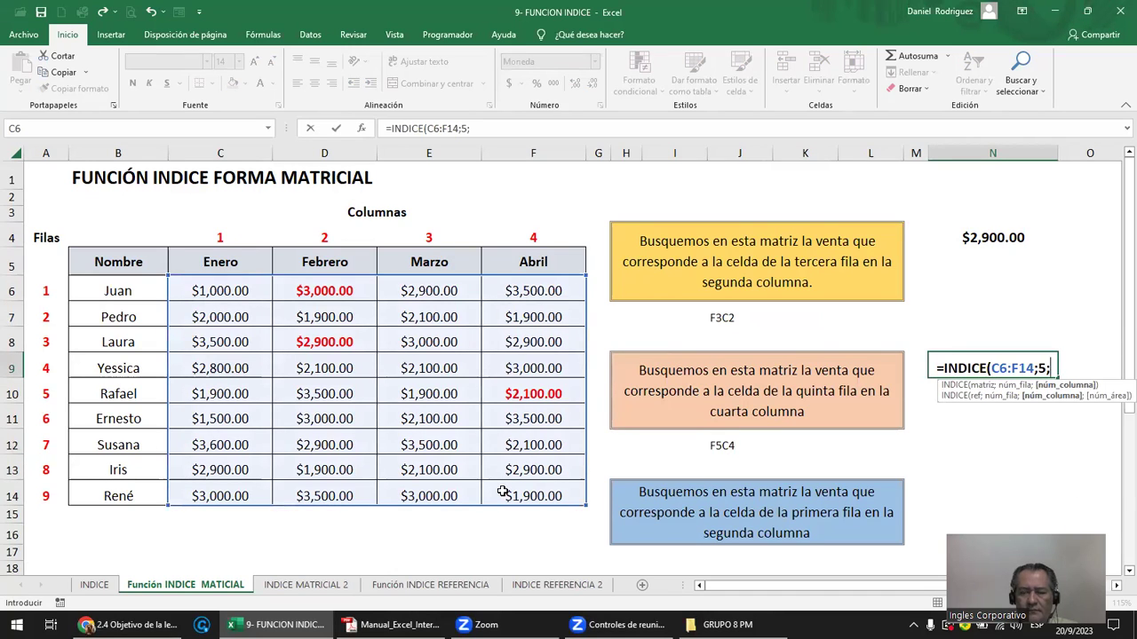
text(4))
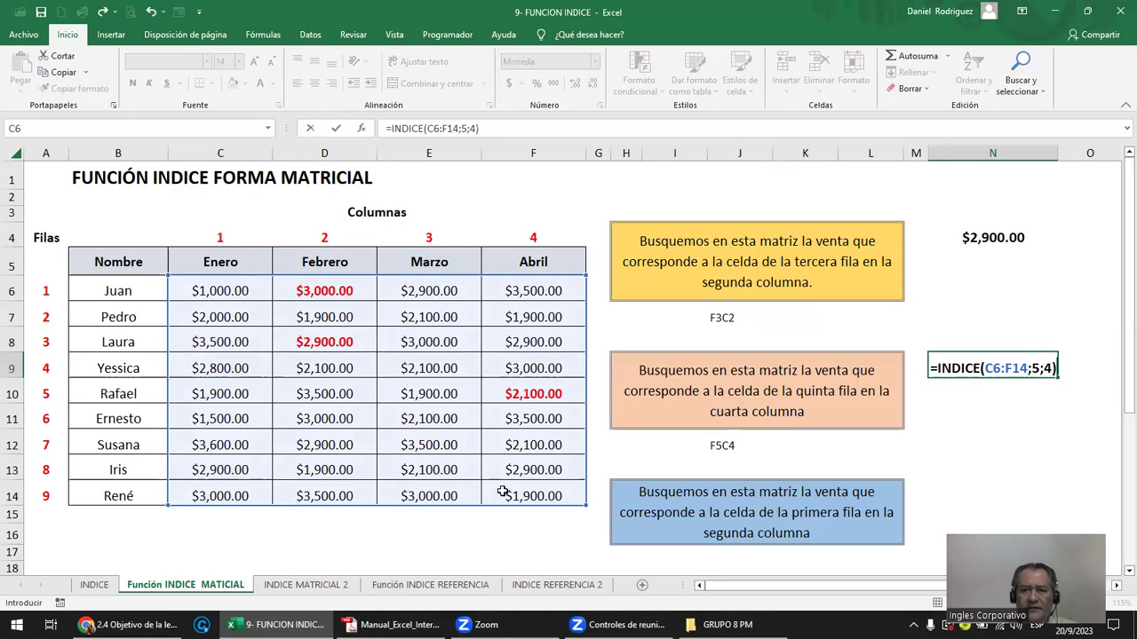
key(Return)
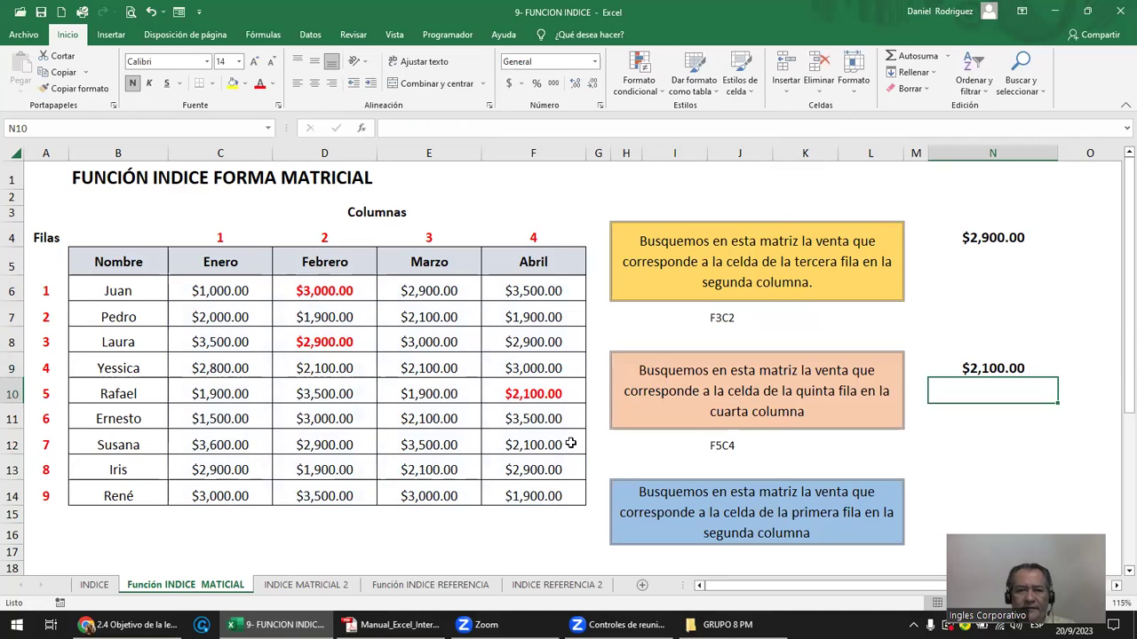
click(13, 394)
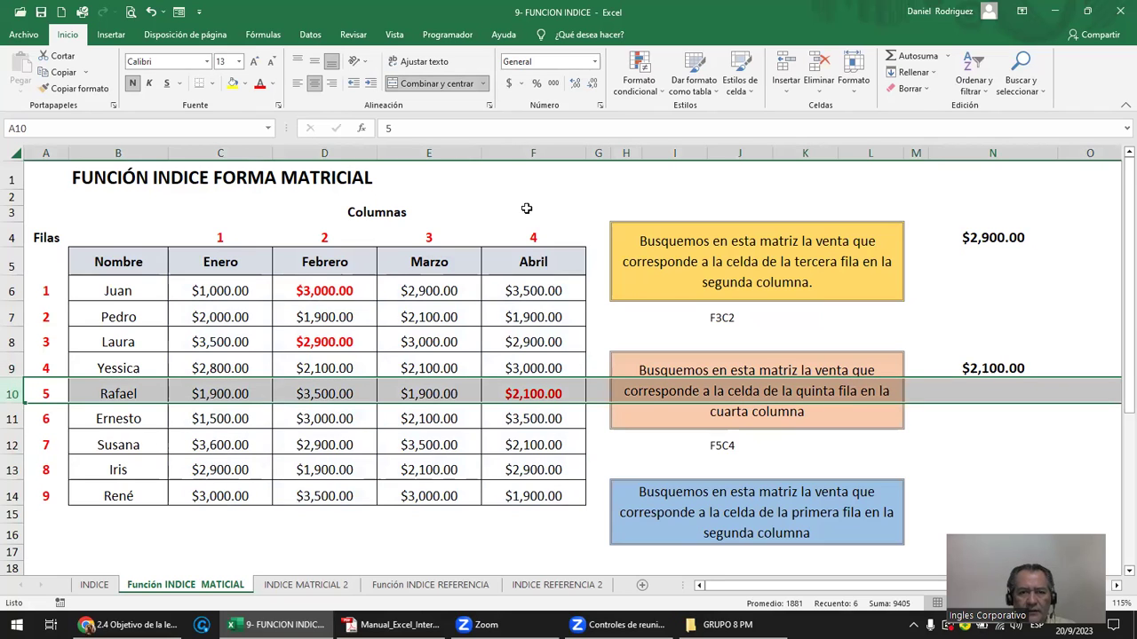
ctrl+click(546, 153)
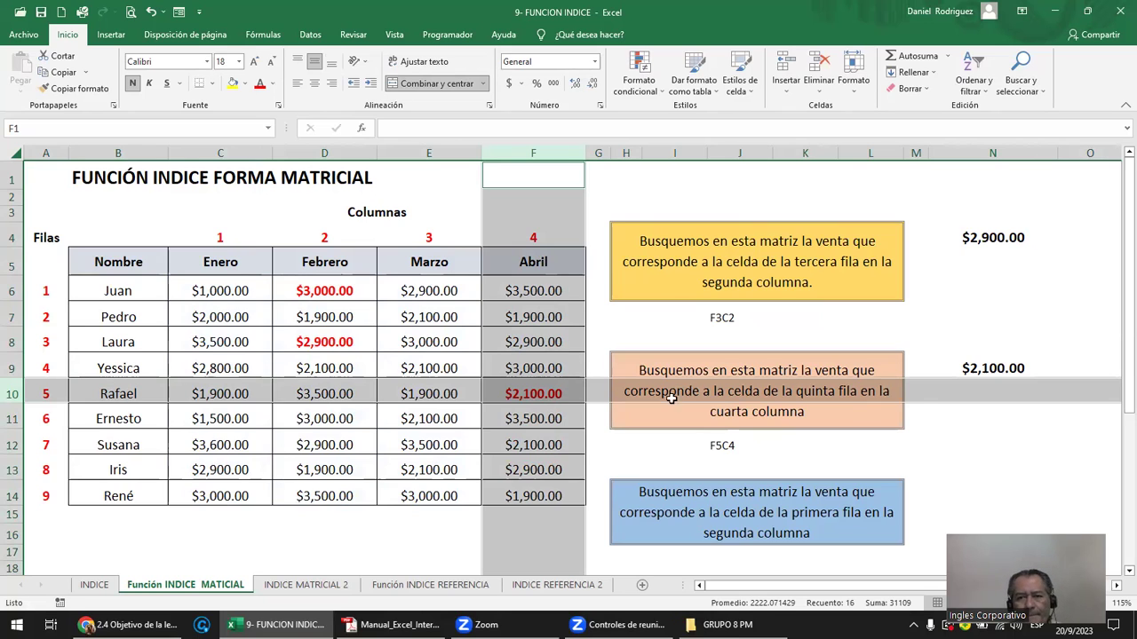
click(1011, 368)
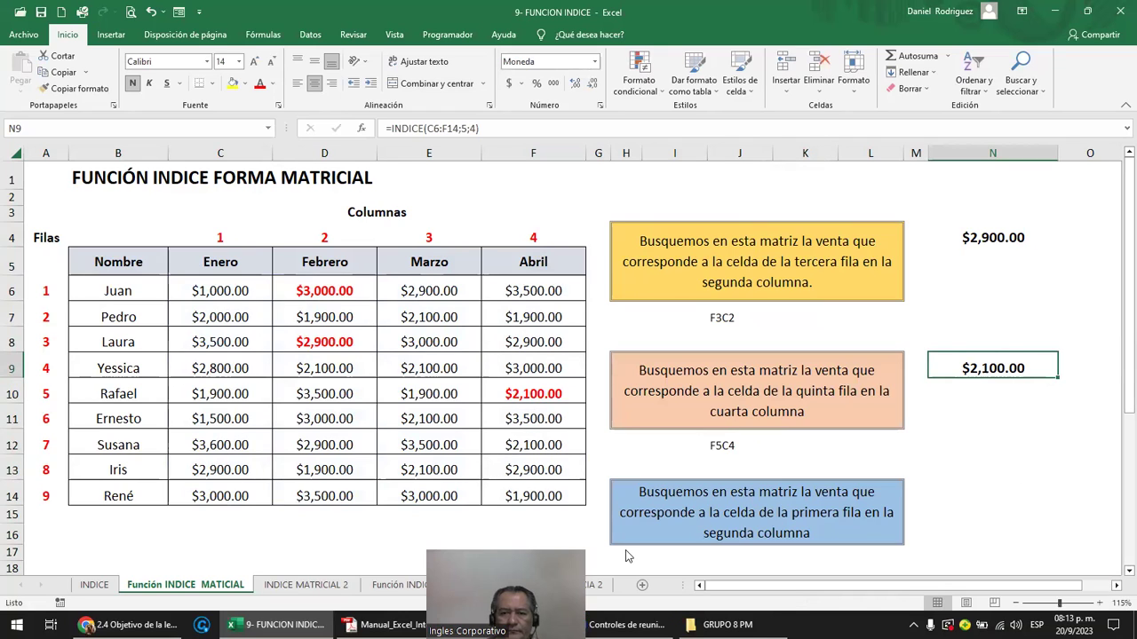
click(974, 492)
click(739, 553)
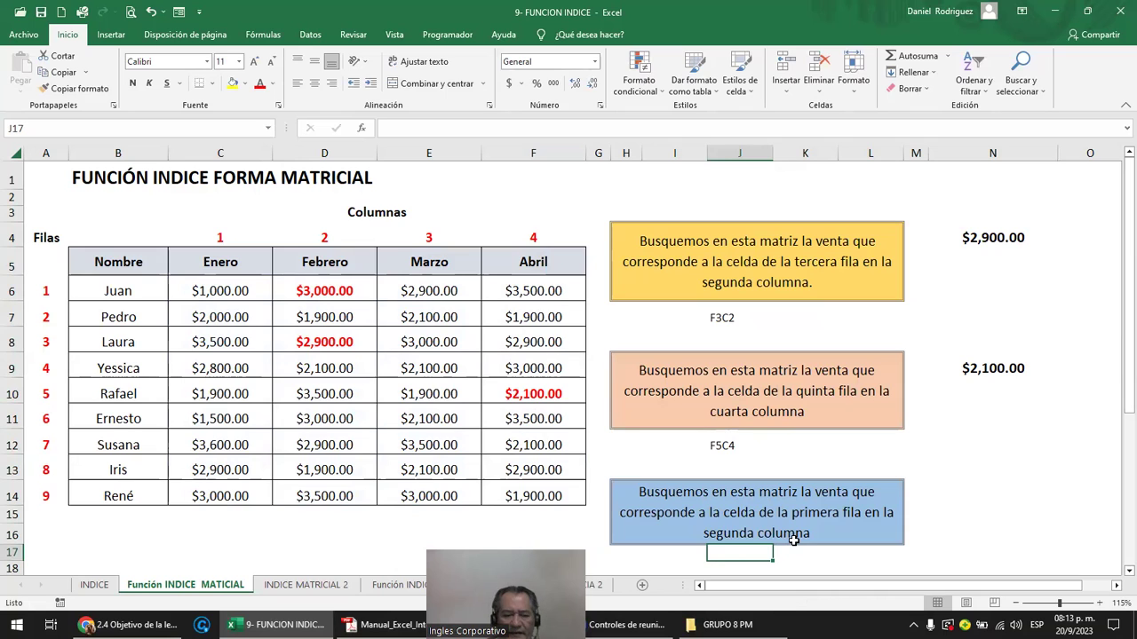
Enter the label F1C2 in J17 under the blue question.
text(F1)
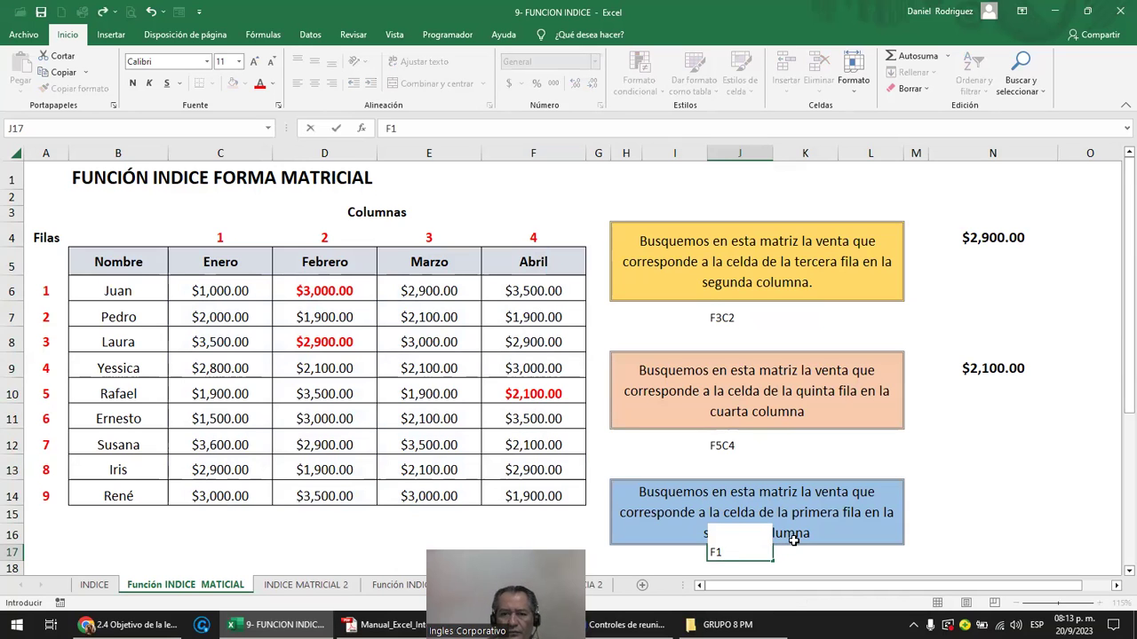
key(Return)
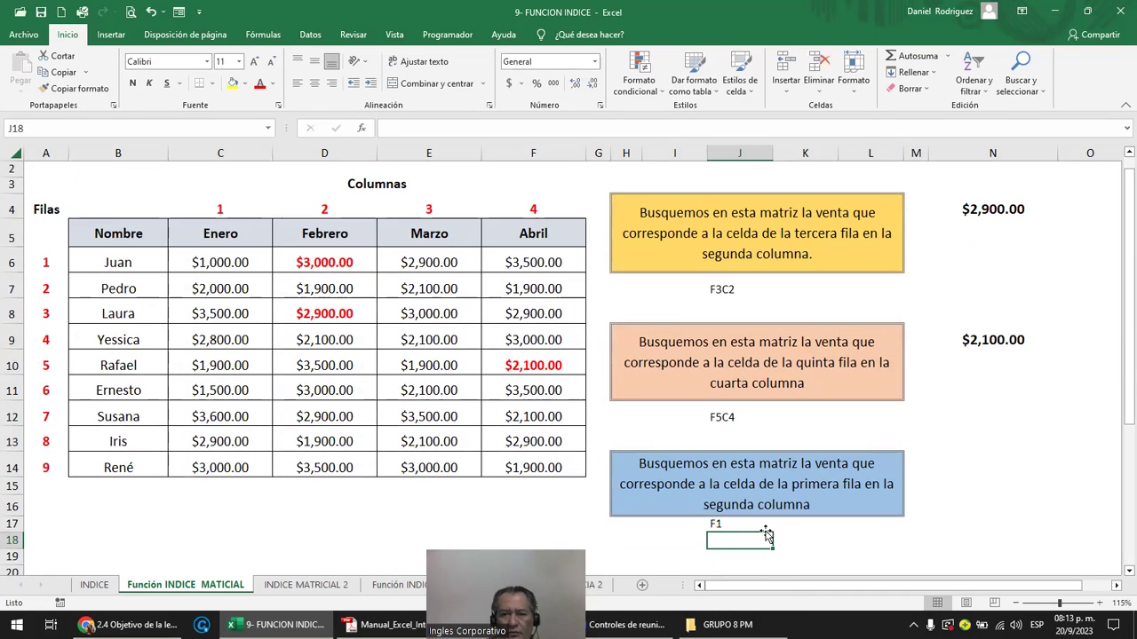
click(735, 526)
key(F2)
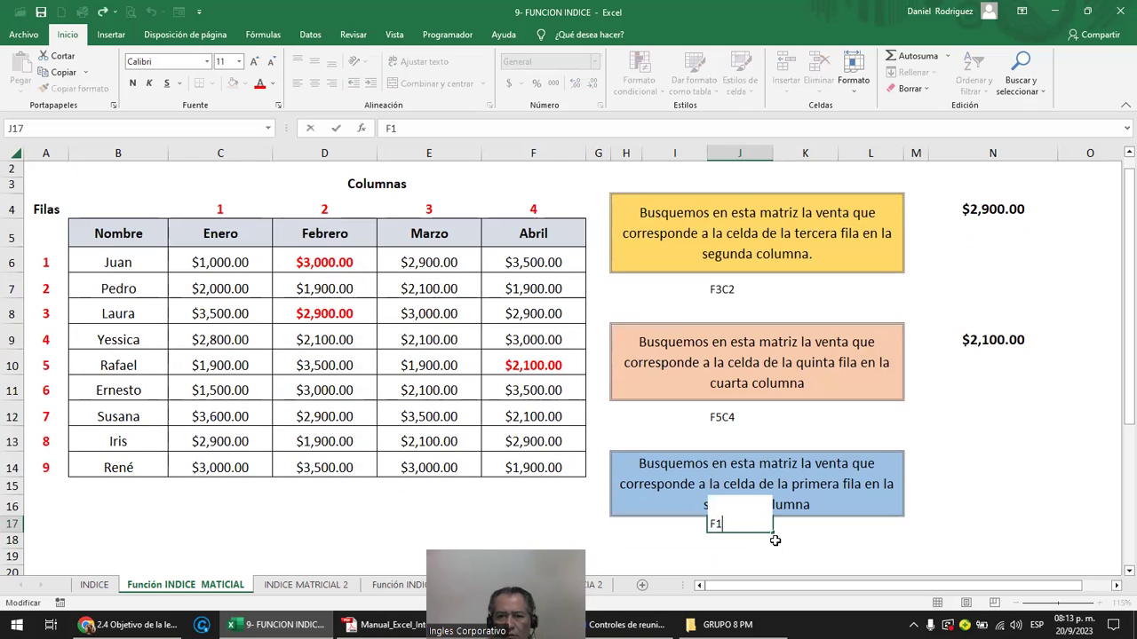
text(C2)
key(Return)
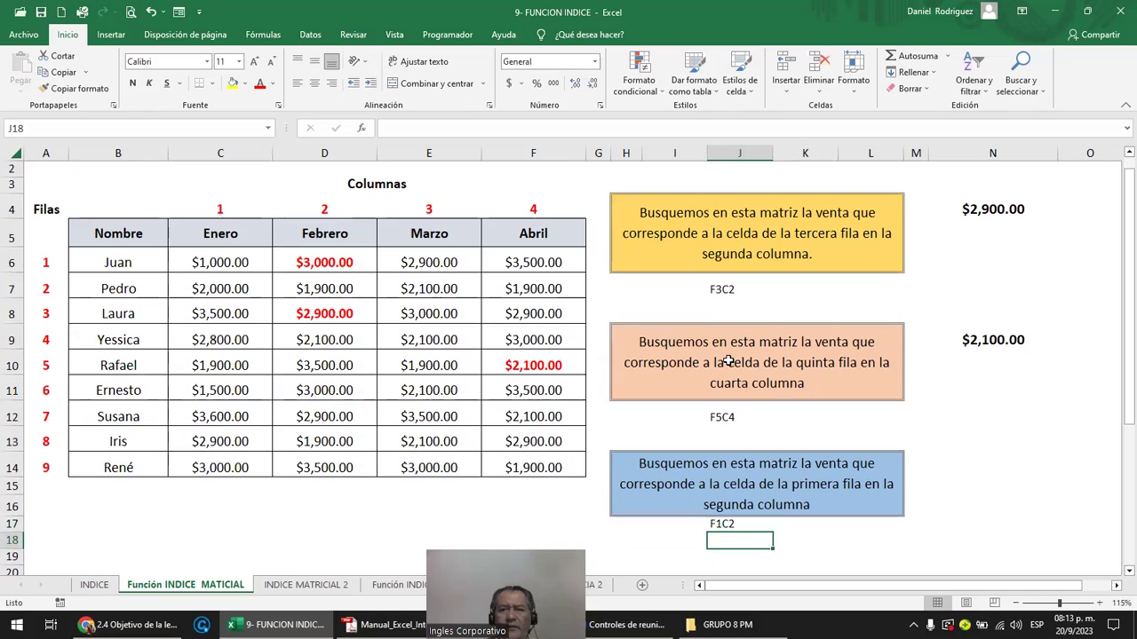
Make the F3C2, F5C4 and F1C2 labels bold and make row 17 taller.
click(721, 292)
ctrl+click(729, 411)
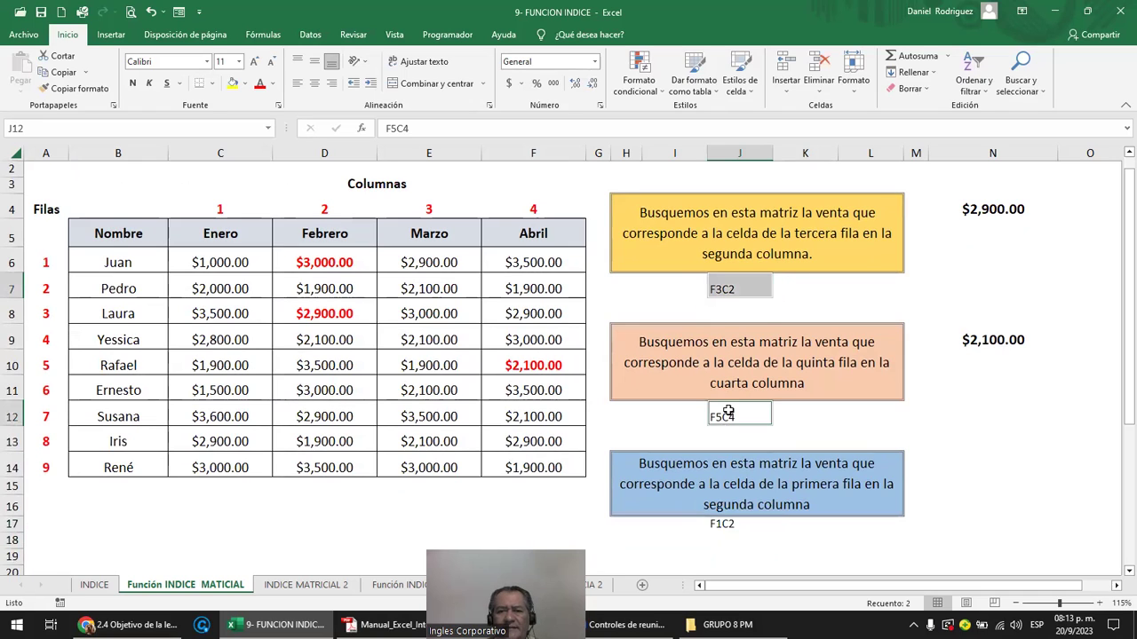
ctrl+click(721, 522)
click(132, 83)
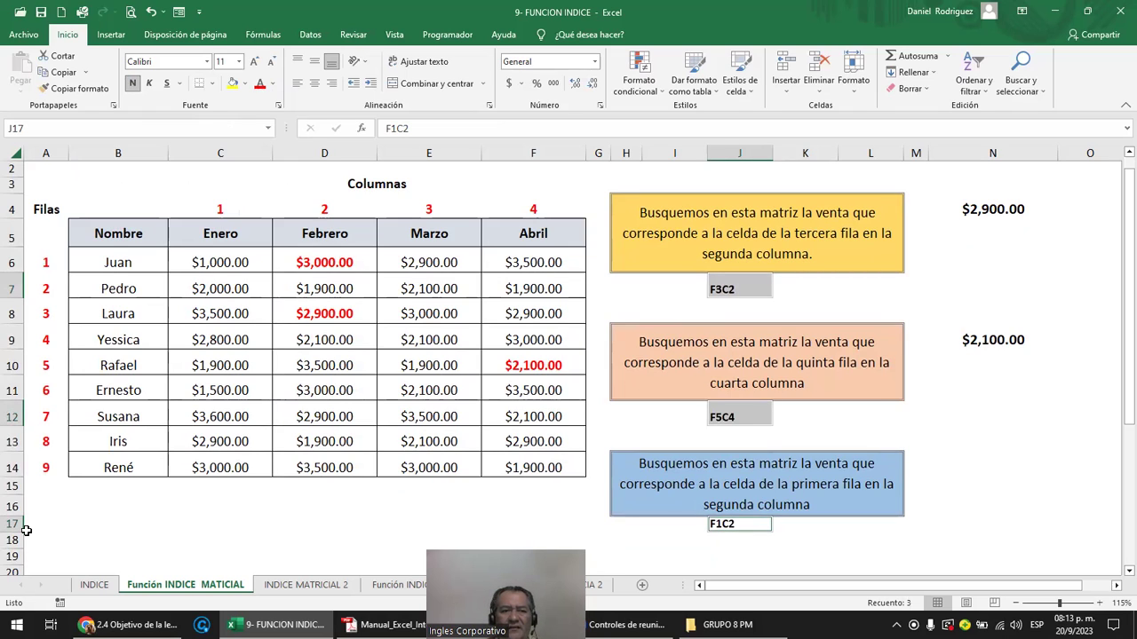
drag(18, 529, 16, 542)
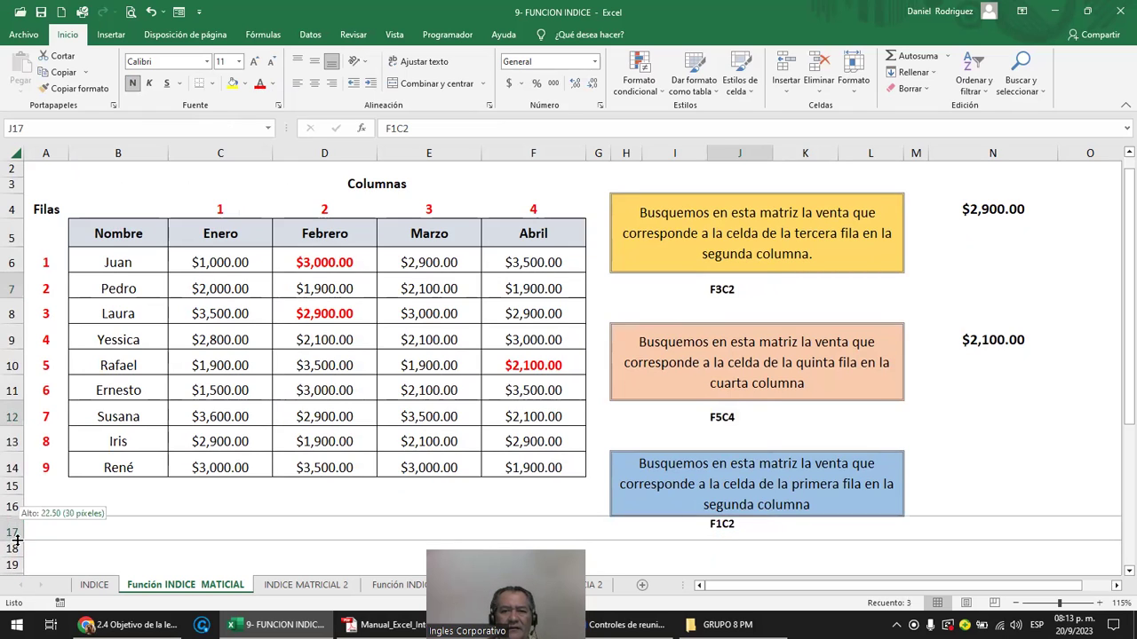
click(1022, 421)
click(982, 456)
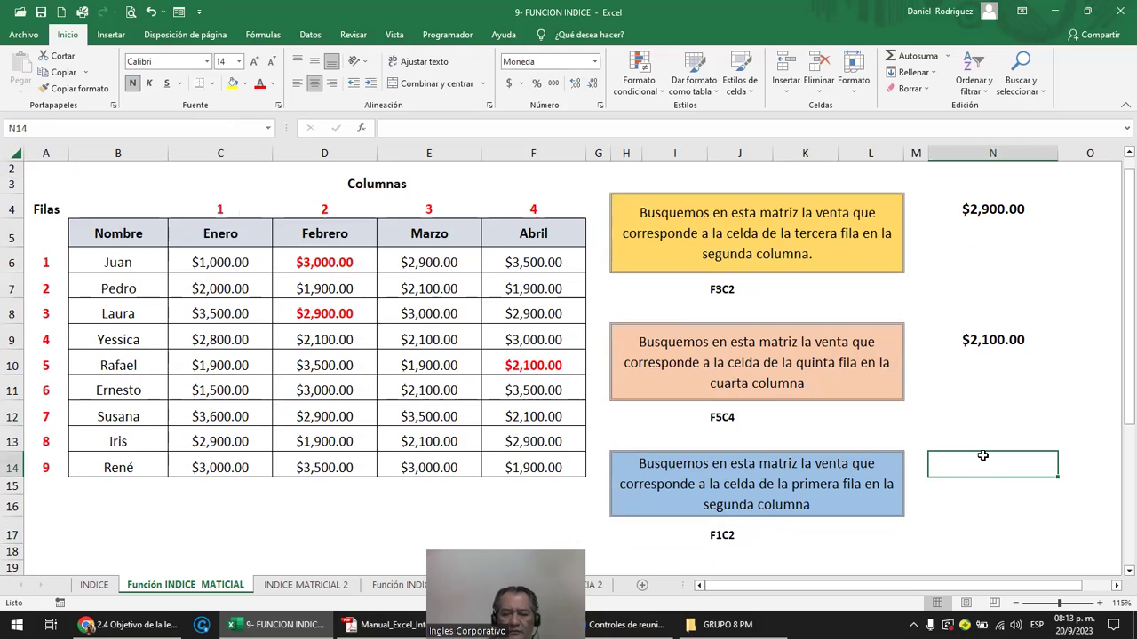
Enter =INDICE(C6:F14;1;2) in N14, returning $3,000.00.
text(=INDICE()
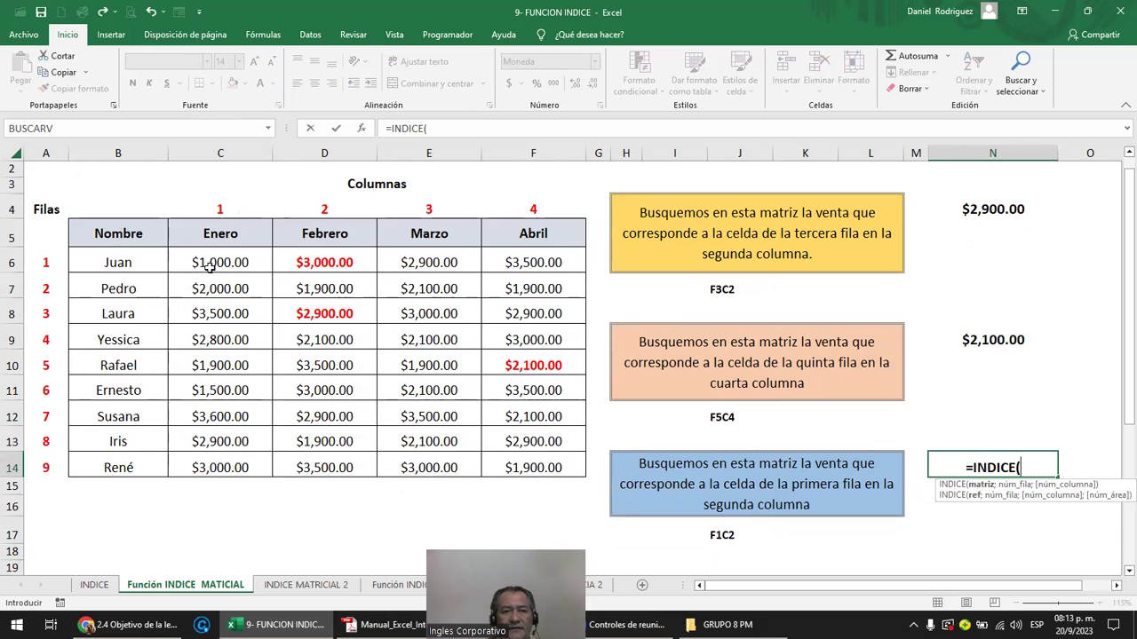
drag(206, 263, 506, 458)
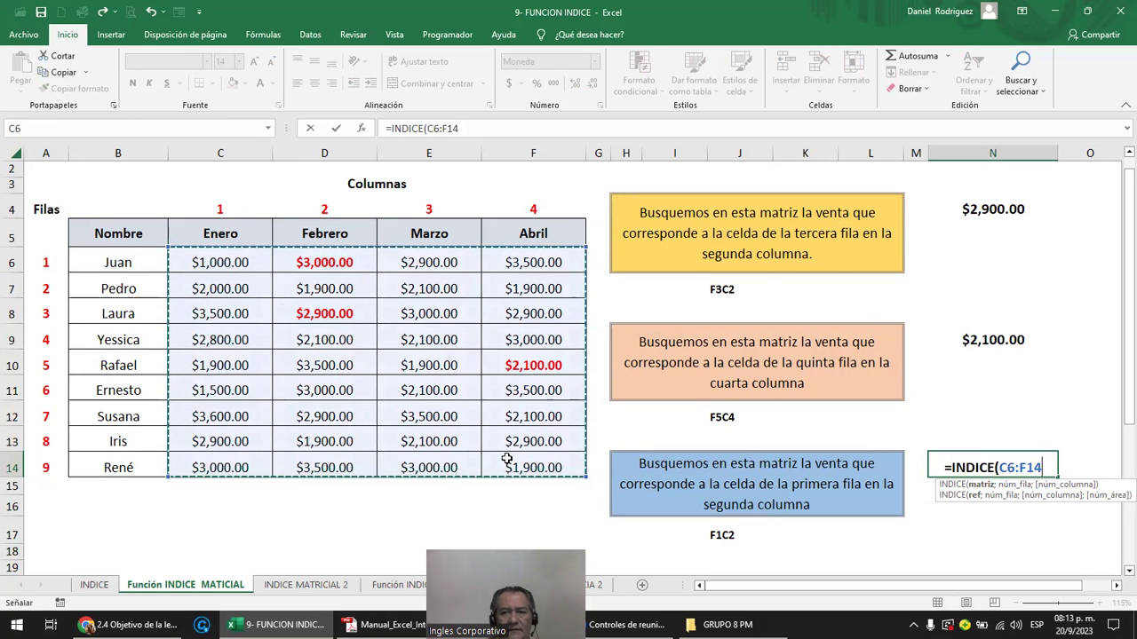
text(;)
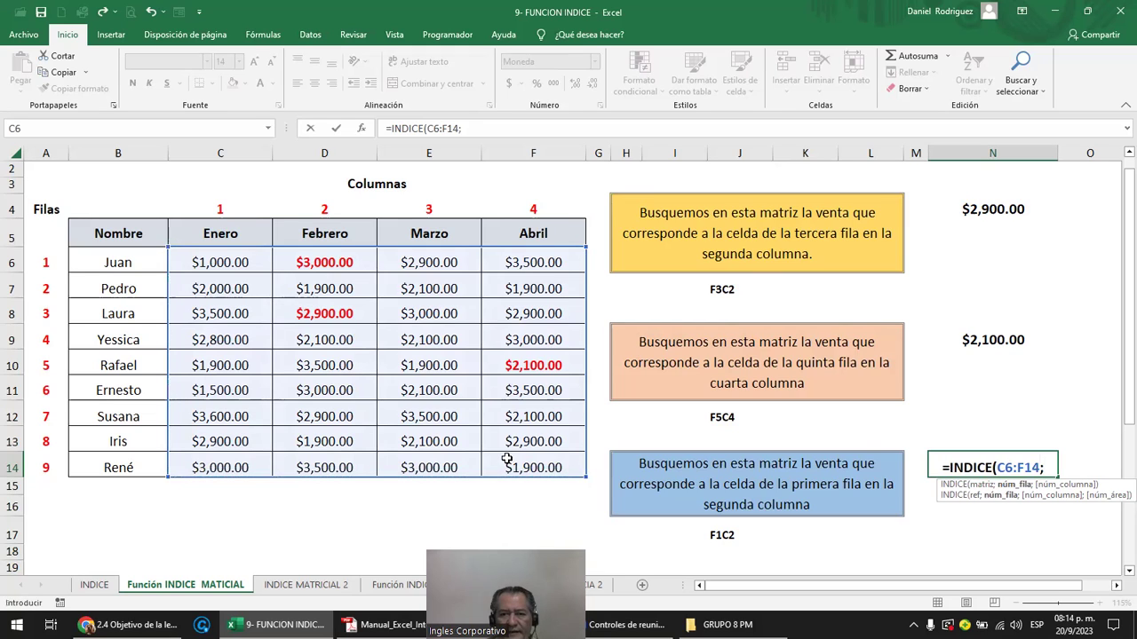
text(1;2)
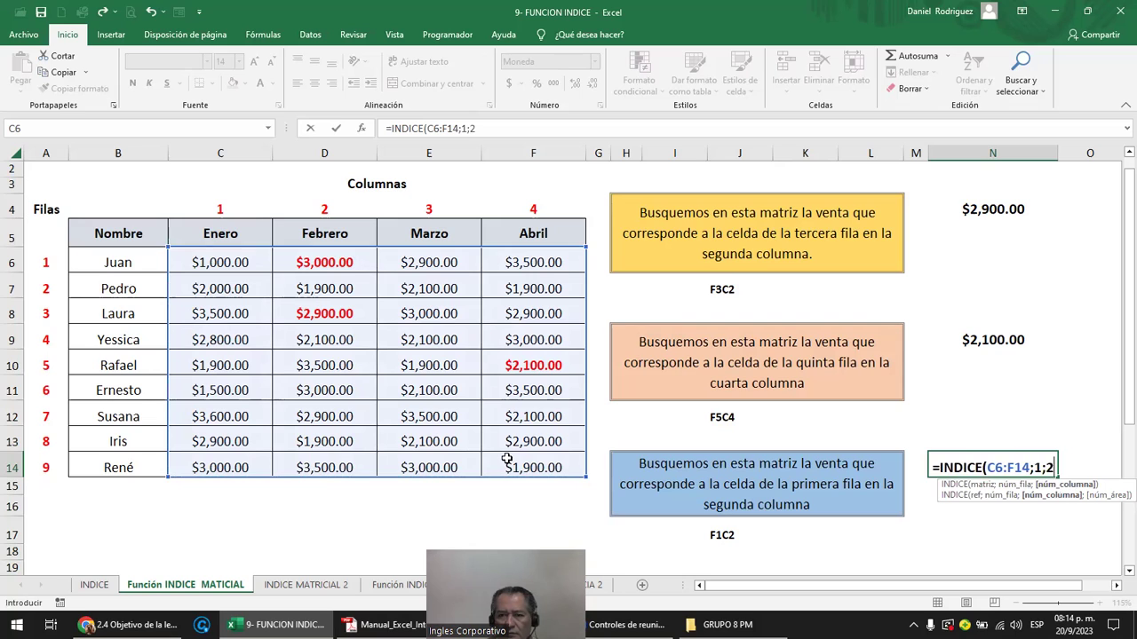
text())
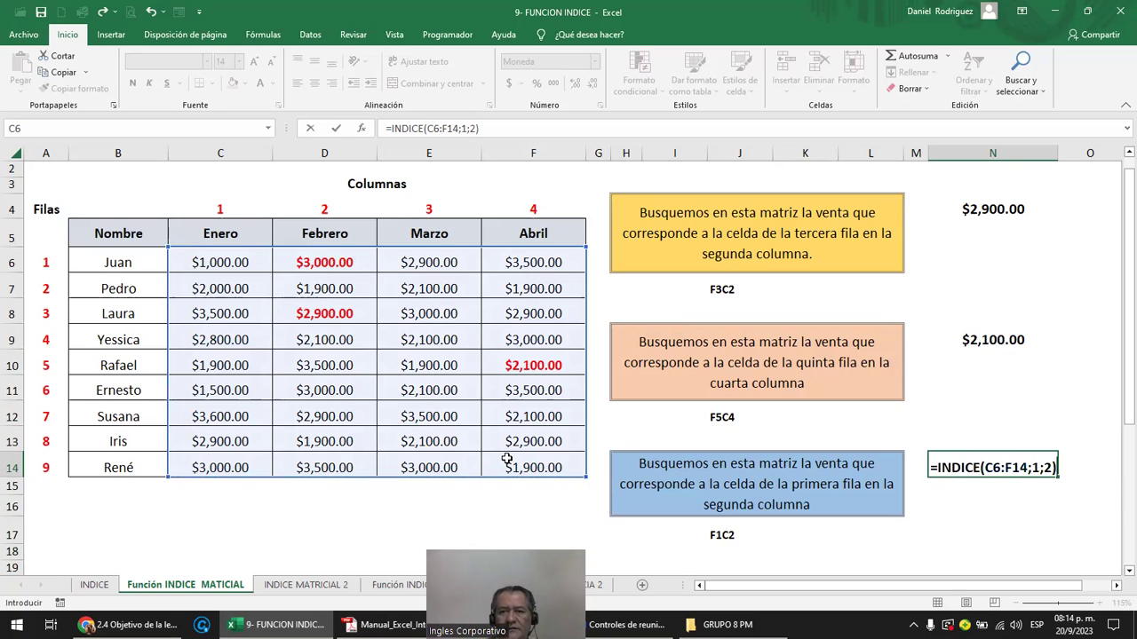
key(Return)
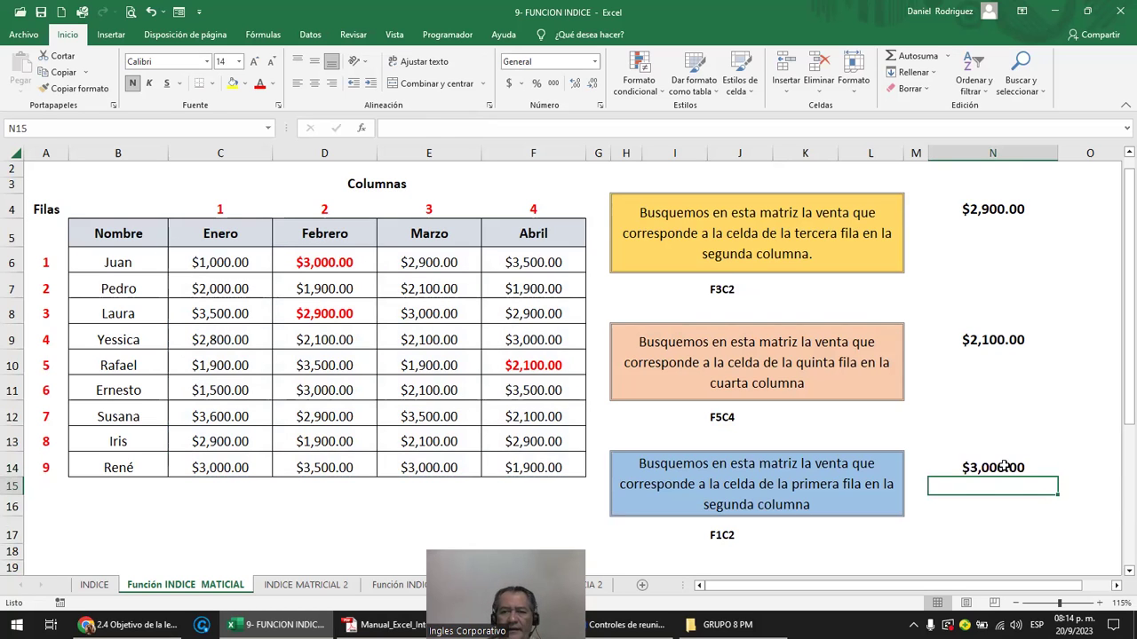
double_click(1004, 466)
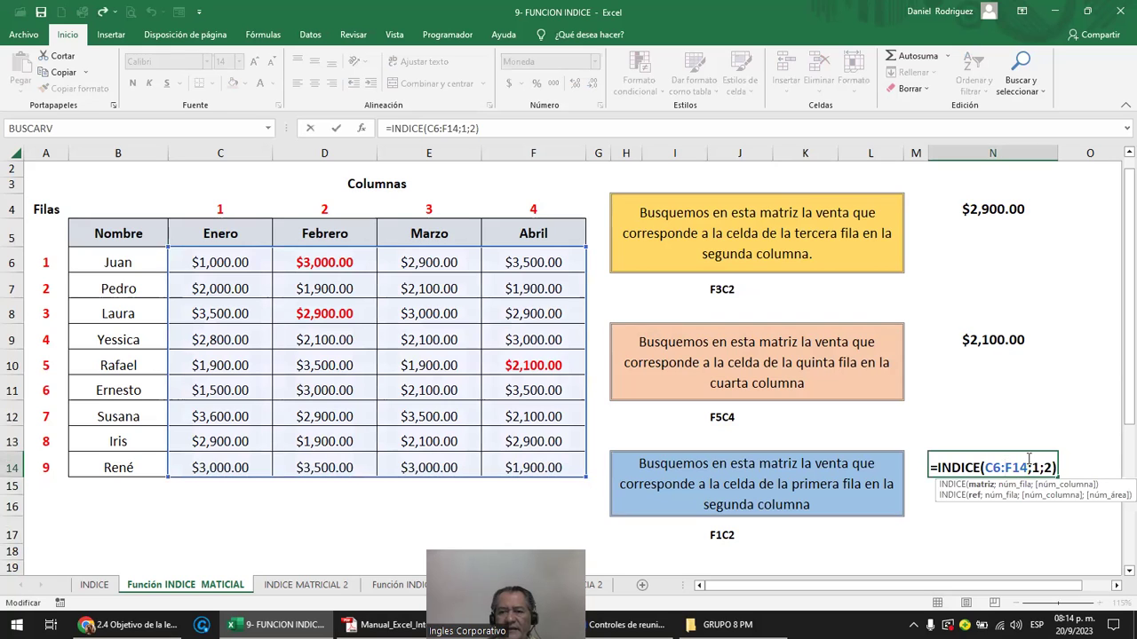
key(ctrl+Return)
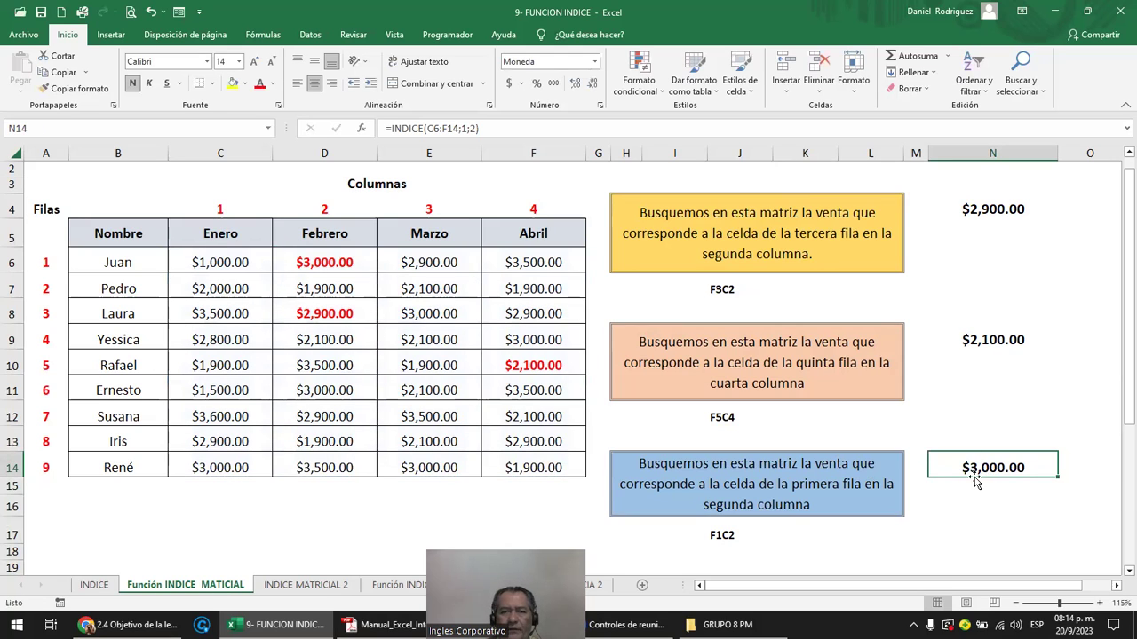
Highlight Juan's row 6 and the Febrero column to verify the $3,000.00 result.
click(16, 262)
click(334, 152)
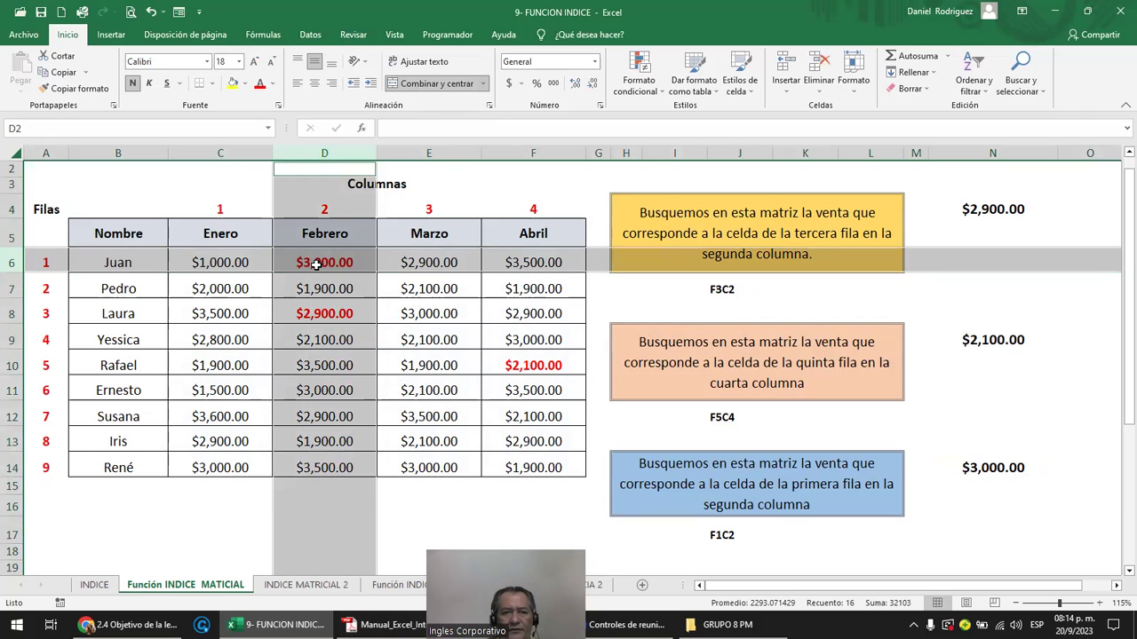
click(986, 471)
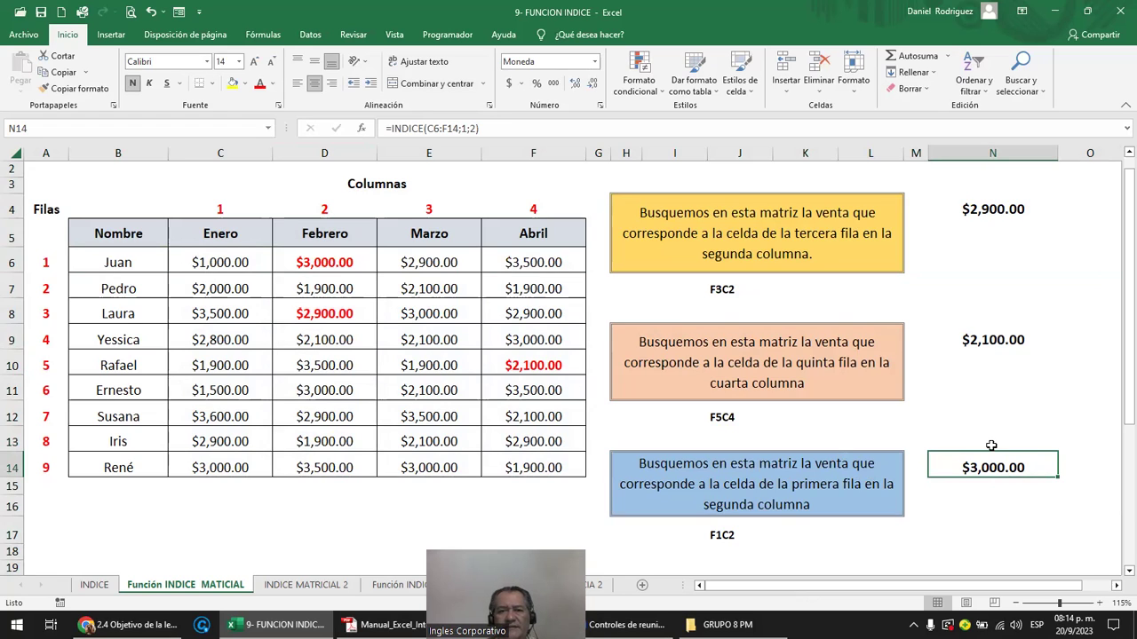
click(219, 264)
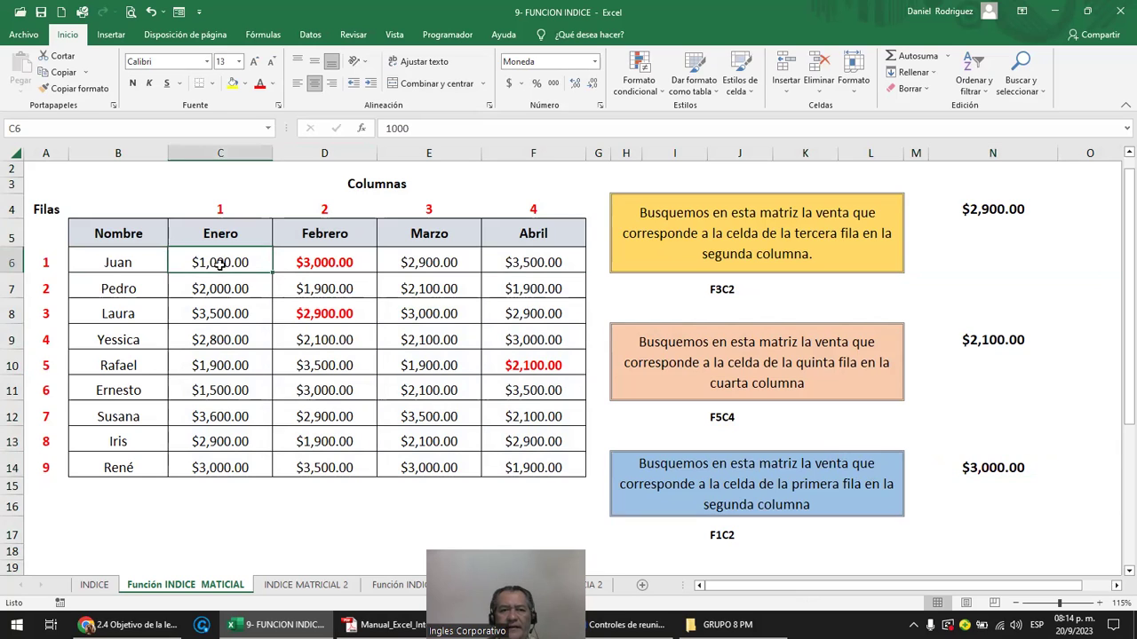
click(1002, 513)
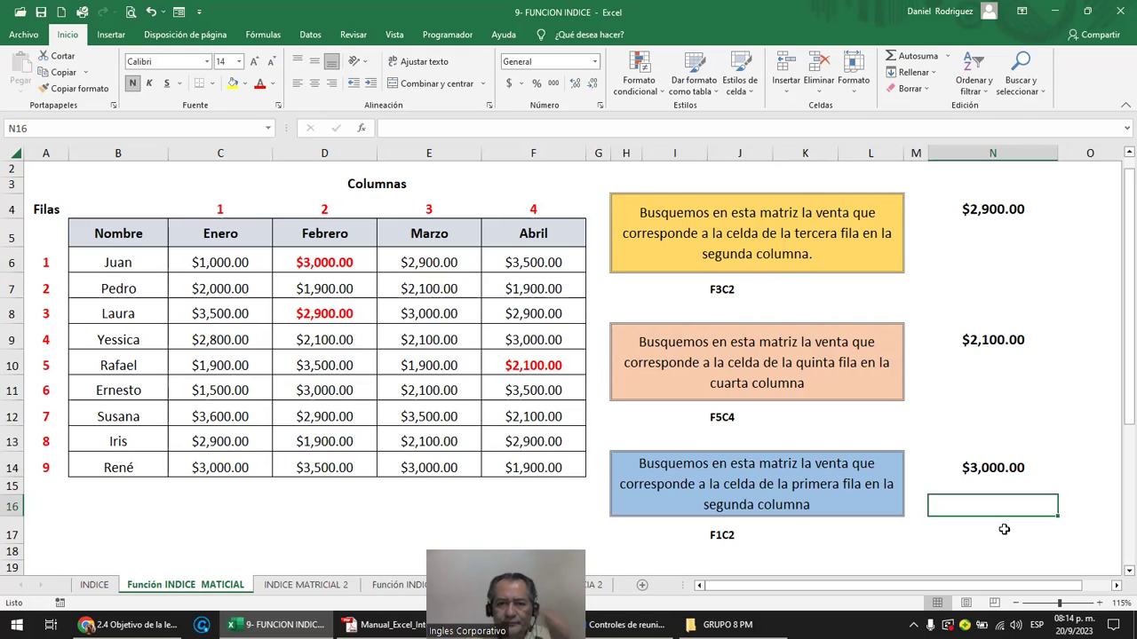
click(968, 242)
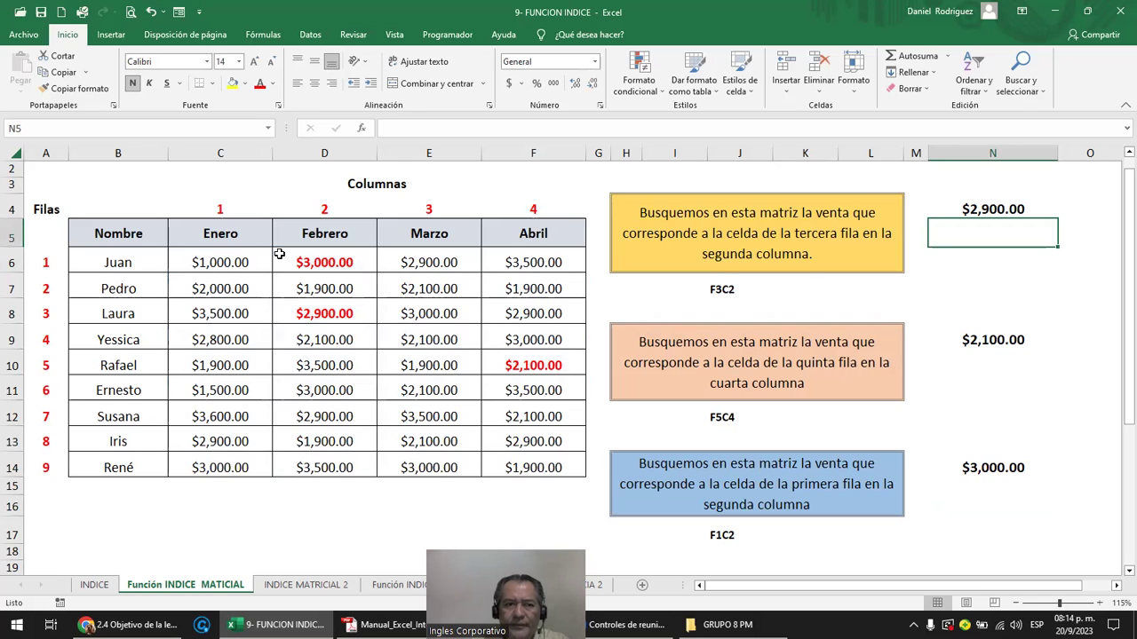
Enter =INDICE(B6:F14;3;2) in N6, with the matrix including the names column.
mouse_move(114, 238)
mouse_down()
mouse_move(453, 448)
mouse_move(537, 468)
mouse_up()
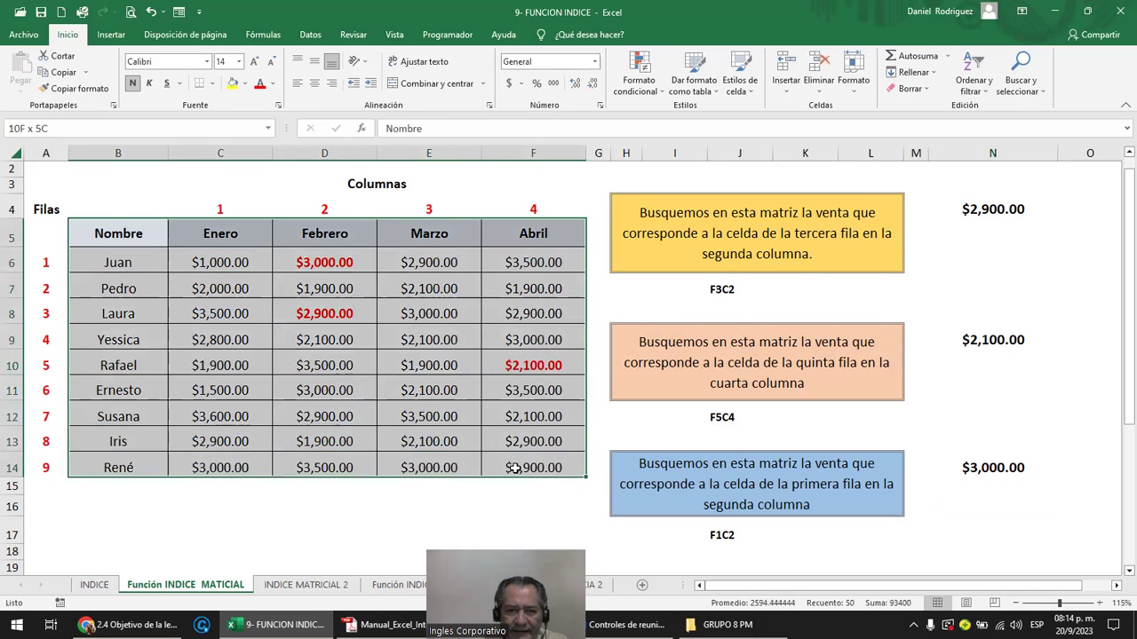
click(981, 251)
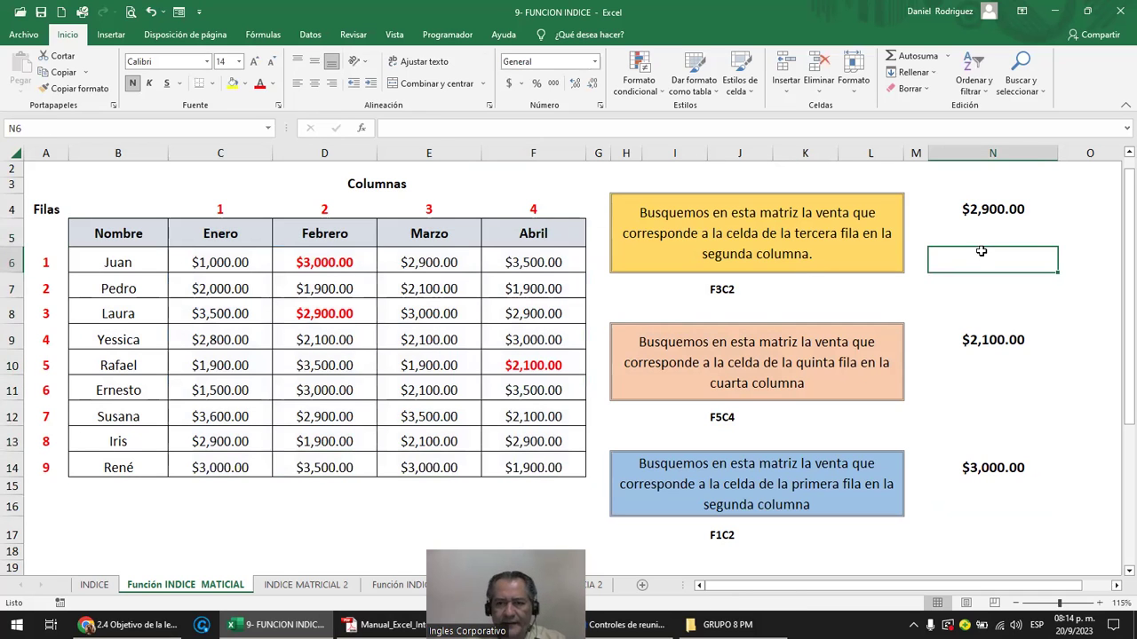
text(=)
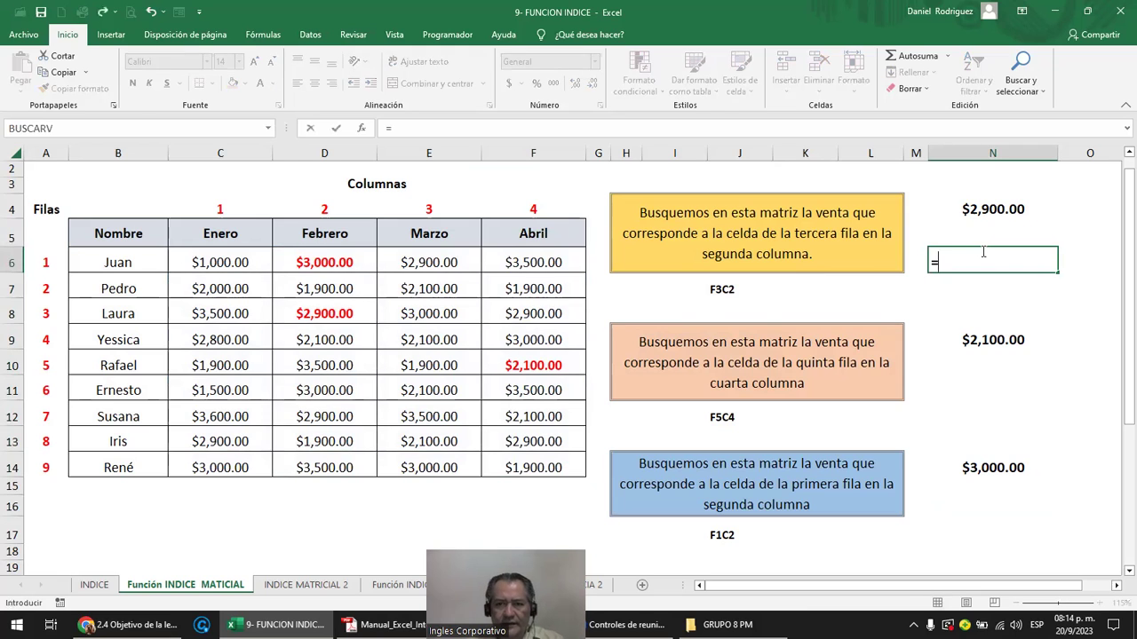
text(IND)
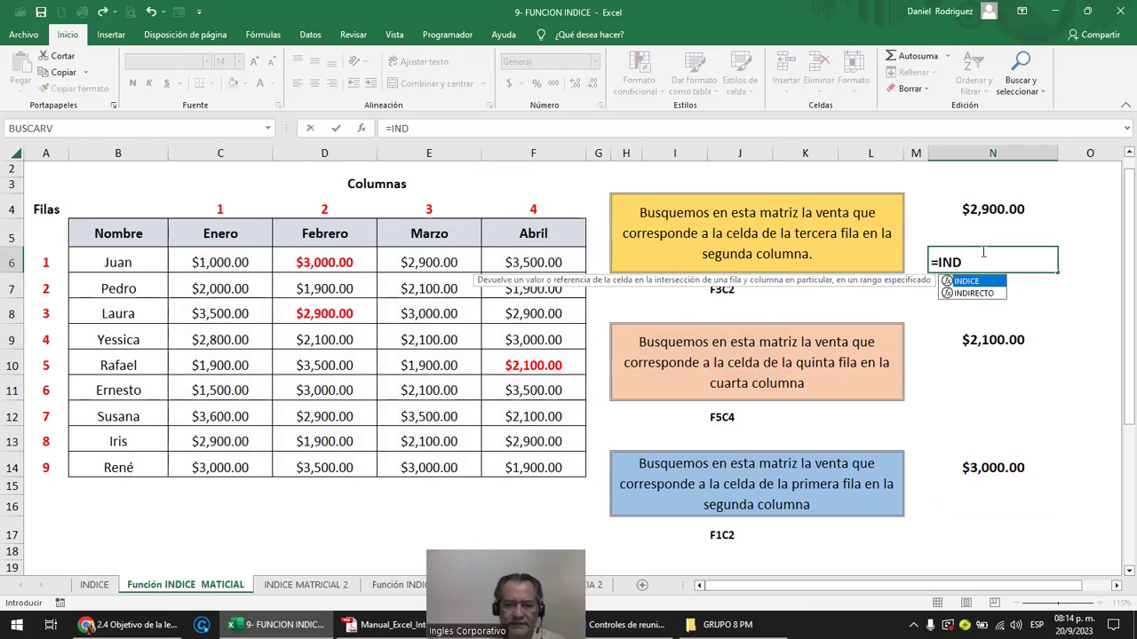
key(Tab)
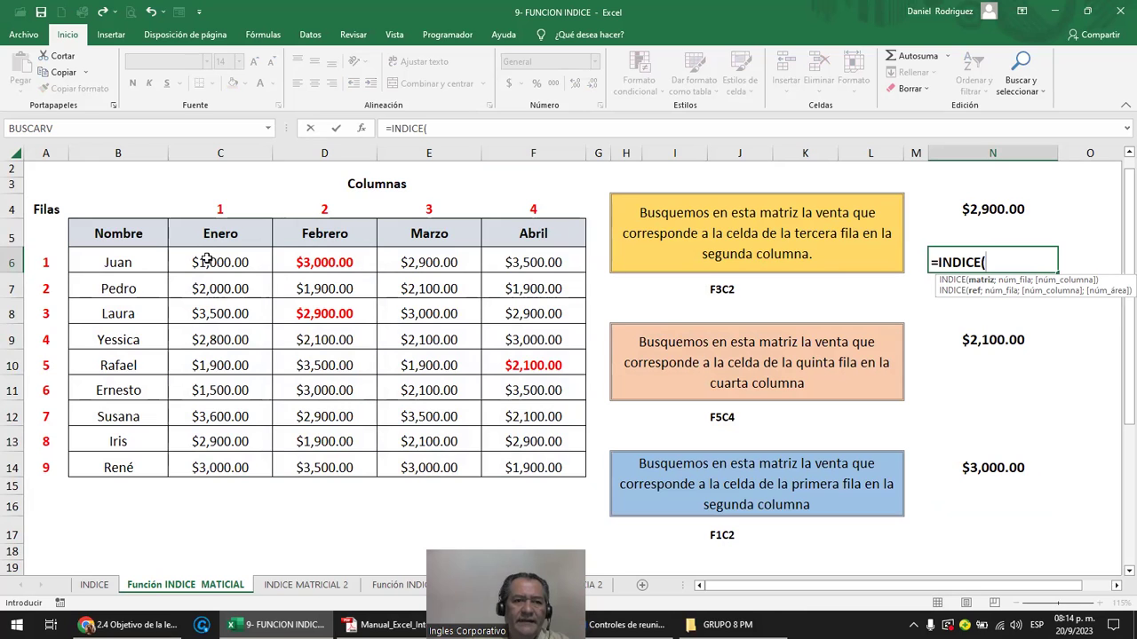
drag(108, 257, 522, 465)
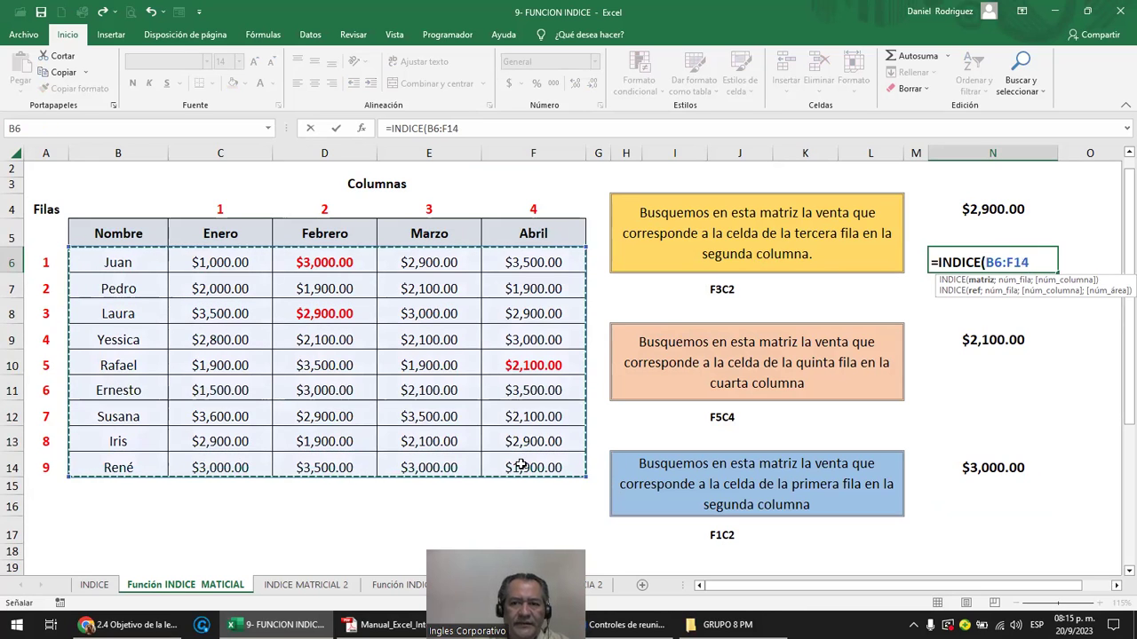
text(;)
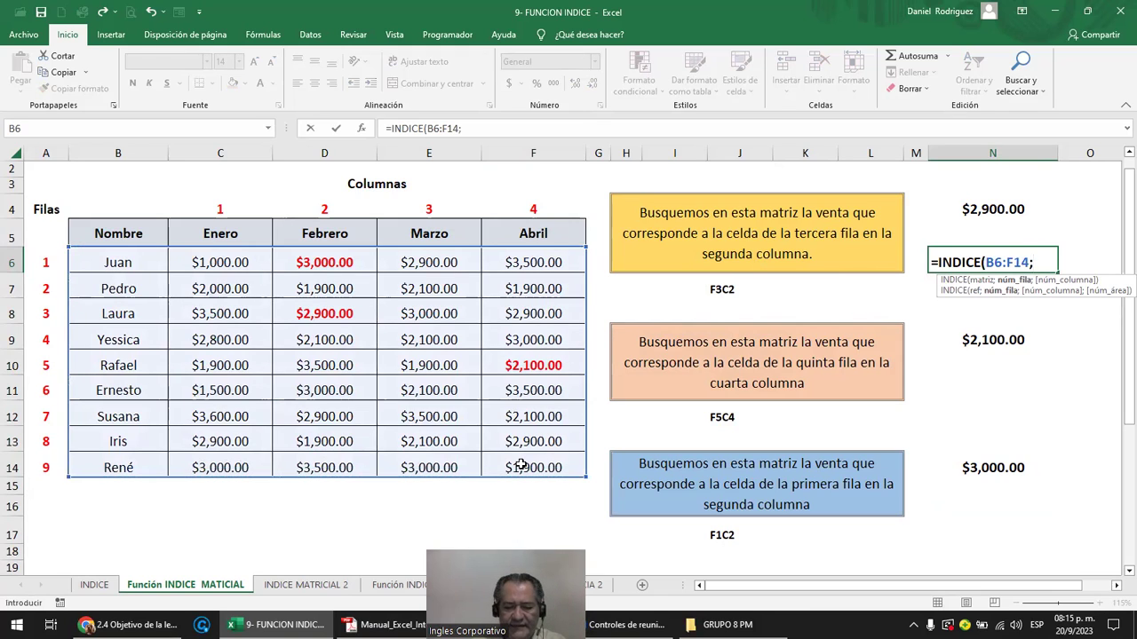
text(3;)
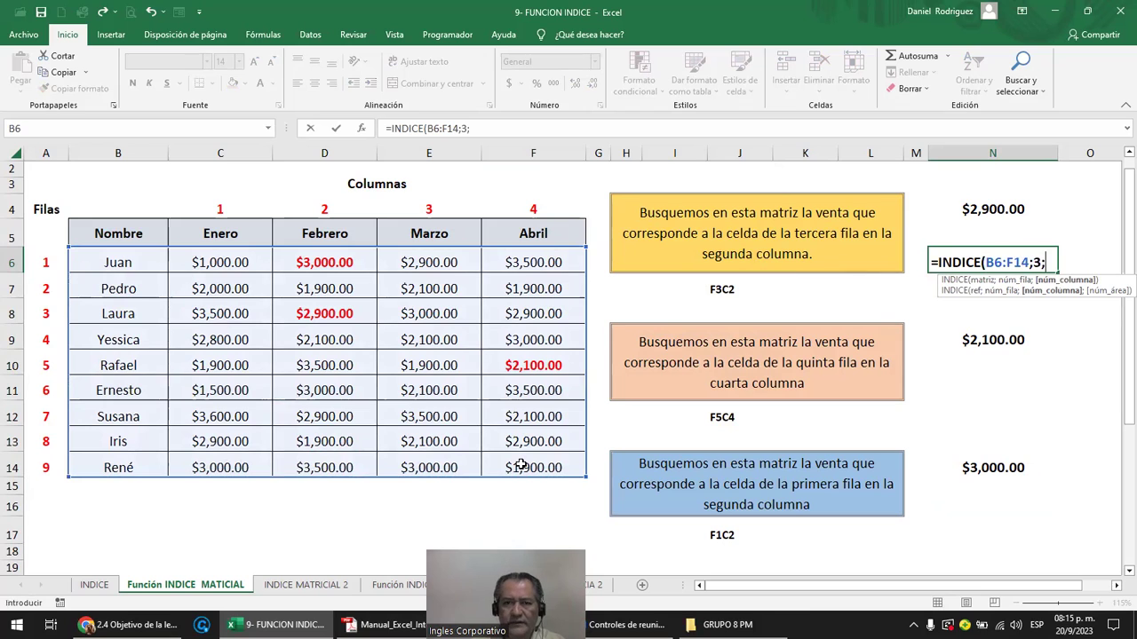
text(2)
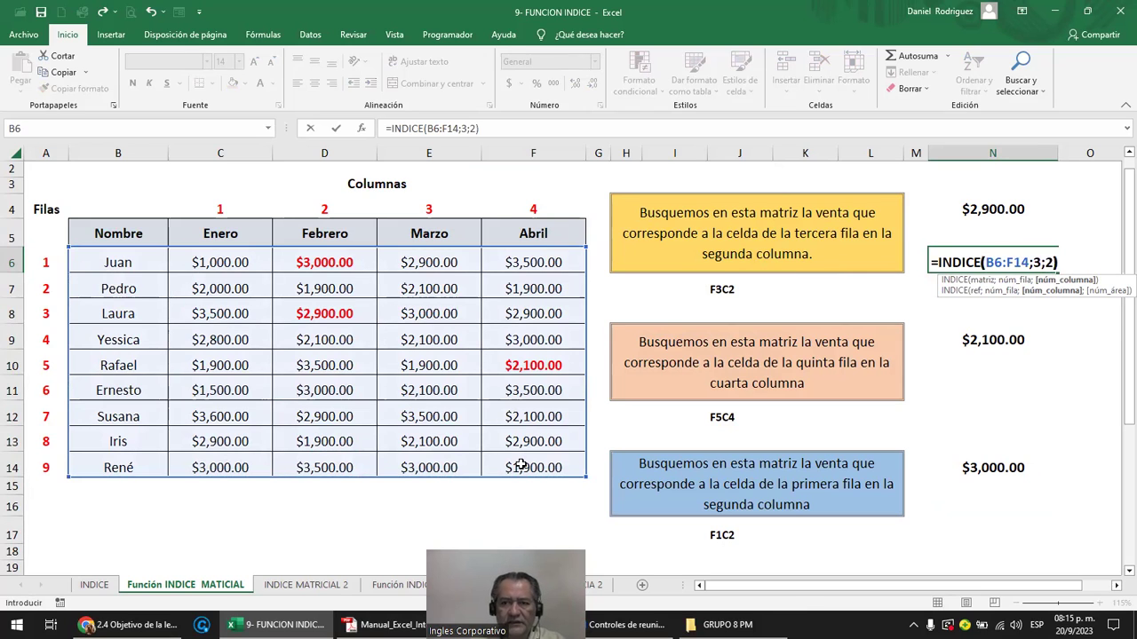
key(ctrl+Return)
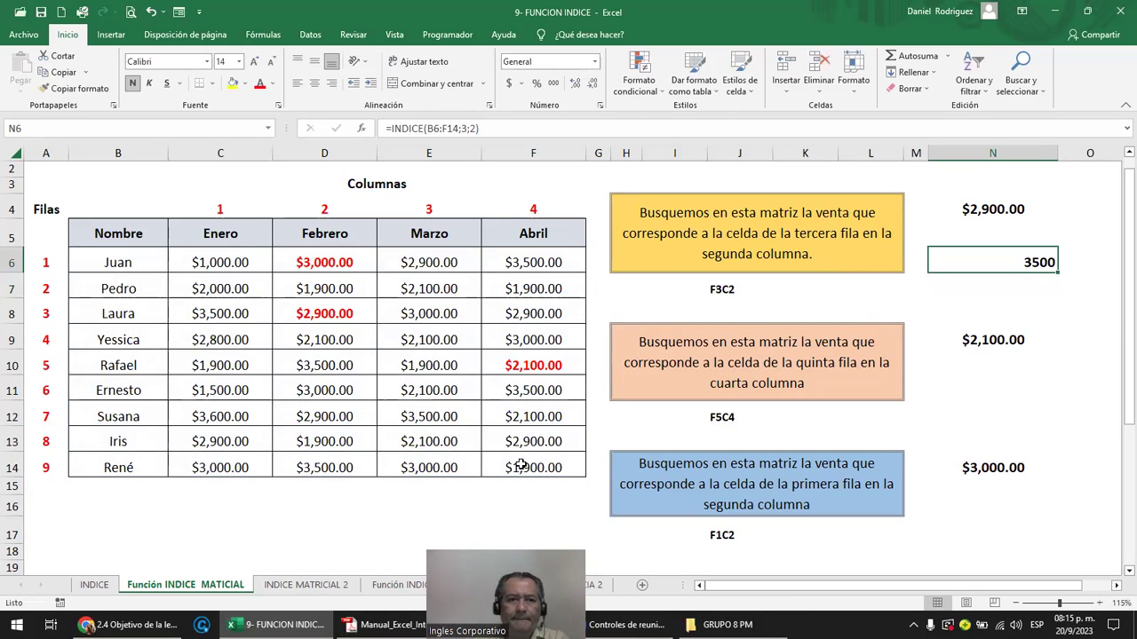
Compare the 3500 result with $2,900.00 by highlighting Laura's row and column 2.
click(989, 208)
click(1018, 263)
drag(99, 261, 530, 457)
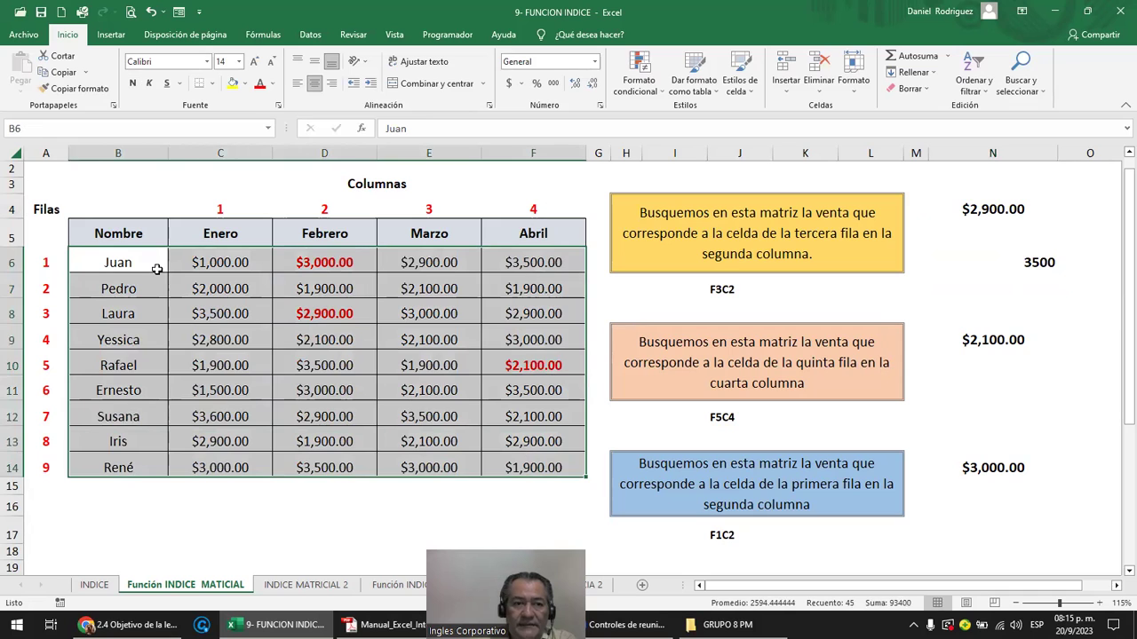
click(17, 313)
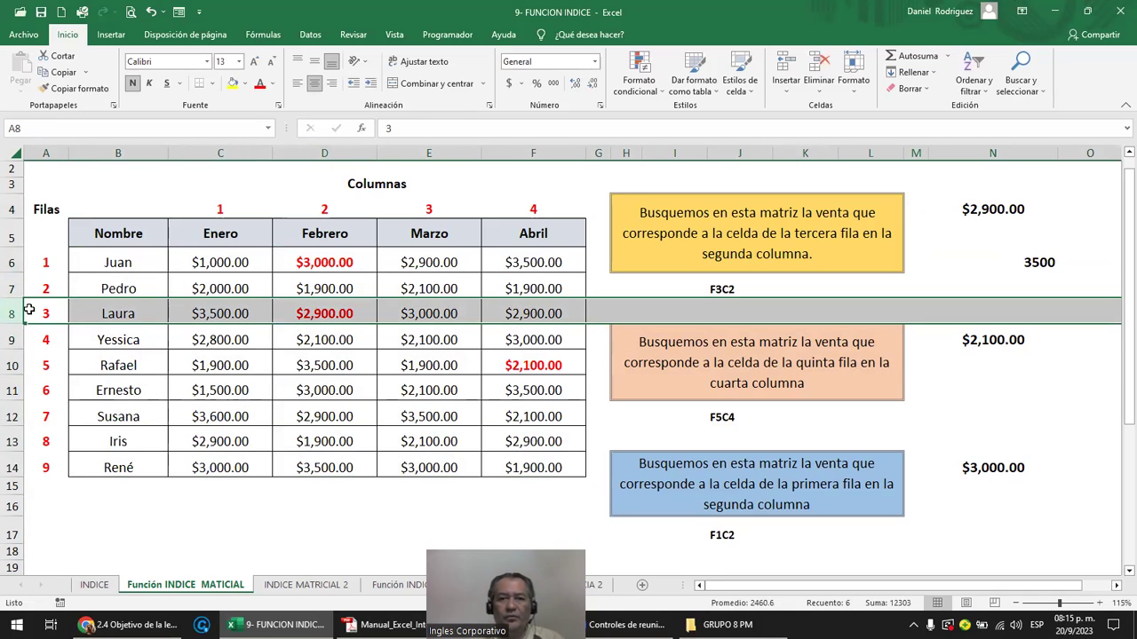
ctrl+click(221, 151)
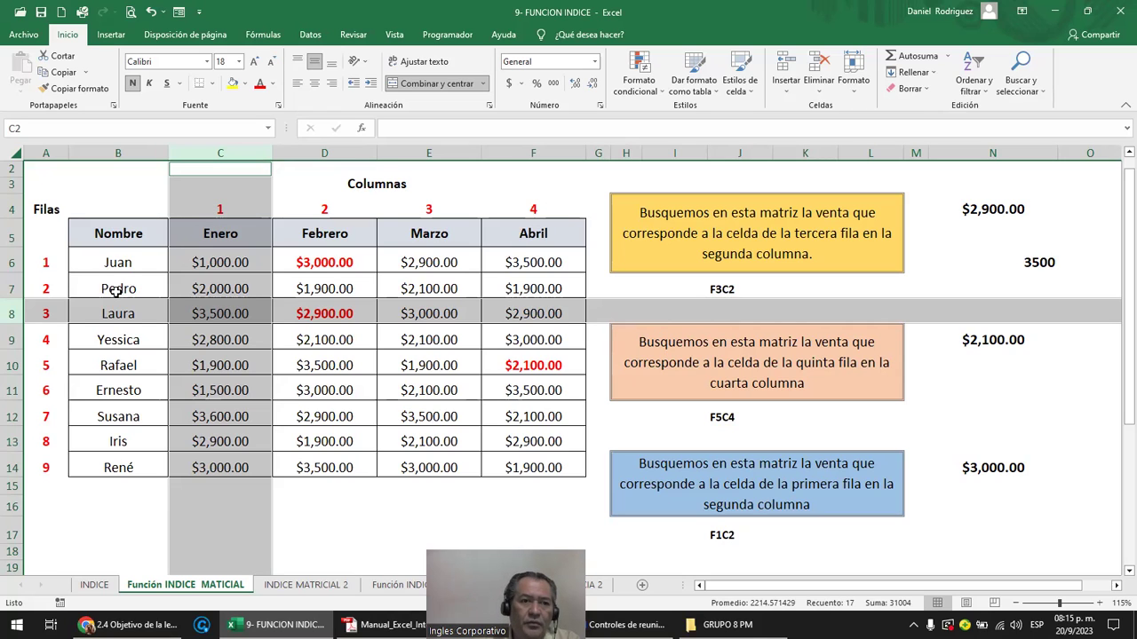
Change the N6 formula's matrix from B6:F14 to C6:F14.
double_click(1018, 261)
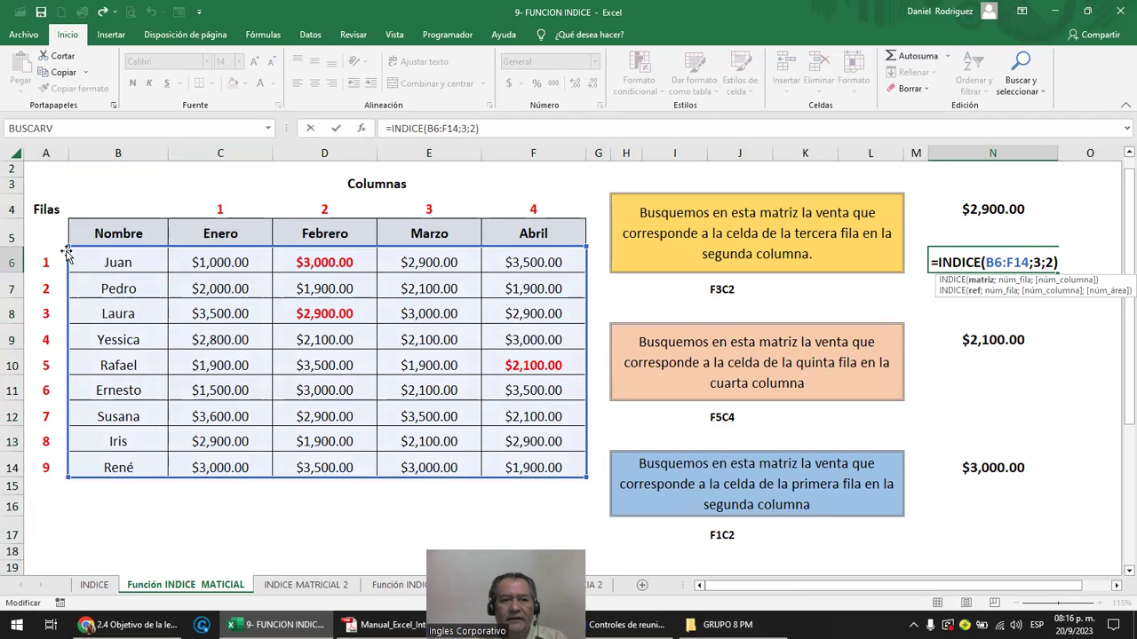
drag(65, 248, 189, 262)
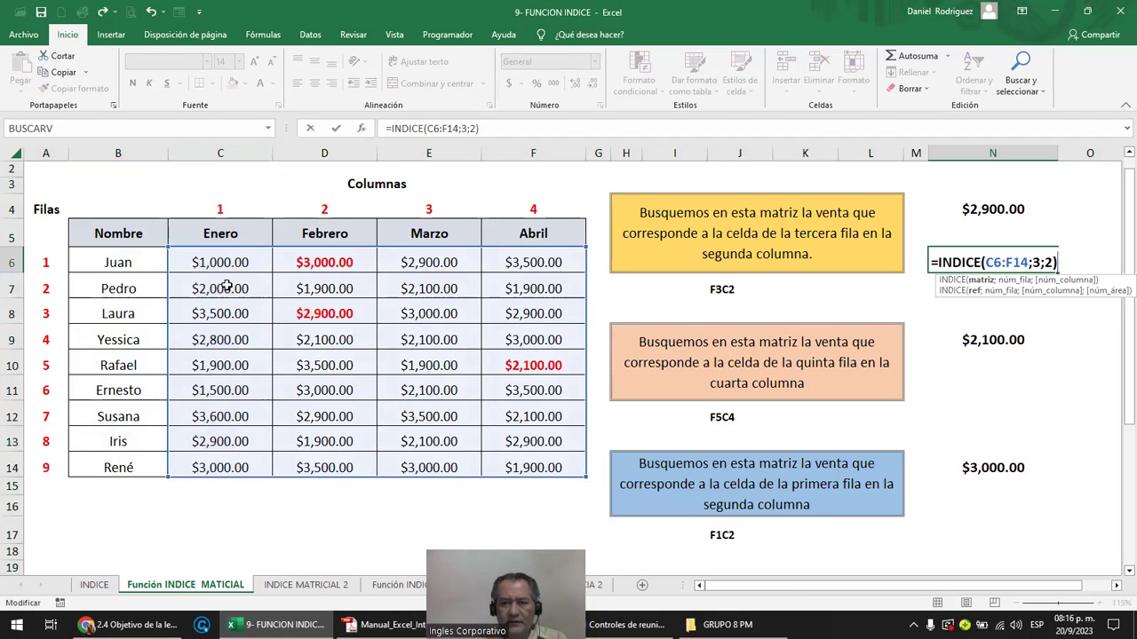
key(Return)
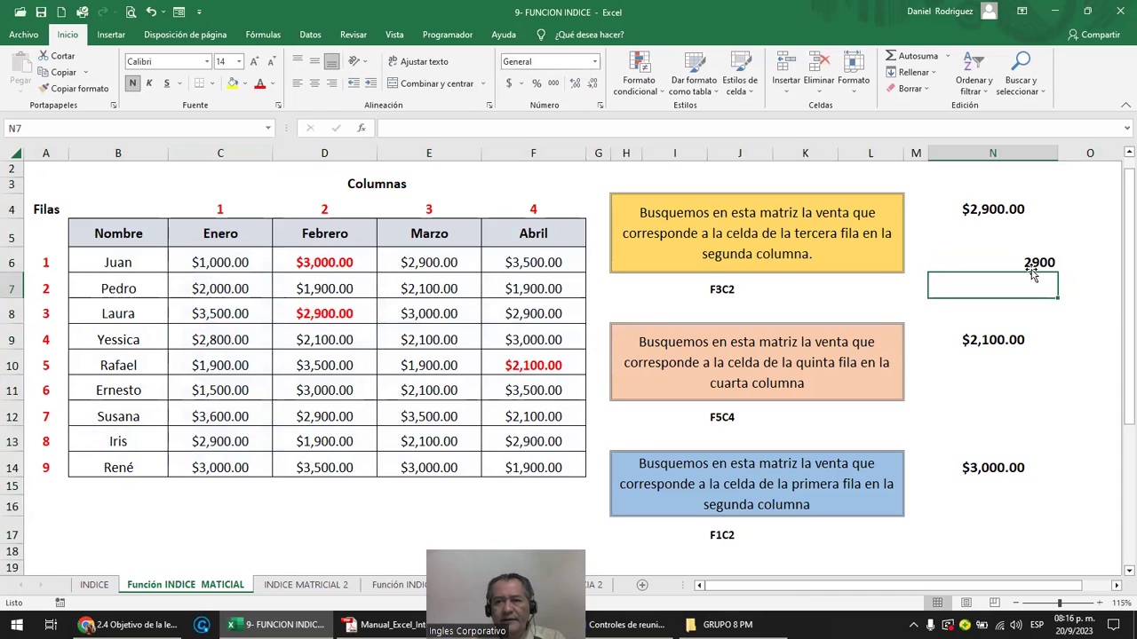
Center column N and clear the INDICE formula from N6.
click(1030, 259)
click(992, 153)
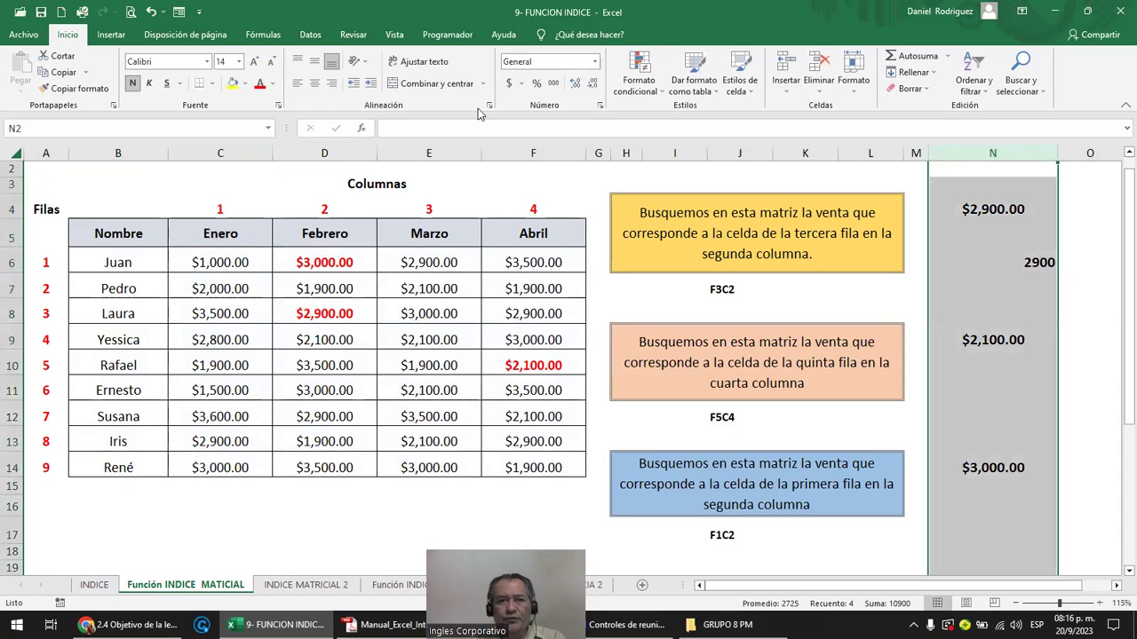
click(315, 84)
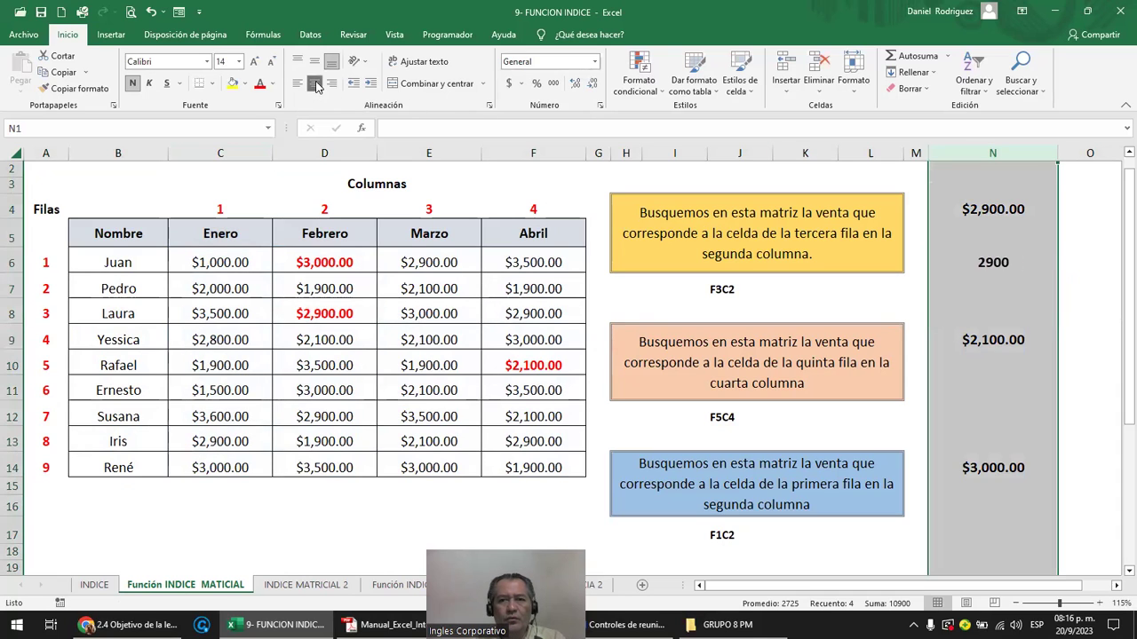
click(982, 271)
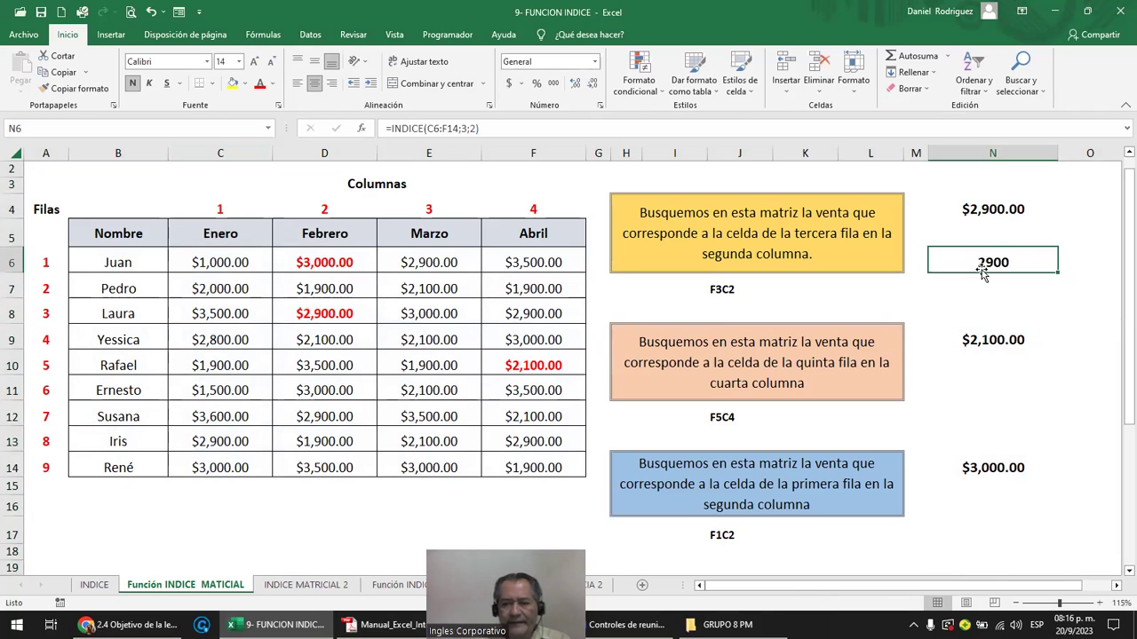
key(Delete)
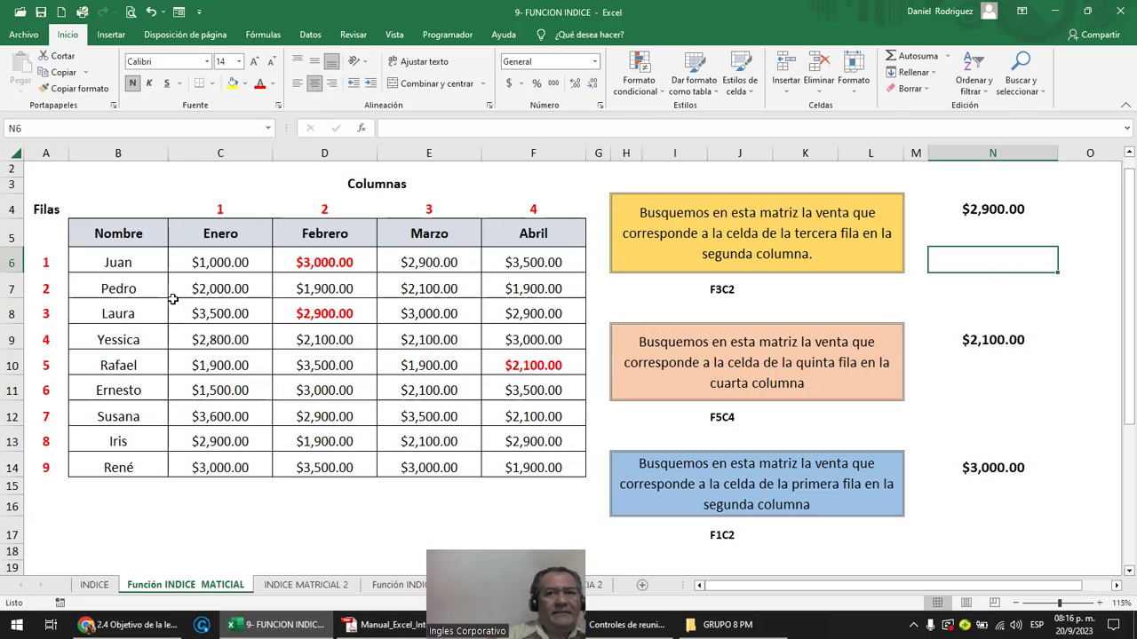
Select the table's names and sales values, then go to the INDICE MATRICIAL 2 sheet.
click(135, 255)
click(220, 263)
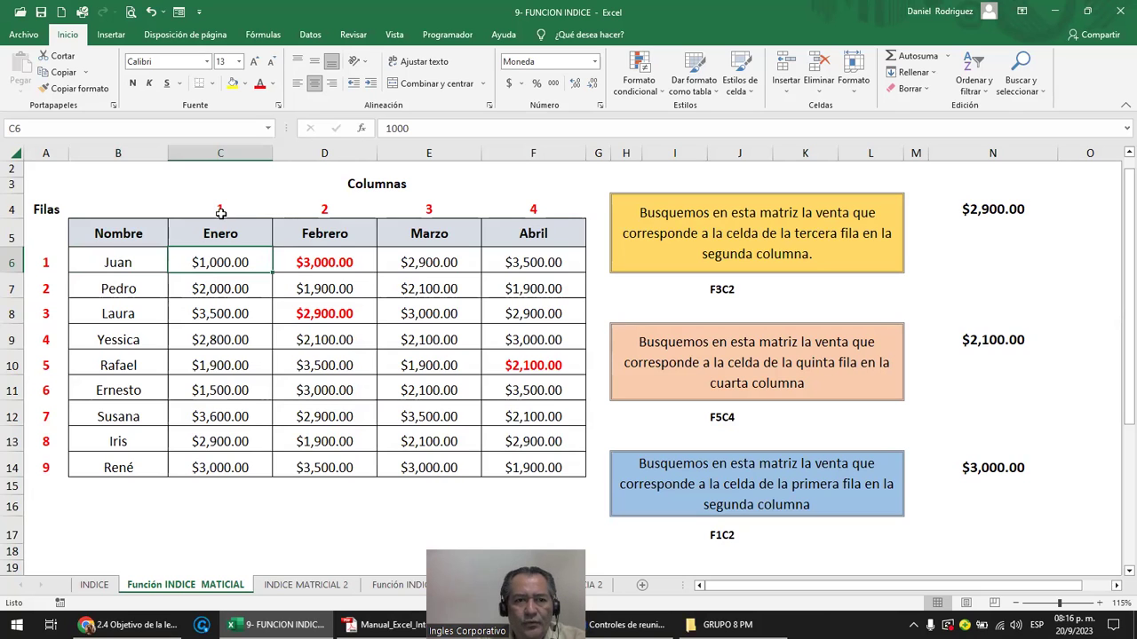
mouse_move(221, 259)
mouse_down()
mouse_move(483, 293)
mouse_move(528, 466)
mouse_up()
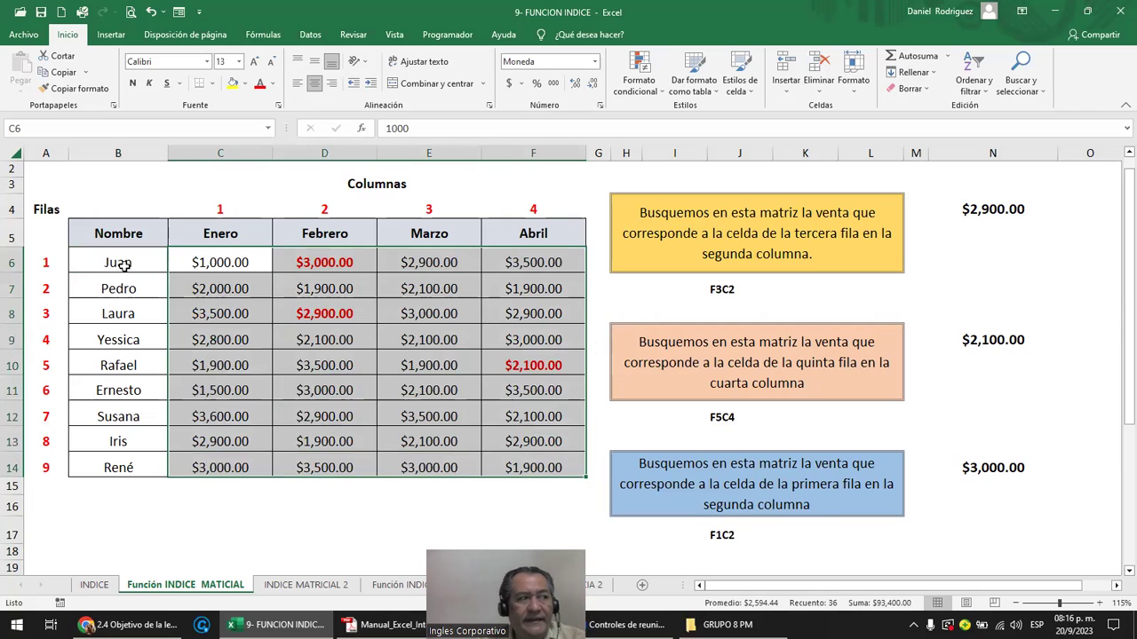
drag(119, 262, 513, 461)
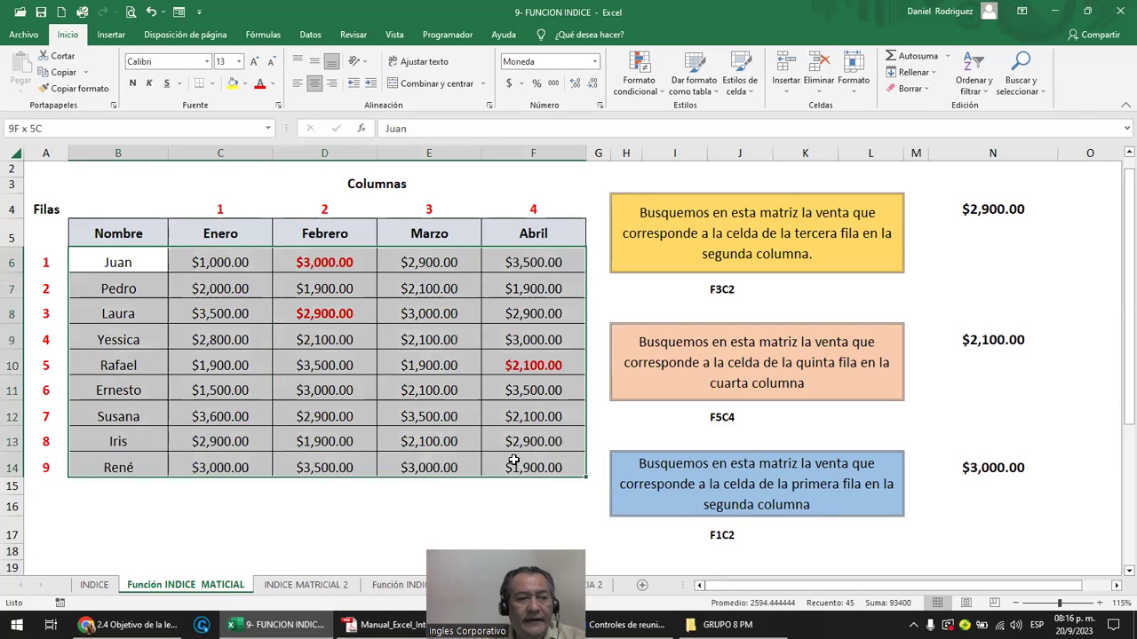
click(225, 264)
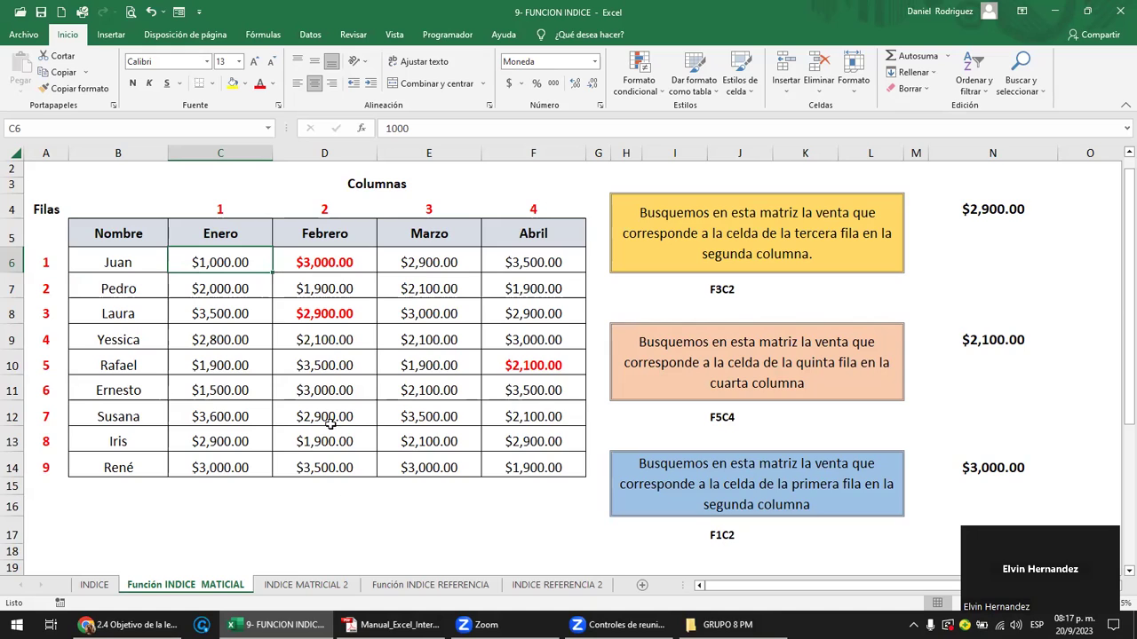
click(138, 262)
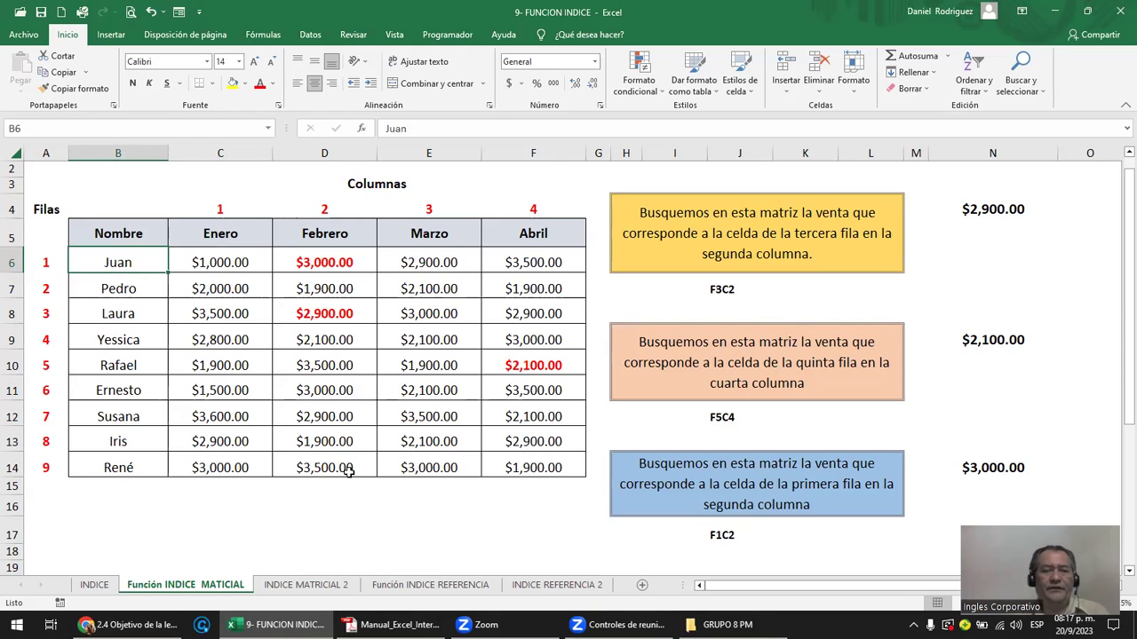
click(296, 585)
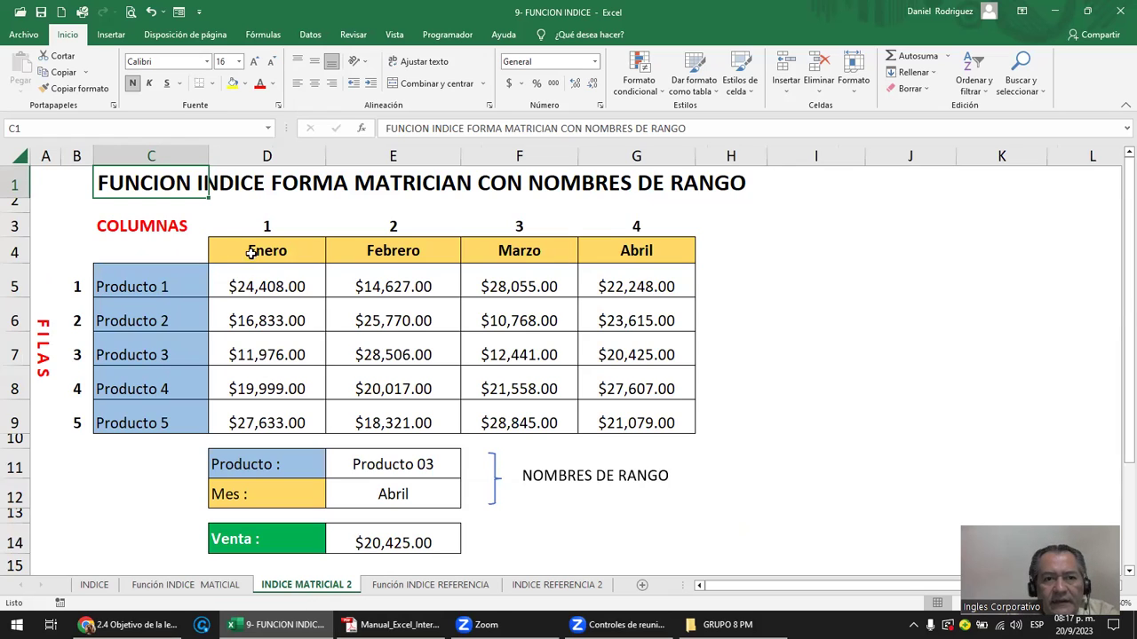
drag(166, 276, 162, 415)
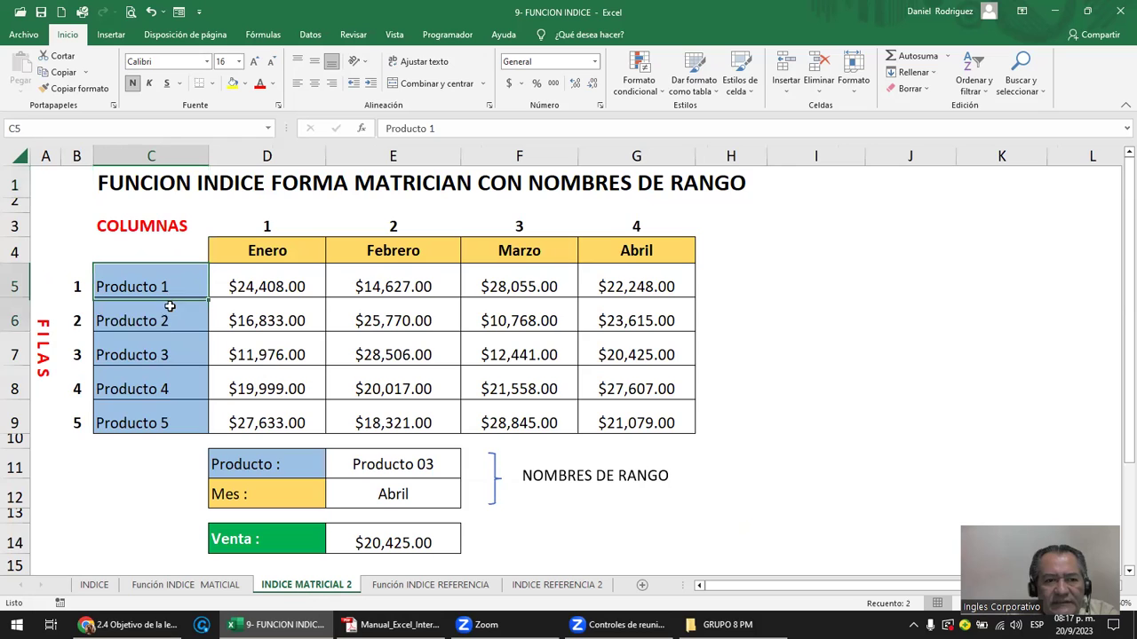
click(178, 585)
drag(122, 262, 178, 480)
click(306, 586)
drag(168, 287, 165, 407)
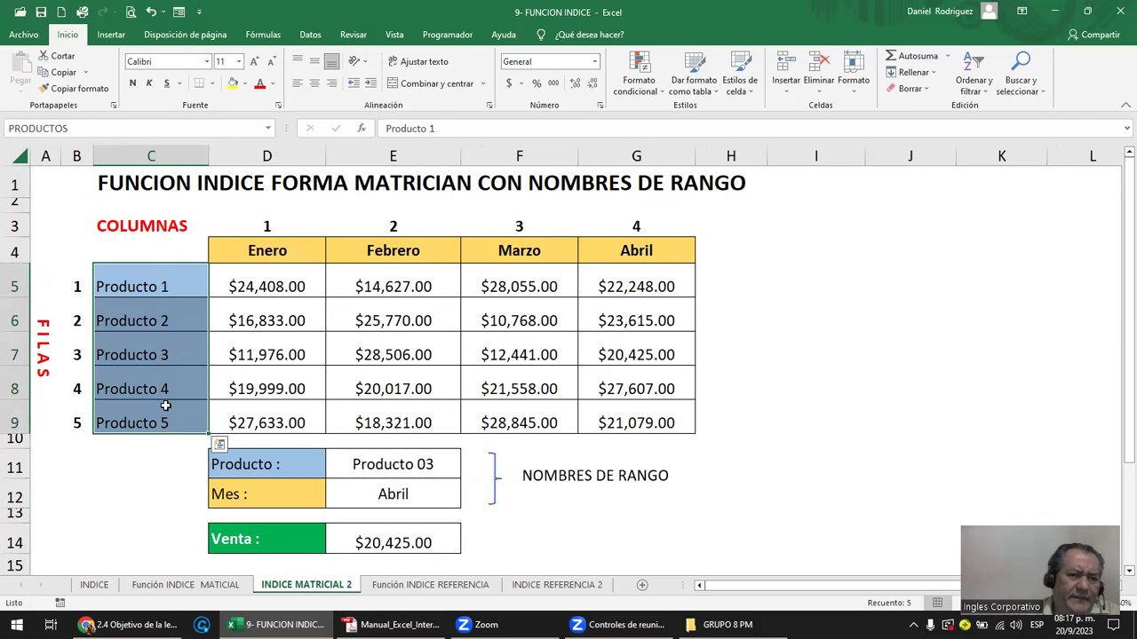
drag(267, 247, 594, 238)
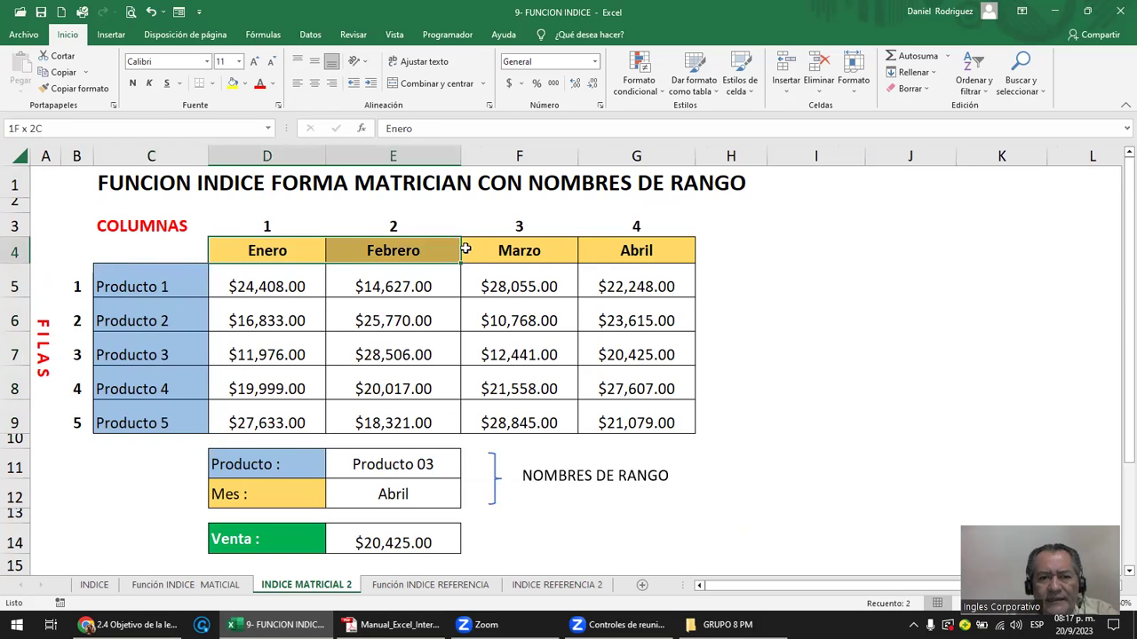
drag(266, 224, 629, 222)
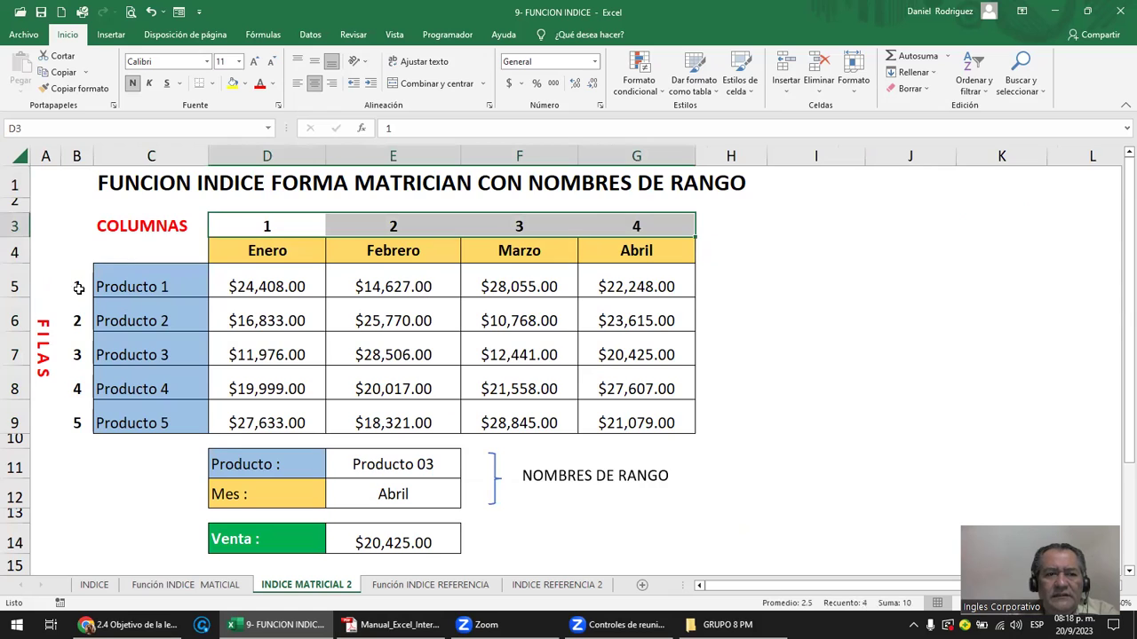
drag(123, 281, 162, 421)
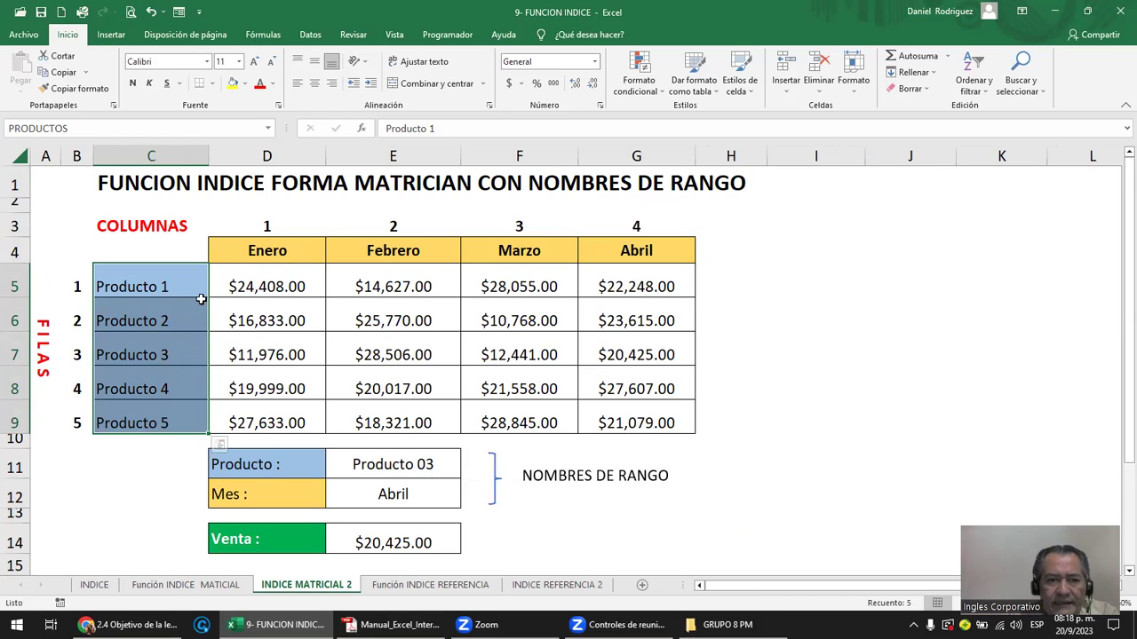
click(253, 280)
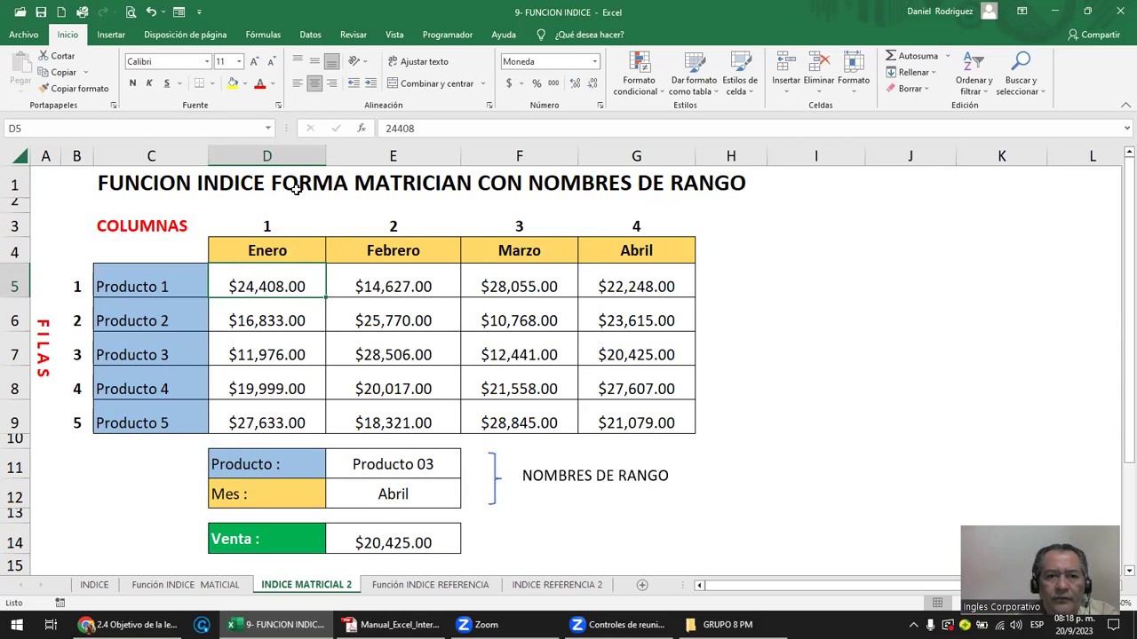
Correct MATRICIAN to MATRICIAL in the C1 title.
click(197, 184)
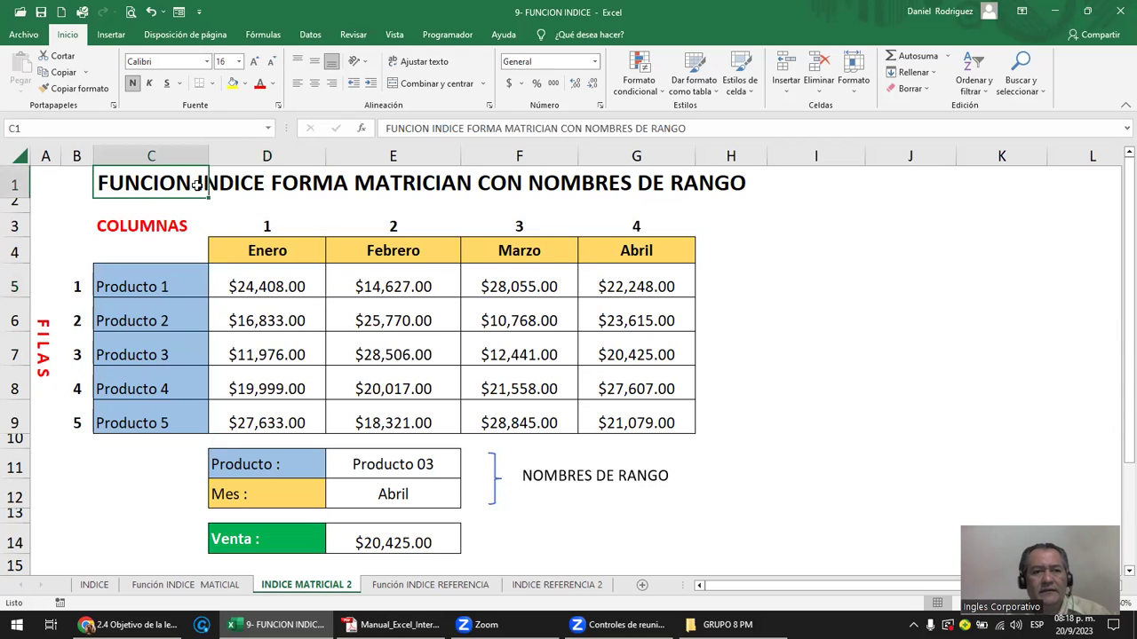
key(F2)
key(Left)
key(Left)
key(Left)
key(Left)
key(Left)
key(Left)
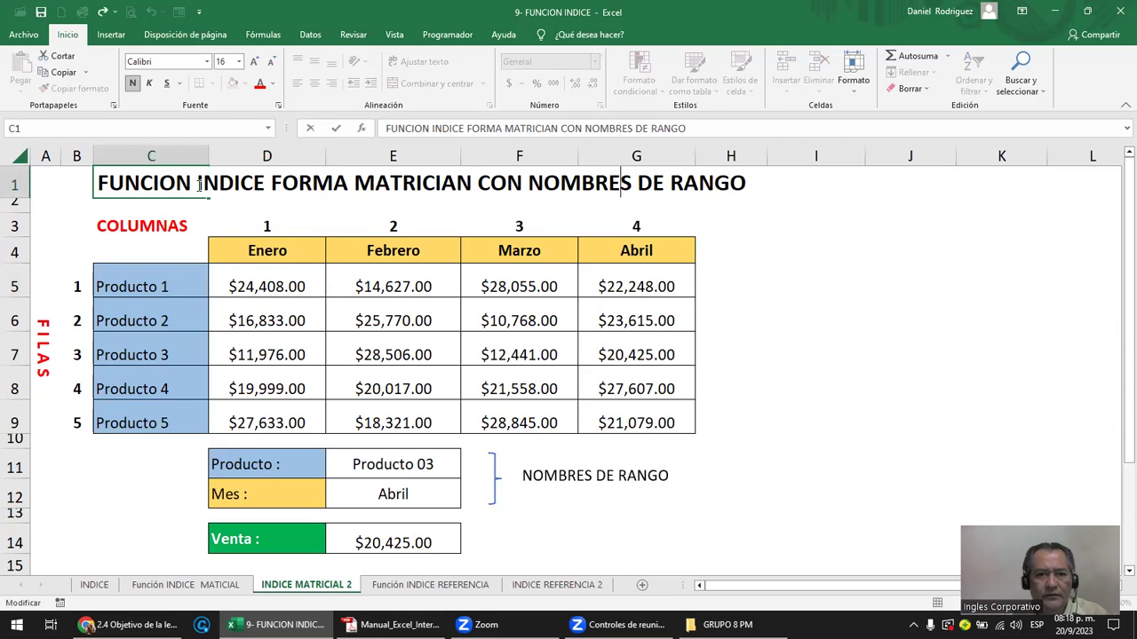
key(Delete)
text(L)
key(Return)
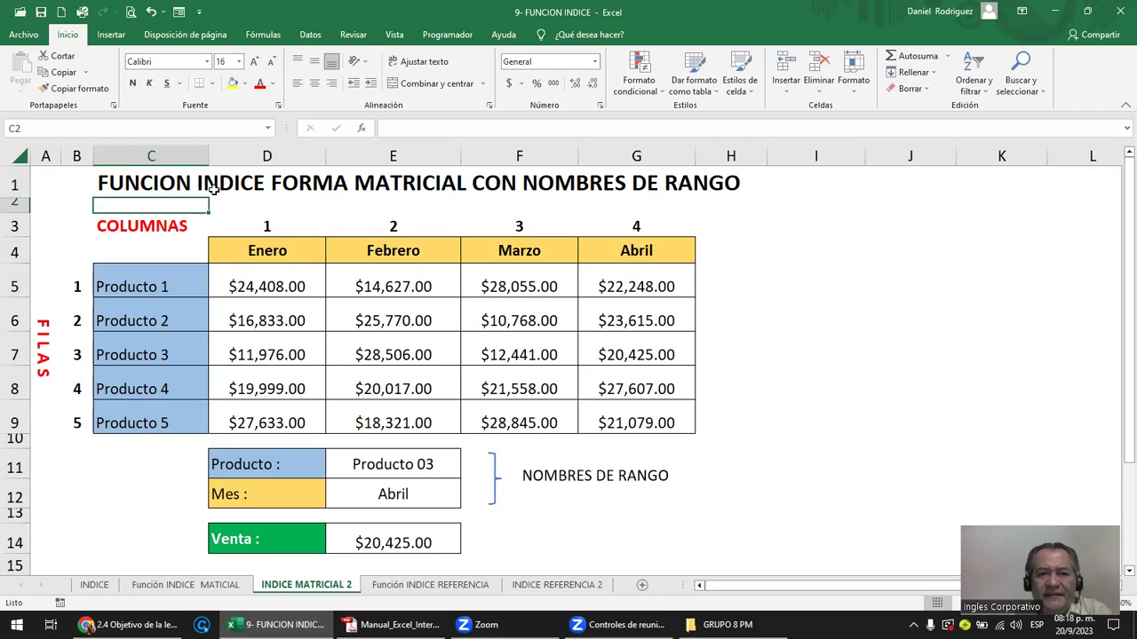
click(275, 465)
Change the E11 product input to Producto 2.
drag(276, 465, 394, 495)
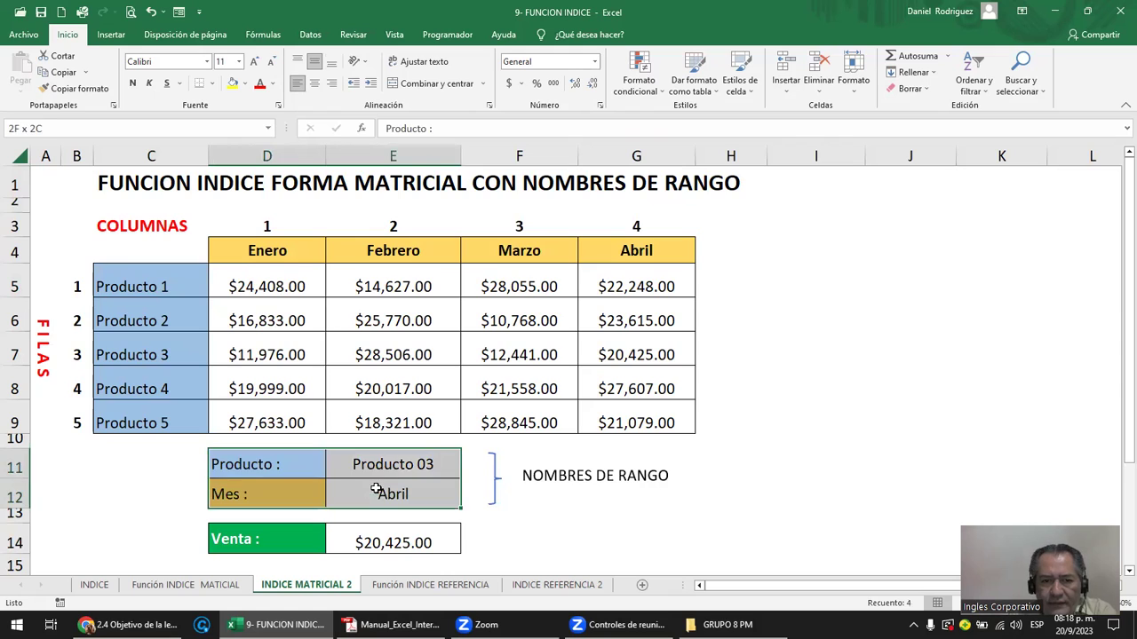
drag(333, 464, 377, 495)
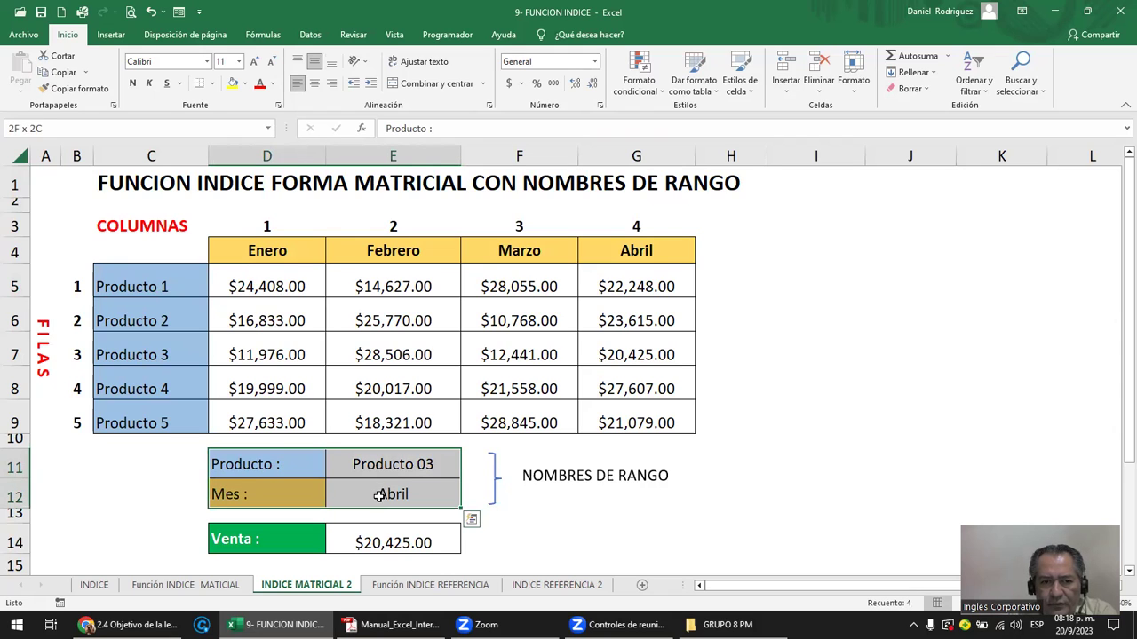
click(266, 466)
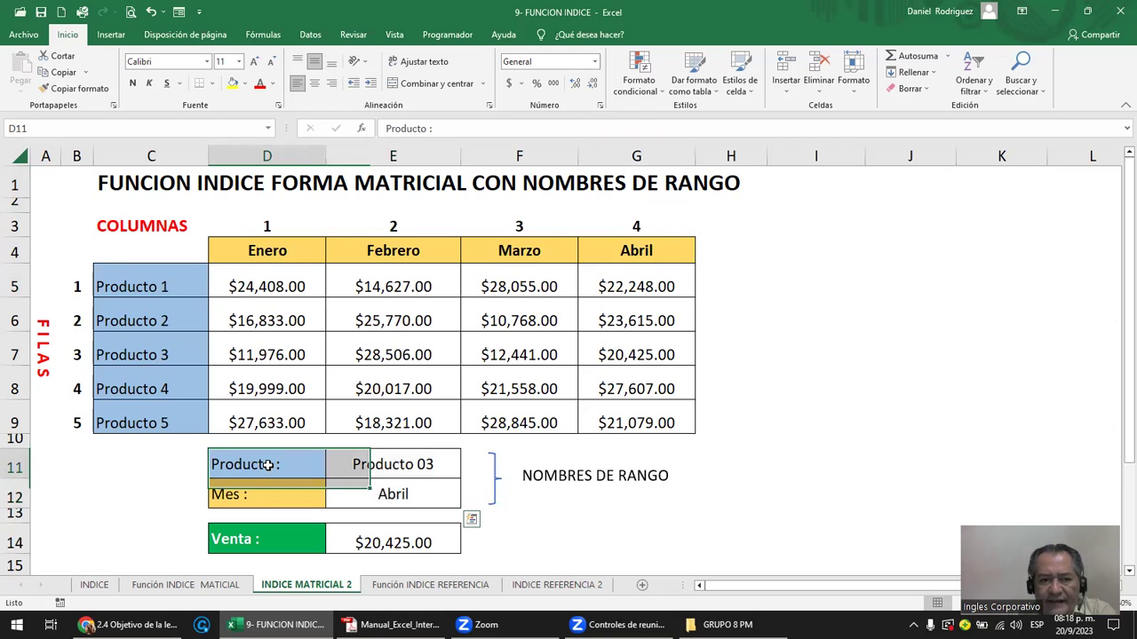
click(393, 472)
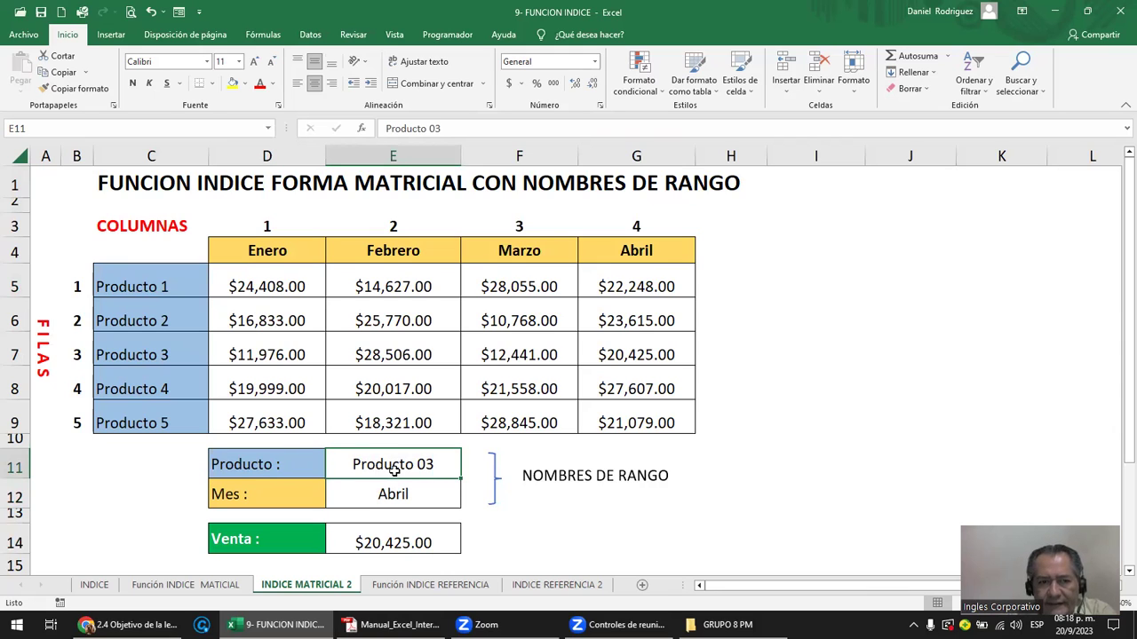
double_click(395, 471)
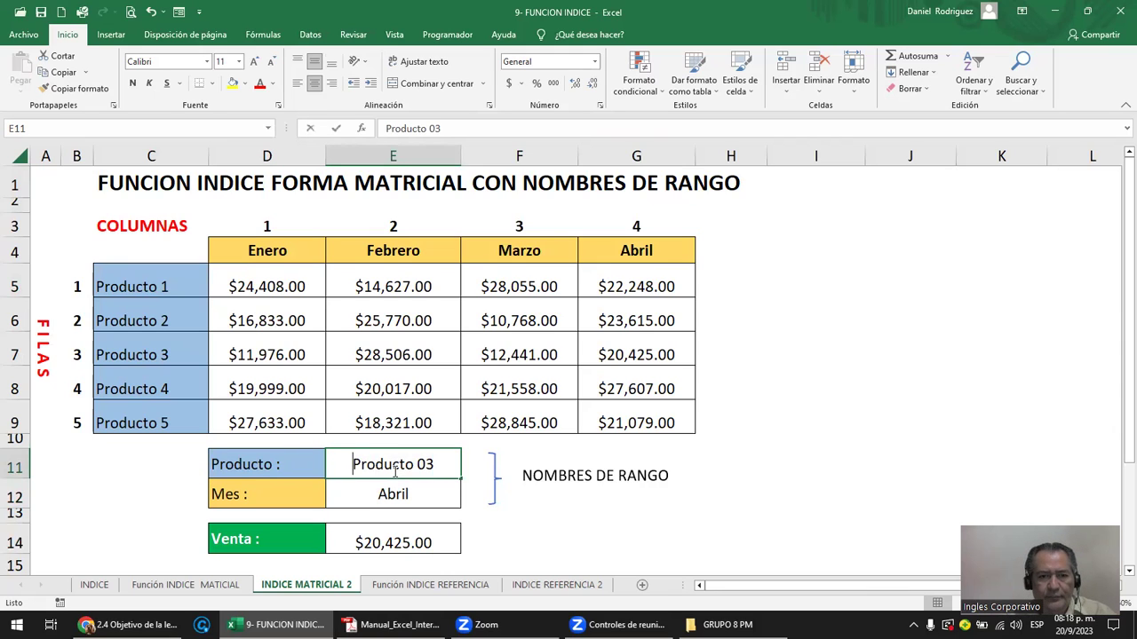
text(0)
key(BackSpace)
text(2)
key(Delete)
key(Delete)
key(Return)
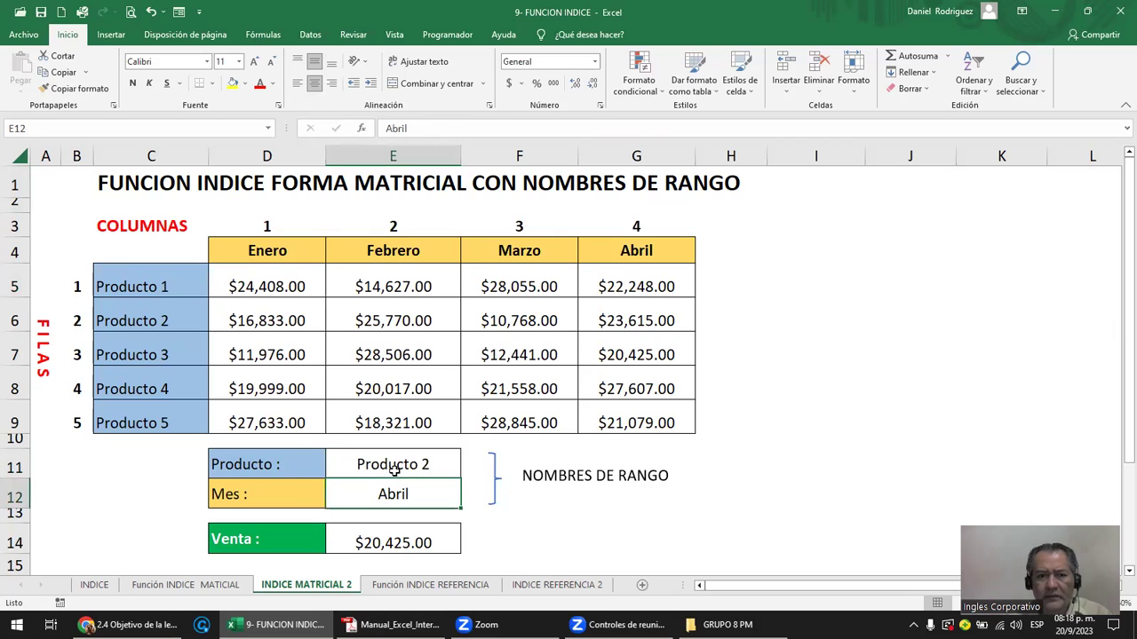
Change the E11 product input from Producto 2 to Producto 3.
drag(266, 250, 637, 252)
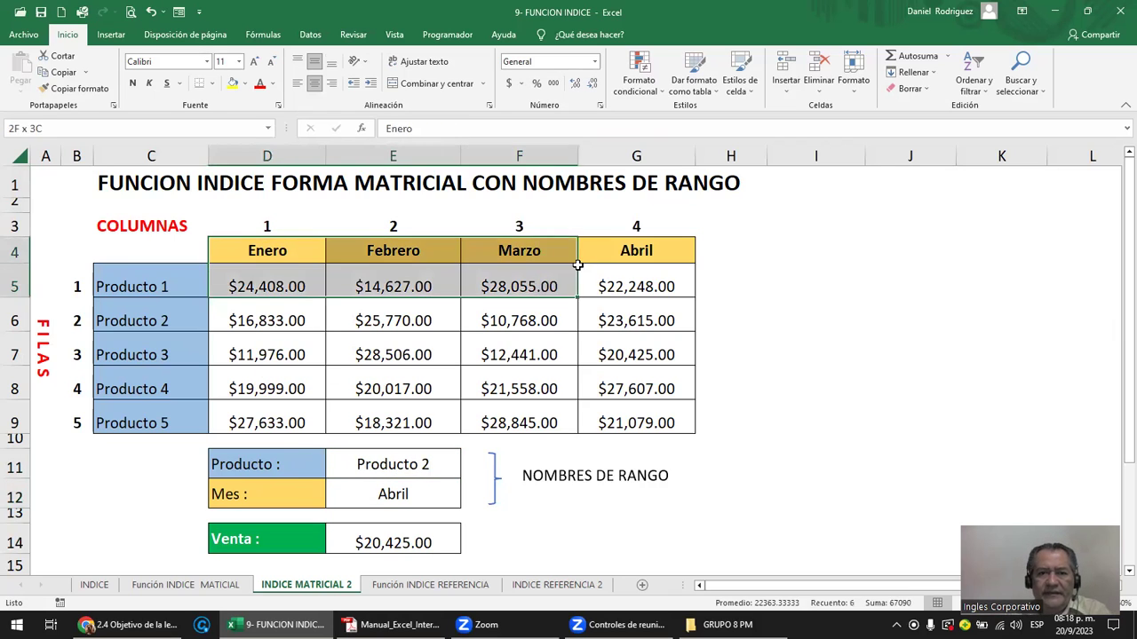
click(418, 495)
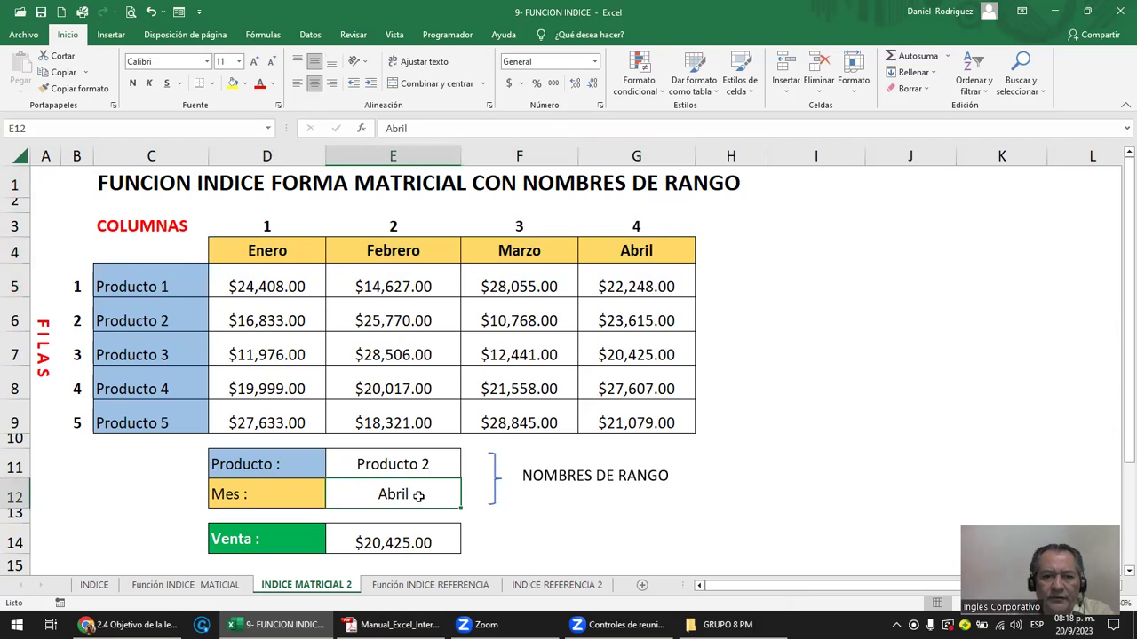
click(402, 460)
click(394, 495)
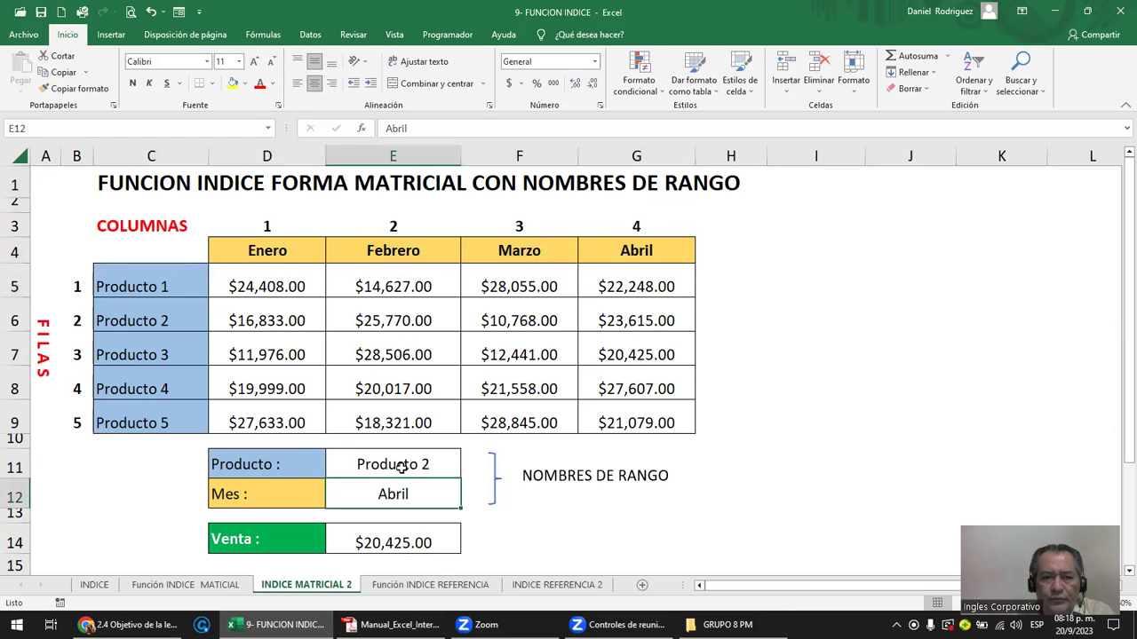
click(402, 465)
key(F2)
key(BackSpace)
text(3)
key(Return)
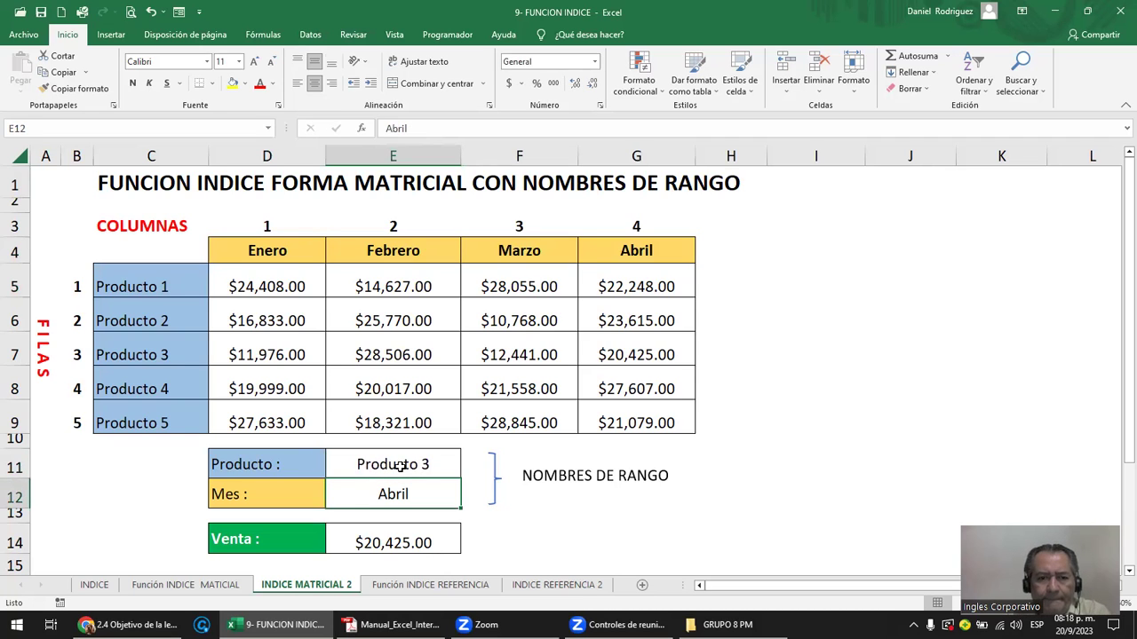
Highlight row 7 and the Abril column G, which meet at $20,425.00.
click(400, 467)
click(426, 499)
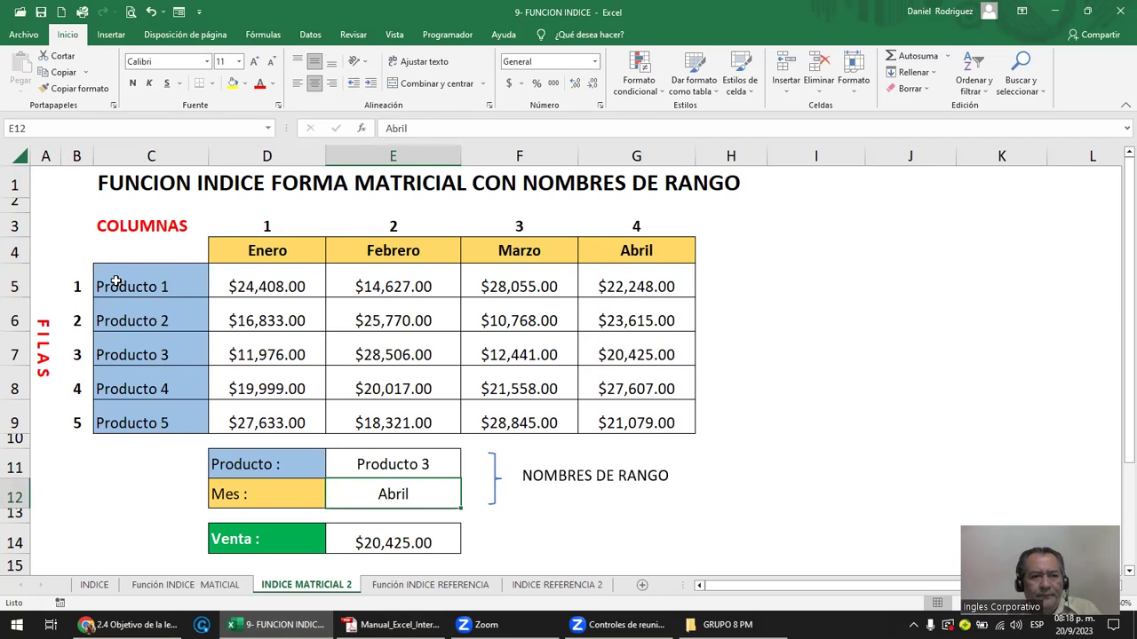
click(14, 354)
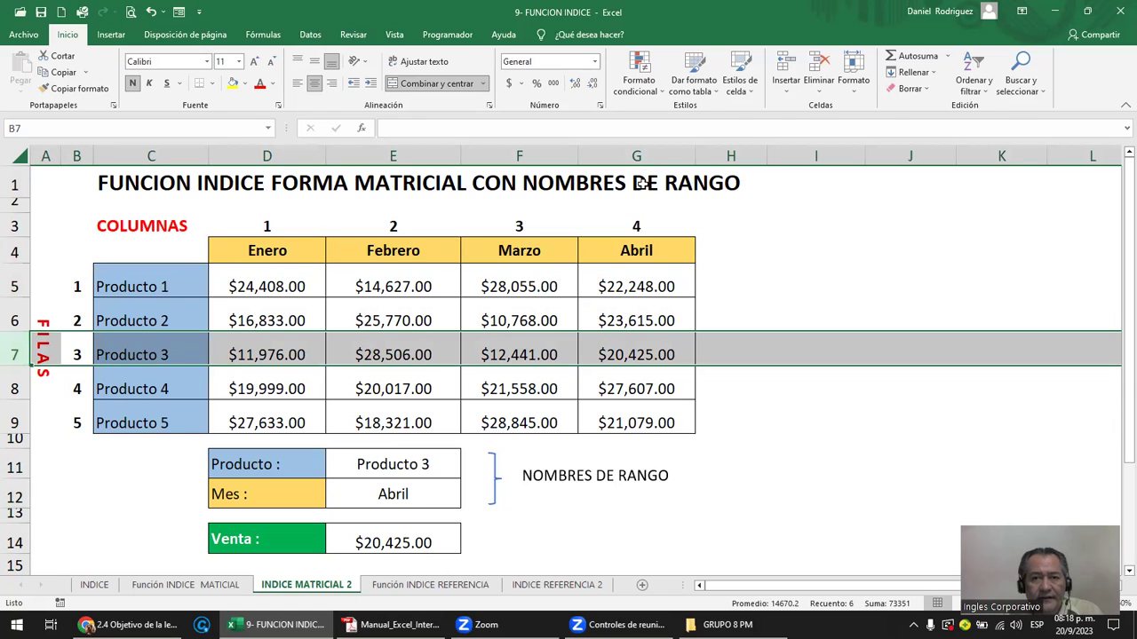
ctrl+click(636, 155)
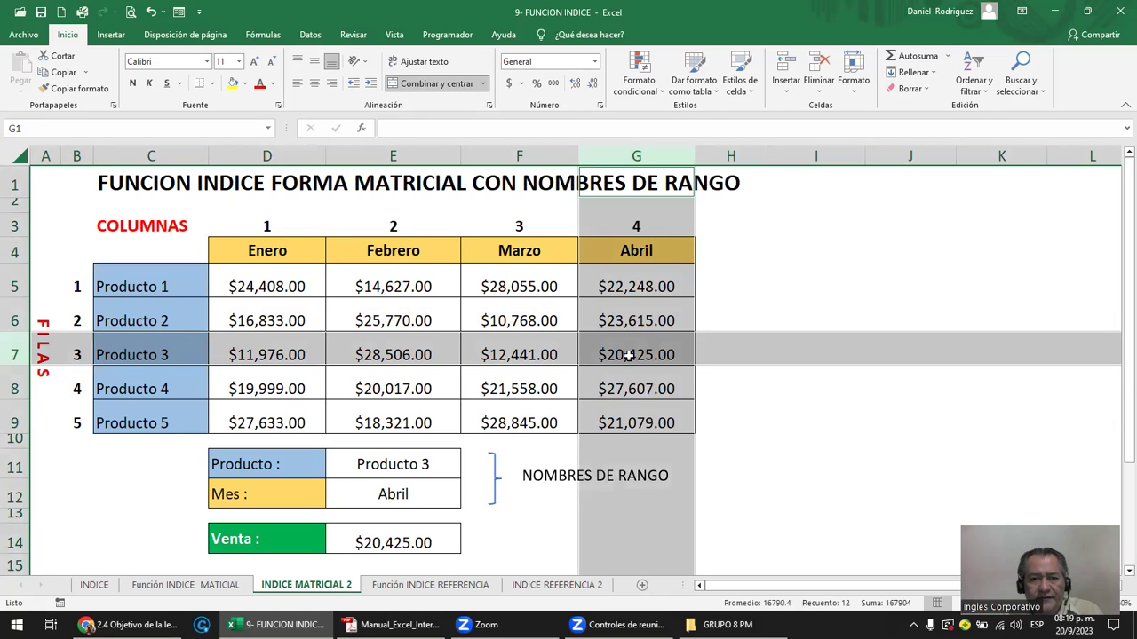
Enter the note F3C4 in H11.
click(725, 471)
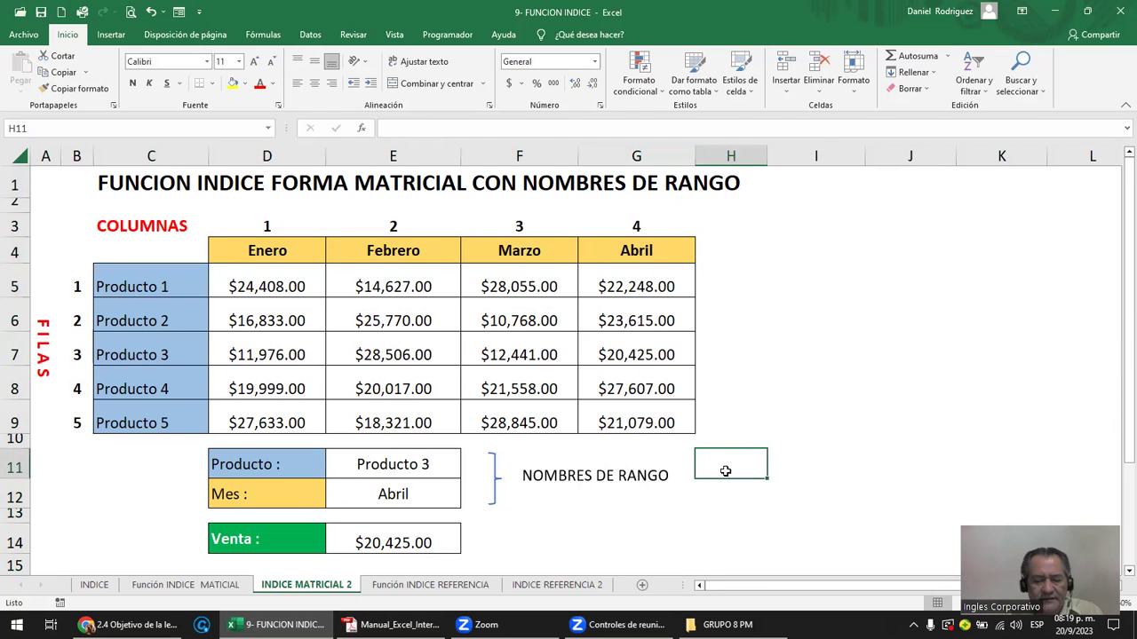
text(F)
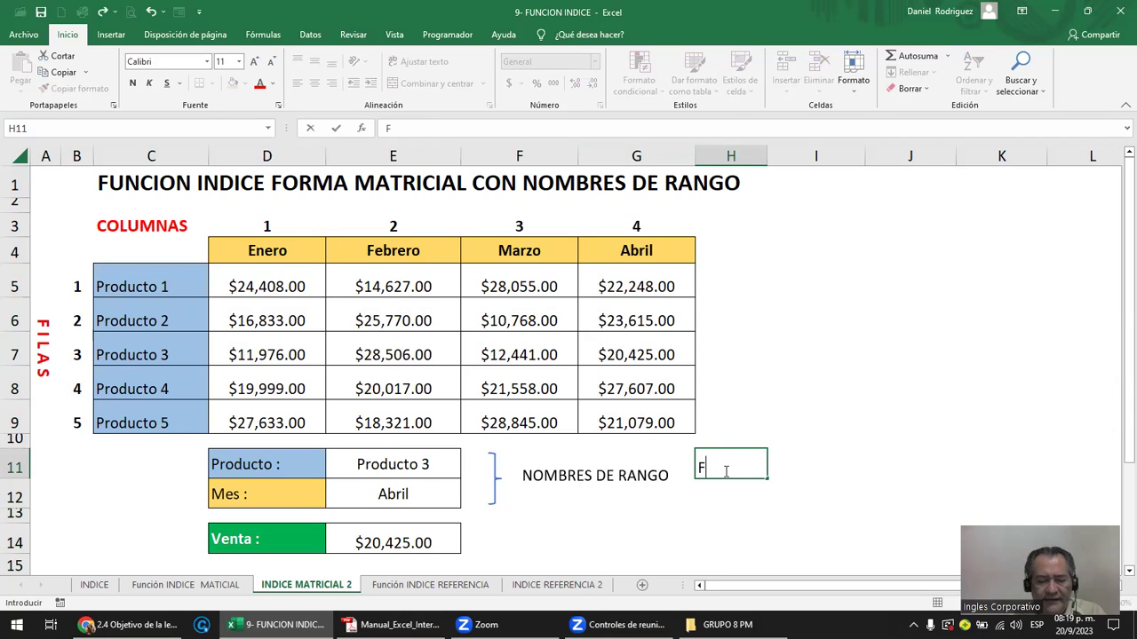
text(3C4)
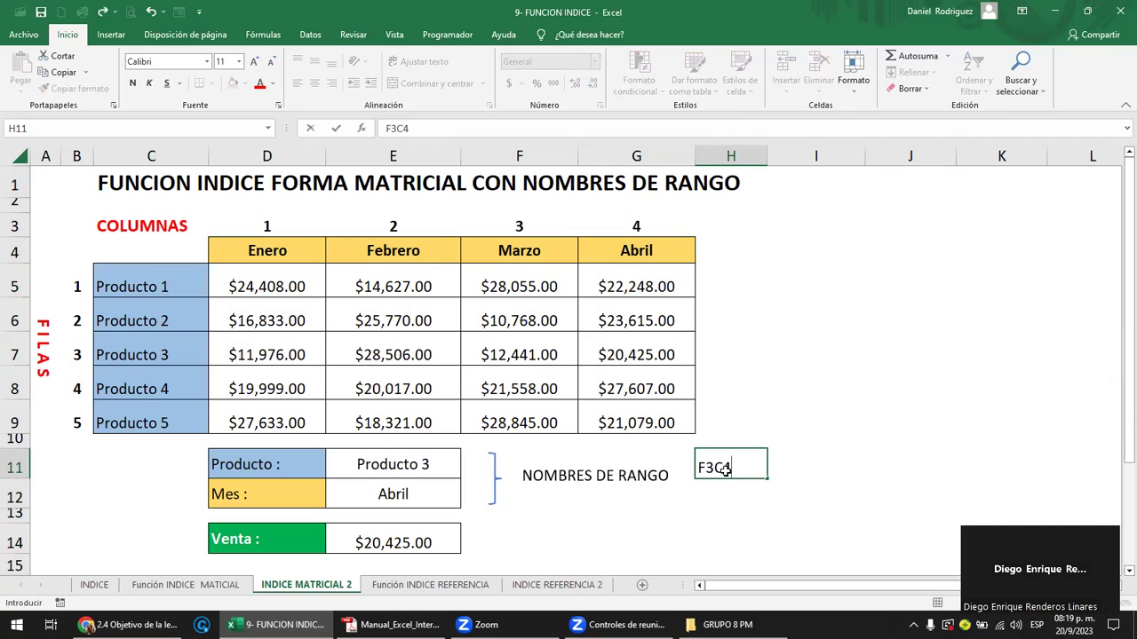
key(Return)
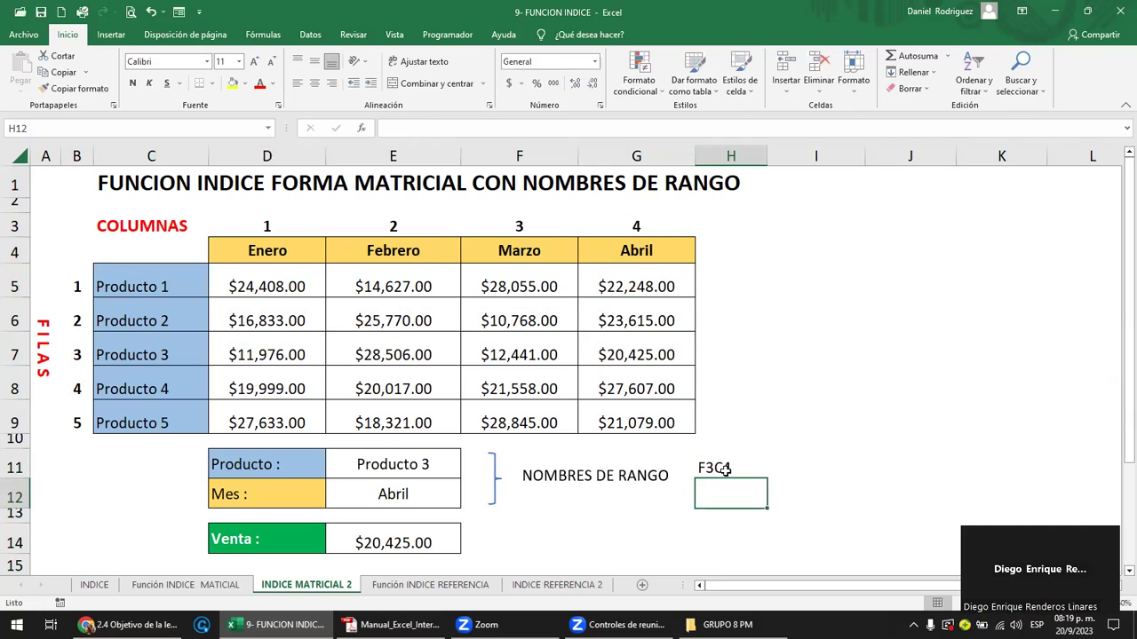
click(716, 464)
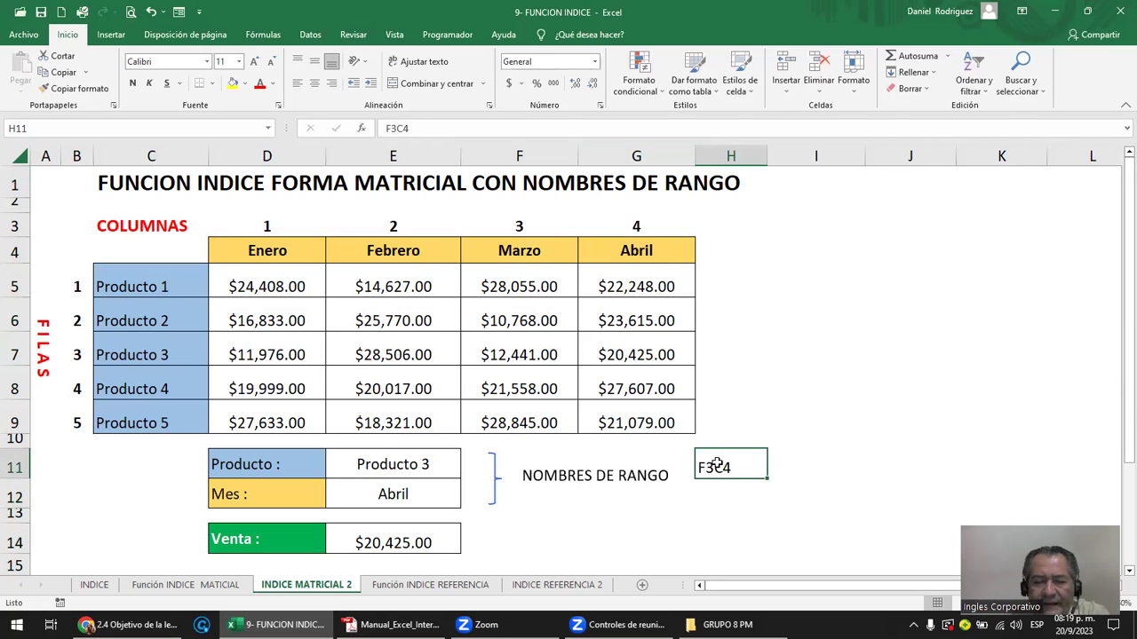
Begin an =INDICE( formula in H14.
click(716, 533)
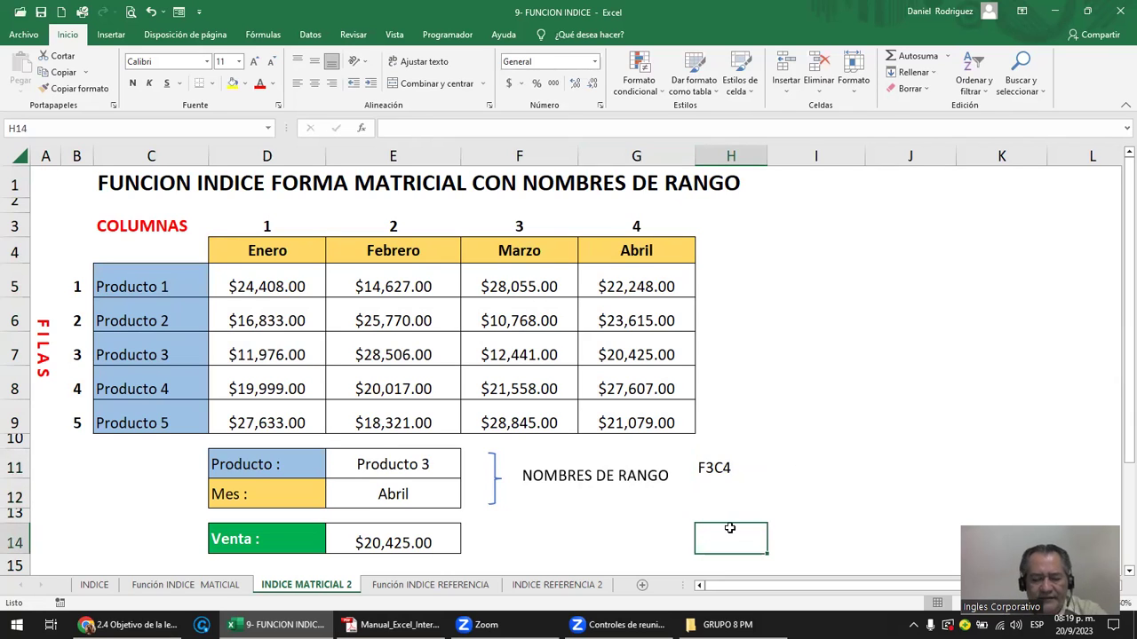
key(Up)
text(=)
key(Escape)
click(729, 527)
text(=INDICE()
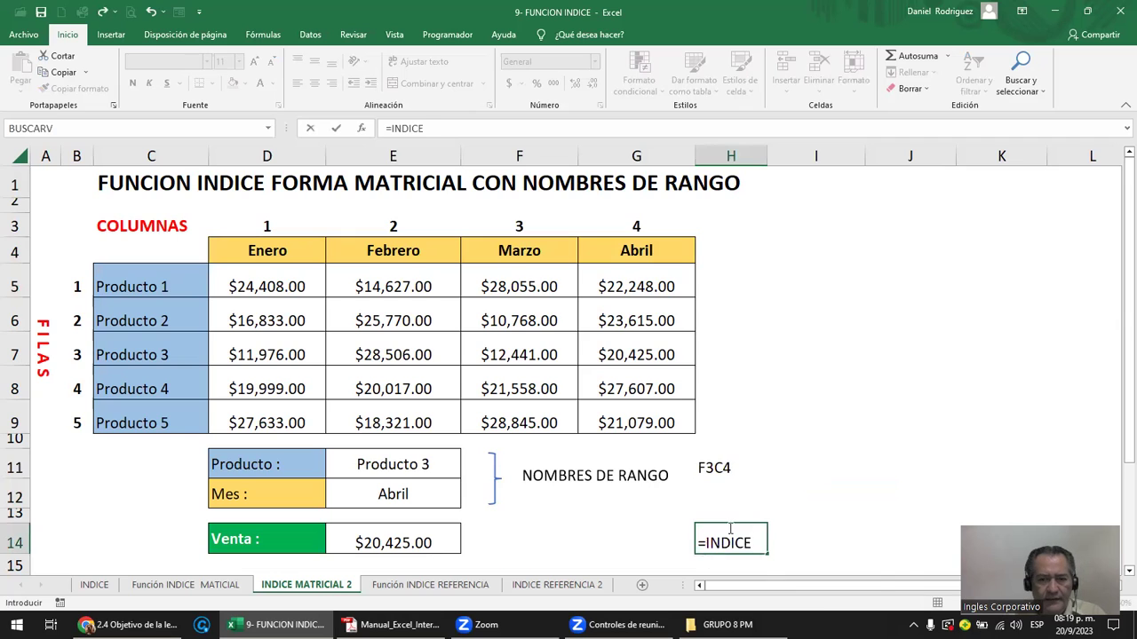
Complete =INDICE(D5:G9;3;4) in H14, returning 20425, and compare it with E14.
drag(259, 286, 602, 411)
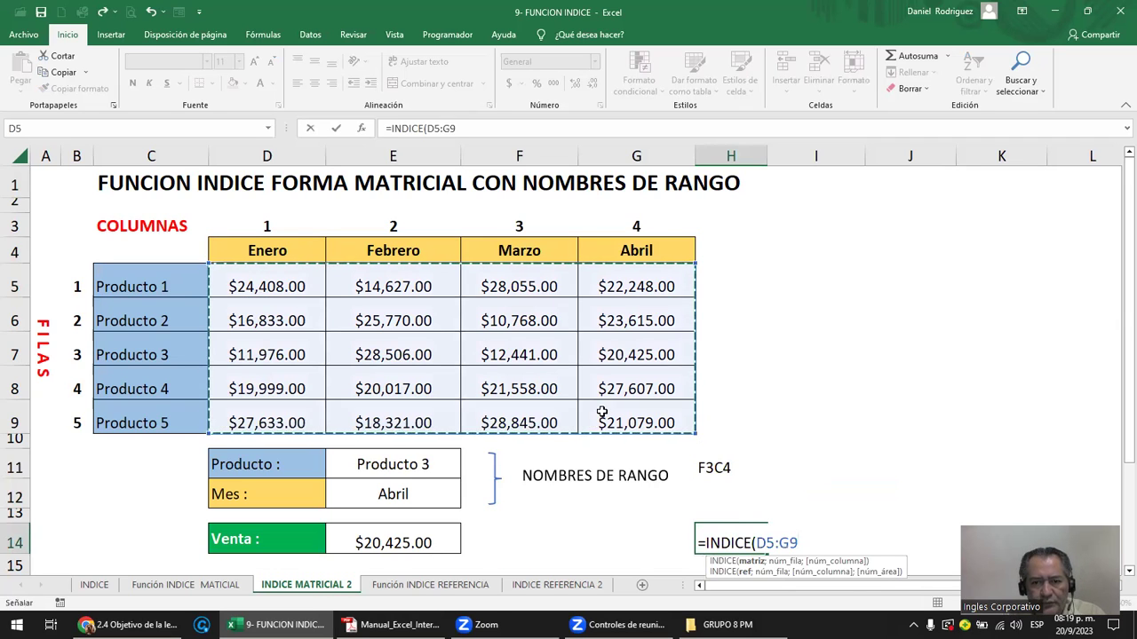
text(;3)
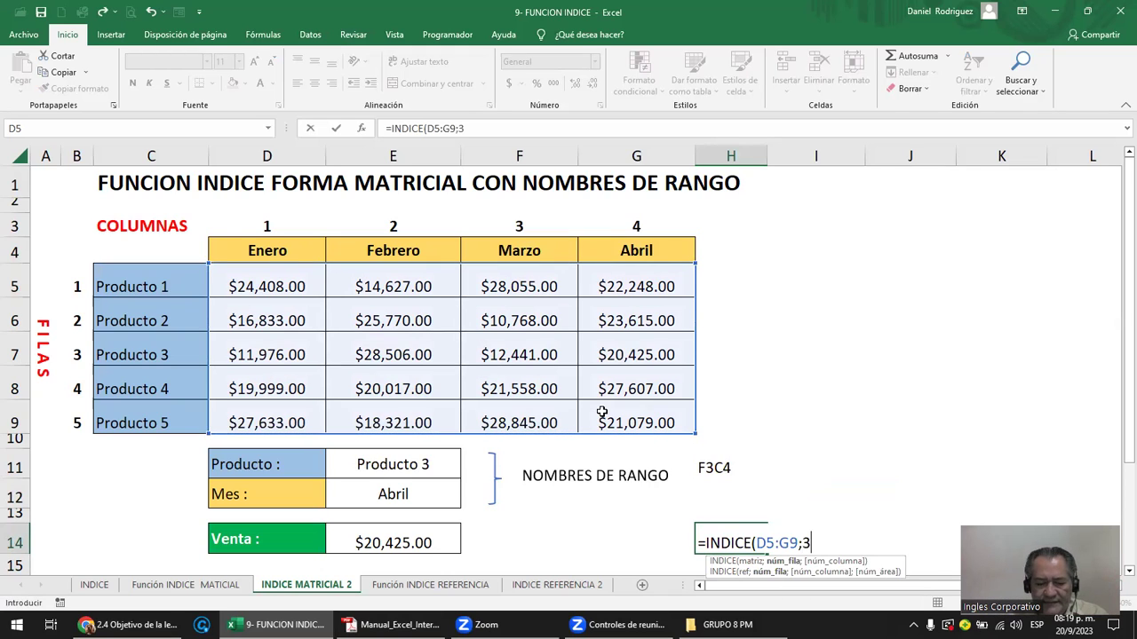
text(;4)
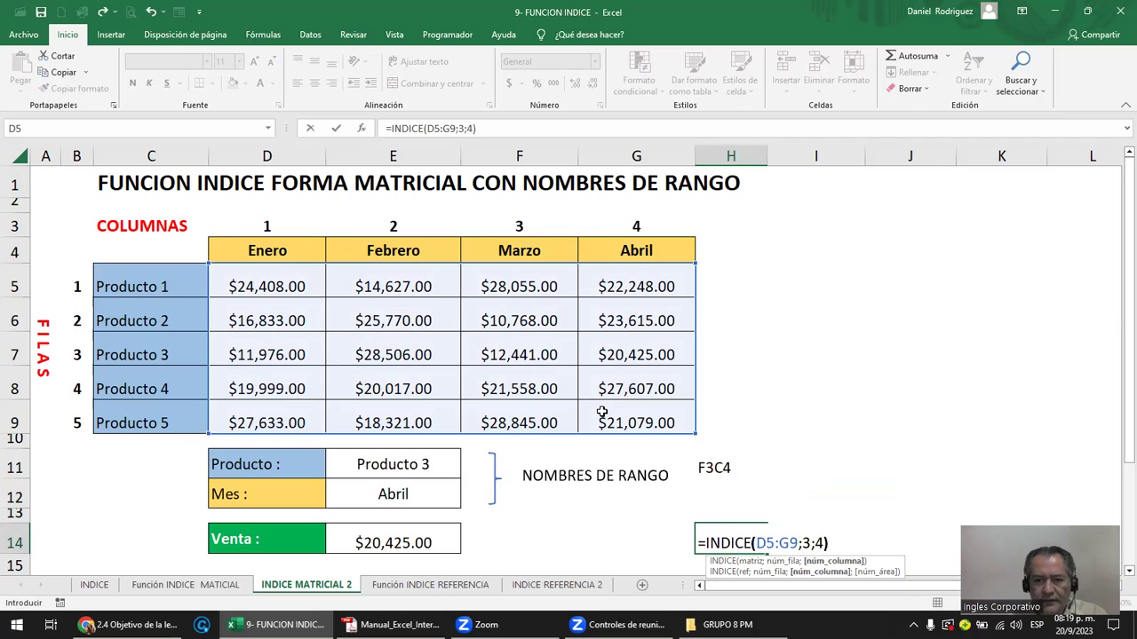
key(Return)
key(Up)
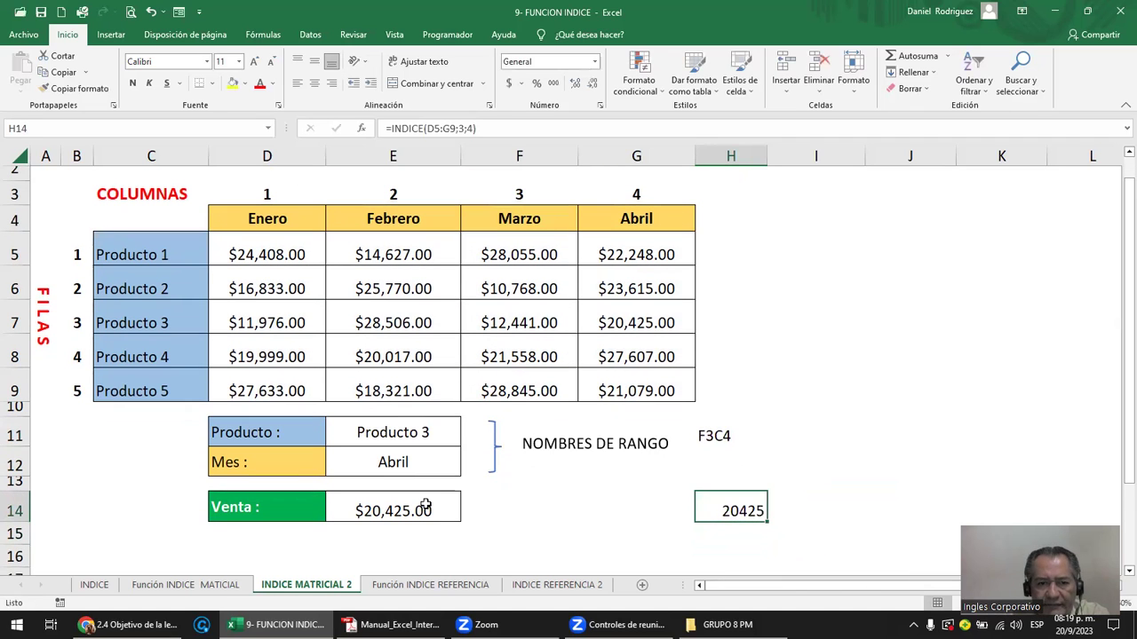
click(424, 506)
click(746, 509)
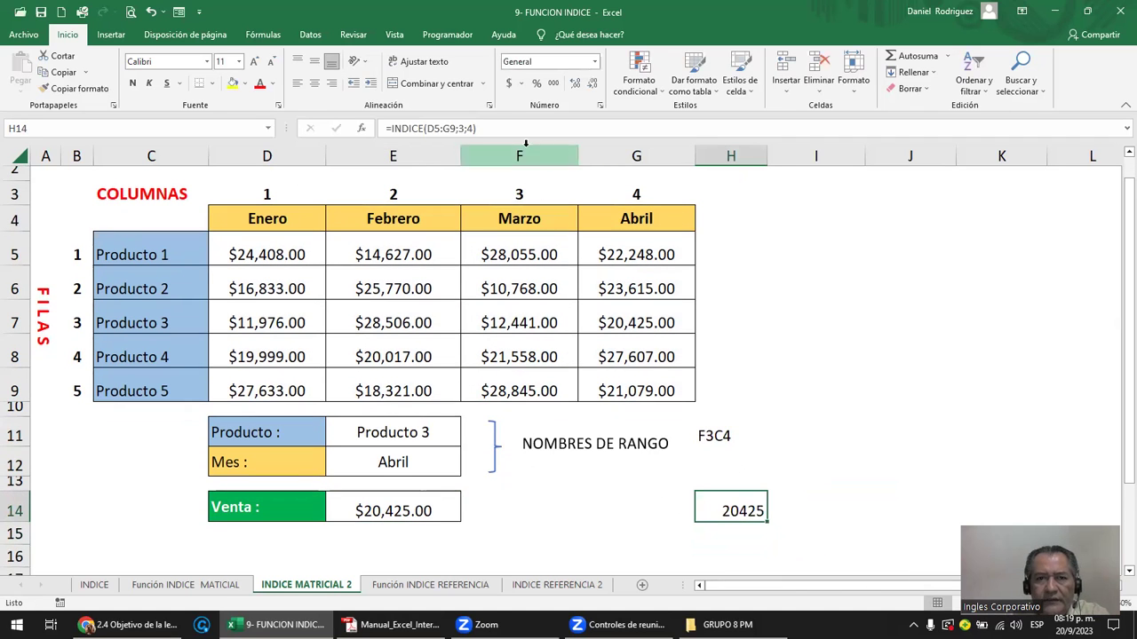
Format H14 as Moneda, widen column H, and center H11:H14.
click(594, 62)
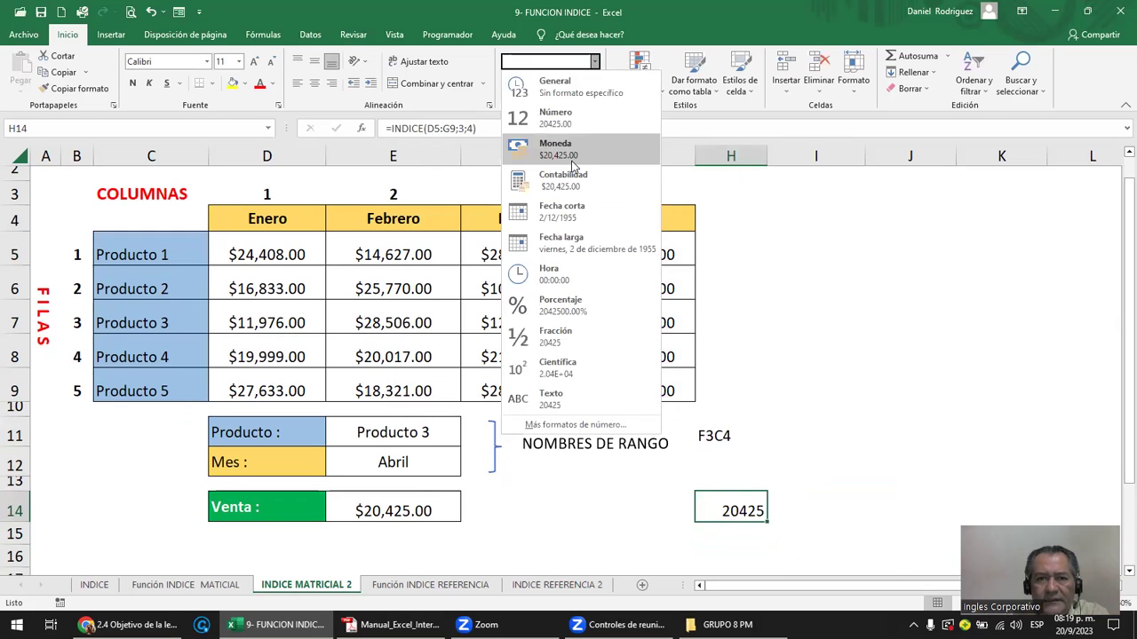
click(568, 149)
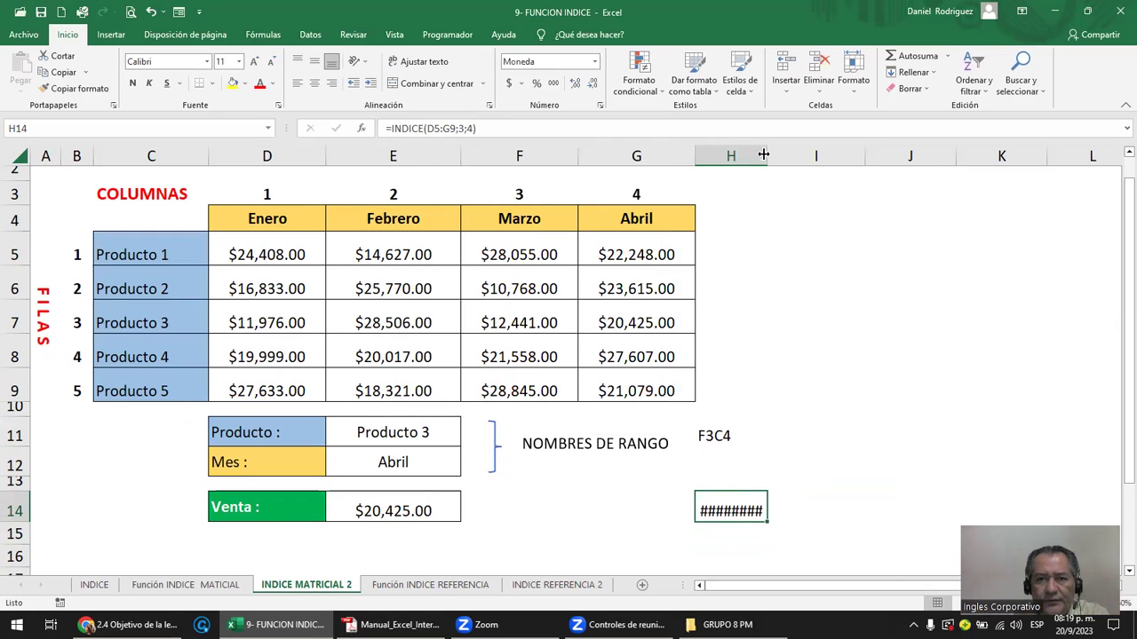
drag(768, 157, 790, 157)
drag(716, 436, 728, 506)
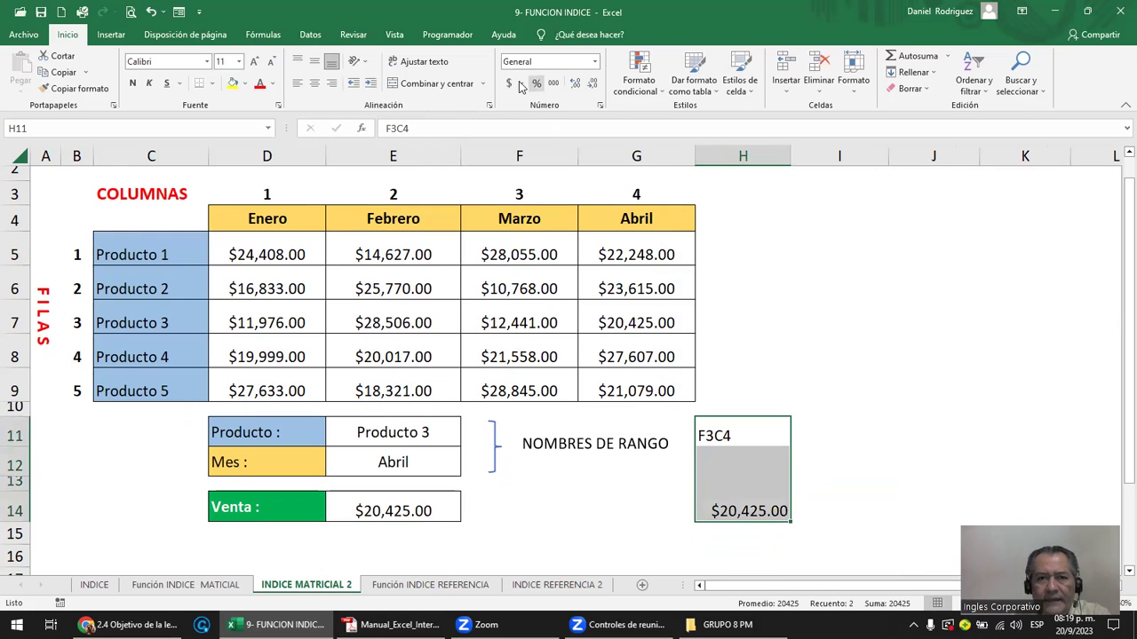
click(315, 82)
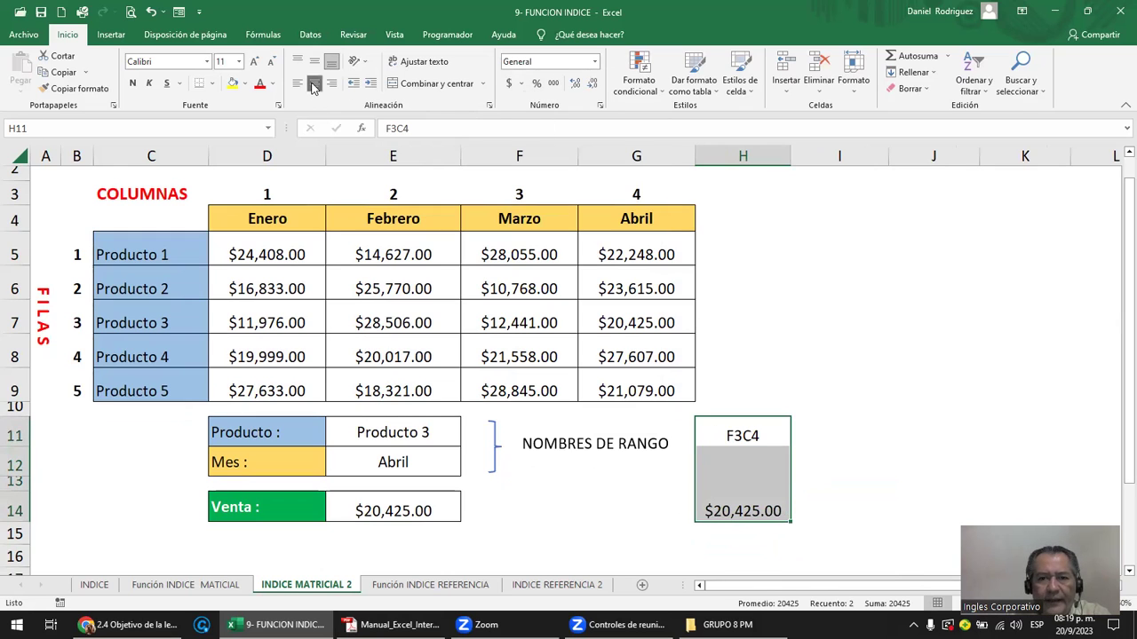
click(385, 436)
double_click(734, 511)
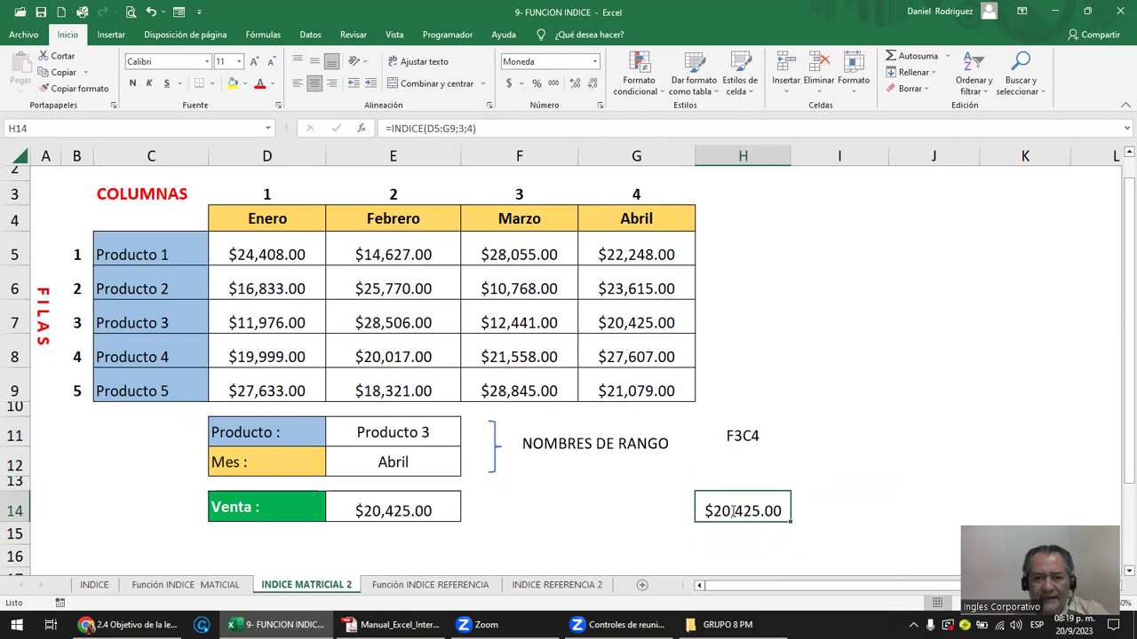
click(734, 435)
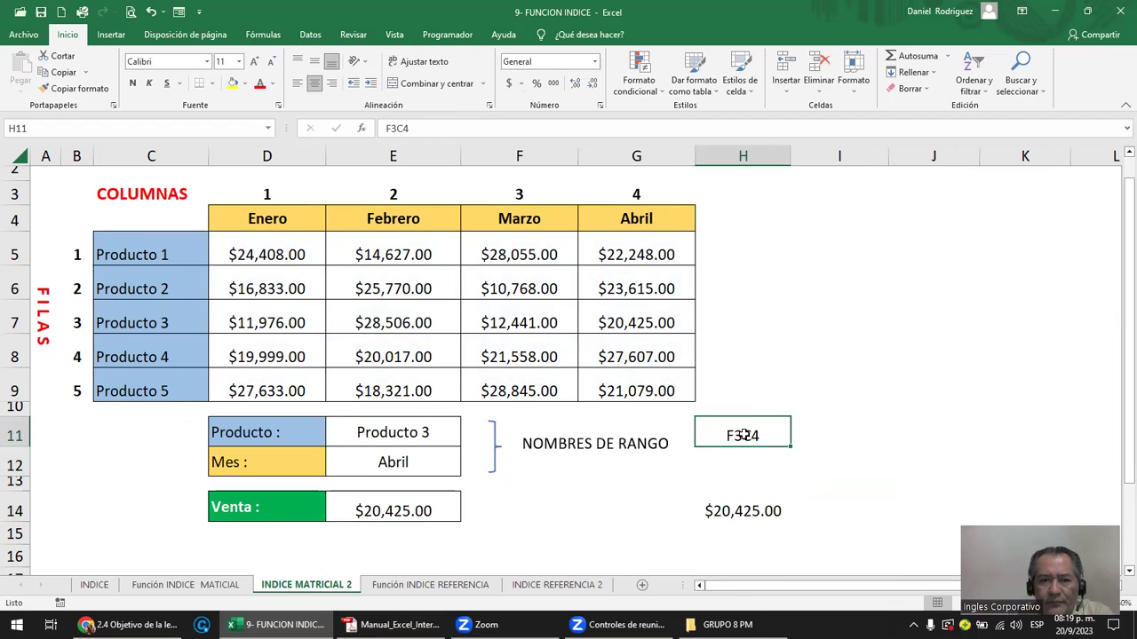
double_click(744, 435)
drag(743, 435, 701, 436)
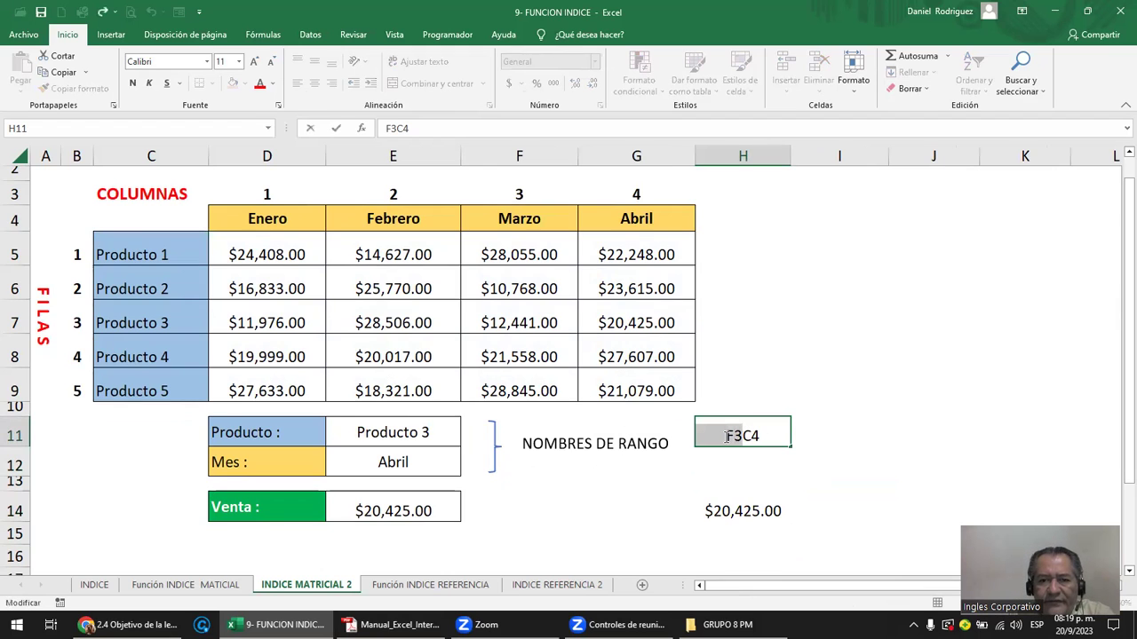
click(253, 432)
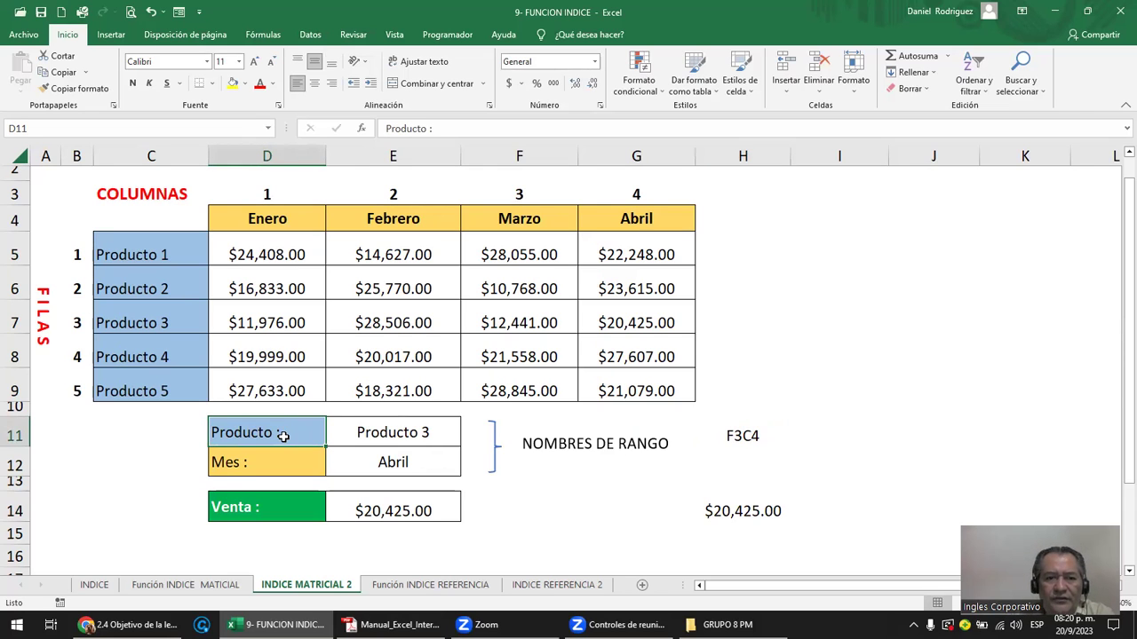
click(390, 433)
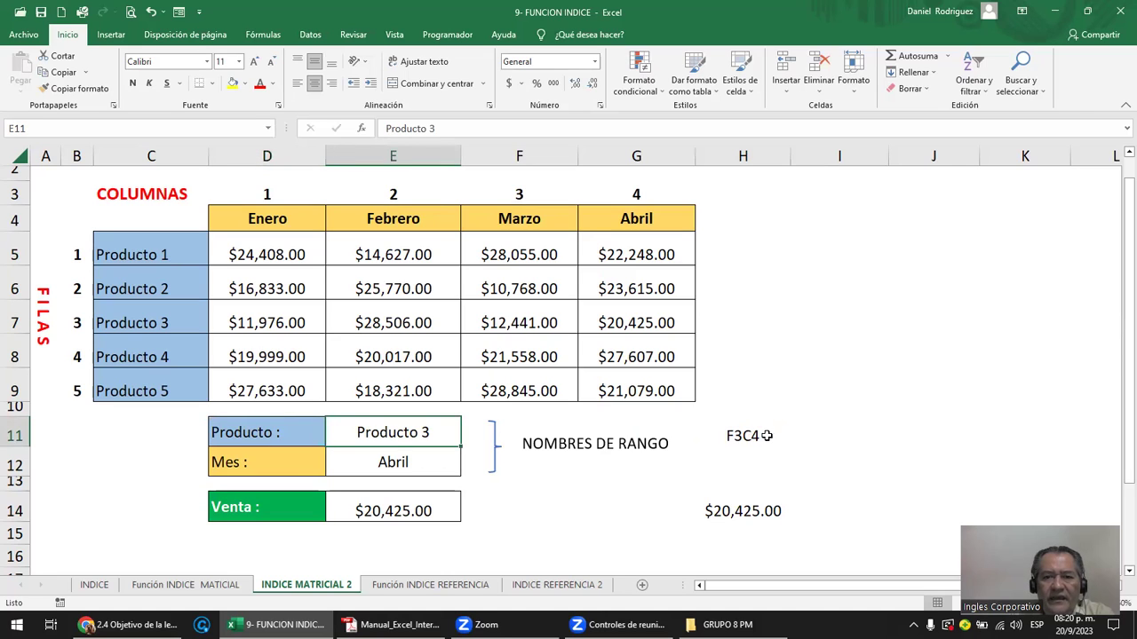
click(260, 466)
click(394, 463)
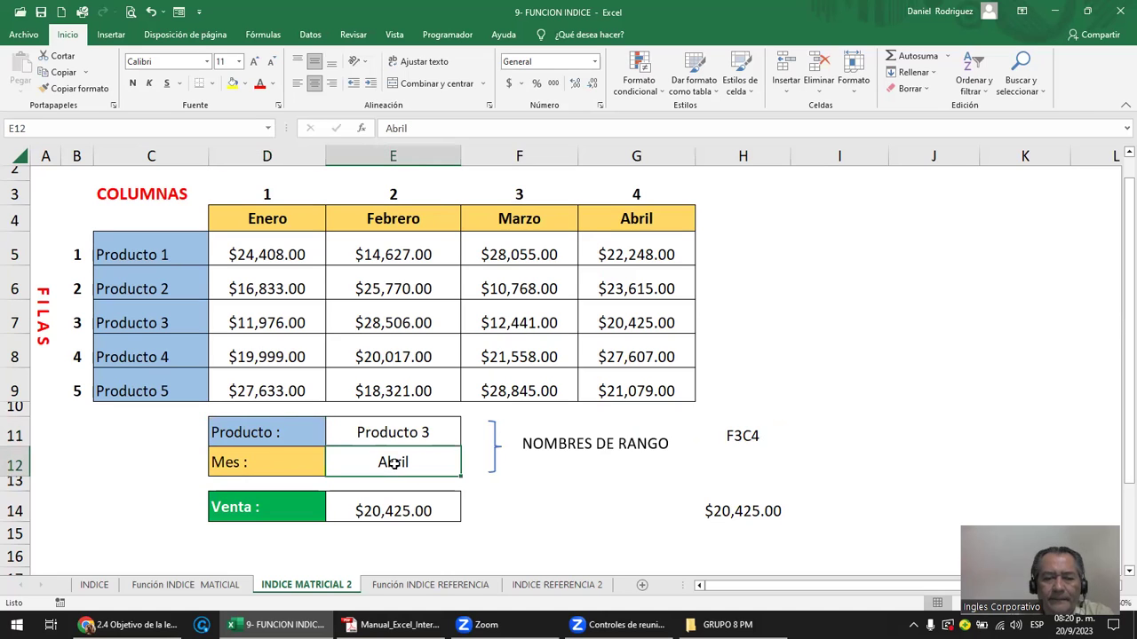
click(385, 433)
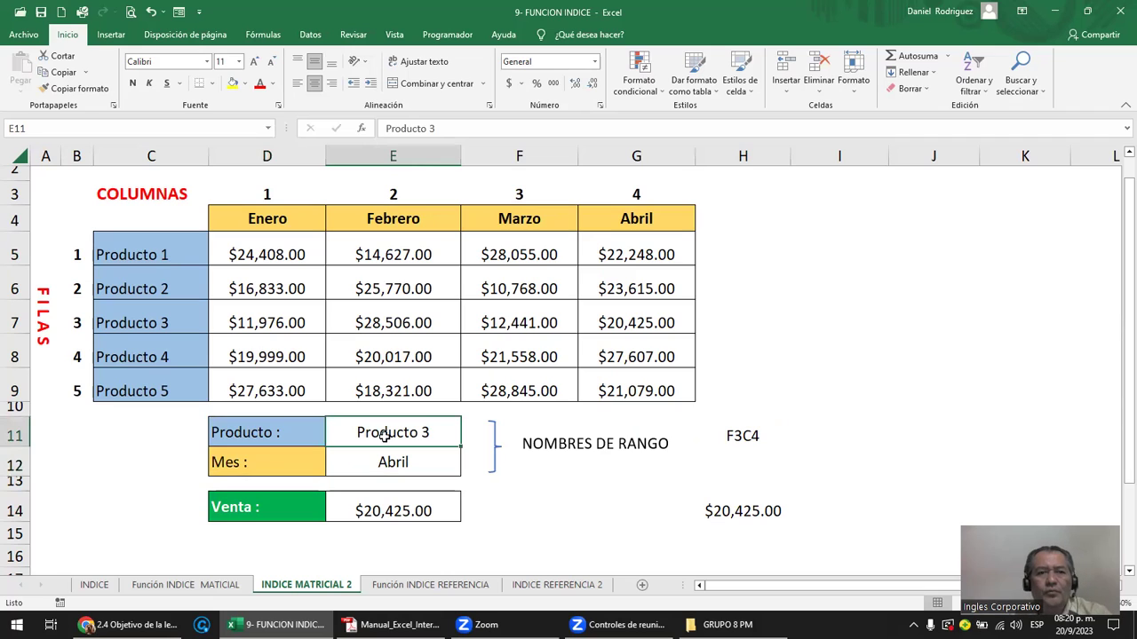
Check the PRODUCTOS named range covering the product names C5:C9.
click(154, 248)
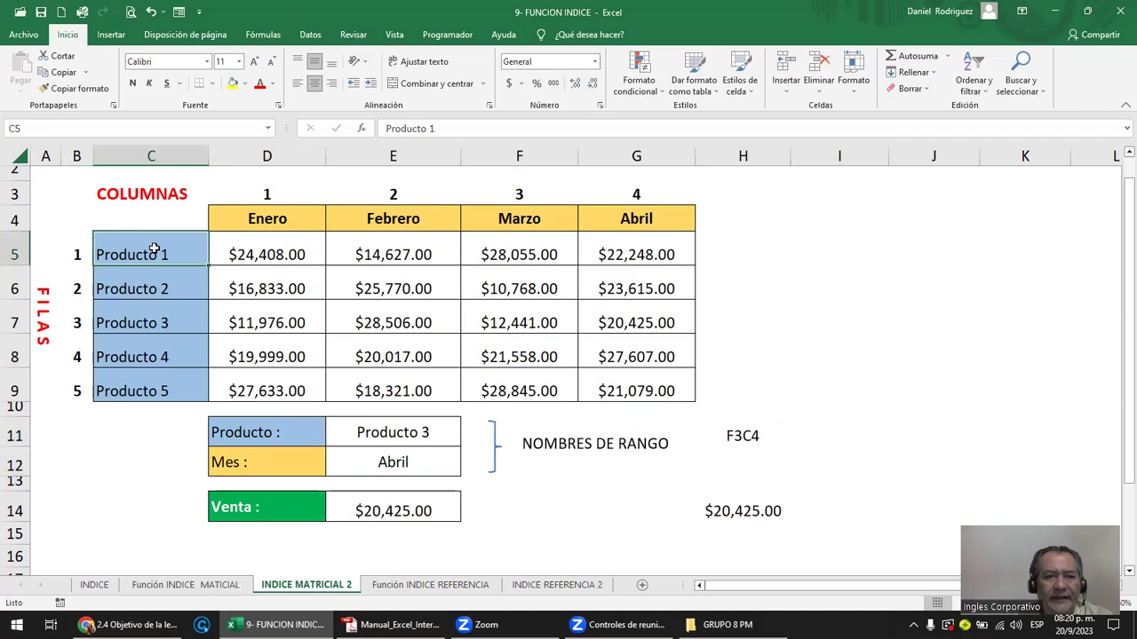
drag(154, 248, 148, 378)
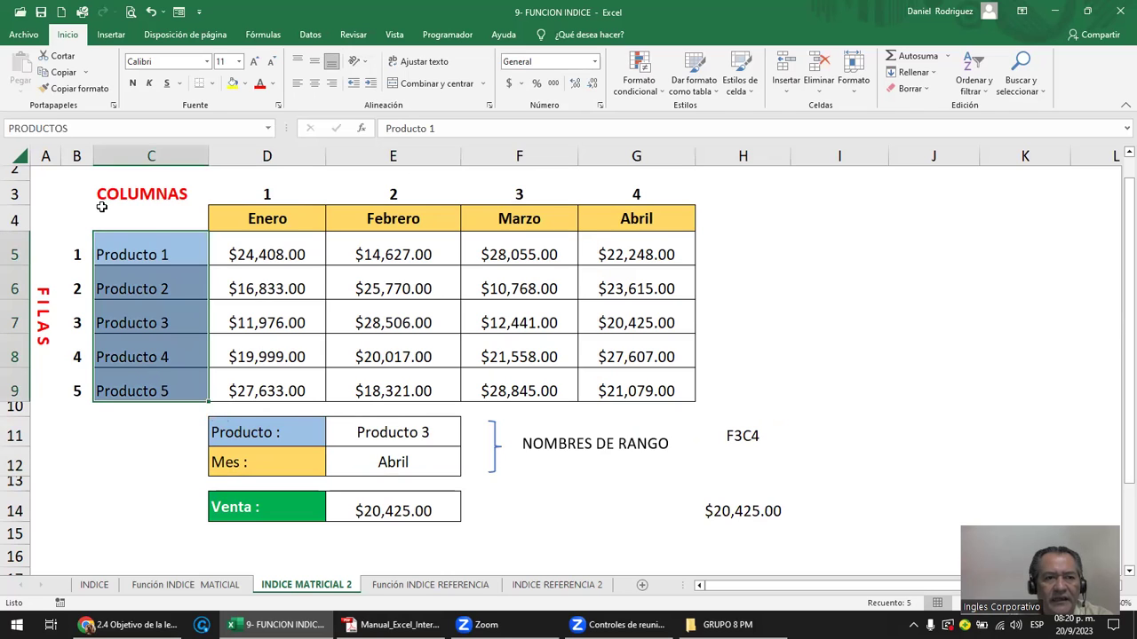
click(82, 128)
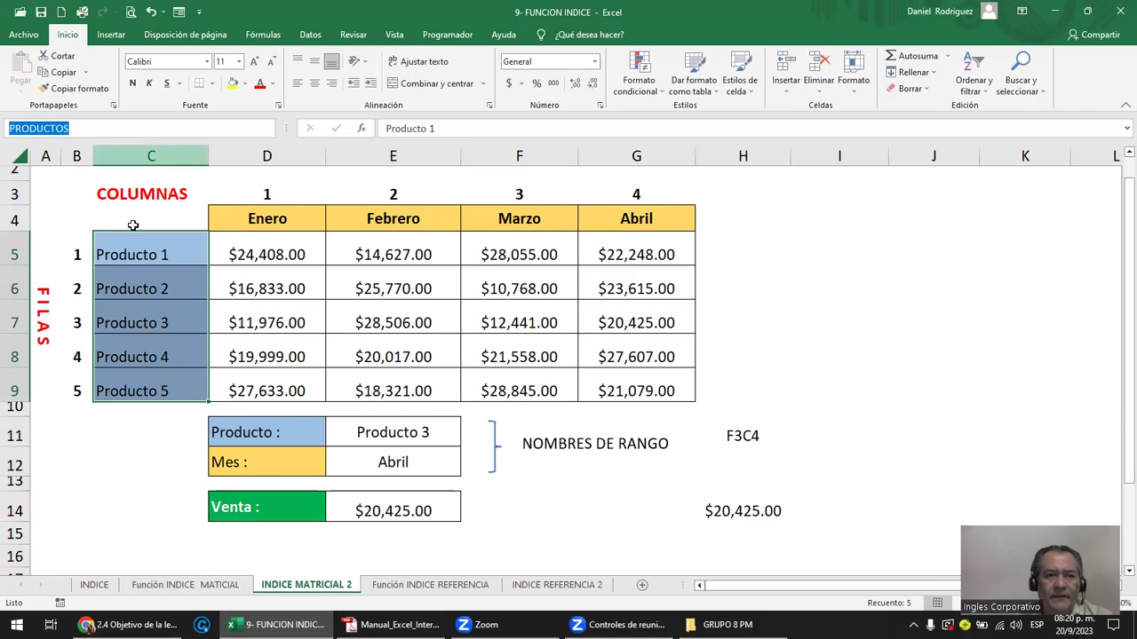
click(80, 208)
click(267, 134)
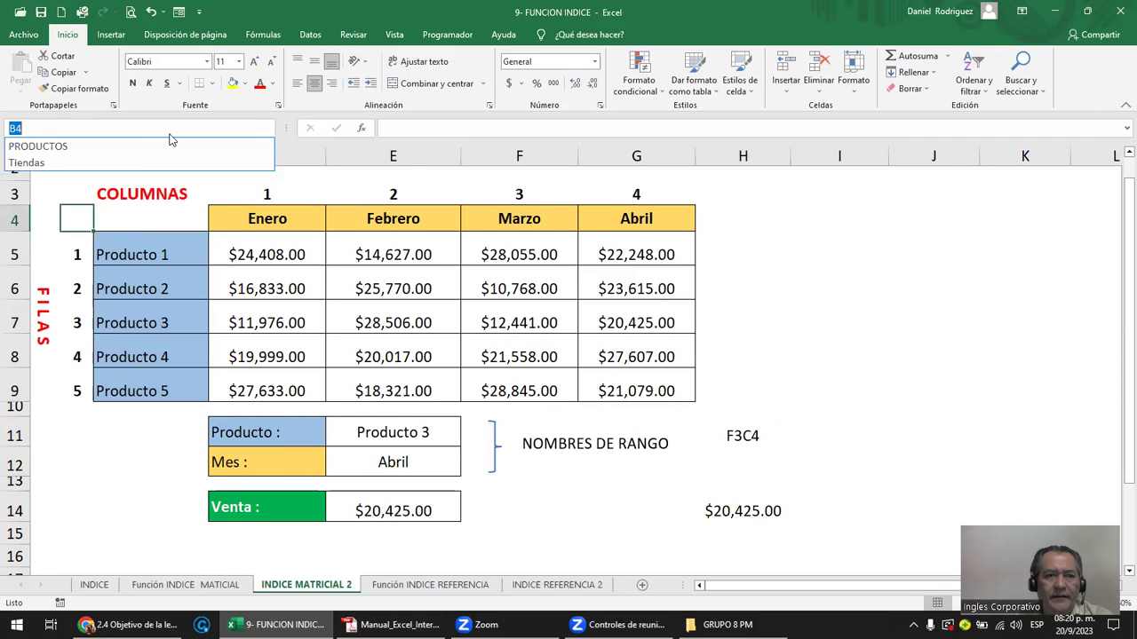
click(135, 143)
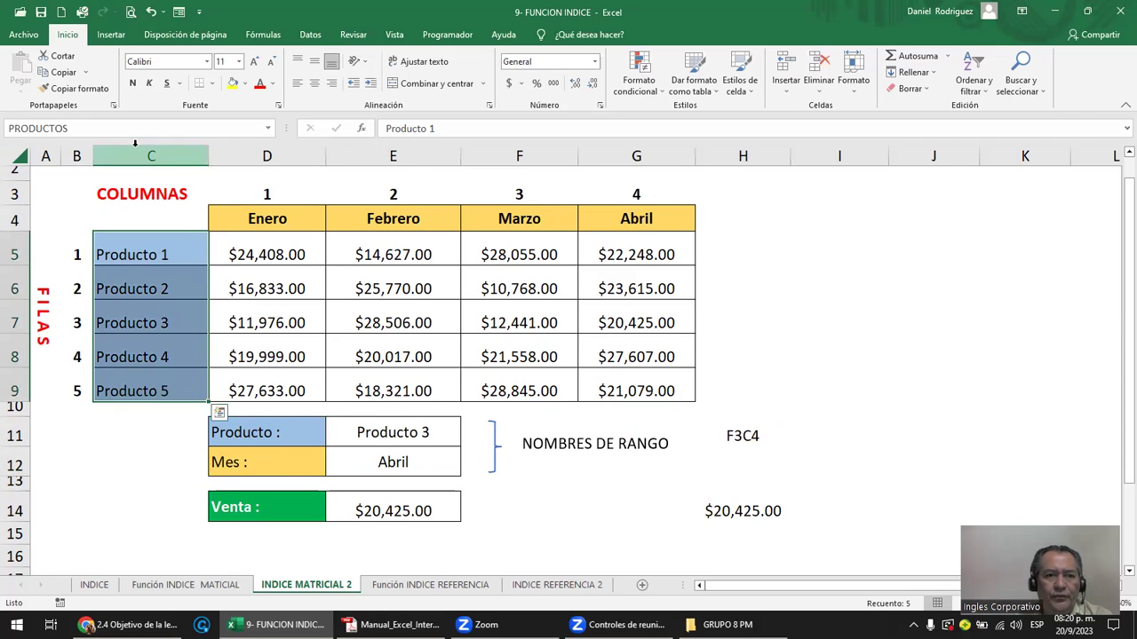
click(171, 251)
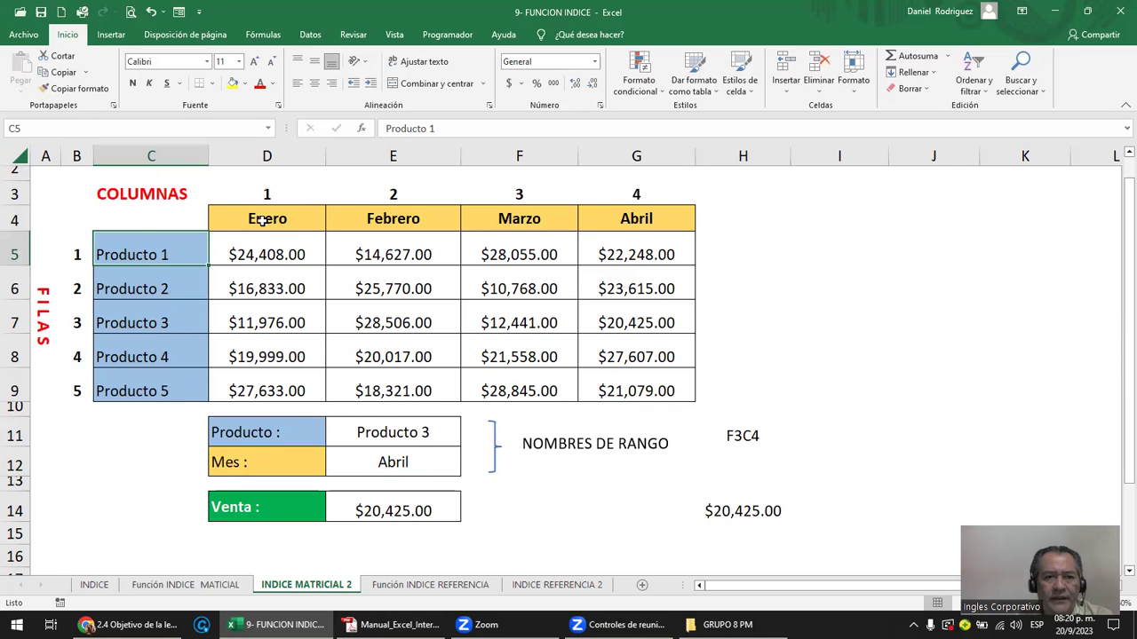
Name the month headers D4:G4 MESES in the Name Box.
drag(271, 219, 625, 219)
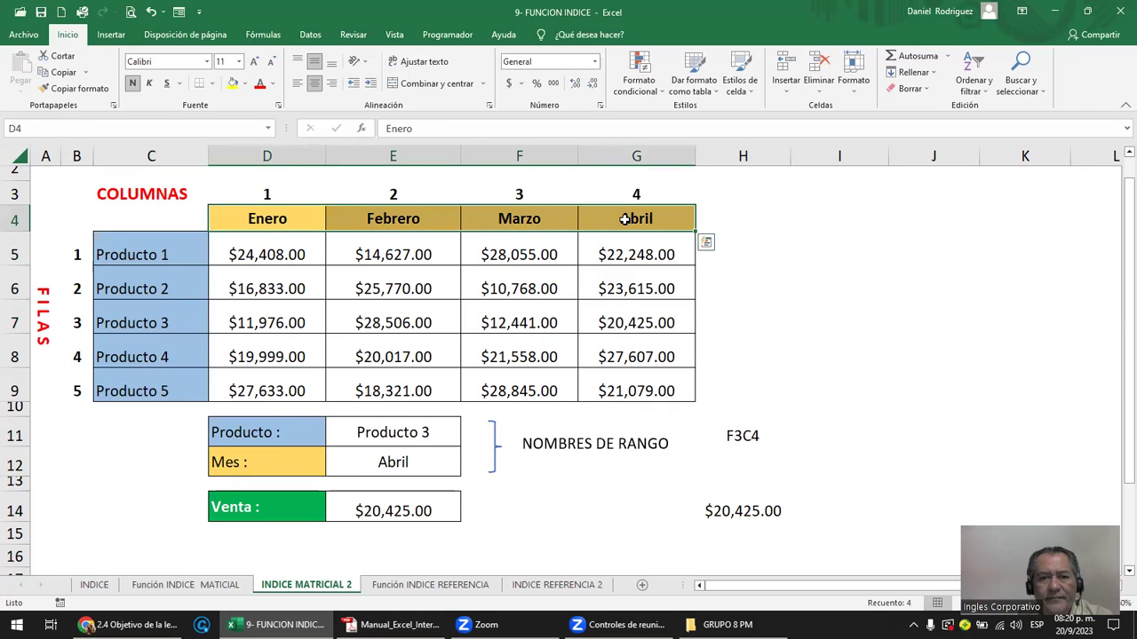
click(205, 132)
text(MESES)
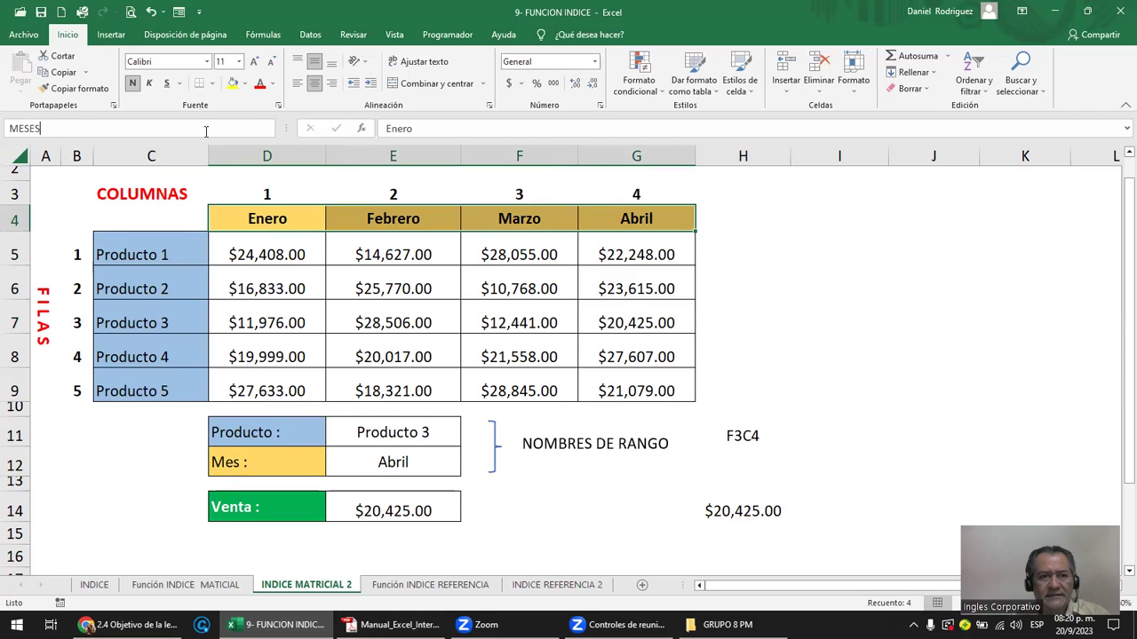
key(Return)
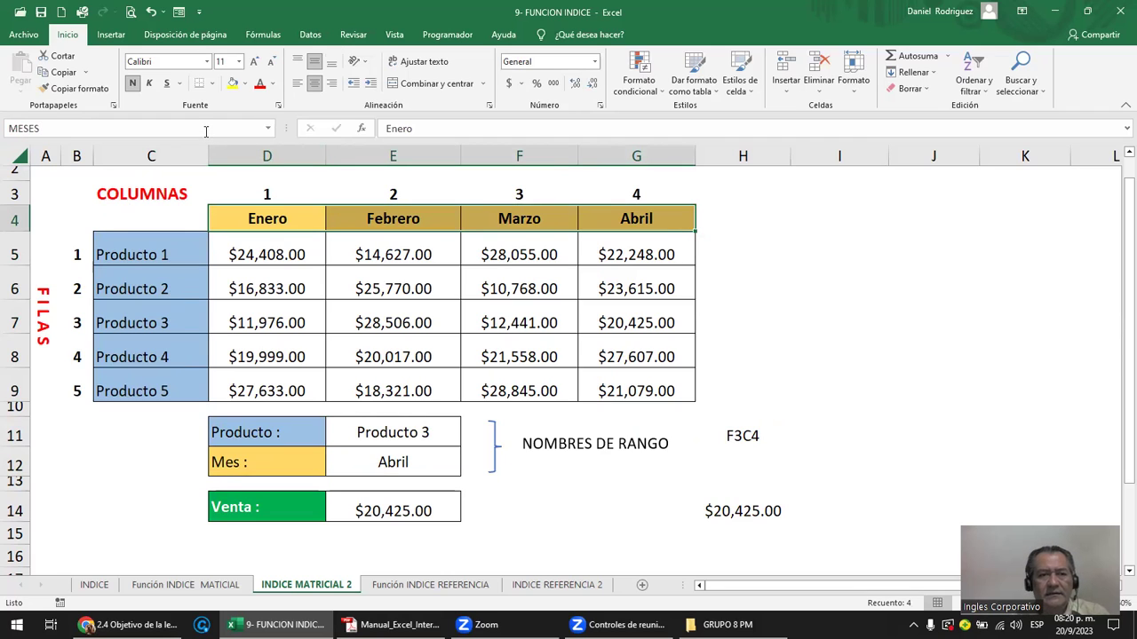
Verify the MESES and PRODUCTOS ranges from the Name Box list.
click(746, 242)
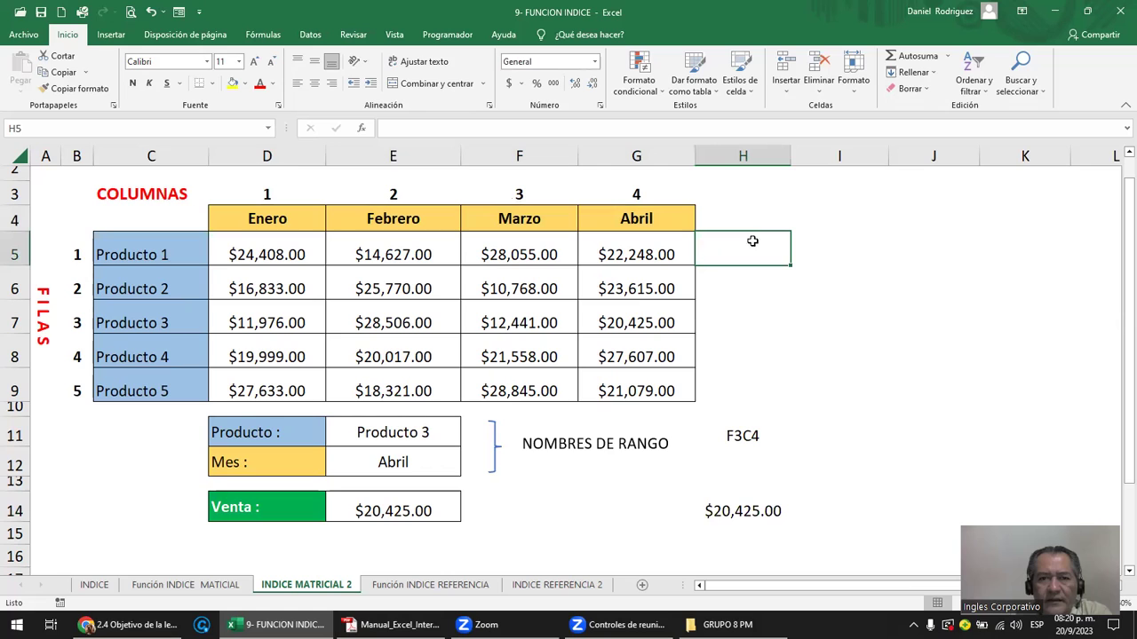
click(268, 128)
click(144, 146)
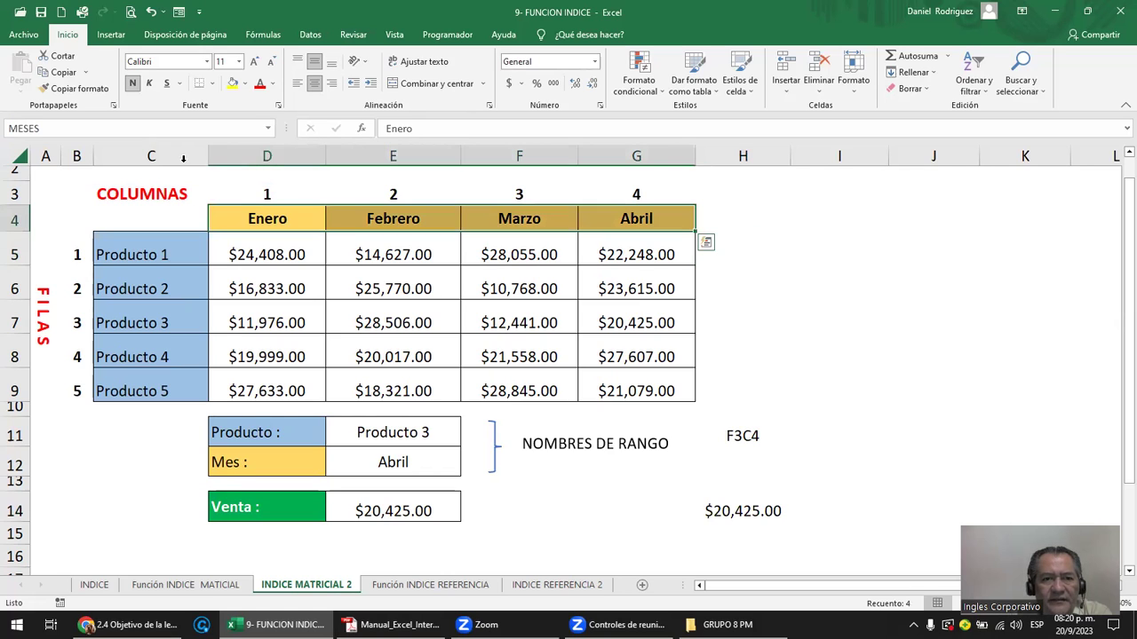
click(269, 128)
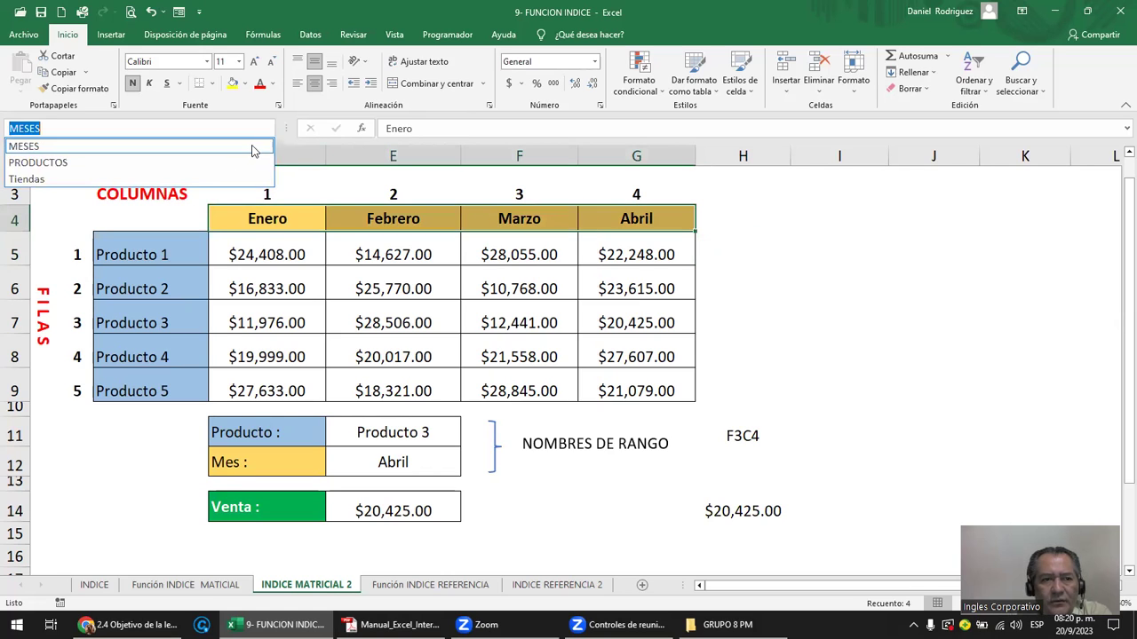
click(213, 163)
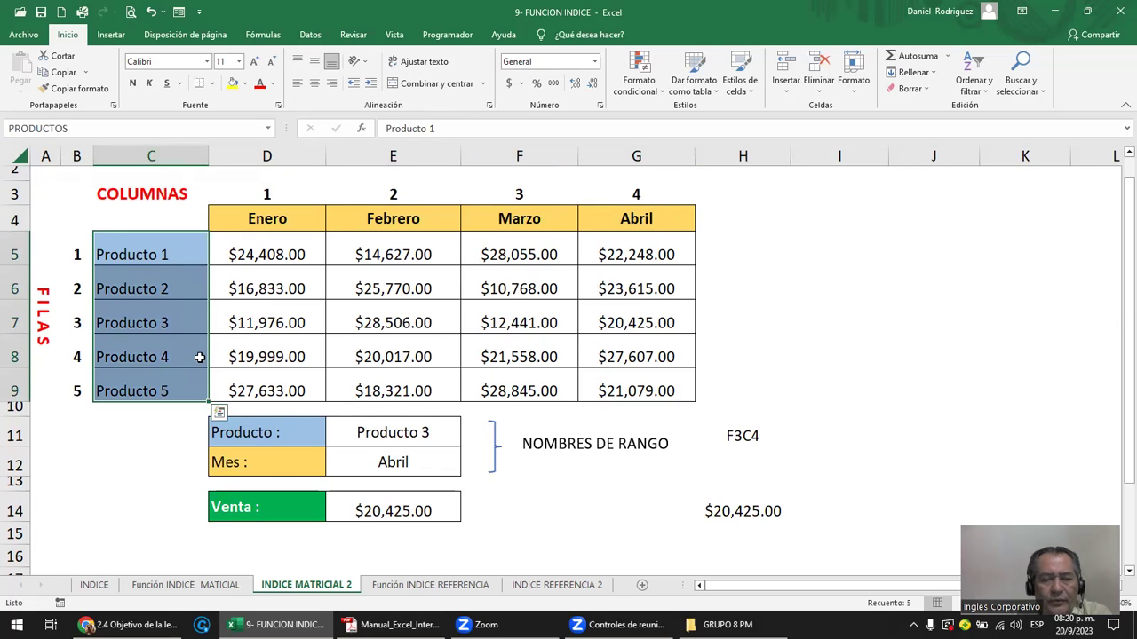
click(744, 289)
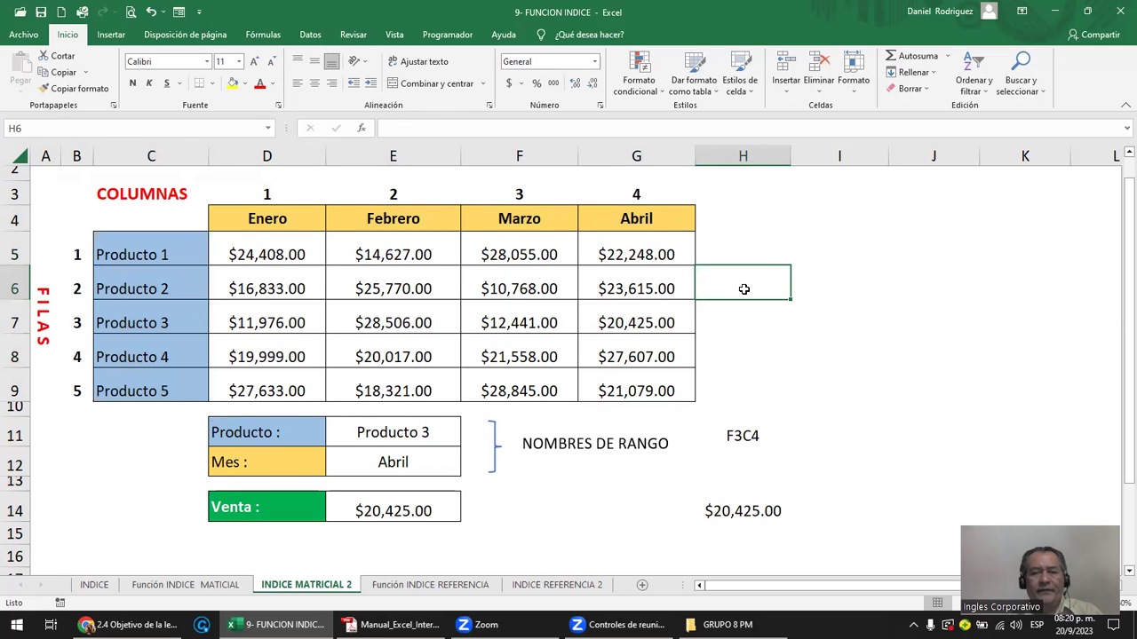
Clear E11:E12 and re-enter the inputs as PRODUCTO 3 and ABRIL.
click(413, 431)
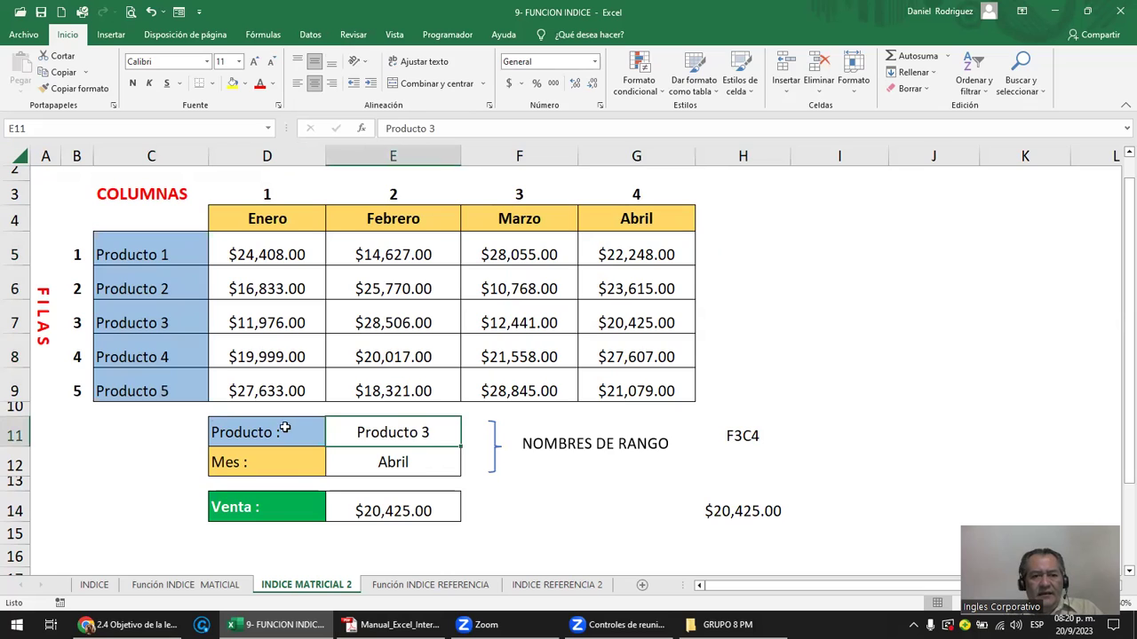
drag(393, 433, 394, 460)
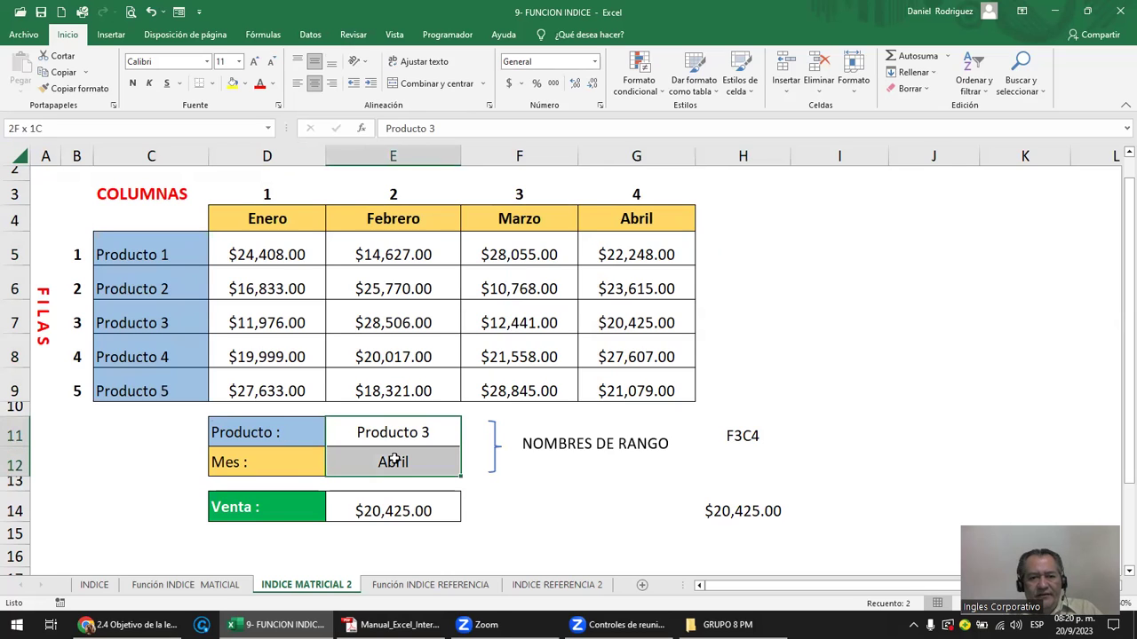
key(Delete)
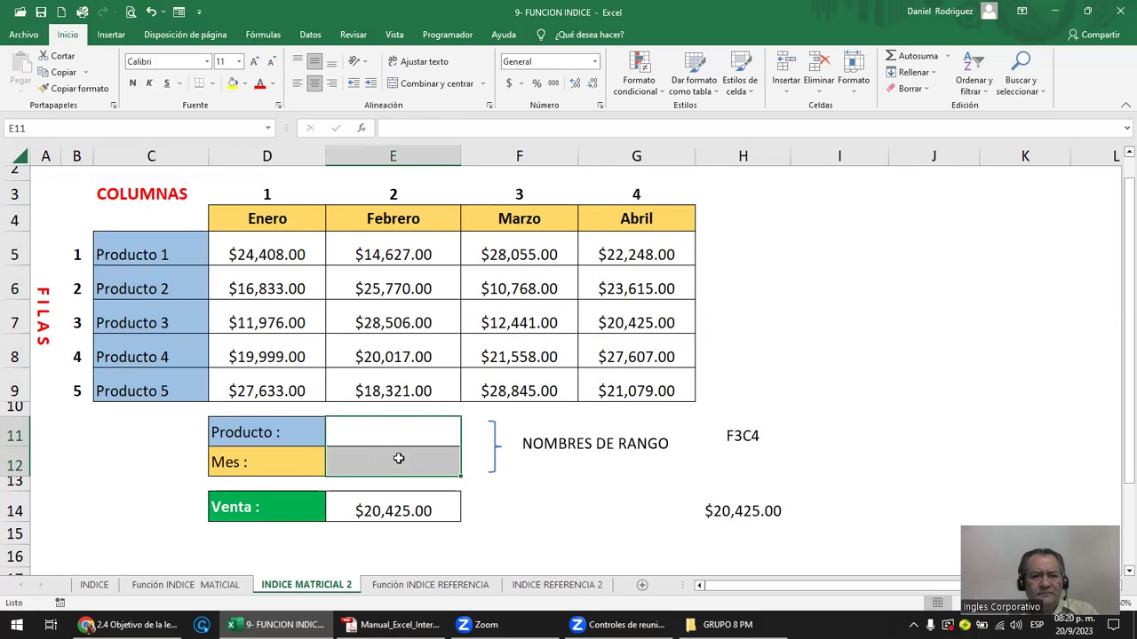
click(413, 500)
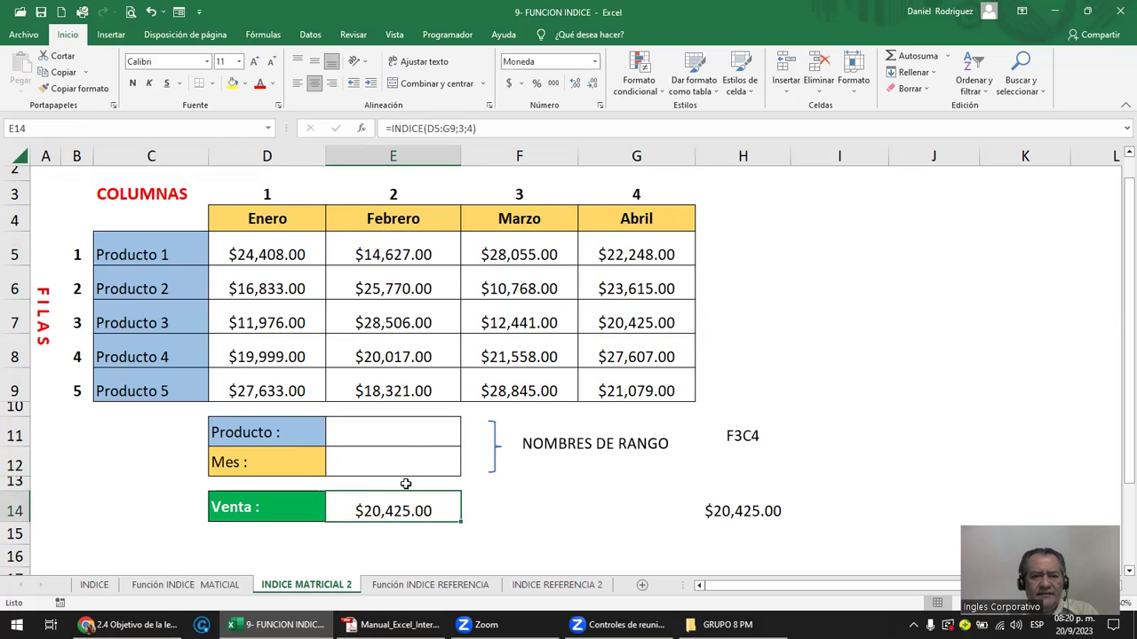
click(393, 434)
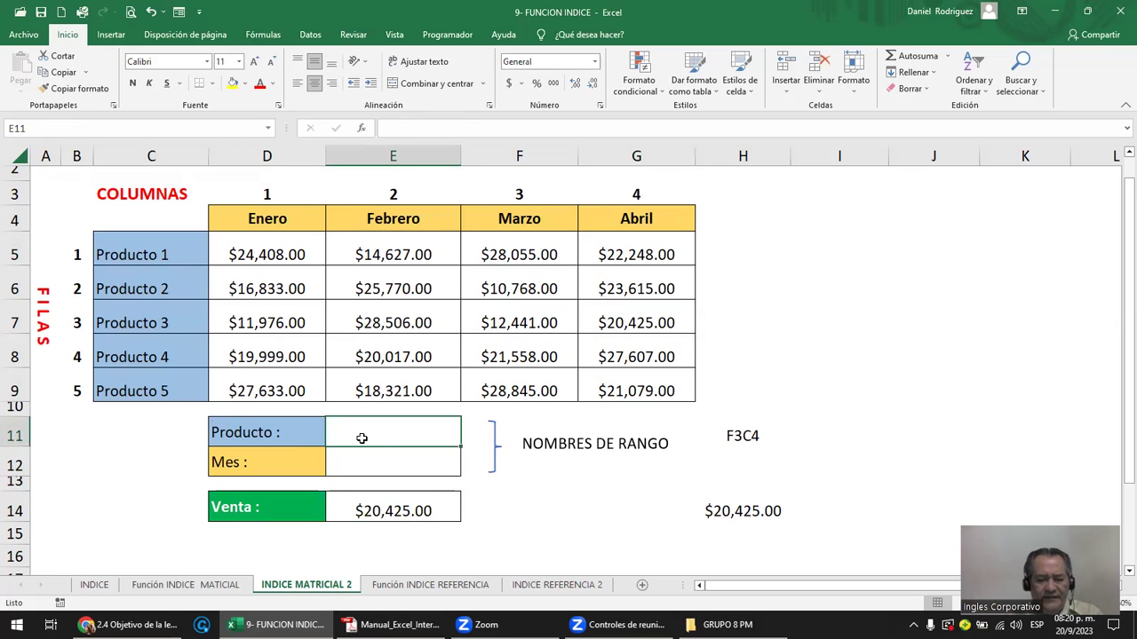
text(PRODUCTO 3)
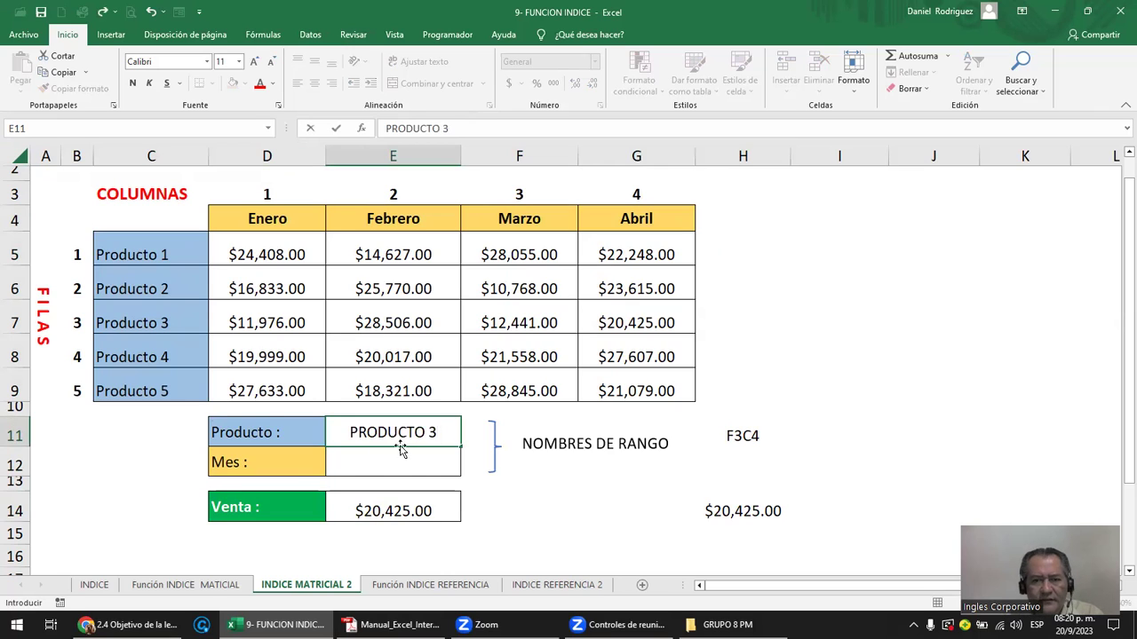
key(Return)
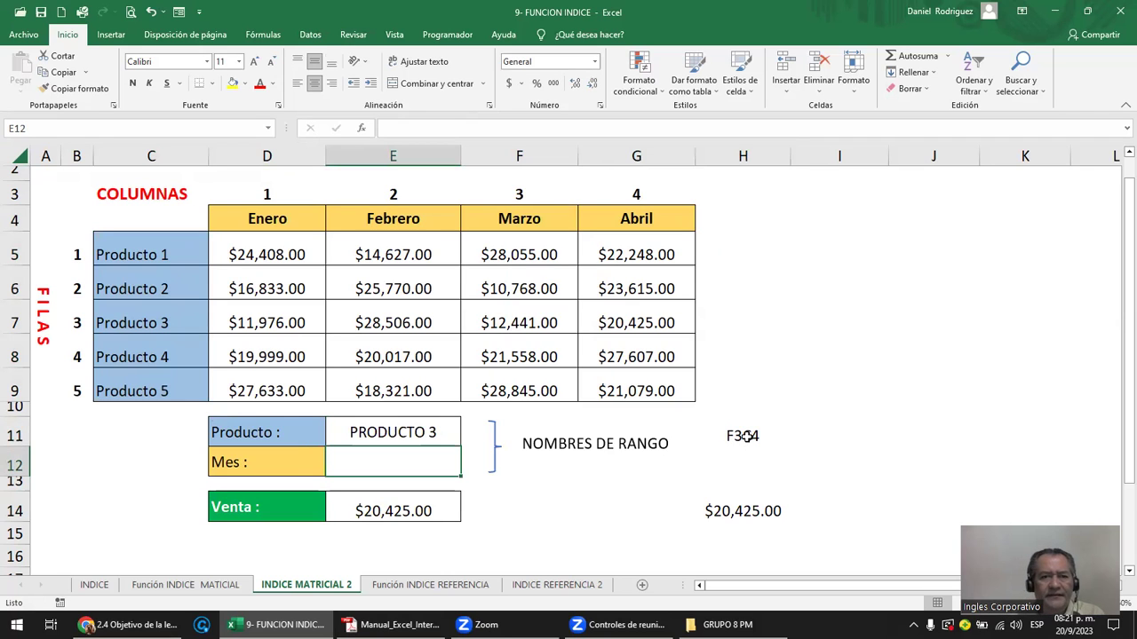
text(ABRIL)
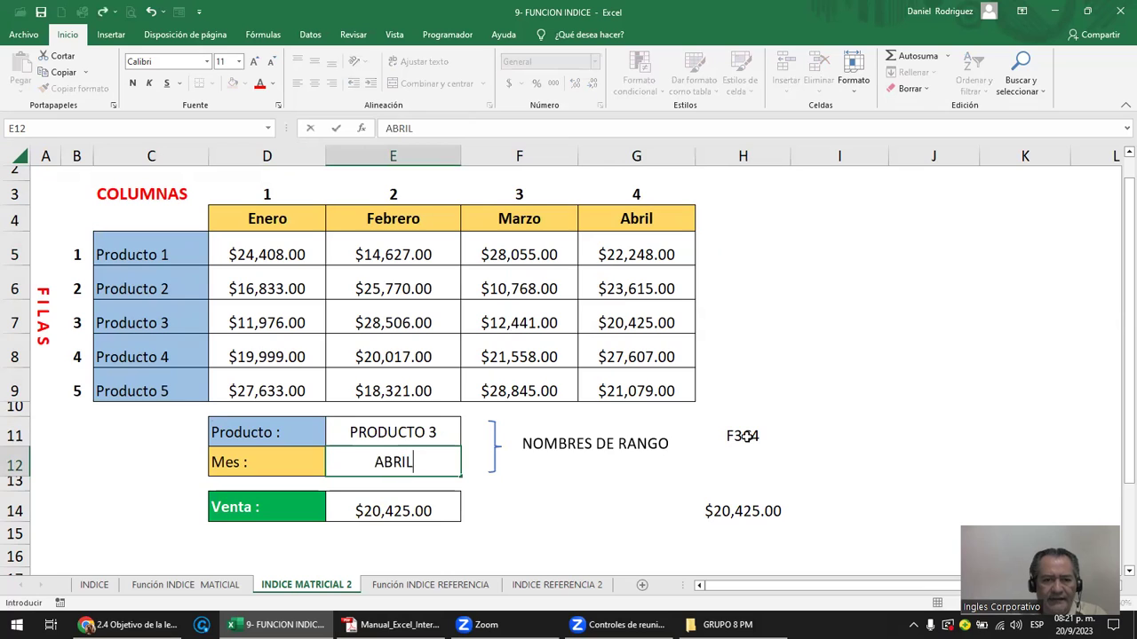
key(Return)
key(Return)
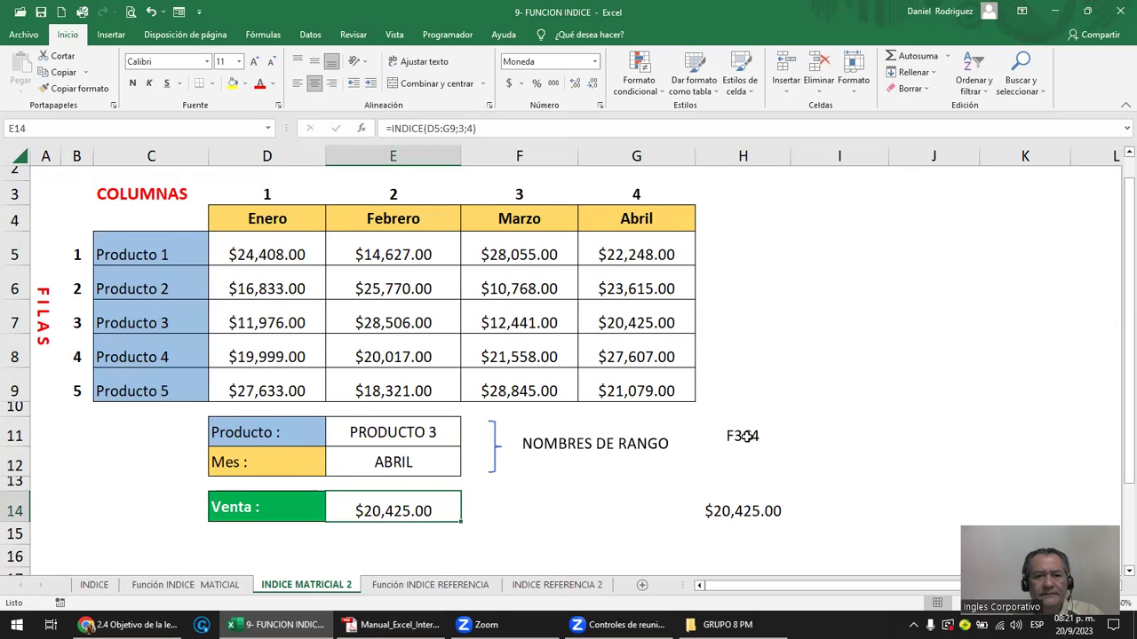
Delete the old E14 formula and start =INDICE(D5:G9; with the sales values as array.
key(Delete)
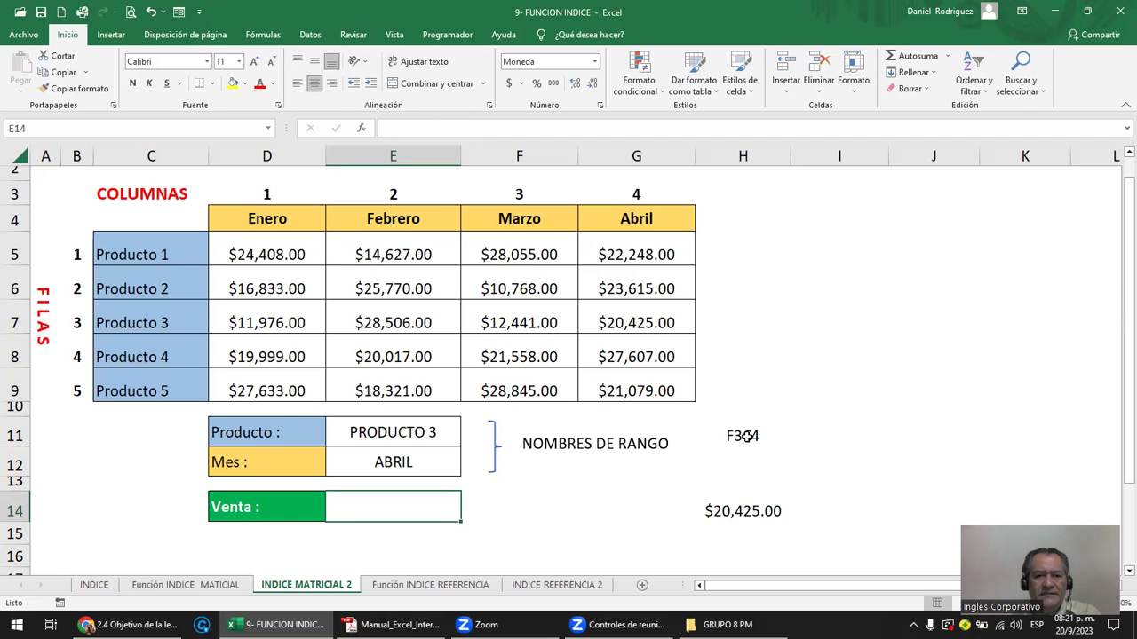
text(=)
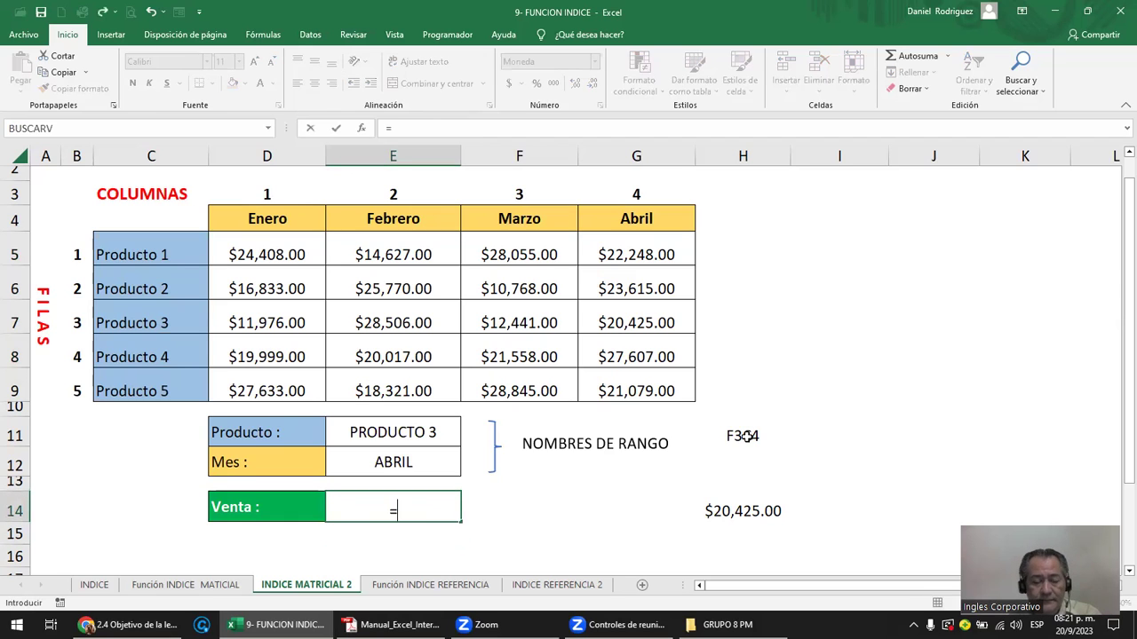
text(IN)
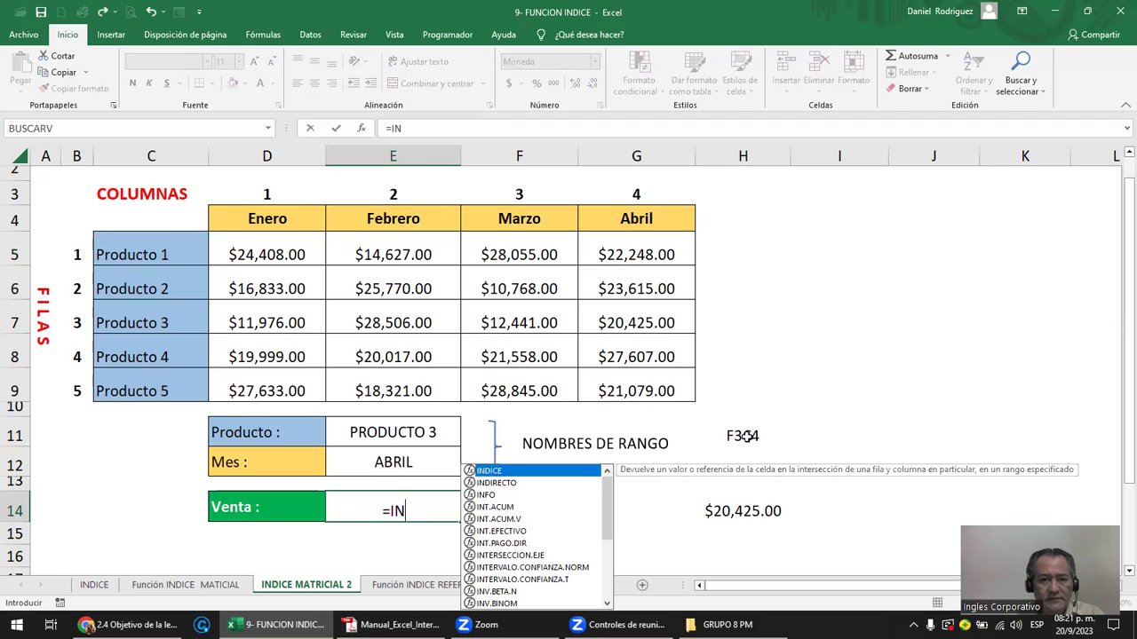
key(Tab)
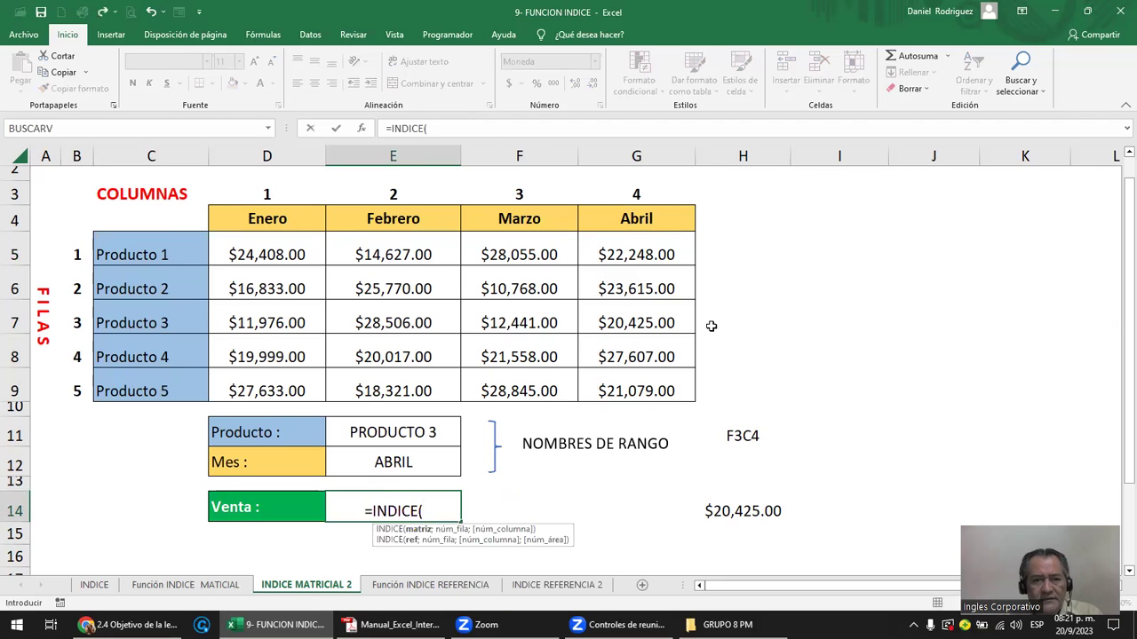
drag(256, 257, 608, 378)
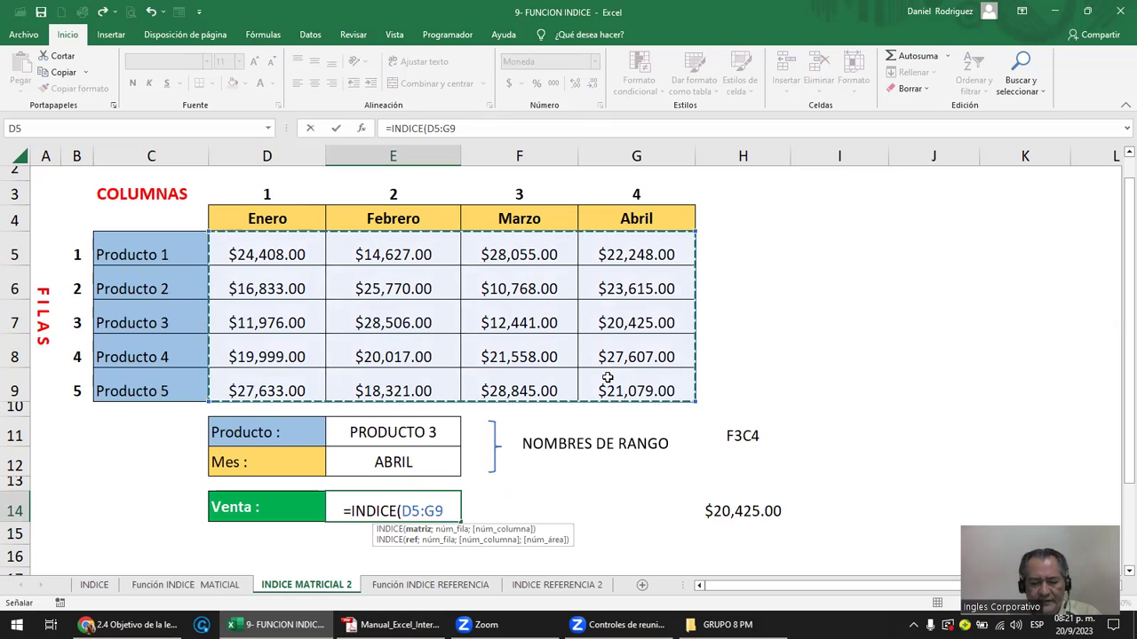
text(;)
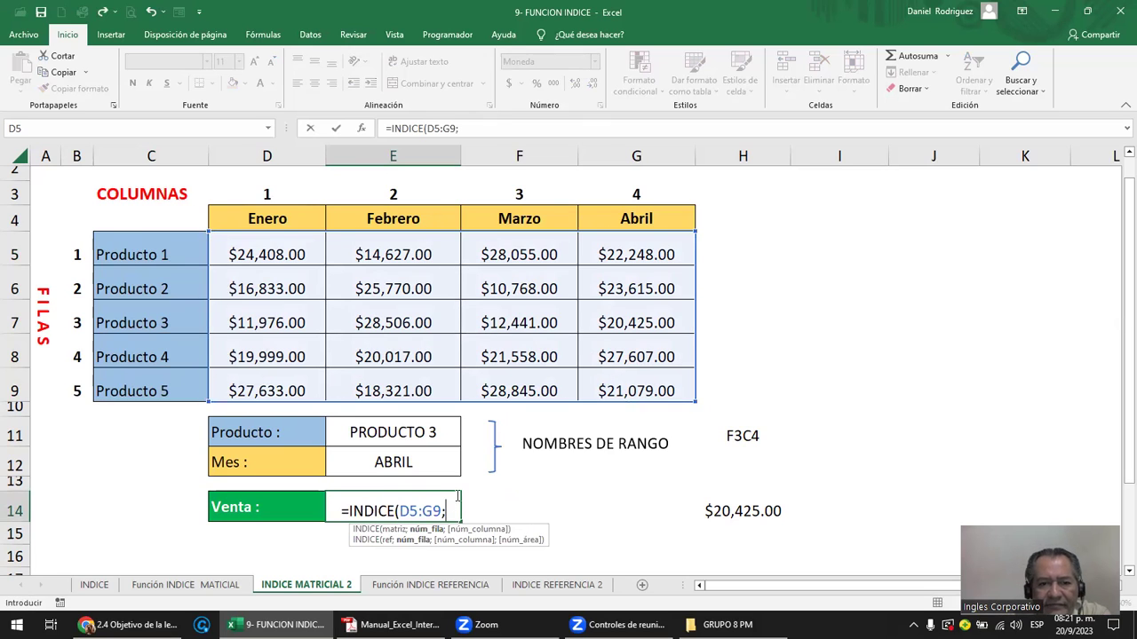
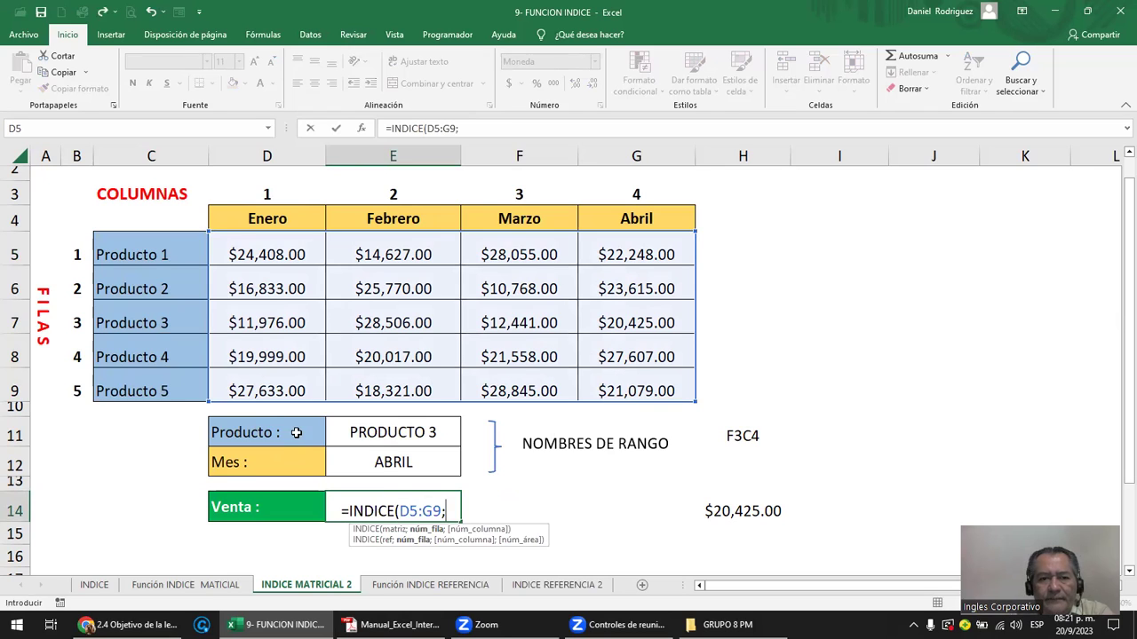
Complete =INDICE(D5:G9;E11;E12) in E14, using E11 as the row and E12 as the column.
click(404, 435)
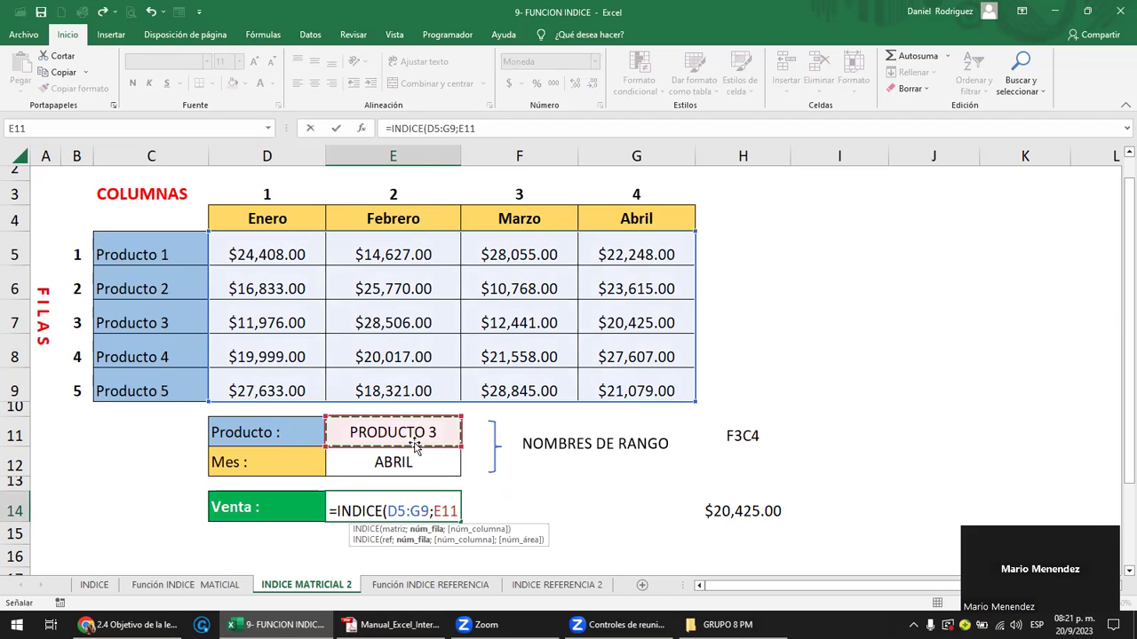
text(;)
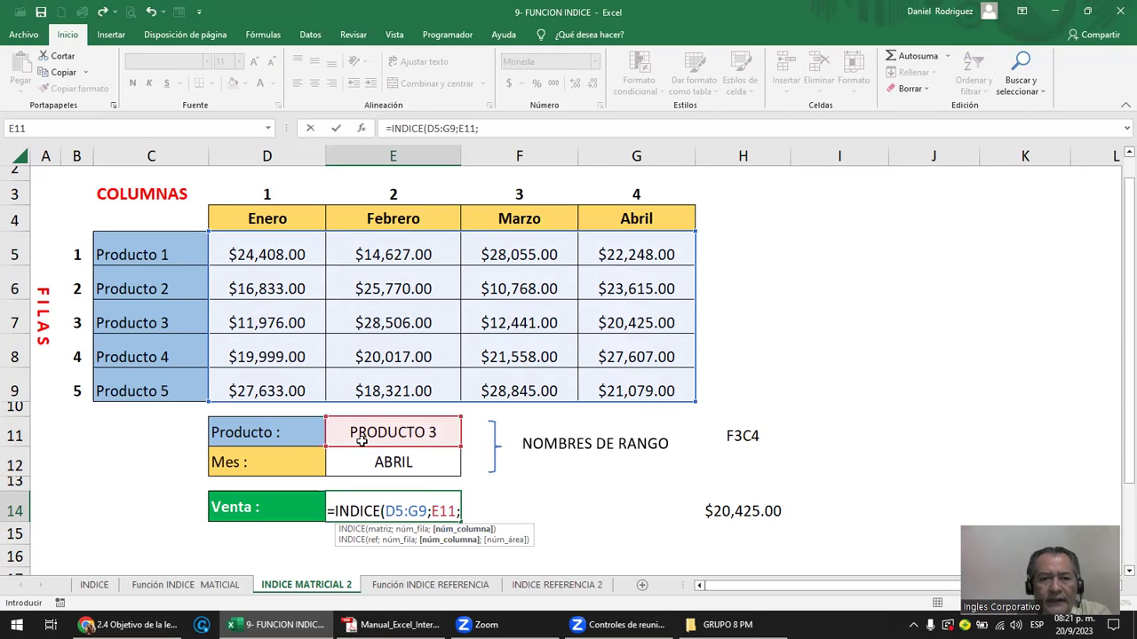
click(391, 461)
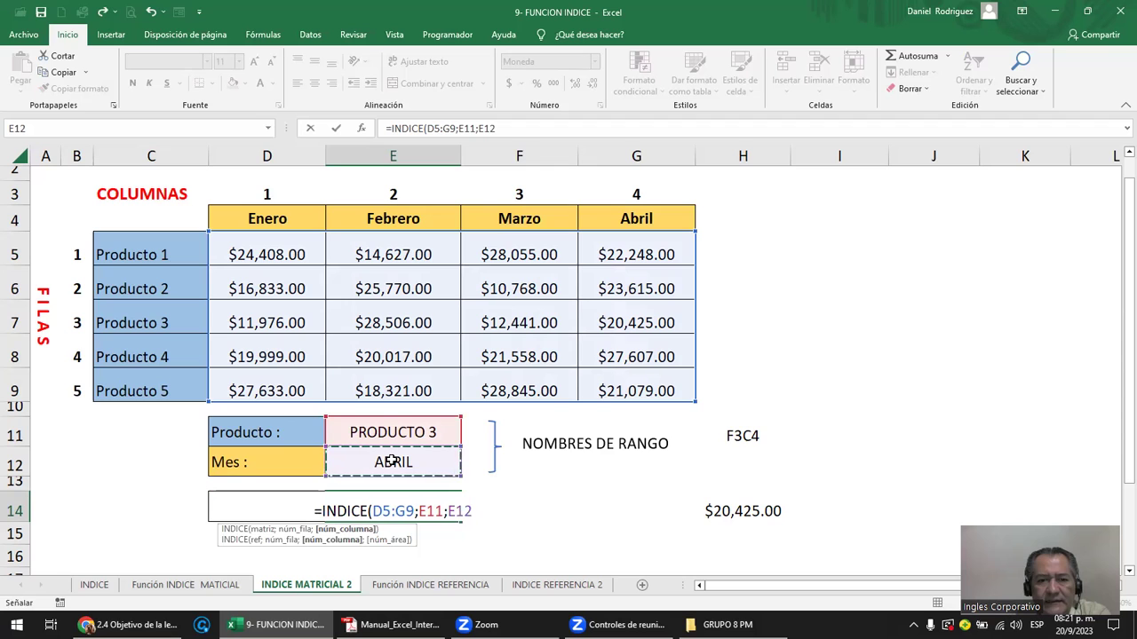
text())
key(ctrl+Return)
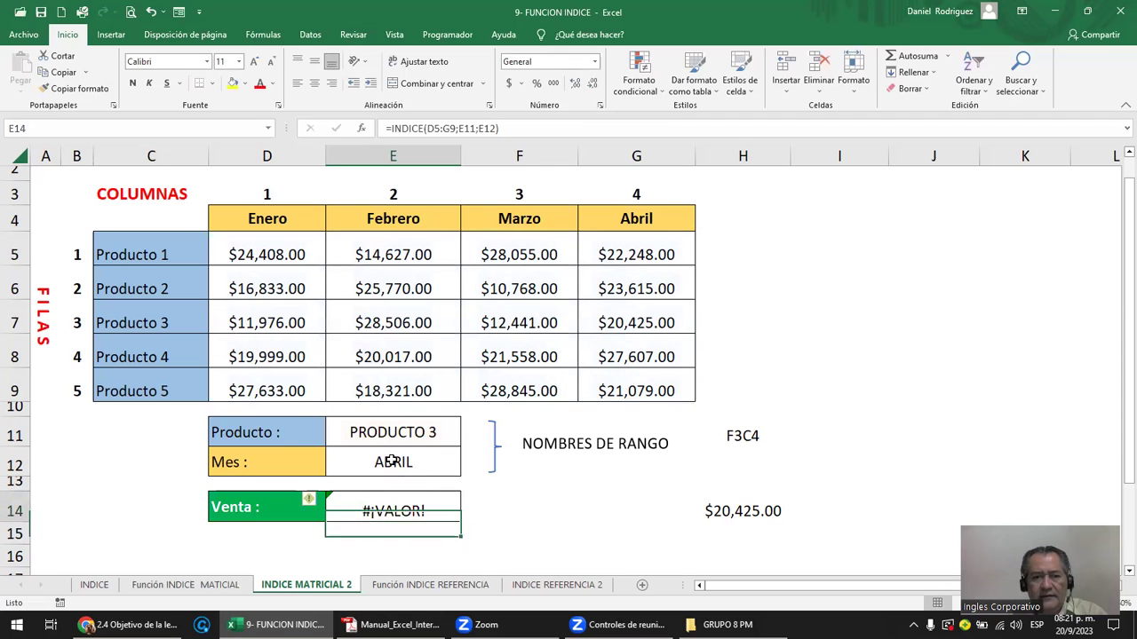
Widen column E, review the #¡VALOR! formula in E14, then delete it.
key(F2)
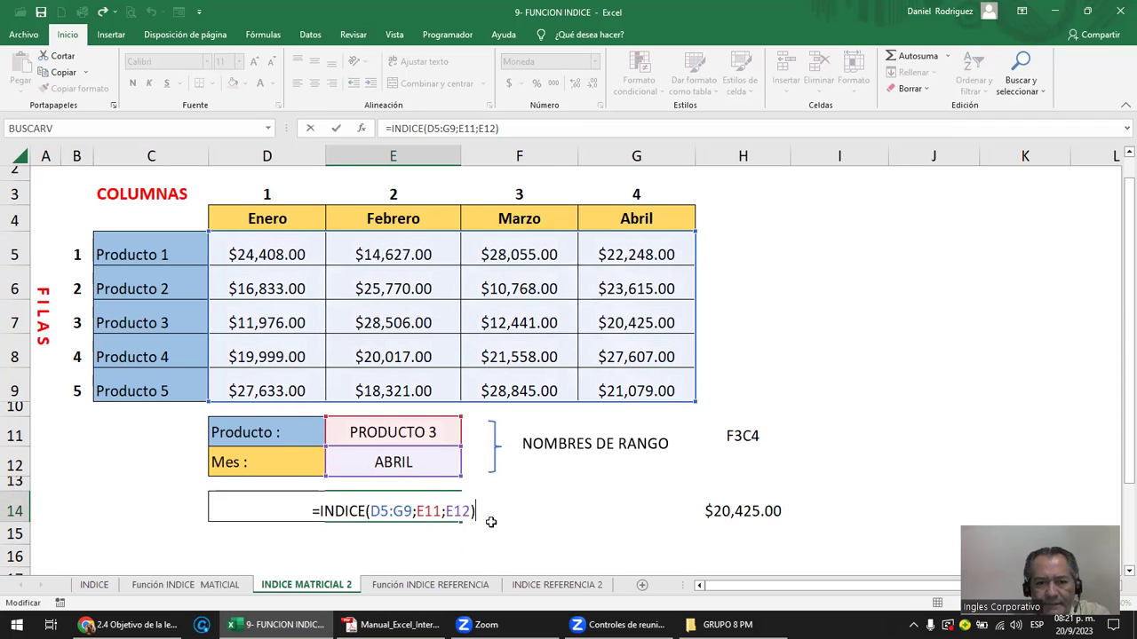
click(413, 433)
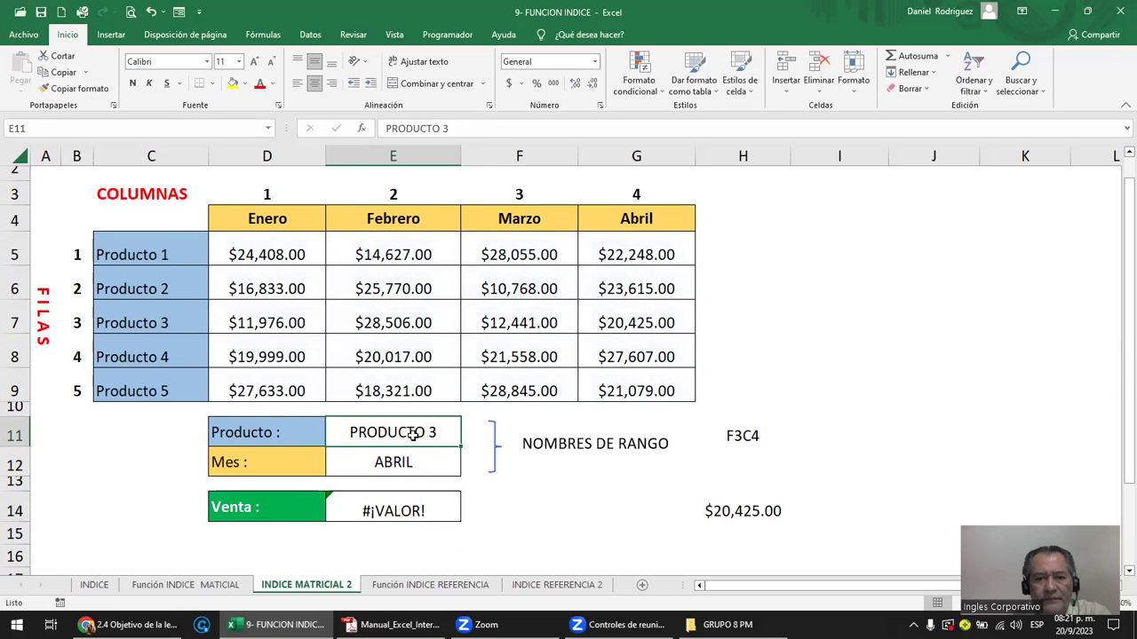
click(395, 509)
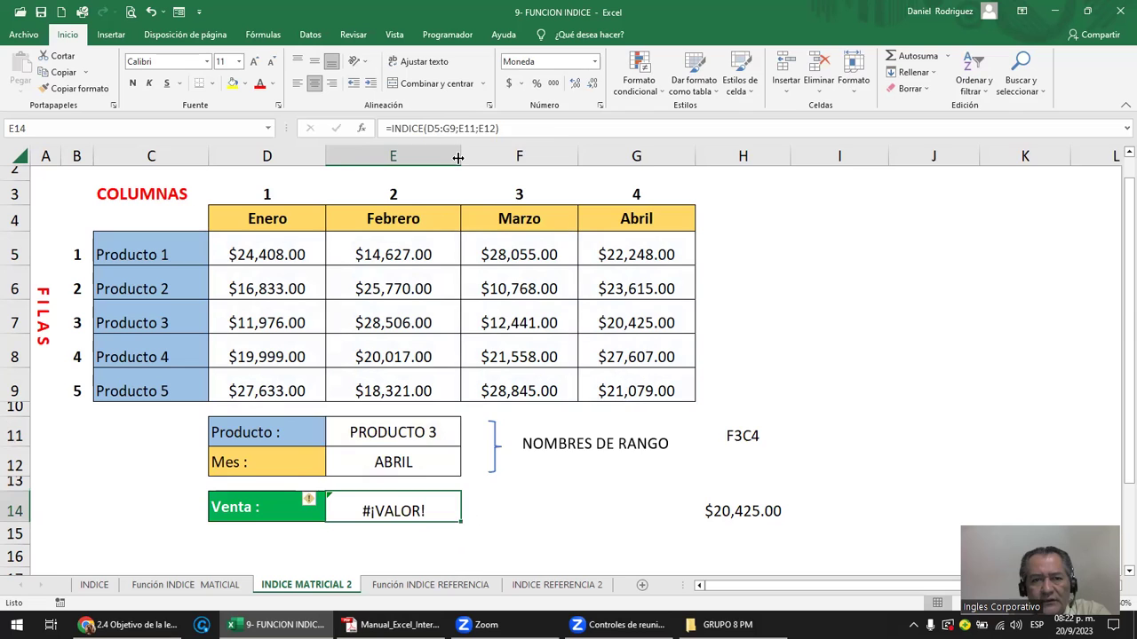
drag(458, 158, 472, 157)
double_click(386, 510)
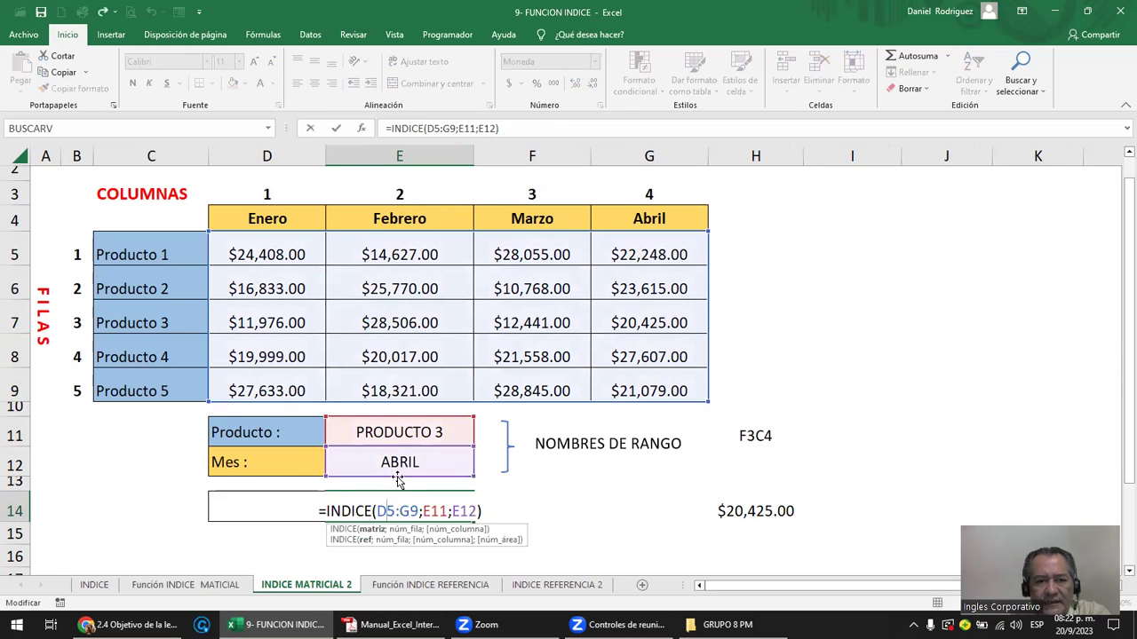
click(402, 432)
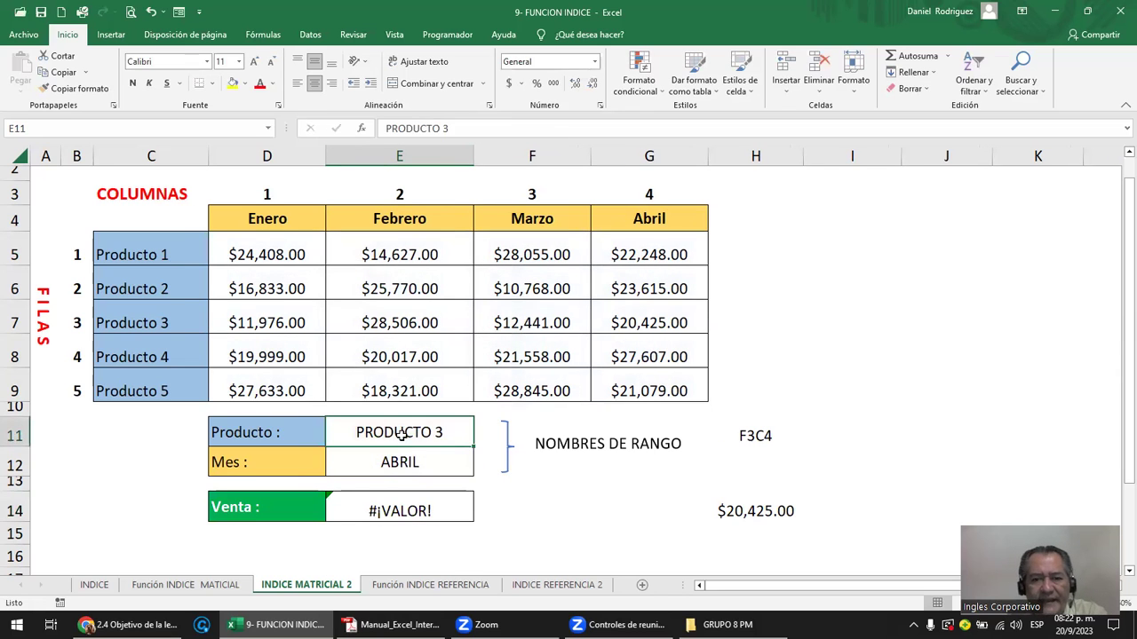
click(438, 507)
click(397, 432)
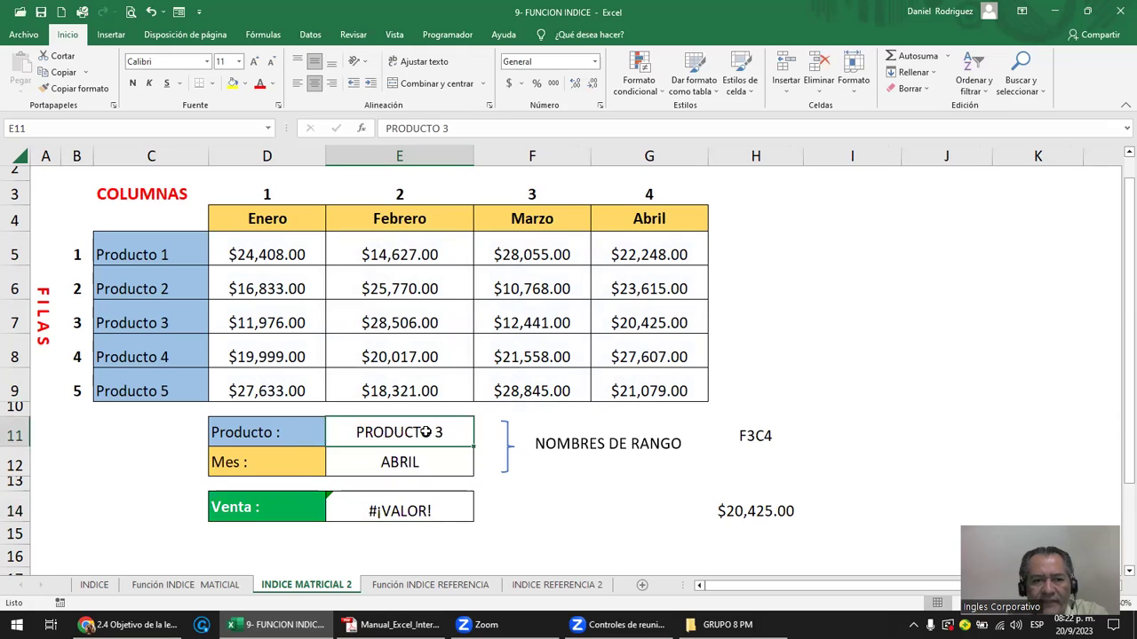
click(381, 513)
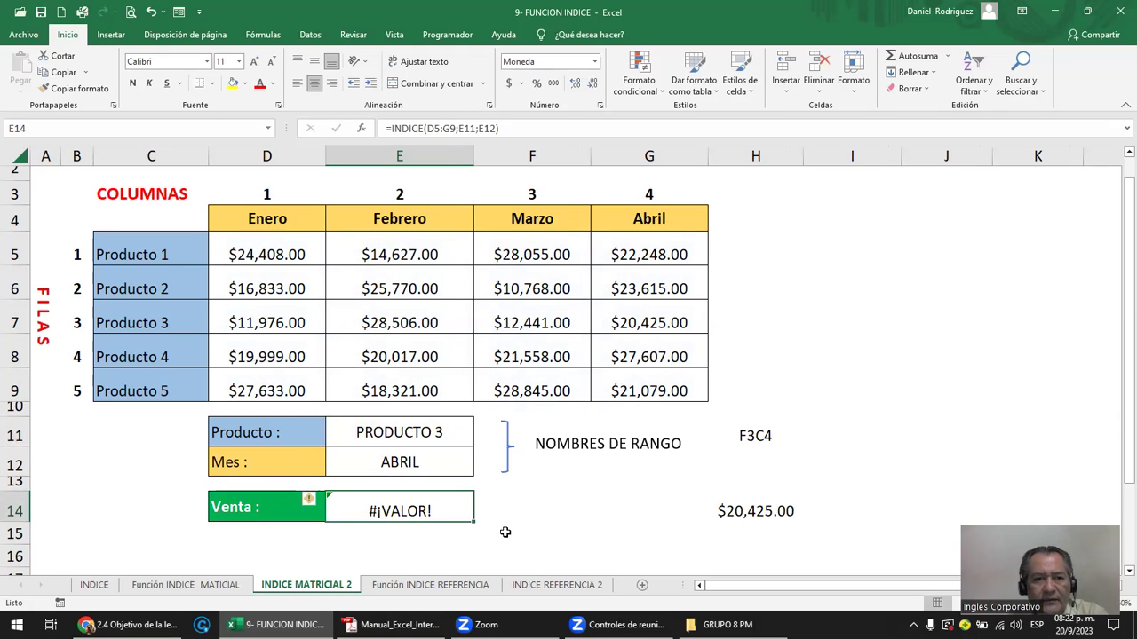
key(Delete)
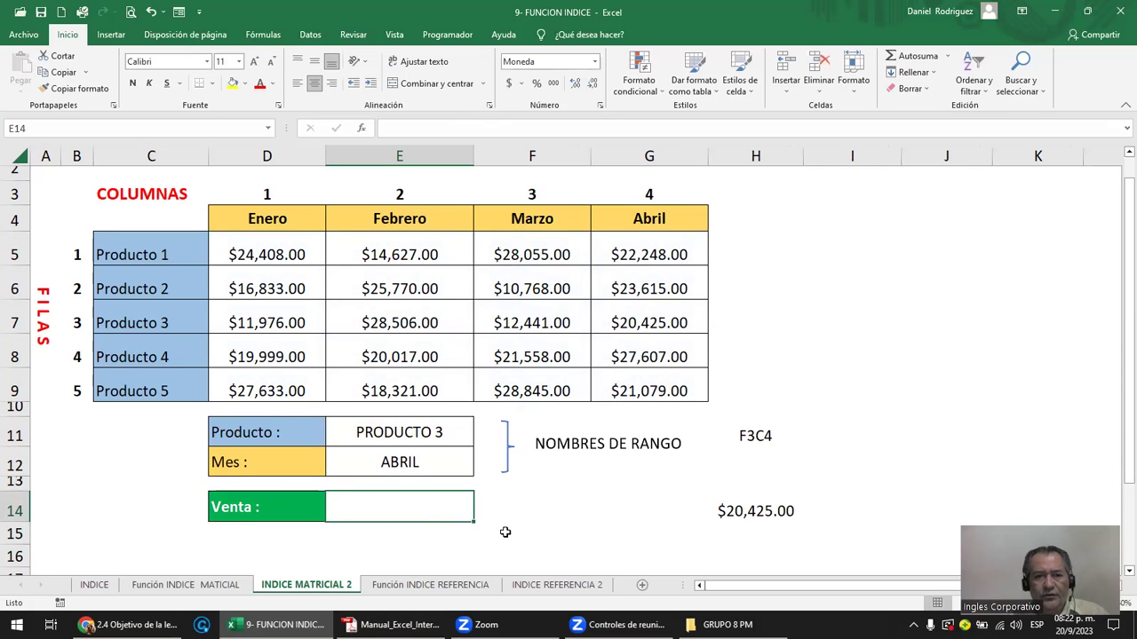
click(14, 322)
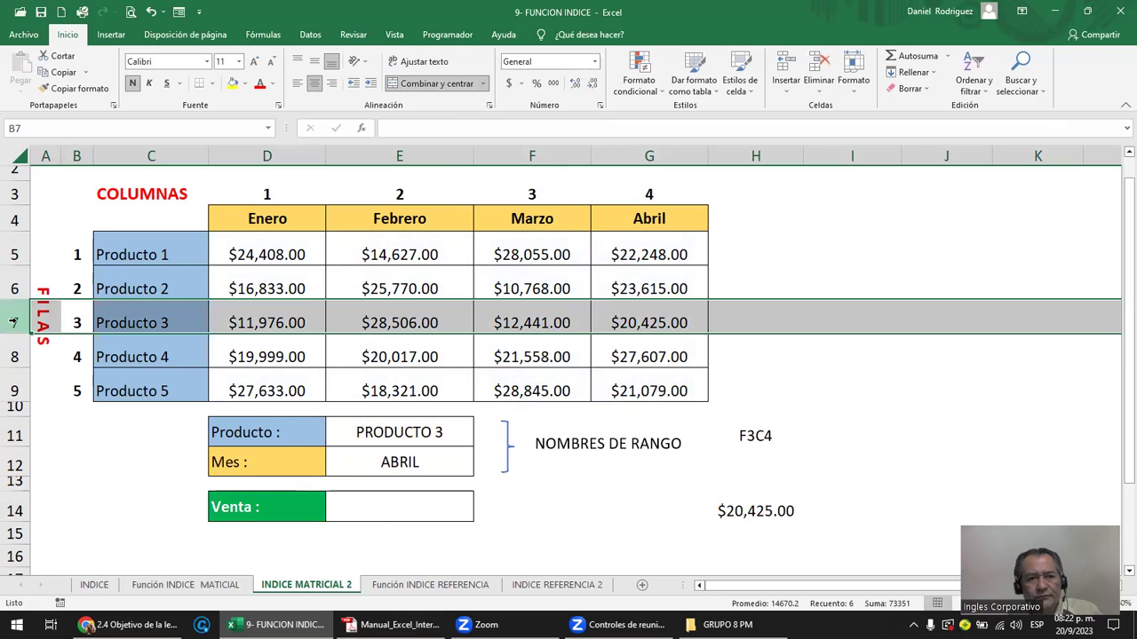
ctrl+click(650, 155)
click(649, 322)
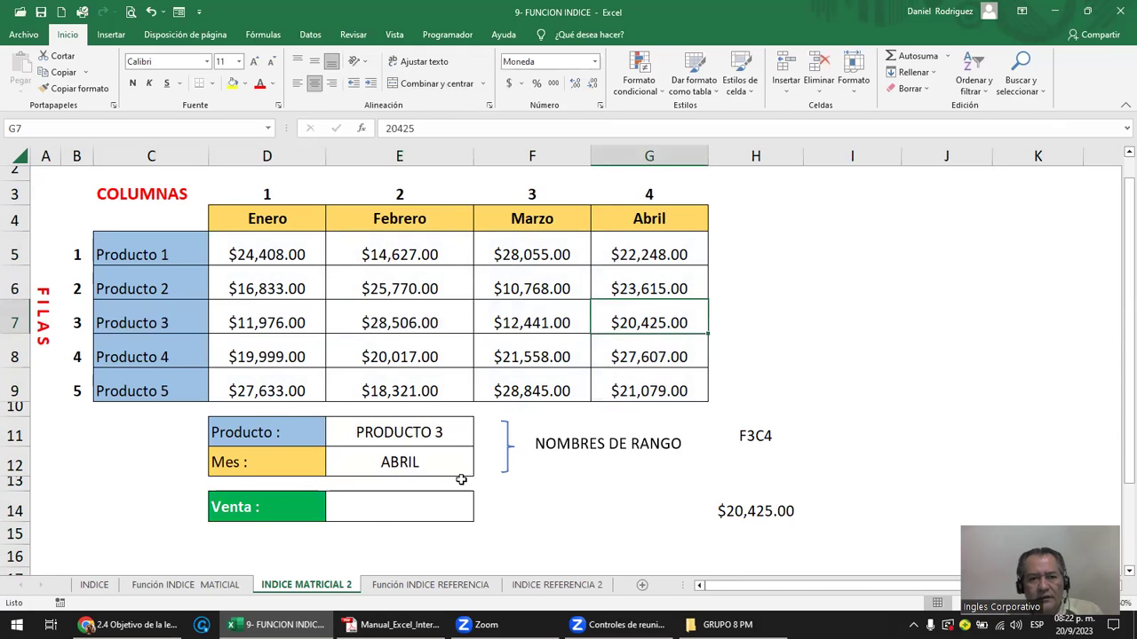
click(407, 503)
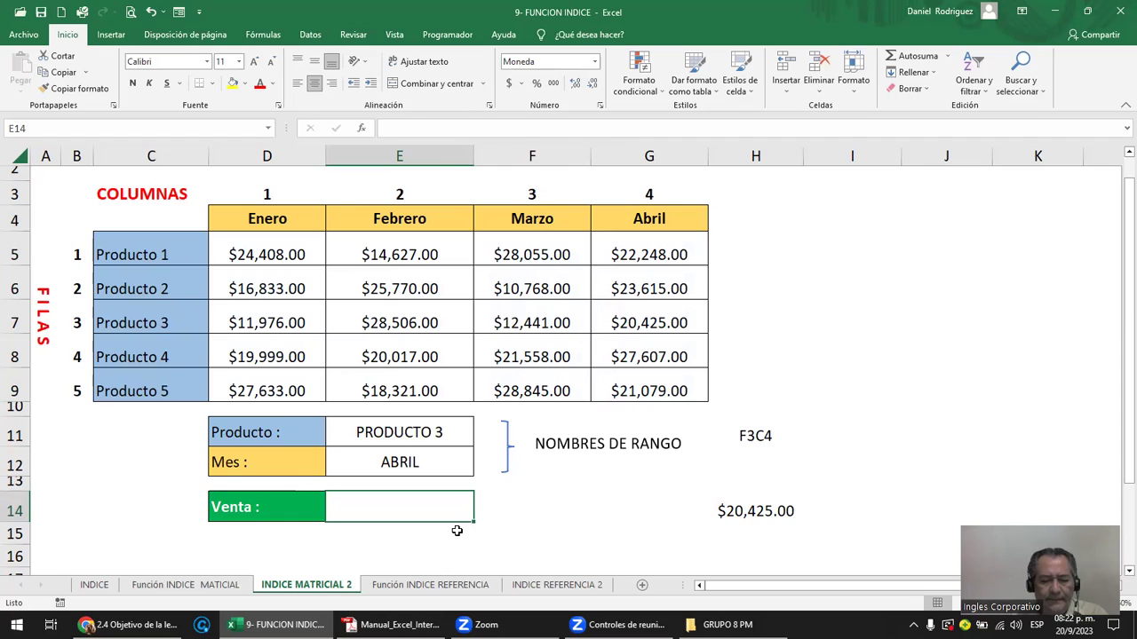
text(PRODUCTO)
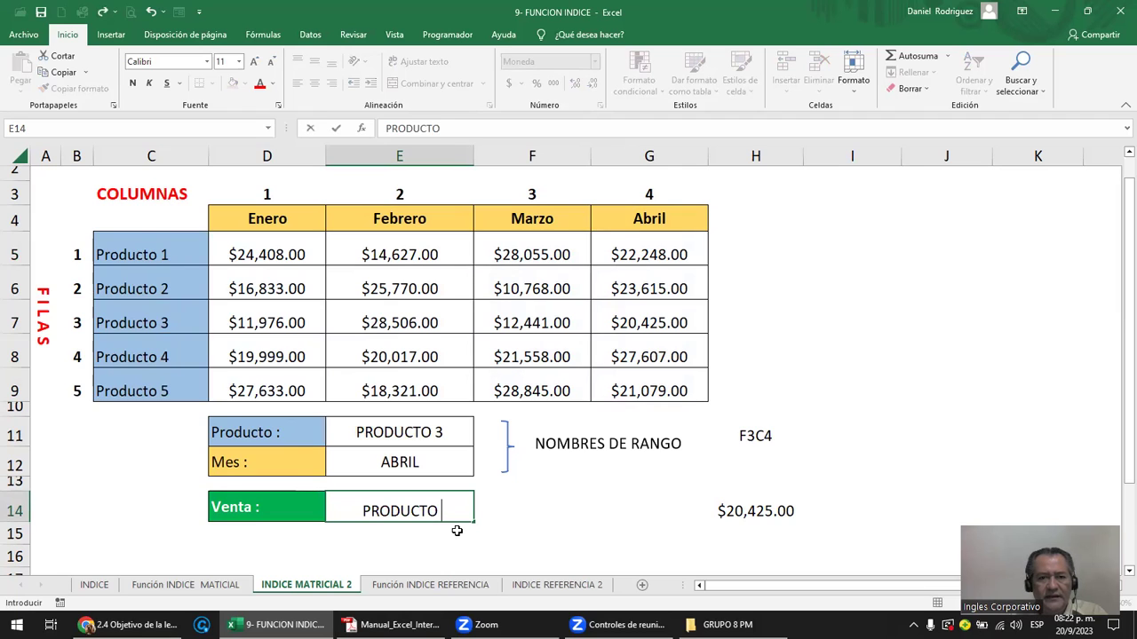
key(BackSpace)
key(BackSpace)
key(BackSpace)
key(BackSpace)
key(BackSpace)
key(BackSpace)
key(BackSpace)
key(Escape)
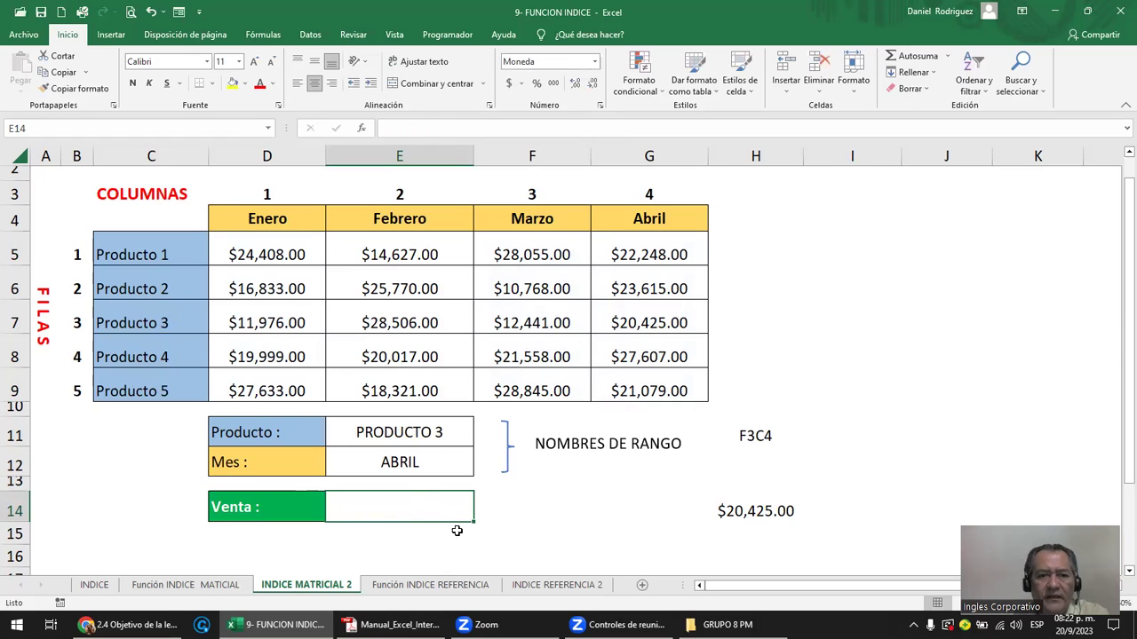
click(410, 434)
click(152, 258)
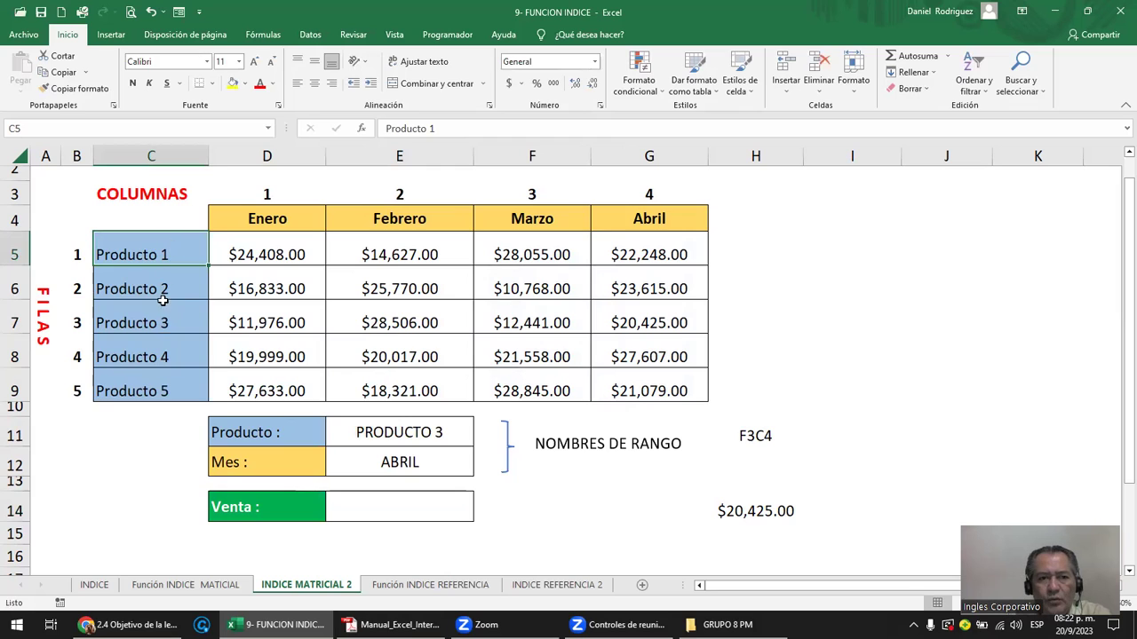
click(158, 282)
click(165, 321)
click(166, 353)
click(167, 388)
drag(158, 253, 177, 391)
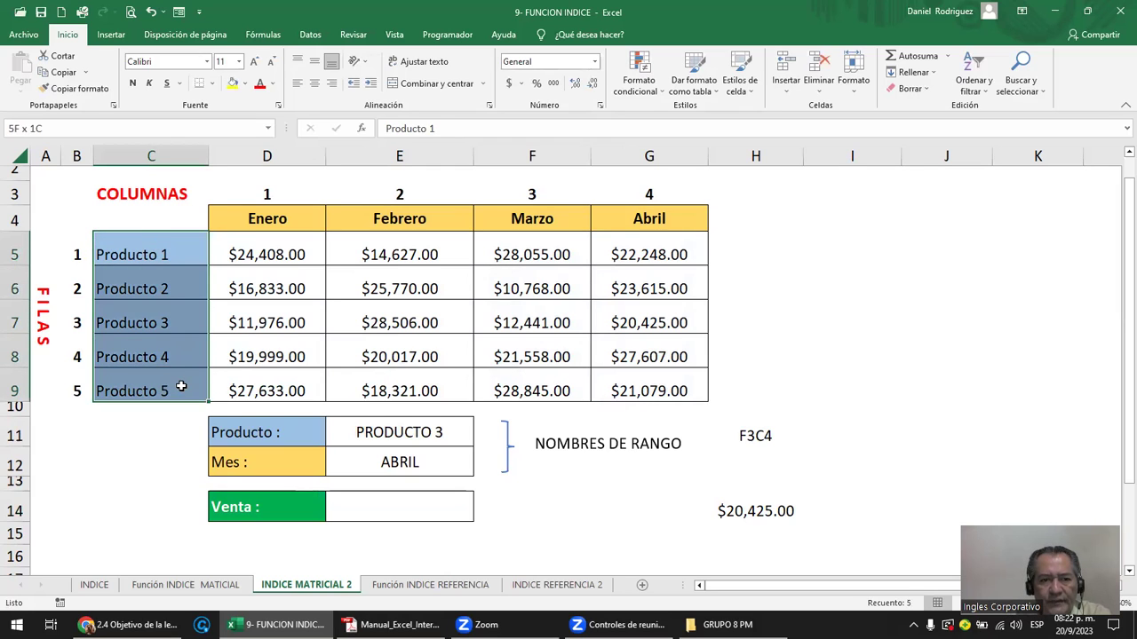
click(382, 439)
click(174, 255)
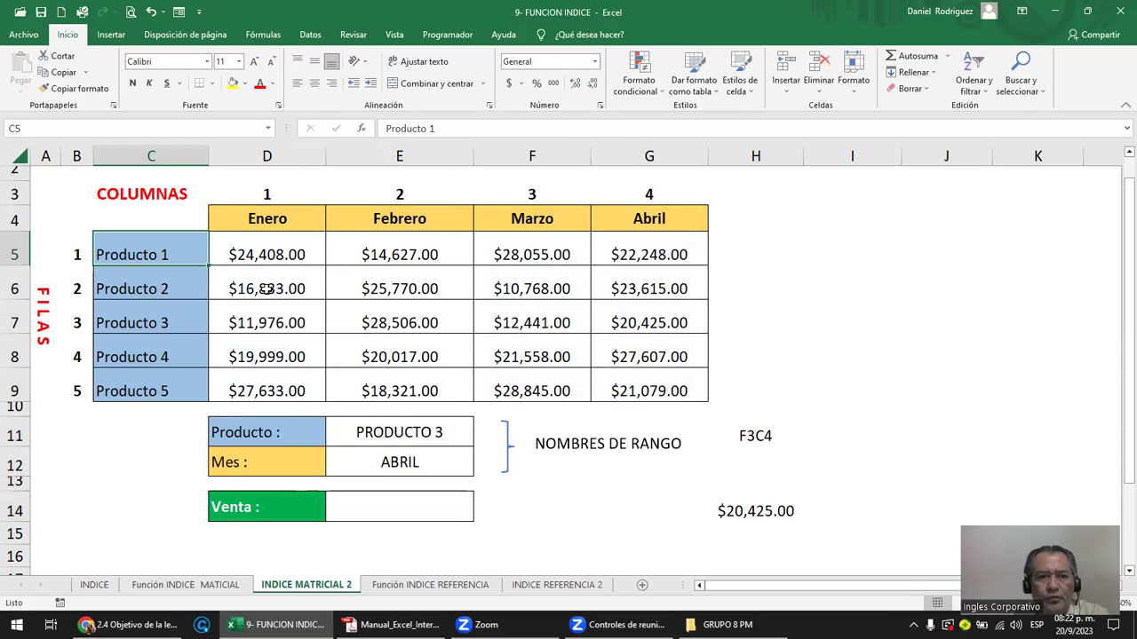
click(267, 128)
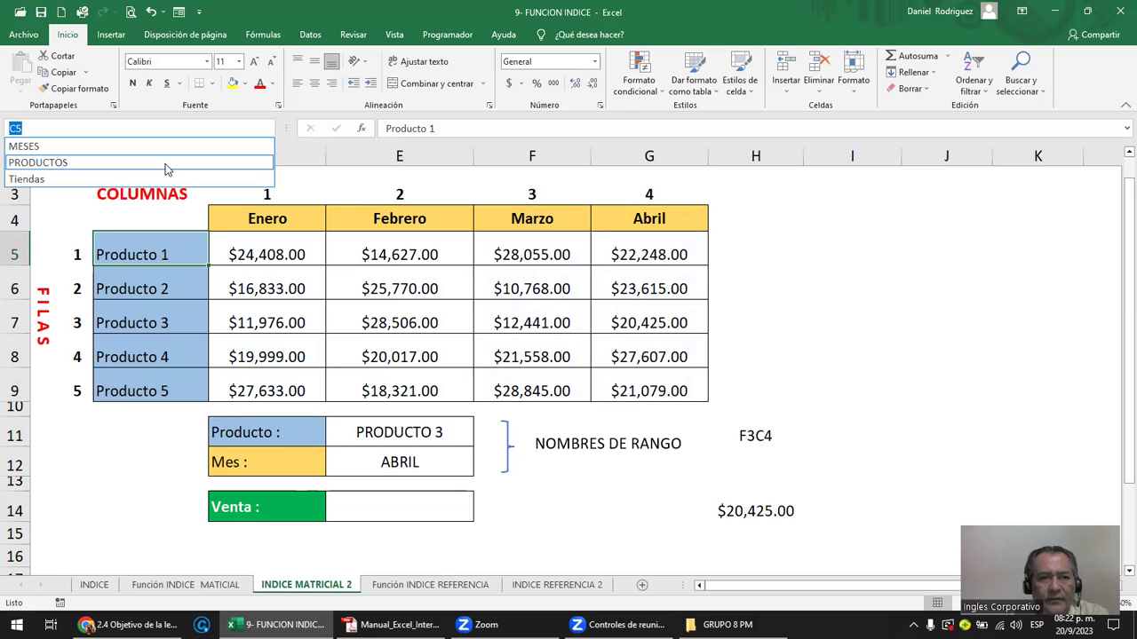
click(167, 163)
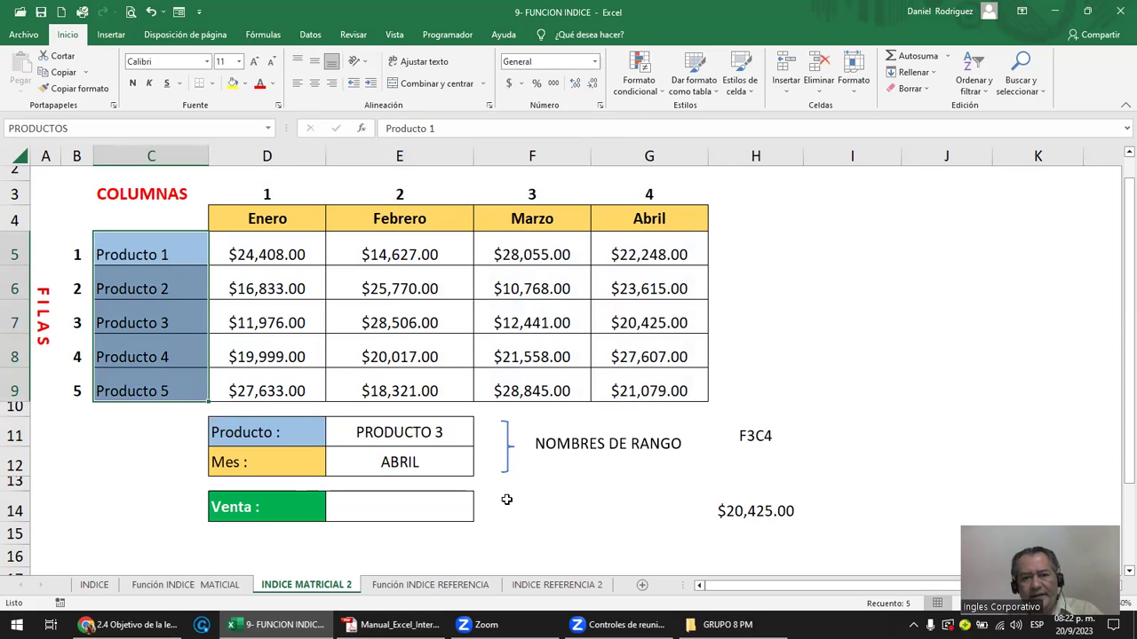
click(182, 260)
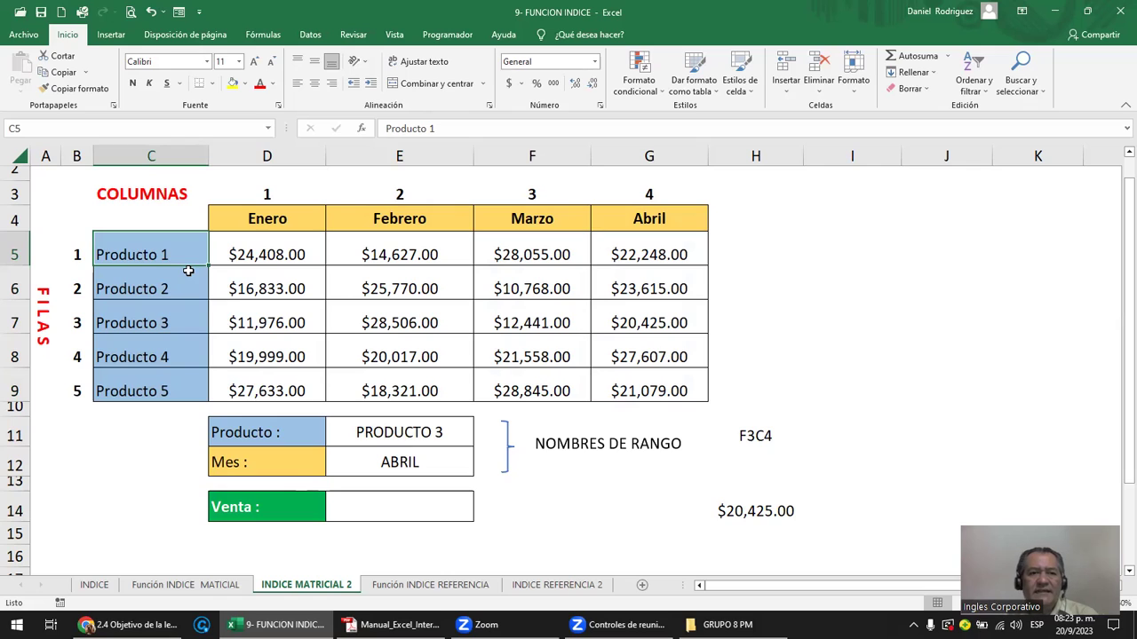
click(255, 242)
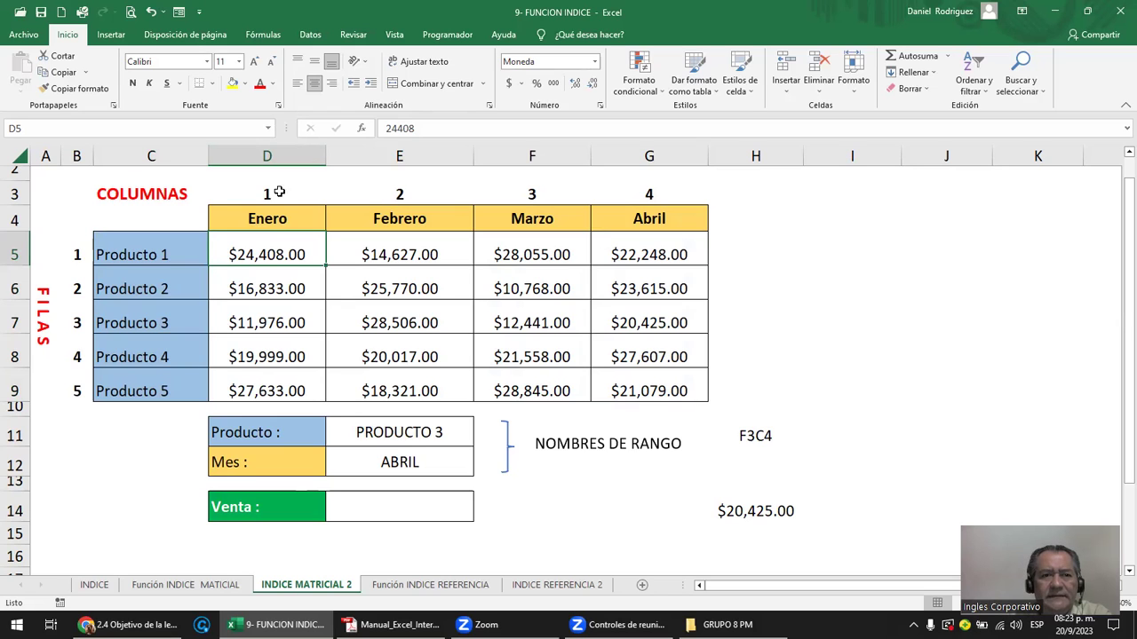
Remove the MESES and PRODUCTOS names in the Name Manager, keeping only Tiendas.
click(263, 35)
click(508, 82)
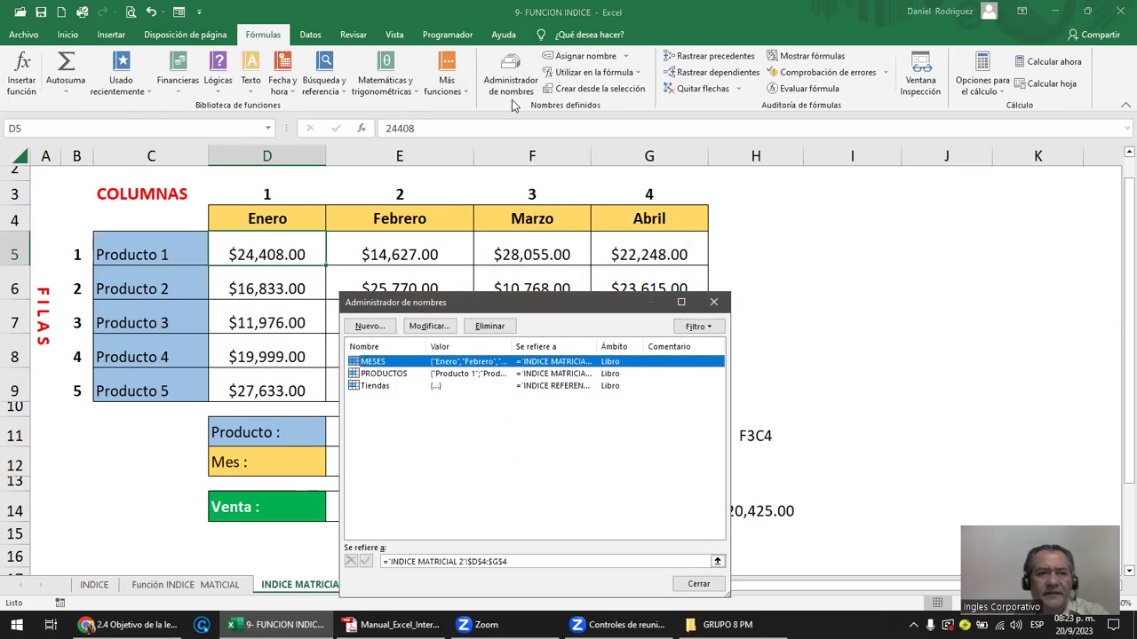
shift+click(384, 374)
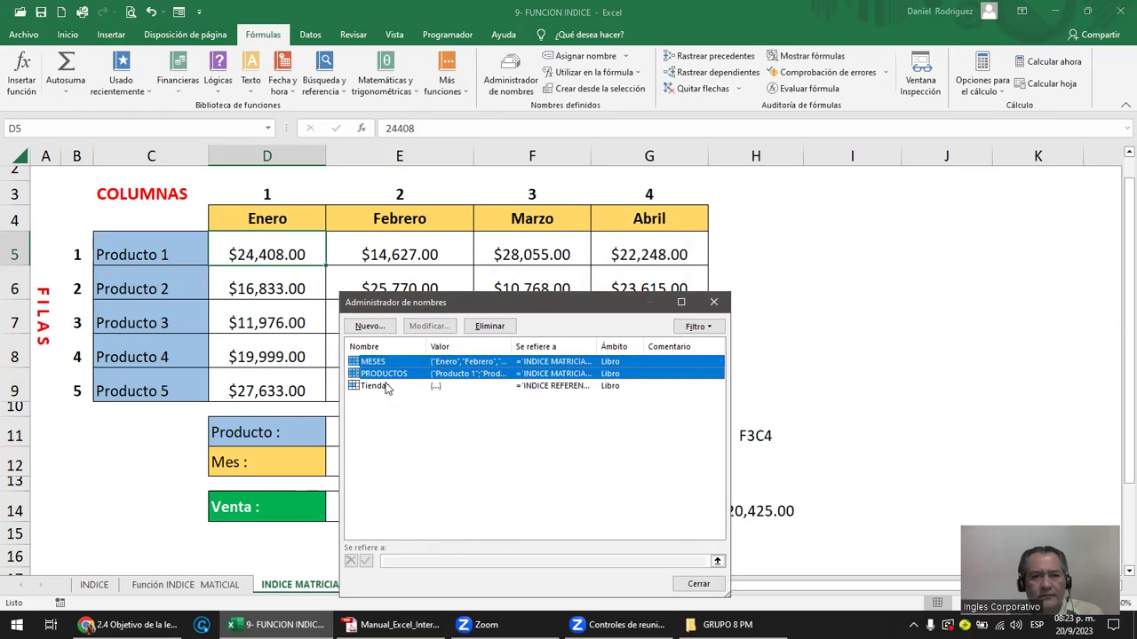
click(489, 326)
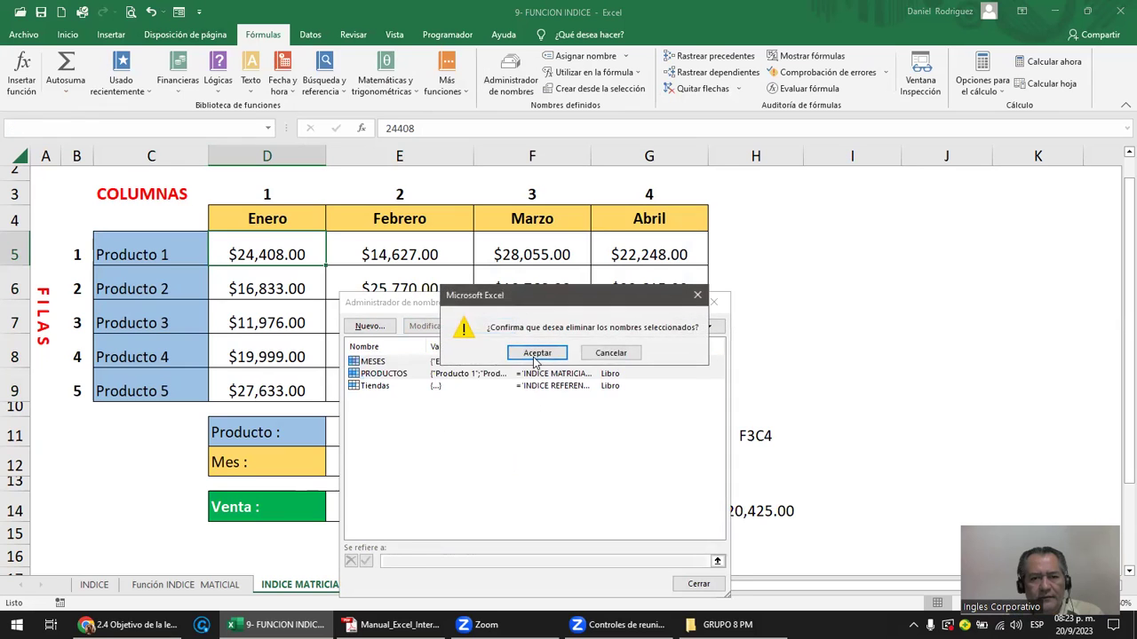
click(530, 421)
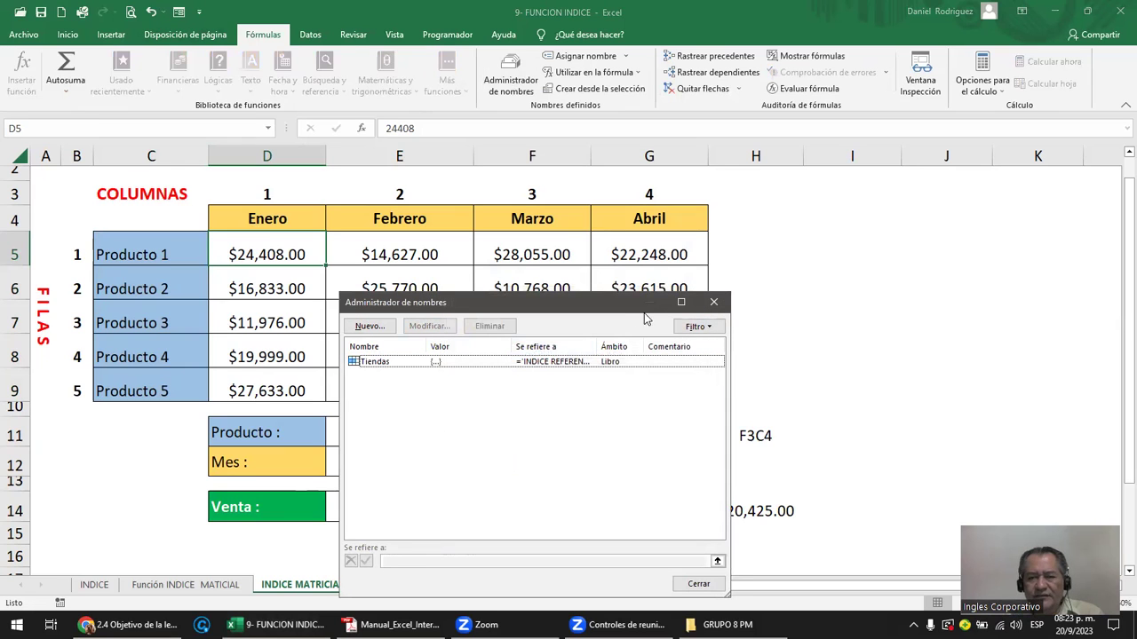
click(713, 303)
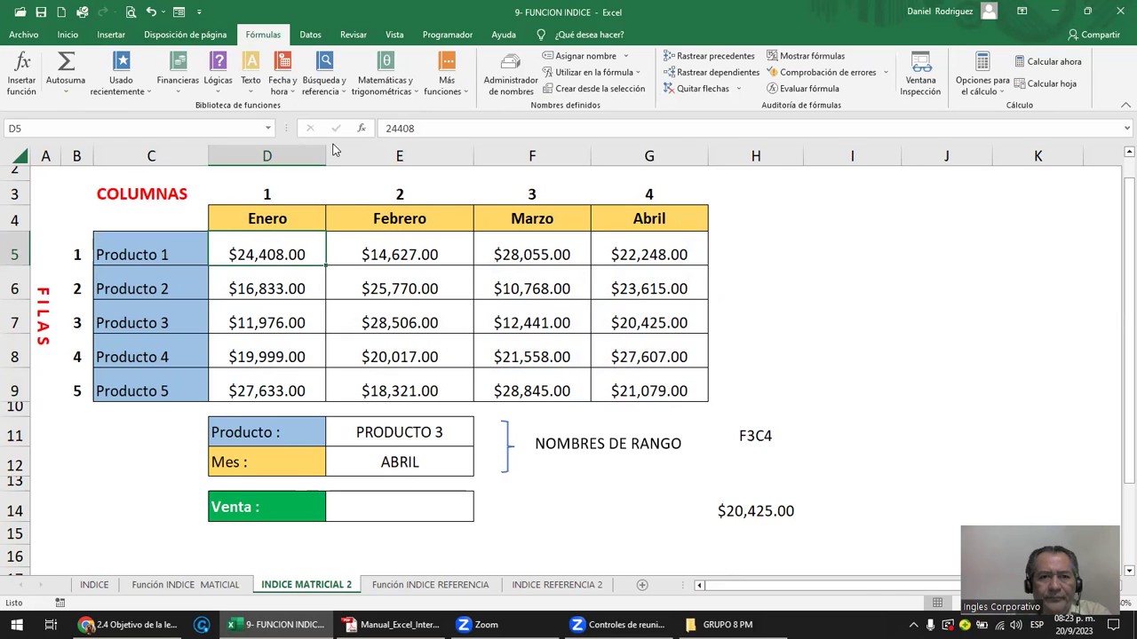
Try creating names from selection on cell D5, then dismiss the invalid-selection warning.
drag(255, 247, 627, 387)
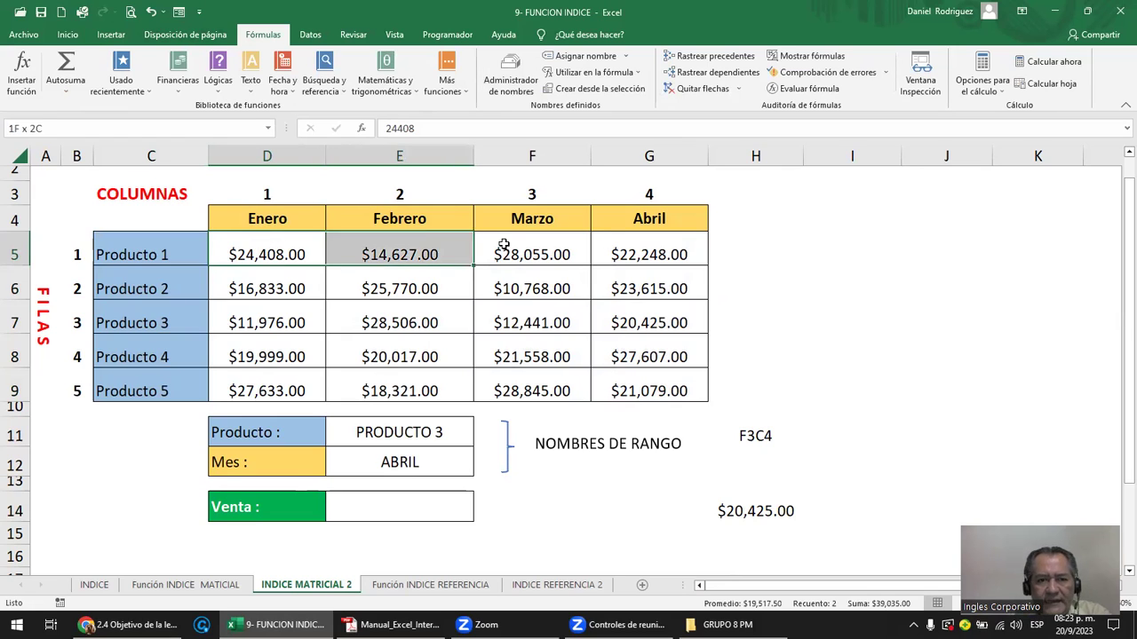
click(282, 255)
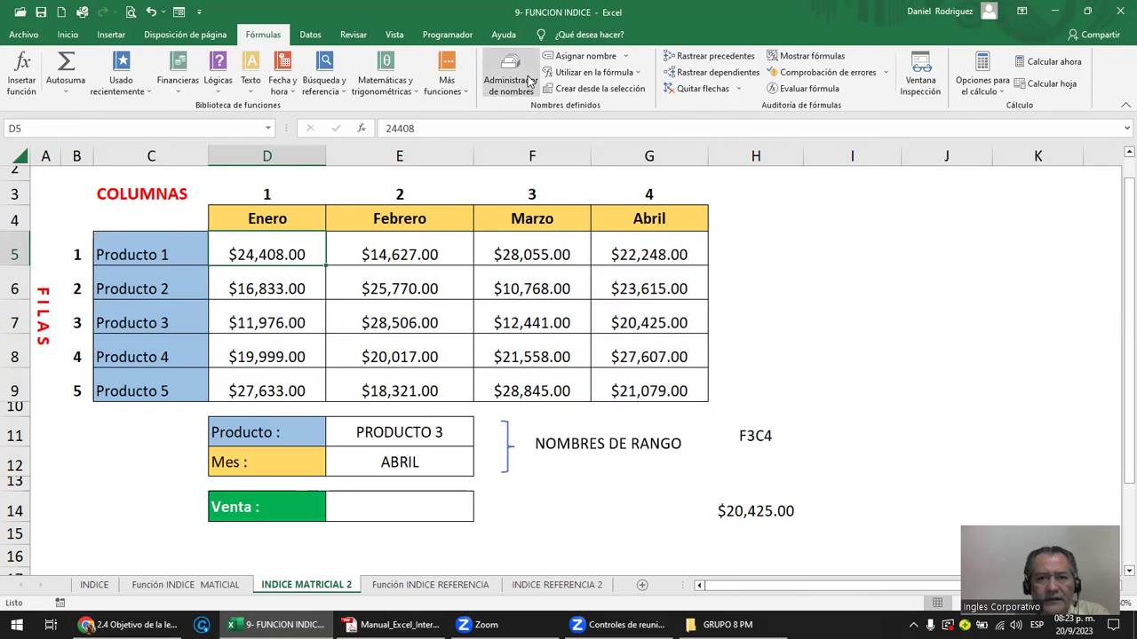
click(601, 88)
mouse_move(549, 397)
mouse_down()
mouse_move(651, 209)
mouse_move(736, 245)
mouse_up()
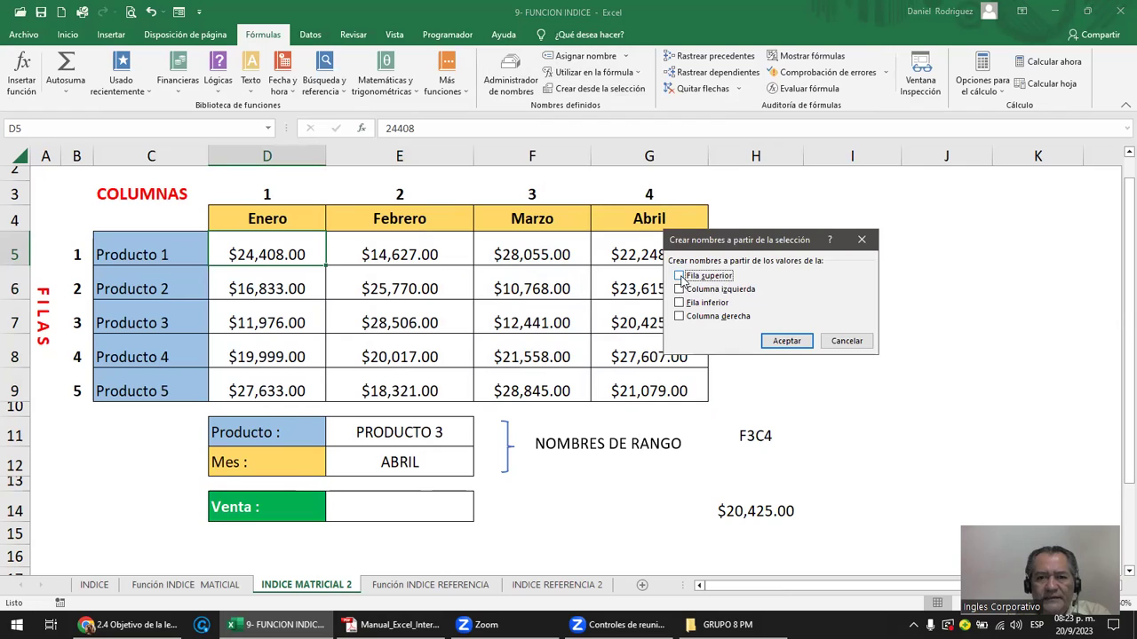
drag(724, 242, 575, 273)
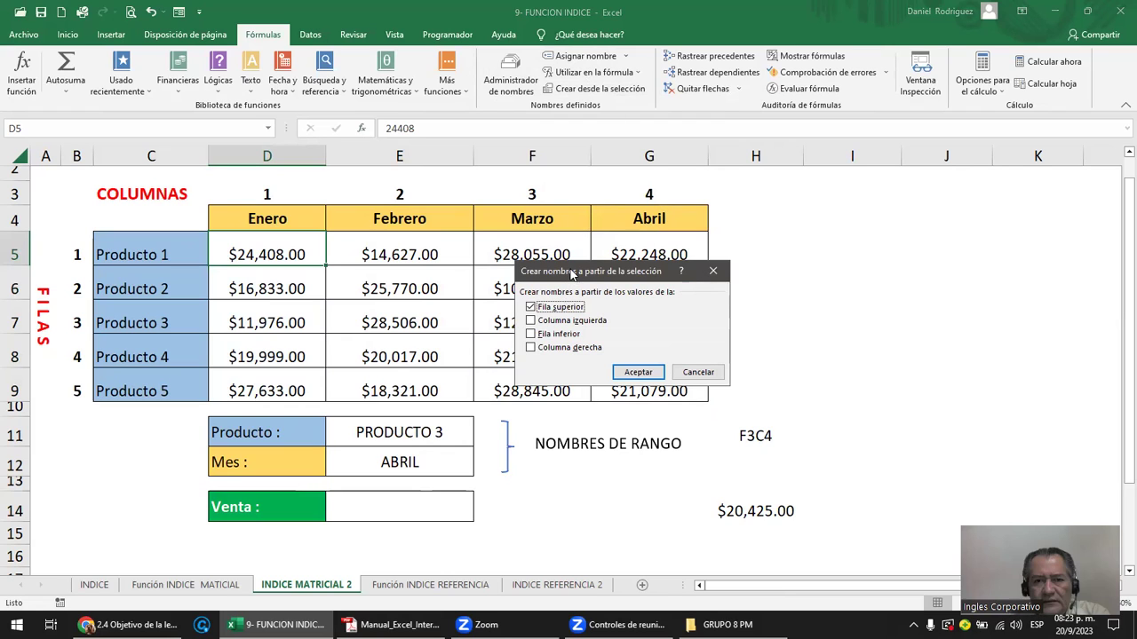
drag(571, 273, 321, 252)
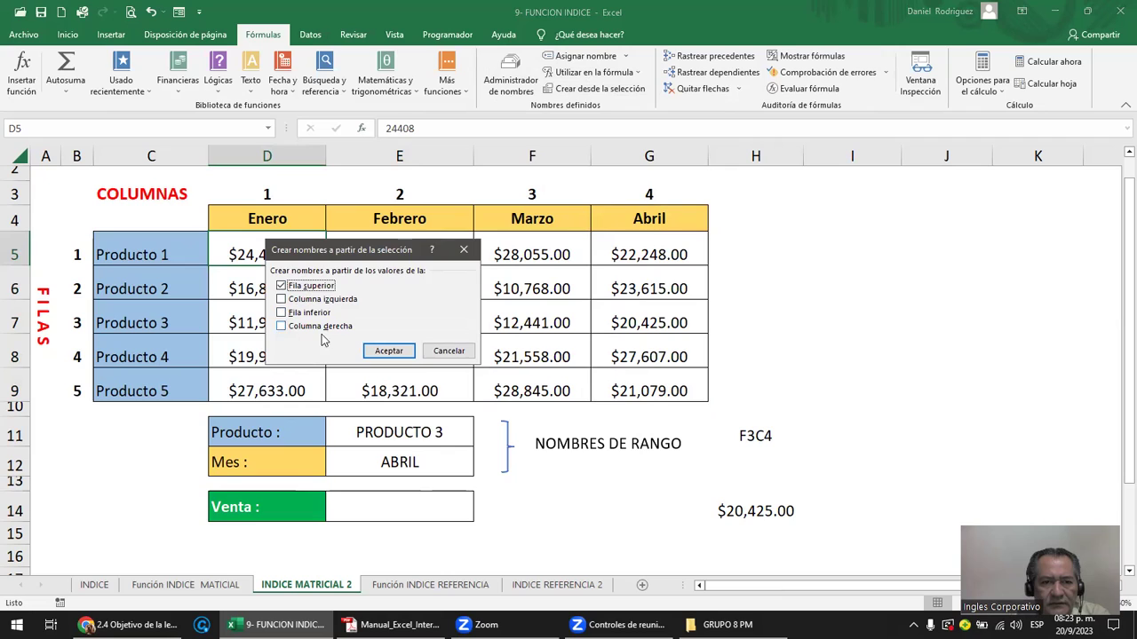
click(282, 302)
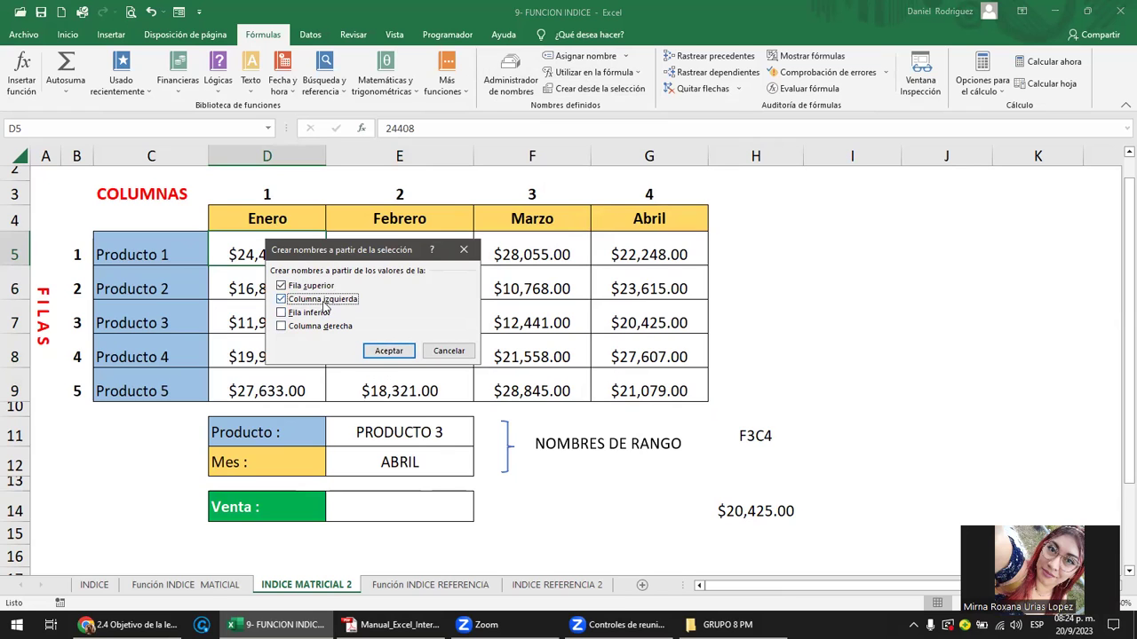
click(390, 352)
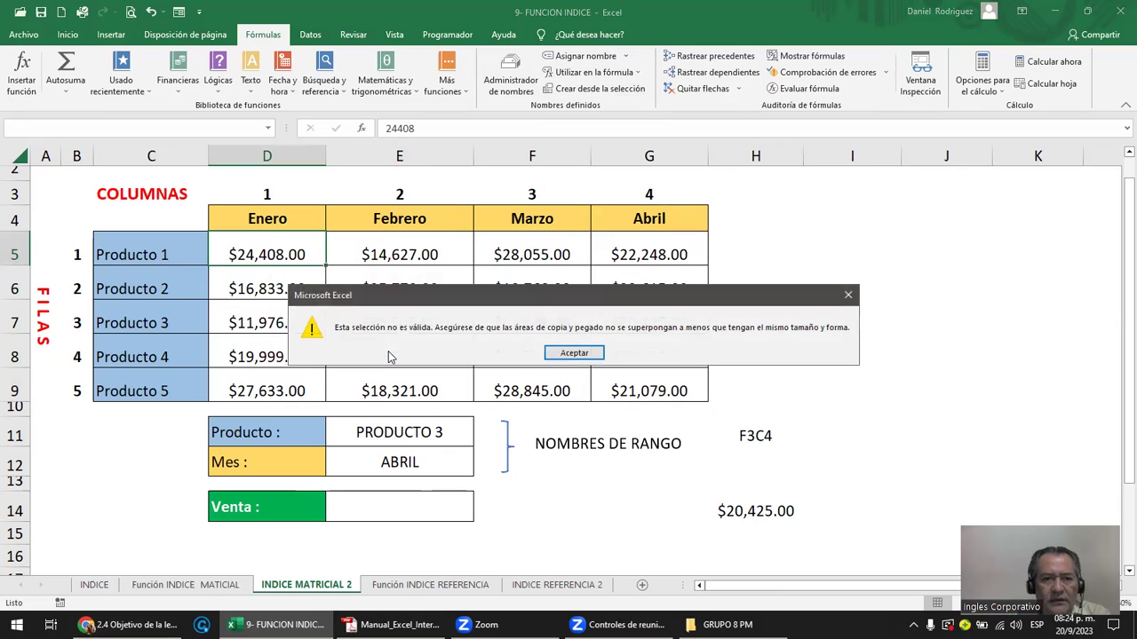
click(575, 350)
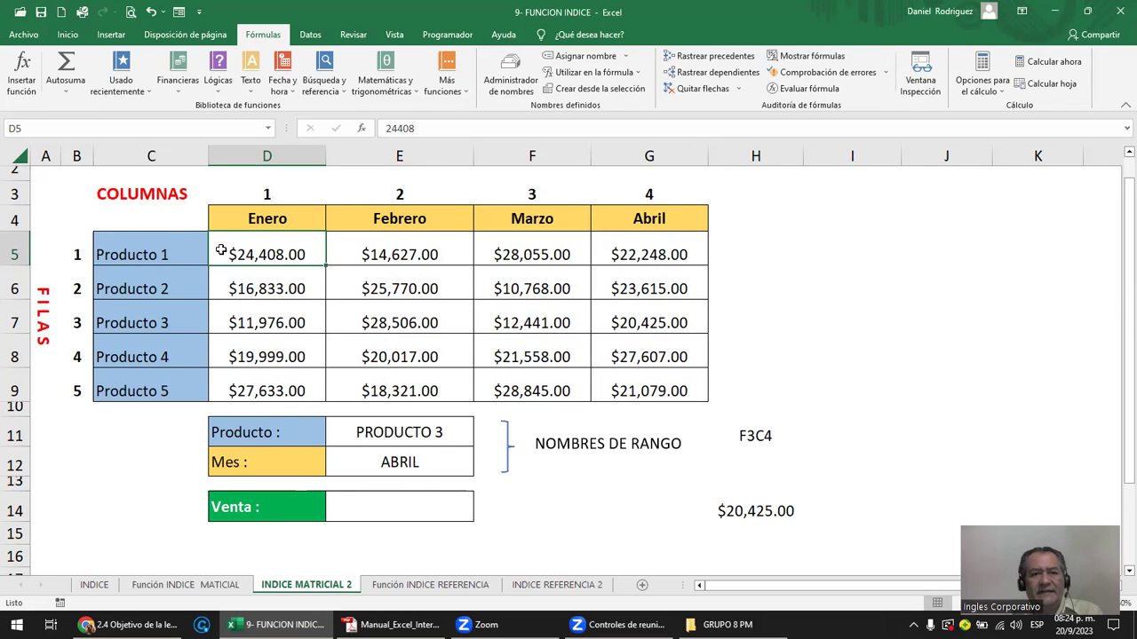
Fill the empty corner cell C4 with yellow.
drag(148, 221, 645, 380)
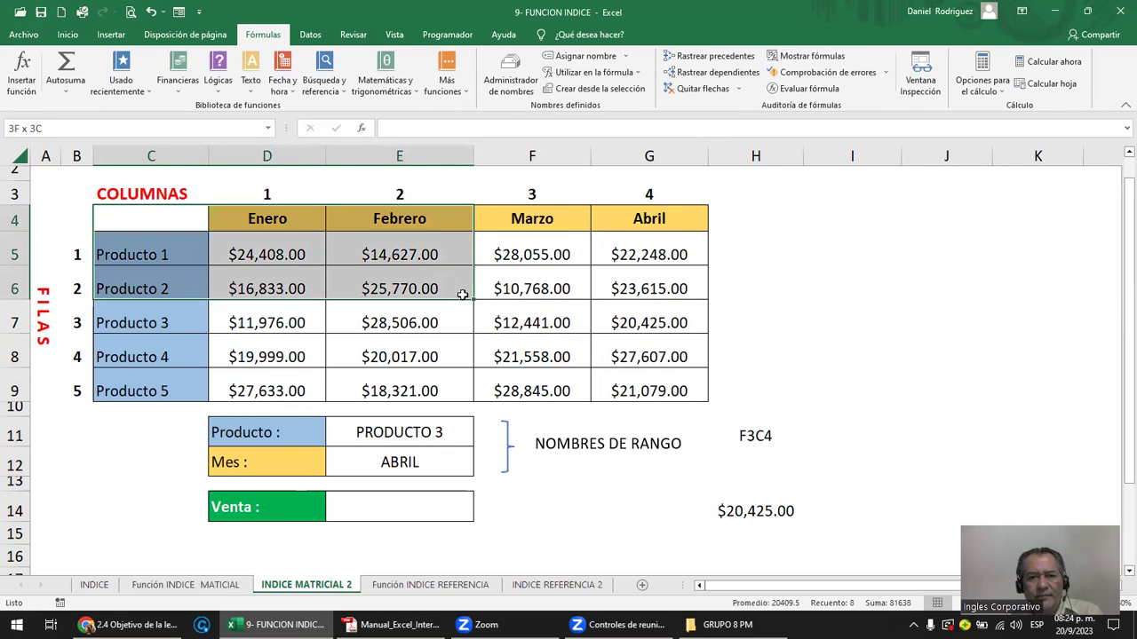
click(156, 223)
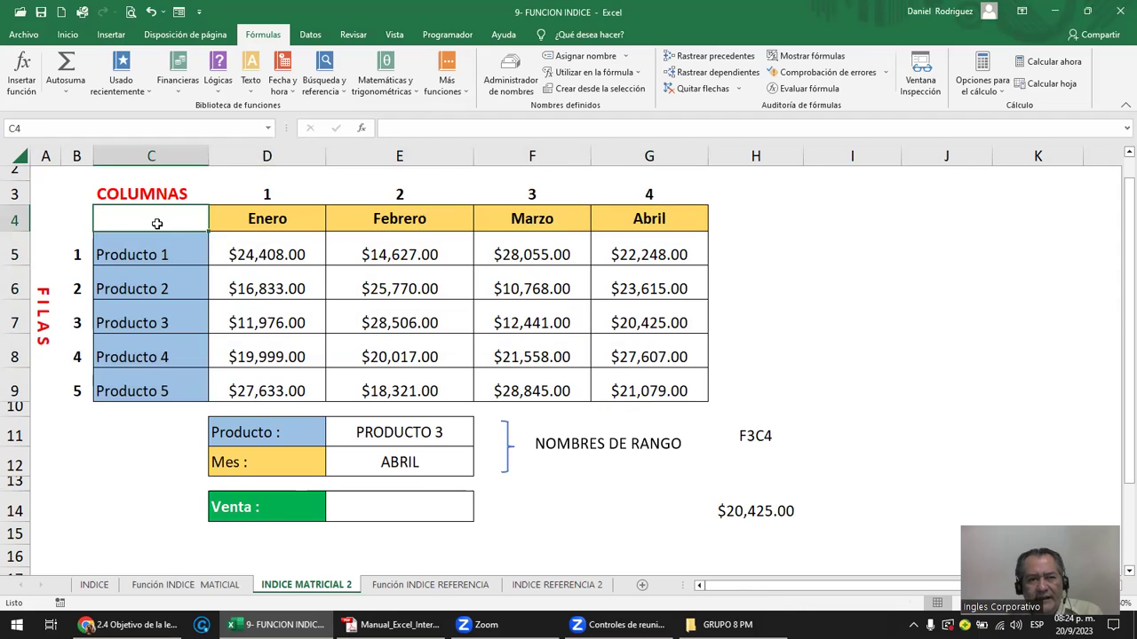
click(67, 33)
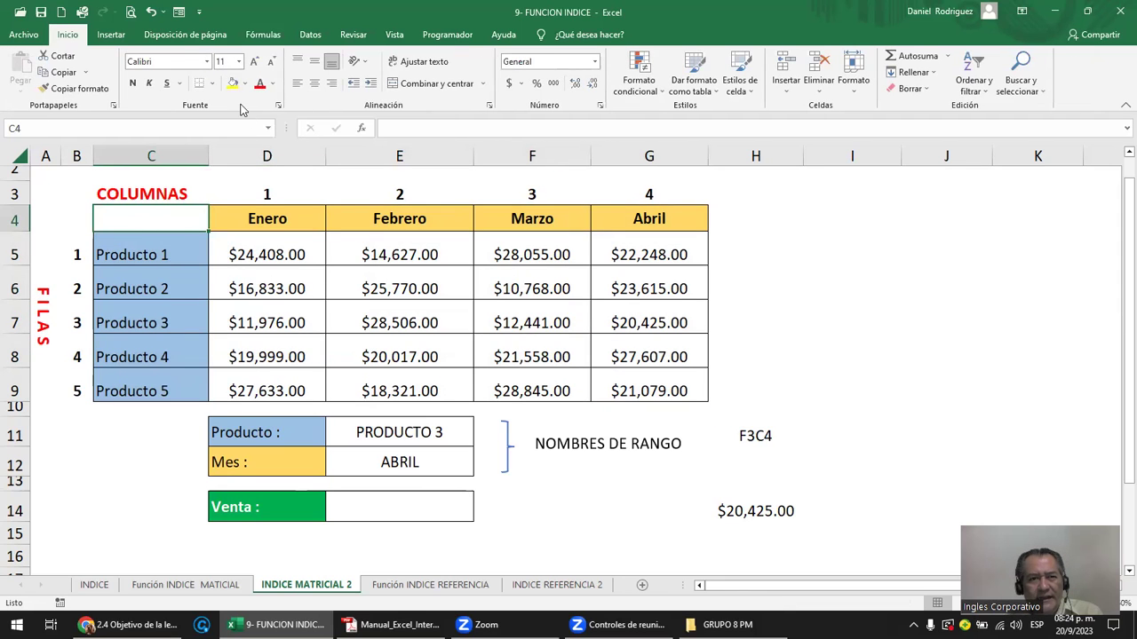
click(233, 85)
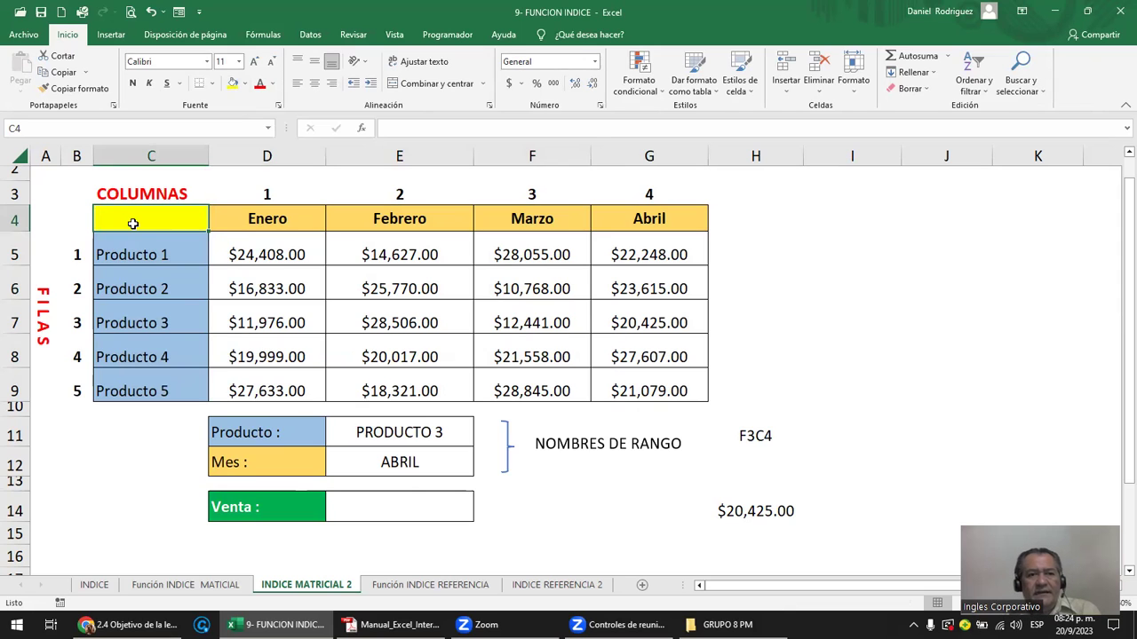
click(199, 256)
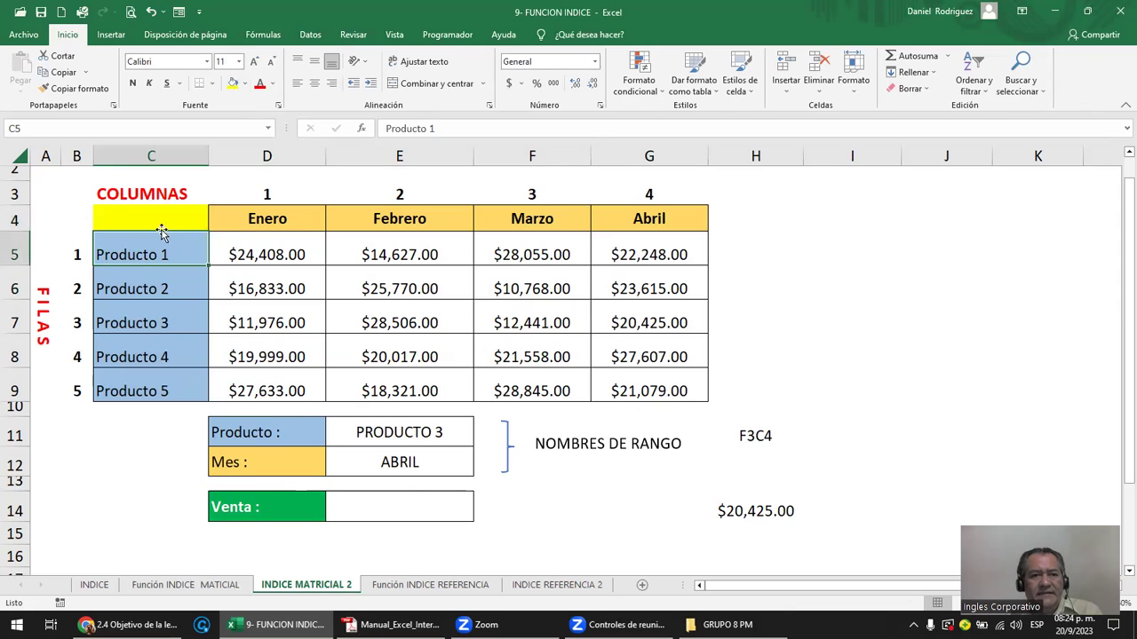
drag(151, 221, 619, 391)
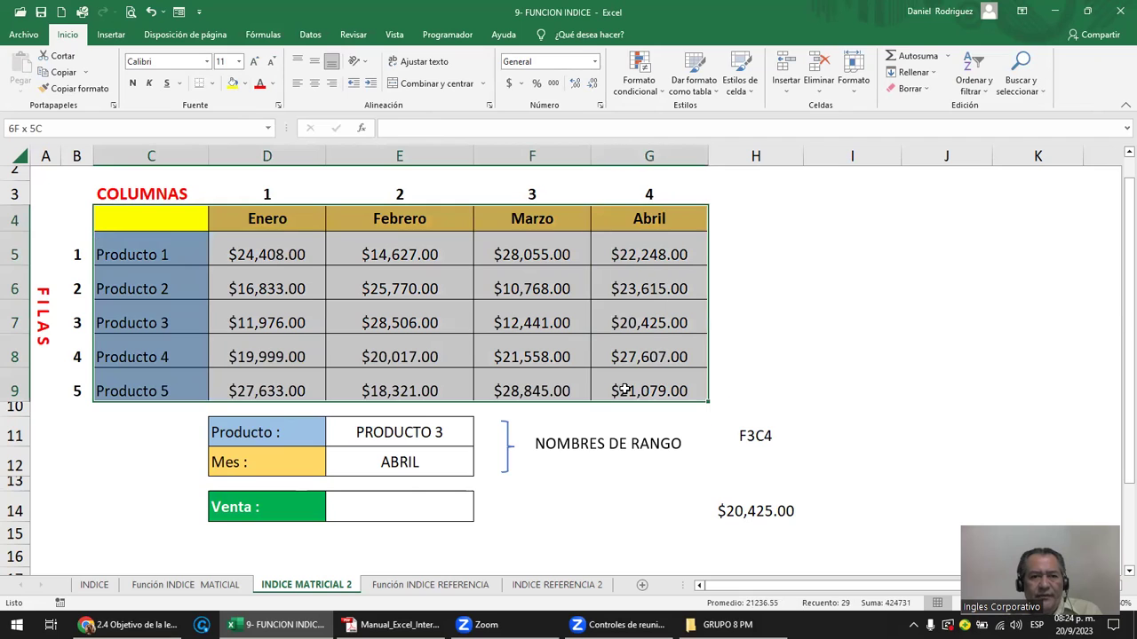
click(151, 220)
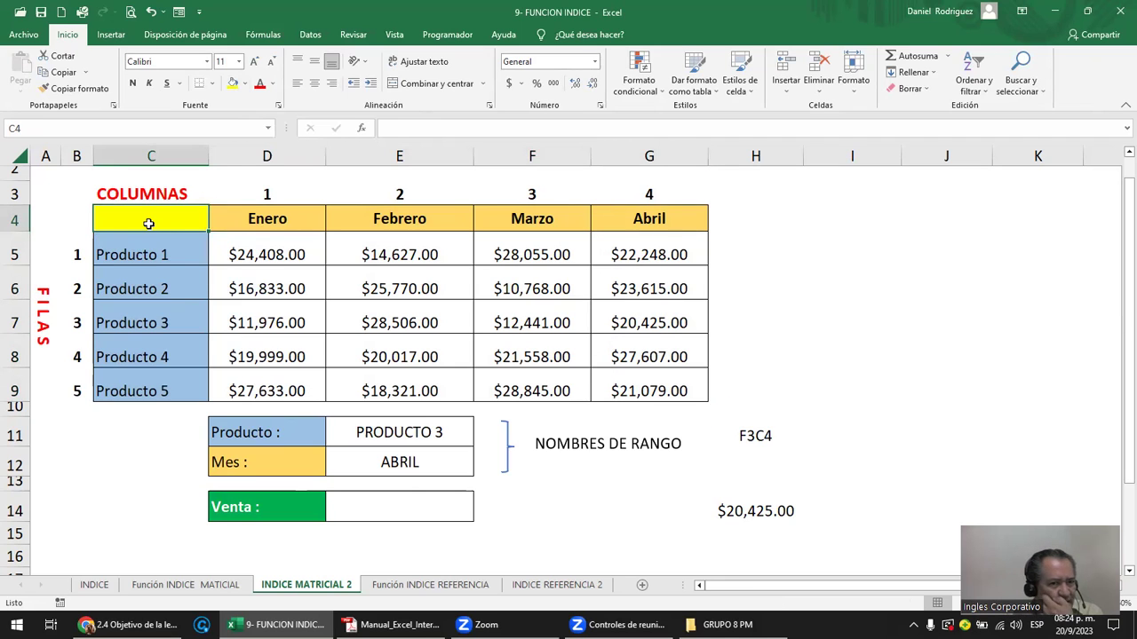
Type the heading MATRIZ into the yellow cell C4.
double_click(155, 221)
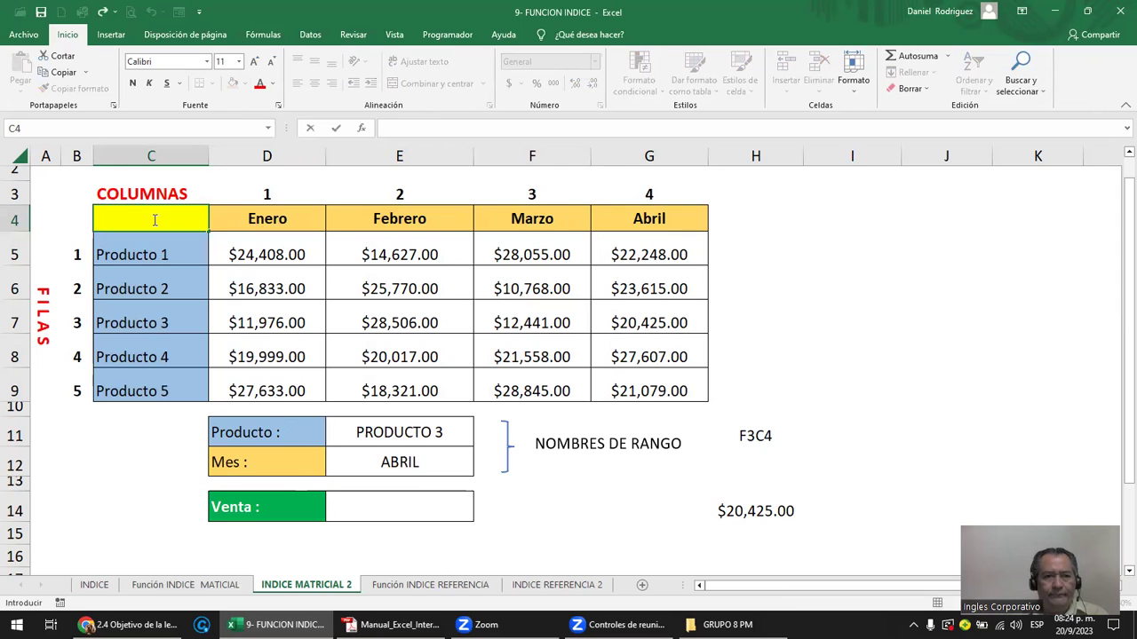
text(MATRI)
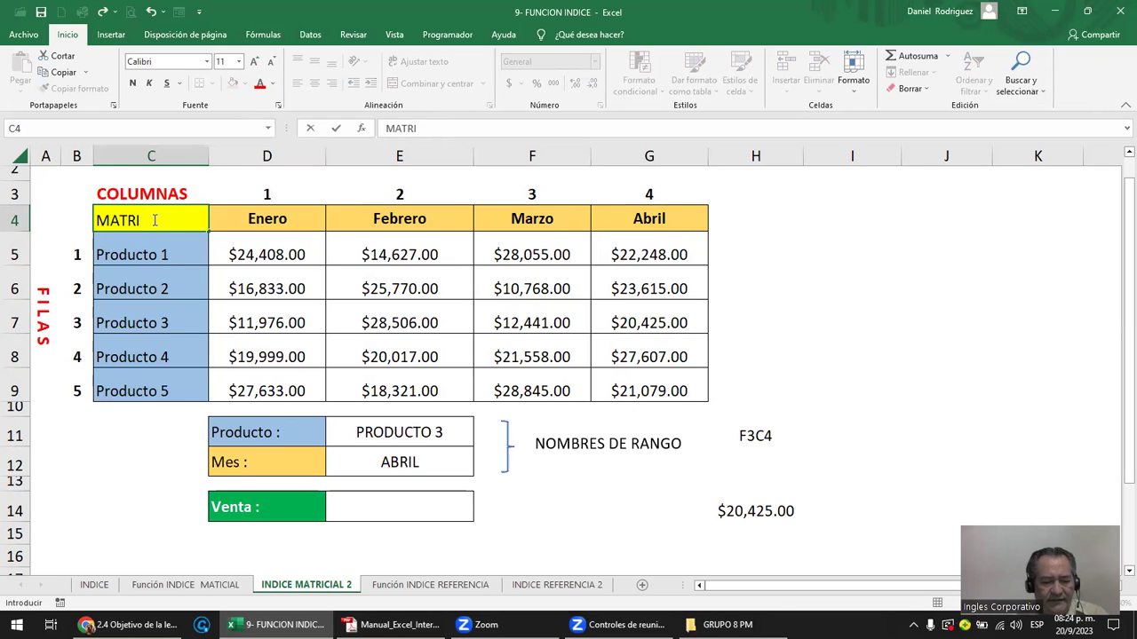
text(Z)
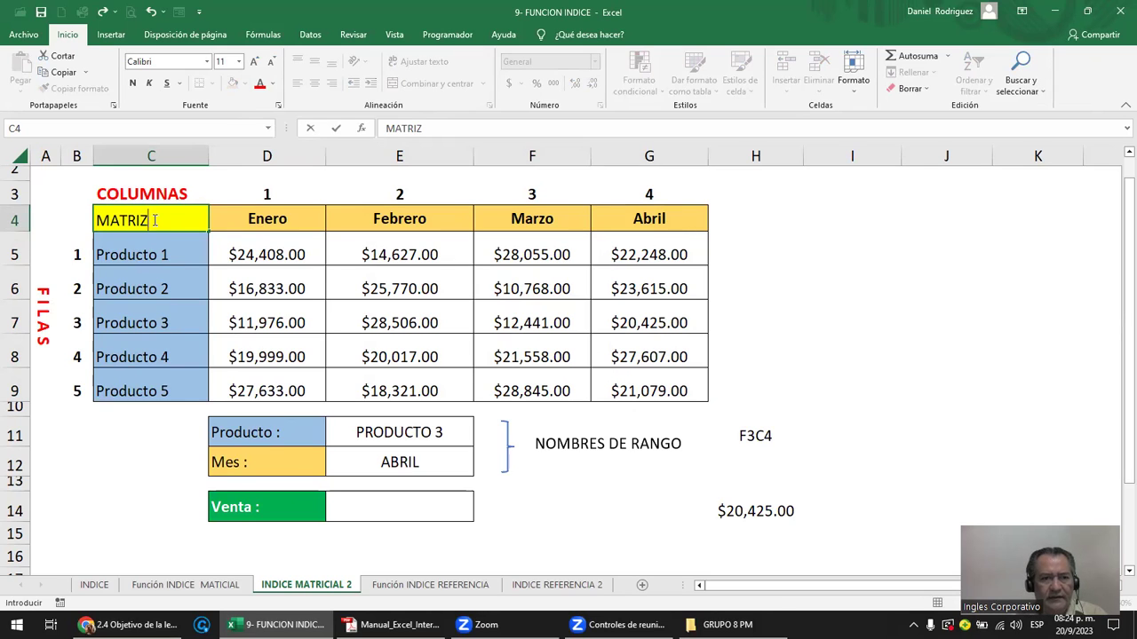
key(Return)
click(162, 217)
drag(263, 259, 628, 378)
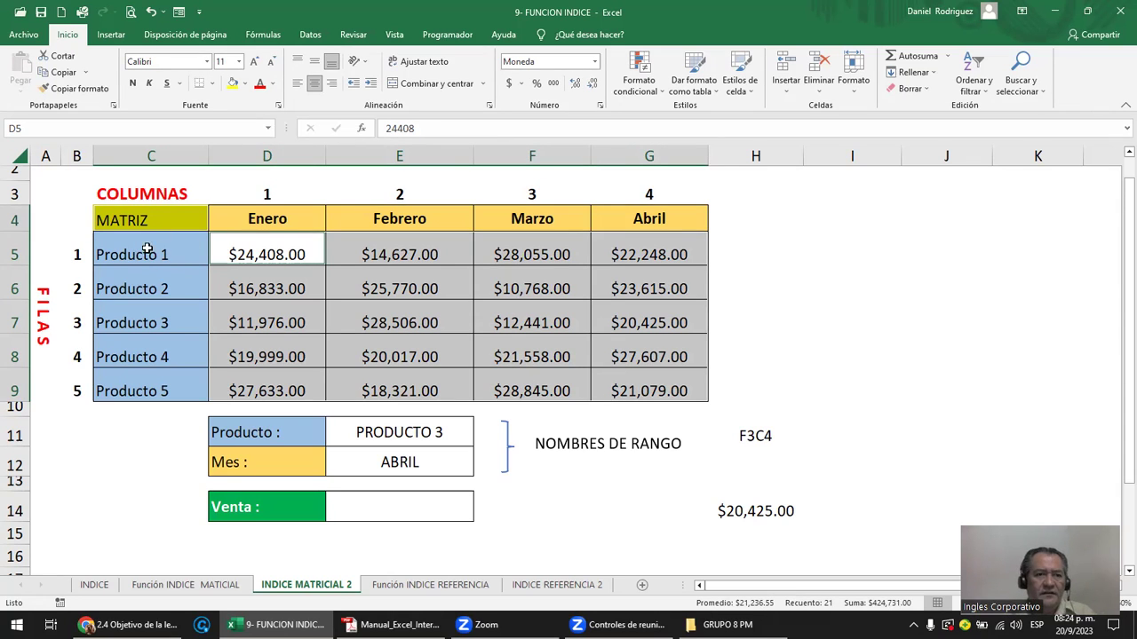
click(162, 221)
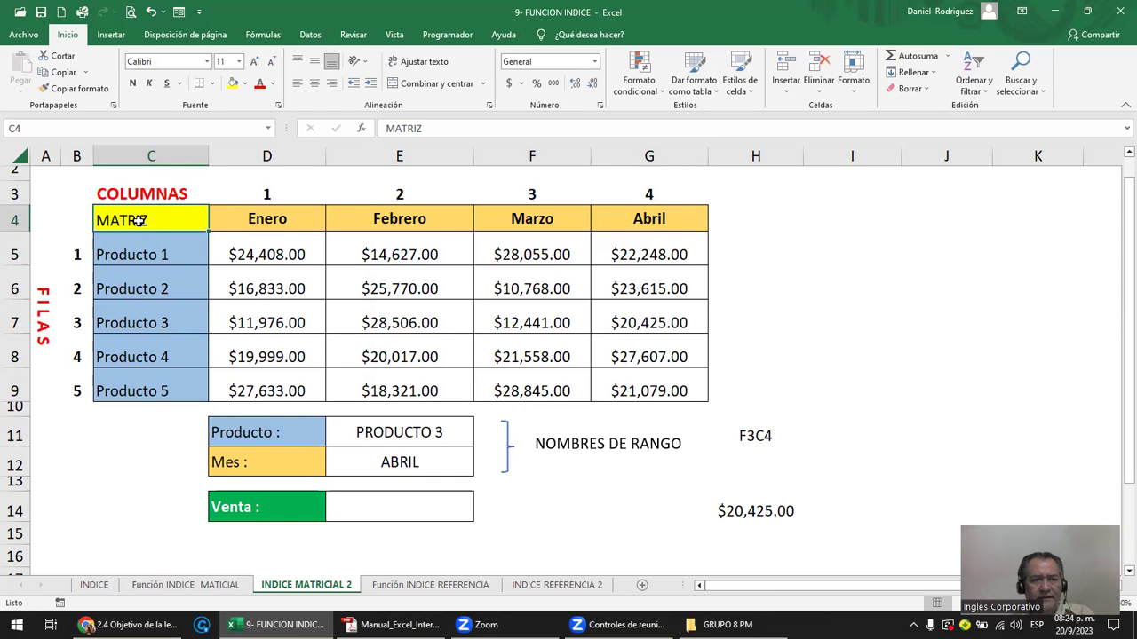
key(Return)
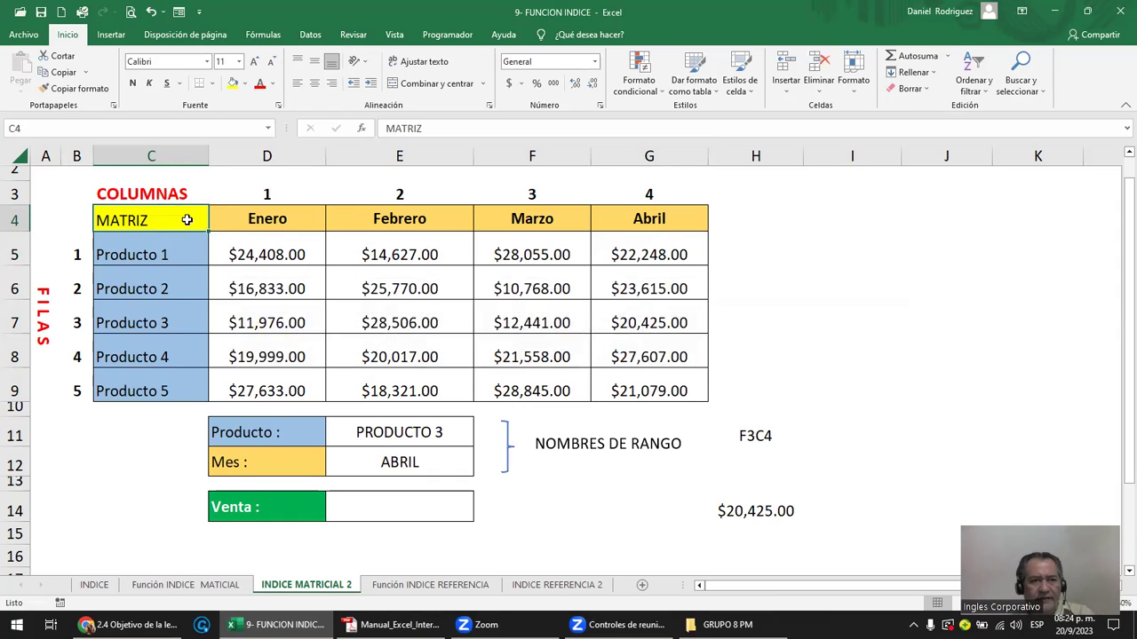
Create names from C4:G9 using both the Top row and Left column labels.
drag(249, 219, 697, 391)
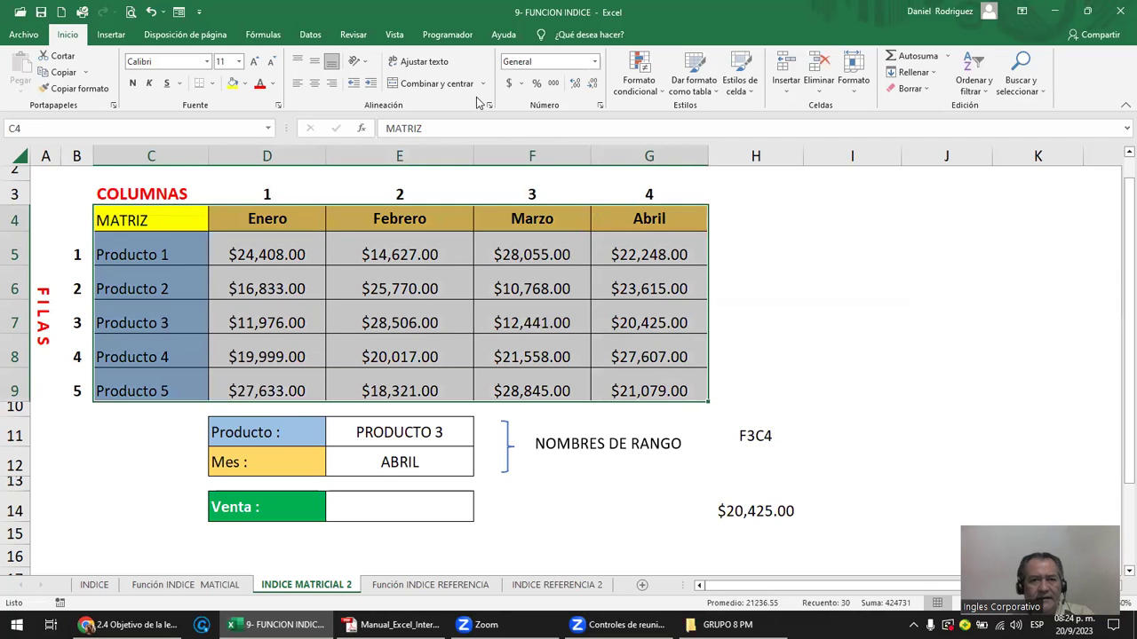
click(263, 34)
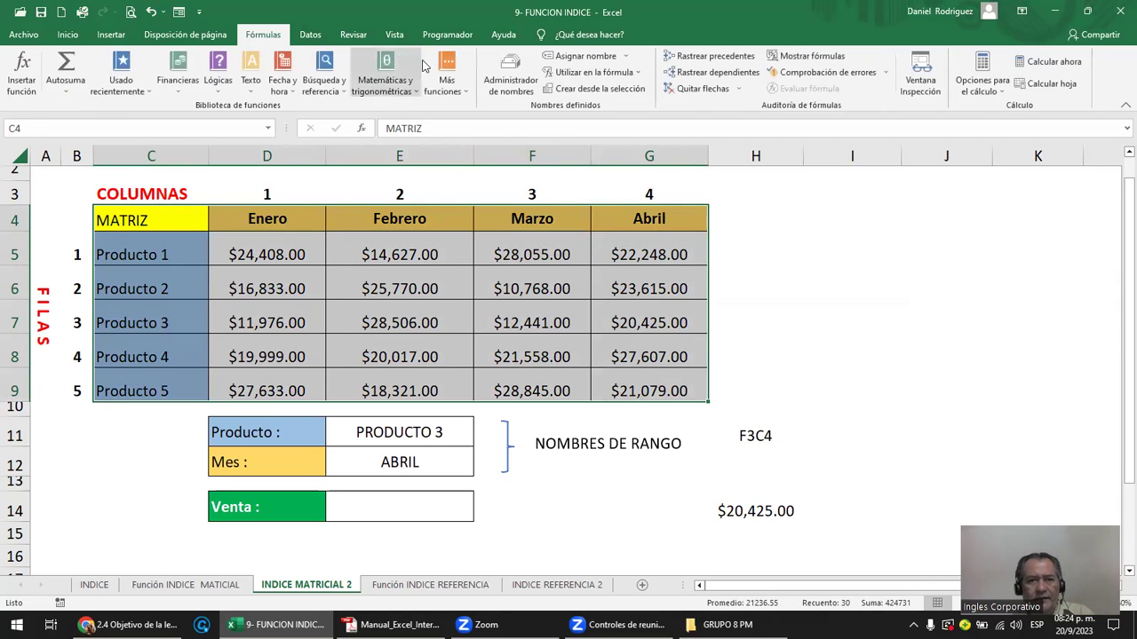
click(600, 89)
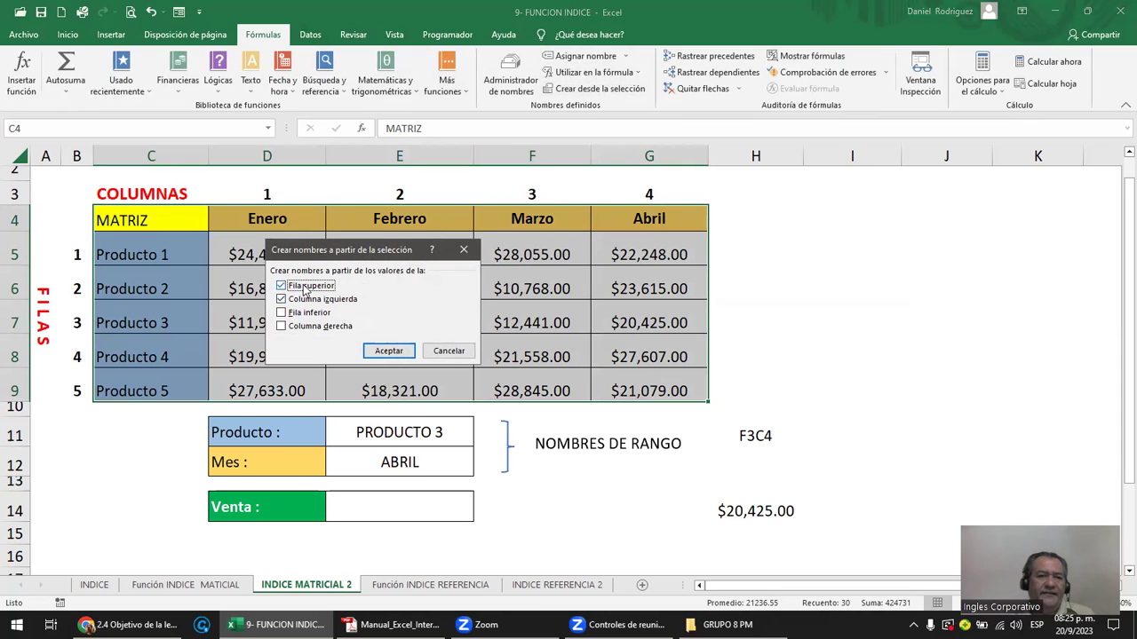
drag(331, 251, 398, 244)
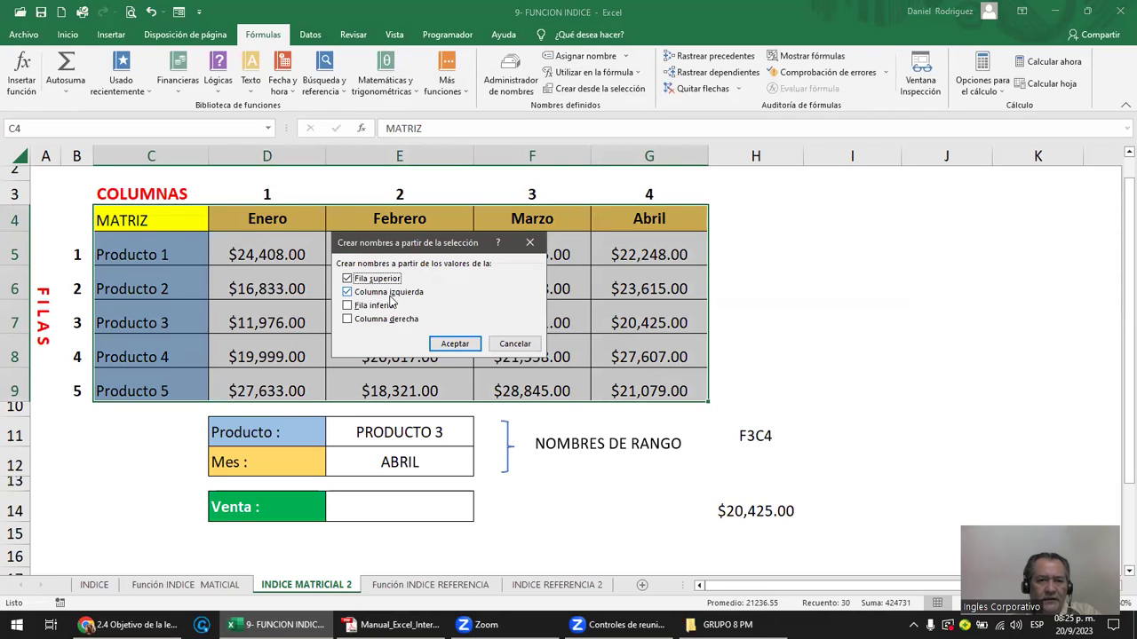
click(447, 345)
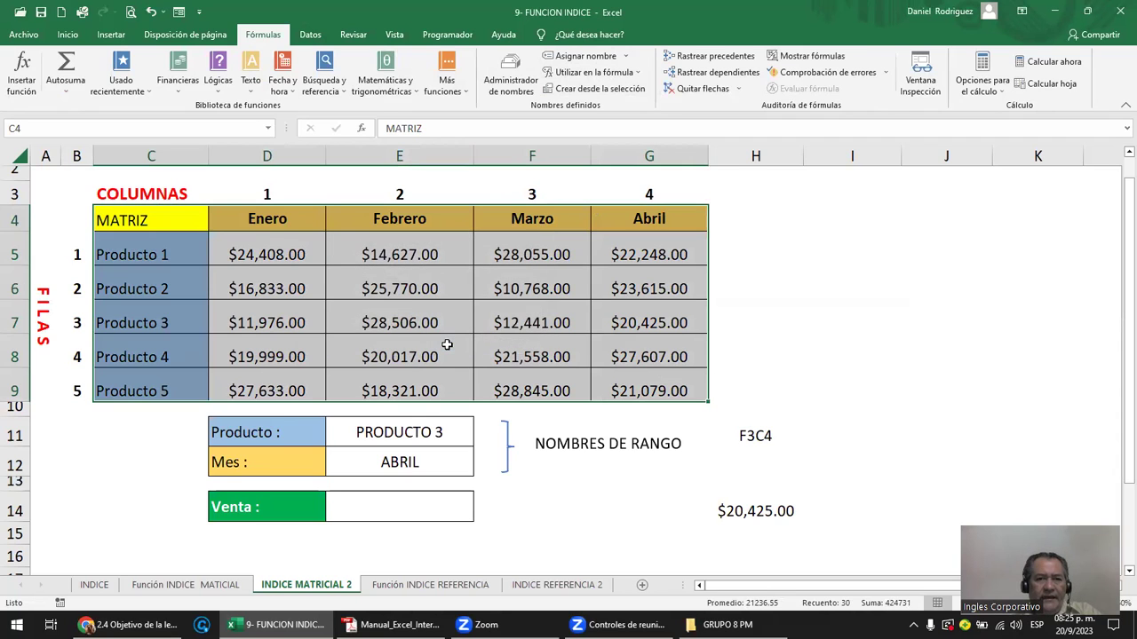
Check that the Abril name refers to the April sales figures G5:G9.
click(764, 308)
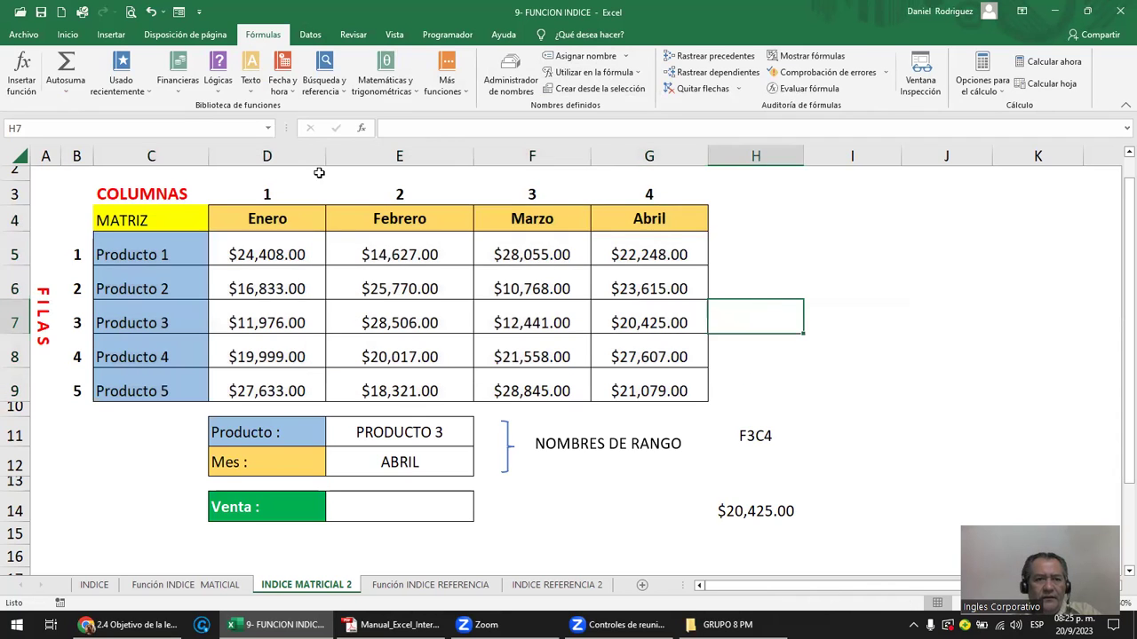
click(267, 130)
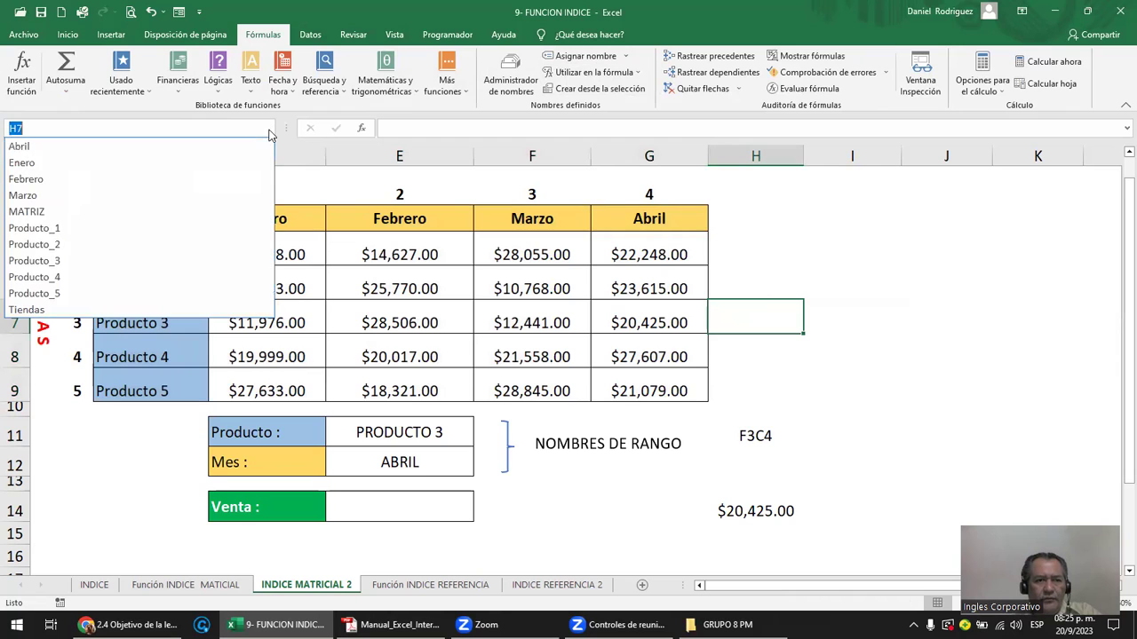
click(139, 145)
drag(615, 224, 630, 381)
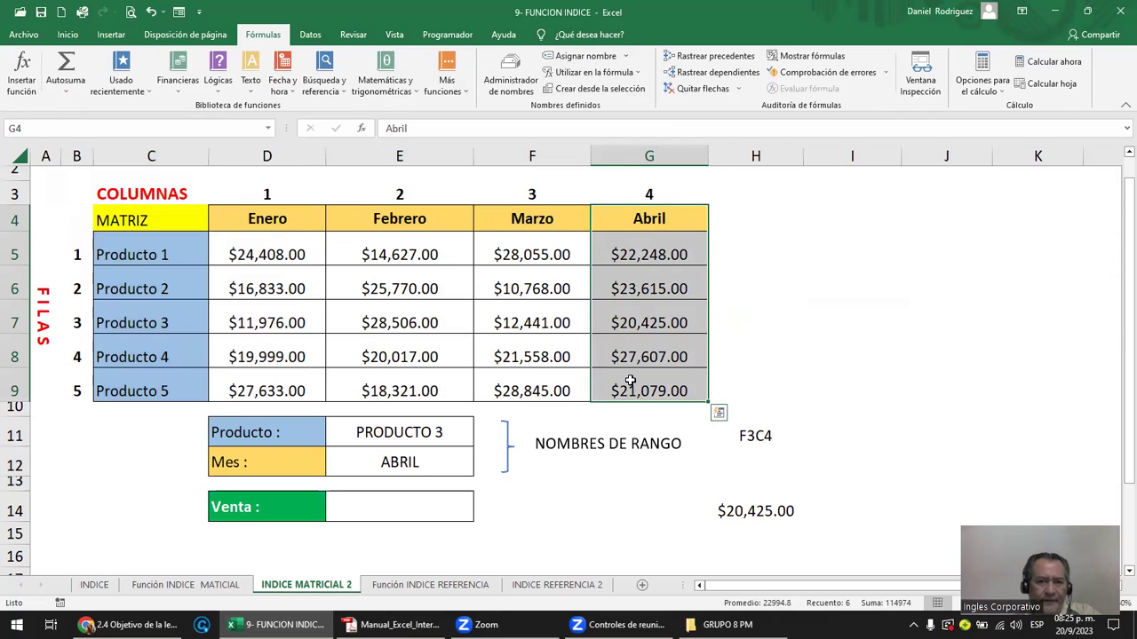
click(621, 219)
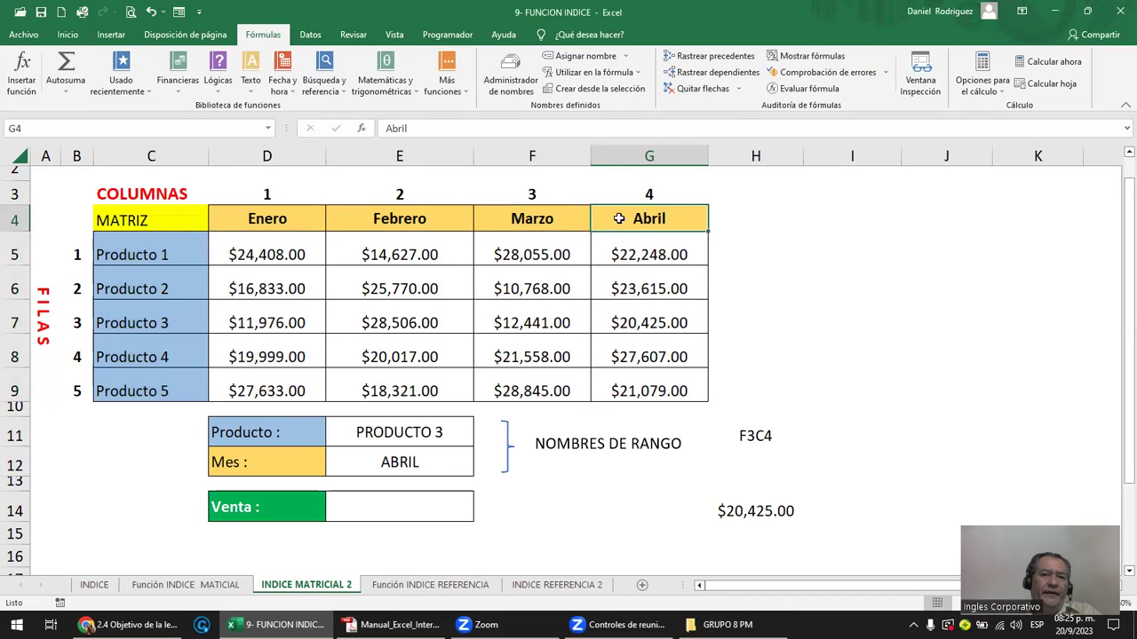
drag(624, 244, 622, 384)
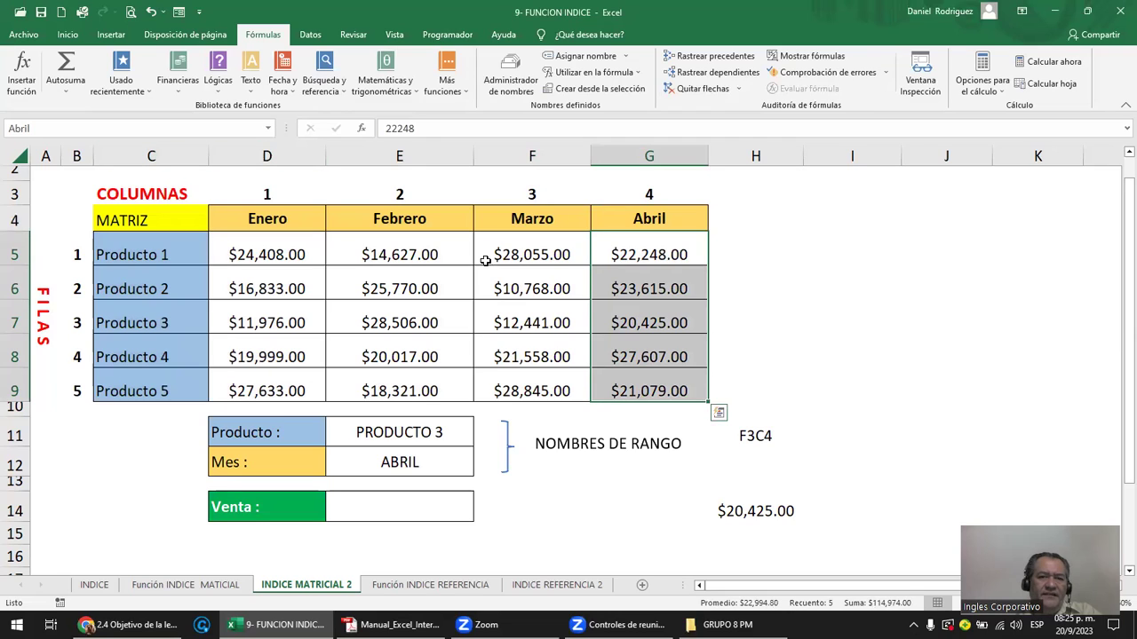
click(262, 135)
click(249, 130)
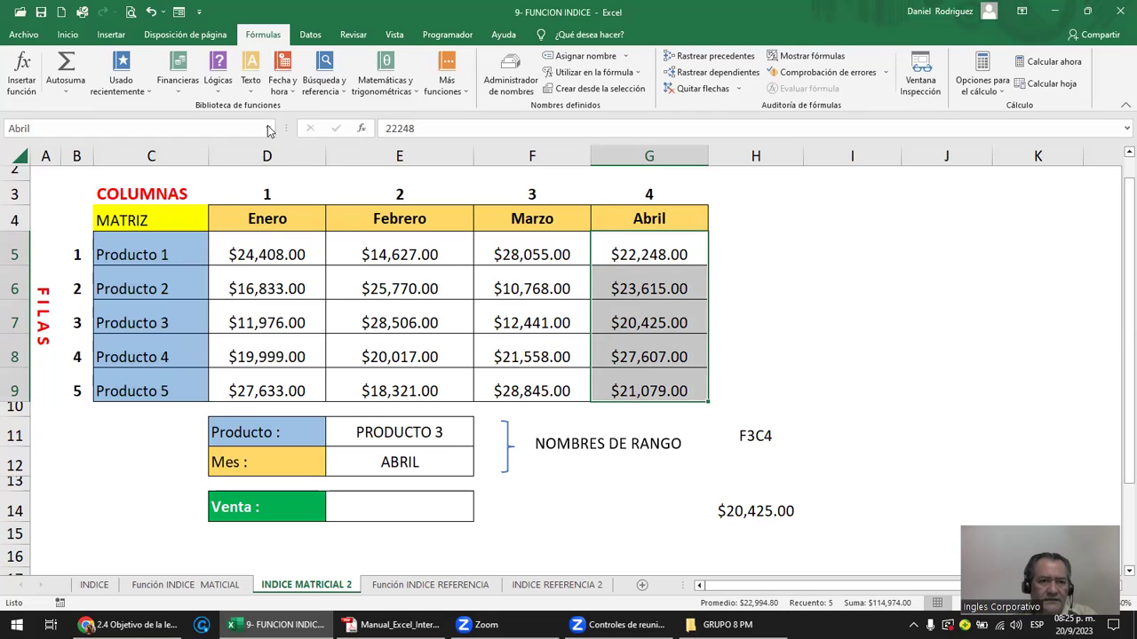
Check the Producto_1 name covers D5:G5, then select input cells E11:E12.
click(267, 128)
click(135, 229)
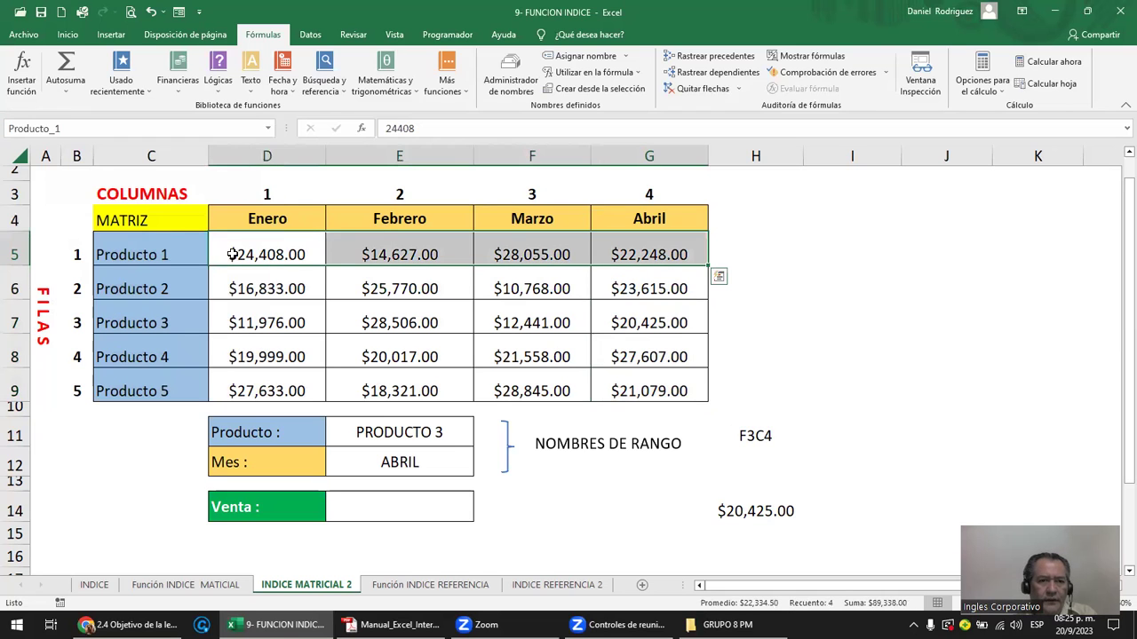
drag(241, 254, 614, 260)
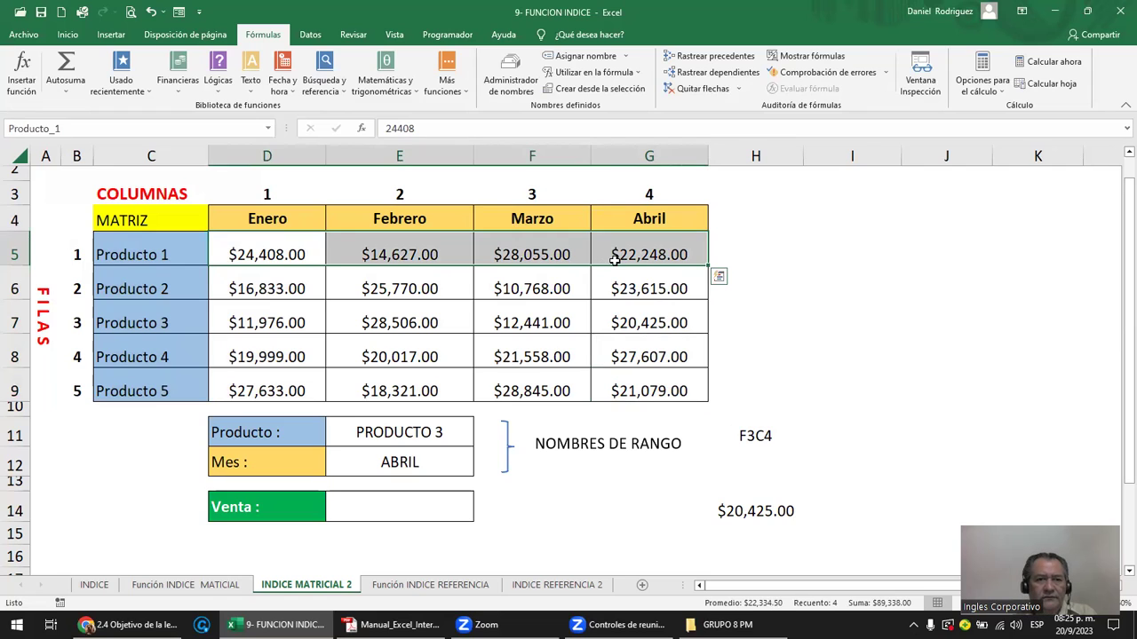
click(153, 252)
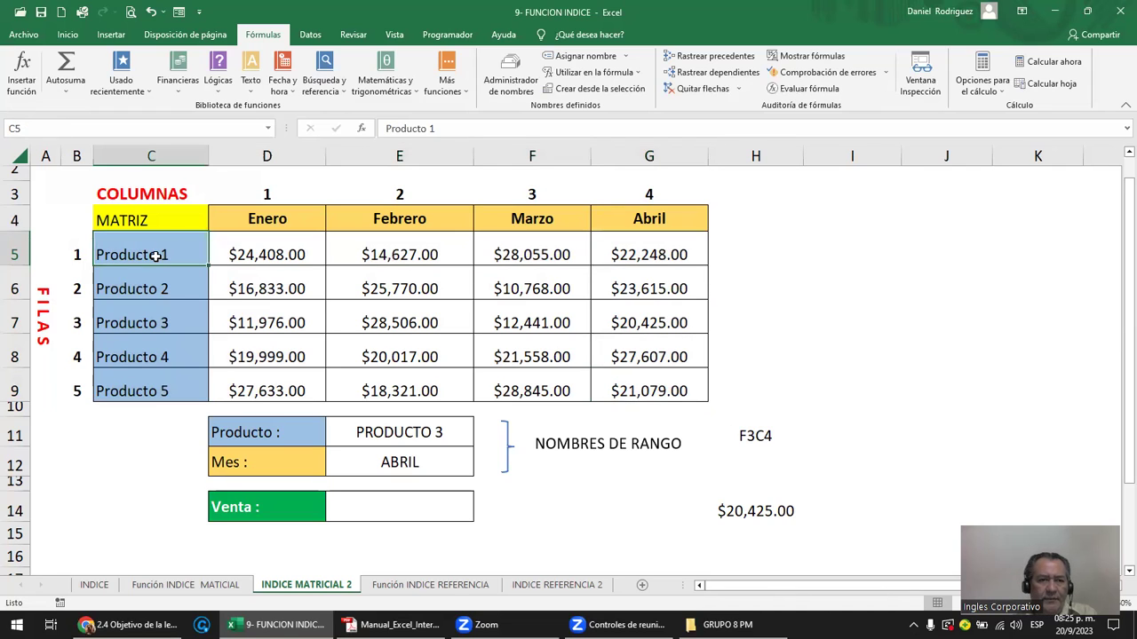
drag(249, 256, 620, 258)
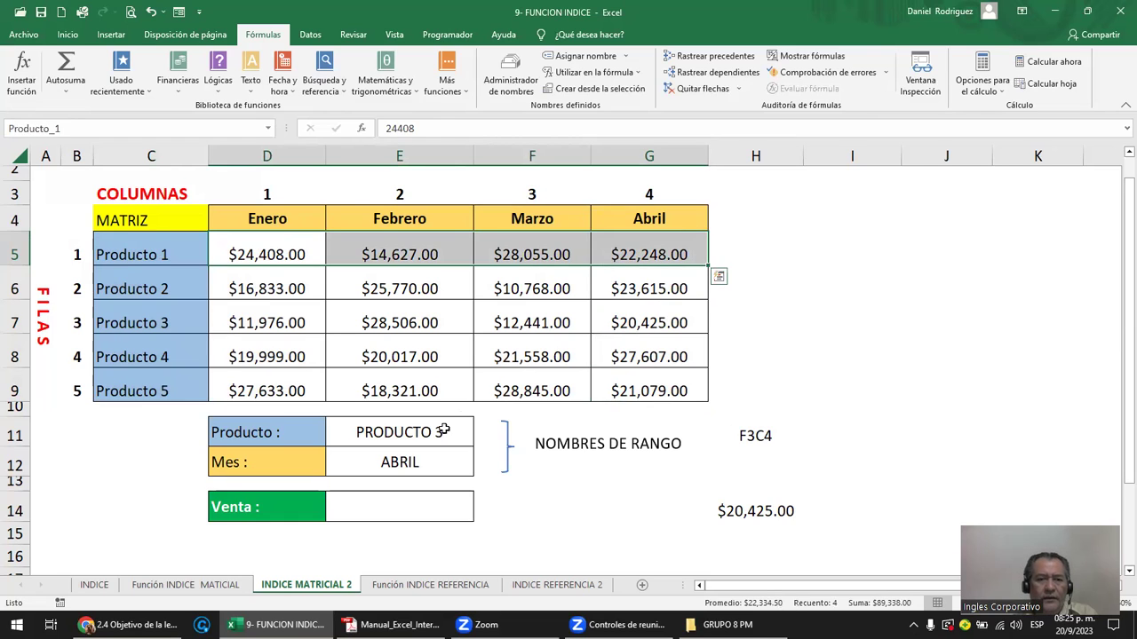
click(453, 433)
key(shift+Down)
key(Delete)
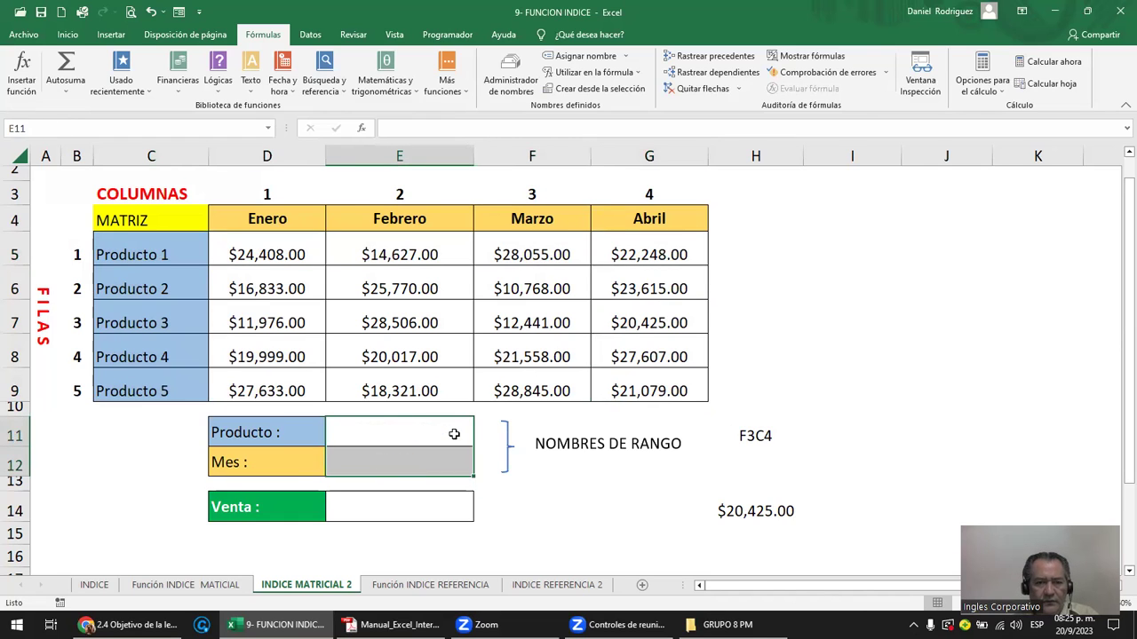
click(453, 434)
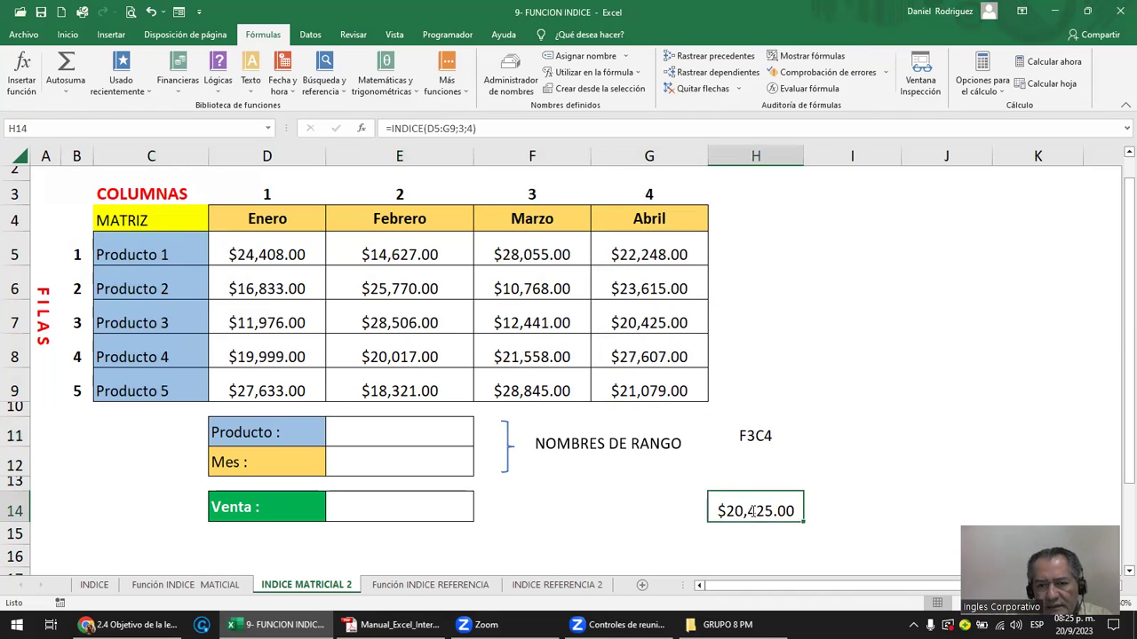
double_click(790, 513)
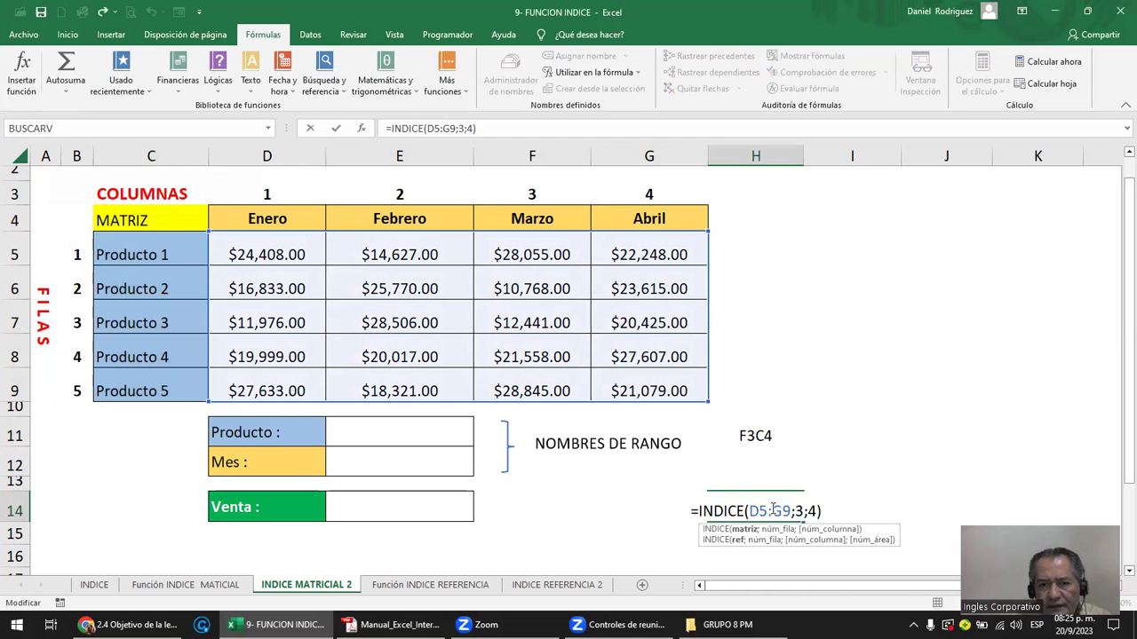
key(ctrl+Return)
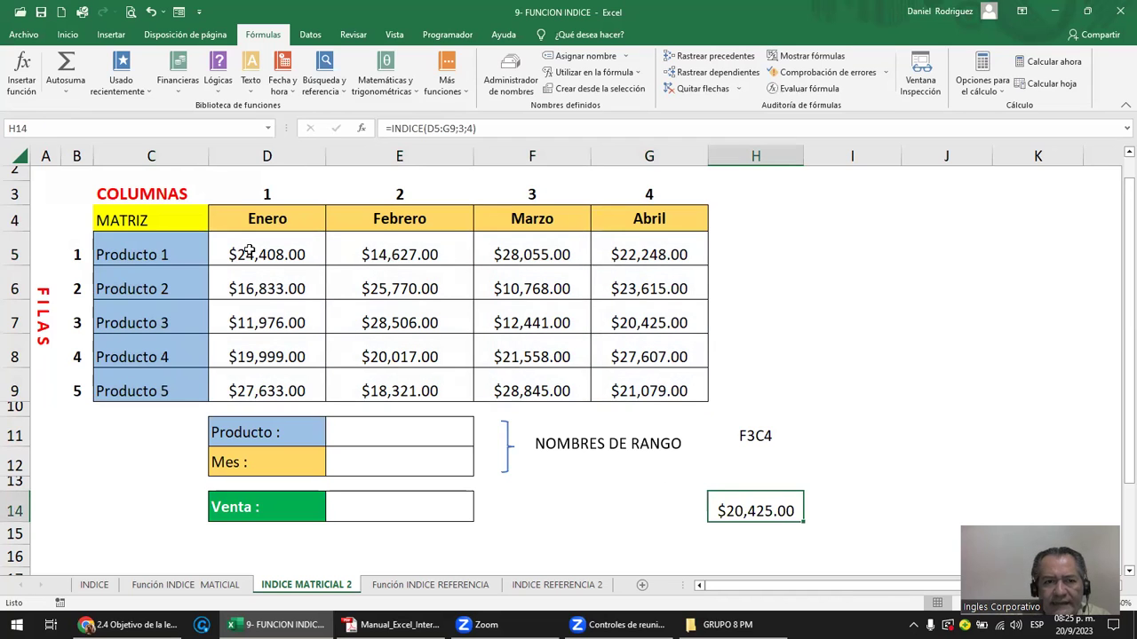
click(747, 437)
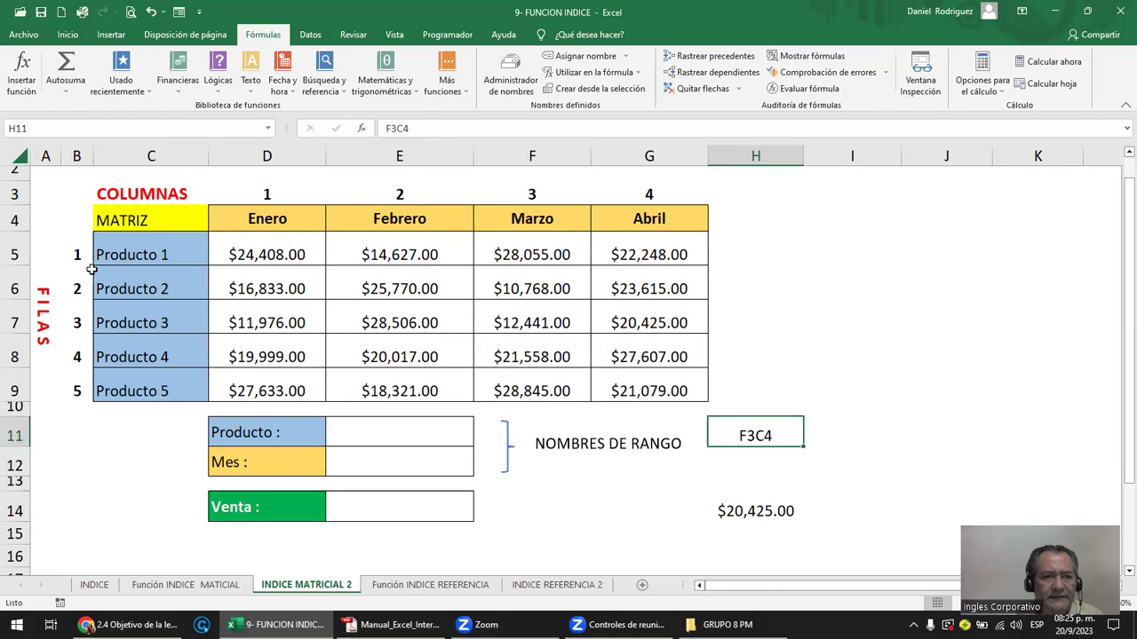
click(13, 322)
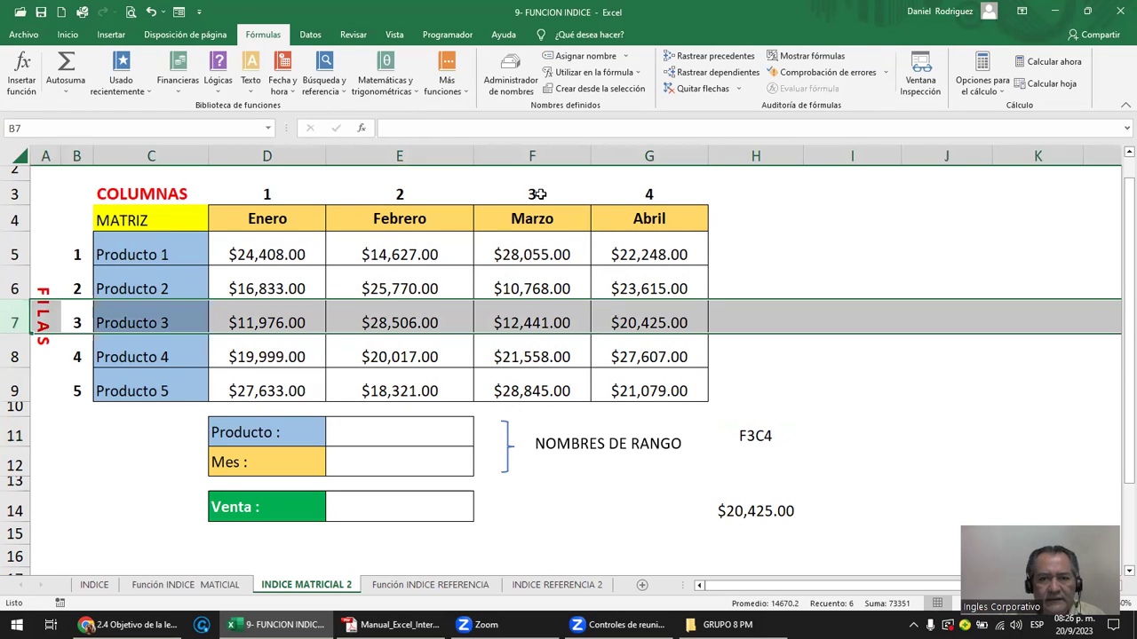
ctrl+click(648, 156)
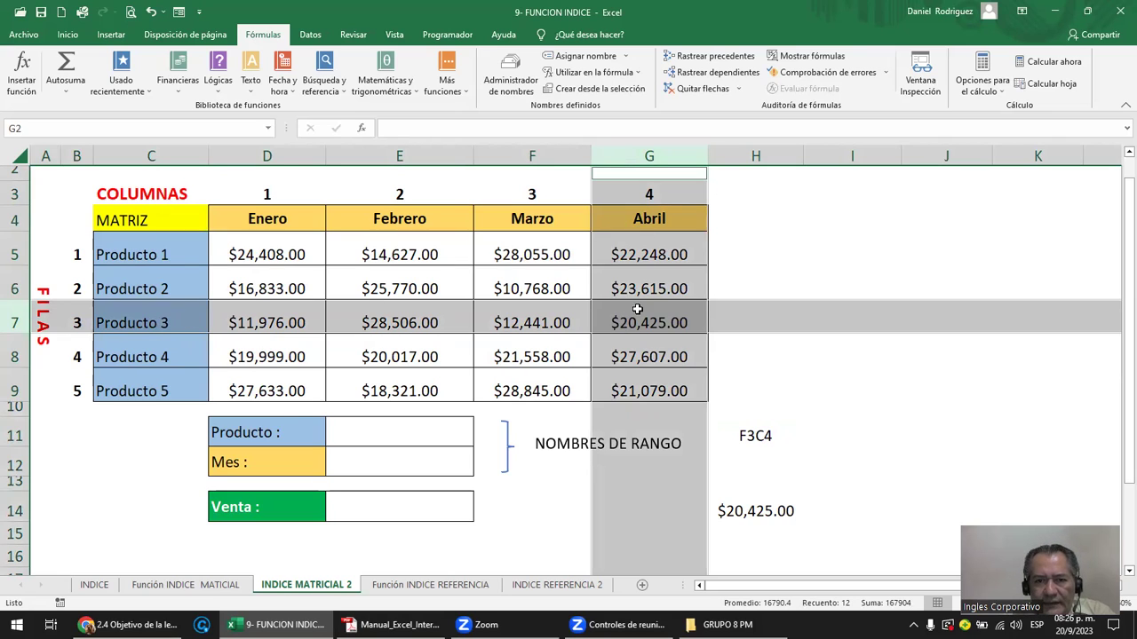
Enter PRODUCTO 3 in the Producto input cell E11.
click(385, 436)
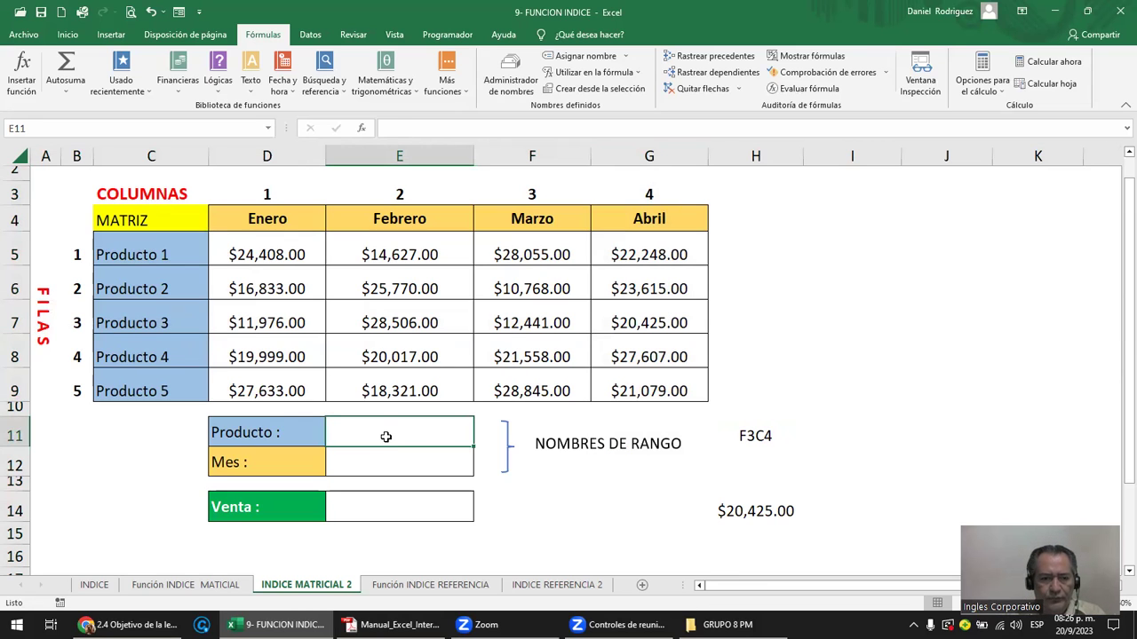
text(PR)
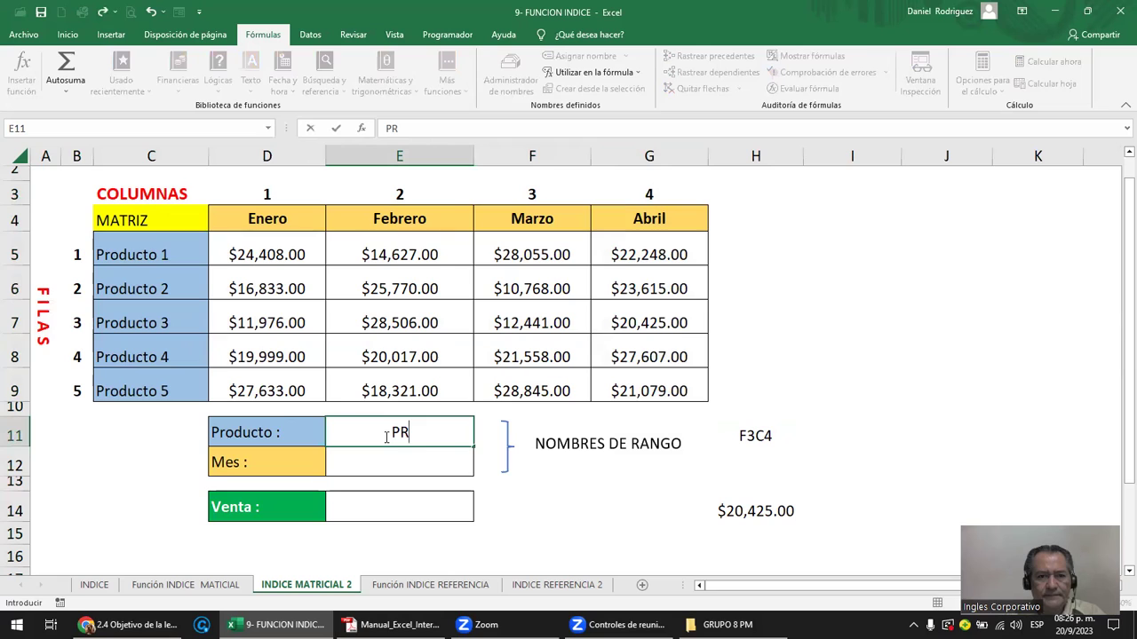
text(O)
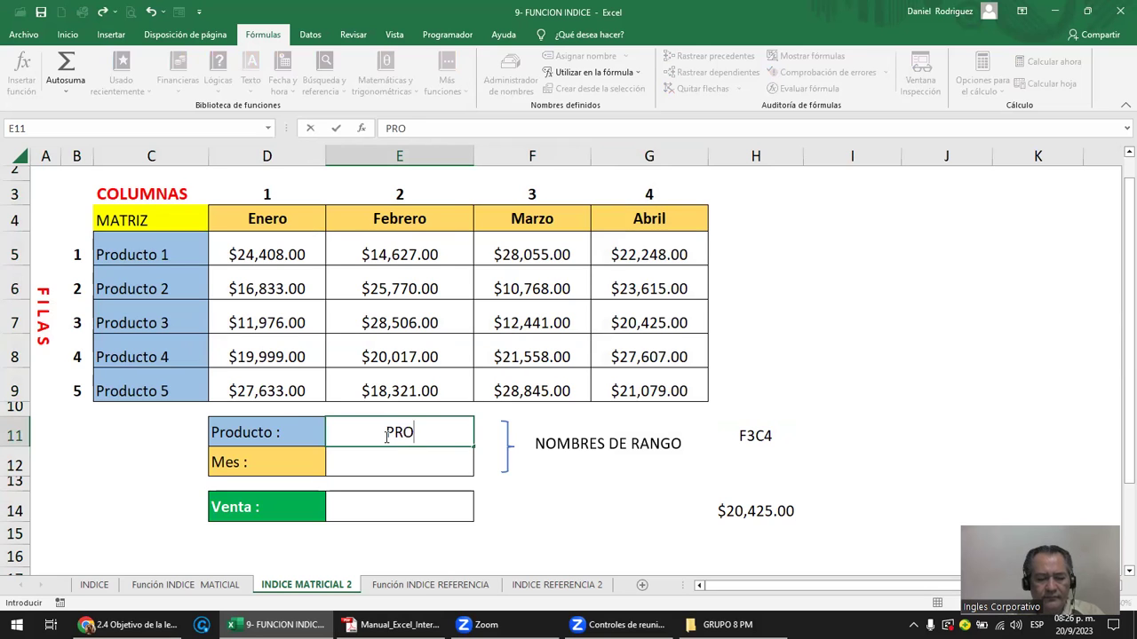
text(DUCTO)
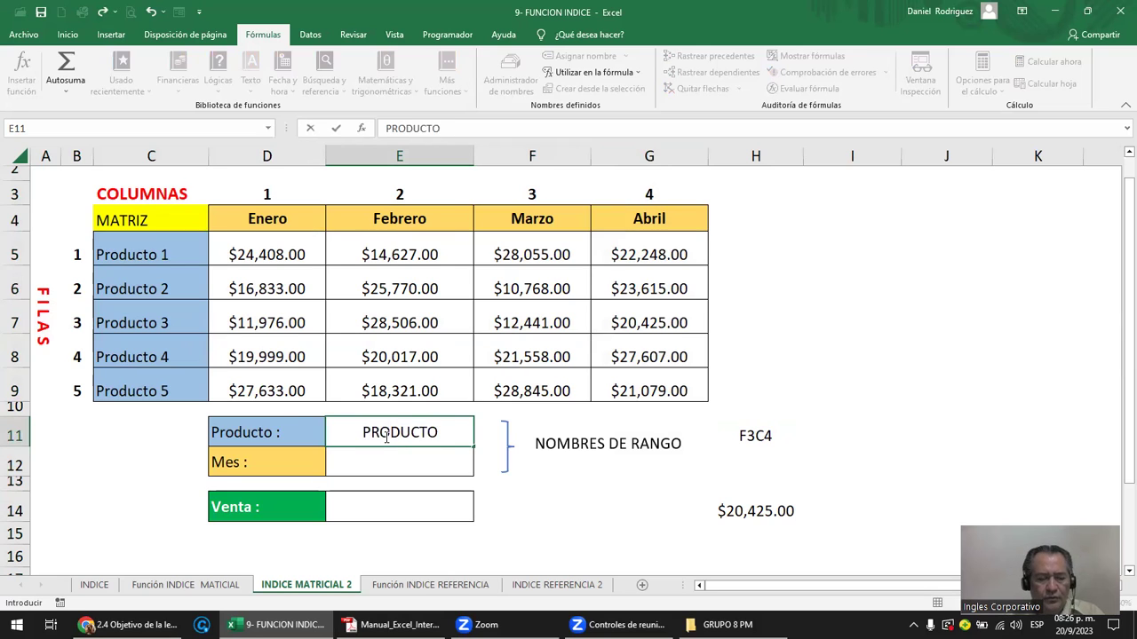
text(3)
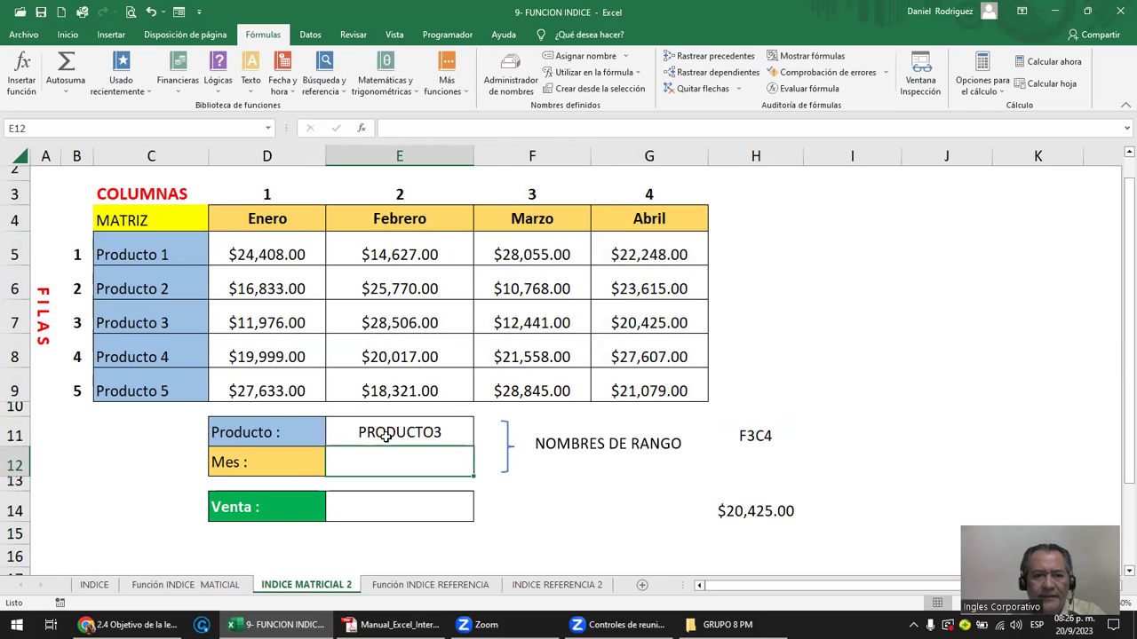
key(ctrl+Return)
double_click(429, 432)
key(BackSpace)
text(3)
key(Return)
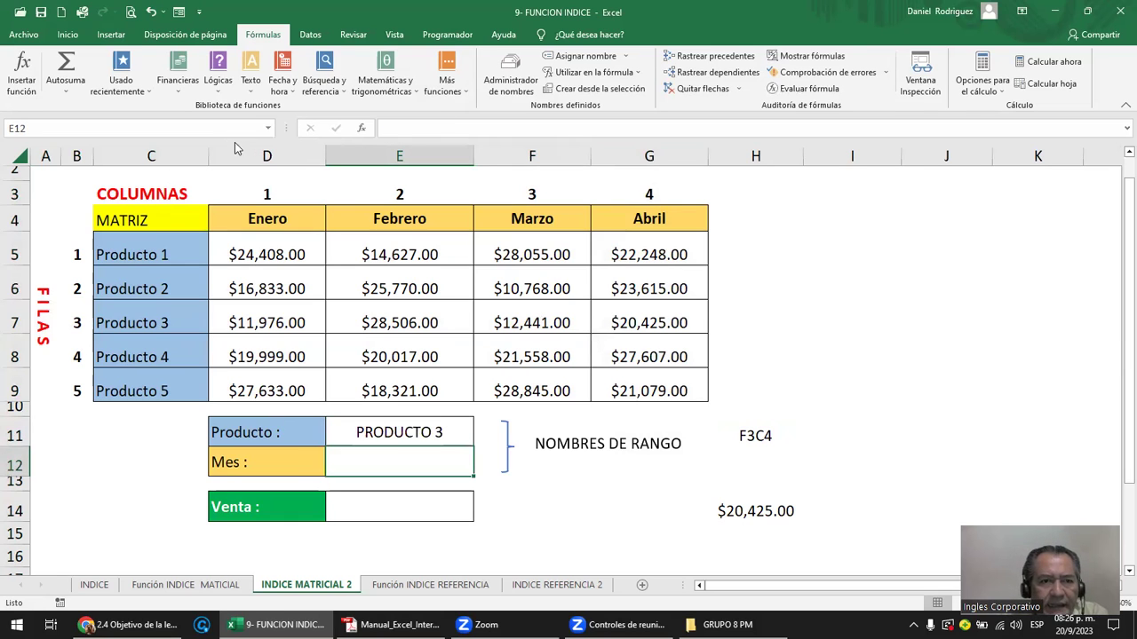
Look up the Producto_3 range name, then correct E11 to PRODUCTO_3.
click(266, 131)
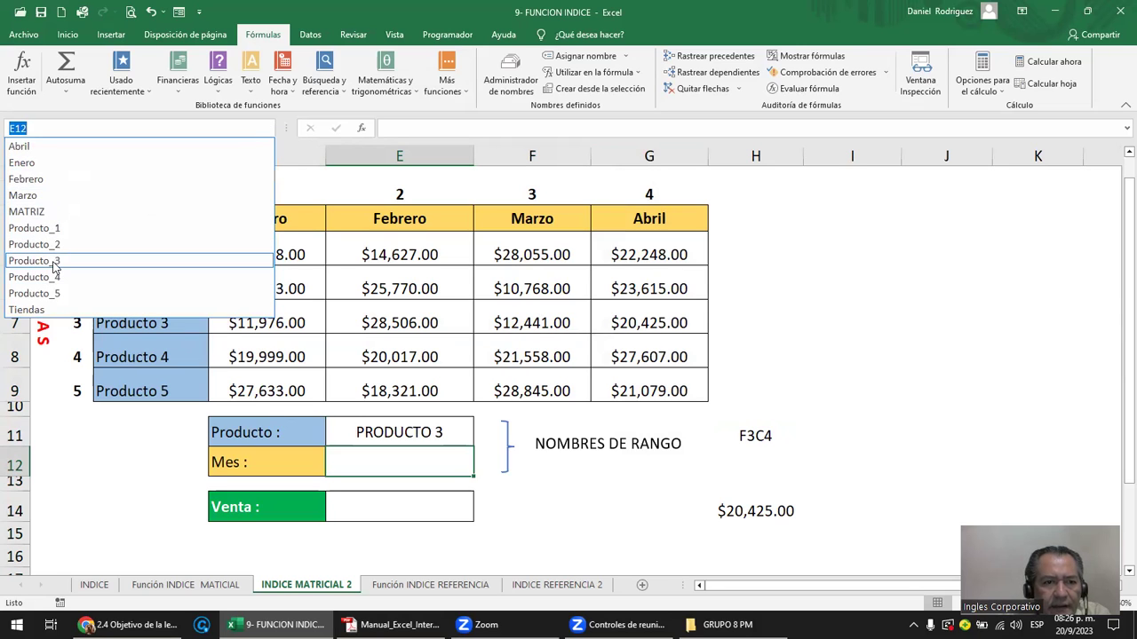
click(55, 264)
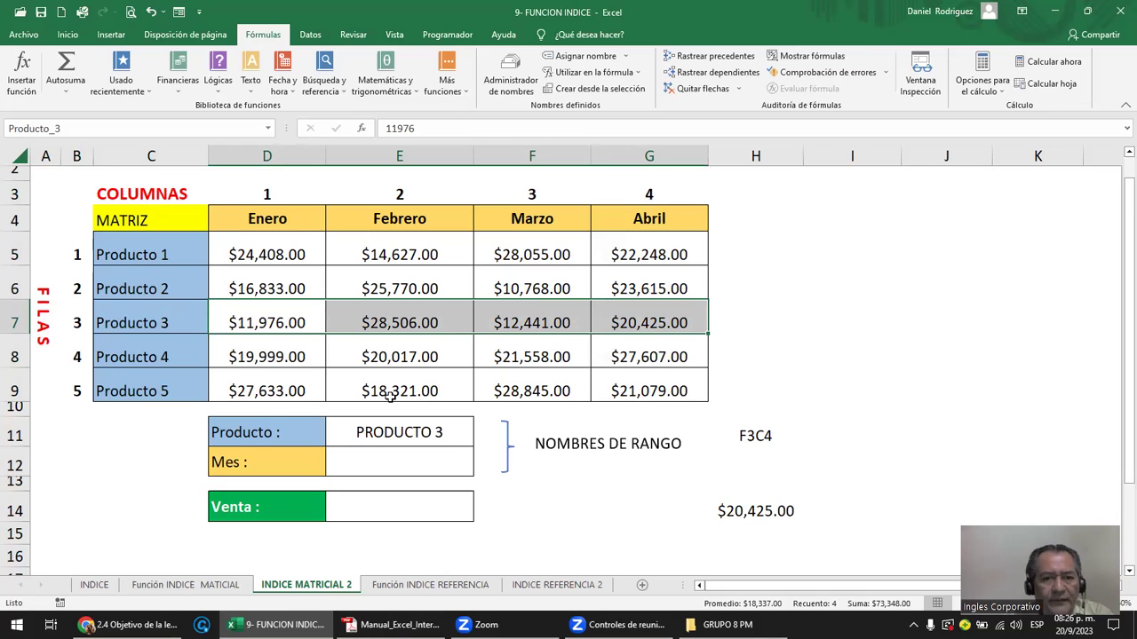
click(437, 431)
double_click(433, 432)
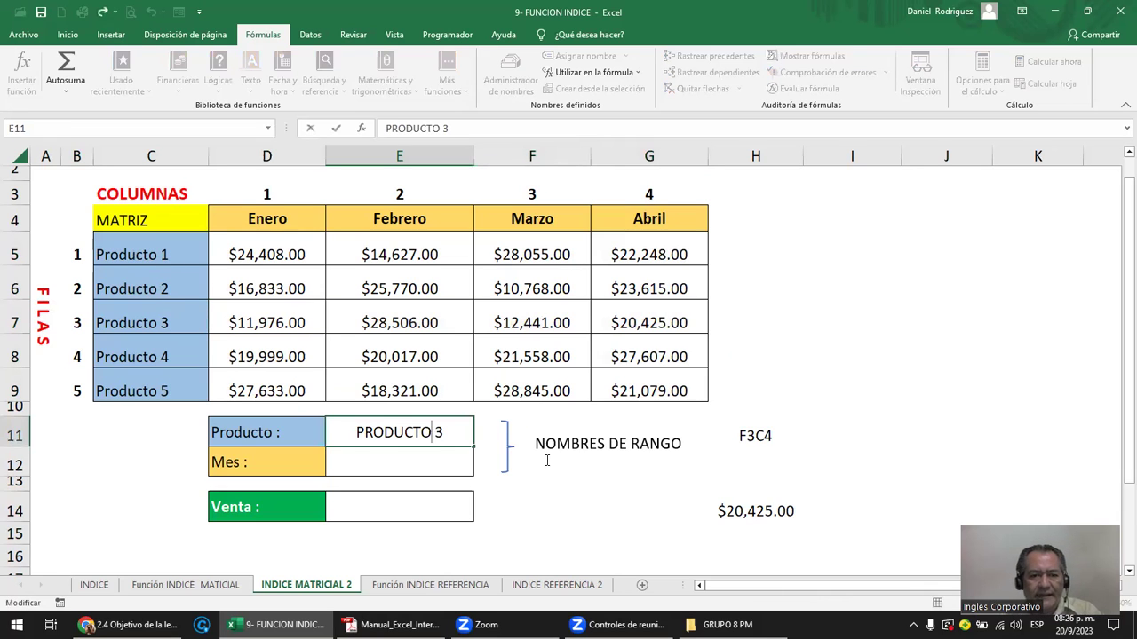
text(_)
key(Delete)
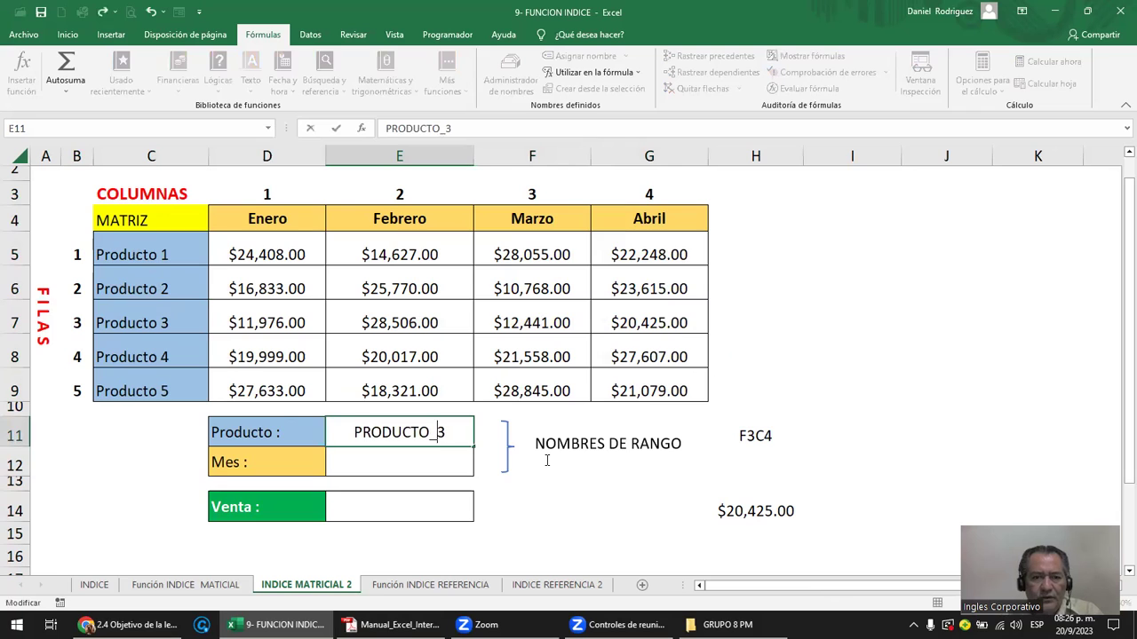
key(Return)
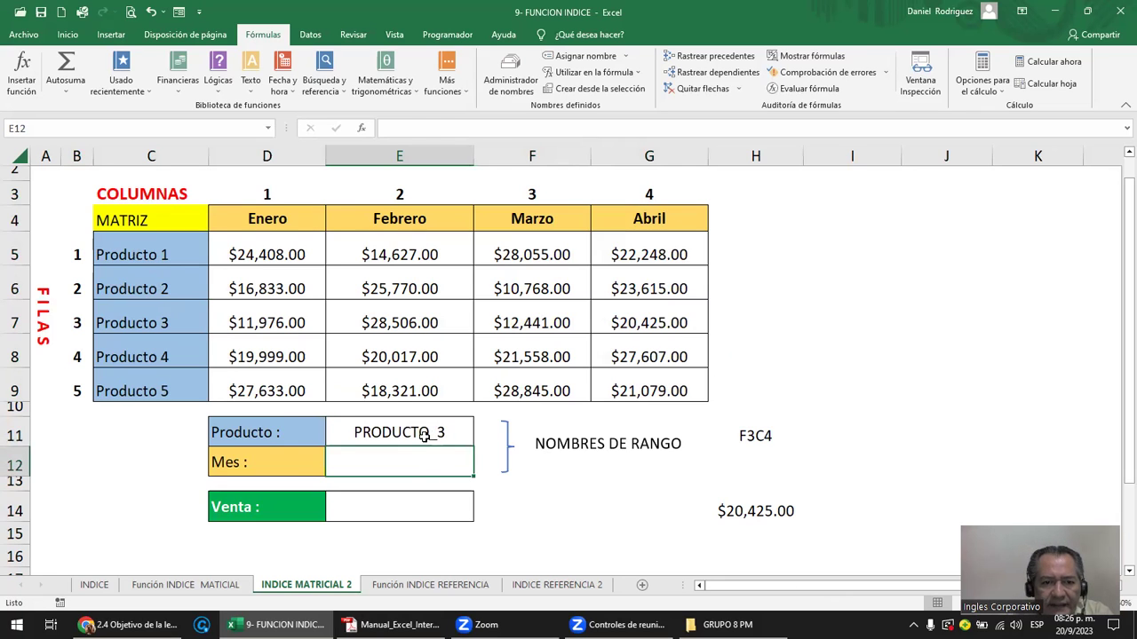
click(421, 433)
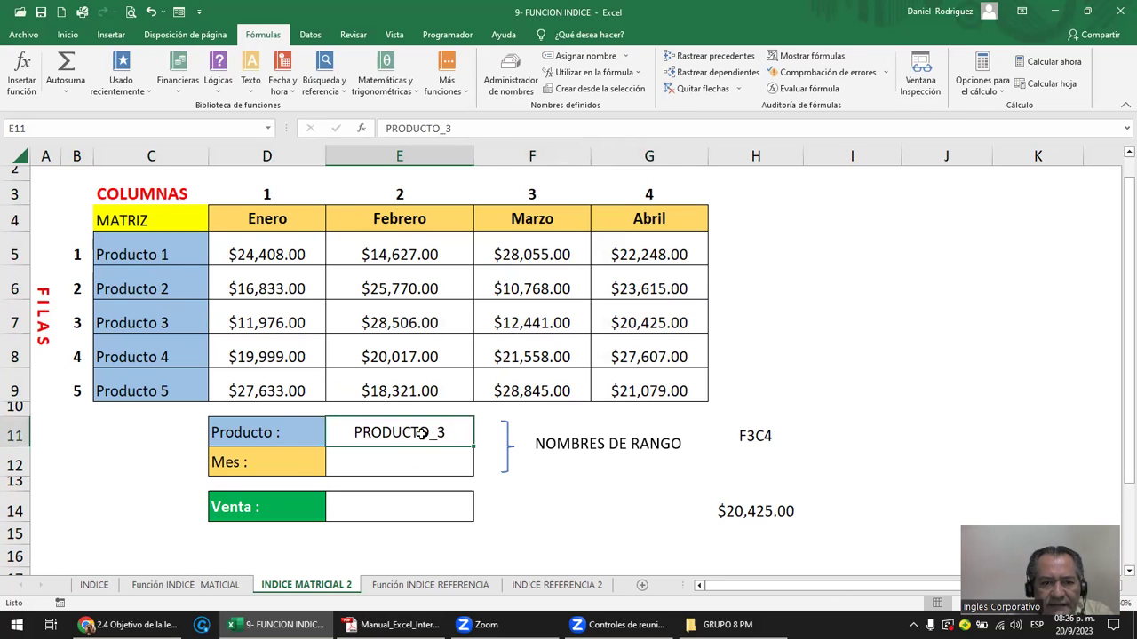
click(268, 129)
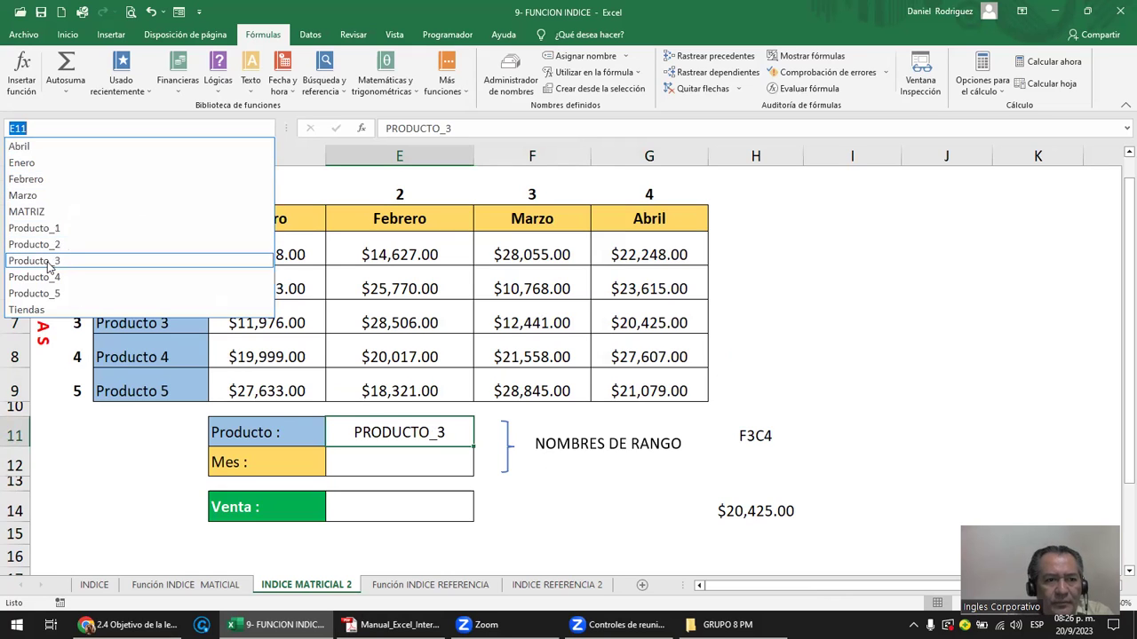
click(33, 260)
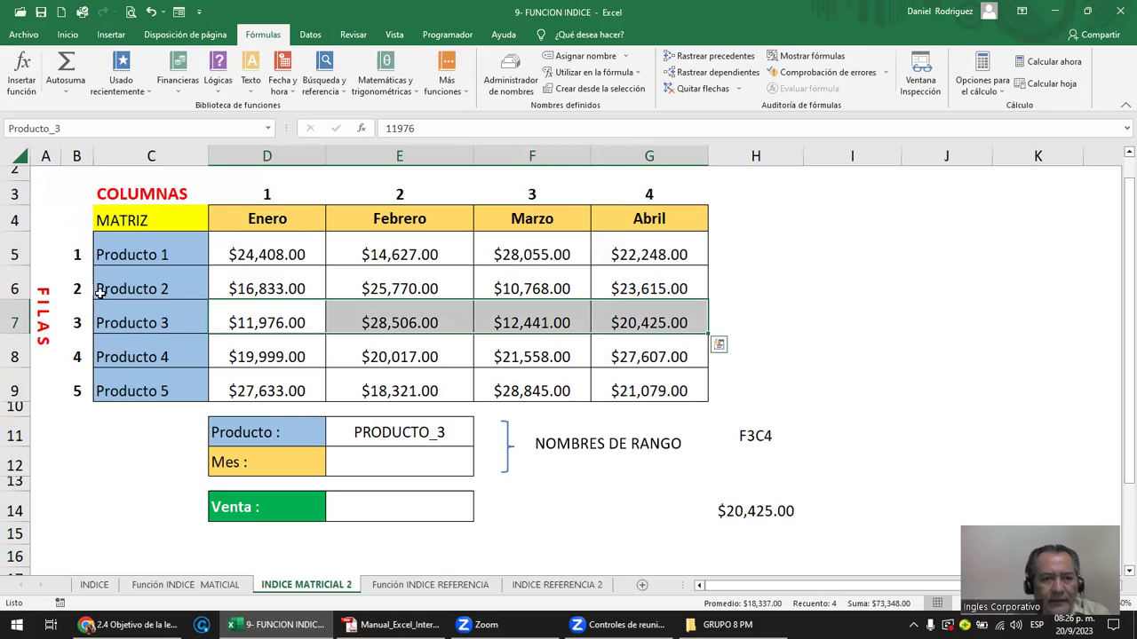
double_click(158, 255)
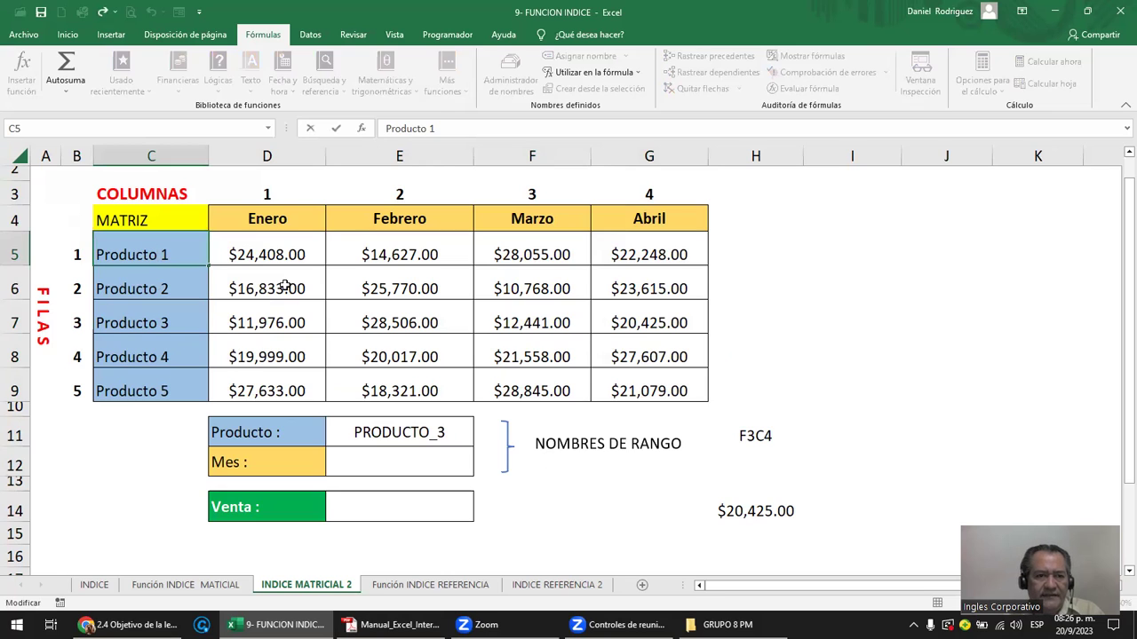
key(Escape)
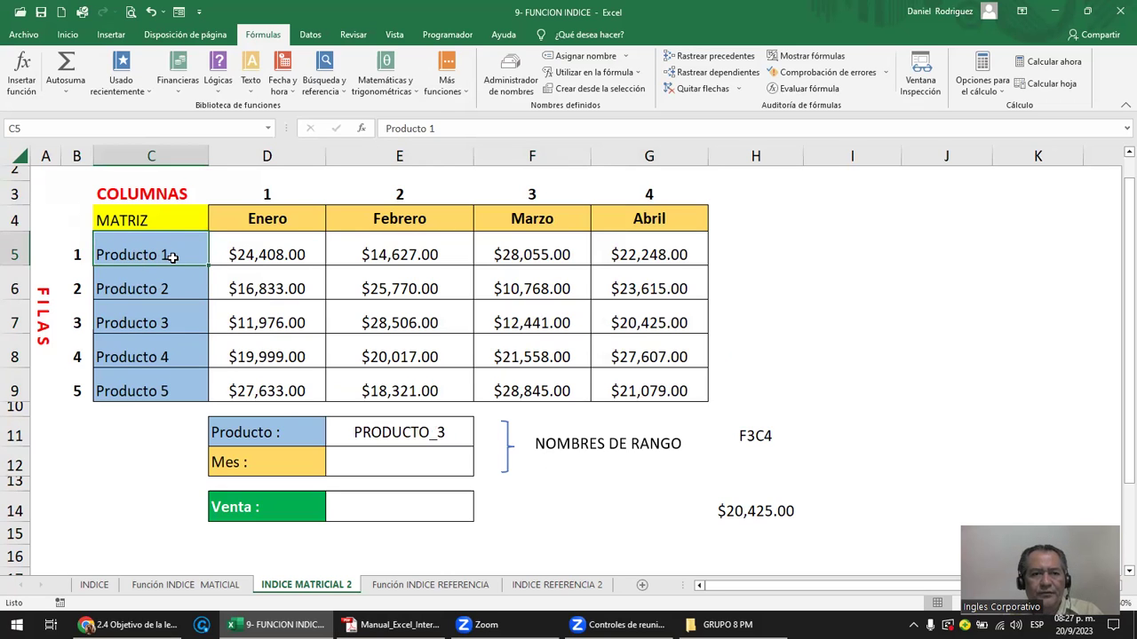
click(268, 127)
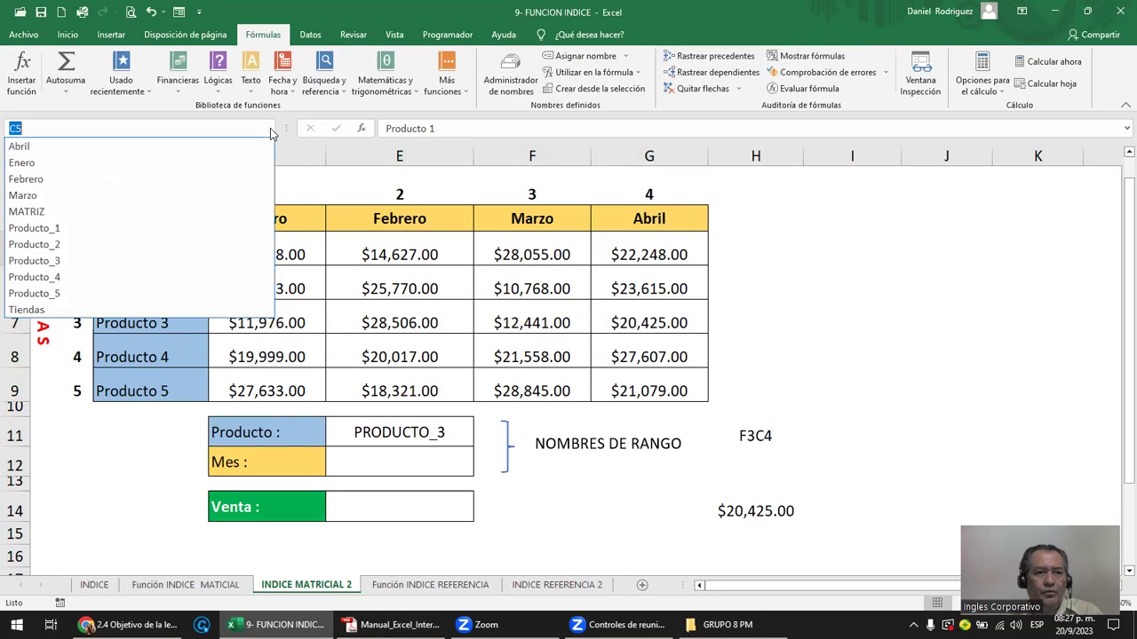
click(76, 231)
click(399, 462)
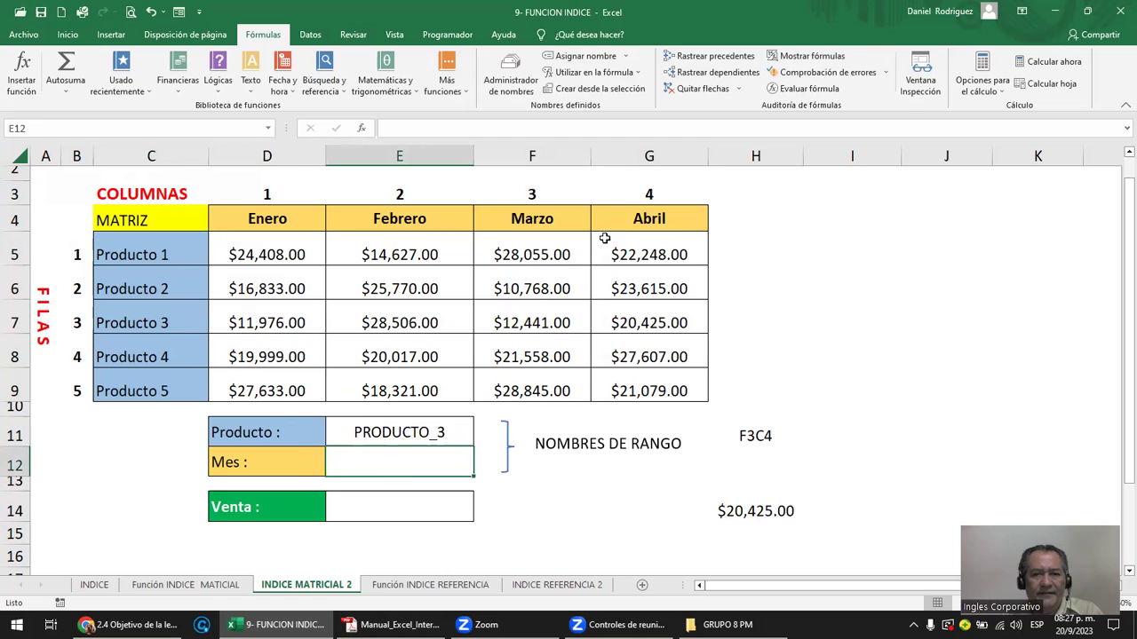
click(269, 129)
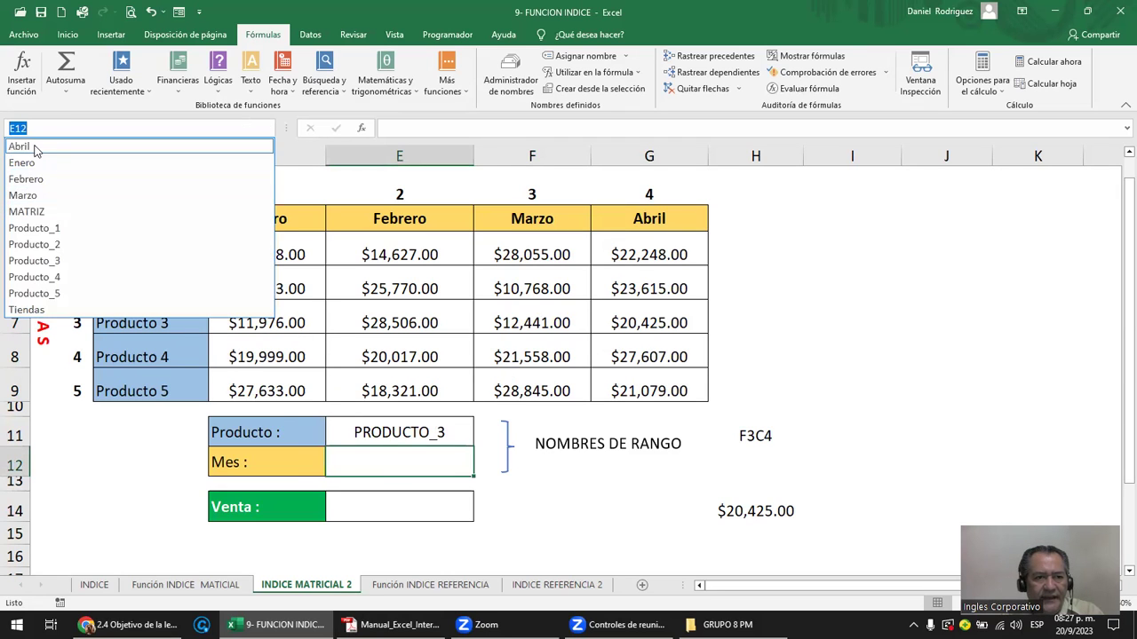
Jump to the ABRIL range, then enter ABRIL in the Mes cell E12.
click(360, 467)
text(ABR)
key(Return)
click(416, 461)
text(ABRIL)
key(Return)
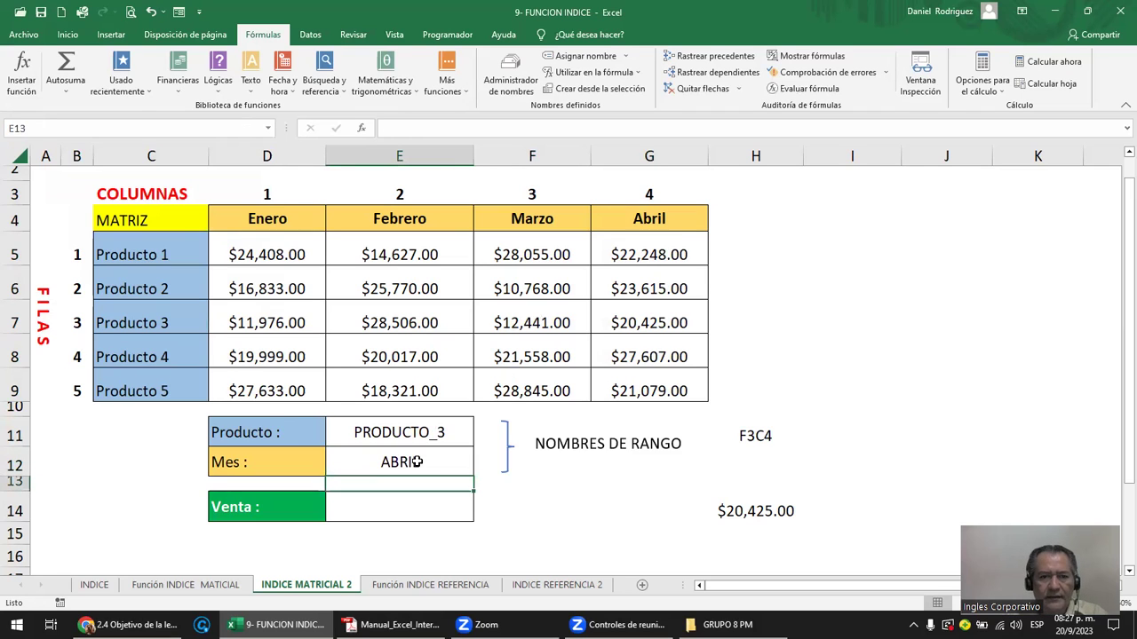
Highlight the inputs E11:E12, product names C5:C9 and month headers D4:G4, then select E14.
drag(435, 432, 423, 458)
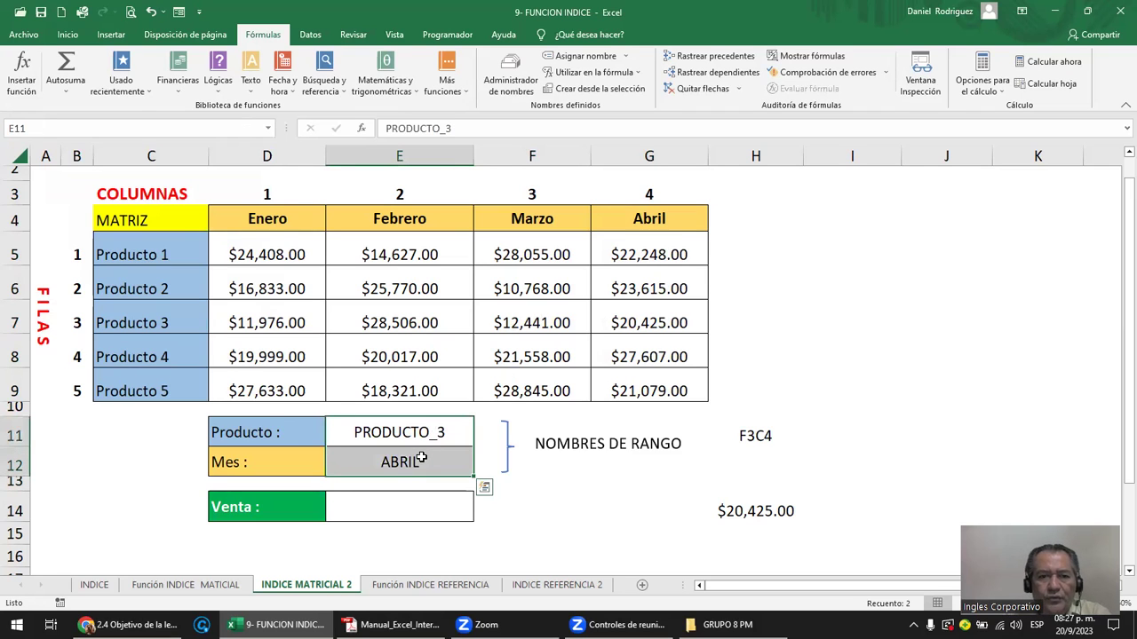
drag(168, 252, 178, 391)
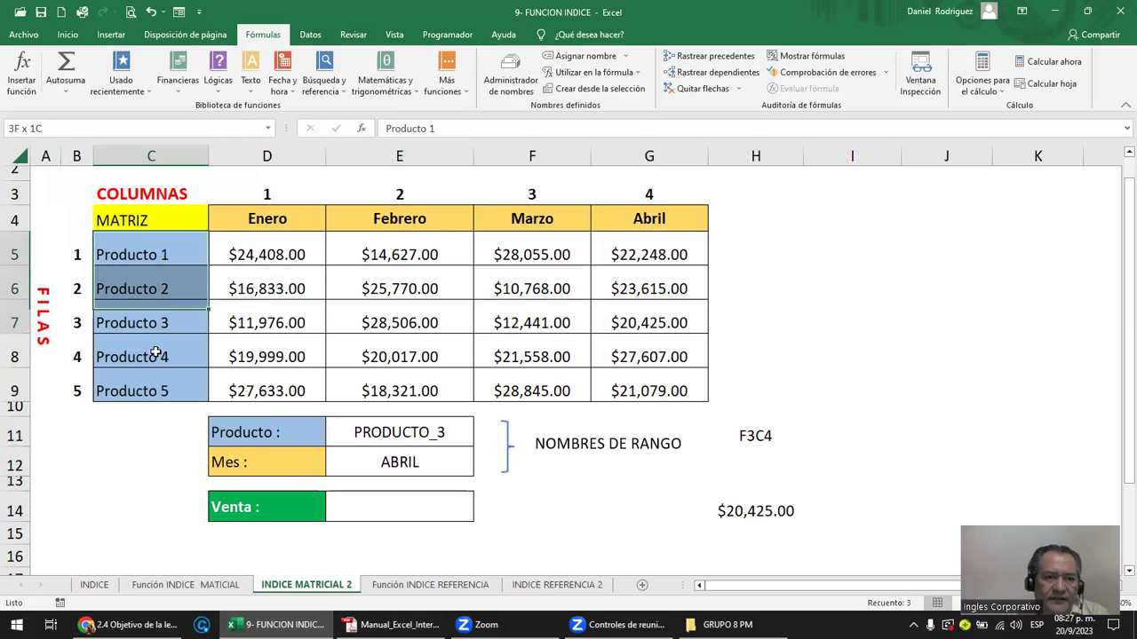
ctrl+drag(267, 222, 629, 230)
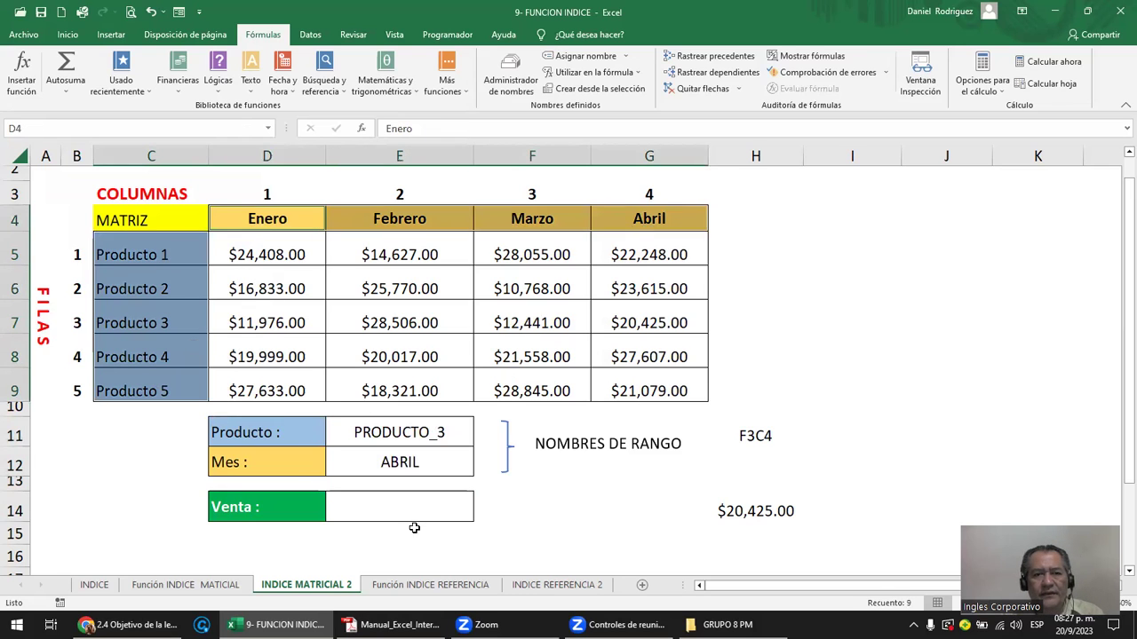
click(388, 510)
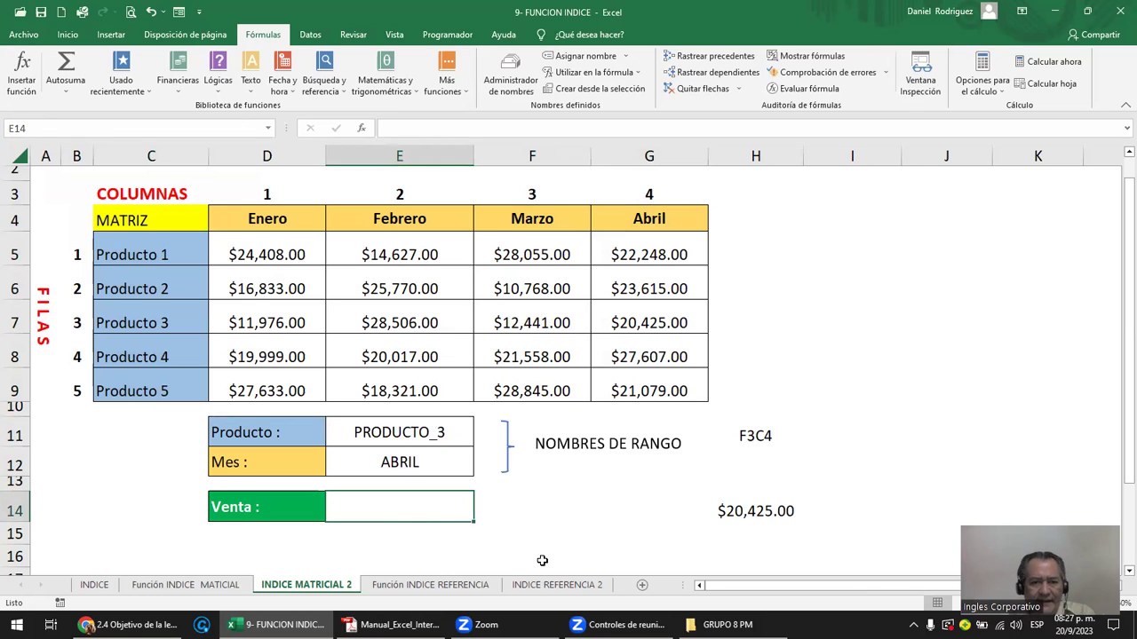
Review the PRODUCTO_3 and ABRIL input cells and the list of defined names.
drag(272, 509, 397, 513)
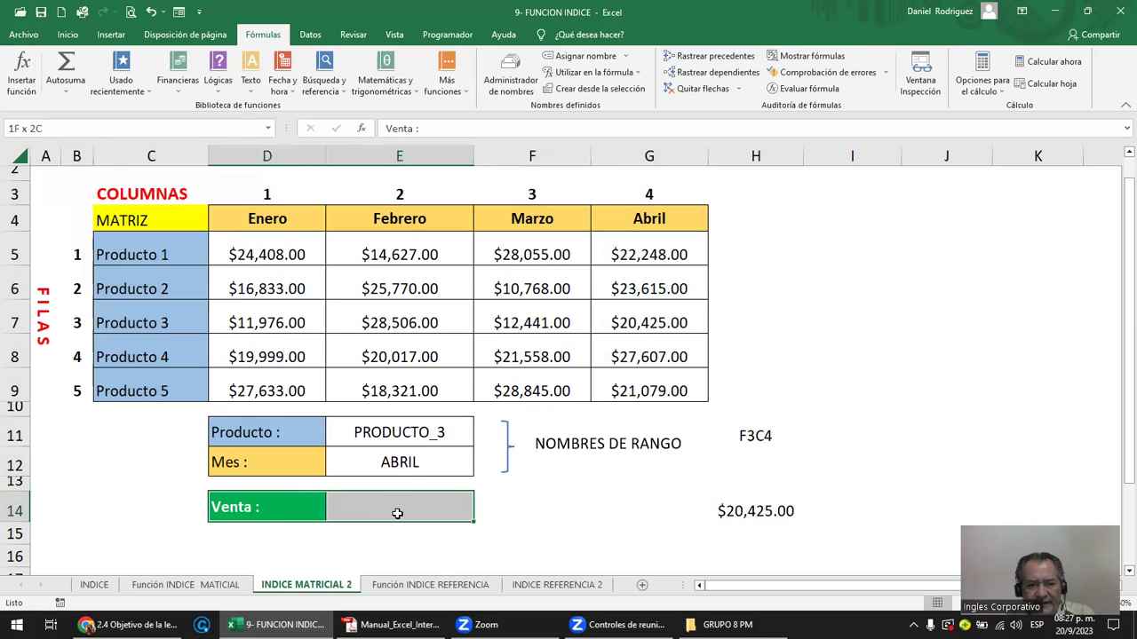
click(402, 433)
click(401, 461)
click(402, 433)
click(399, 459)
click(382, 438)
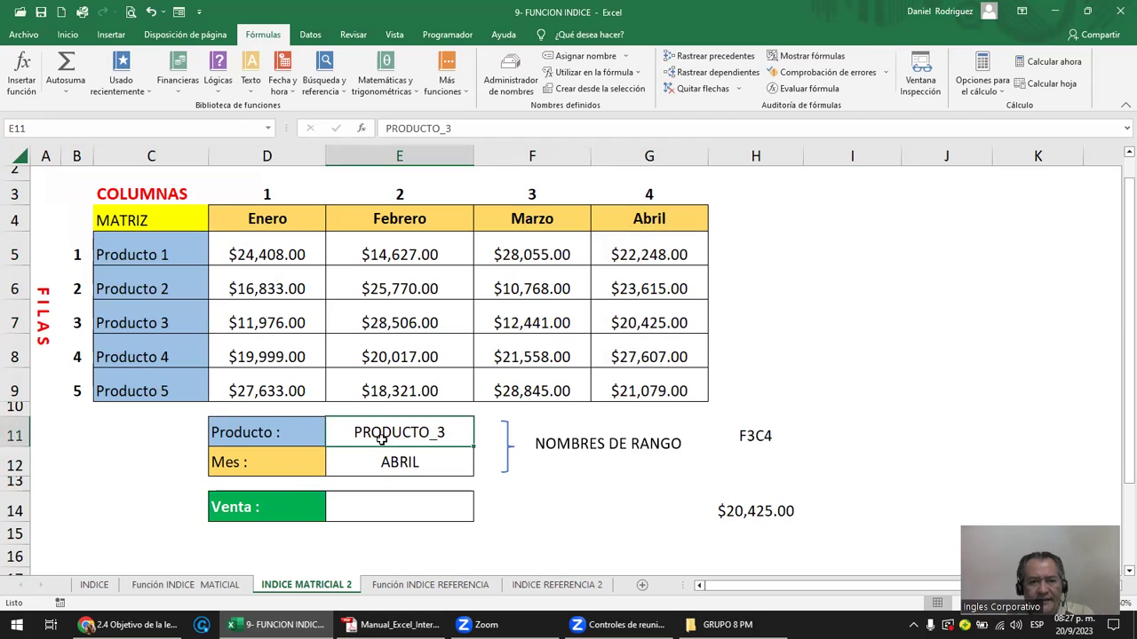
drag(387, 457, 369, 434)
click(369, 434)
click(268, 129)
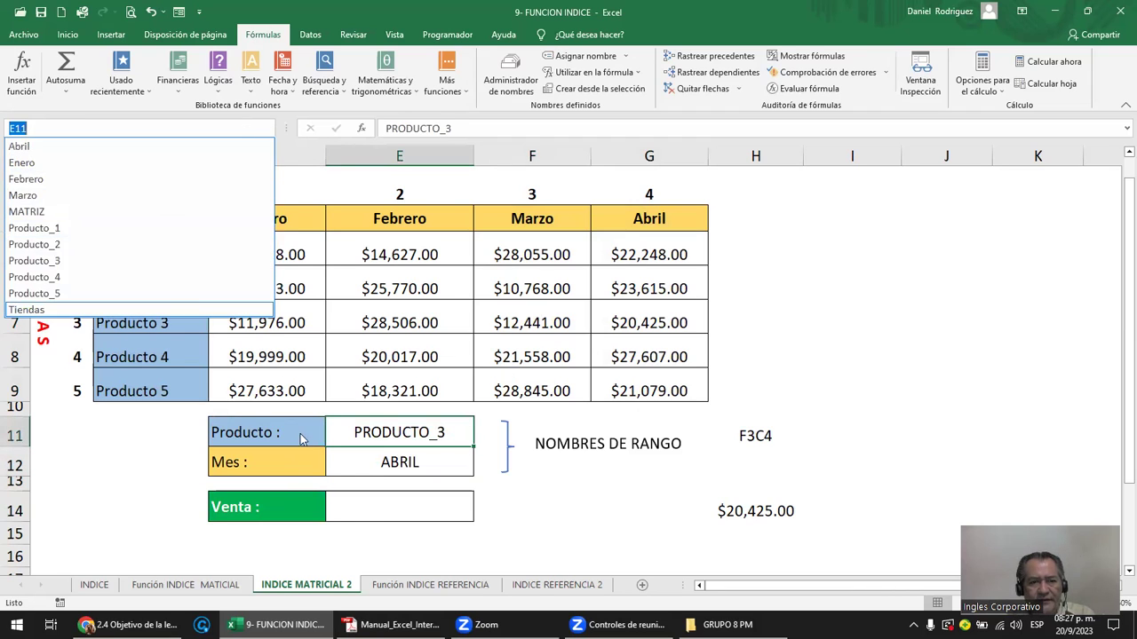
click(352, 506)
Enter PRODUCTO_3 ABRIL in the Venta cell E14.
click(354, 507)
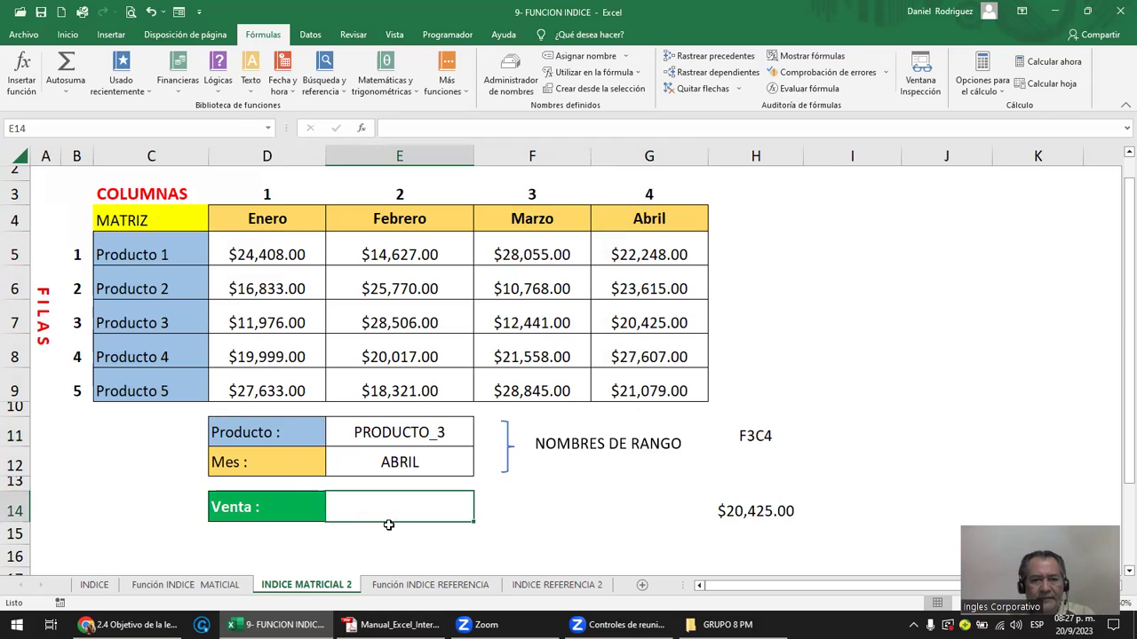
text(PRODUCTO_3 )
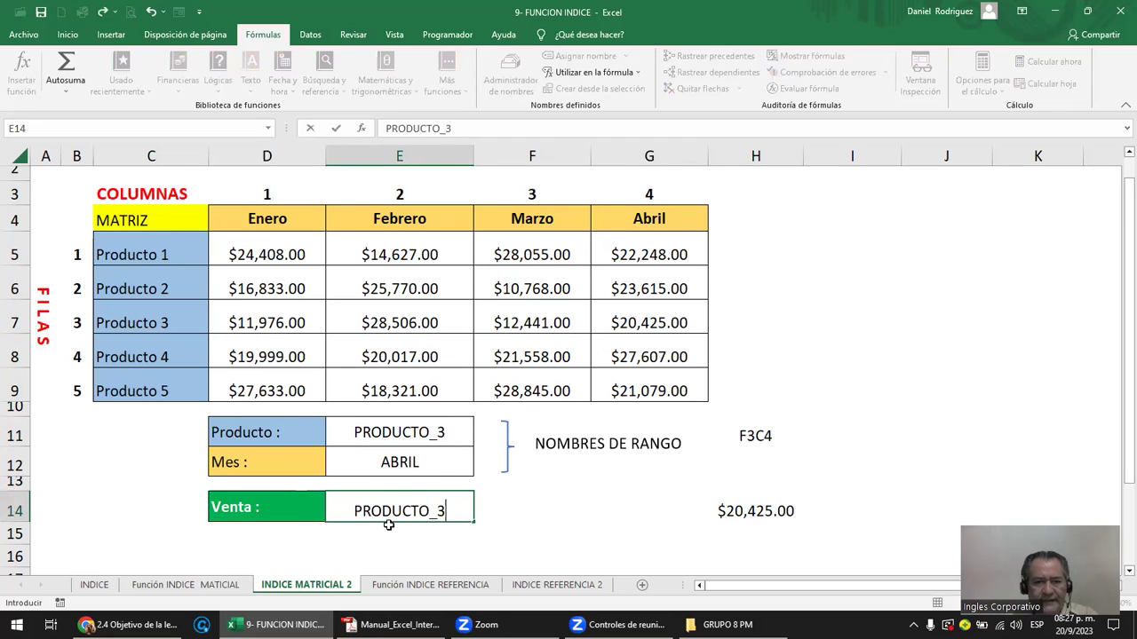
text(ABRIL)
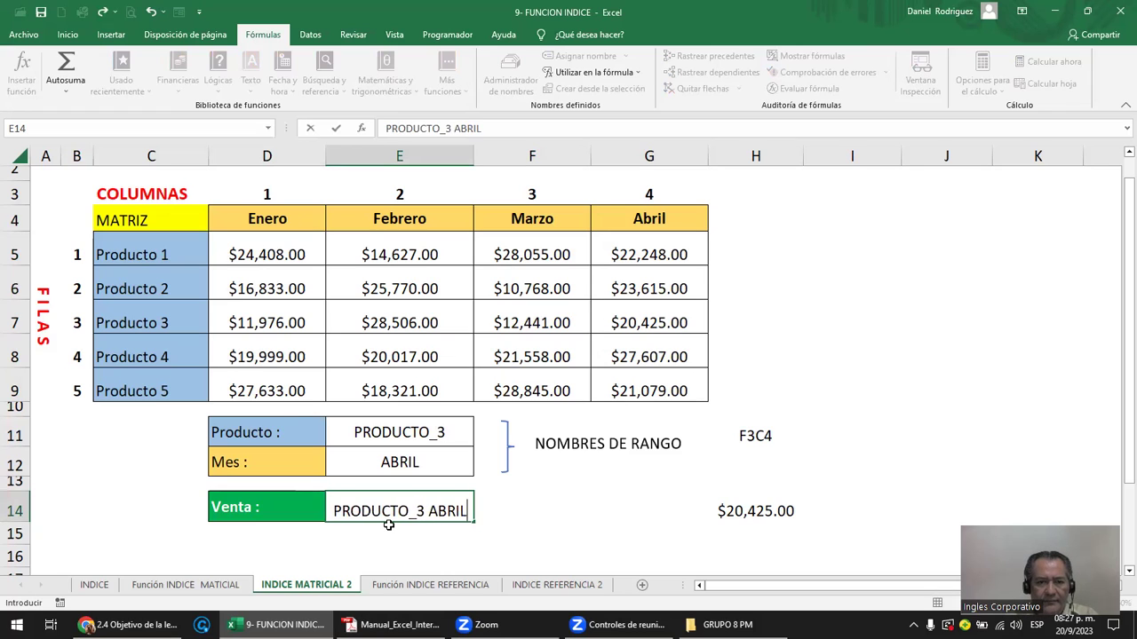
key(ctrl+Return)
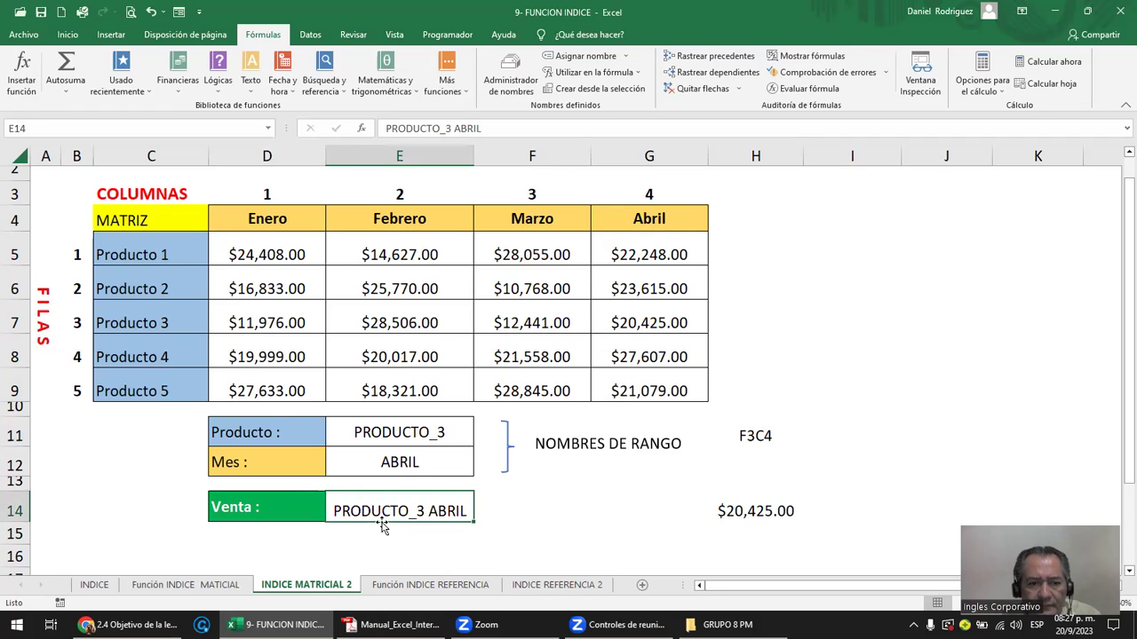
click(385, 128)
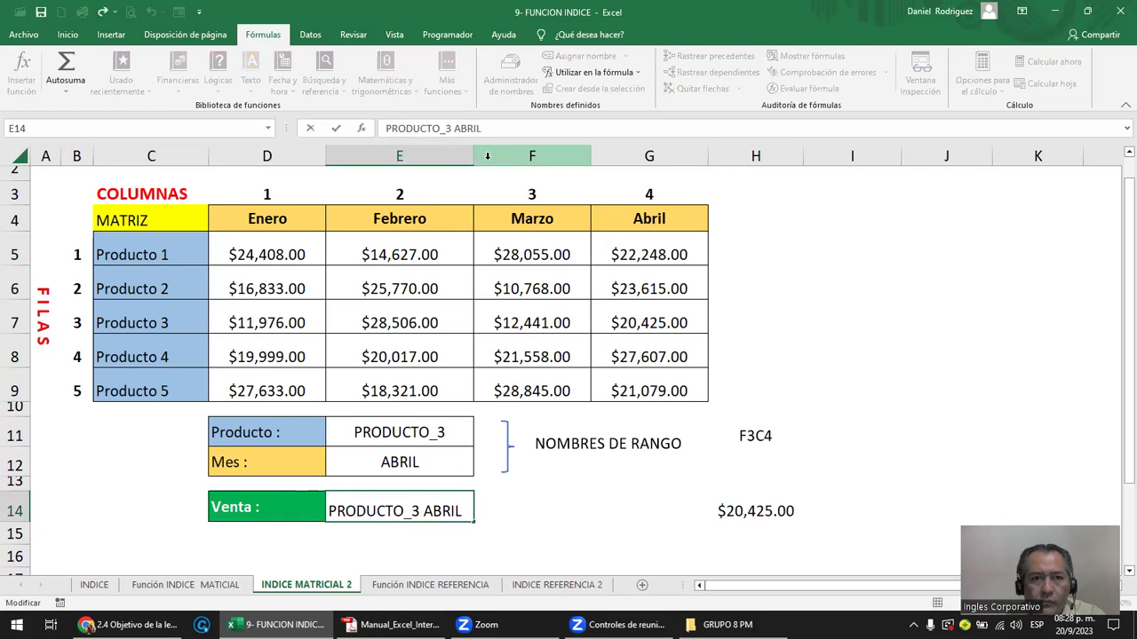
Prefix the E14 entry with = to get =Producto_3 Abril, returning $20,425.00, and review it.
text(=)
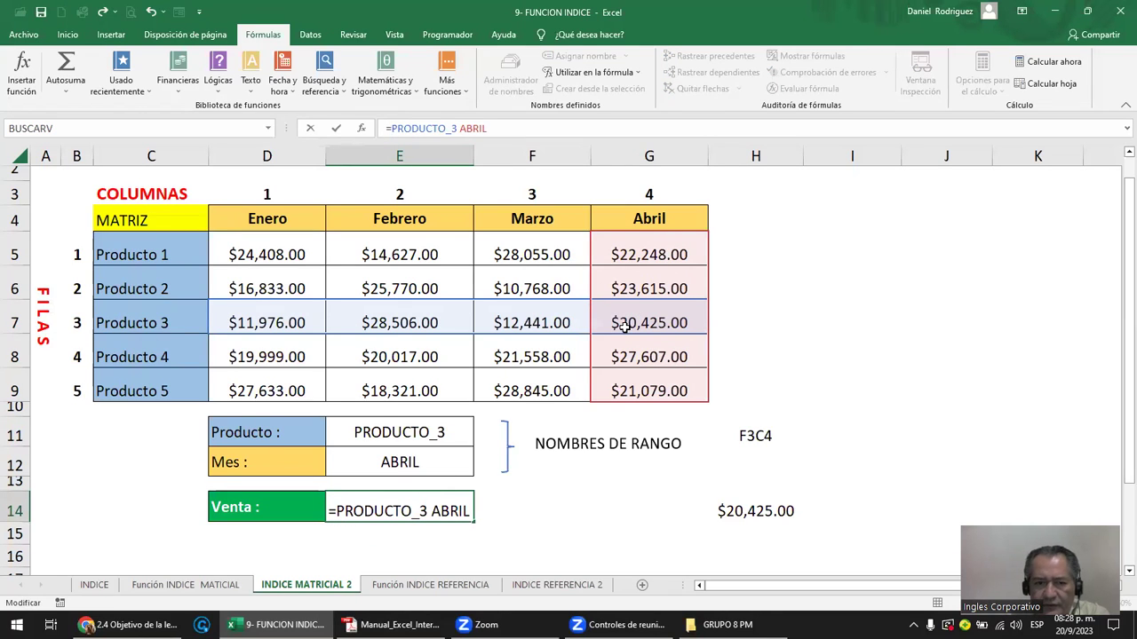
key(Return)
key(Up)
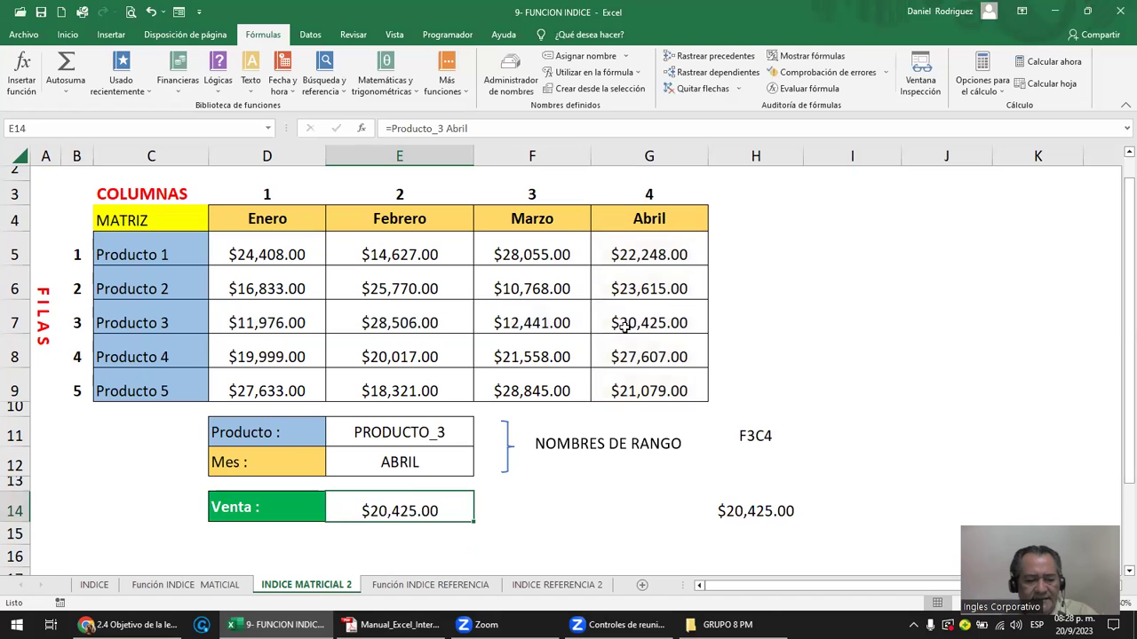
key(F2)
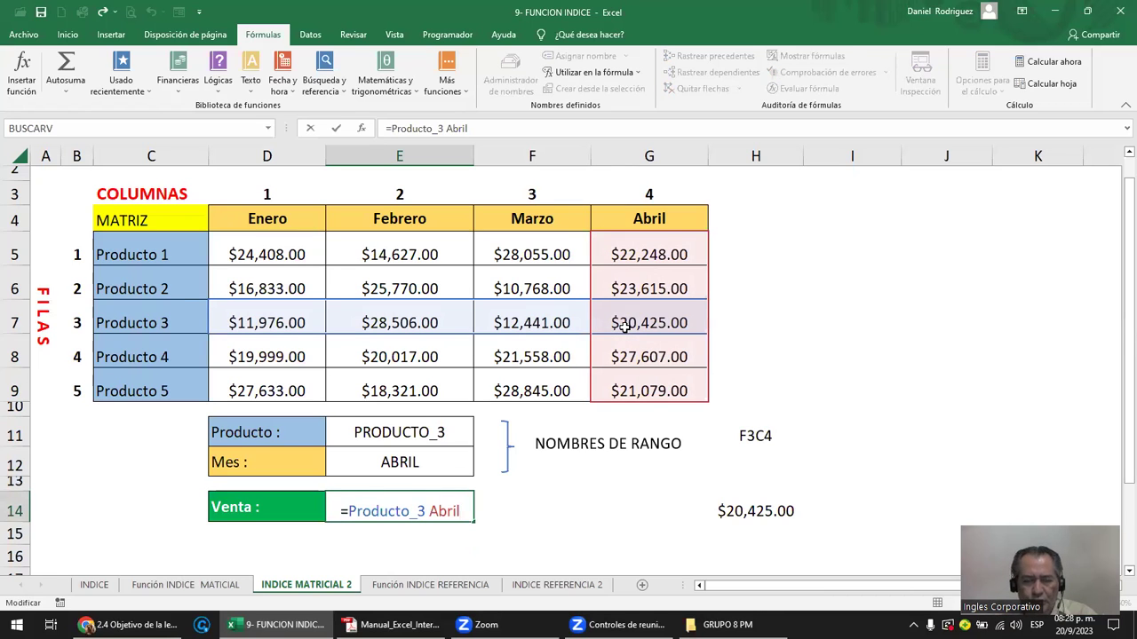
click(351, 511)
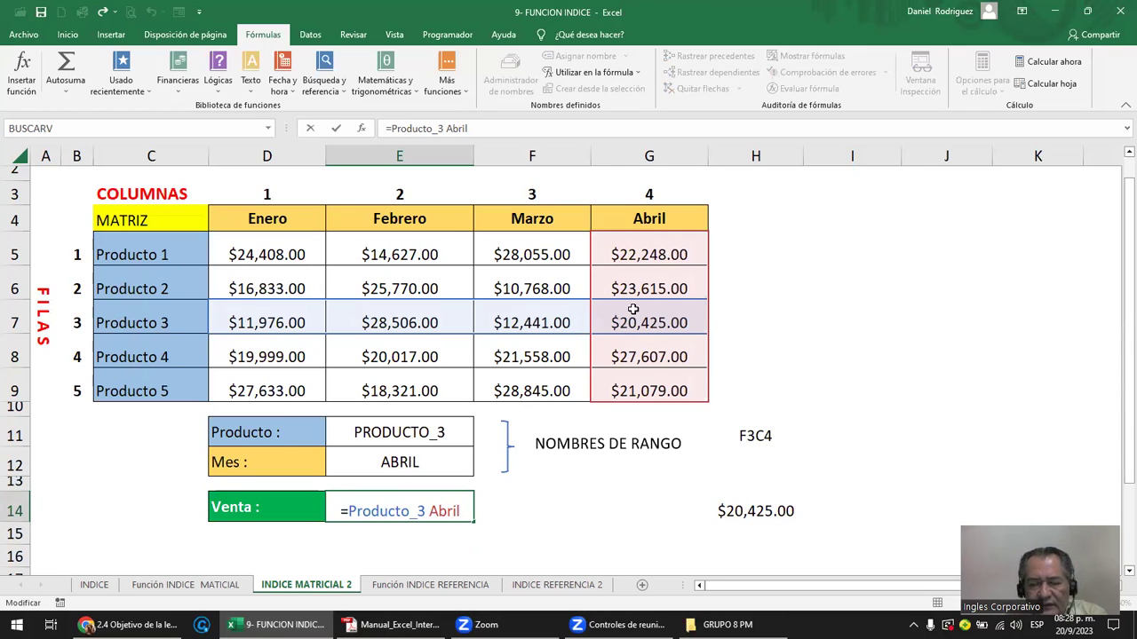
key(Return)
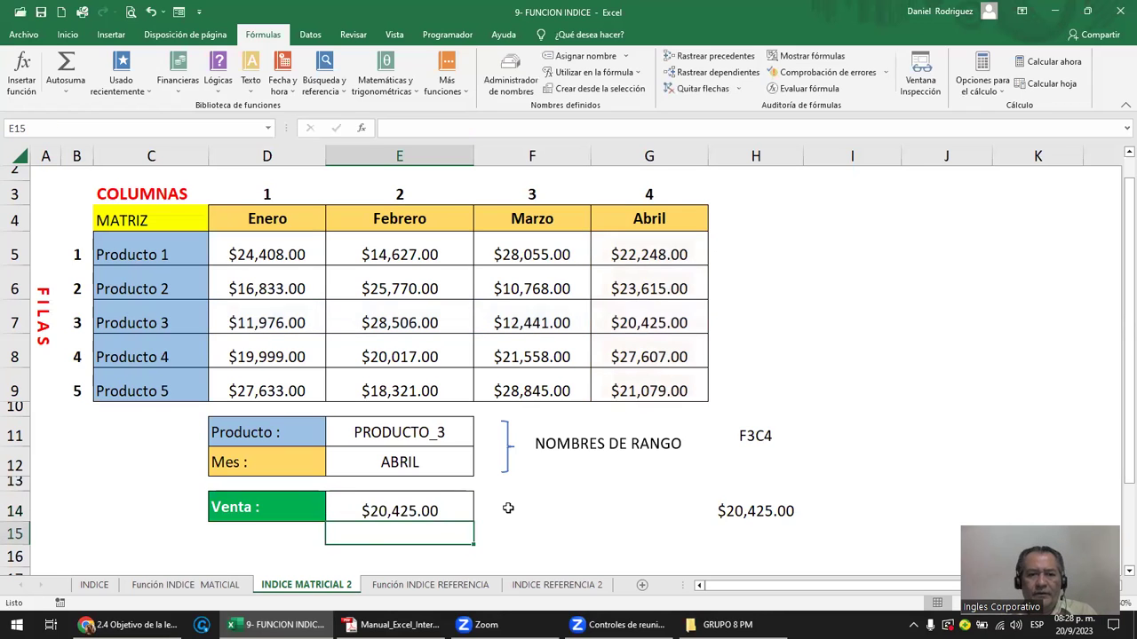
double_click(421, 511)
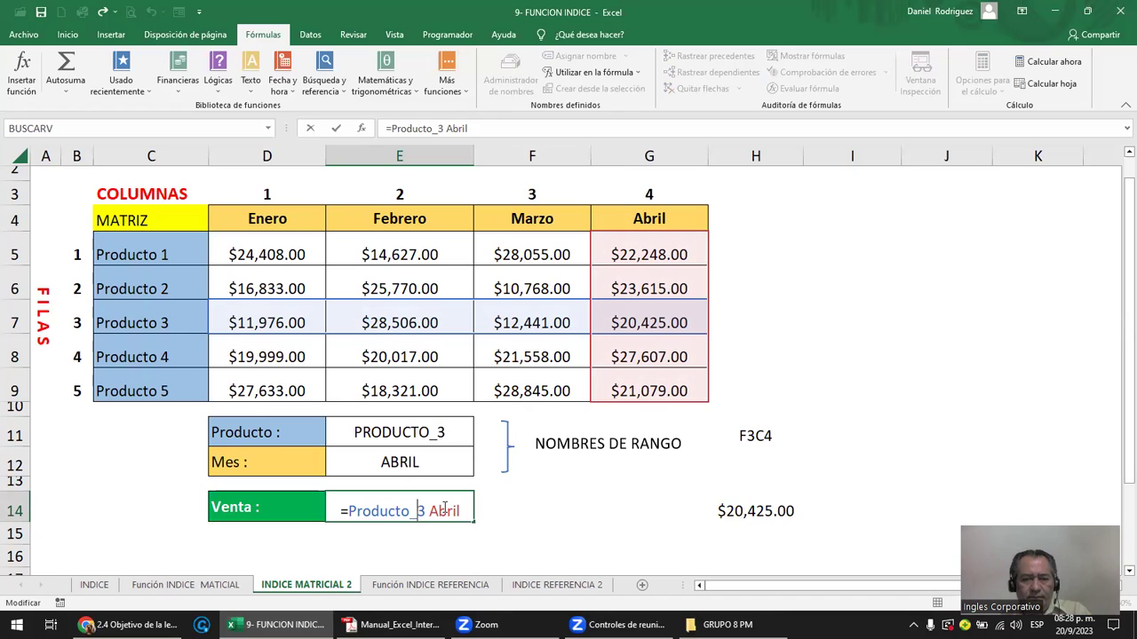
key(Escape)
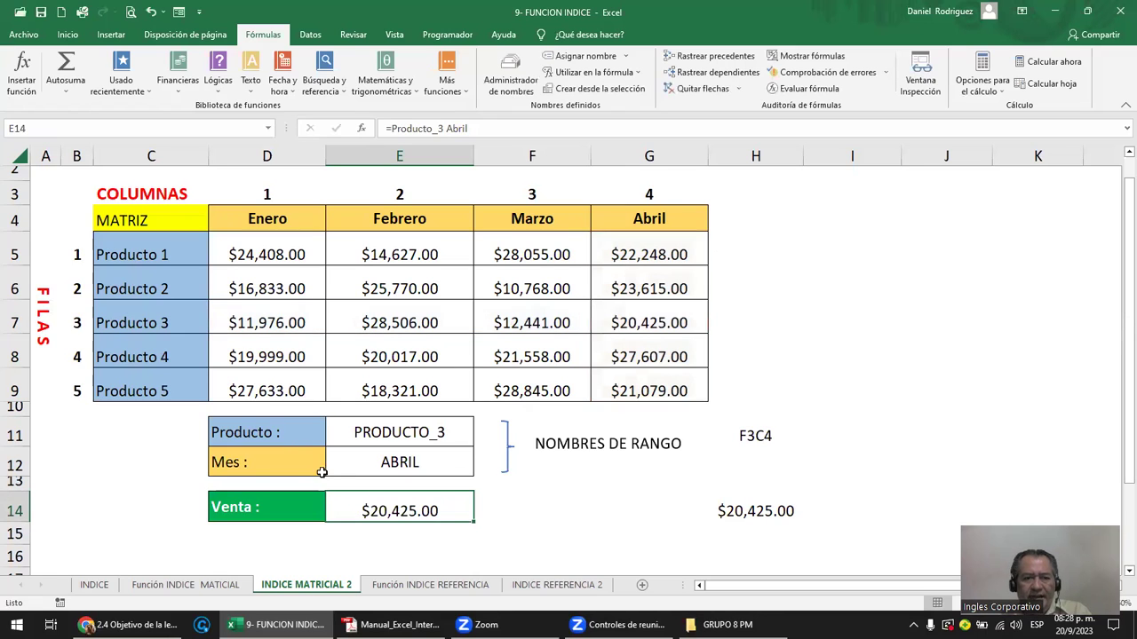
drag(266, 432, 442, 466)
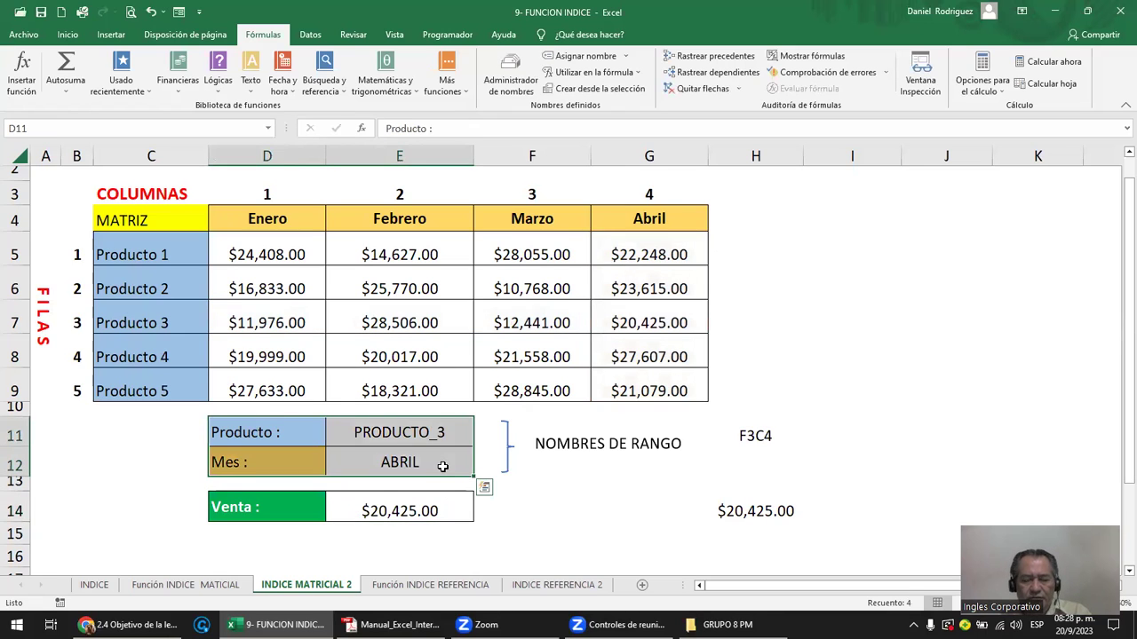
key(Delete)
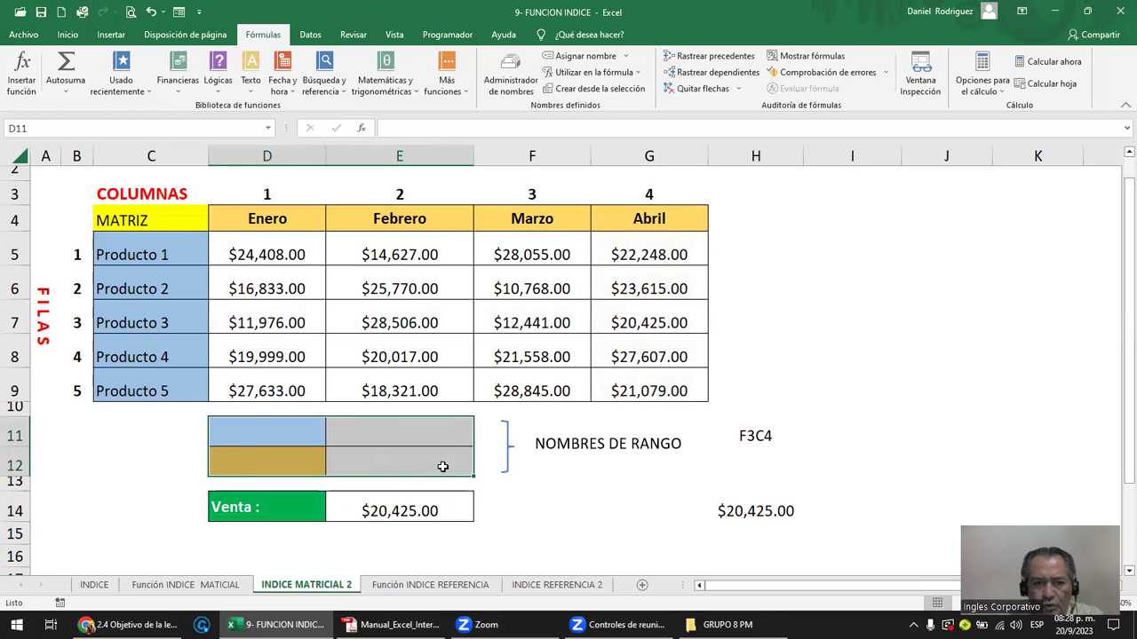
click(406, 508)
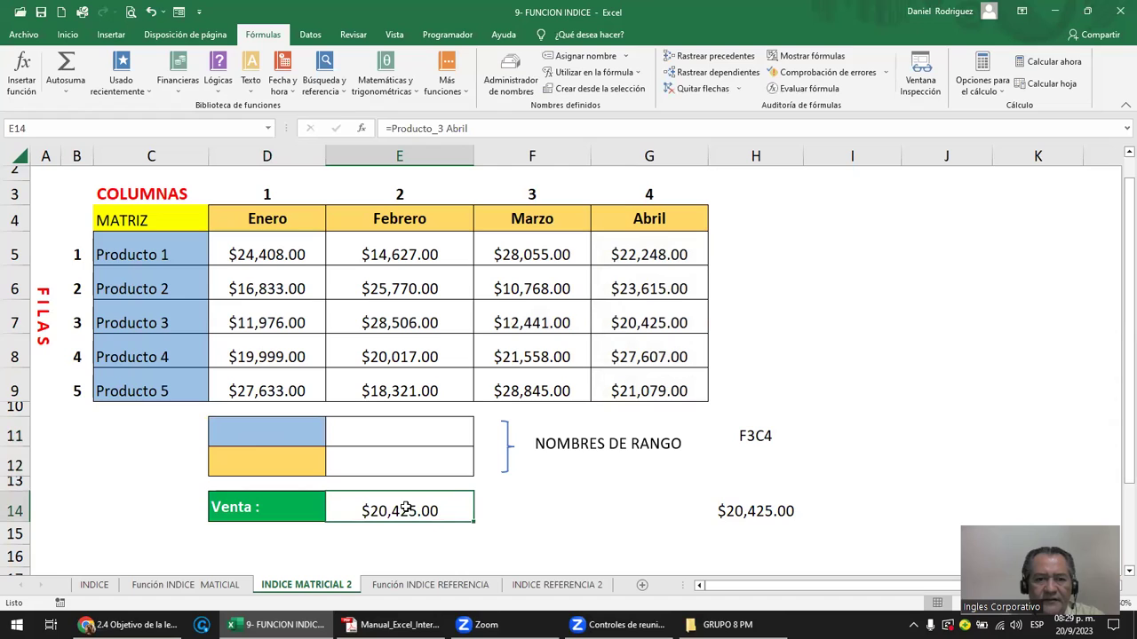
key(ctrl+z)
click(393, 429)
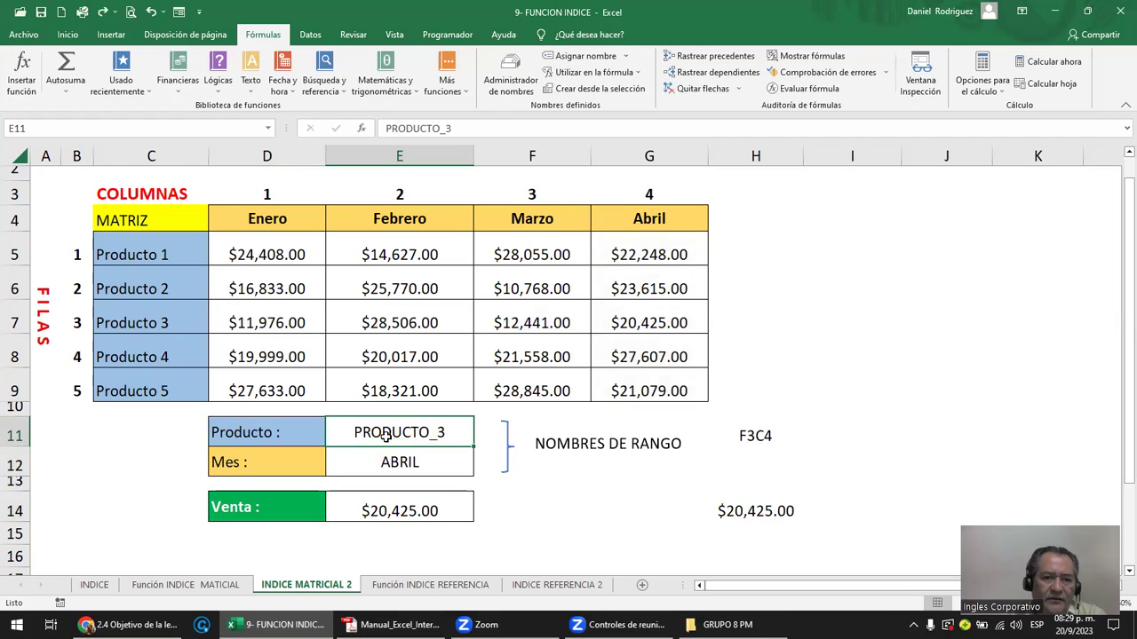
Change the product input to PRODUCTO 2 and the month inputs to ENERO and 1.
double_click(442, 432)
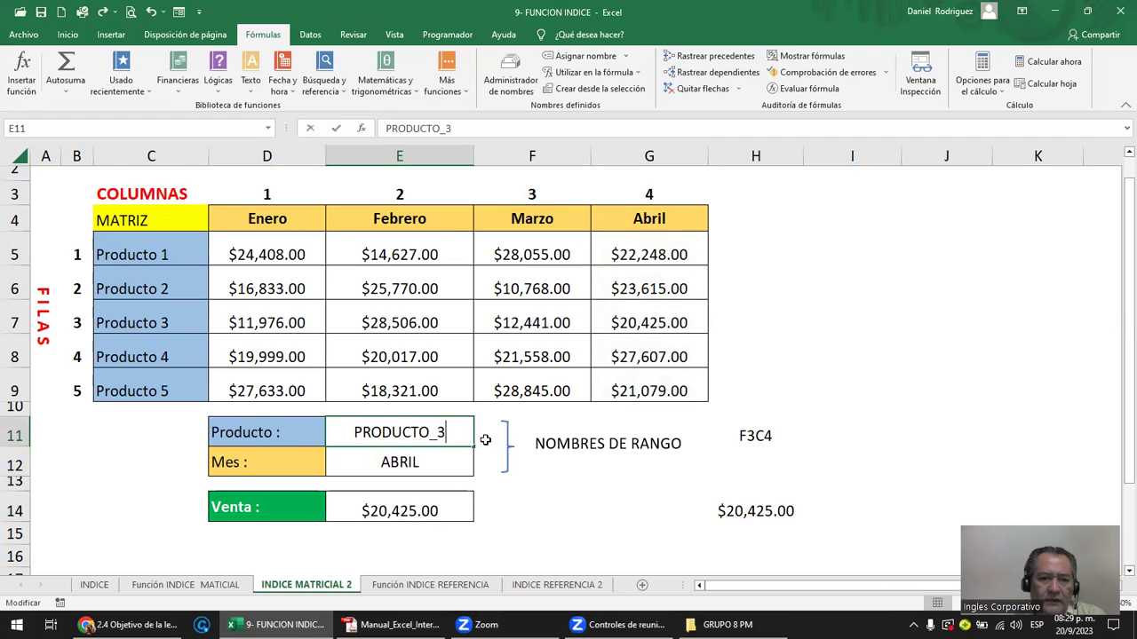
key(BackSpace)
key(BackSpace)
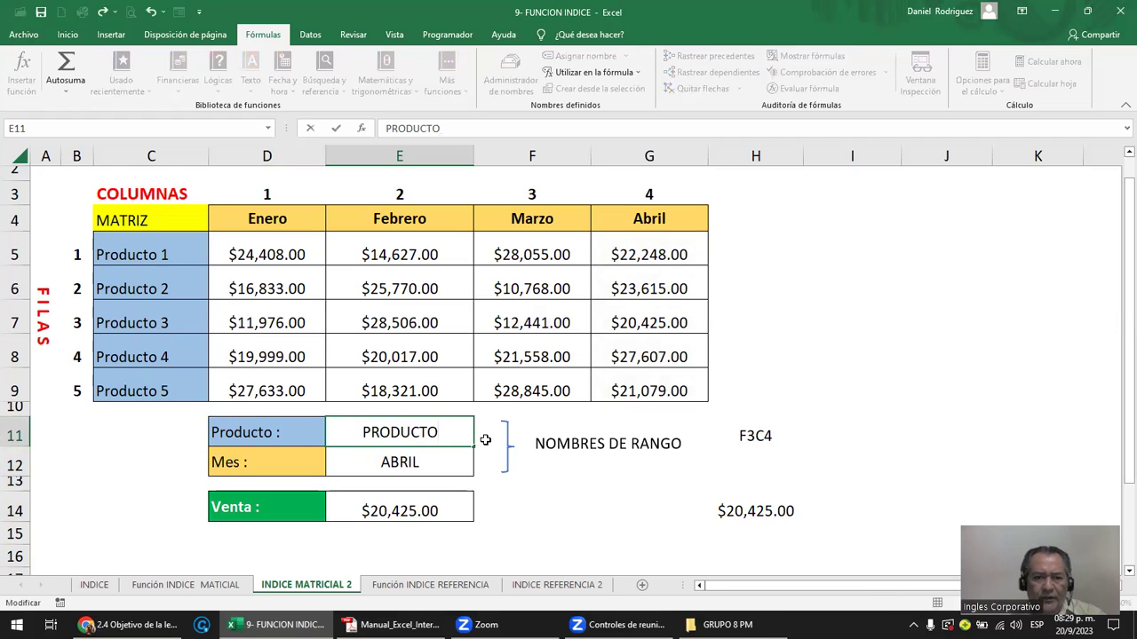
text(2)
key(Return)
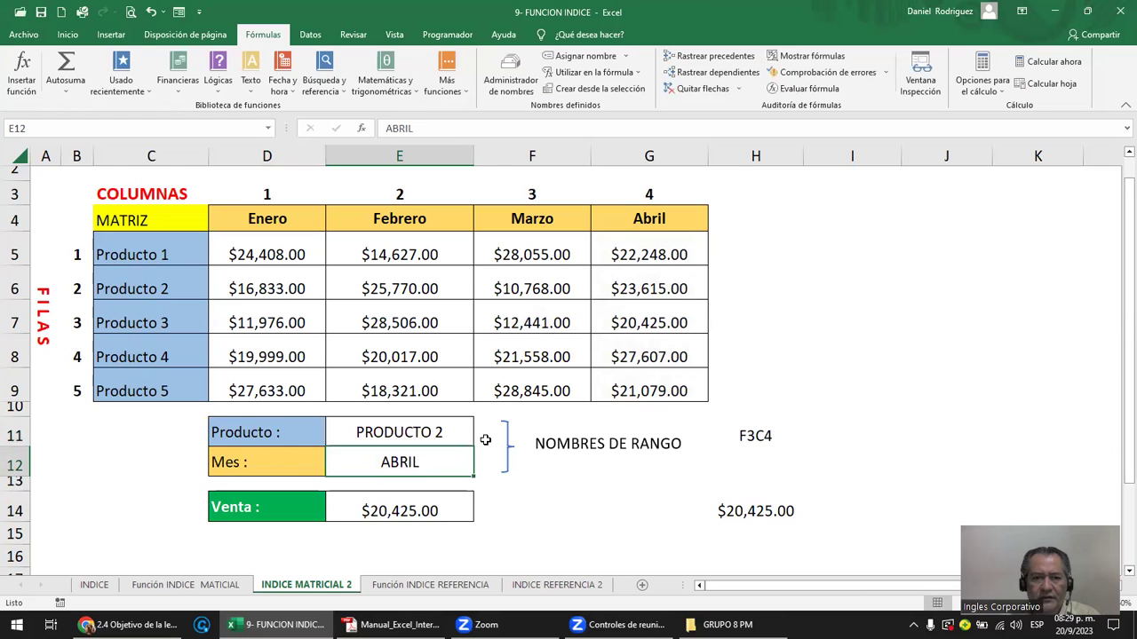
text(ENERO)
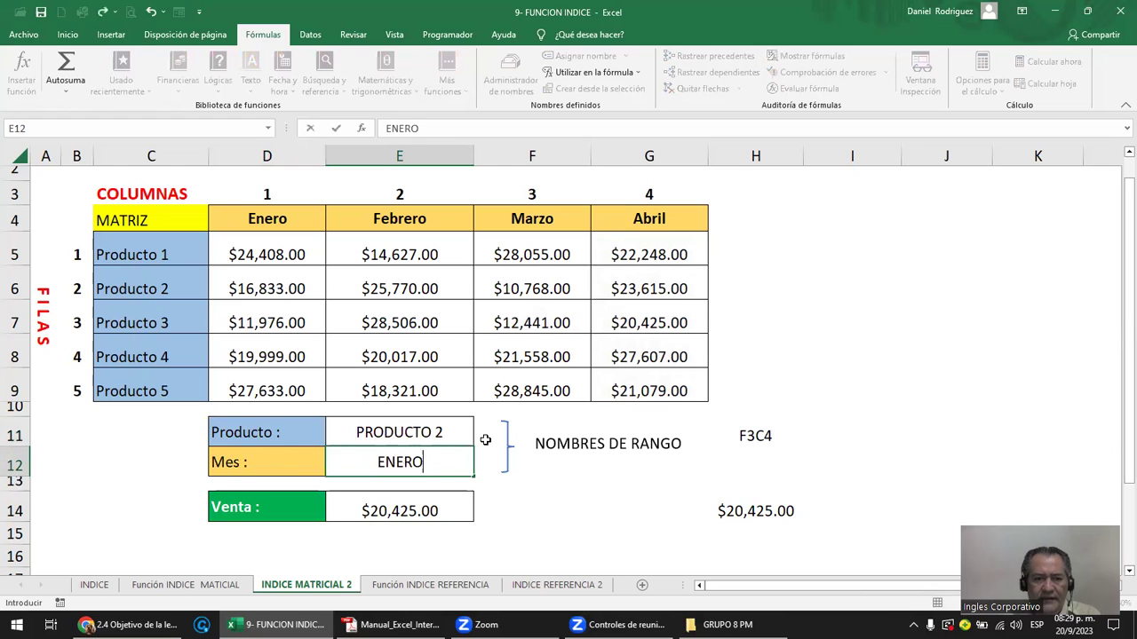
key(ctrl+Return)
text(1)
key(Return)
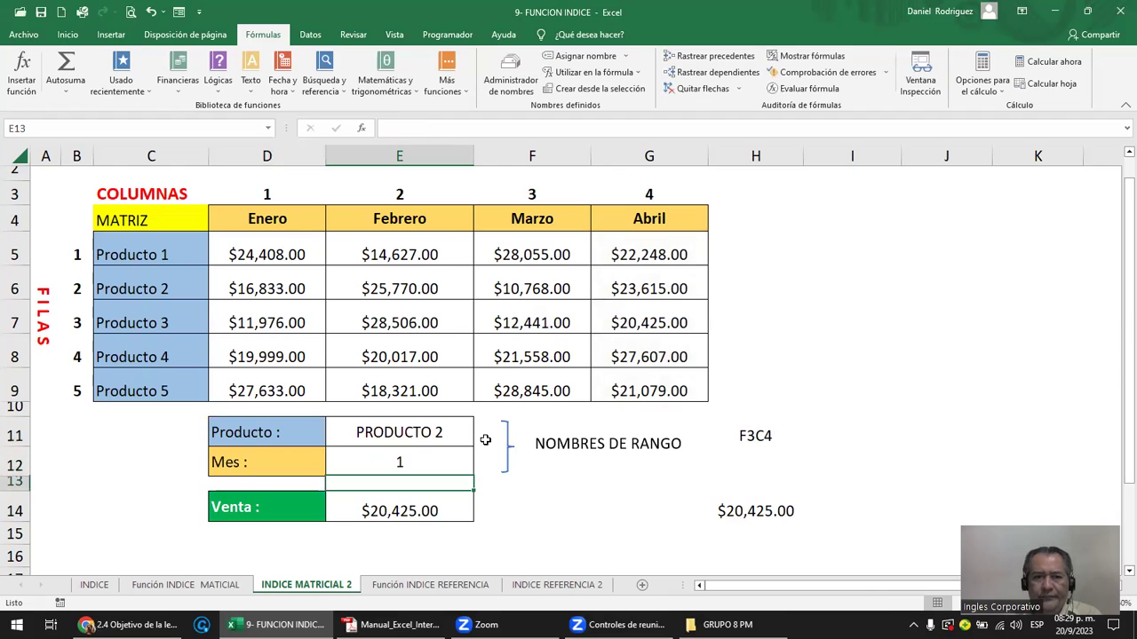
click(400, 432)
drag(400, 432, 404, 461)
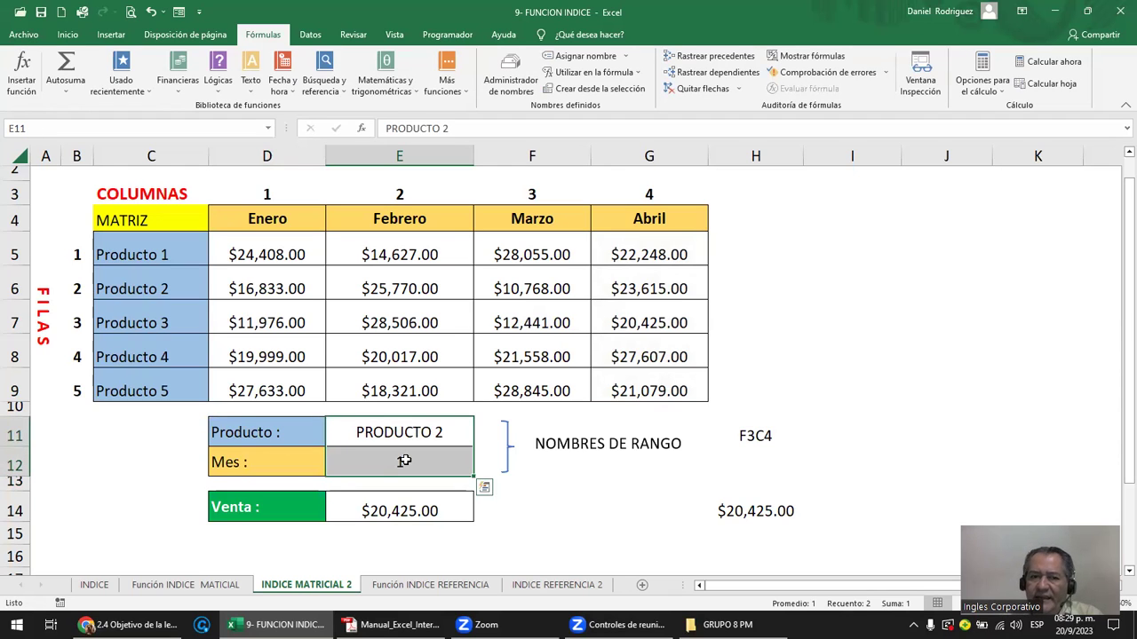
text(1)
Replace the E14 Venta formula with =Producto_2 Enero to return $16,833.00.
click(434, 511)
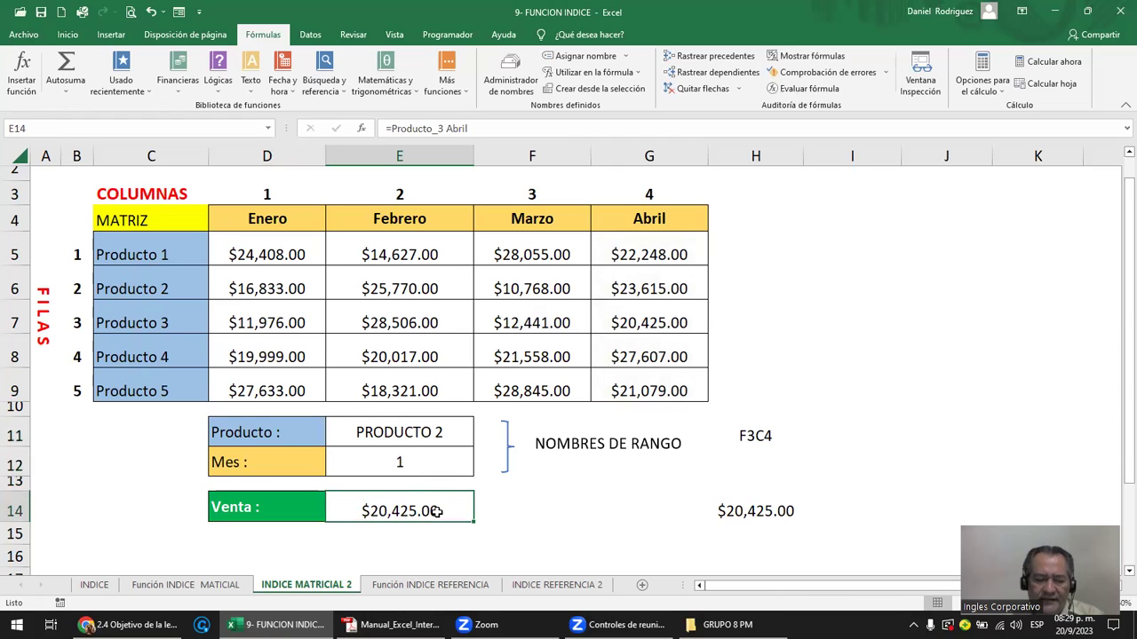
double_click(436, 511)
key(BackSpace)
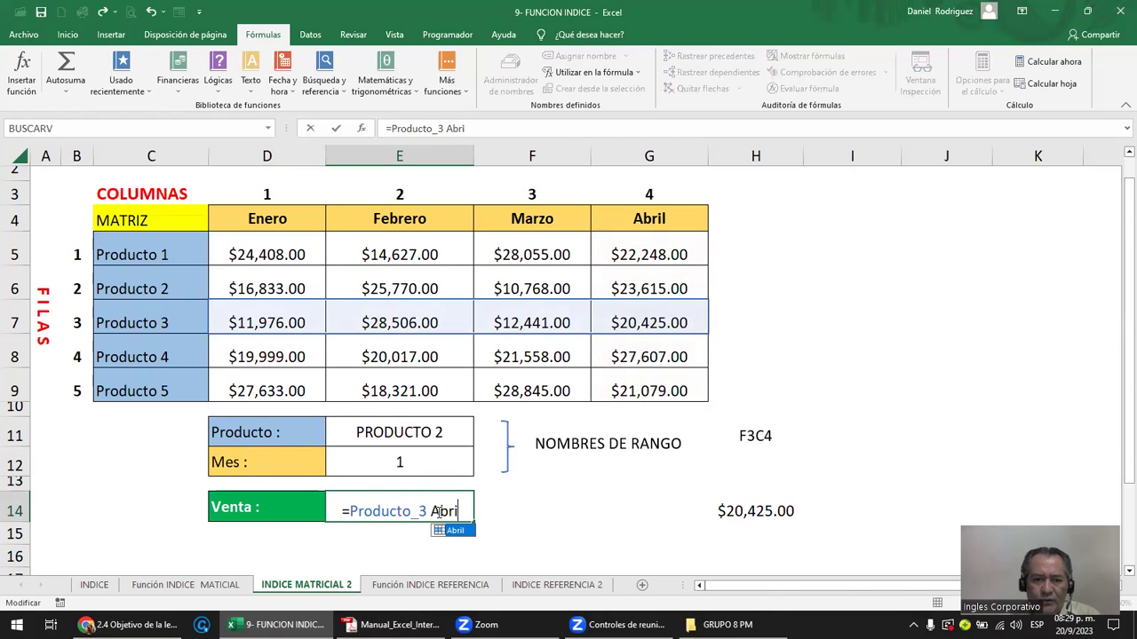
key(BackSpace)
key(BackSpace)
key(BackSpace)
key(BackSpace)
key(BackSpace)
key(BackSpace)
key(BackSpace)
key(BackSpace)
key(BackSpace)
key(BackSpace)
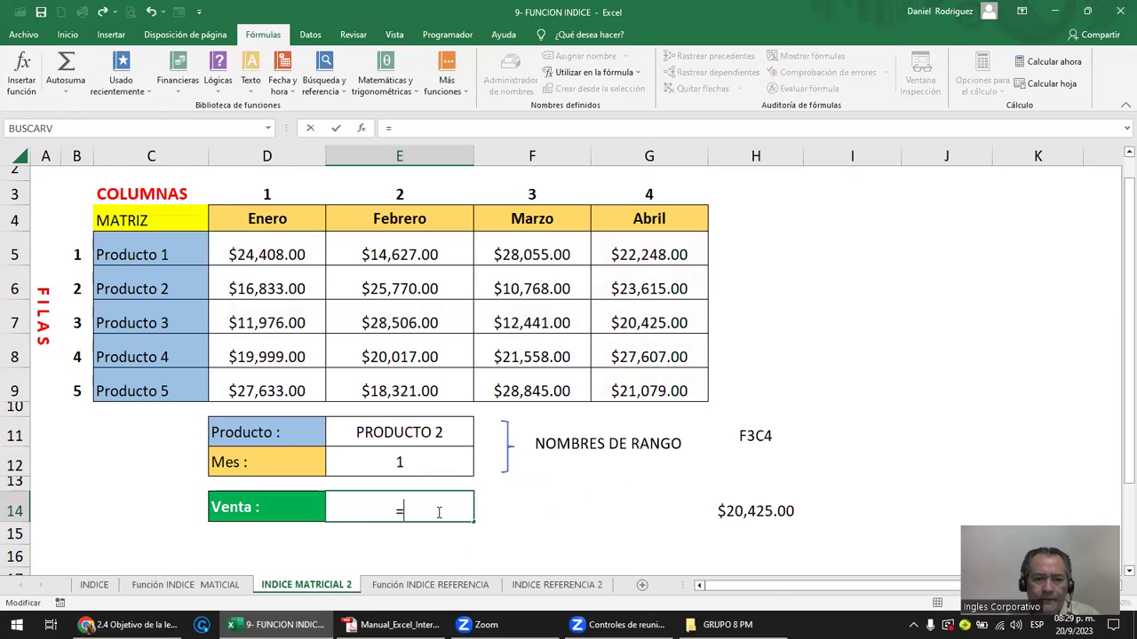
key(BackSpace)
text(=)
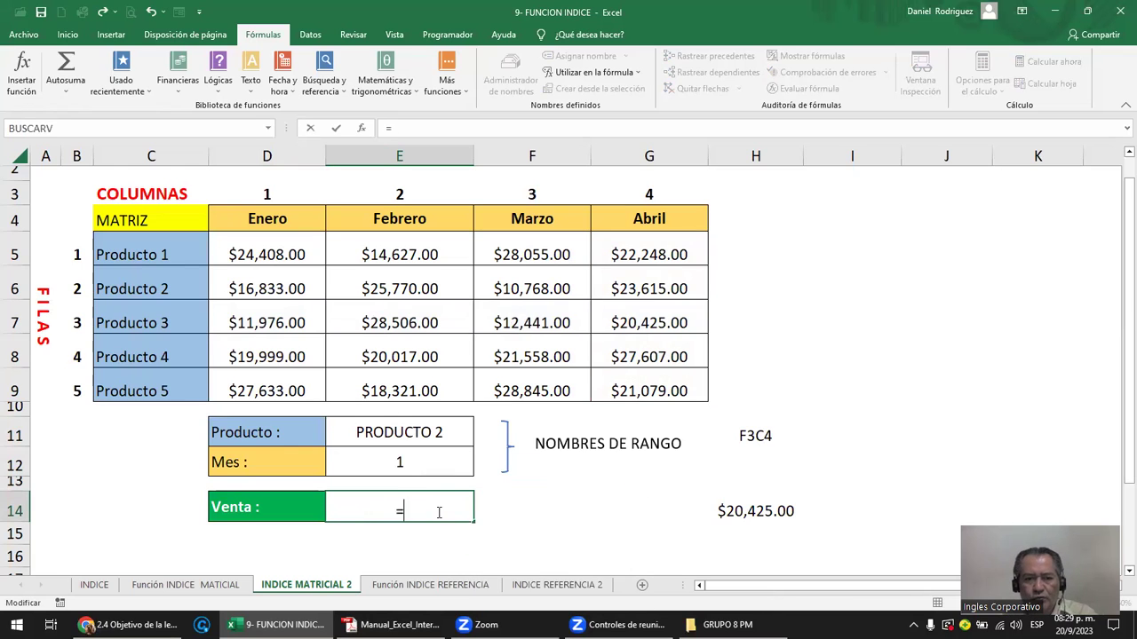
text(PRO)
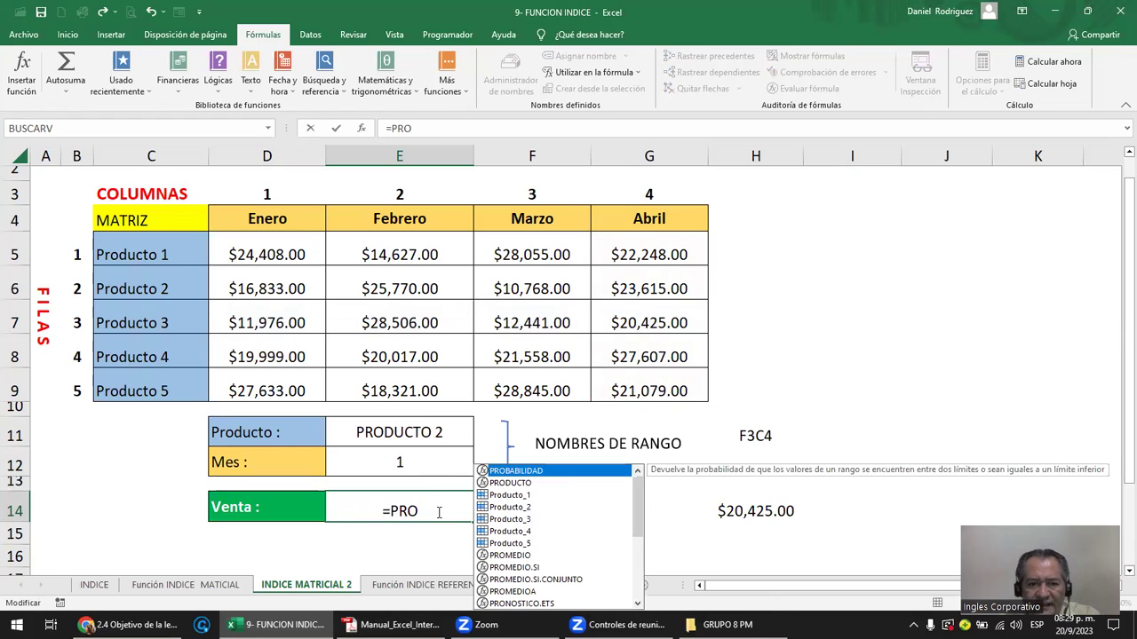
double_click(524, 508)
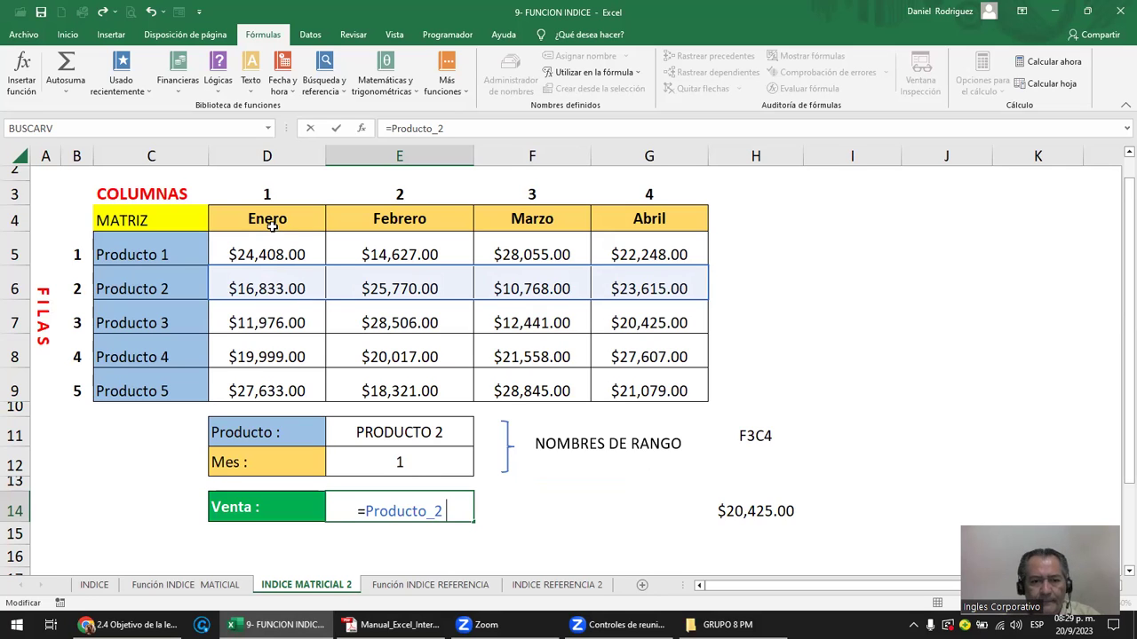
text(E)
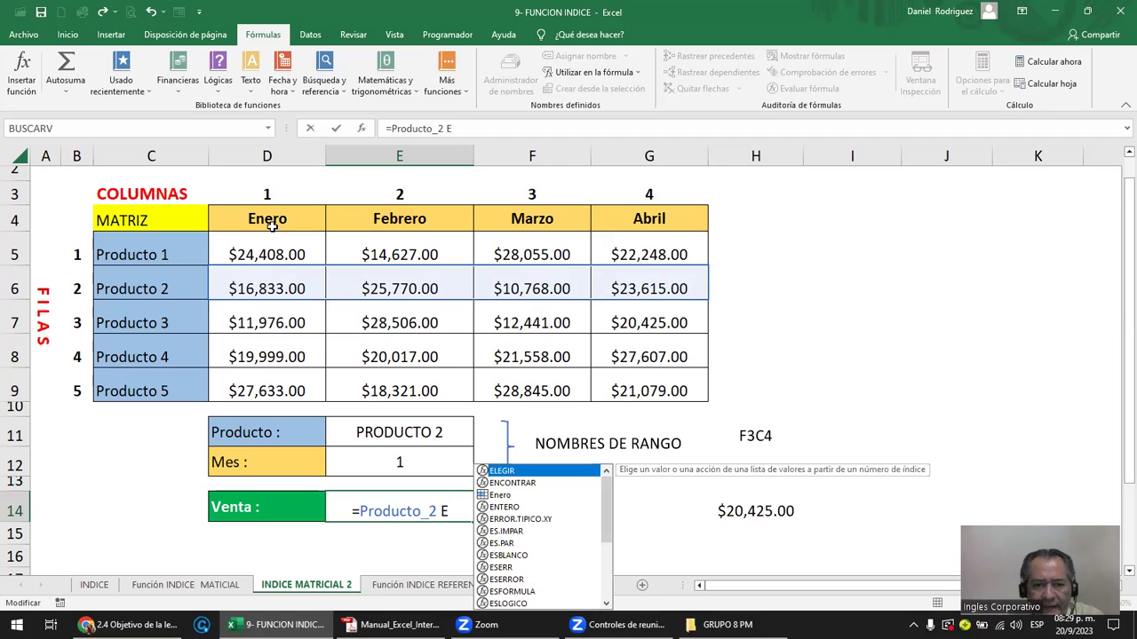
double_click(513, 495)
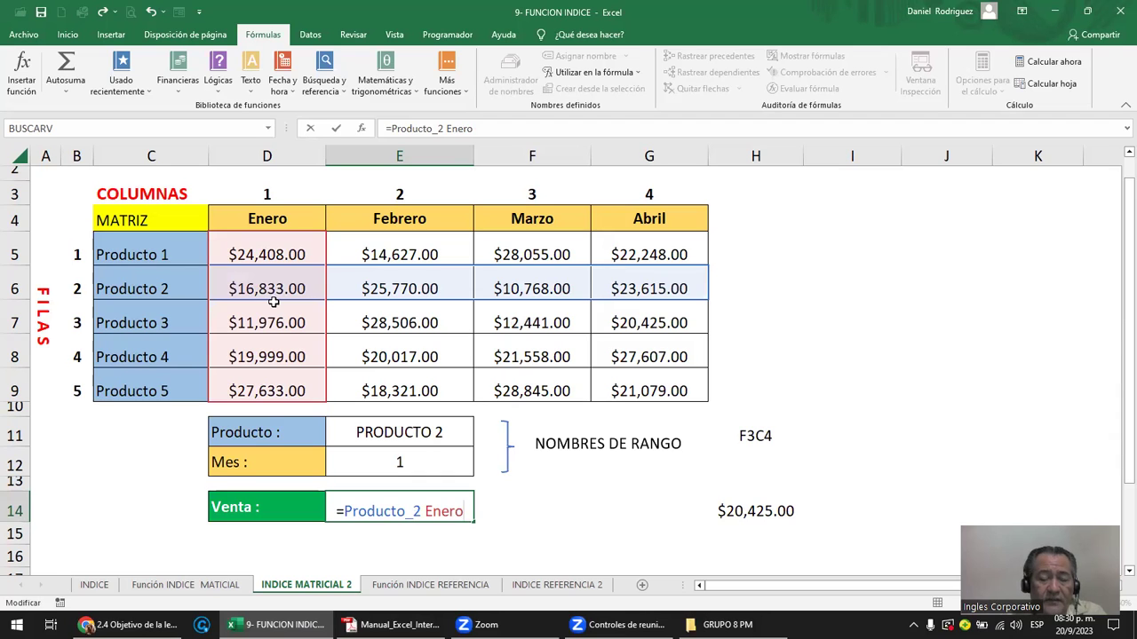
key(Return)
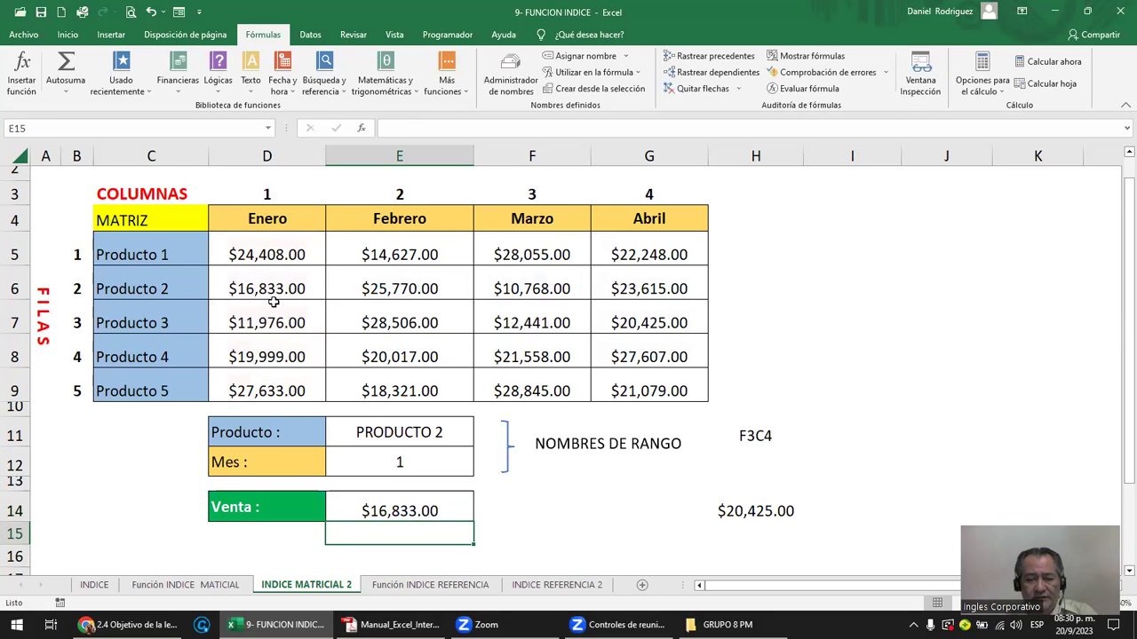
text(=)
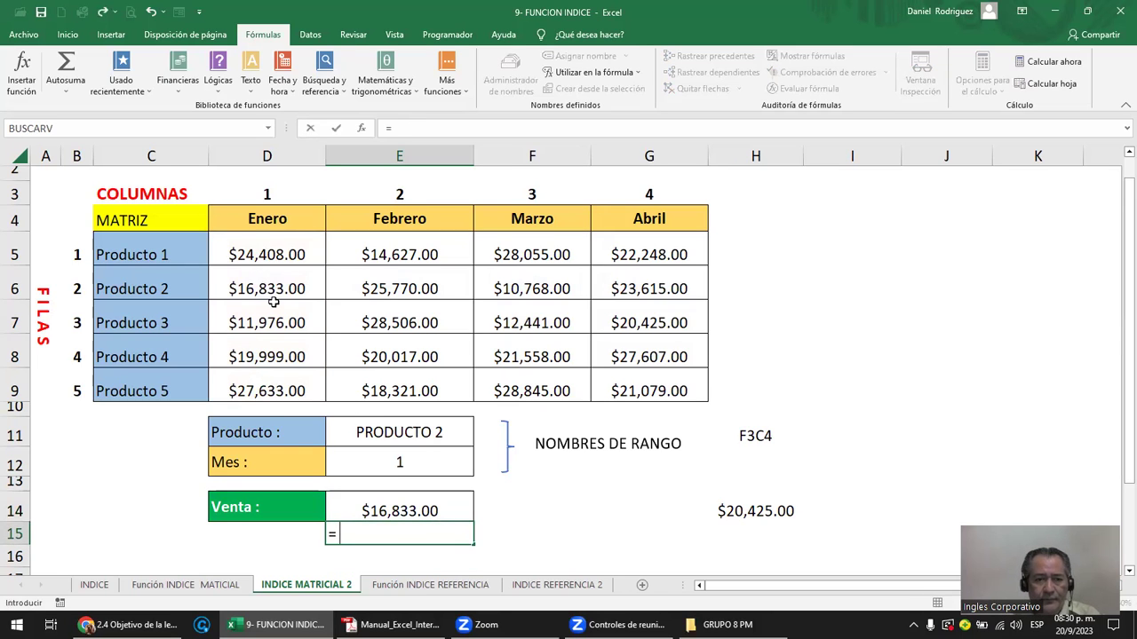
Enter =Enero followed by a partial product name in E15, leaving an incomplete formula.
text(ENR)
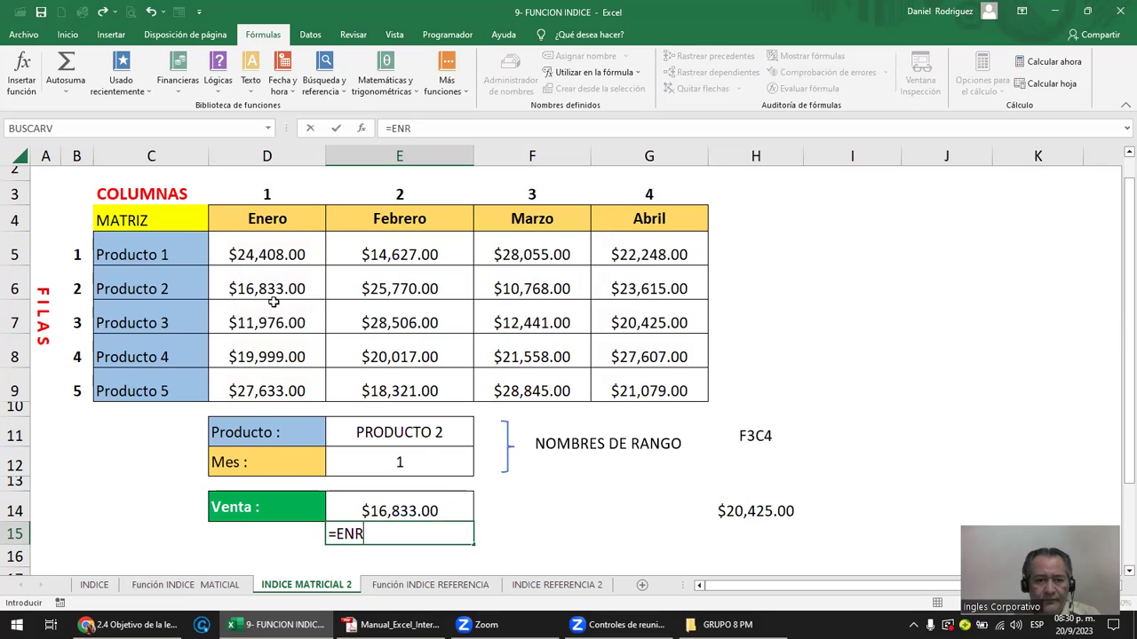
key(BackSpace)
text(ER)
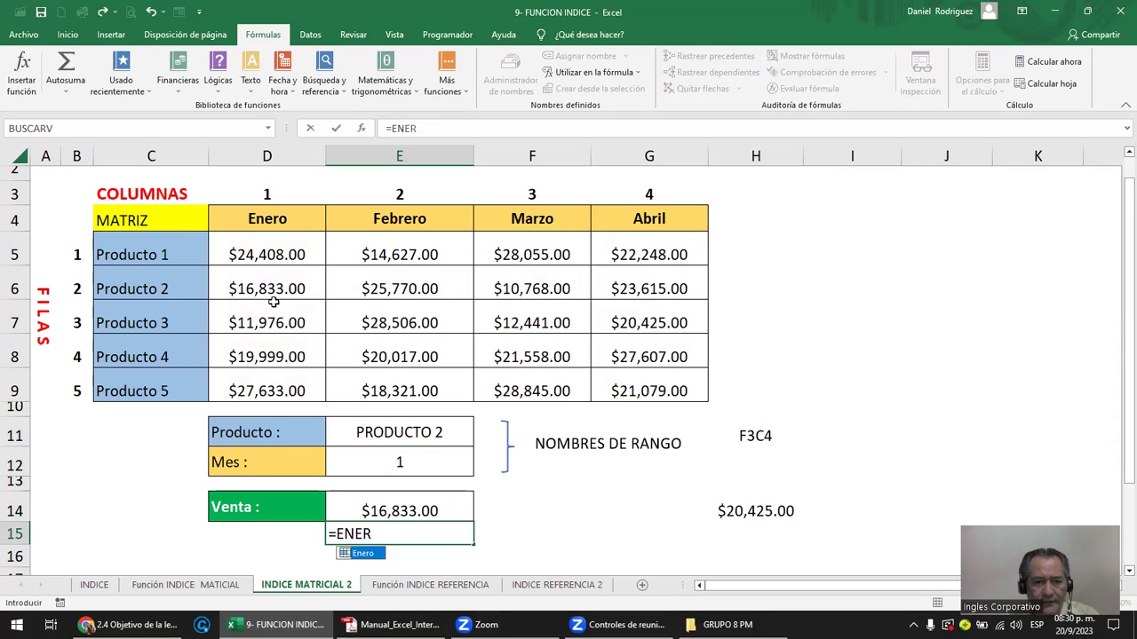
key(Tab)
text(P)
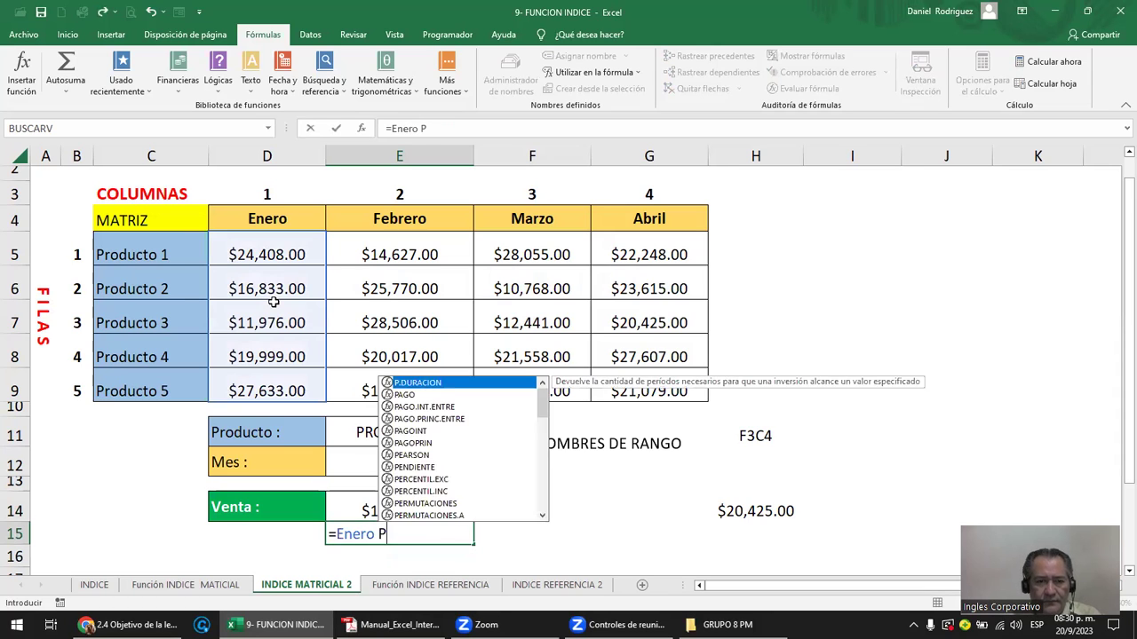
text(RO)
key(Down)
key(Down)
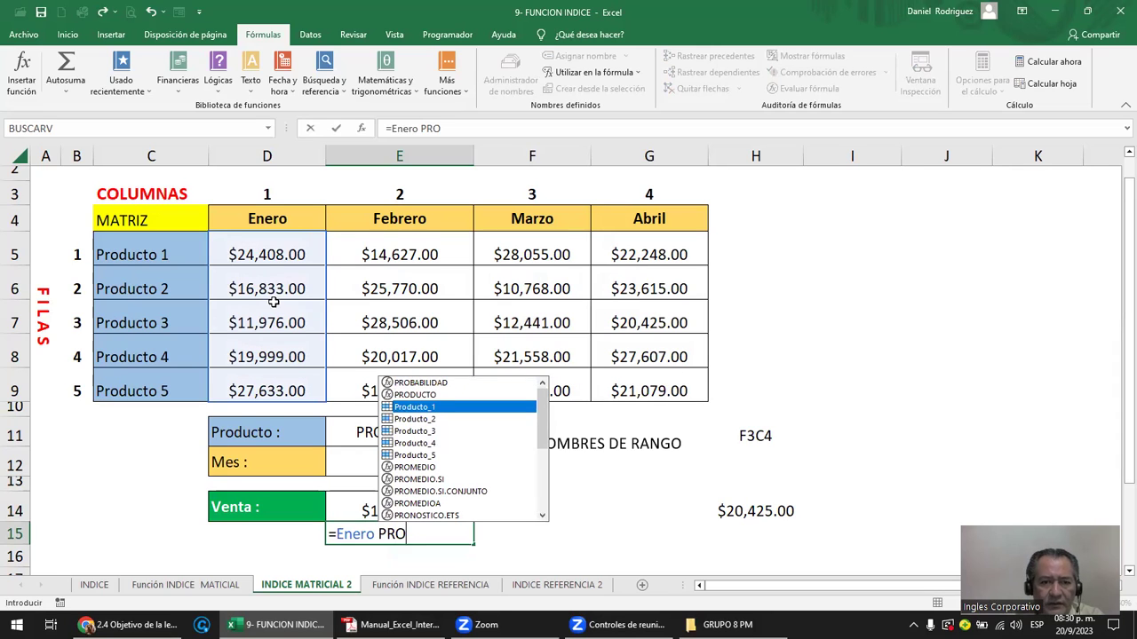
key(Down)
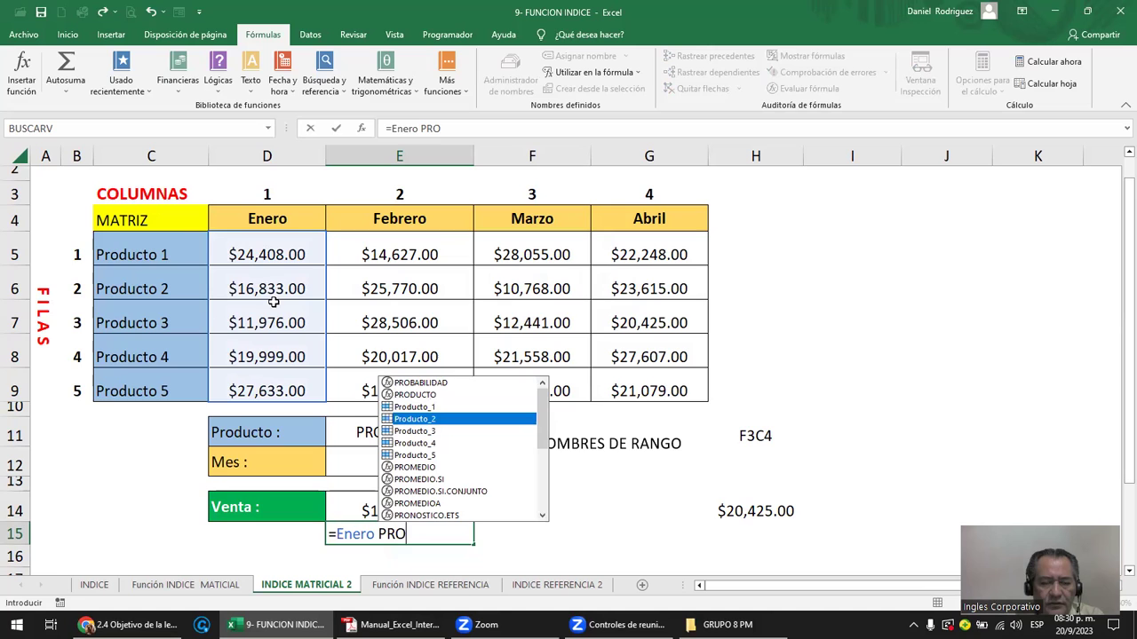
key(ctrl+Return)
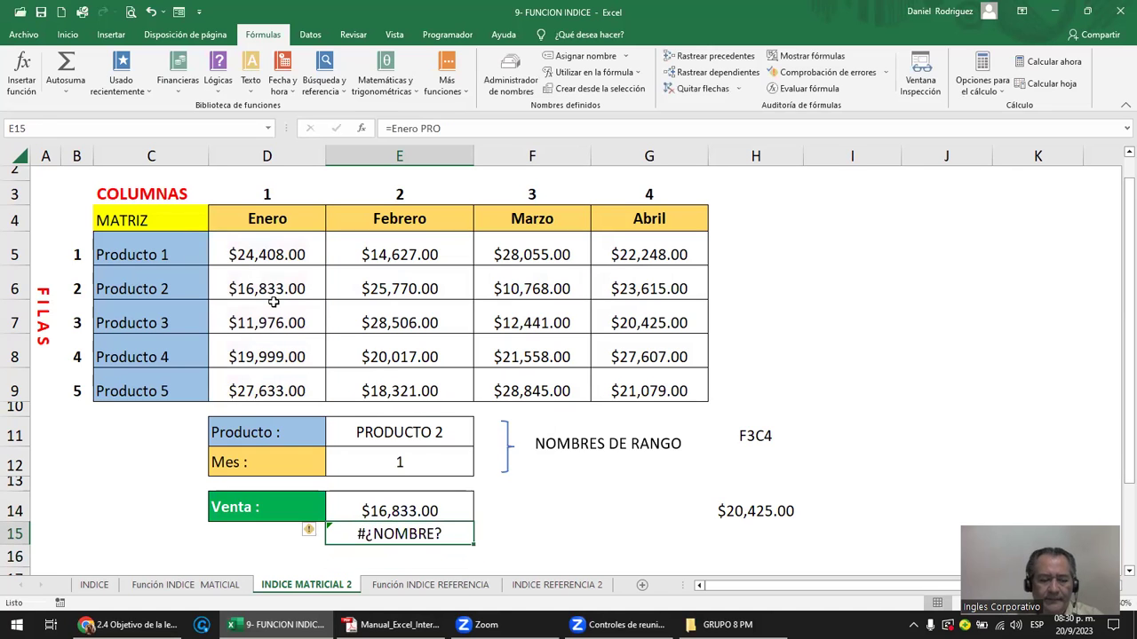
Fix the E15 formula to =Enero Producto_2 so it returns 16833.
key(F2)
key(BackSpace)
key(BackSpace)
key(BackSpace)
text(PRO)
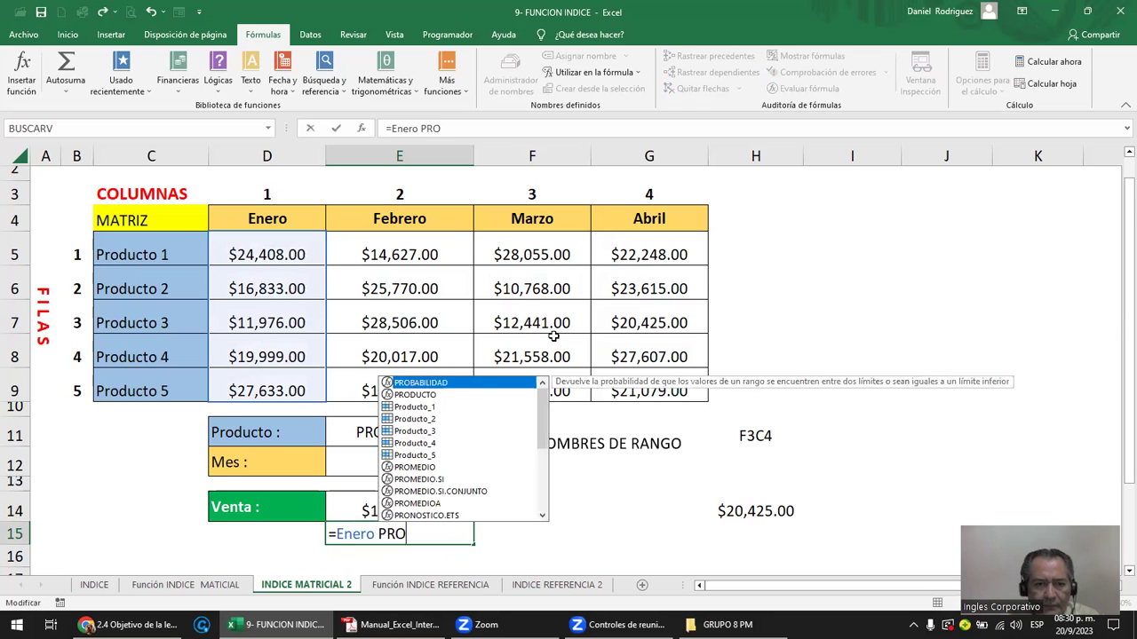
double_click(416, 419)
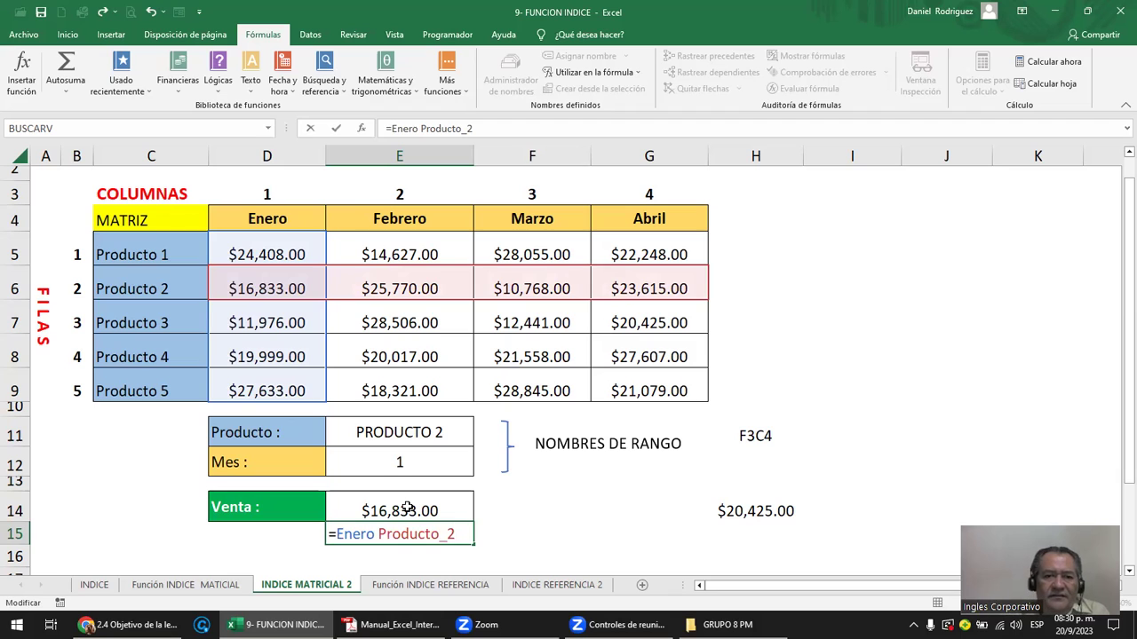
key(Return)
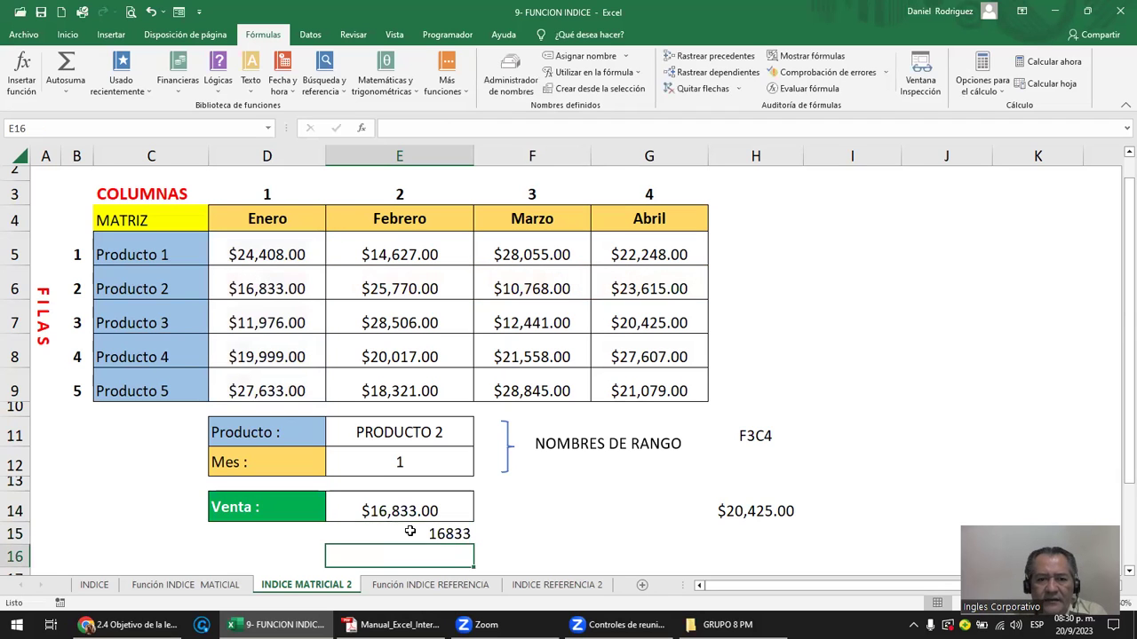
click(391, 534)
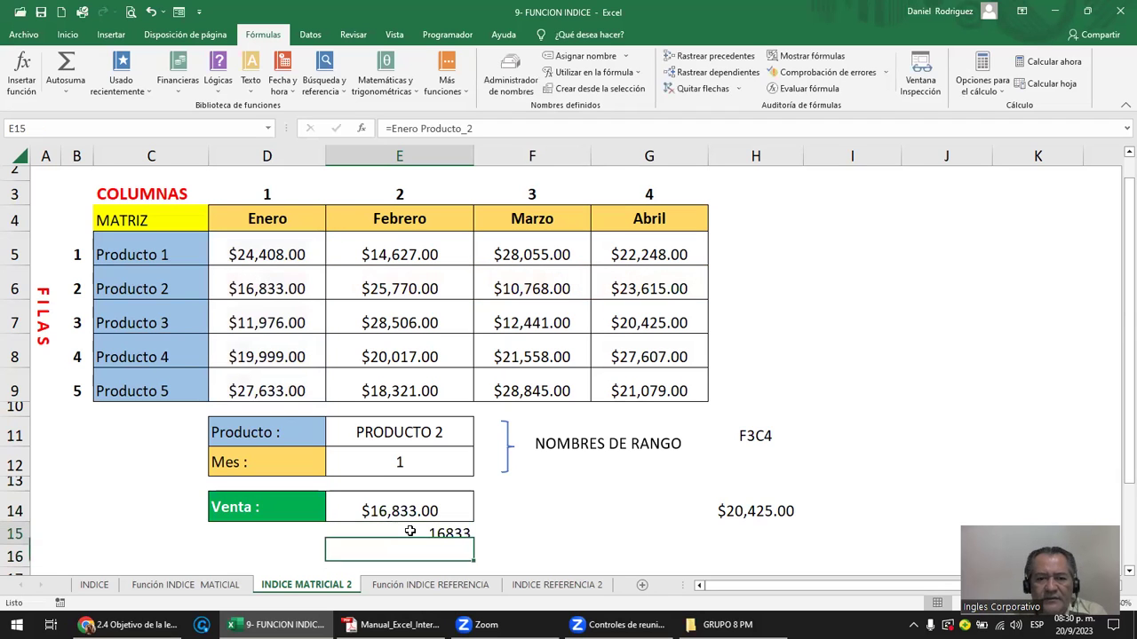
Apply Moneda format to E15 so it shows $16,833.00, then open the H14 formula.
click(67, 34)
click(595, 61)
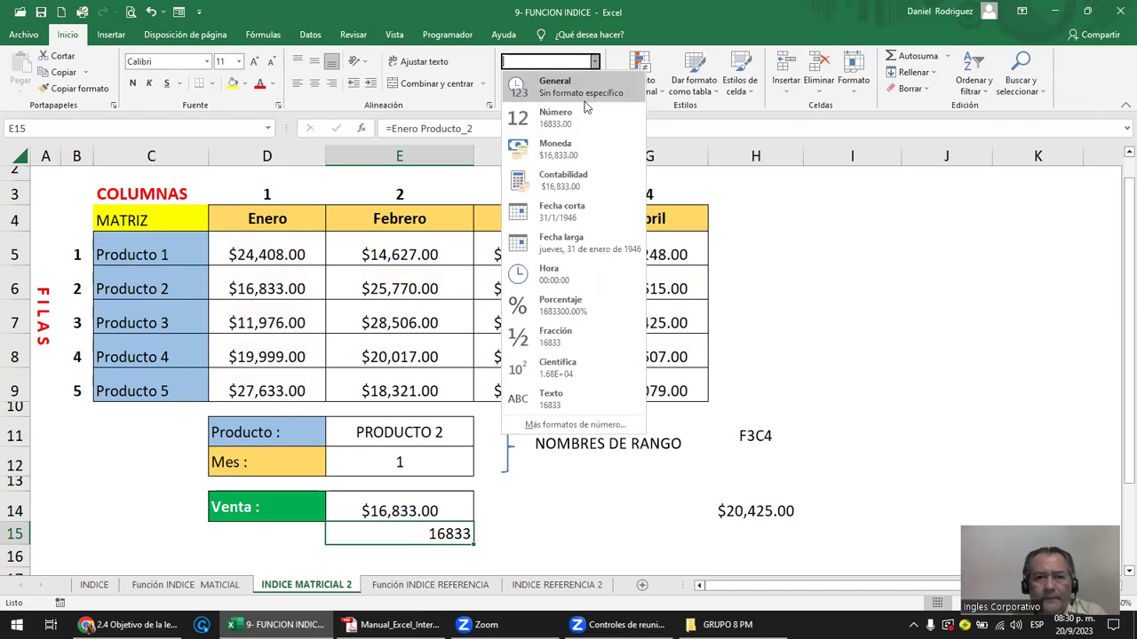
click(573, 148)
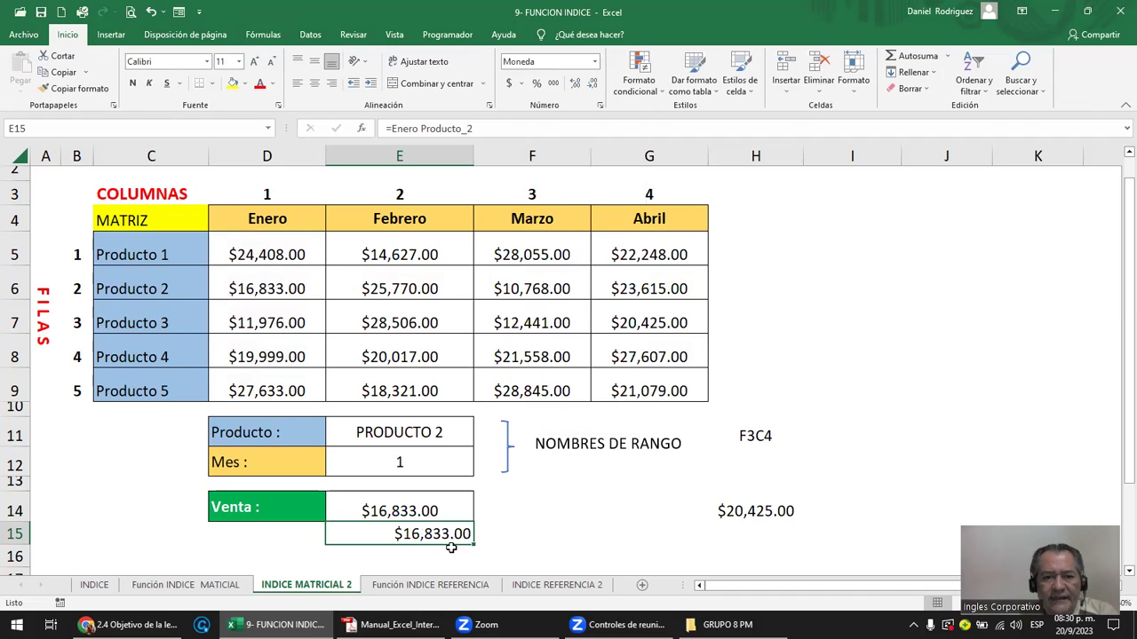
click(755, 508)
key(F2)
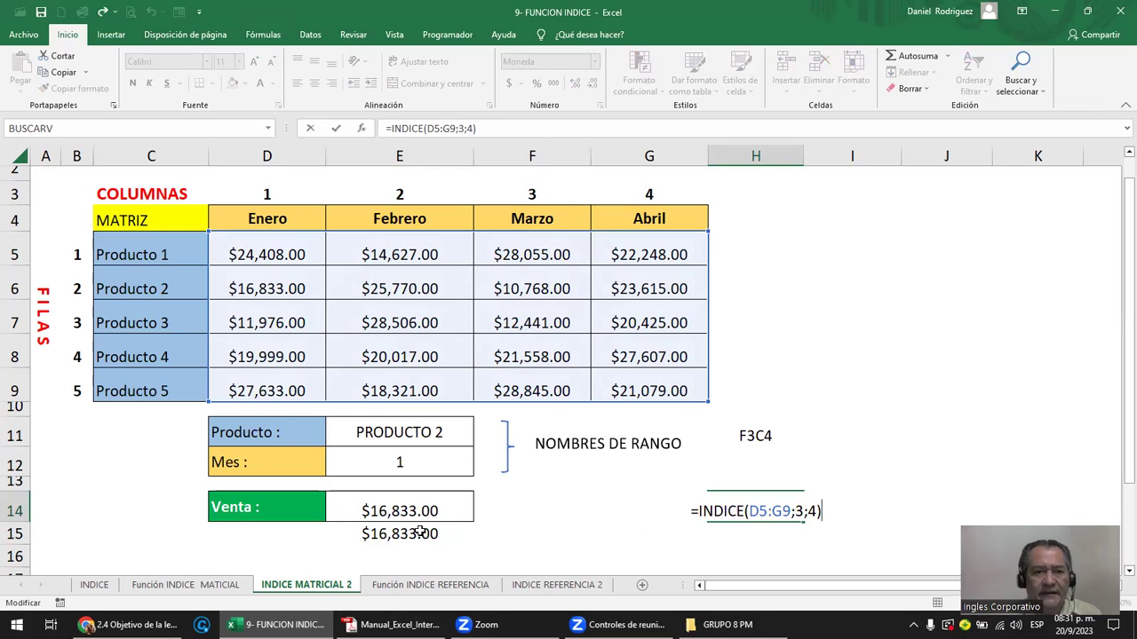
key(ctrl+Return)
mouse_move(264, 220)
mouse_down()
mouse_move(566, 208)
mouse_move(622, 218)
mouse_up()
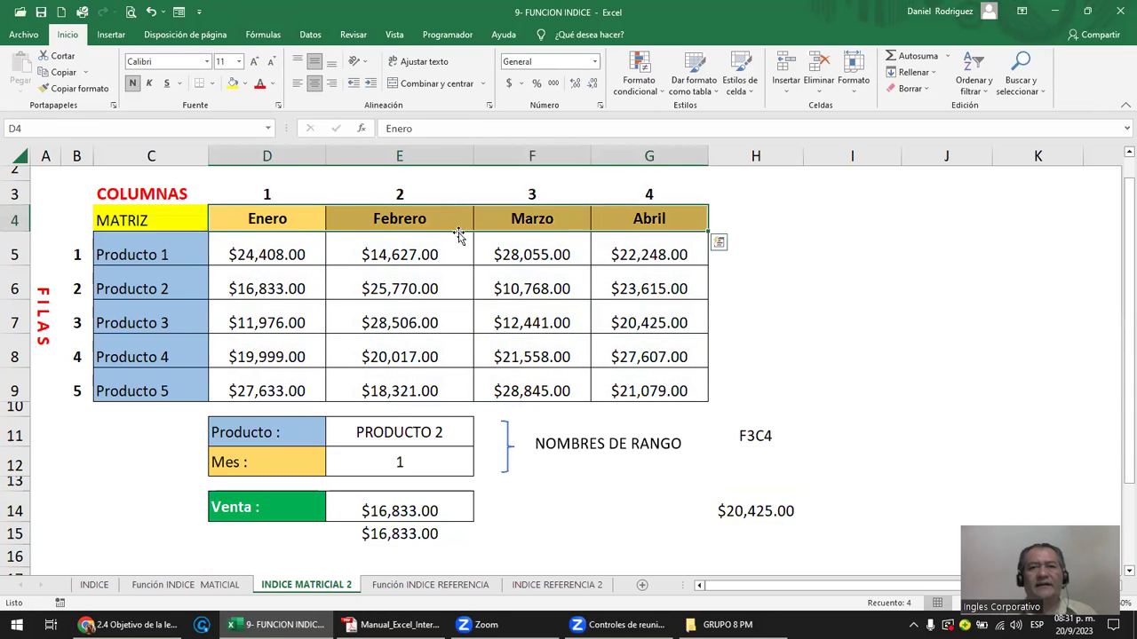
click(175, 256)
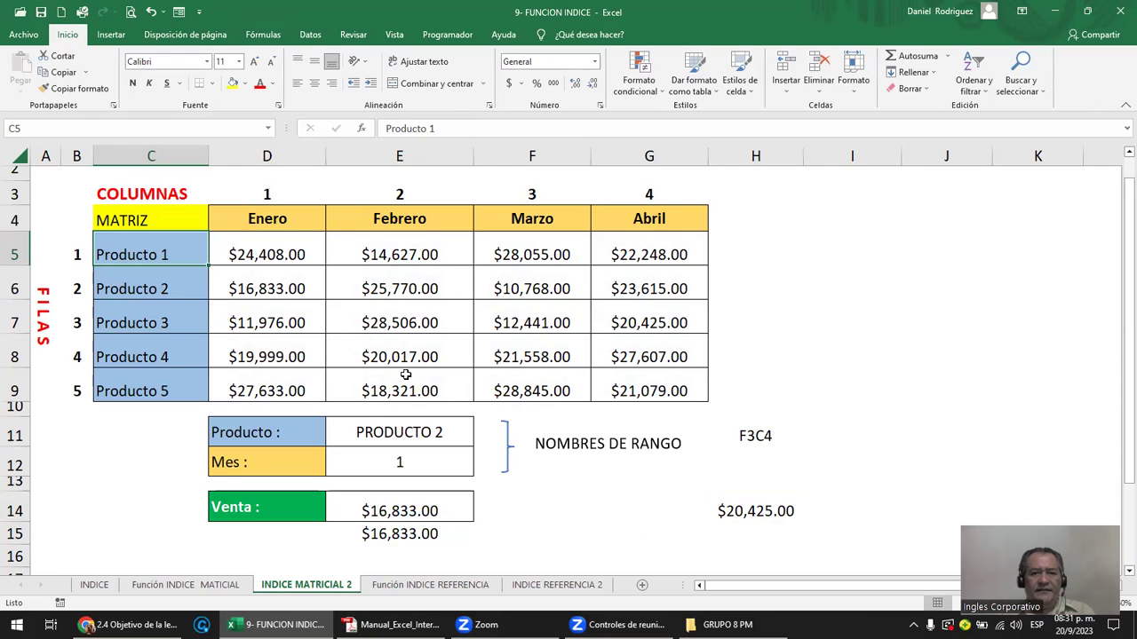
click(762, 437)
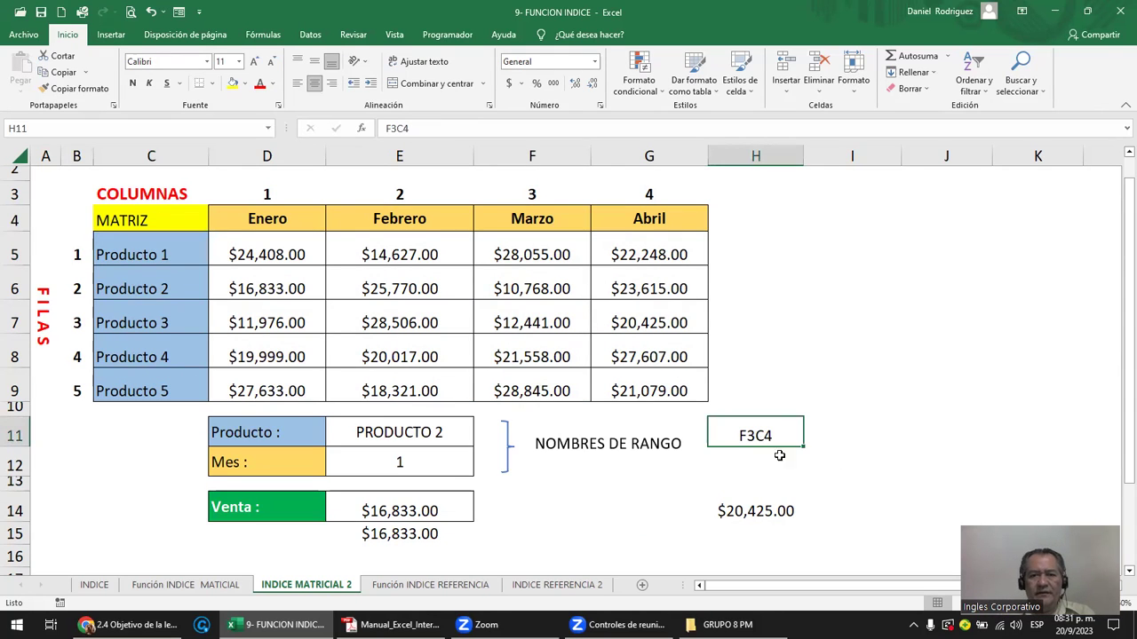
key(F2)
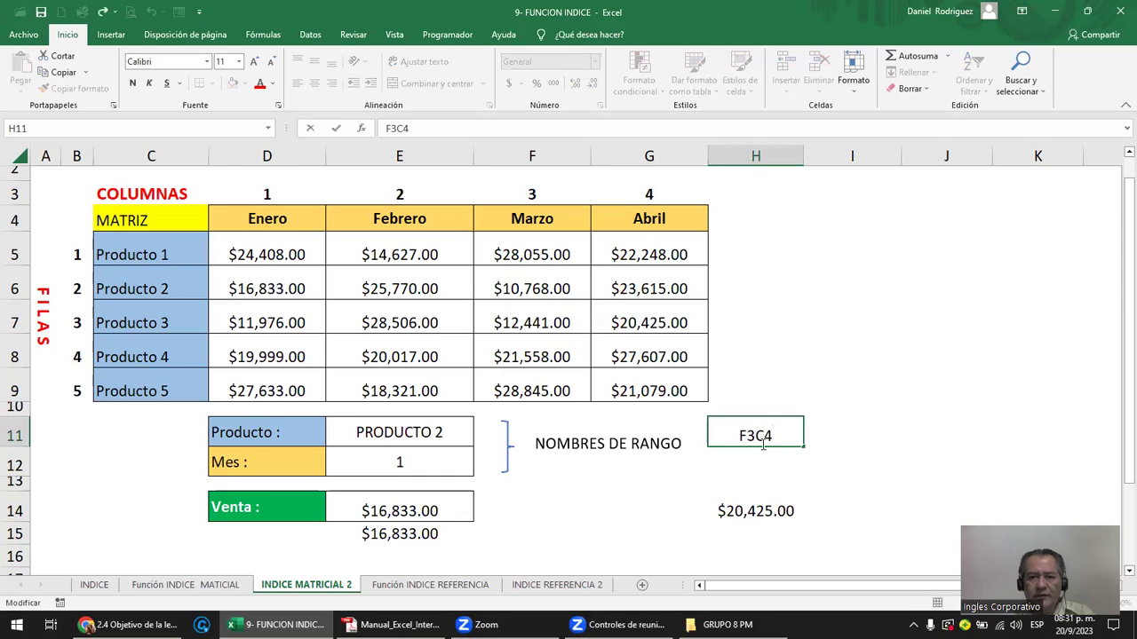
click(496, 322)
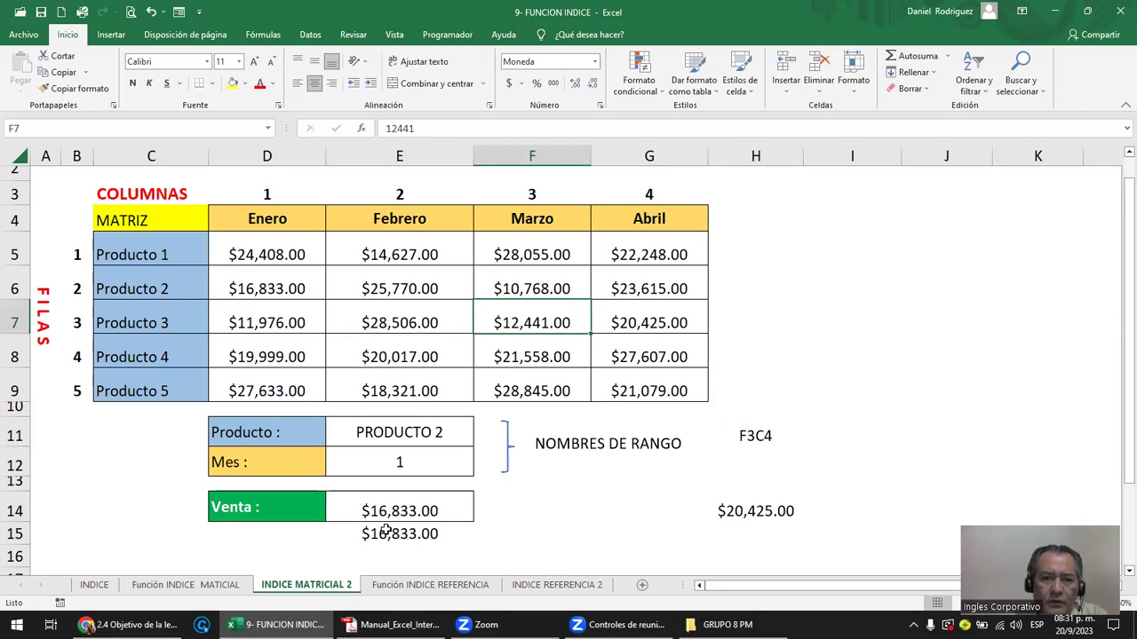
click(762, 511)
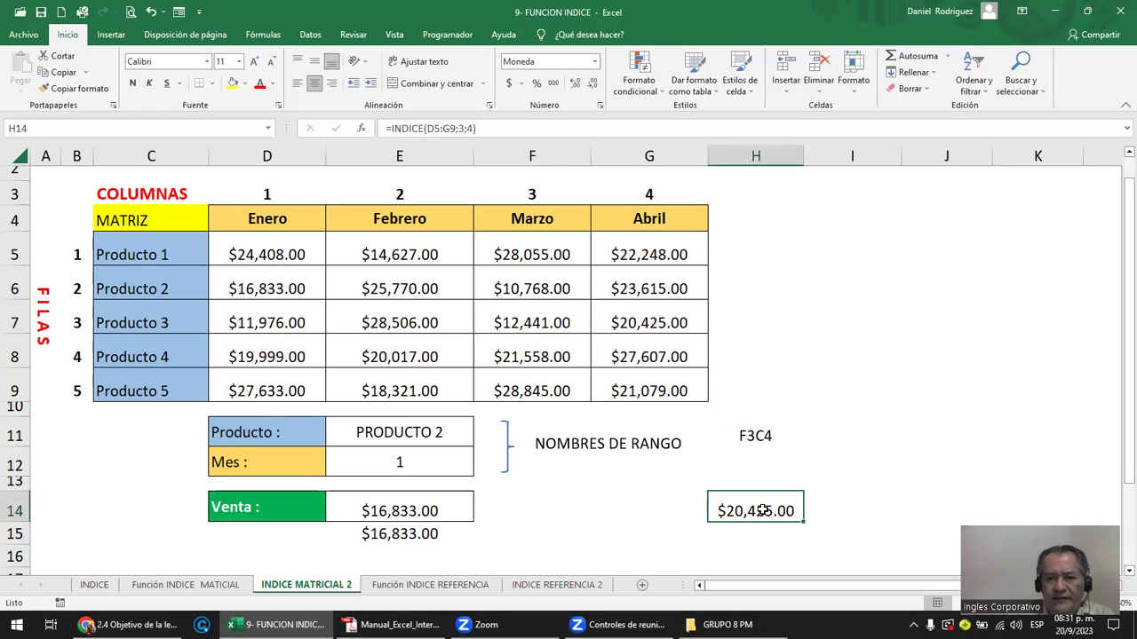
click(429, 533)
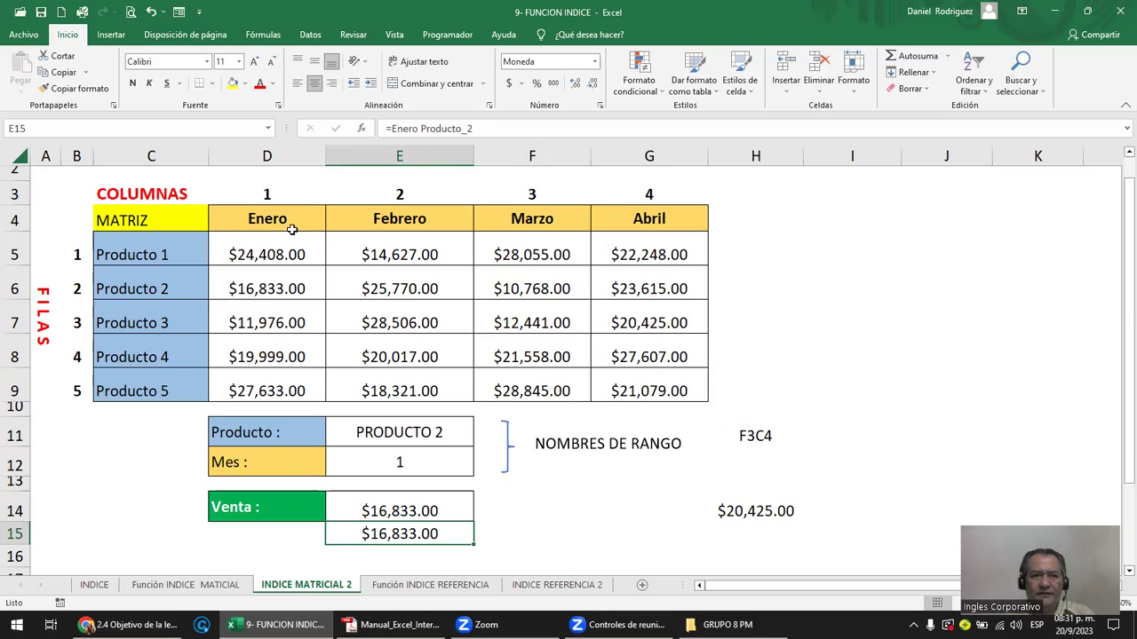
scroll(291, 229, up, 1)
click(172, 179)
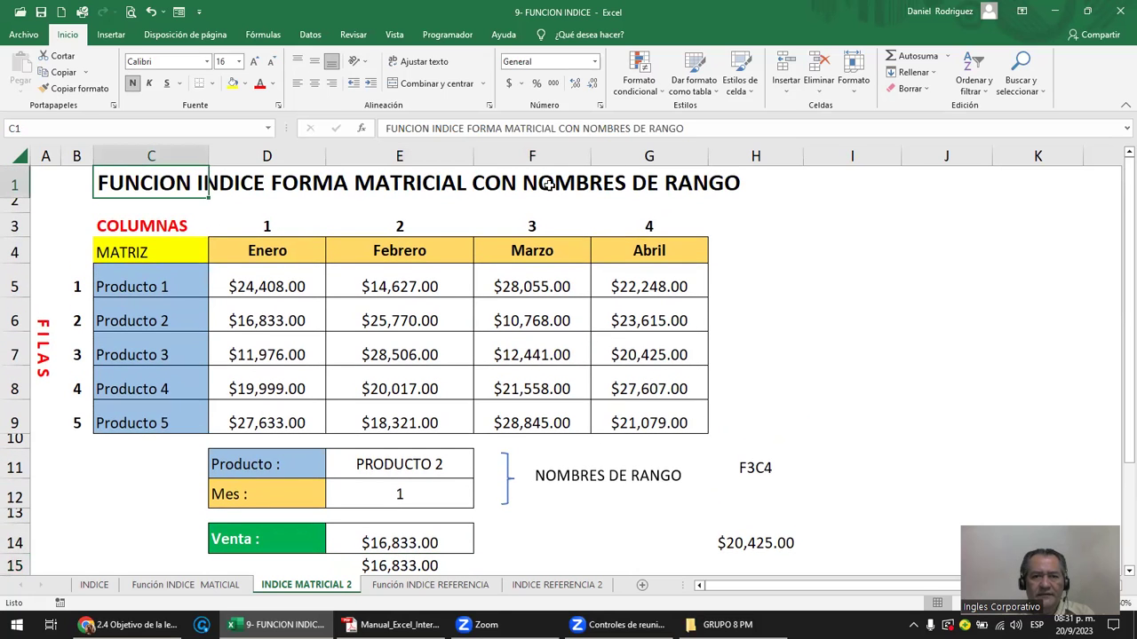
drag(433, 463, 431, 484)
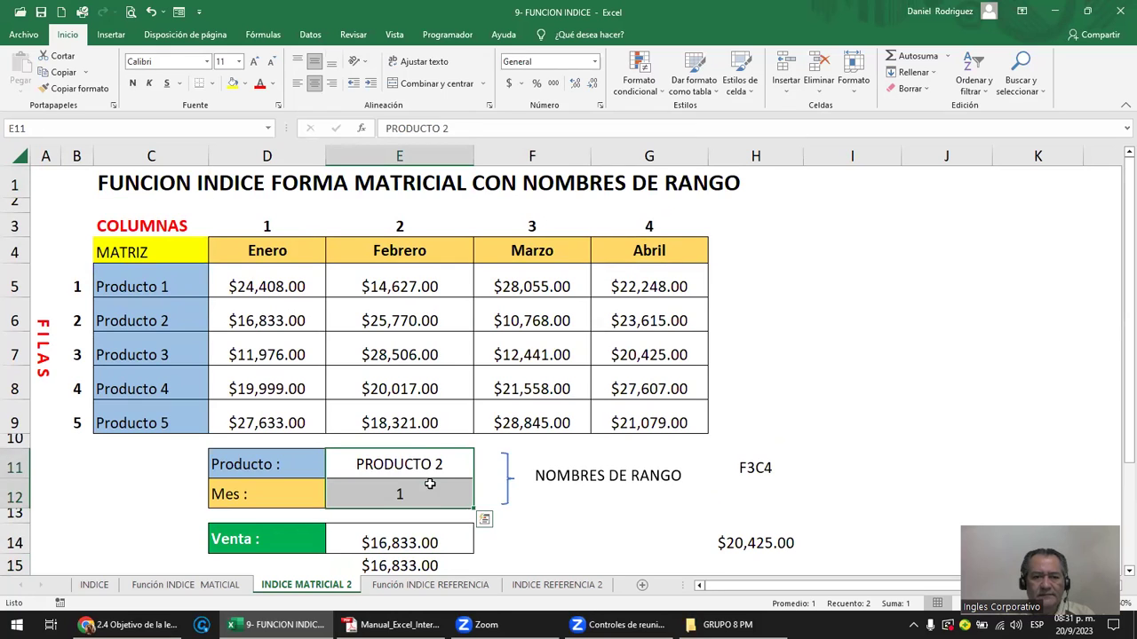
click(384, 551)
double_click(384, 544)
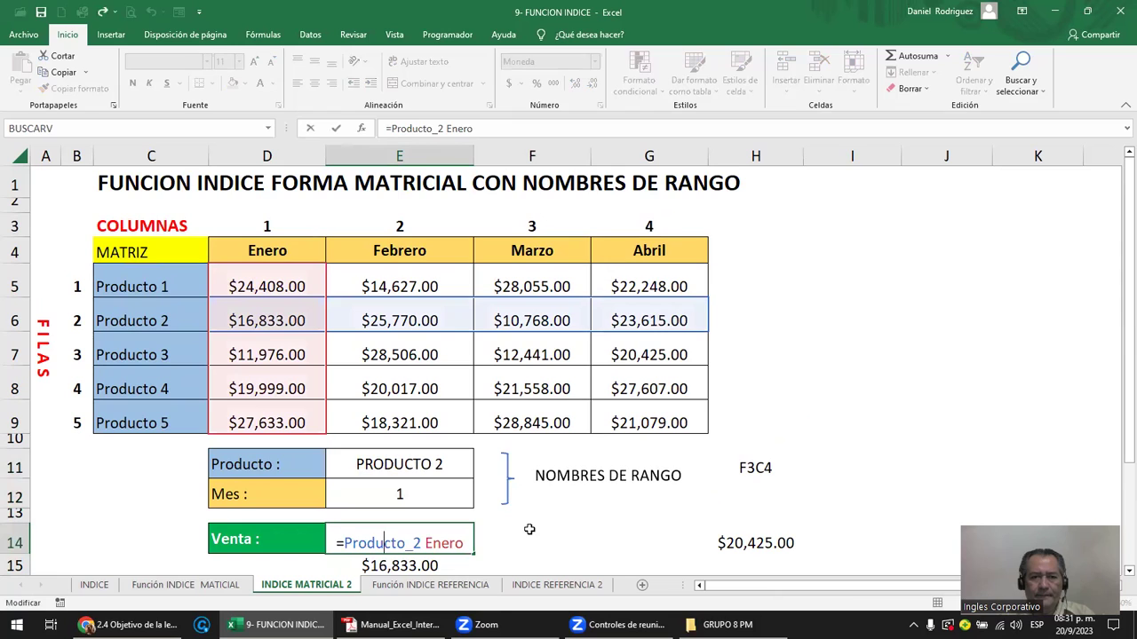
key(Escape)
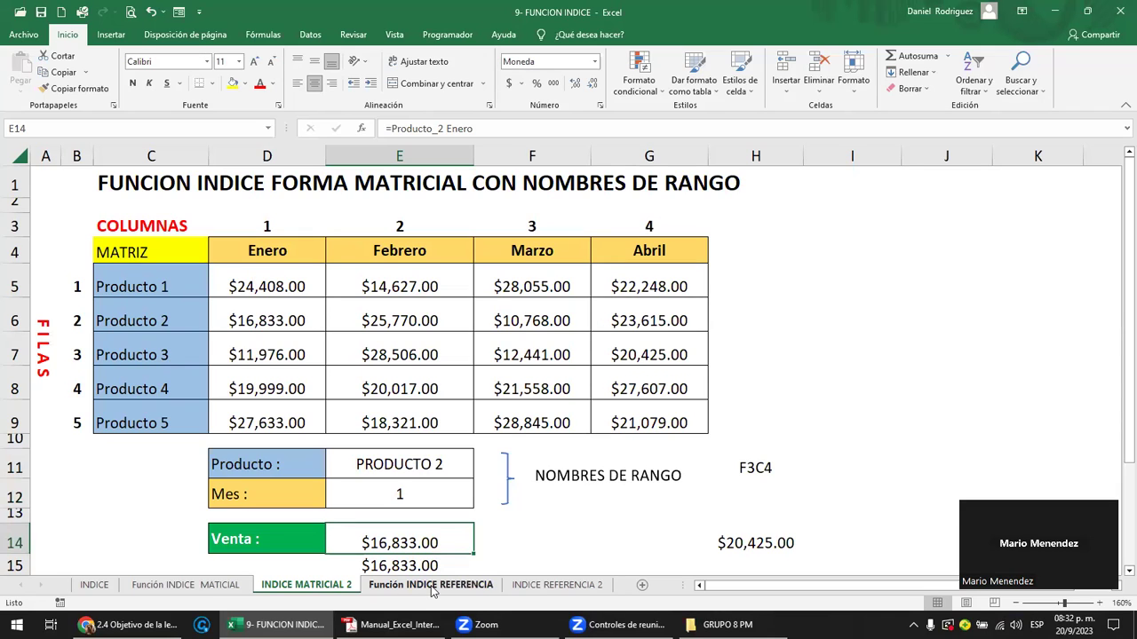
Select the full sales matrix C4:G9 from MATRIZ to the April values, then go to Fórmulas.
click(785, 322)
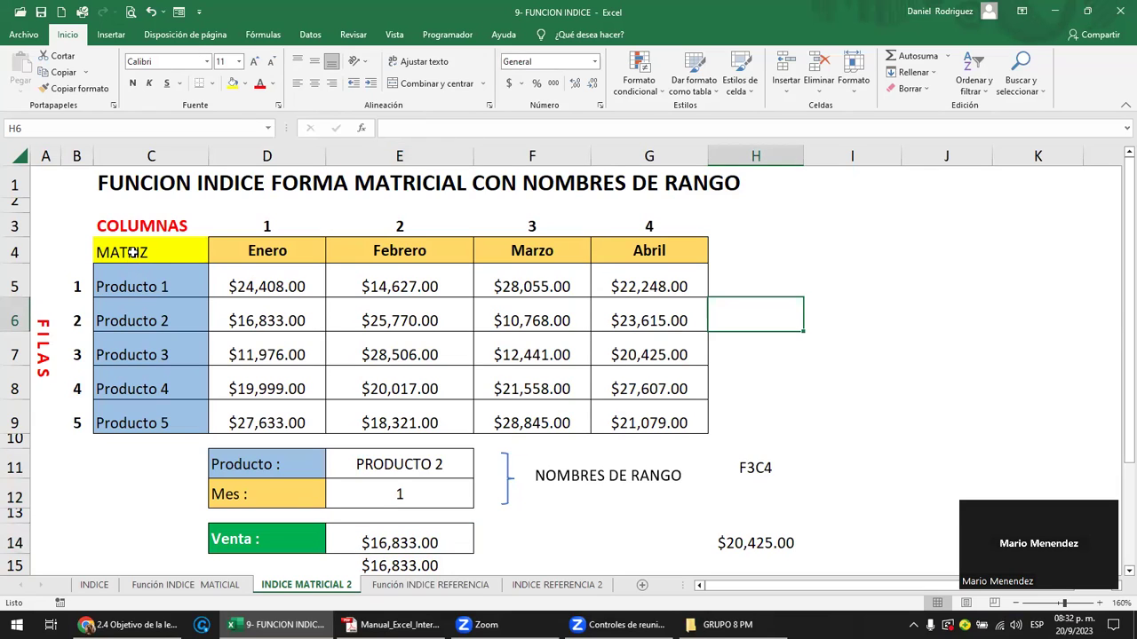
mouse_move(154, 255)
mouse_down()
mouse_move(665, 317)
mouse_move(672, 424)
mouse_up()
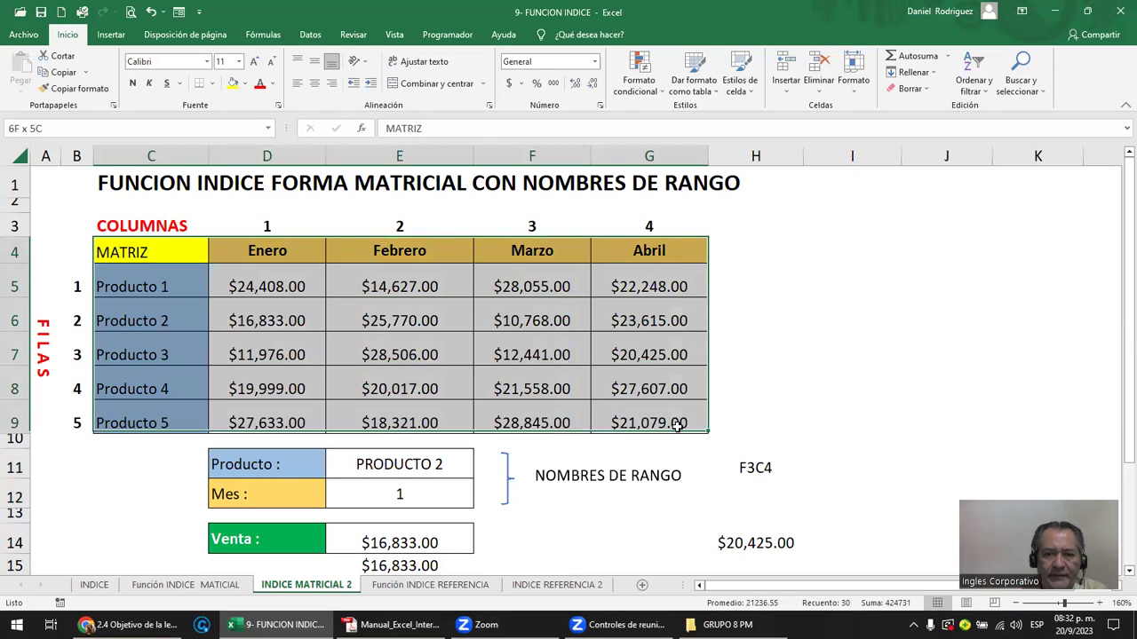
drag(152, 251, 662, 251)
drag(140, 278, 140, 416)
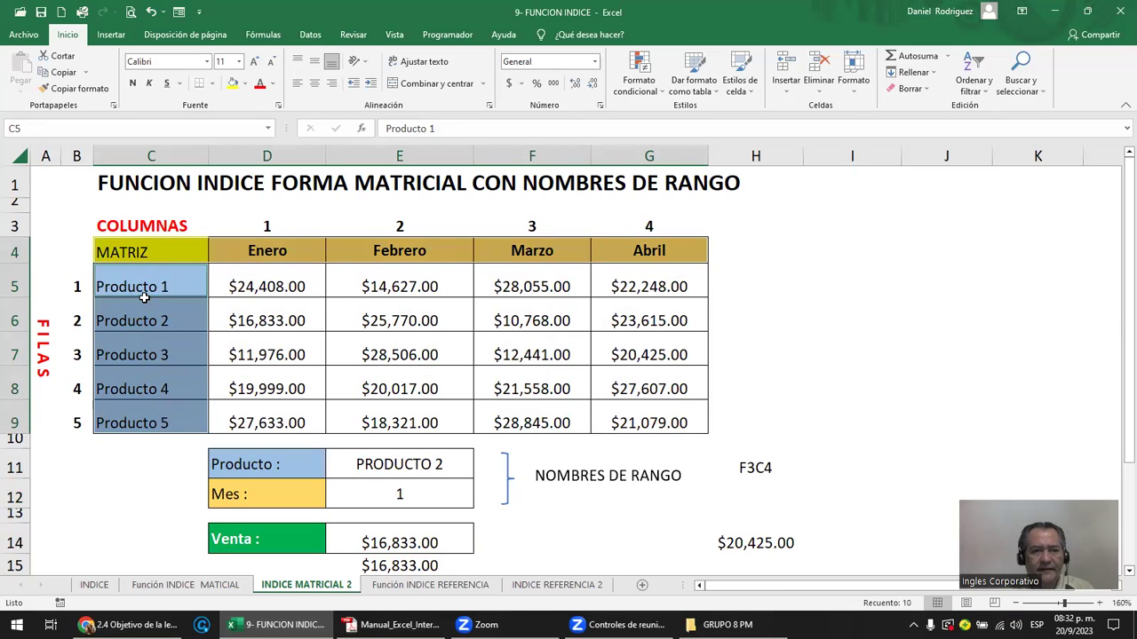
click(144, 254)
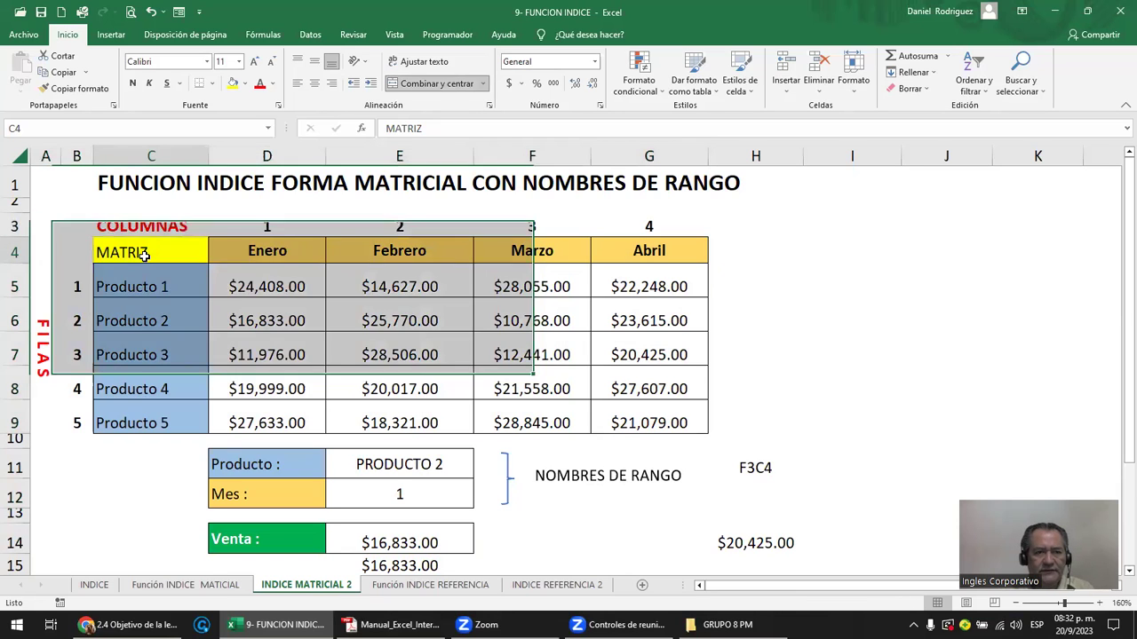
drag(149, 260, 646, 408)
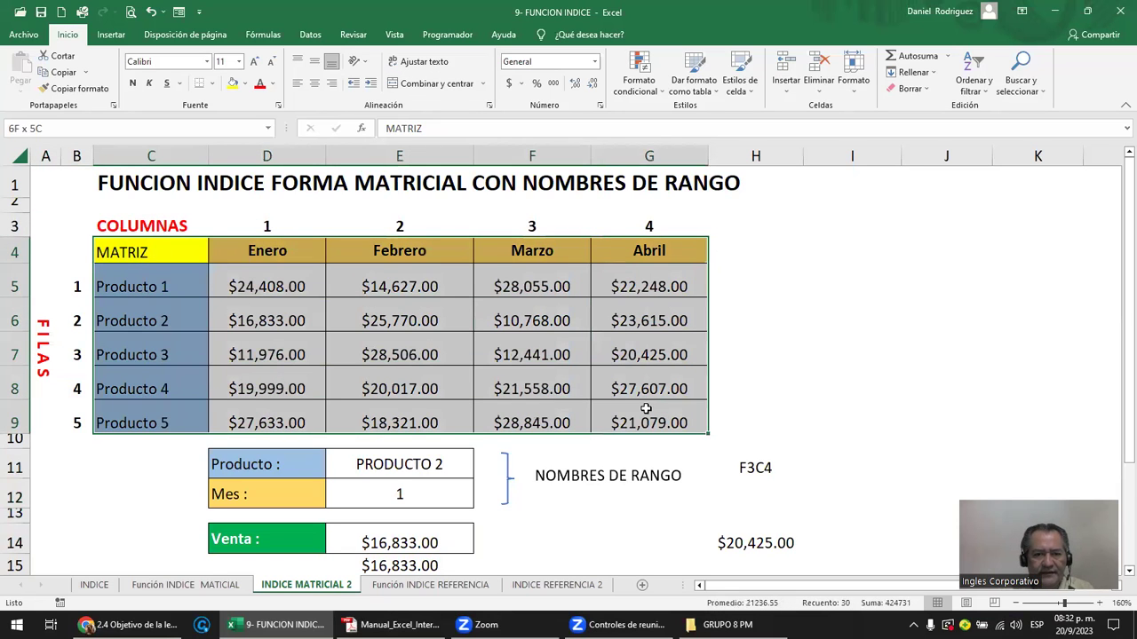
click(263, 36)
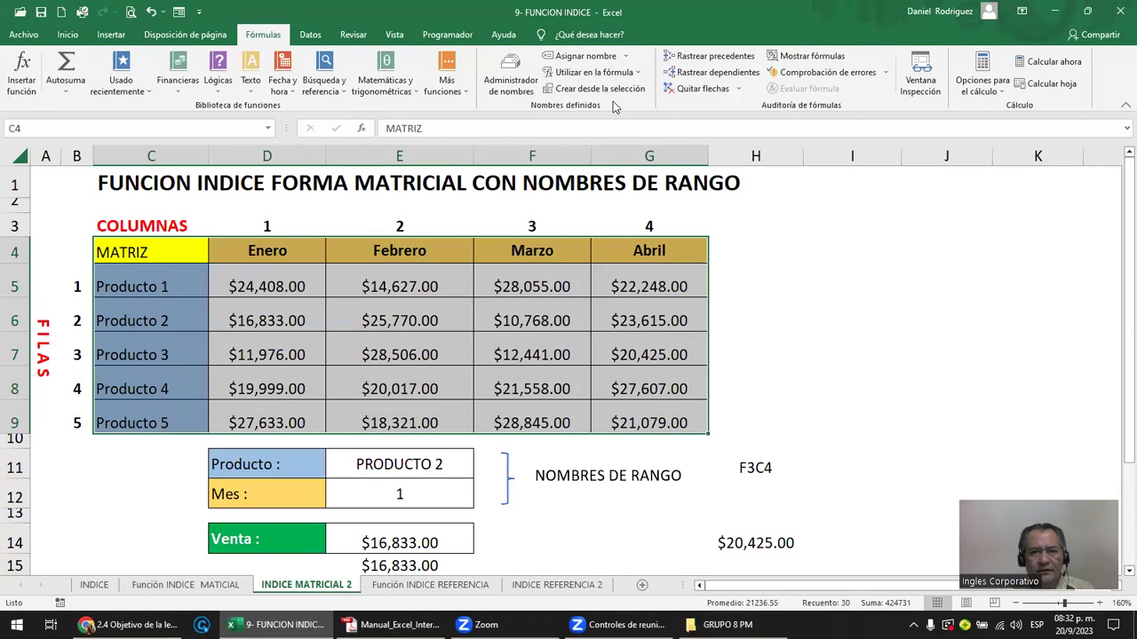
Review Crear desde la selección with Fila superior and Columna izquierda checked, then close it.
click(613, 91)
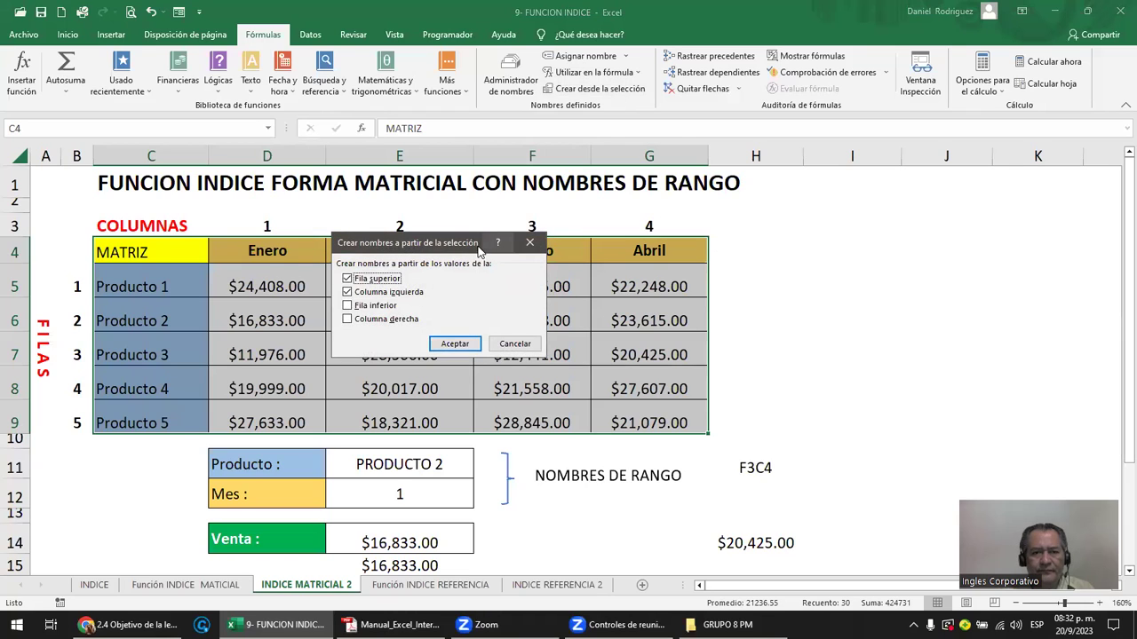
drag(484, 244, 879, 245)
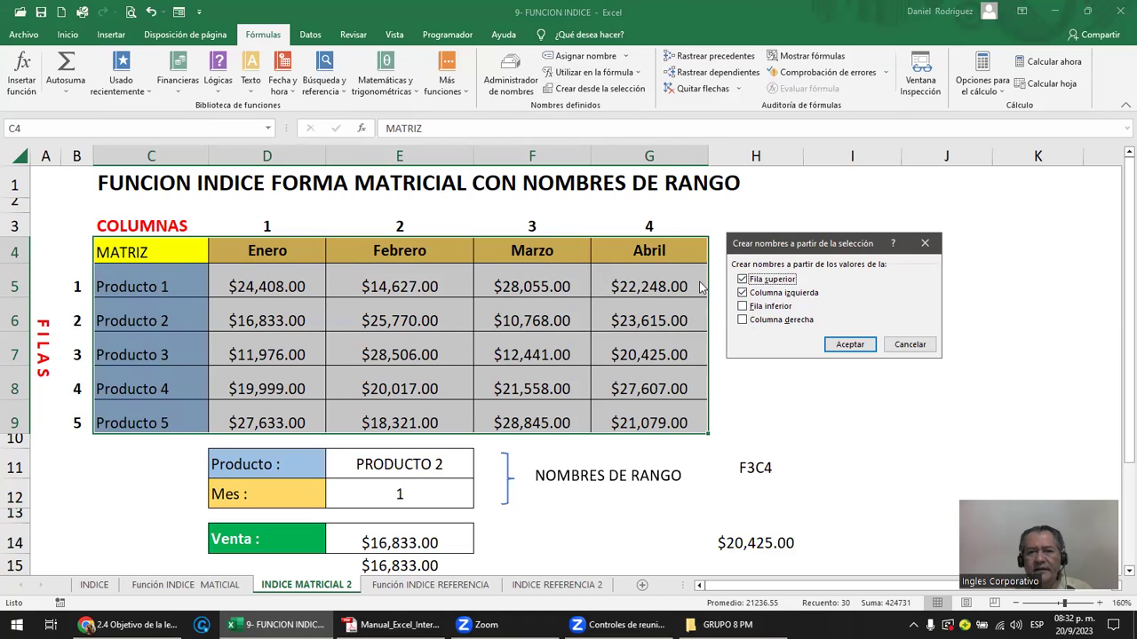
key(Return)
Move the MATRIZ and Producto 1–5 labels from column C into column H.
drag(166, 252, 163, 411)
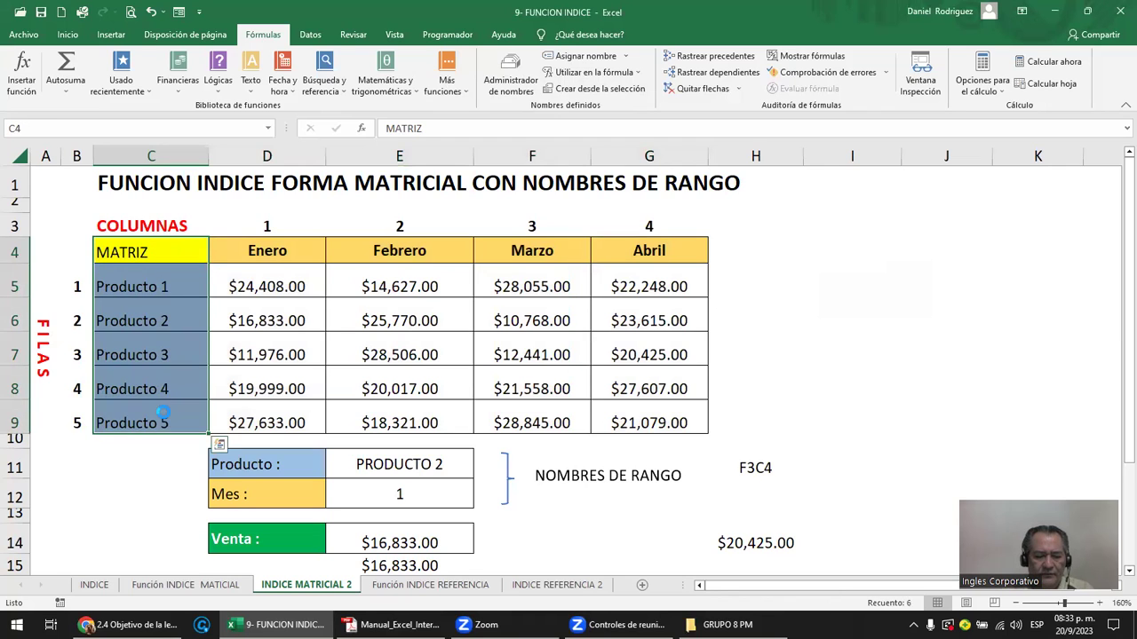
key(ctrl+c)
key(Right)
key(Right)
key(Right)
key(Right)
key(Right)
key(ctrl+v)
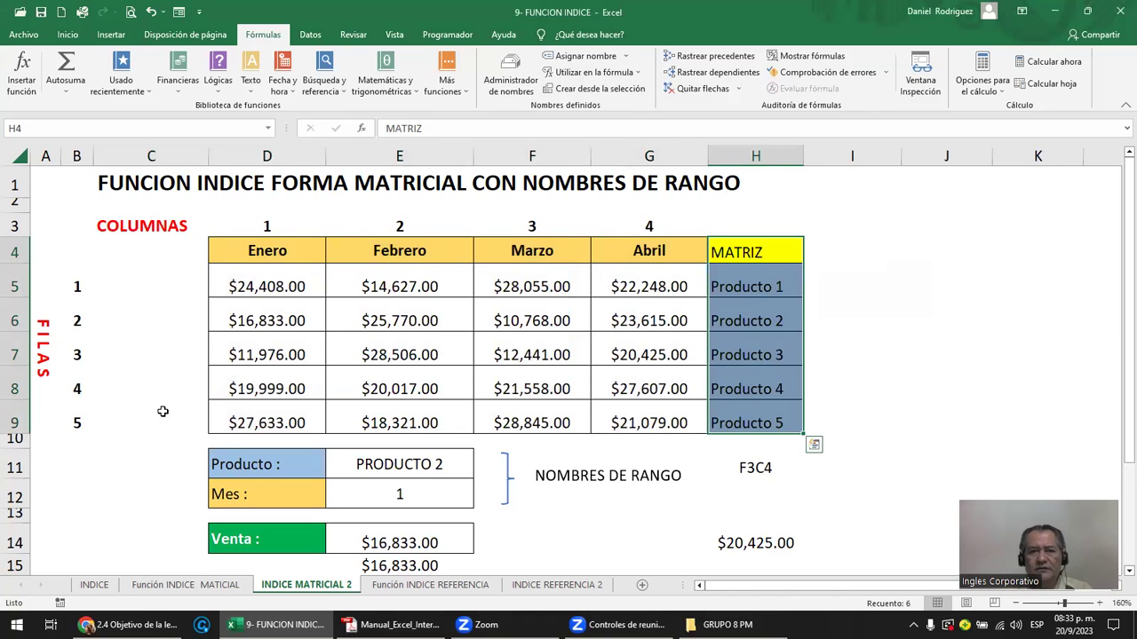
click(821, 281)
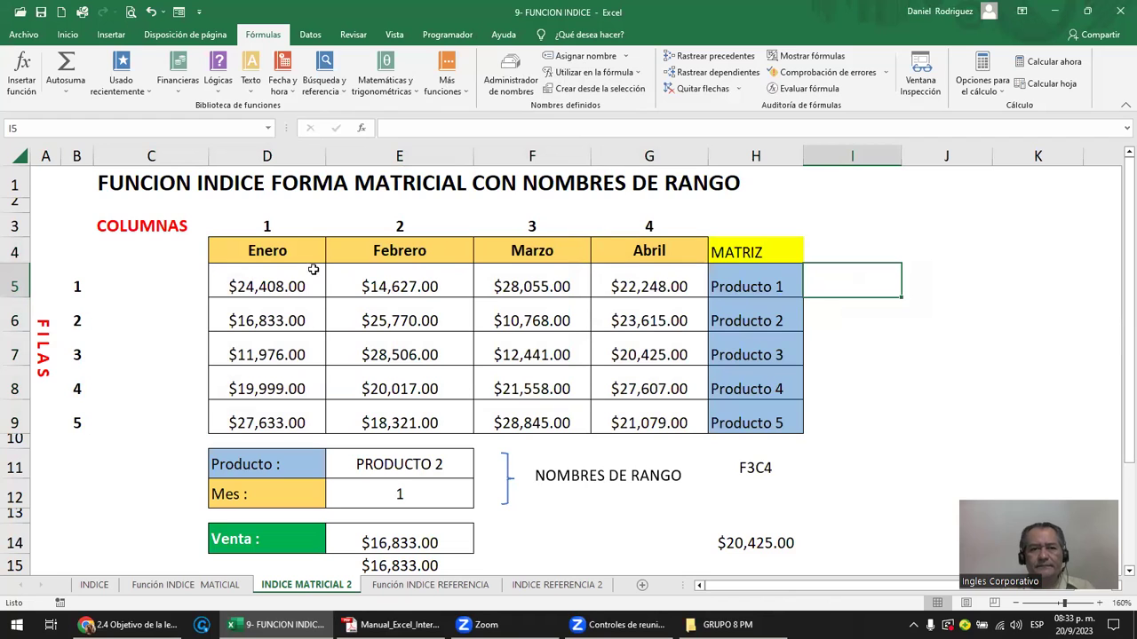
Check which label sides Crear desde la selección detects, cancel it, and undo the label move.
drag(271, 253, 755, 416)
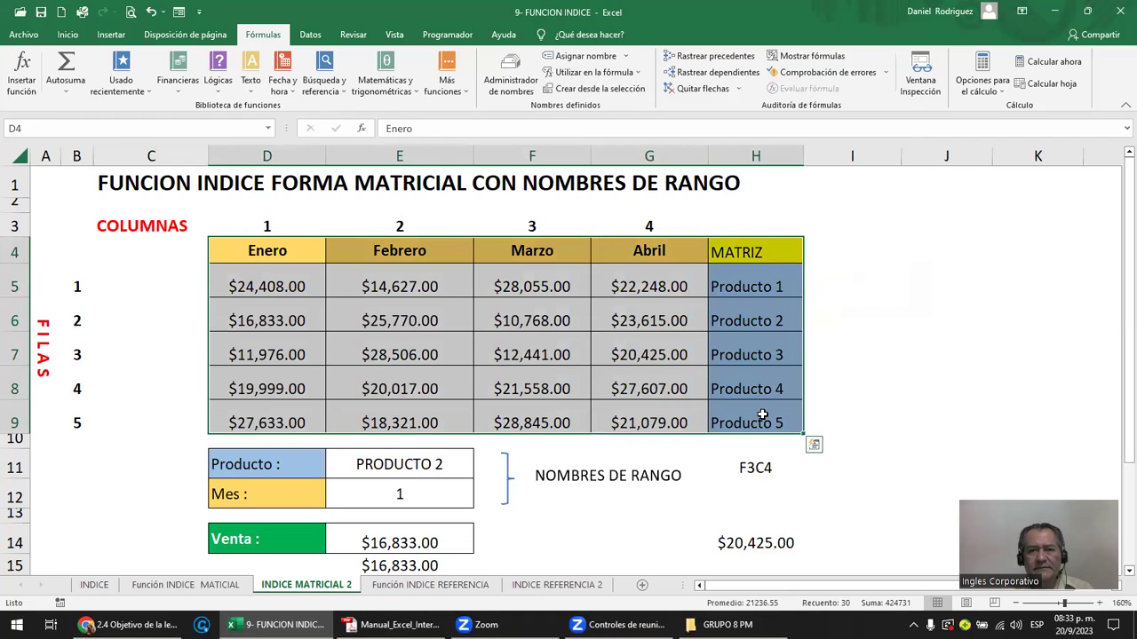
click(627, 91)
drag(787, 242, 887, 240)
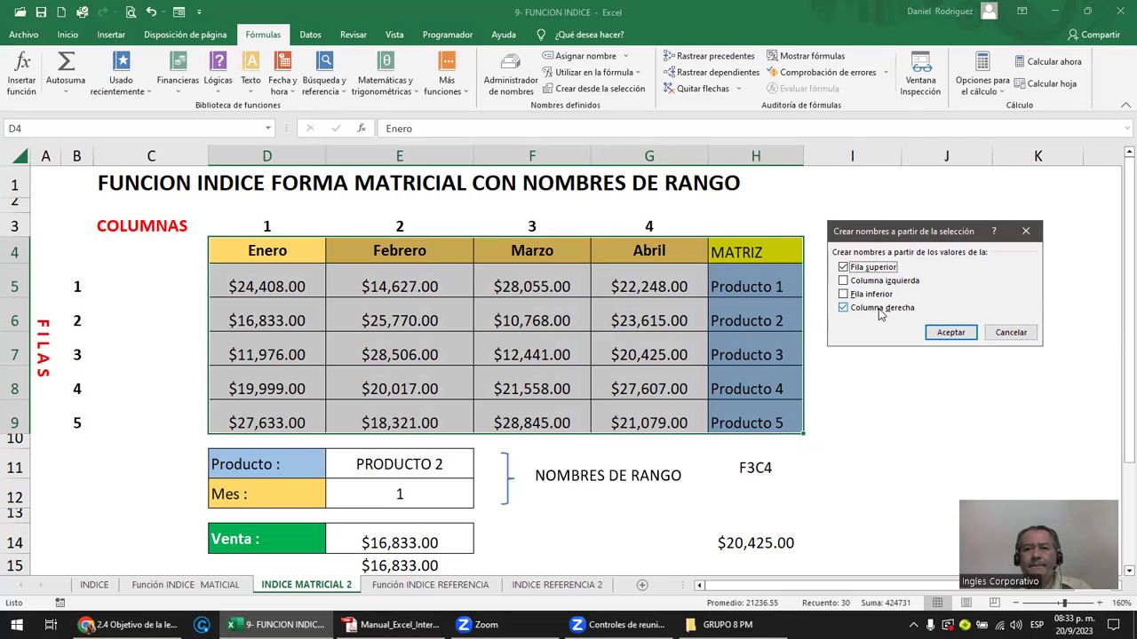
click(1011, 333)
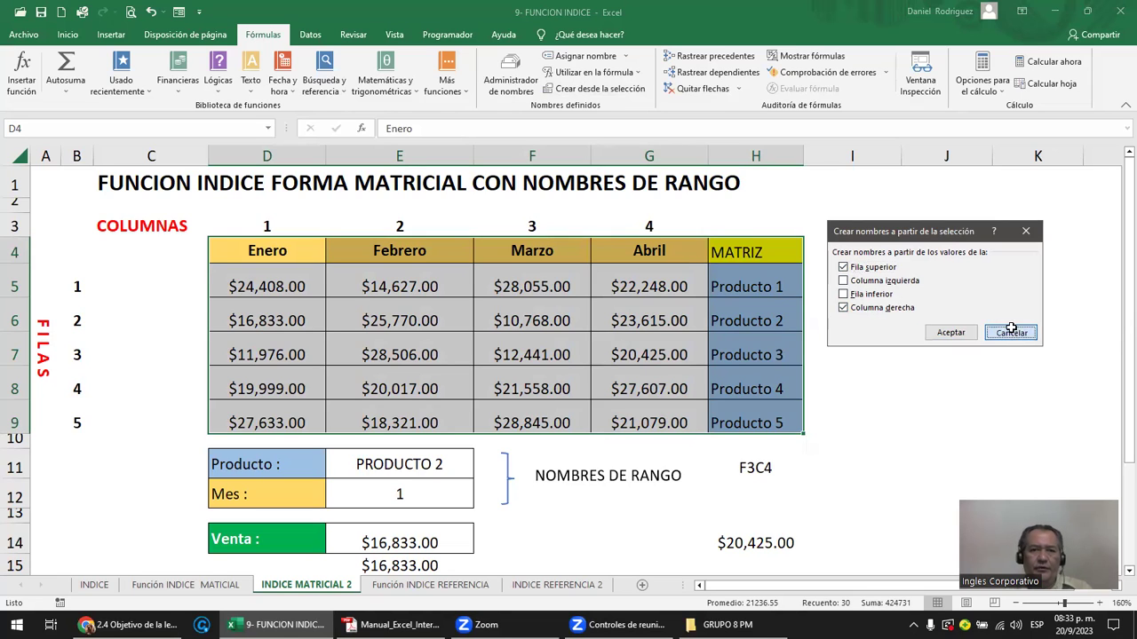
key(ctrl+z)
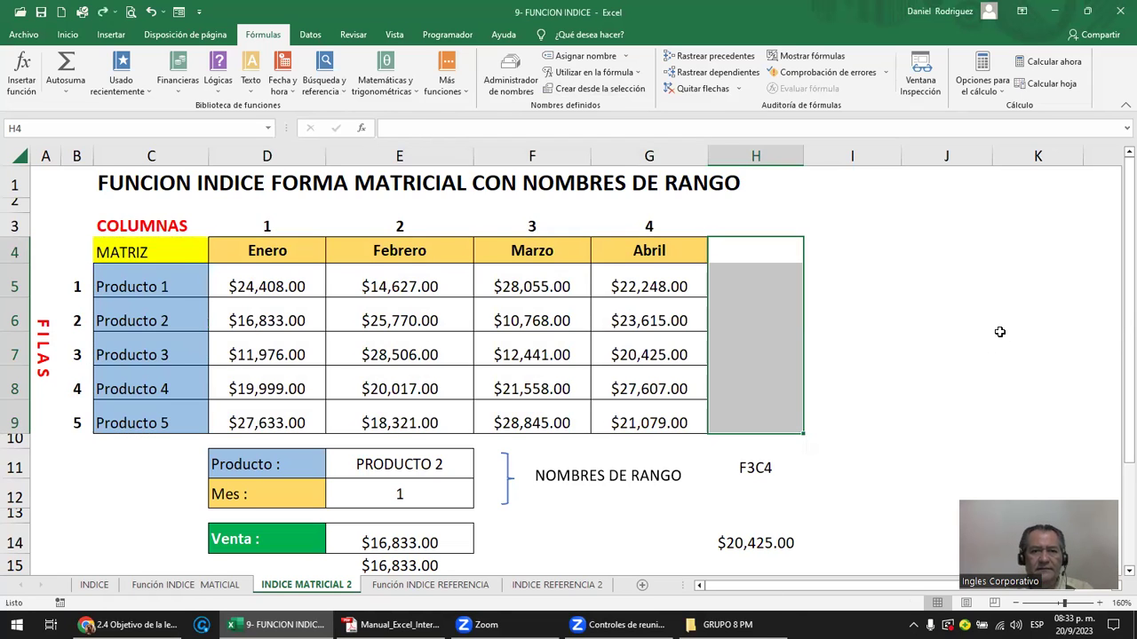
Highlight the Enero, Febrero and Abril month columns, then go to the Función INDICE MATICIAL sheet.
click(778, 267)
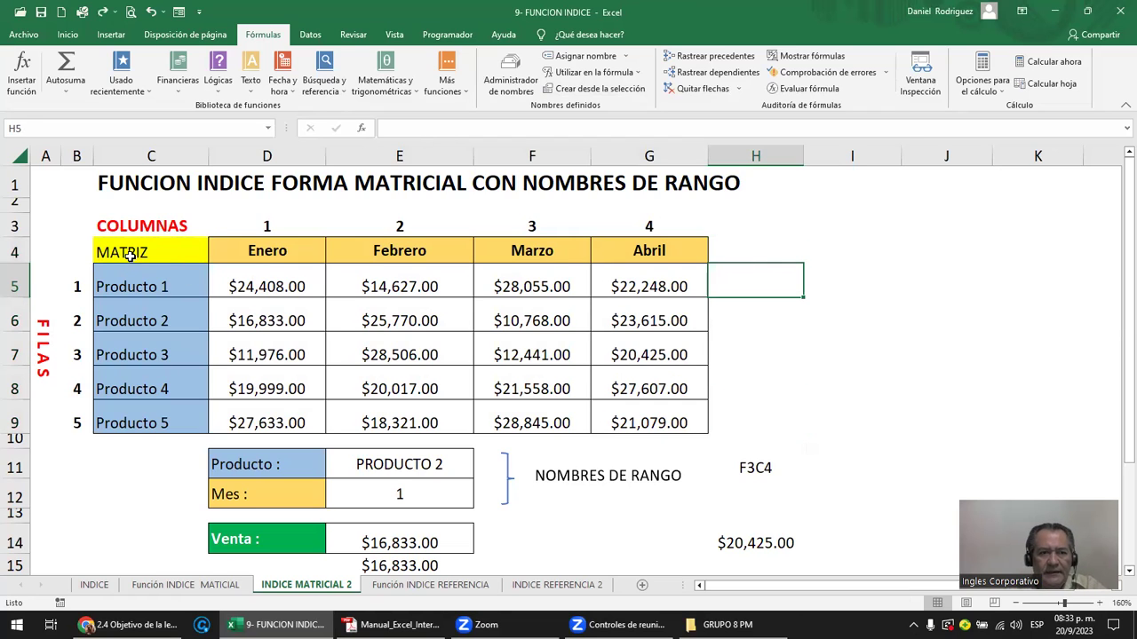
drag(267, 258, 264, 425)
drag(406, 251, 400, 424)
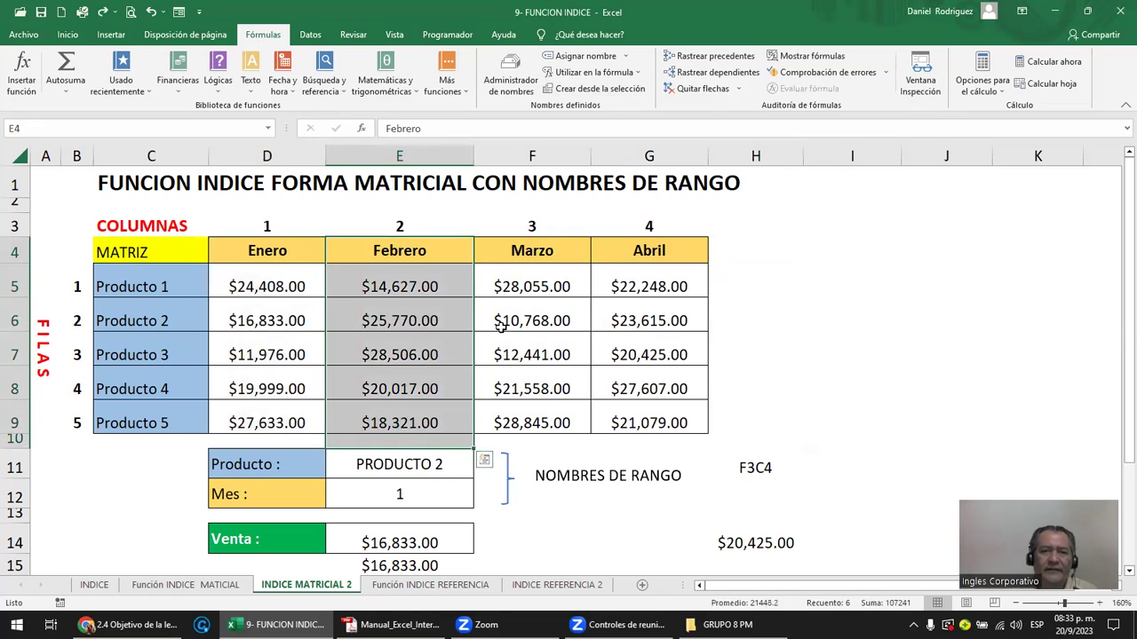
drag(529, 253, 533, 425)
drag(665, 253, 702, 413)
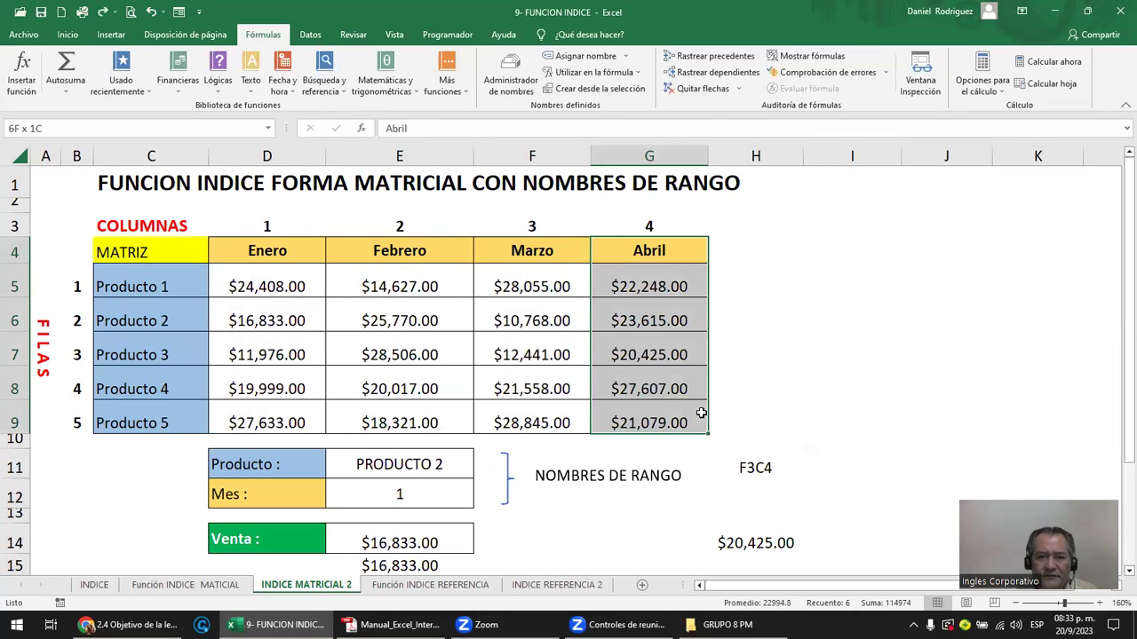
click(758, 368)
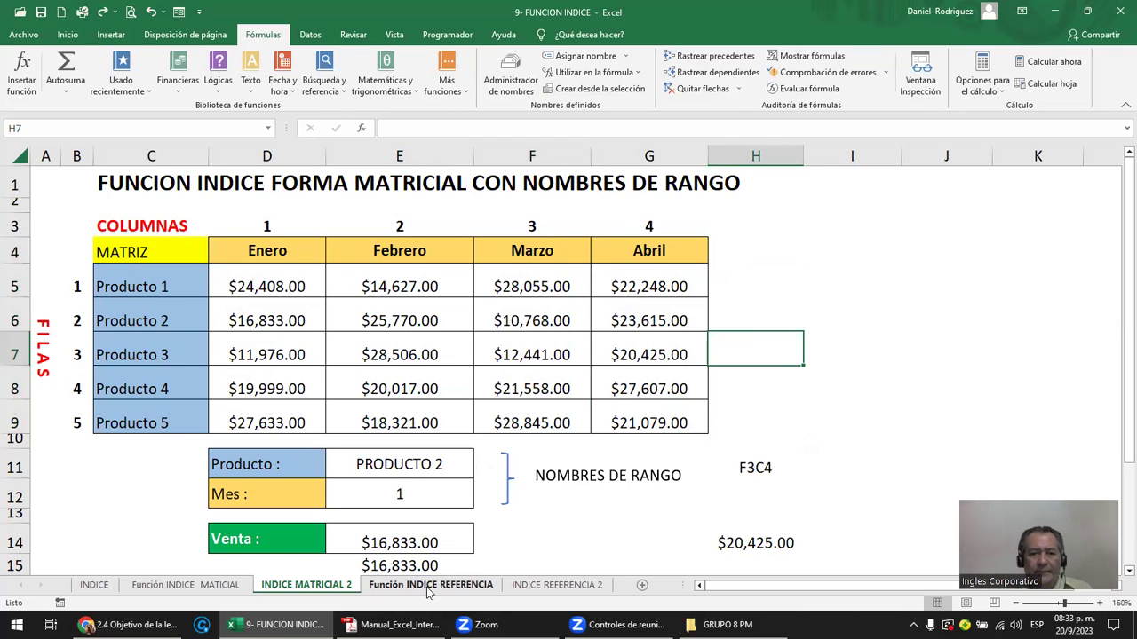
click(191, 585)
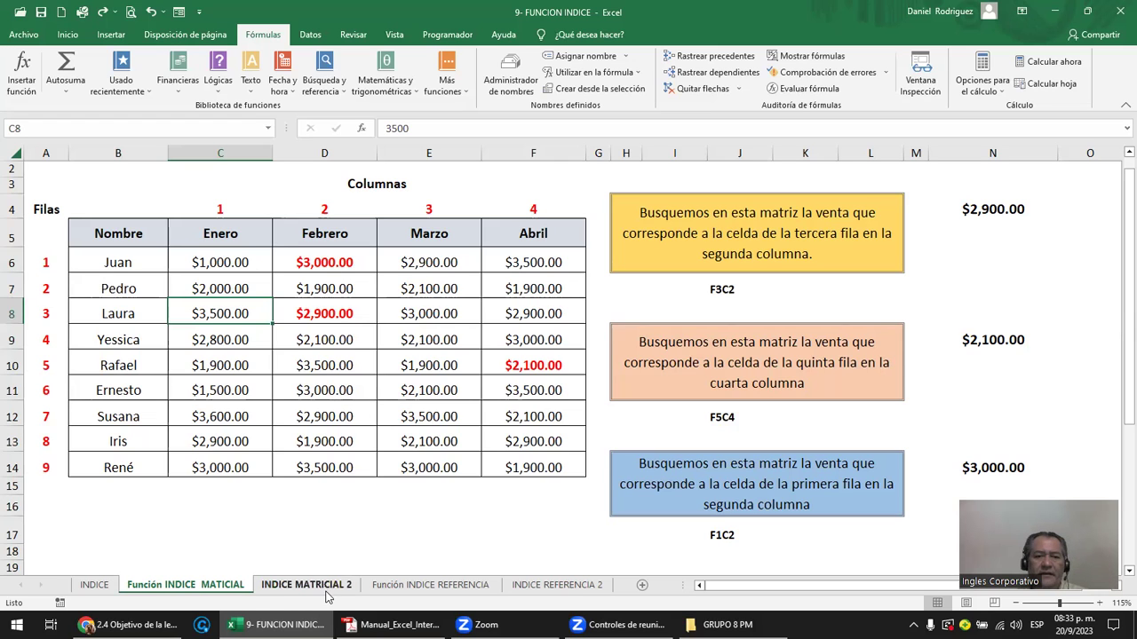
click(414, 587)
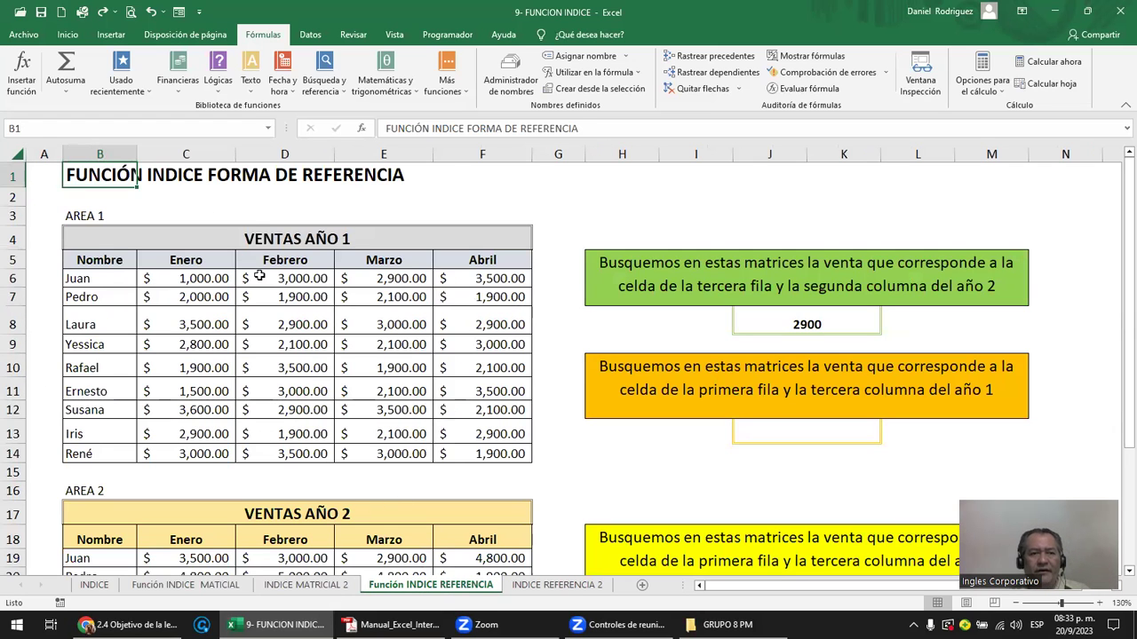
click(226, 212)
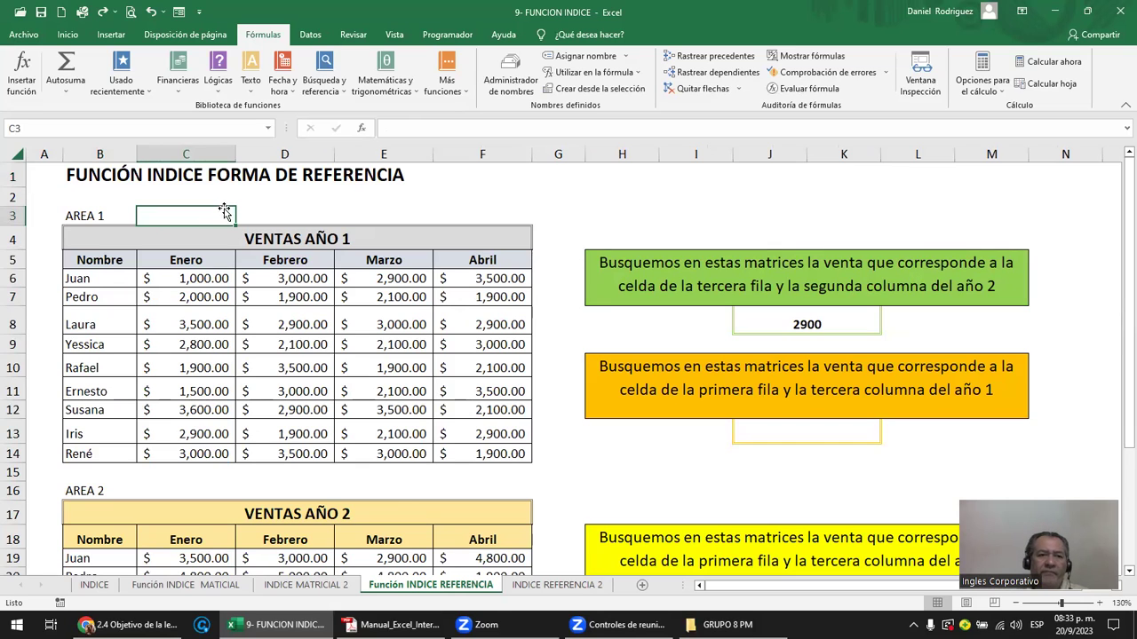
click(122, 241)
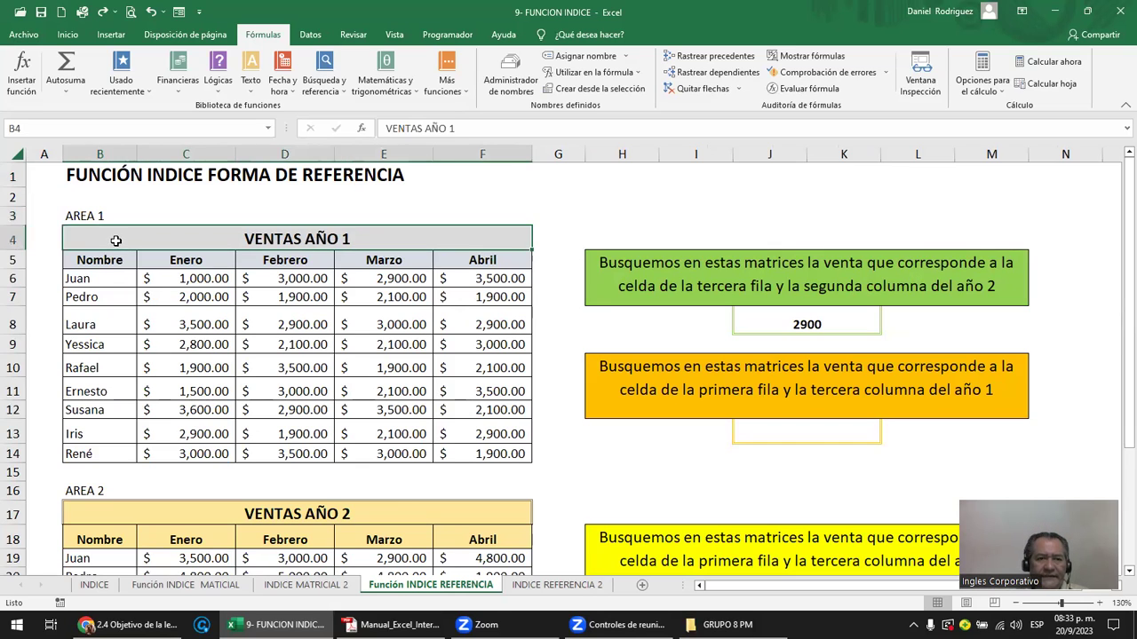
click(298, 508)
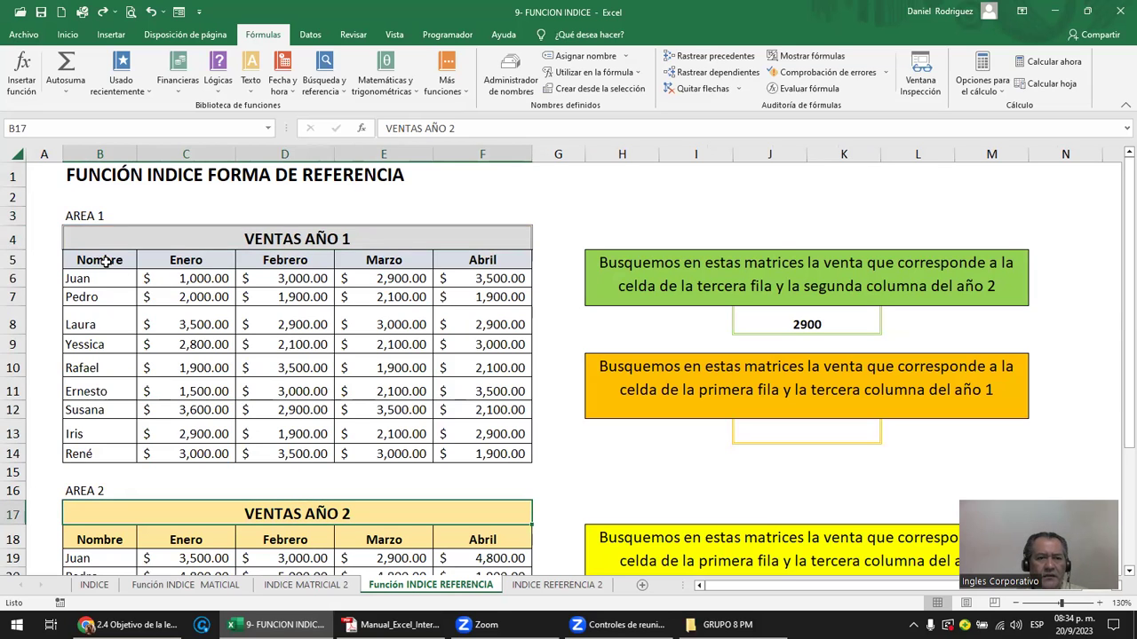
click(134, 261)
mouse_move(134, 261)
mouse_down()
mouse_move(402, 441)
mouse_move(455, 439)
mouse_up()
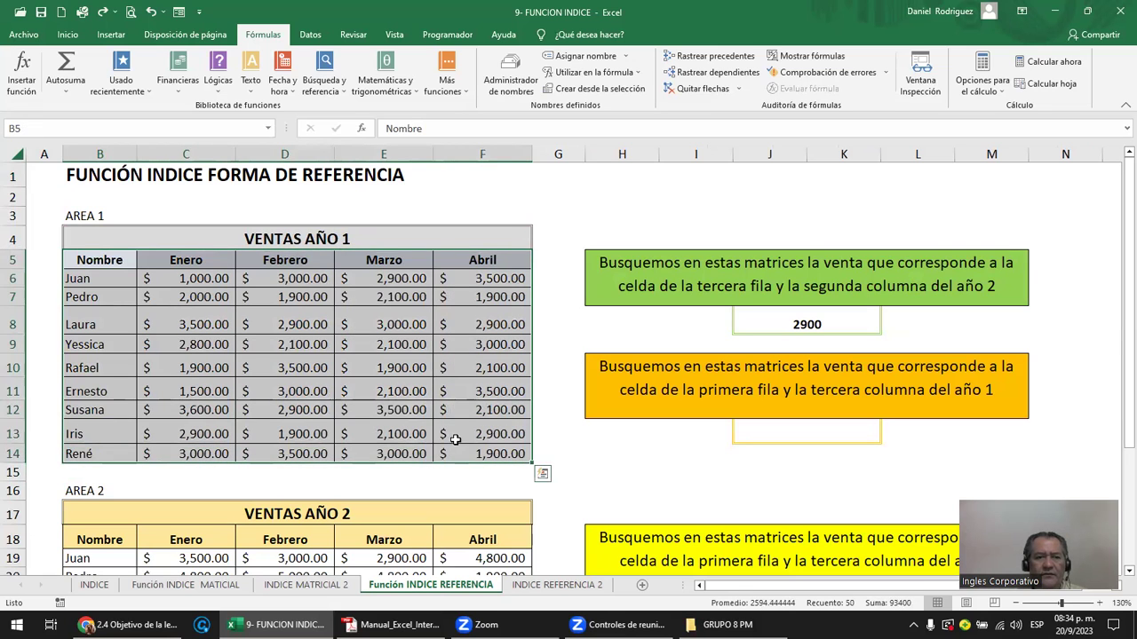
scroll(452, 440, down, 1)
scroll(449, 437, down, 1)
scroll(449, 437, down, 1)
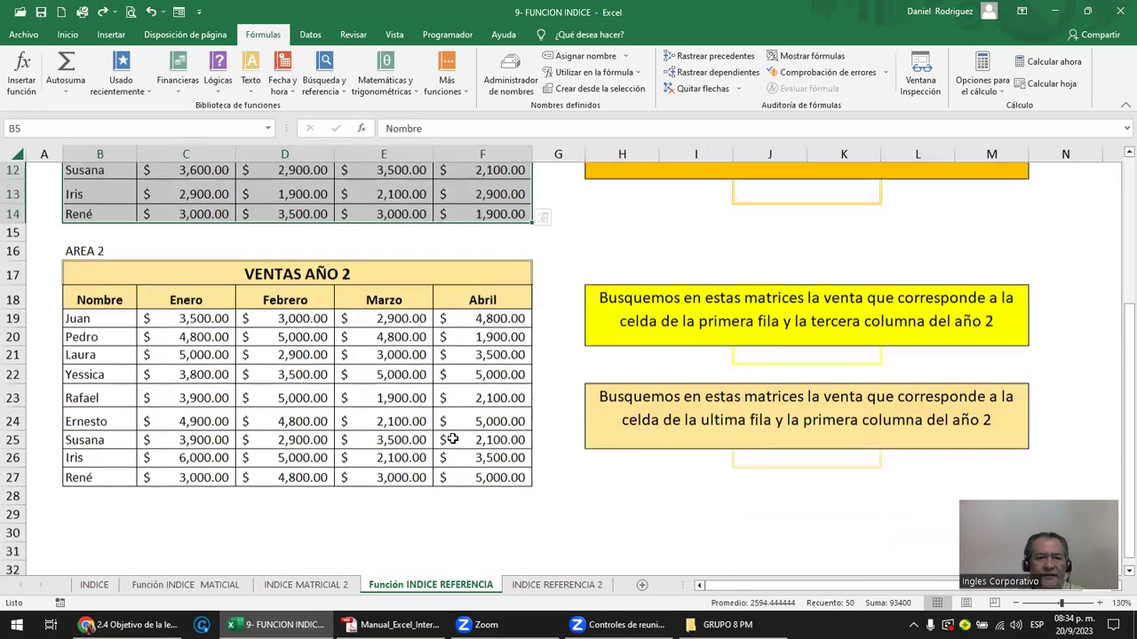
scroll(449, 437, down, 1)
drag(94, 303, 445, 451)
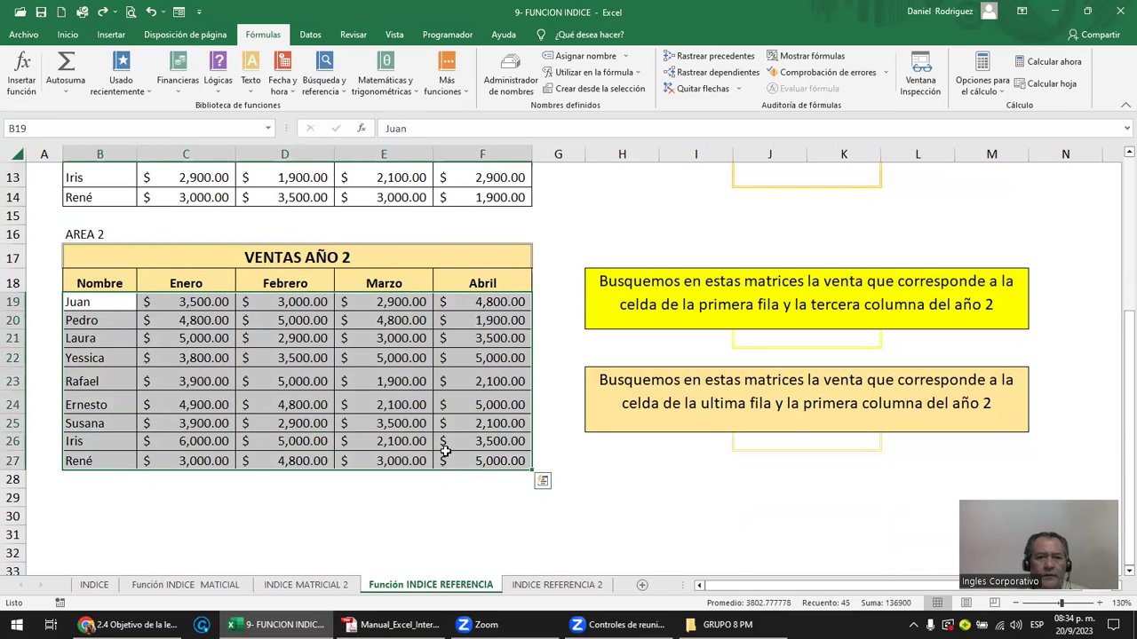
scroll(445, 452, up, 4)
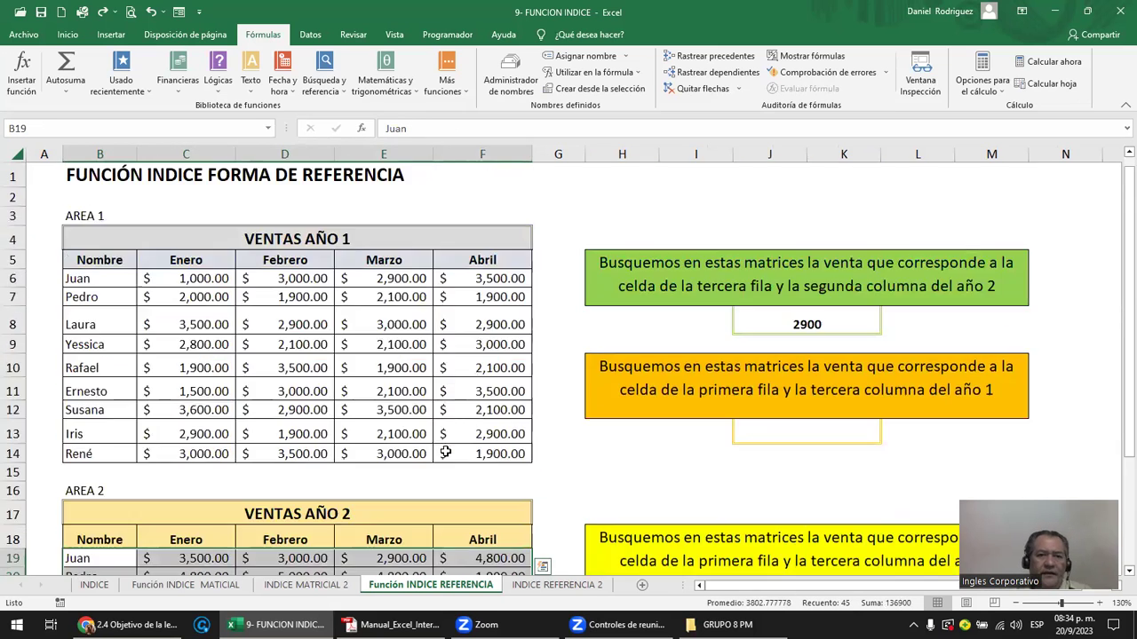
drag(177, 278, 535, 430)
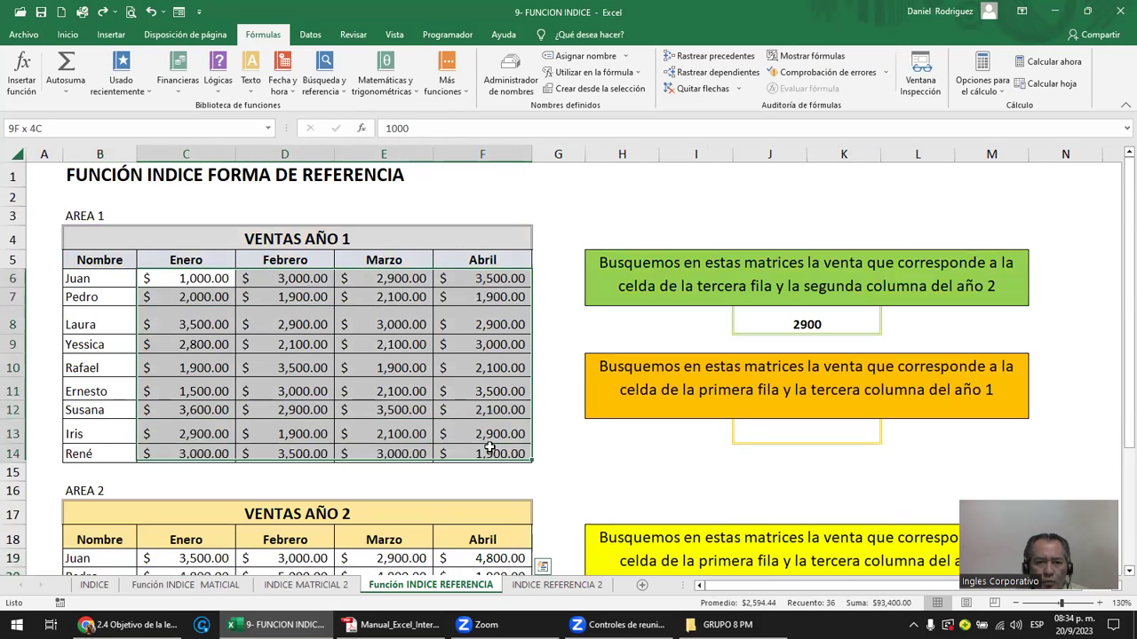
click(542, 473)
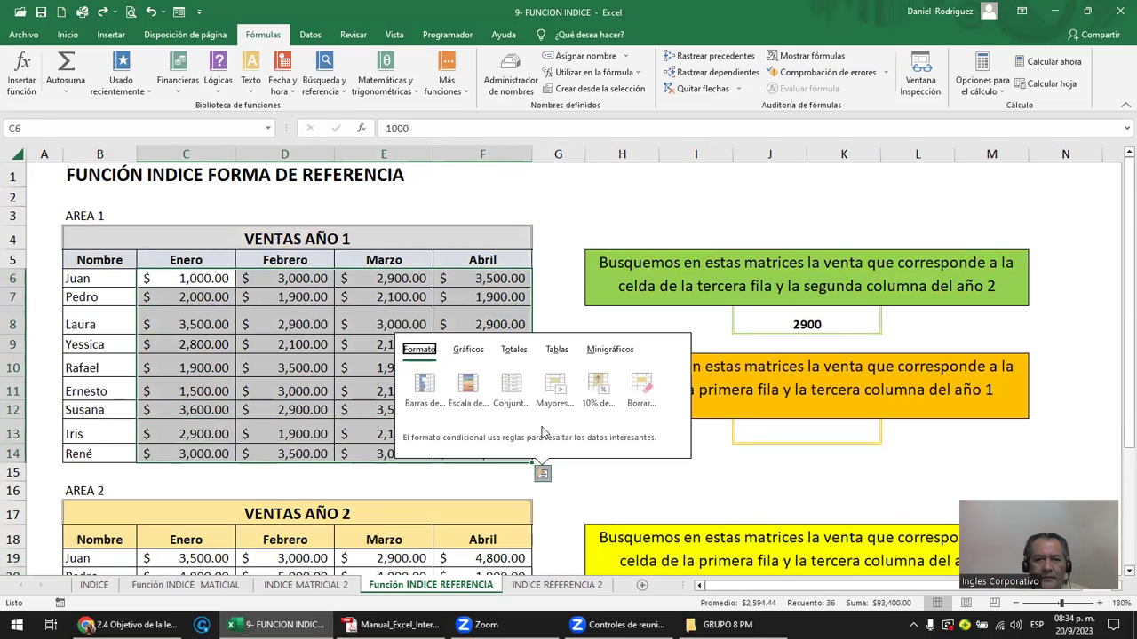
scroll(545, 265, down, 1)
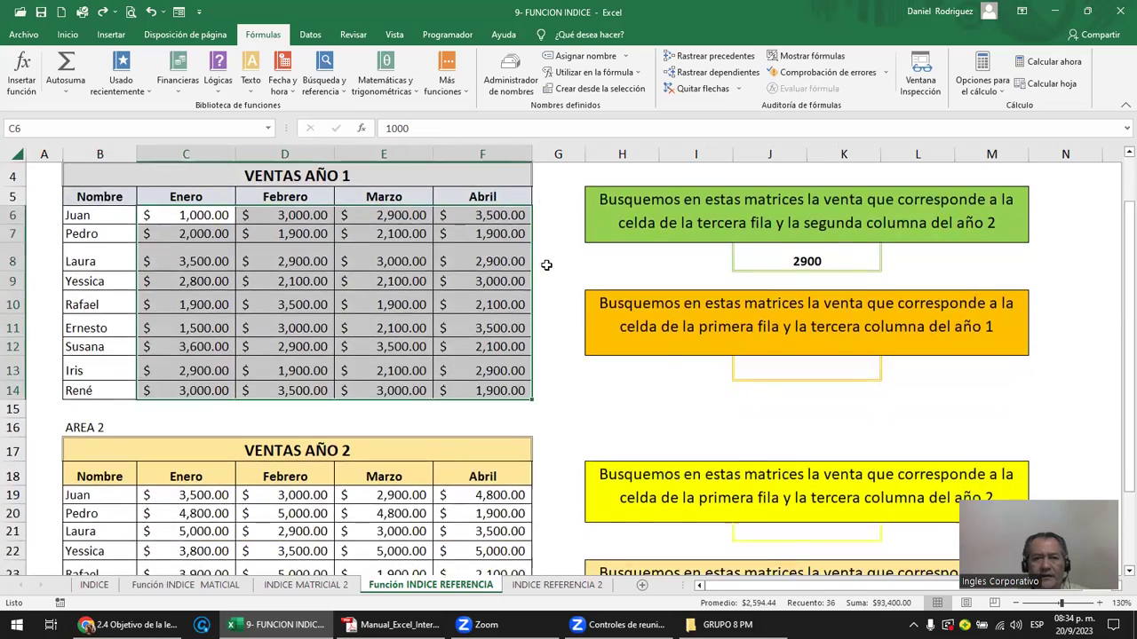
ctrl+scroll(544, 265, down, 1)
ctrl+scroll(544, 264, down, 1)
scroll(431, 215, down, 2)
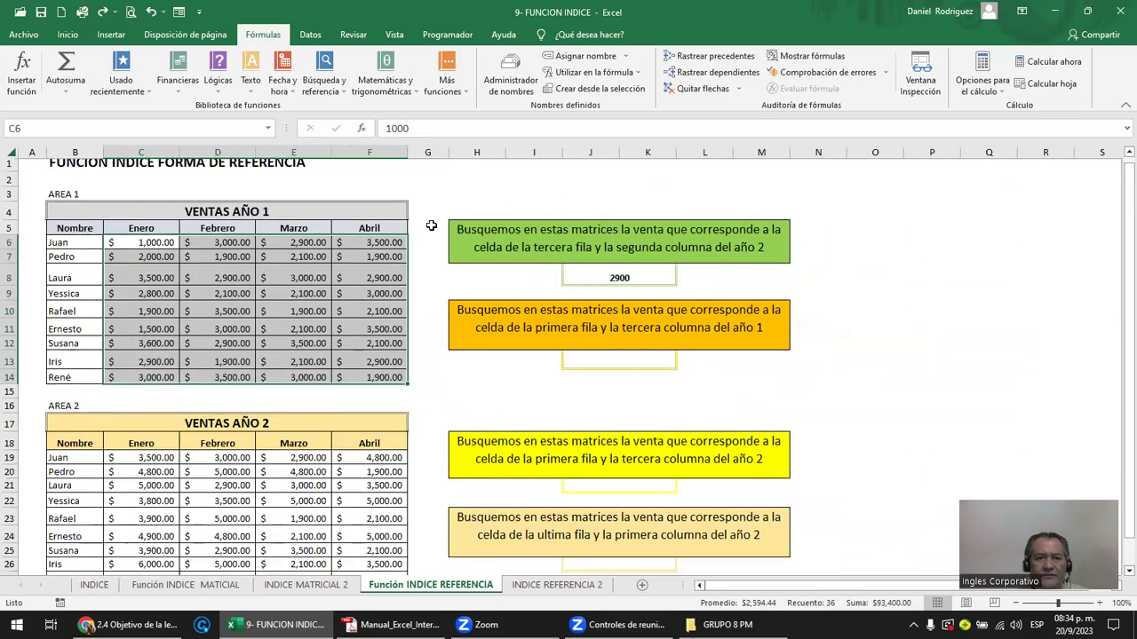
scroll(431, 225, up, 1)
mouse_move(138, 197)
mouse_down()
mouse_move(317, 253)
mouse_move(370, 332)
mouse_up()
drag(153, 417, 378, 537)
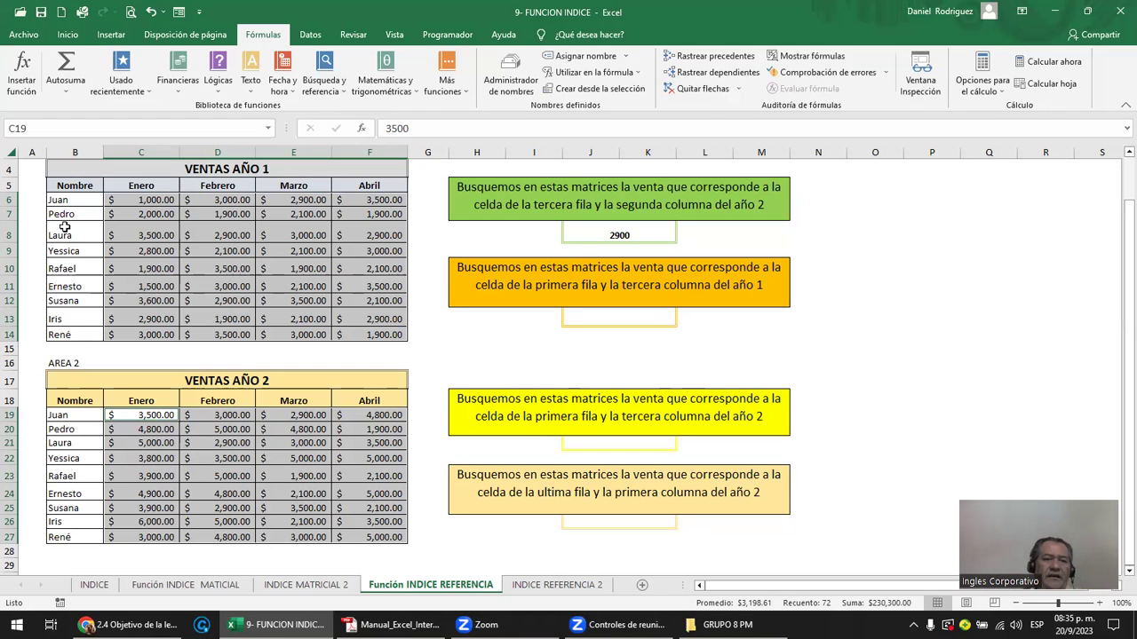
scroll(333, 312, down, 2)
scroll(333, 312, down, 5)
scroll(333, 313, up, 7)
scroll(335, 315, up, 1)
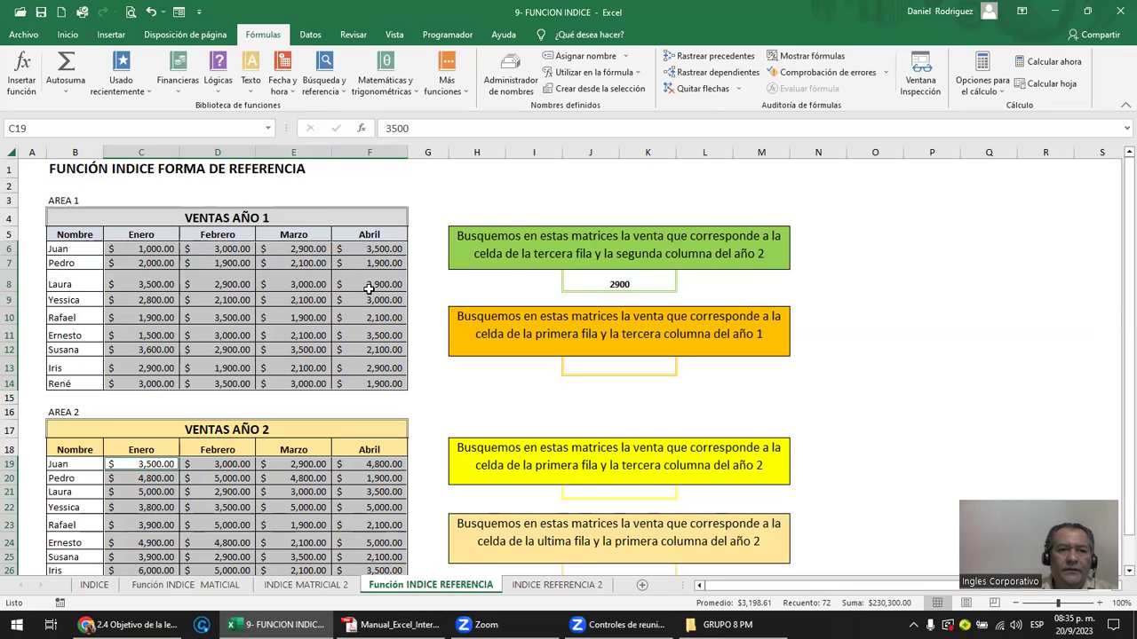
click(842, 249)
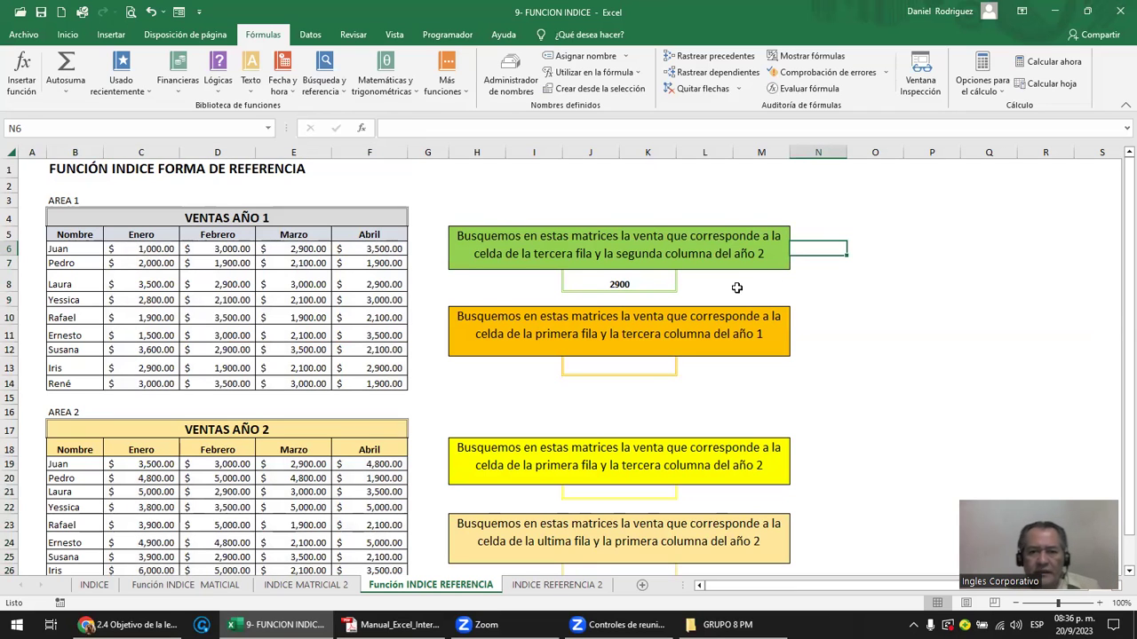
Label the 2900 result with AÑO 1 in I8.
click(619, 285)
key(Left)
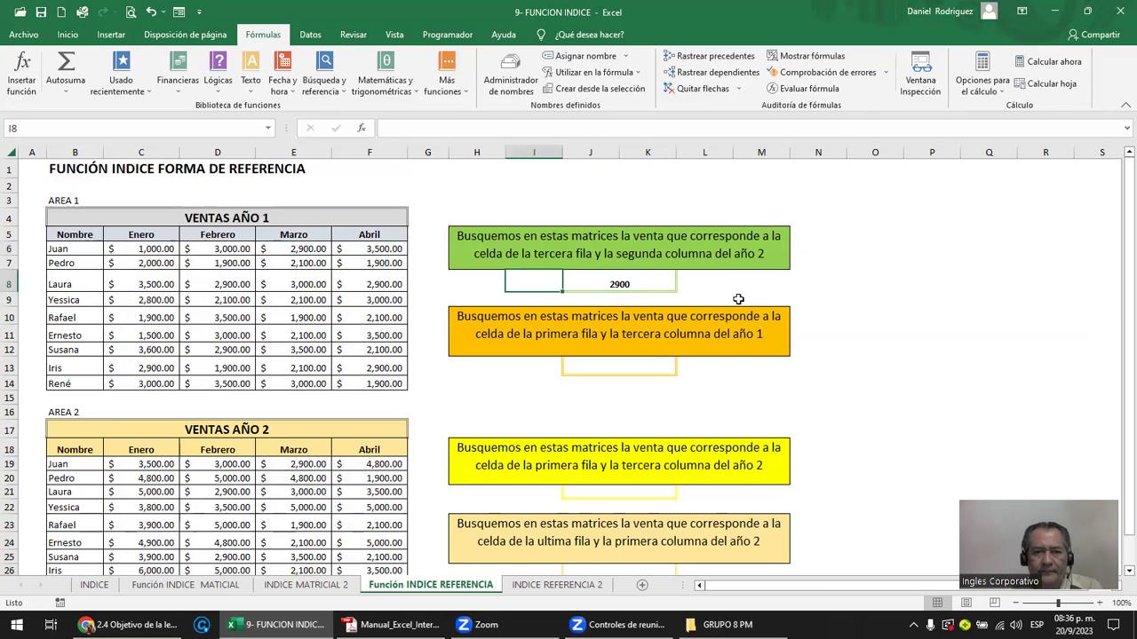
text(AÑO)
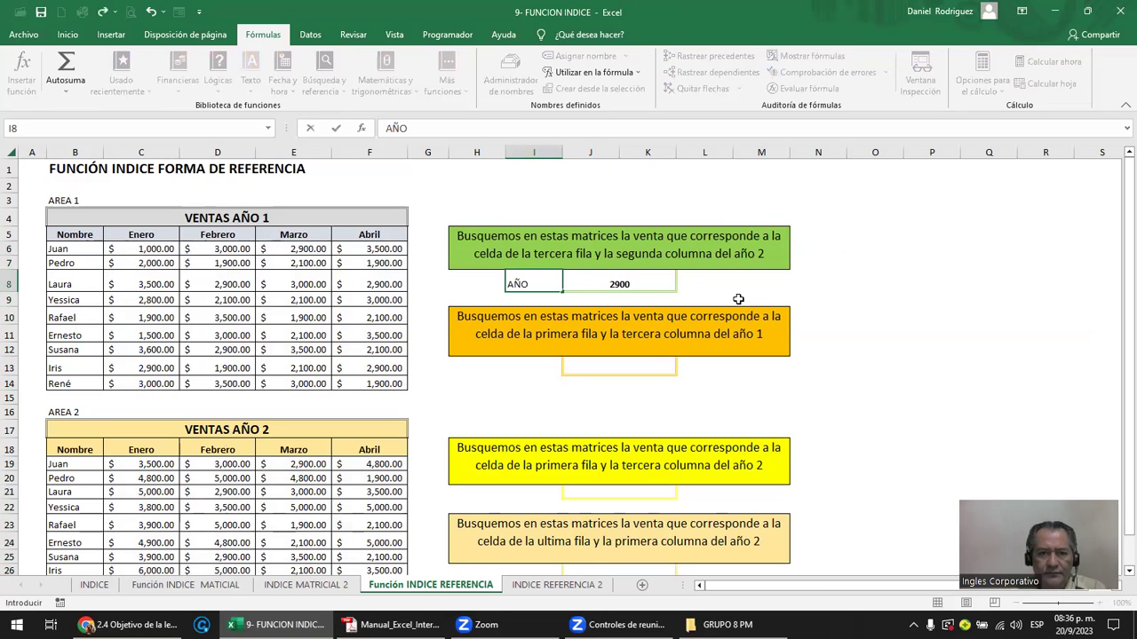
text( 1)
key(Right)
key(Left)
key(Right)
key(Right)
key(Right)
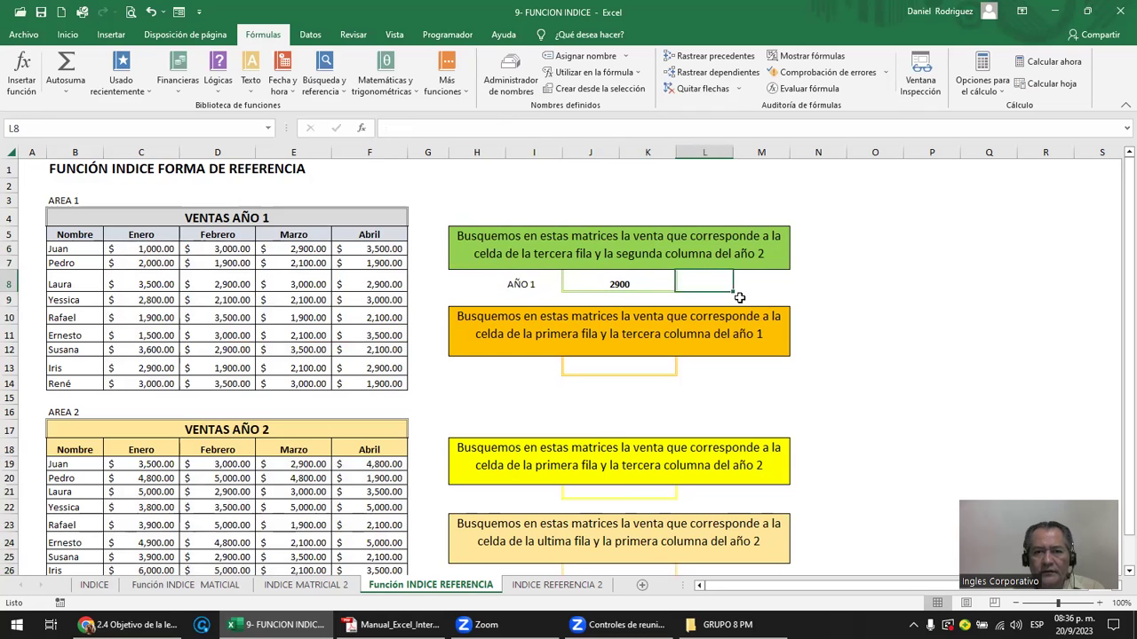
Add the label AÑO 2 in M8 and the value 3000 in N8.
text(AÑ)
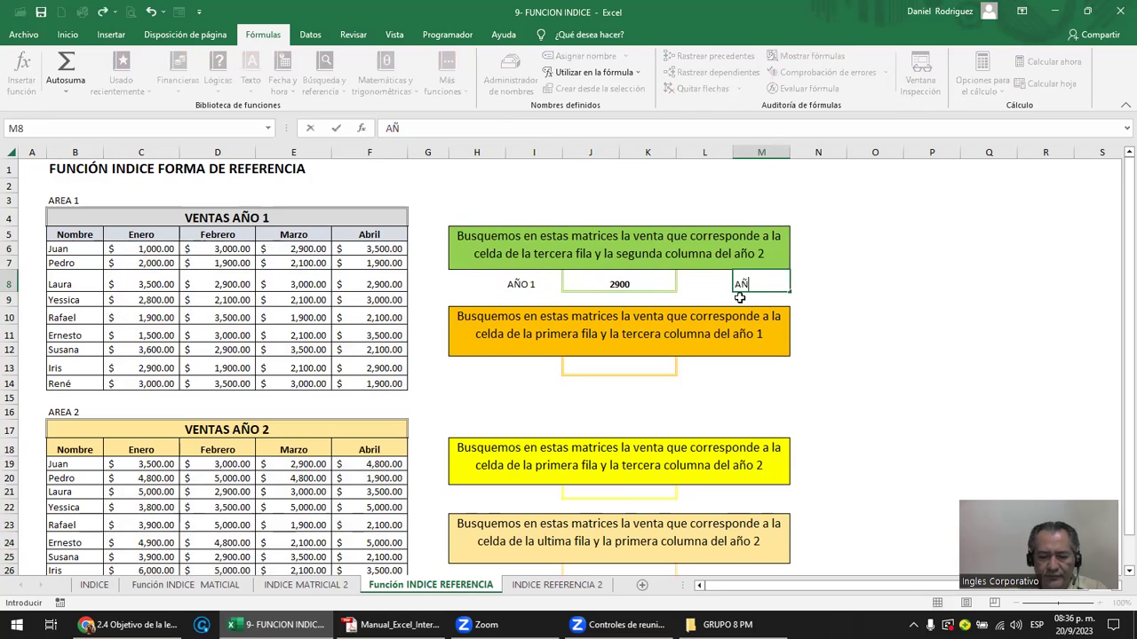
key(Right)
key(Left)
key(Left)
key(Left)
key(Left)
key(Right)
key(Right)
key(Right)
key(Right)
key(Left)
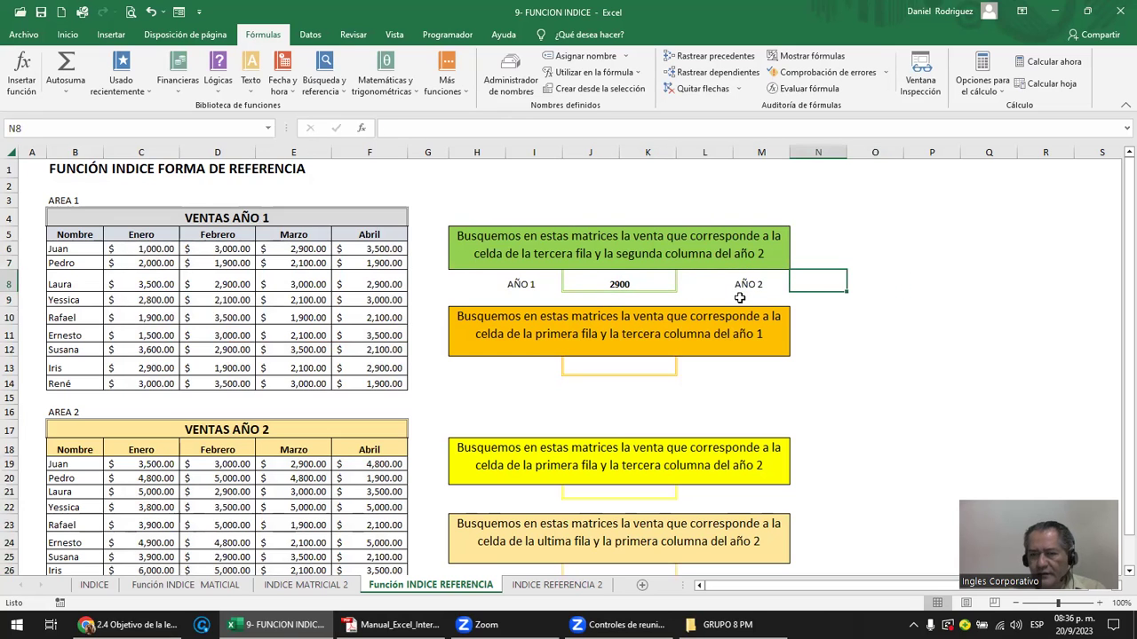
text(3000)
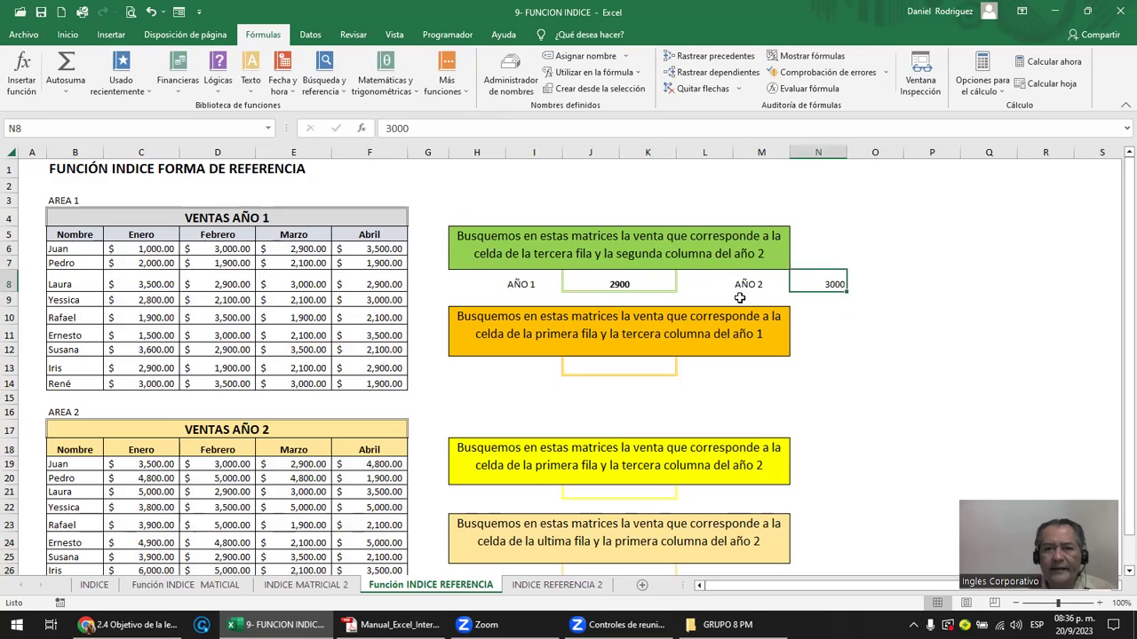
key(Left)
key(Left)
key(Left)
key(Left)
Change the M8 label from AÑO 2 to AÑO 10.
key(shift+Right)
key(shift+Right)
key(shift+Right)
key(shift+Right)
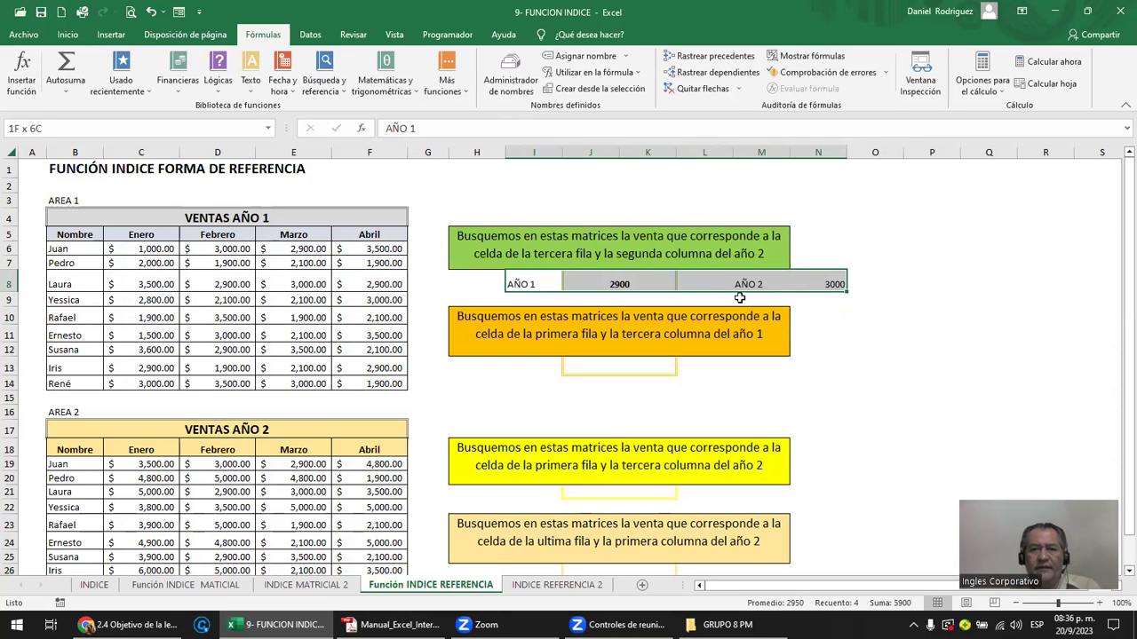
click(899, 284)
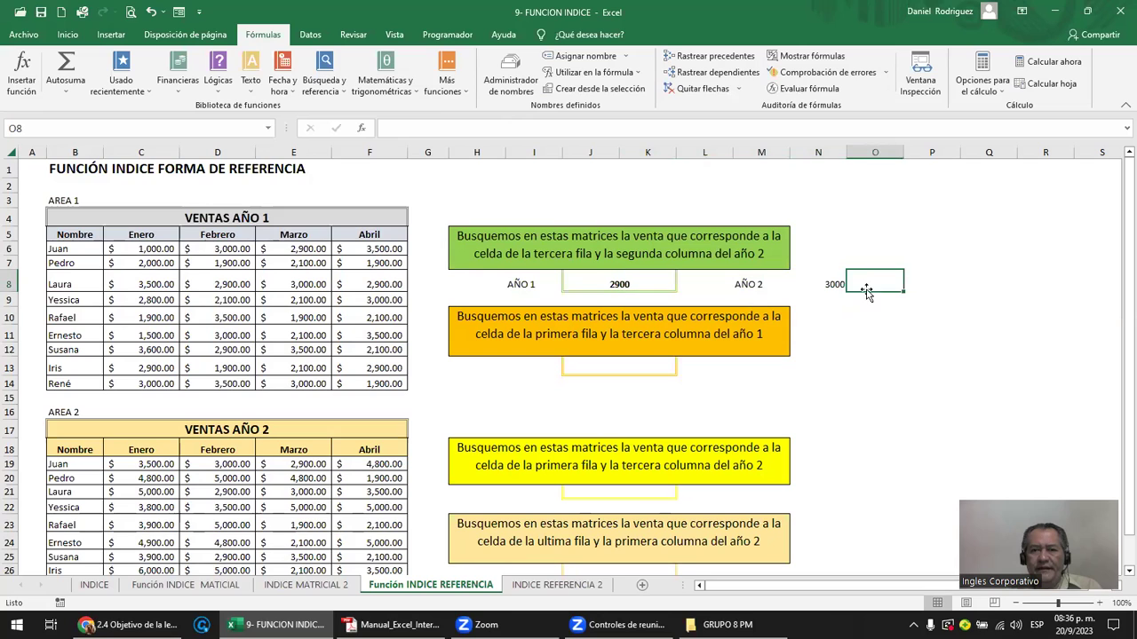
click(760, 286)
key(F2)
key(BackSpace)
text(10)
key(ctrl+Return)
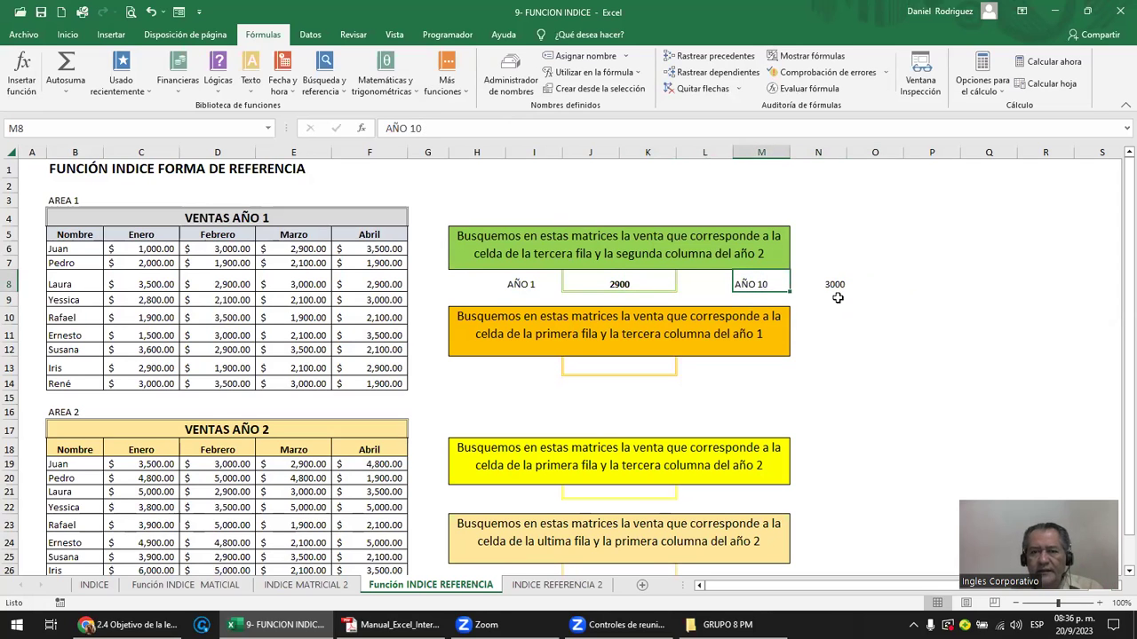
click(844, 279)
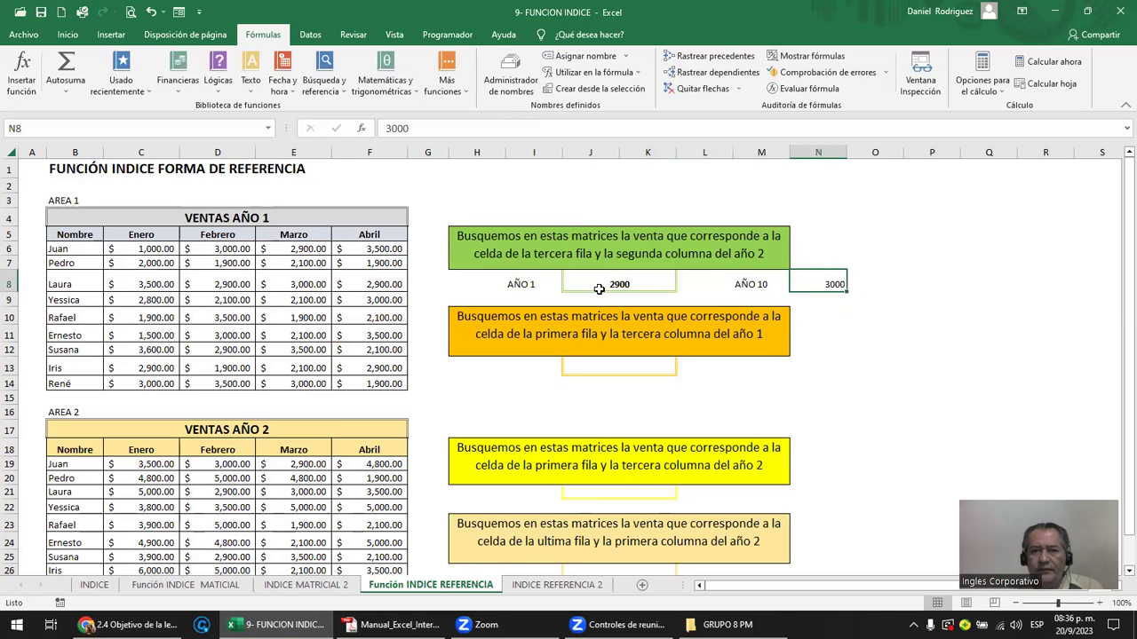
scroll(418, 338, down, 4)
scroll(424, 366, up, 4)
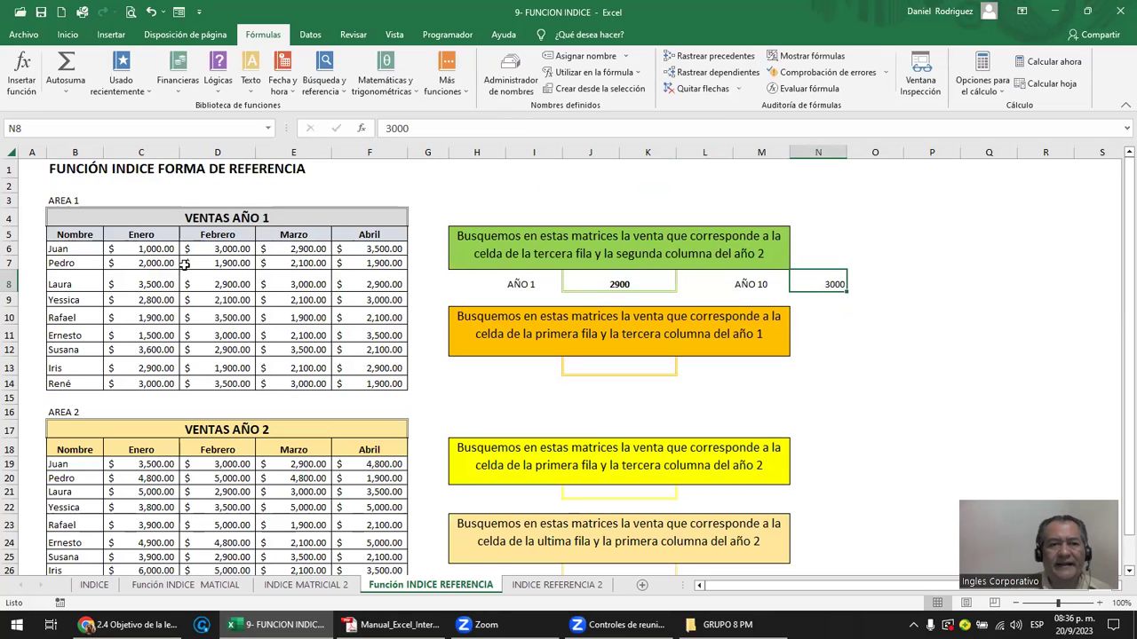
drag(127, 254, 361, 383)
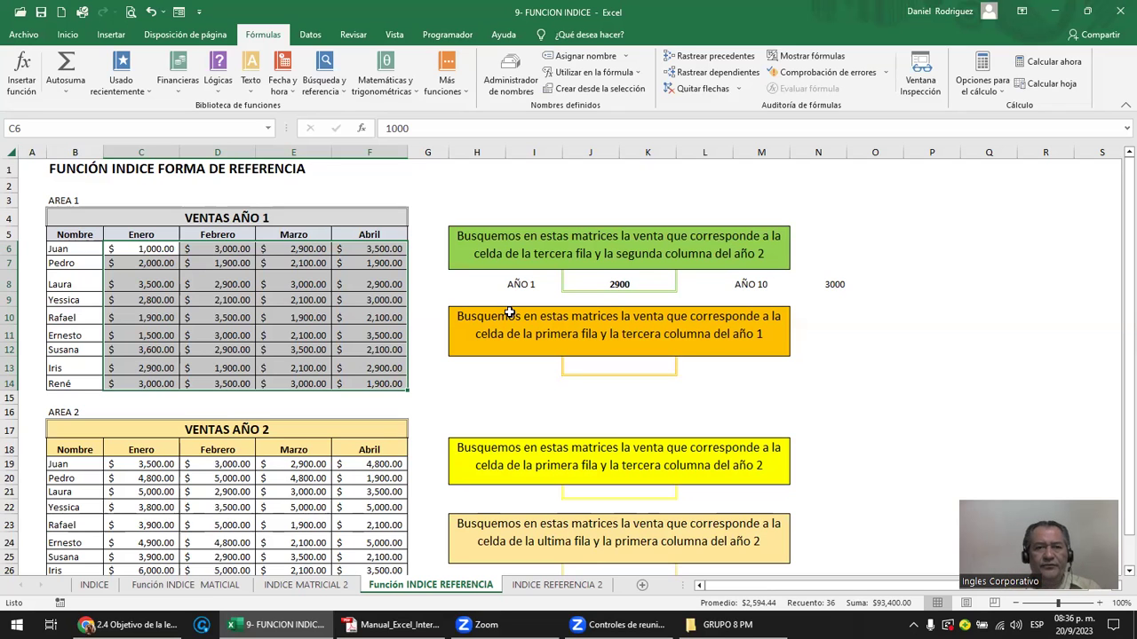
click(147, 252)
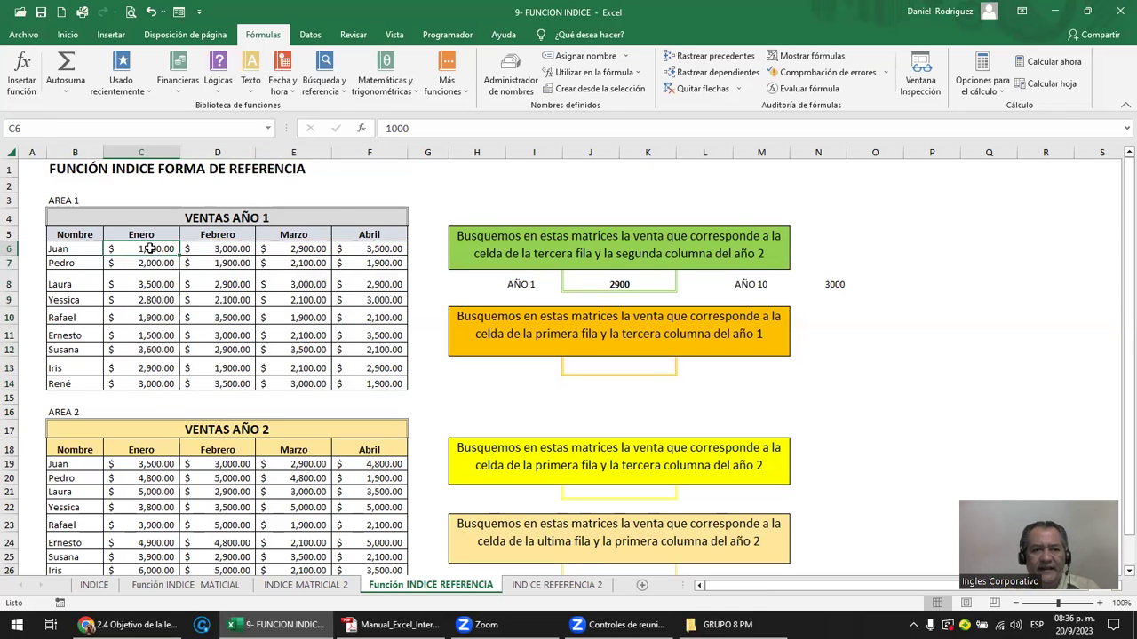
drag(151, 248, 373, 385)
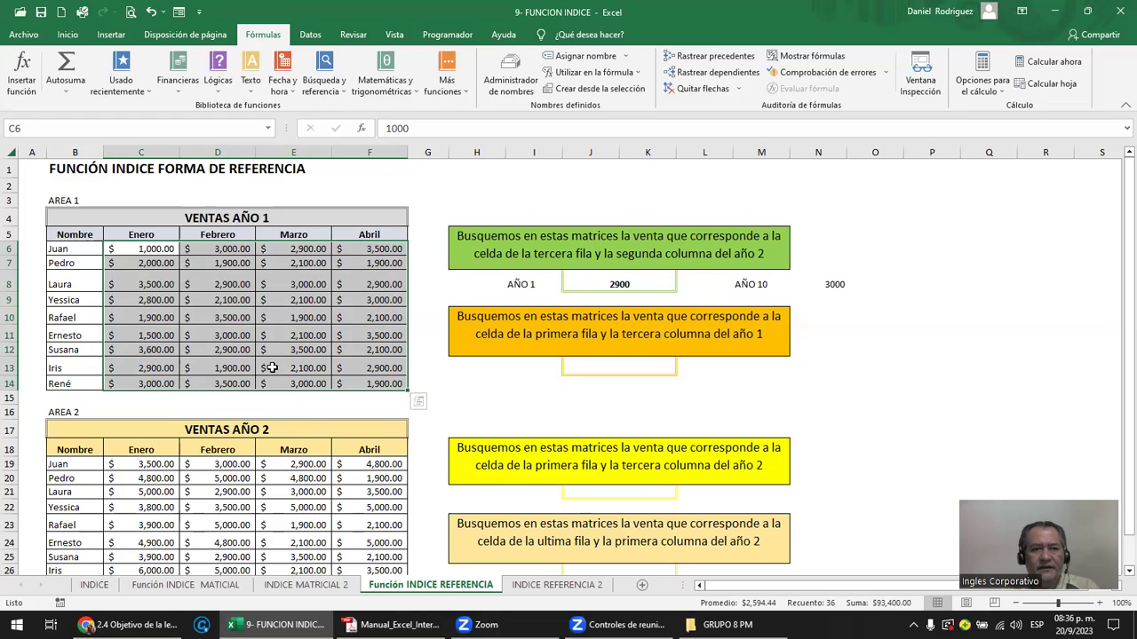
scroll(140, 295, up, 1)
scroll(141, 295, up, 1)
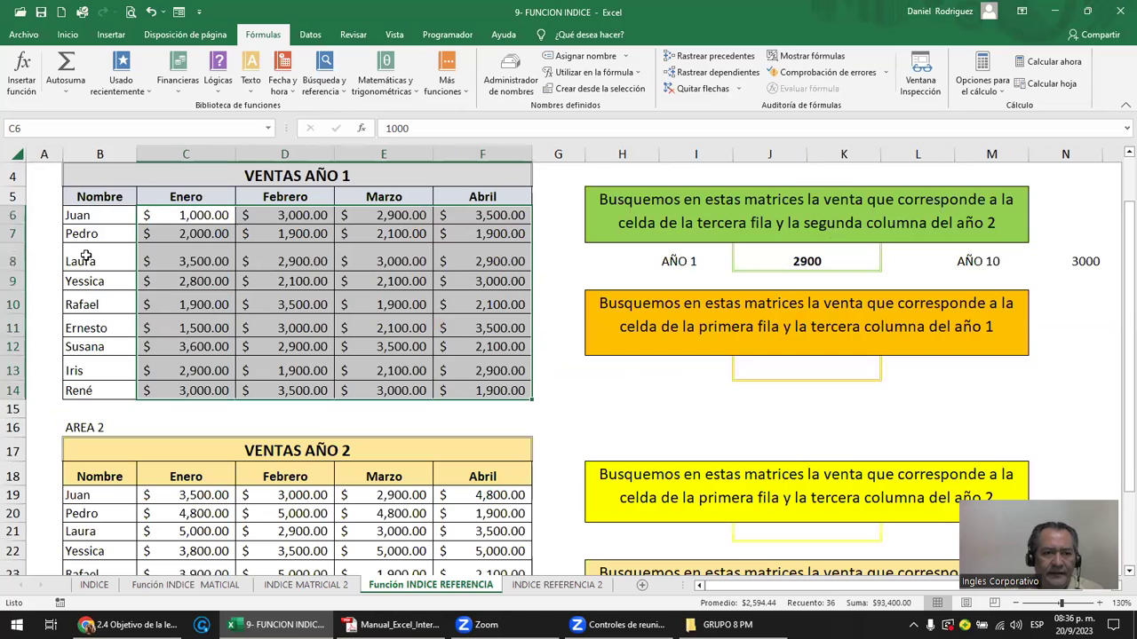
click(12, 215)
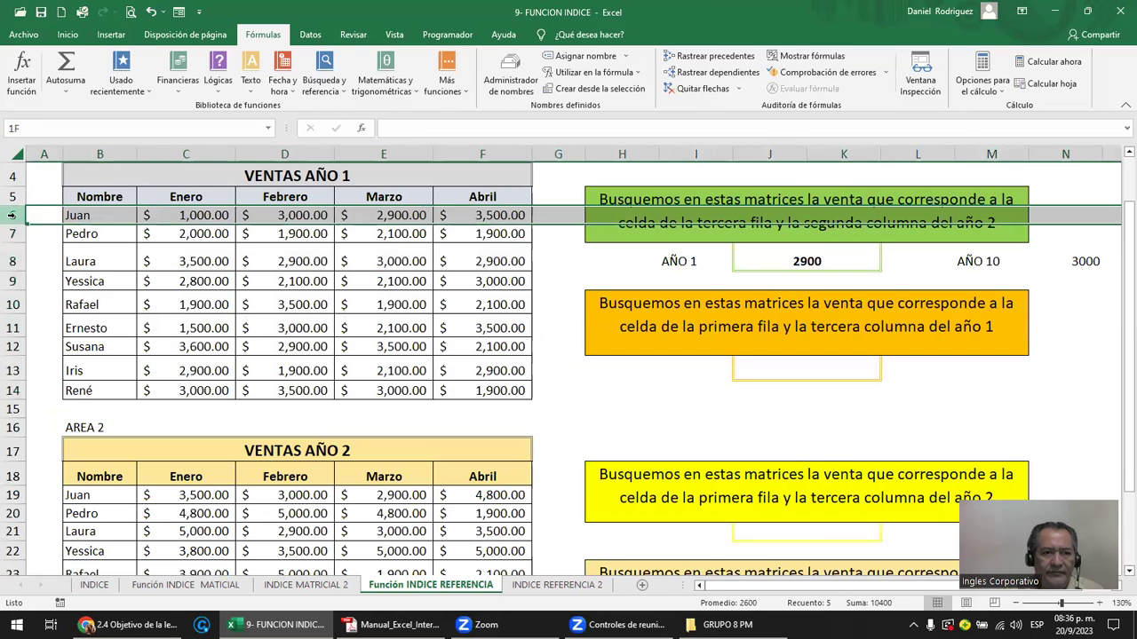
drag(392, 207, 397, 211)
click(397, 215)
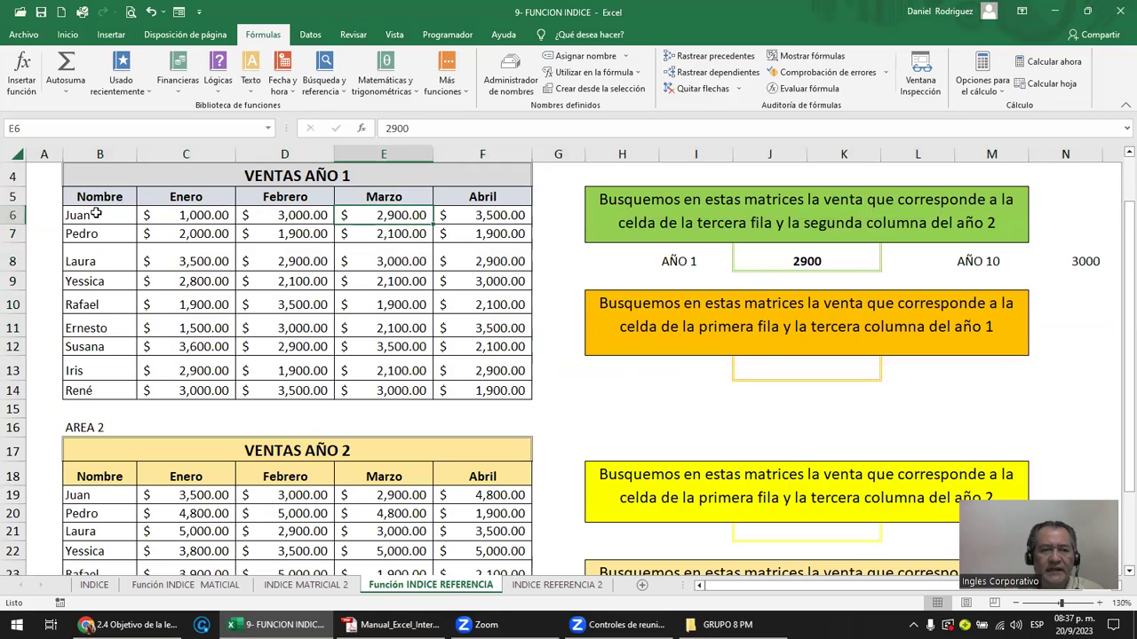
click(88, 216)
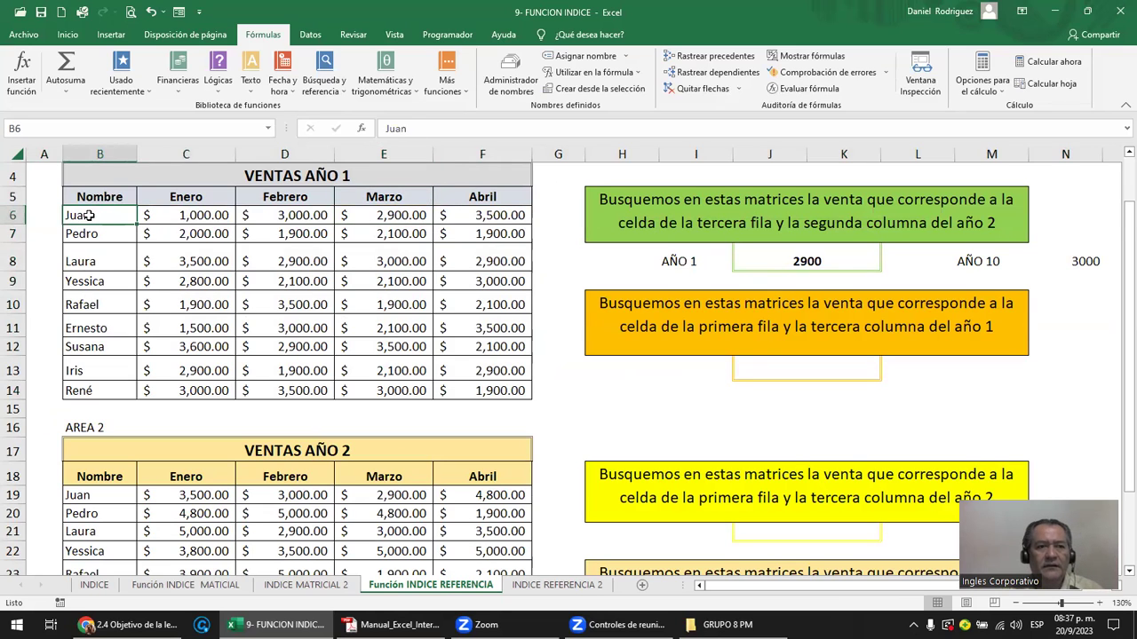
click(397, 218)
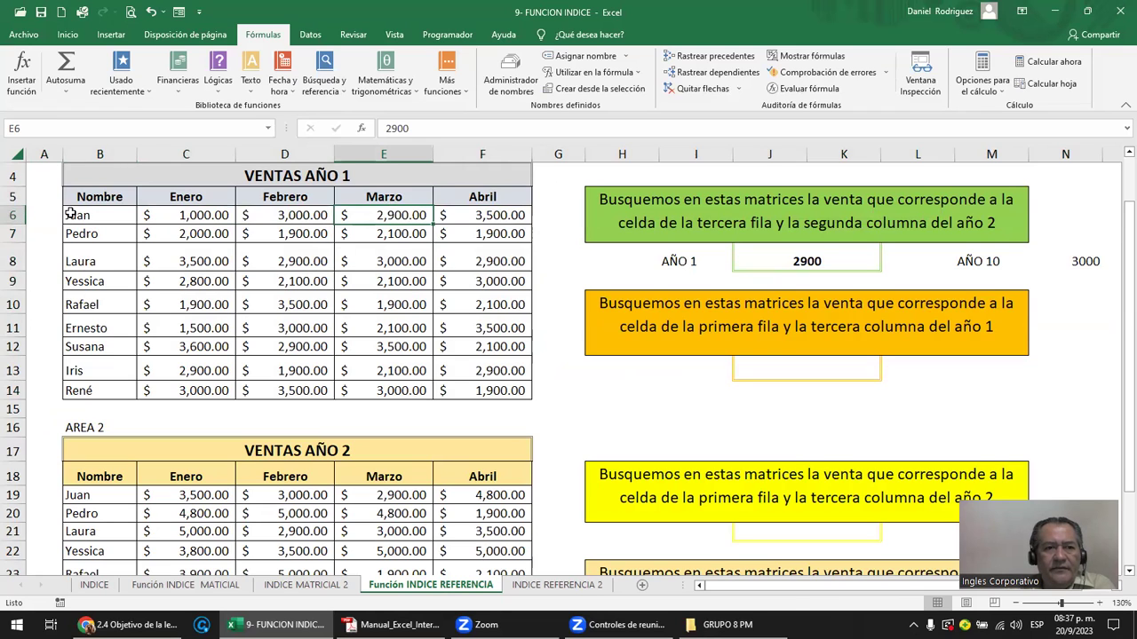
drag(71, 214, 373, 216)
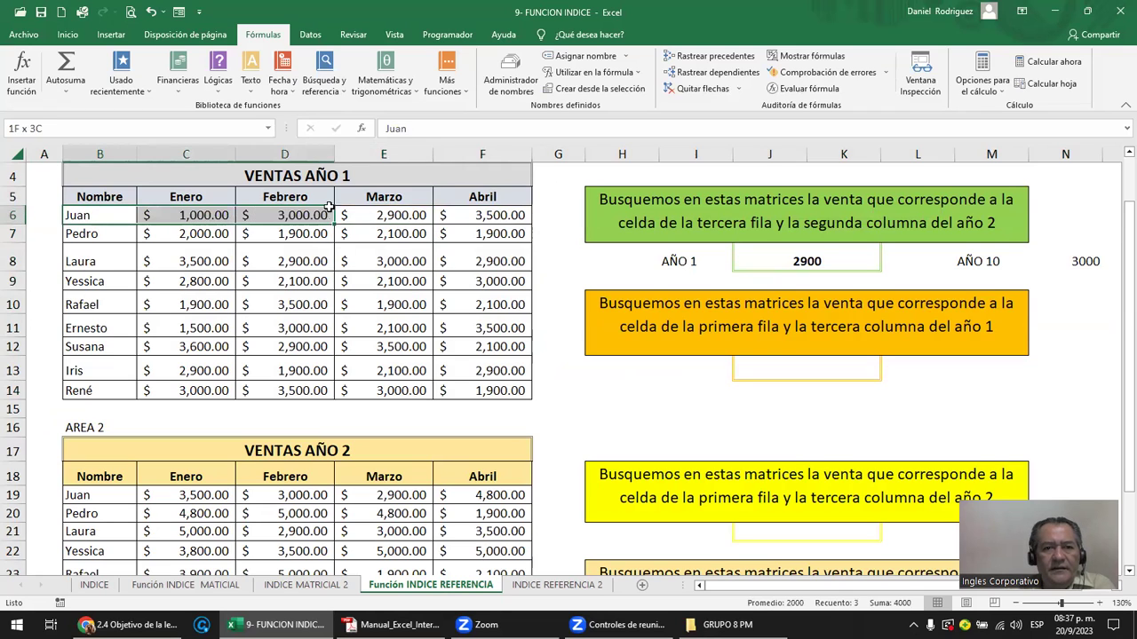
ctrl+click(383, 154)
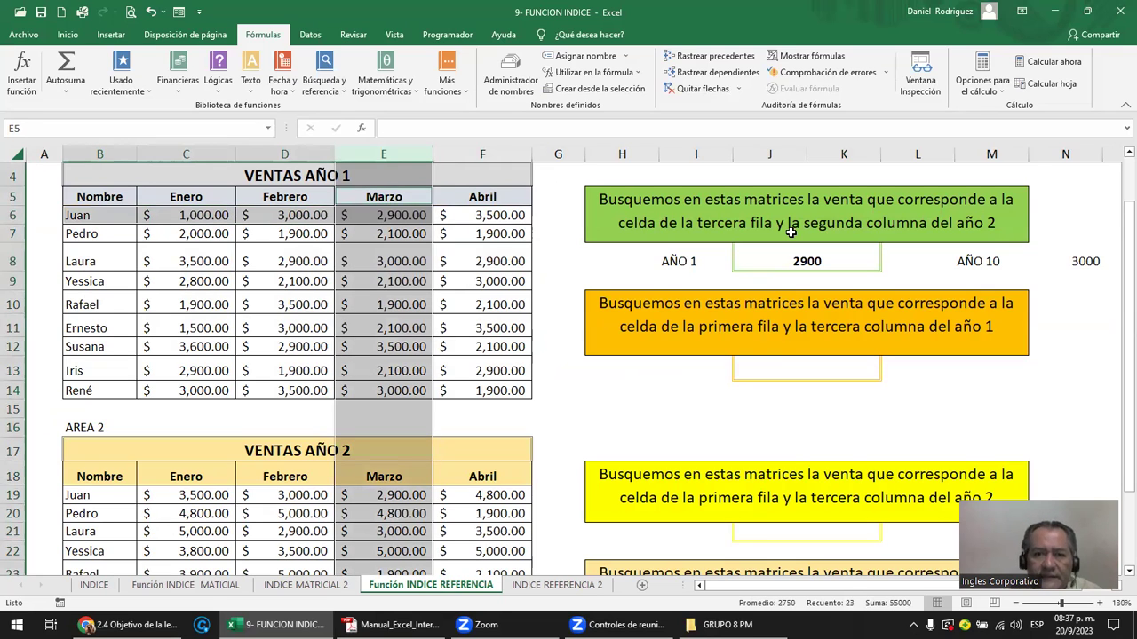
click(697, 260)
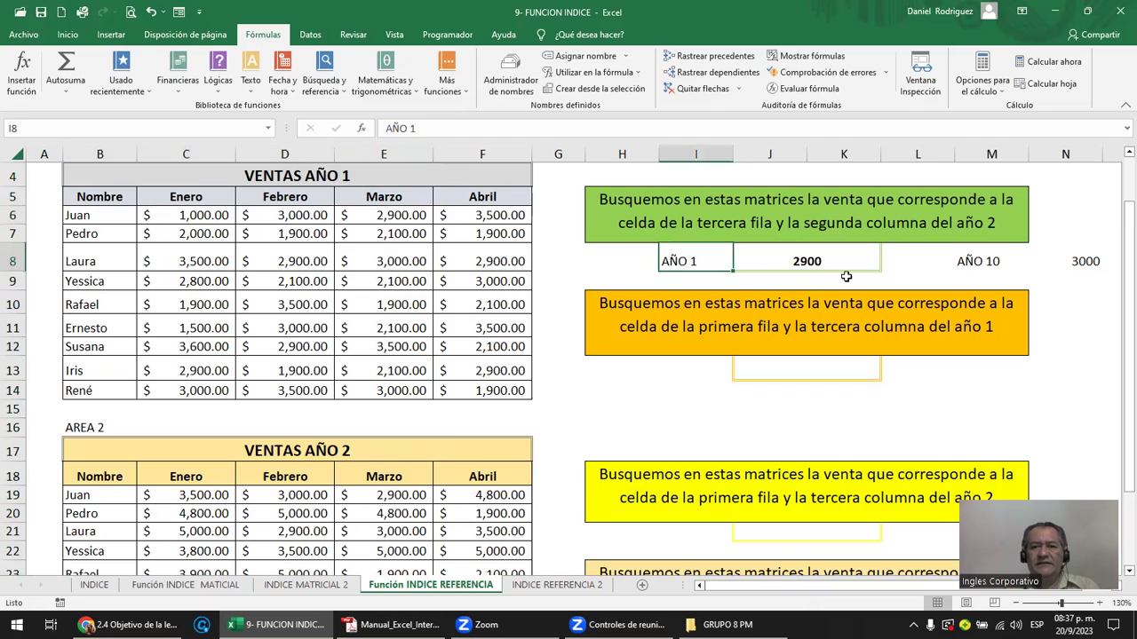
key(Right)
key(Right)
key(Right)
key(Delete)
key(Right)
key(Delete)
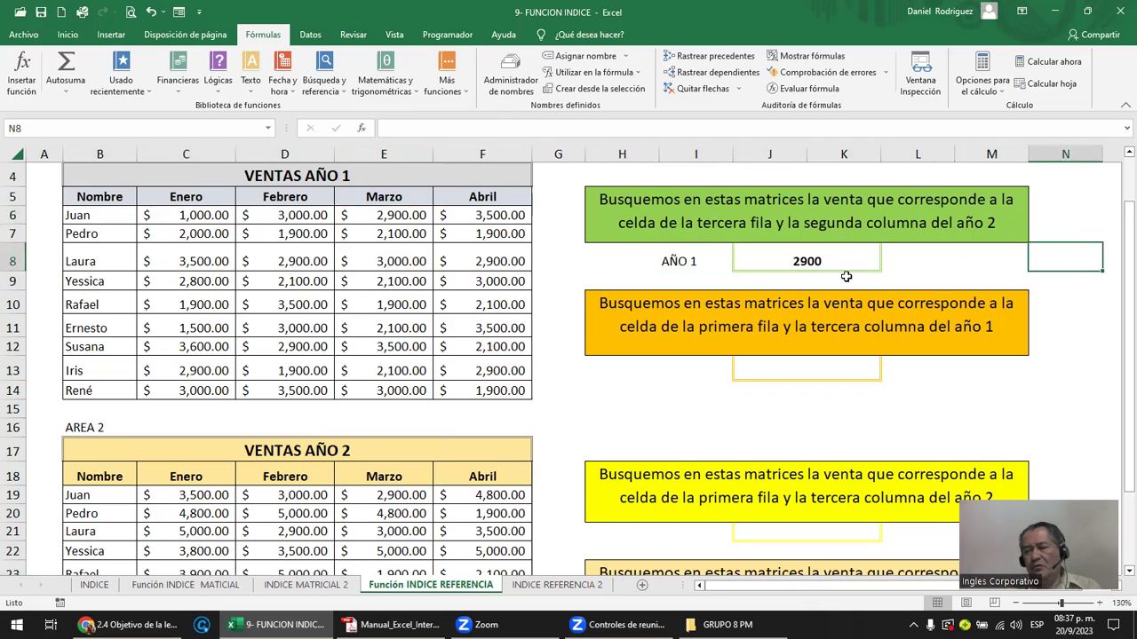
scroll(590, 377, down, 5)
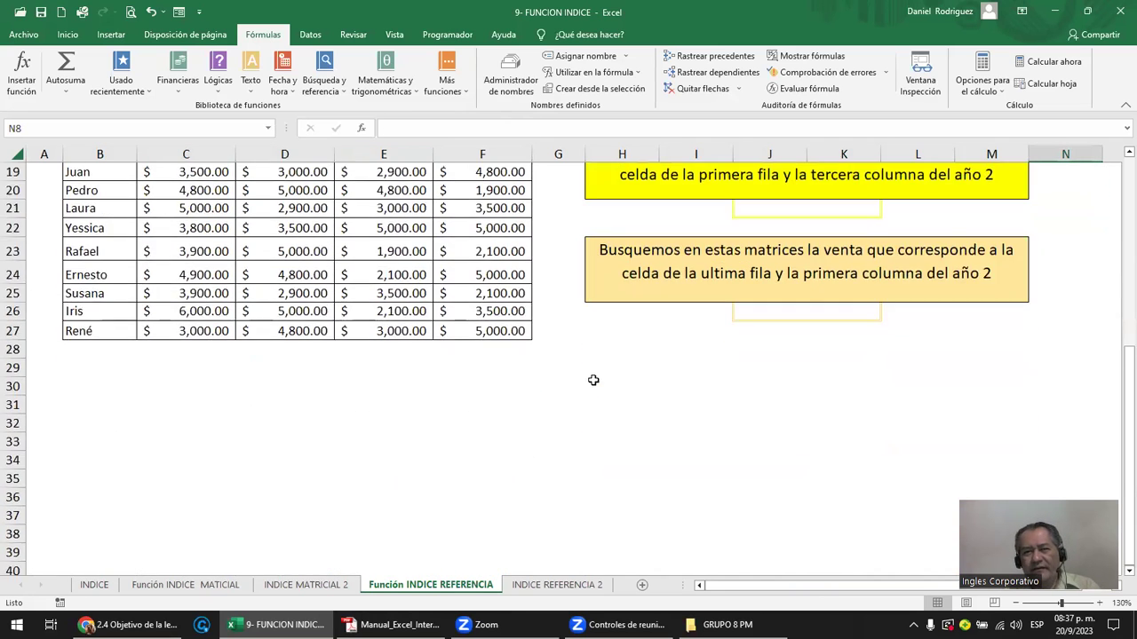
scroll(594, 380, up, 4)
scroll(594, 380, up, 1)
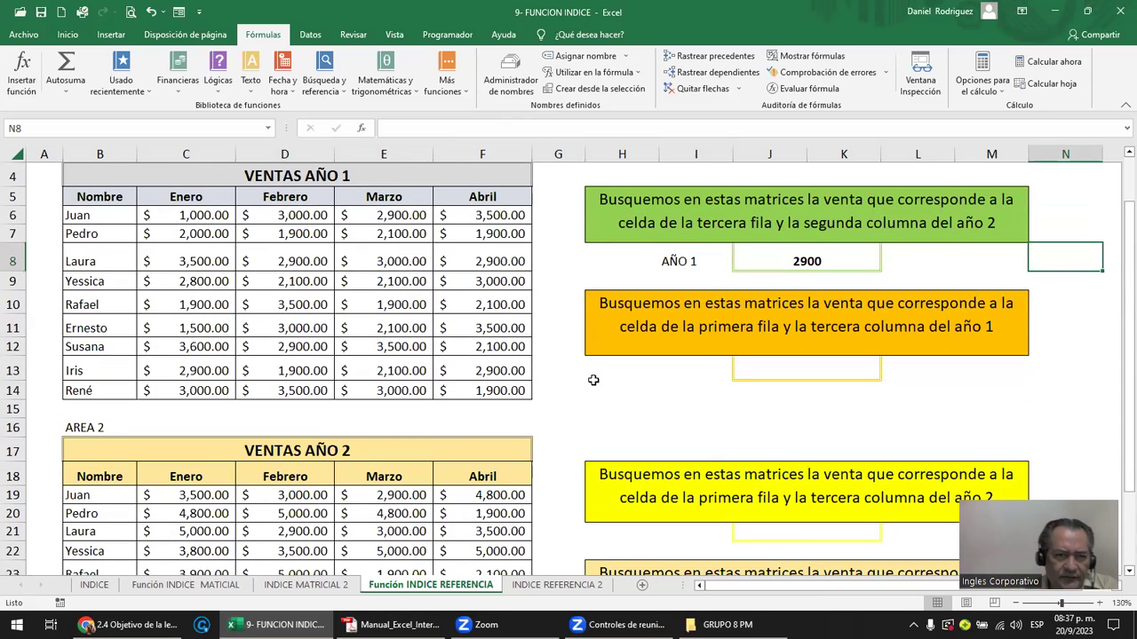
click(94, 220)
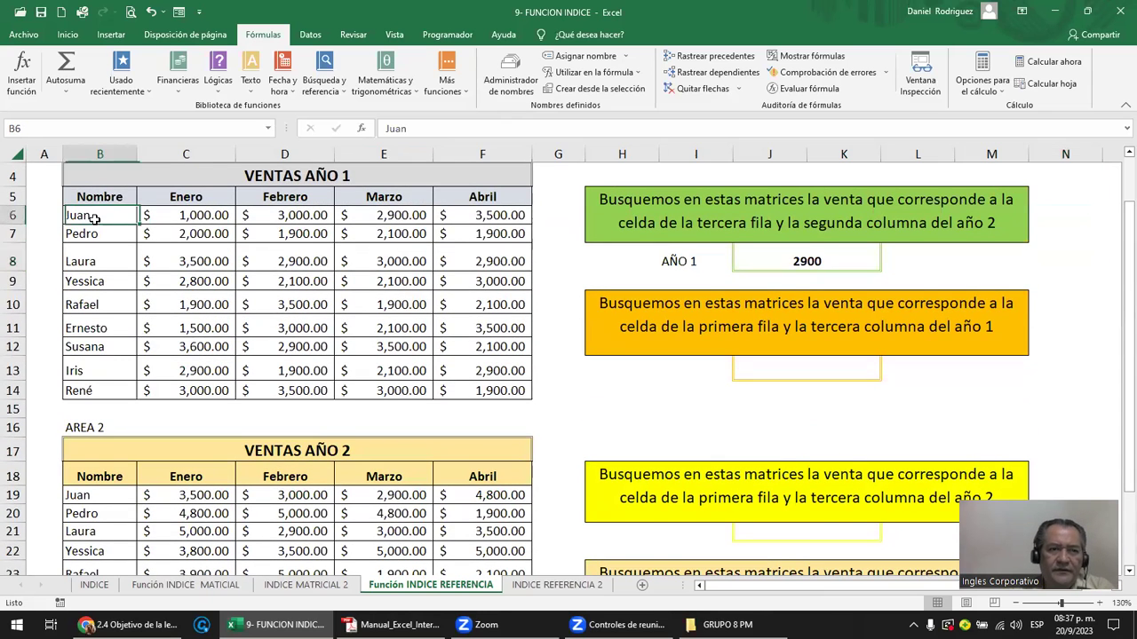
scroll(100, 219, up, 1)
click(100, 218)
click(845, 320)
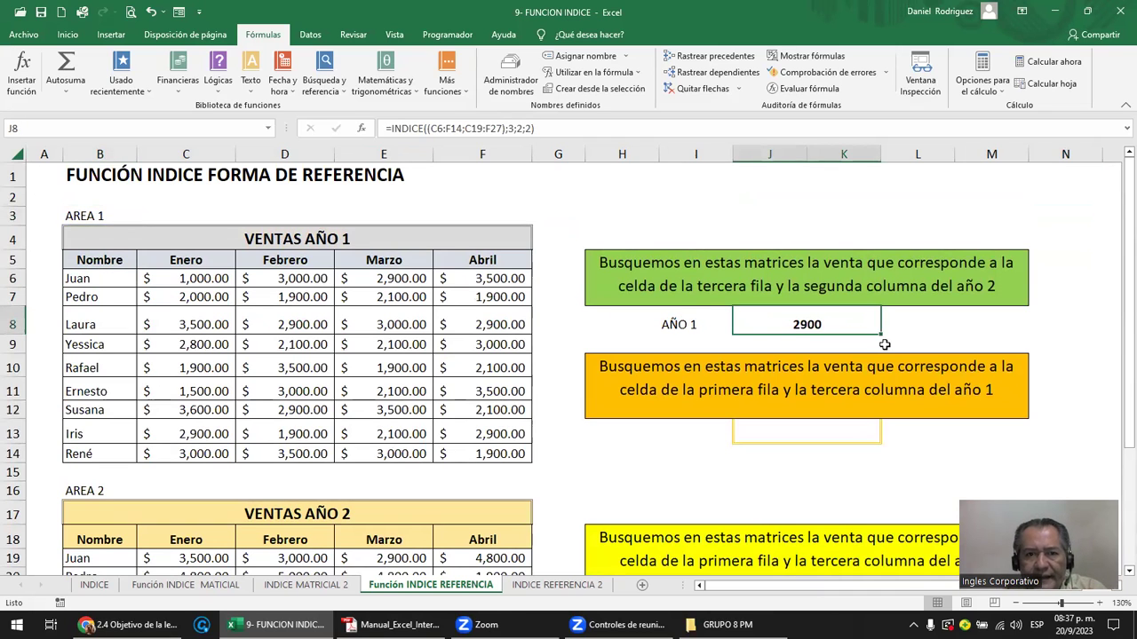
click(567, 312)
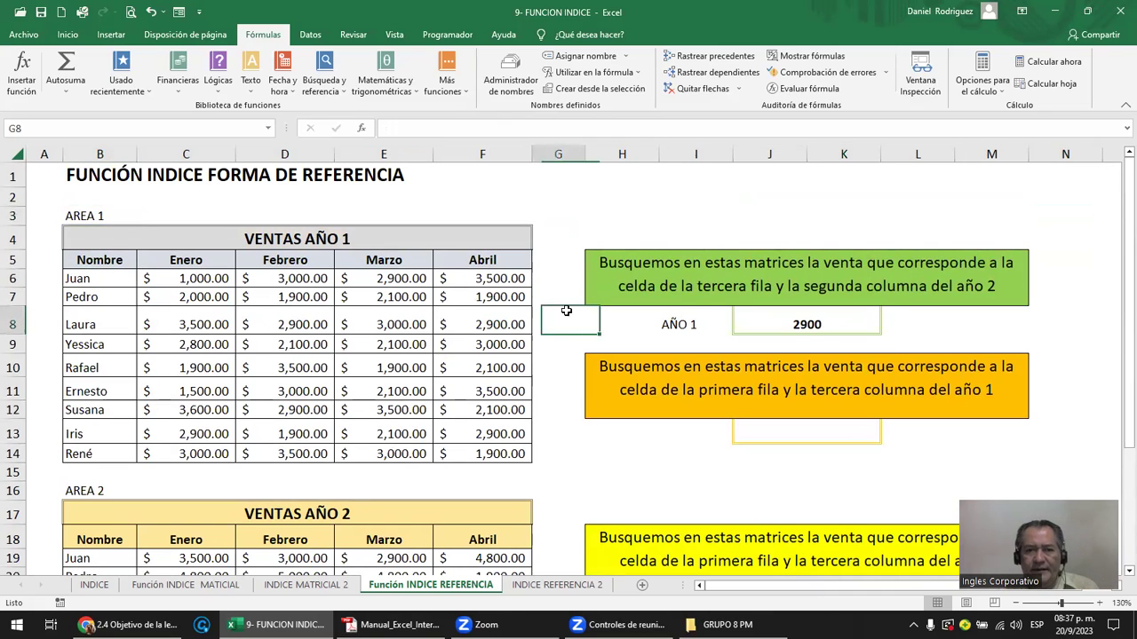
ctrl+scroll(568, 311, down, 1)
ctrl+scroll(567, 312, down, 1)
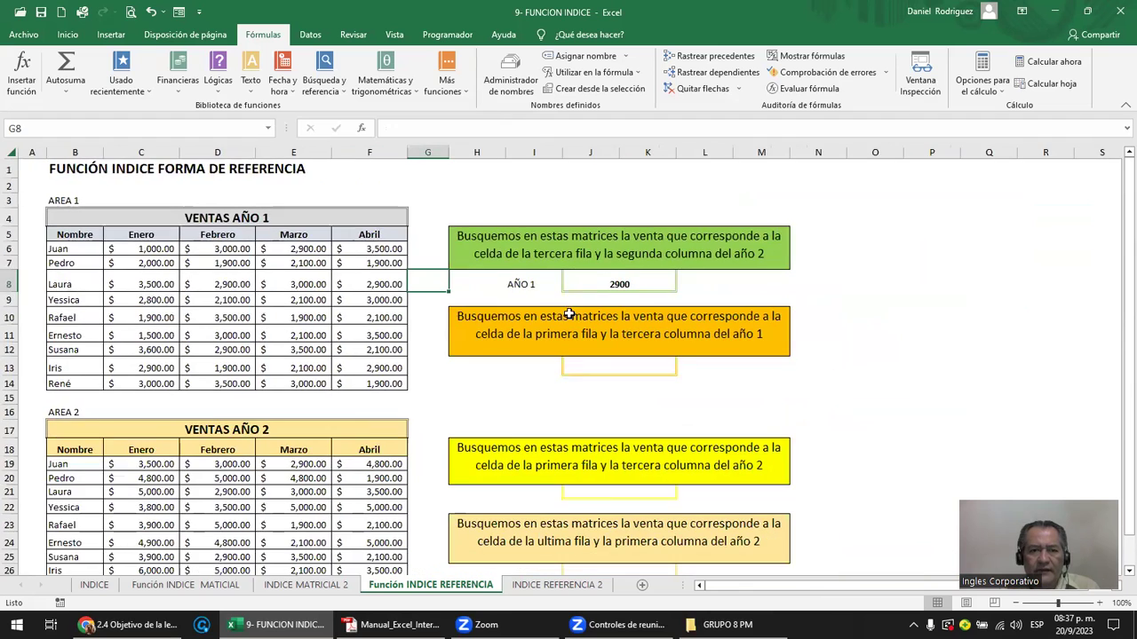
ctrl+scroll(567, 311, down, 1)
click(484, 239)
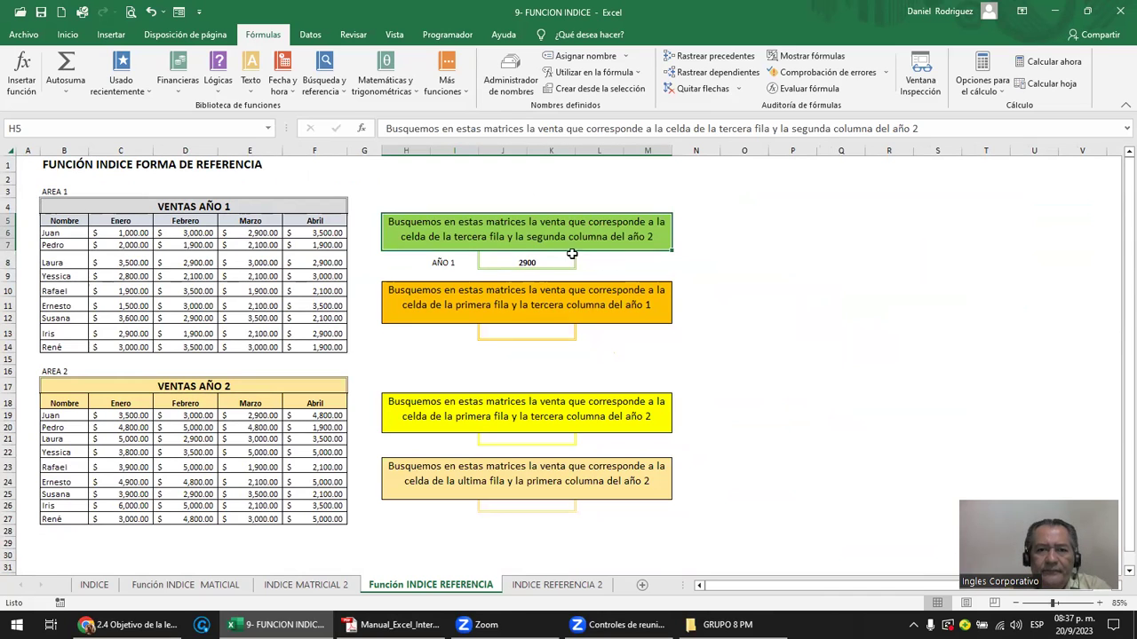
click(682, 222)
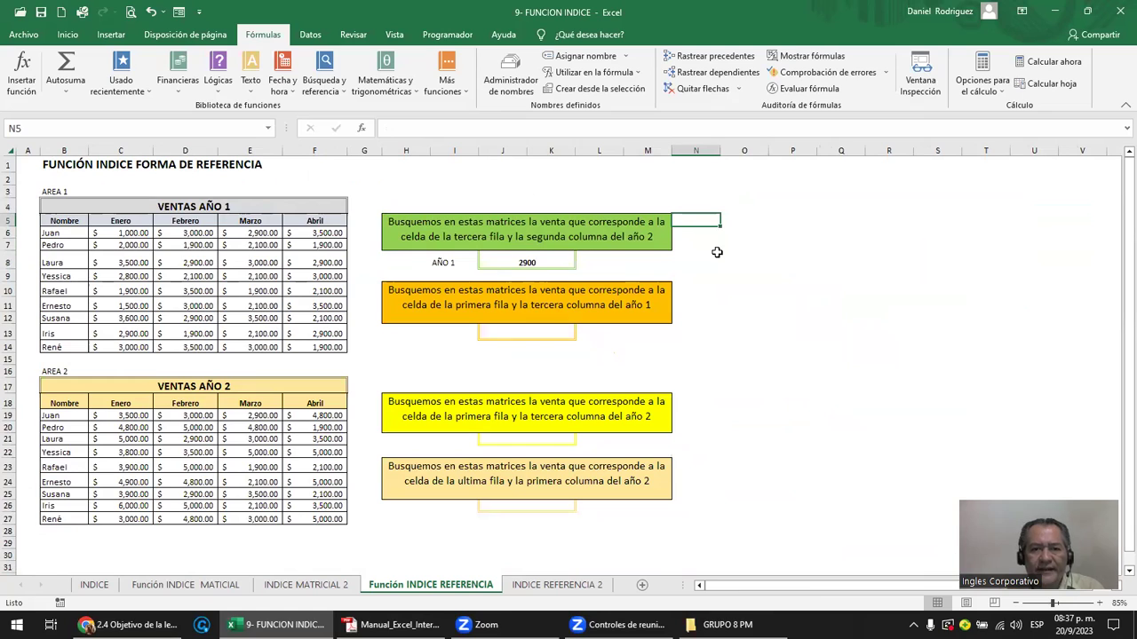
Enter the note F3C2-2 in cell N5.
text(F3C2-2)
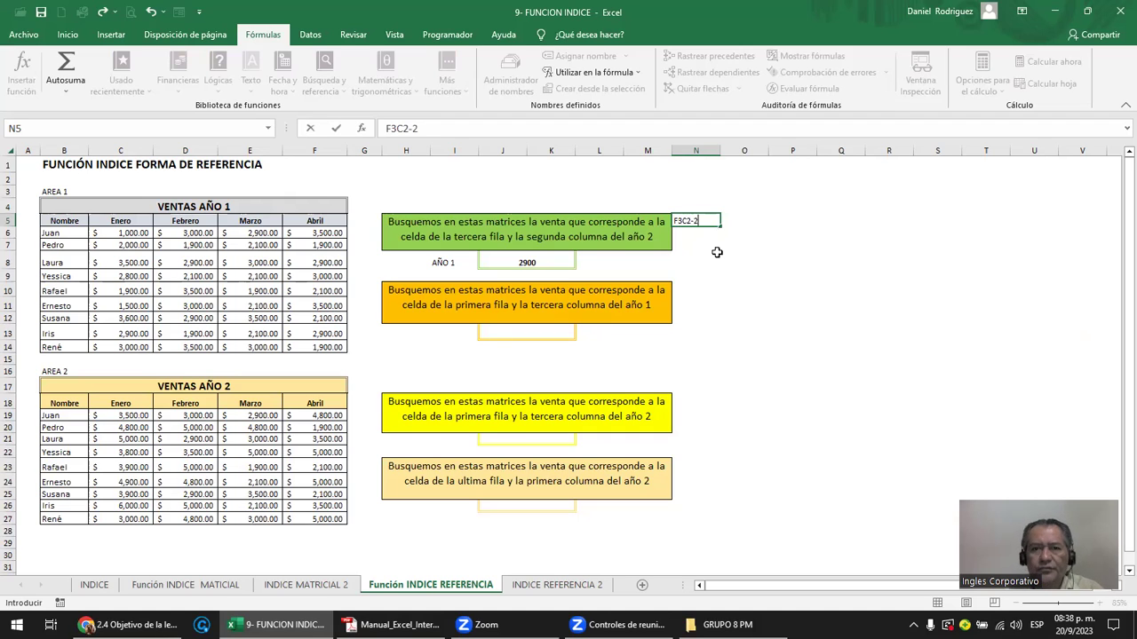
key(Return)
key(Up)
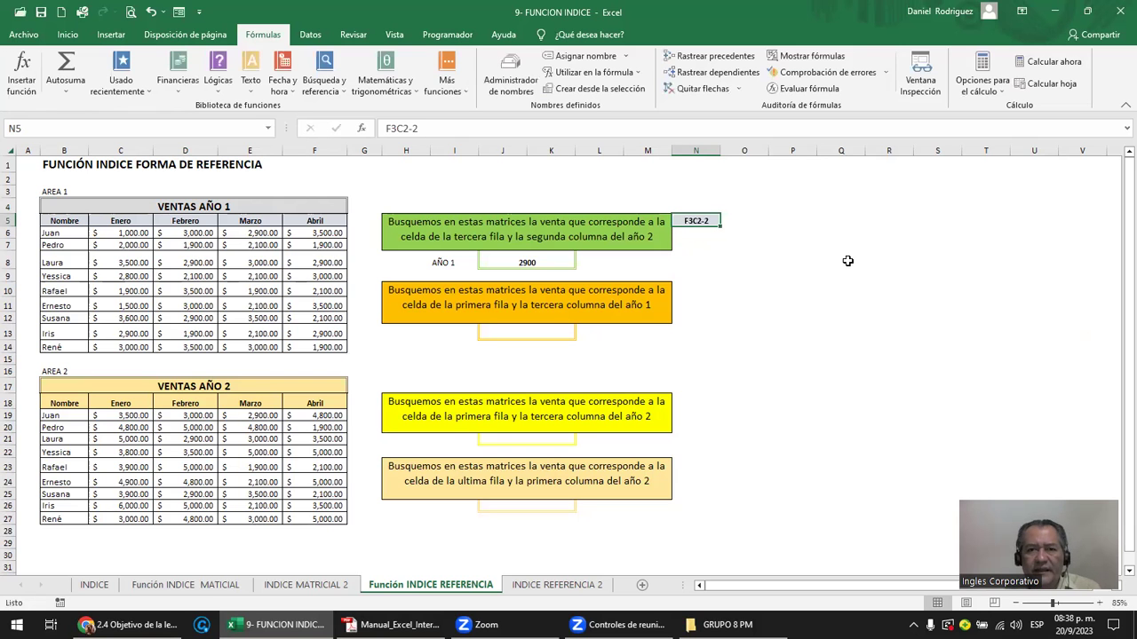
Trace the salesperson's February 2900 in the year 2 table, then return to N5.
ctrl+scroll(767, 246, up, 1)
ctrl+scroll(766, 246, up, 1)
scroll(852, 246, up, 1)
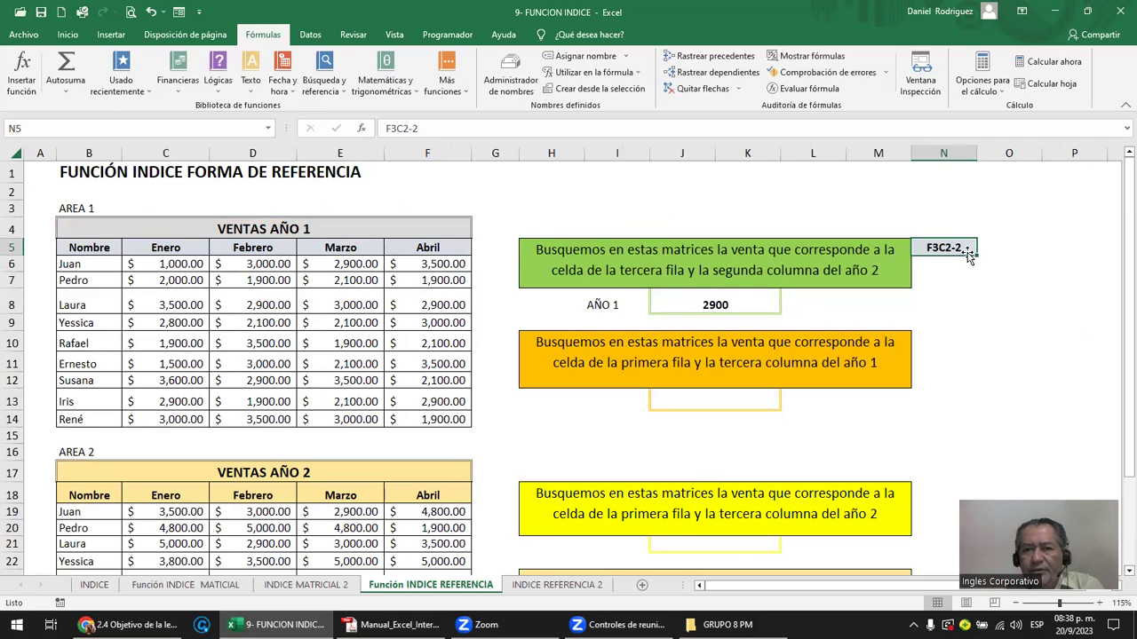
scroll(400, 478, down, 1)
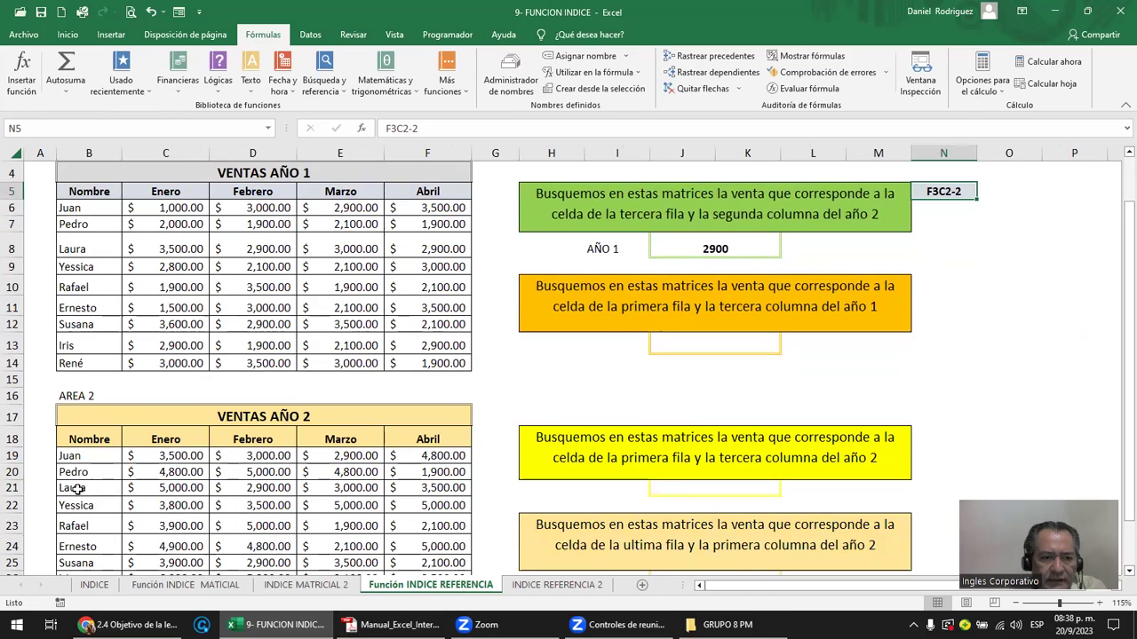
drag(75, 488, 355, 494)
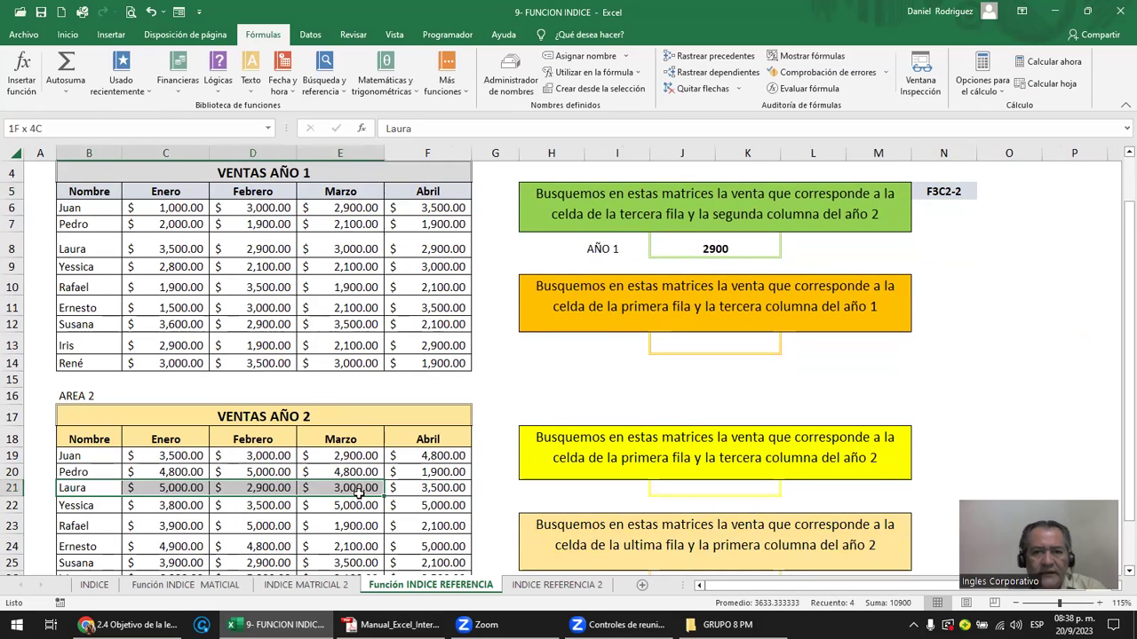
ctrl+click(263, 444)
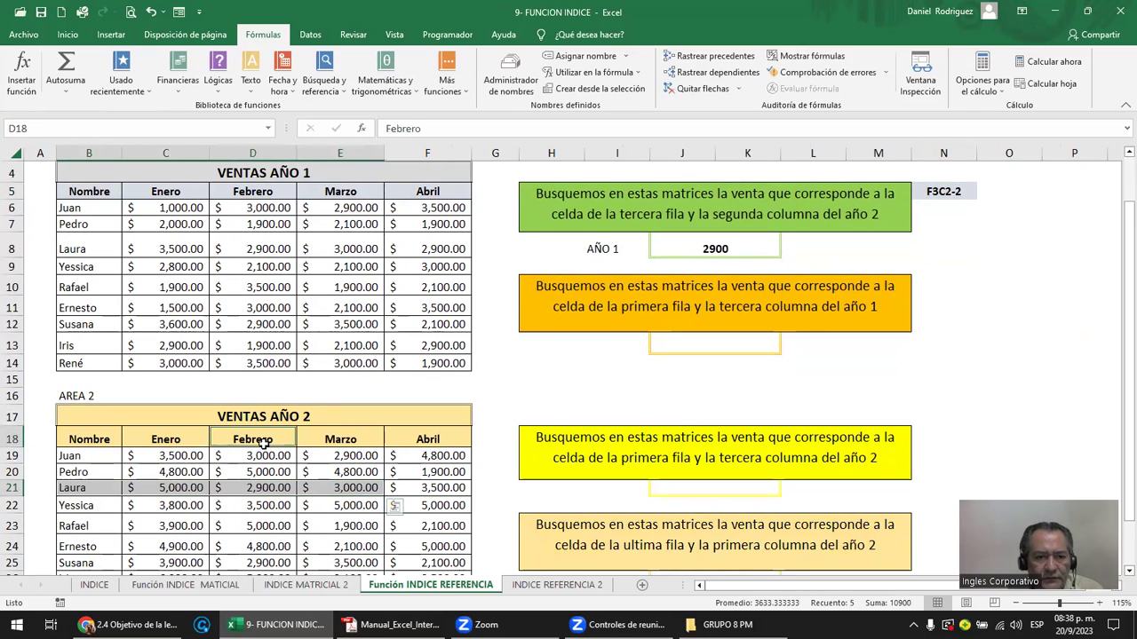
drag(262, 444, 266, 494)
click(264, 491)
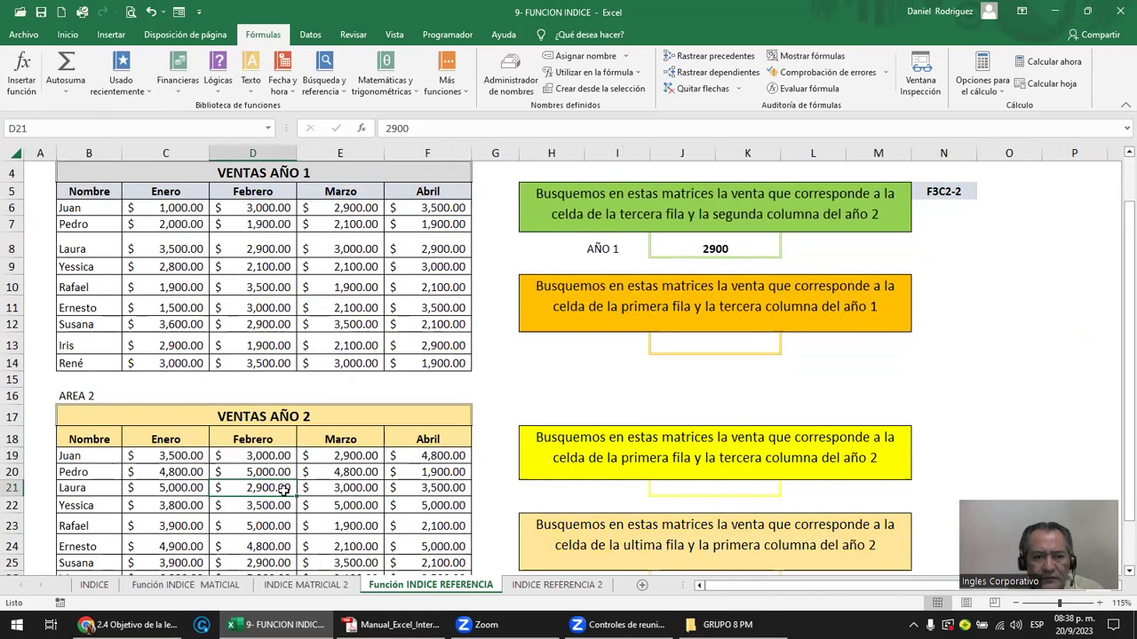
click(943, 196)
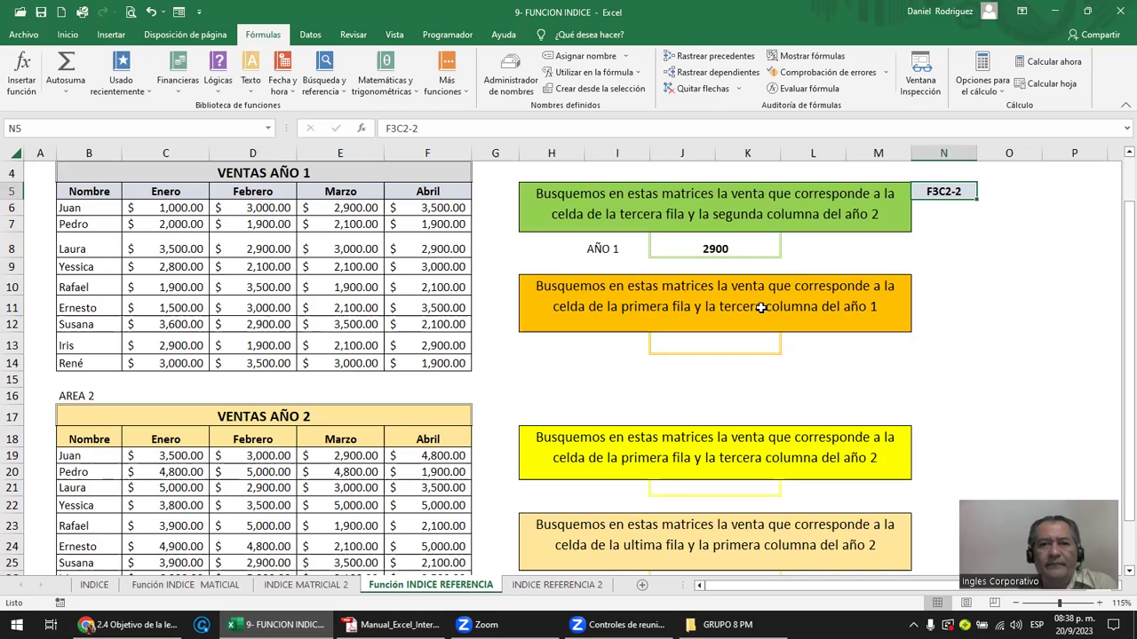
Inspect the INDICE formula in J8, then delete it along with its 2900 result.
click(711, 248)
double_click(712, 248)
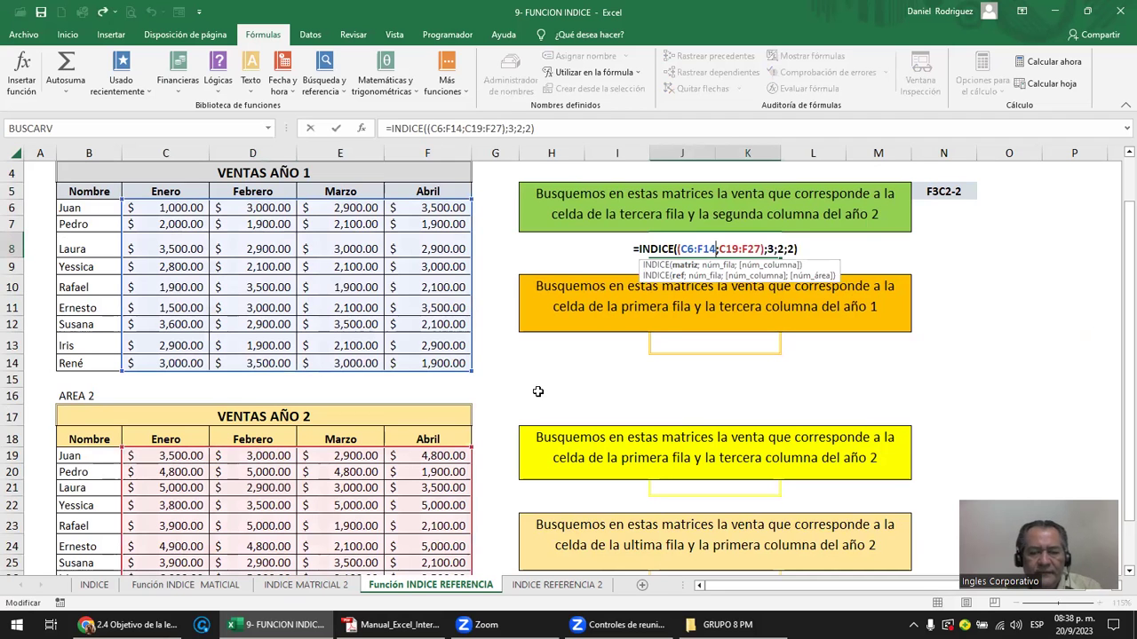
key(Escape)
scroll(527, 391, down, 2)
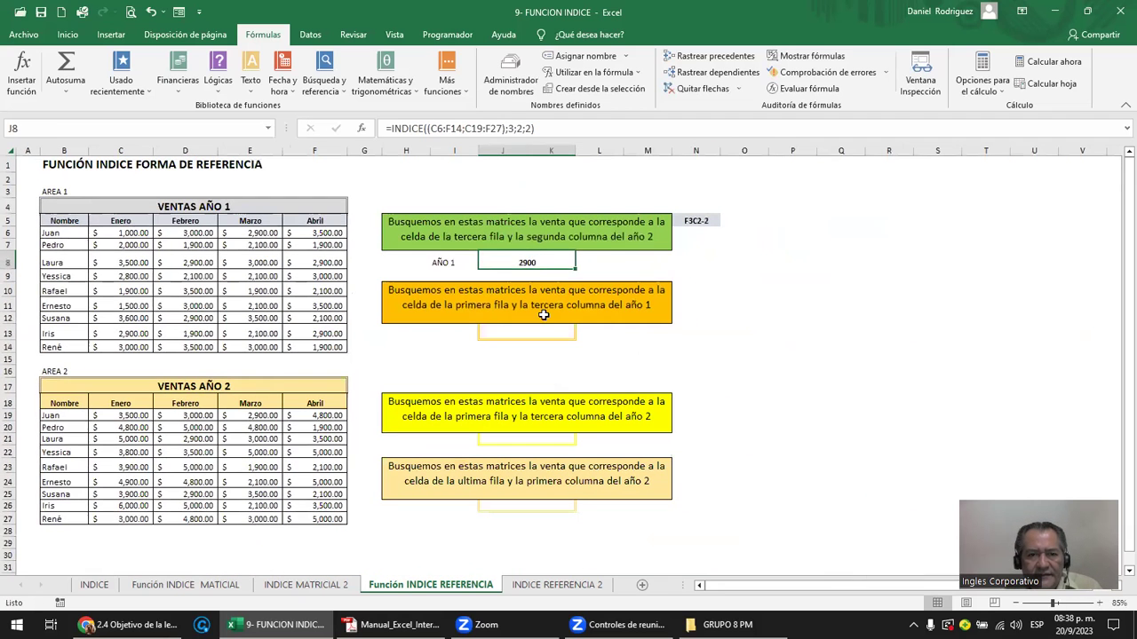
double_click(529, 263)
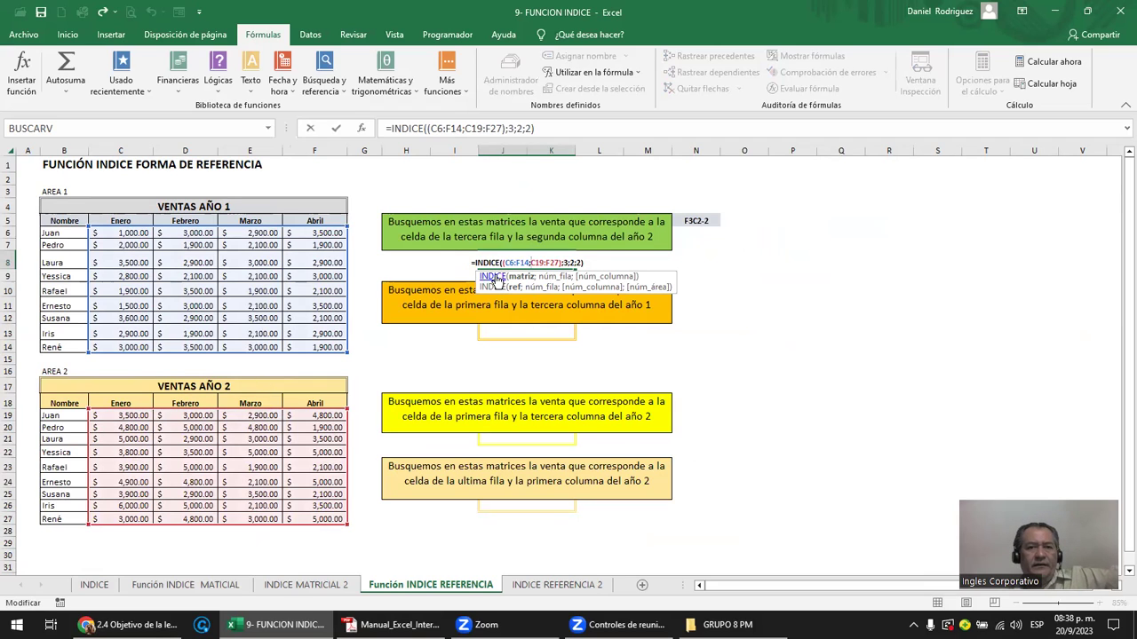
key(ctrl+Return)
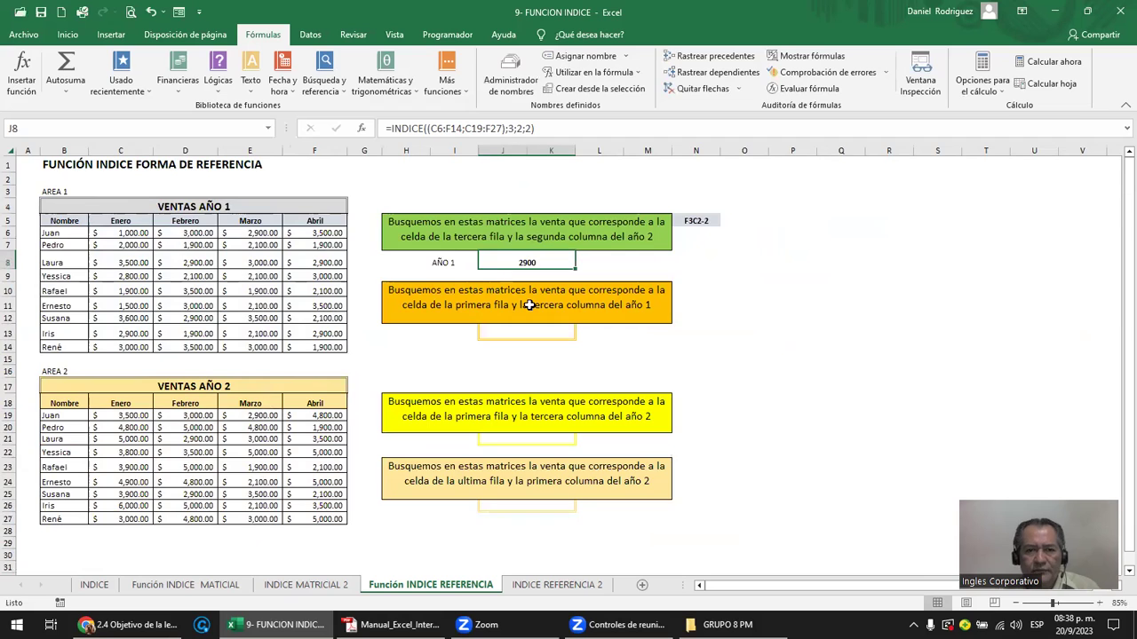
ctrl+scroll(526, 305, up, 1)
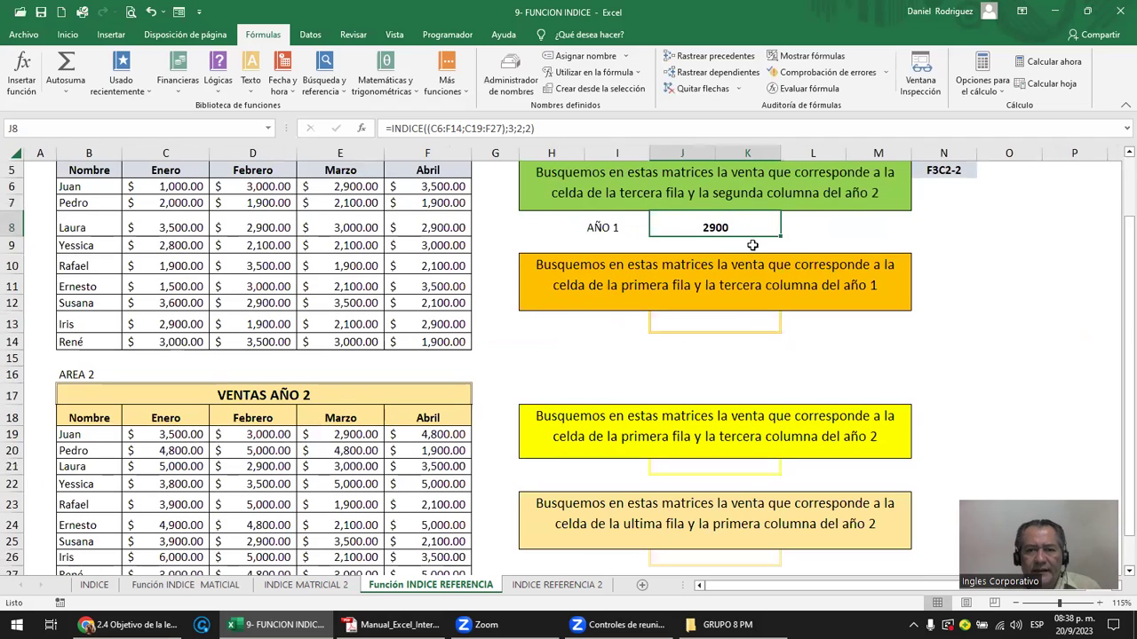
key(F2)
key(Escape)
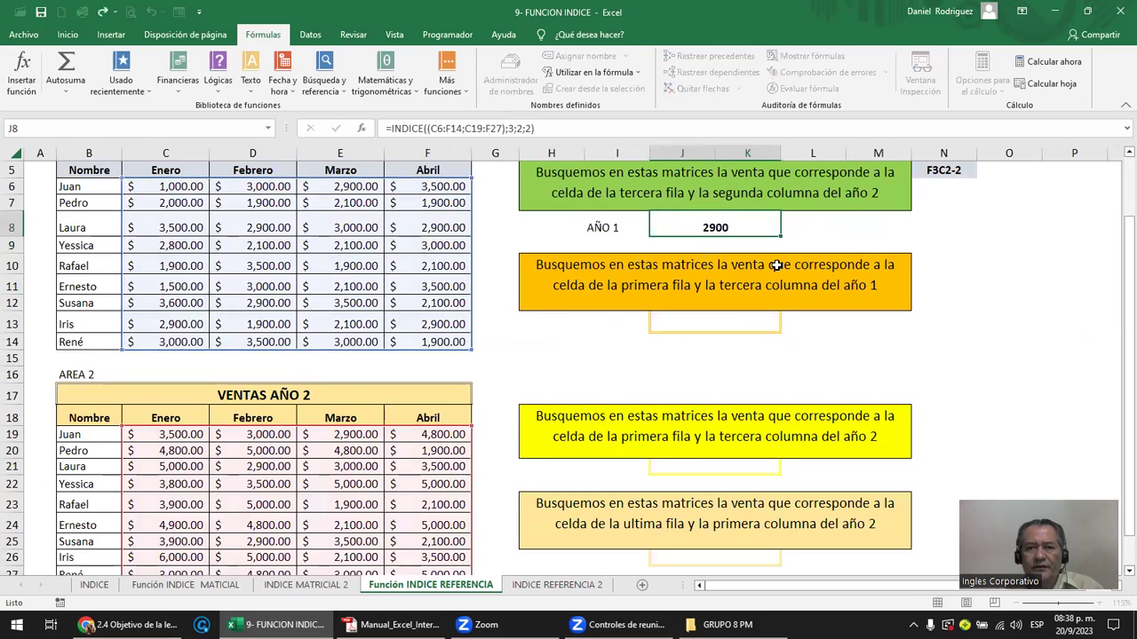
key(Delete)
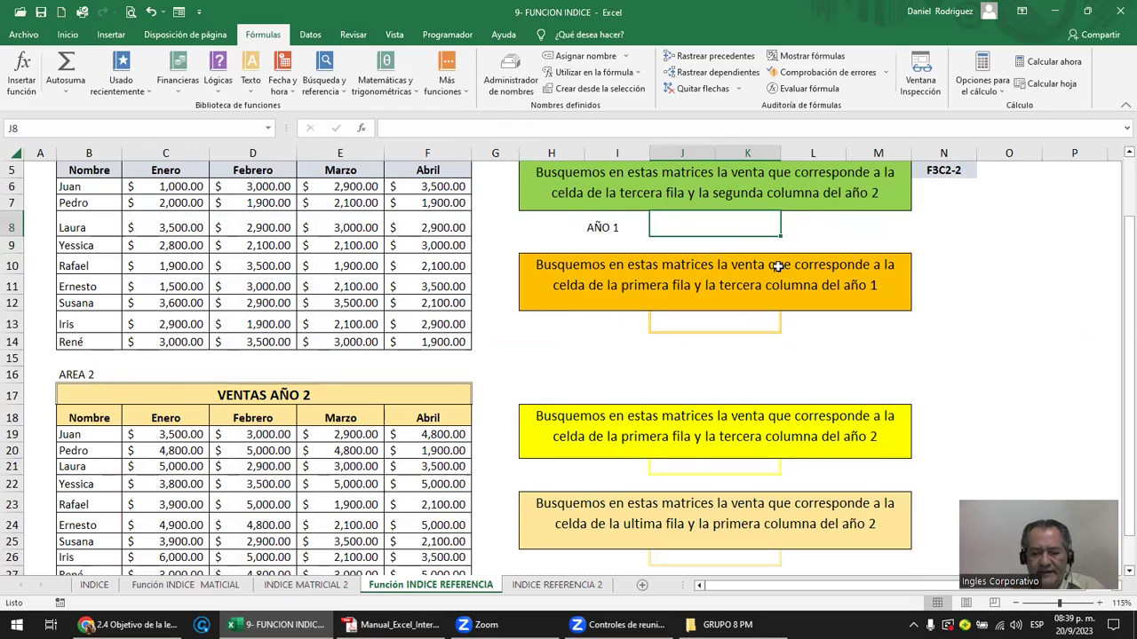
In J8, start =INDICE with the grouped reference (C6:F14;C19:F27) covering both yearly sales areas.
text(=IN)
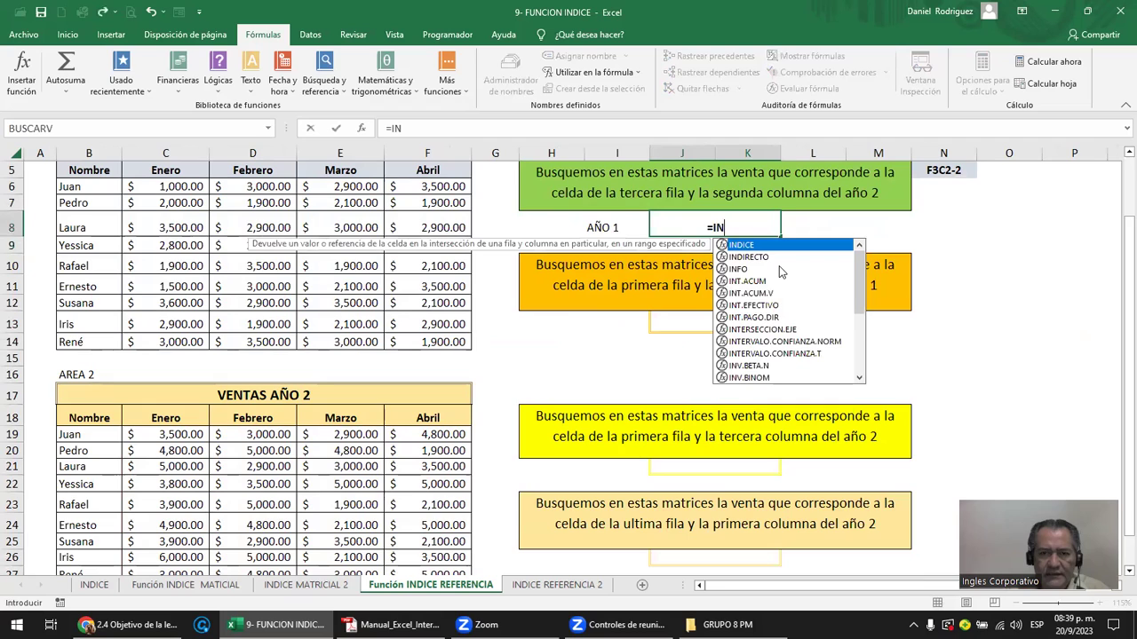
key(Tab)
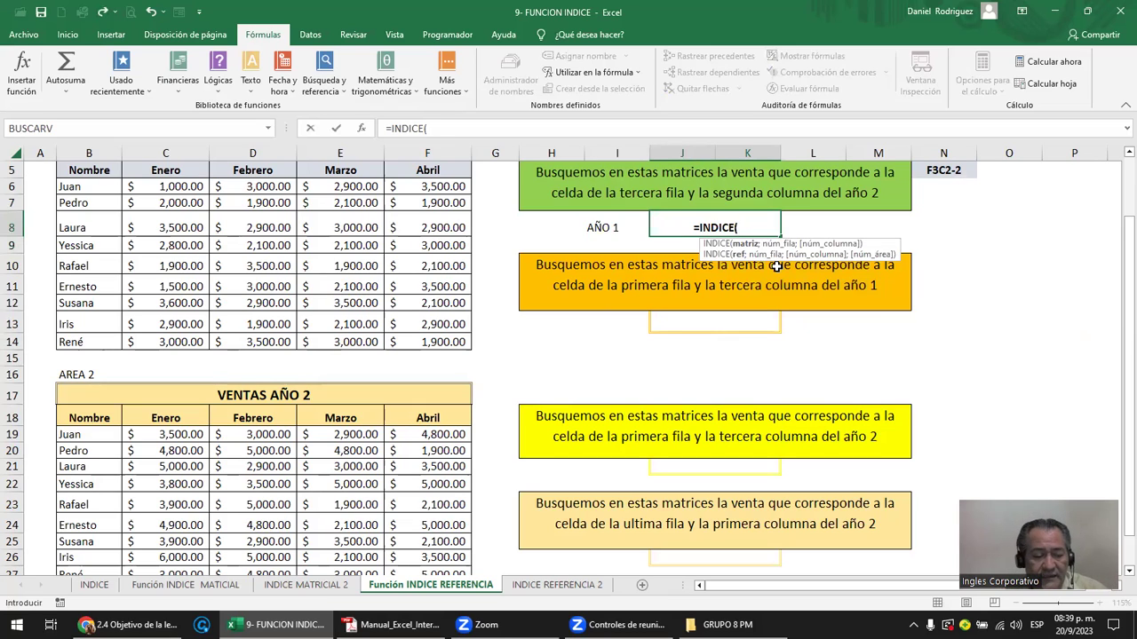
text(()
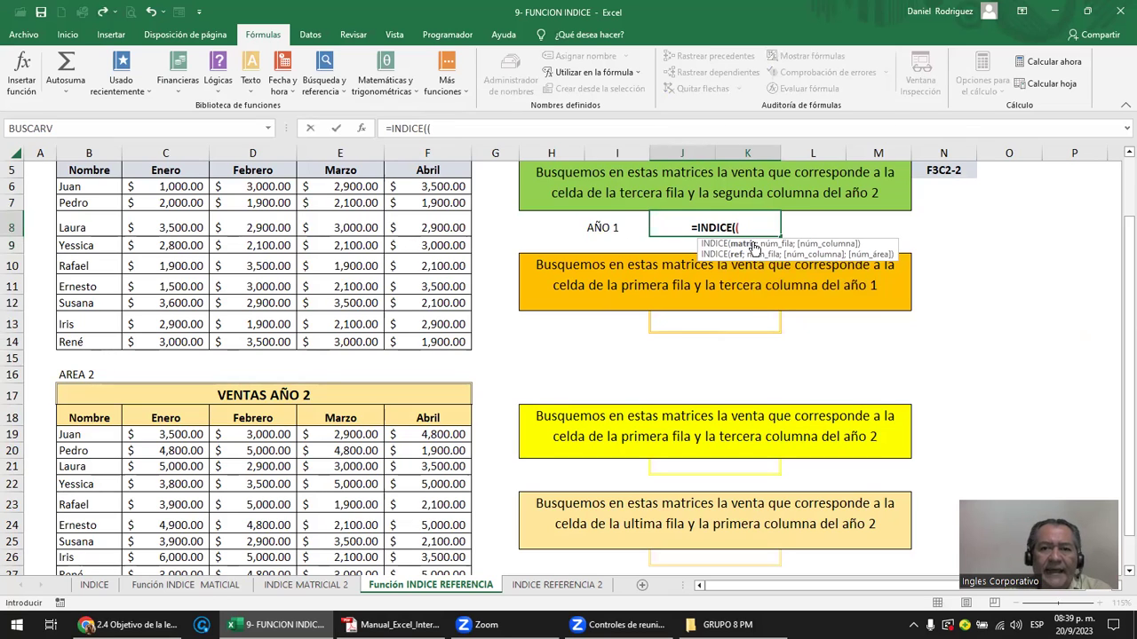
drag(194, 180, 437, 334)
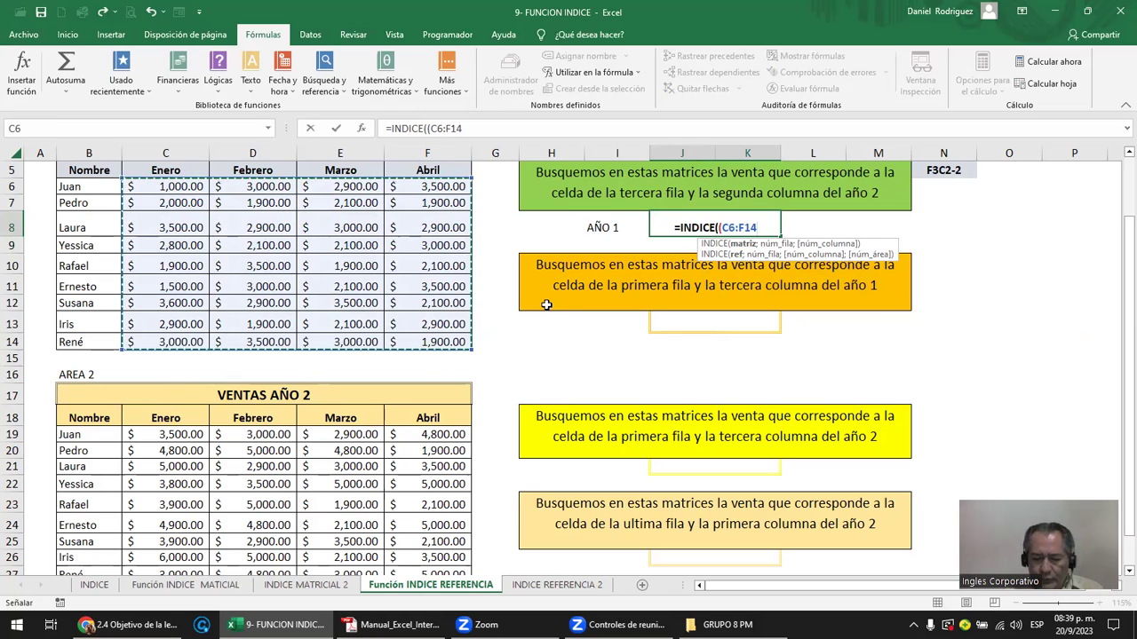
text(;)
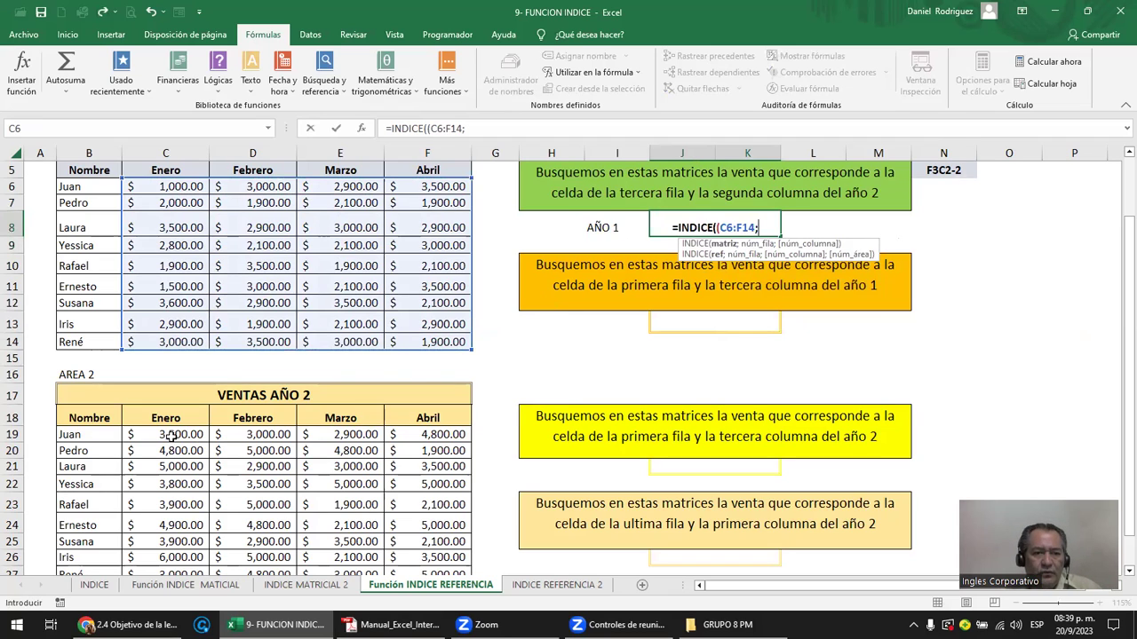
mouse_move(171, 436)
mouse_down()
mouse_move(307, 468)
mouse_move(430, 525)
mouse_up()
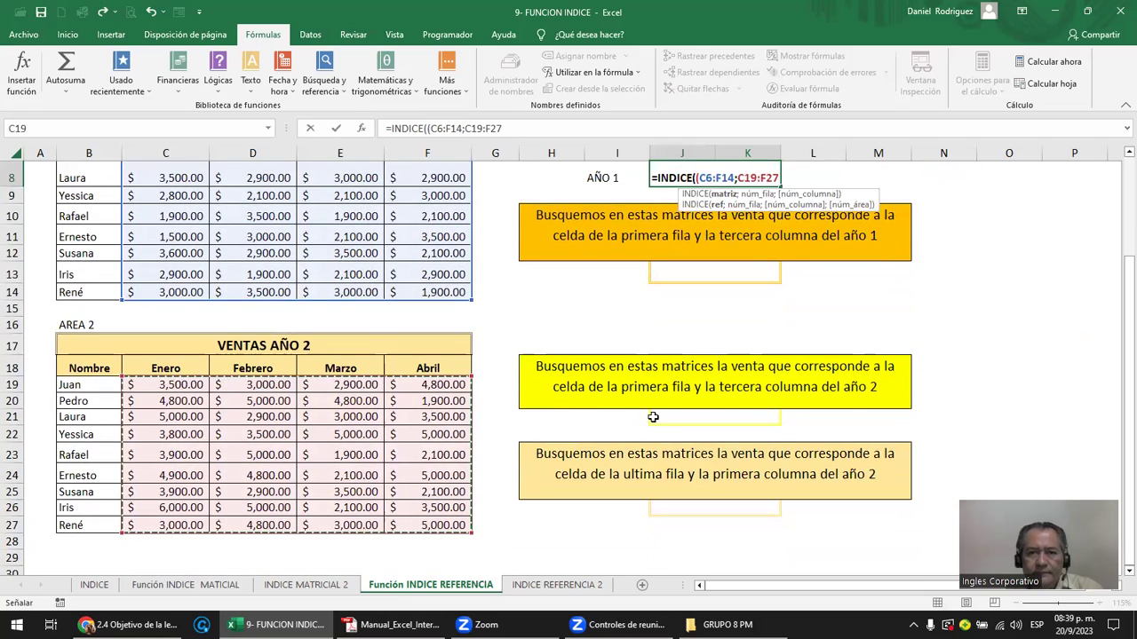
scroll(763, 335, up, 2)
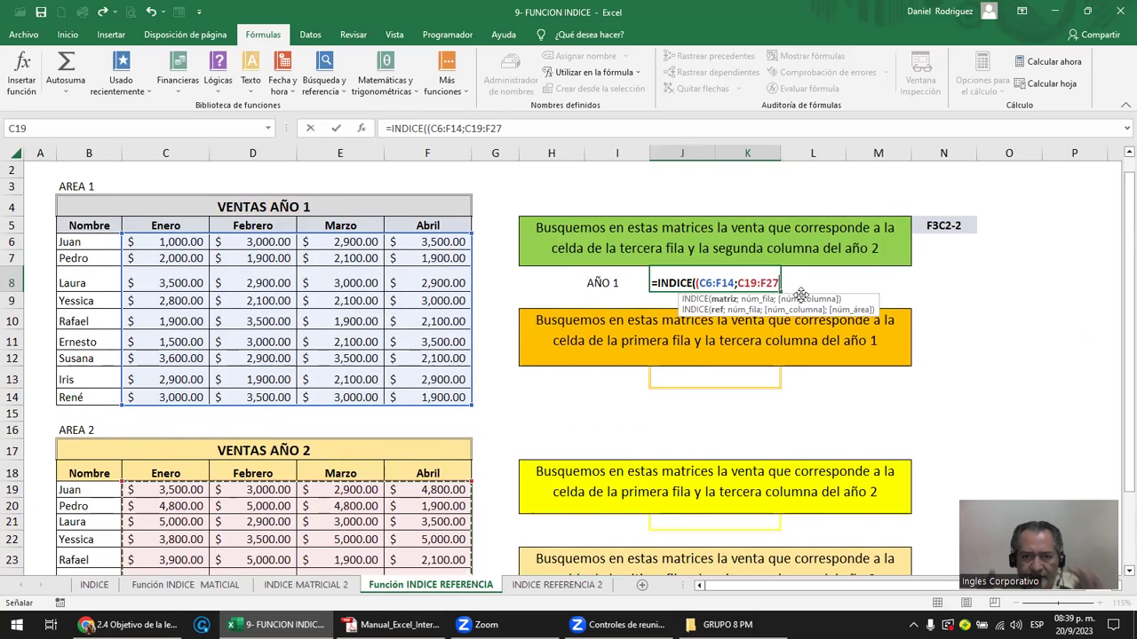
text();3;2;2)
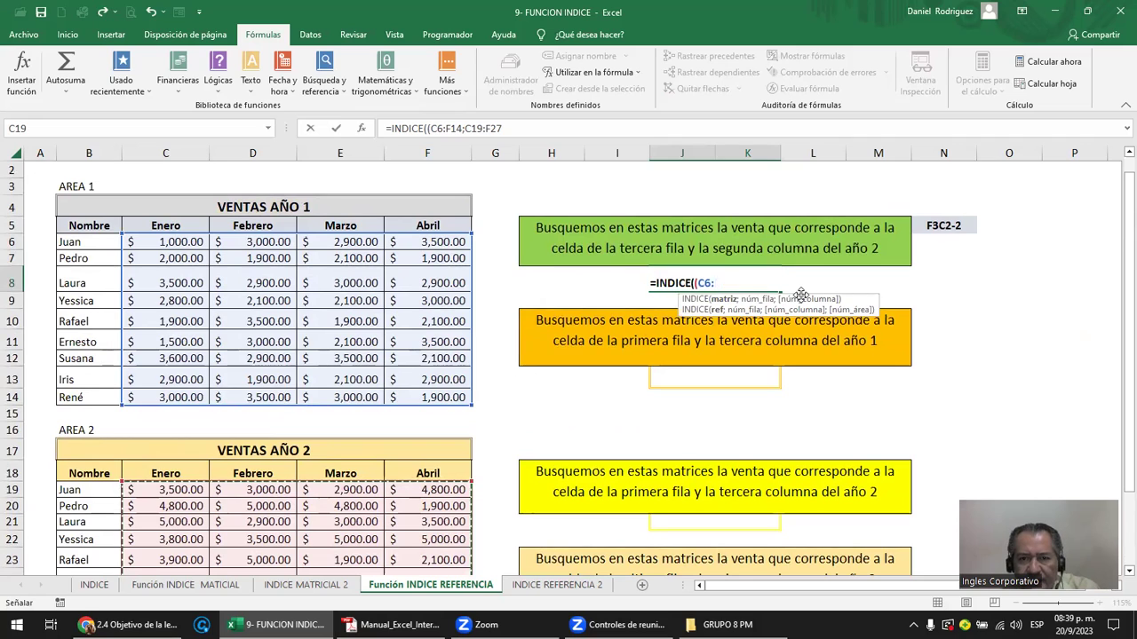
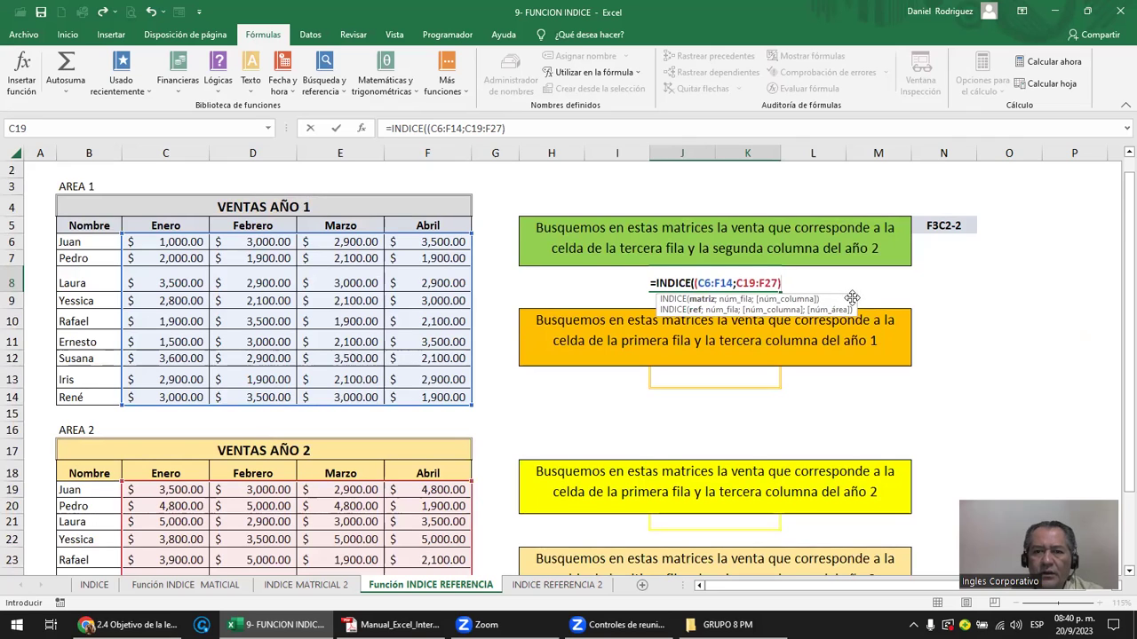
Finish J8's formula as =INDICE((C6:F14;C19:F27);3;2;2) so it returns 2900.
text(;)
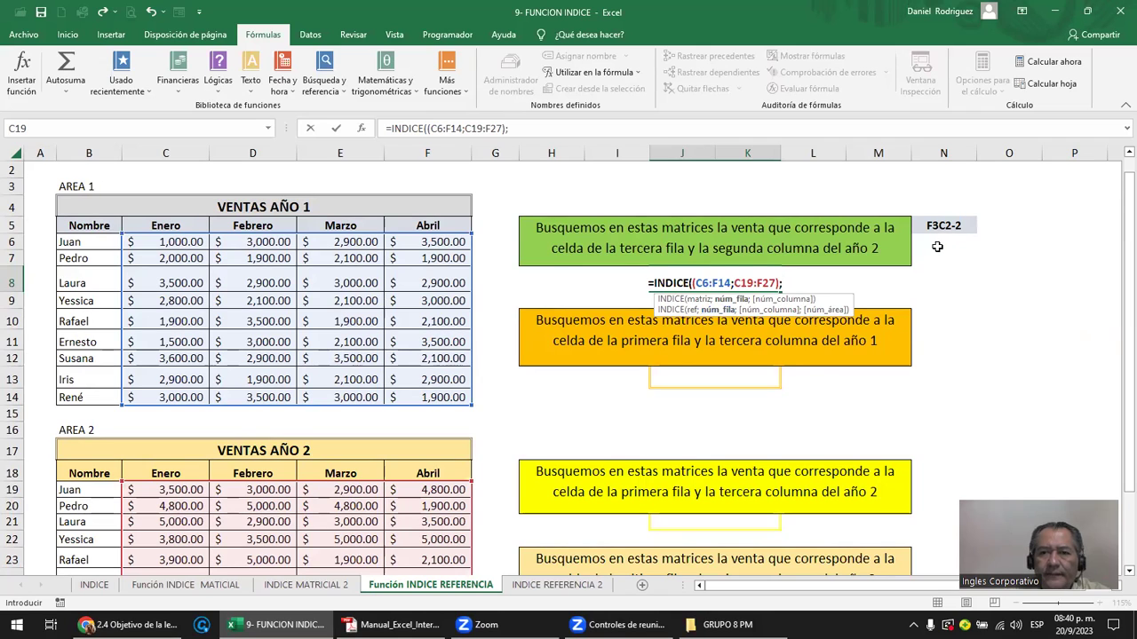
text(3)
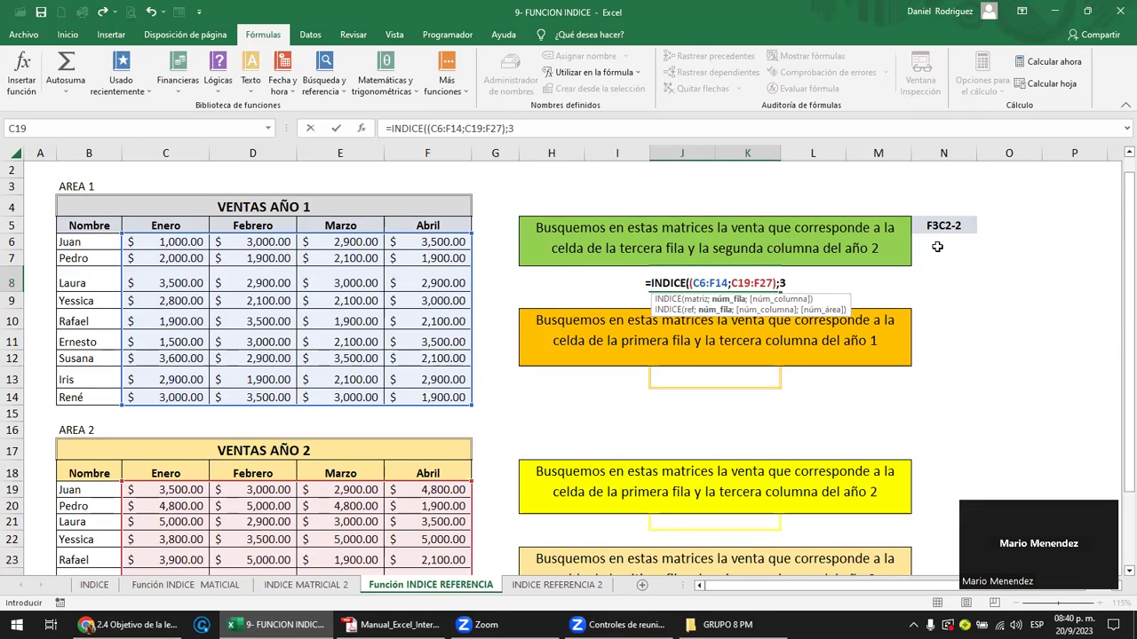
text(;)
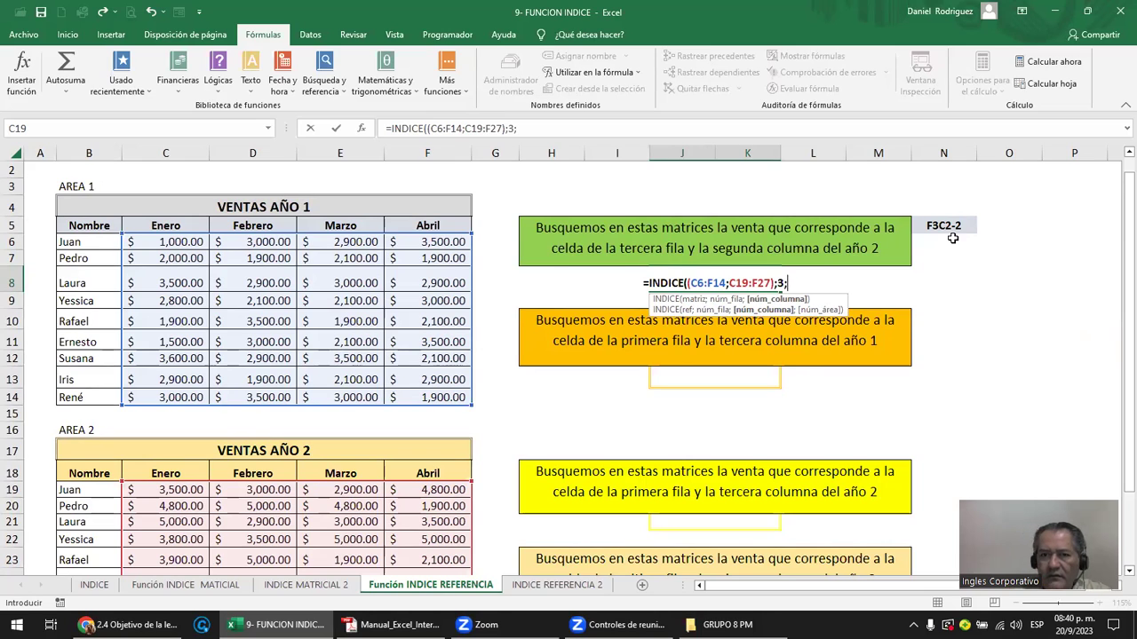
text(2;)
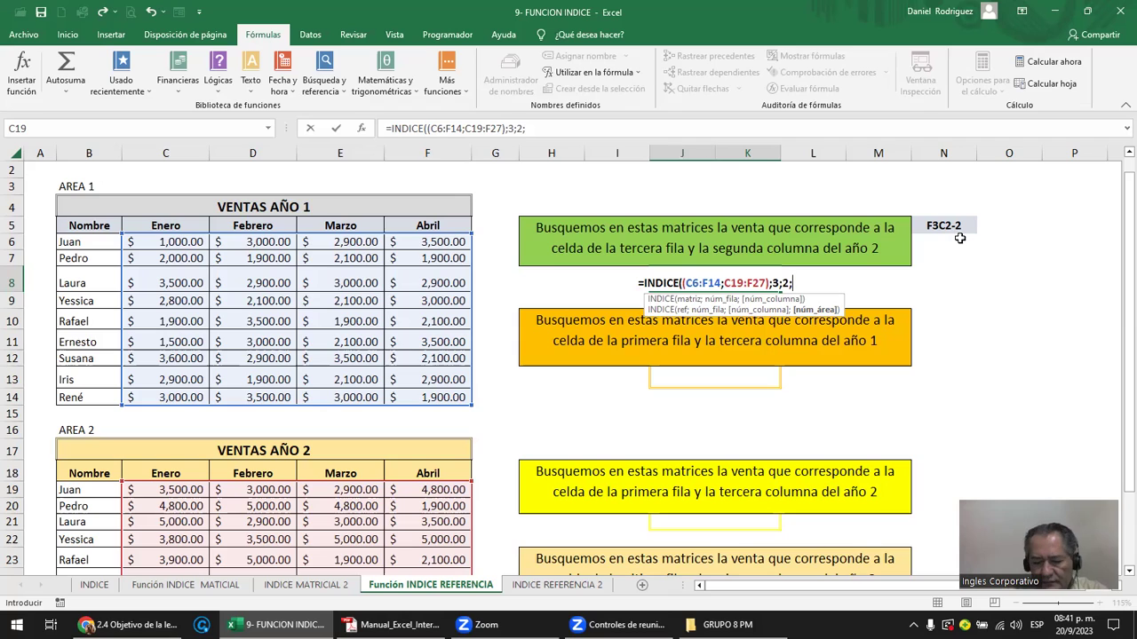
text(2)
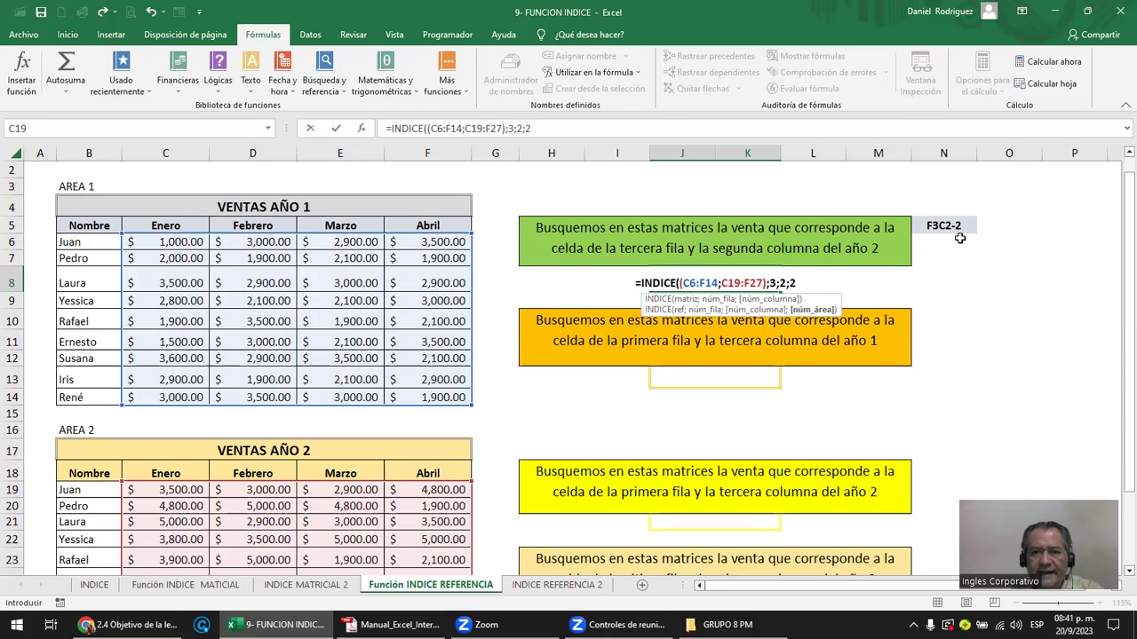
text())
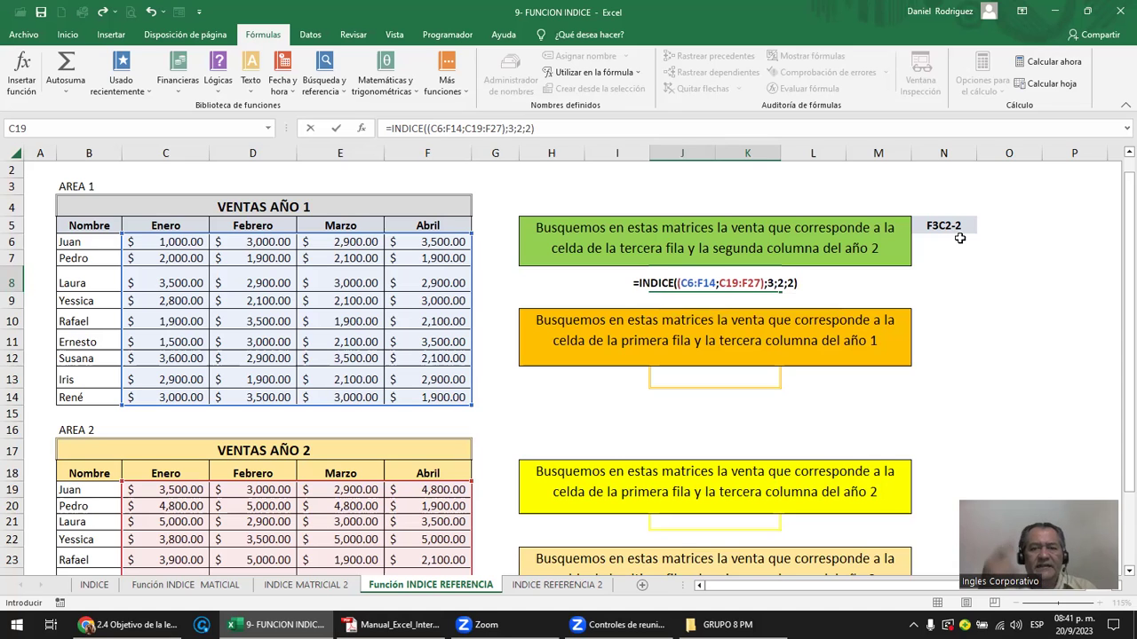
key(Return)
key(Up)
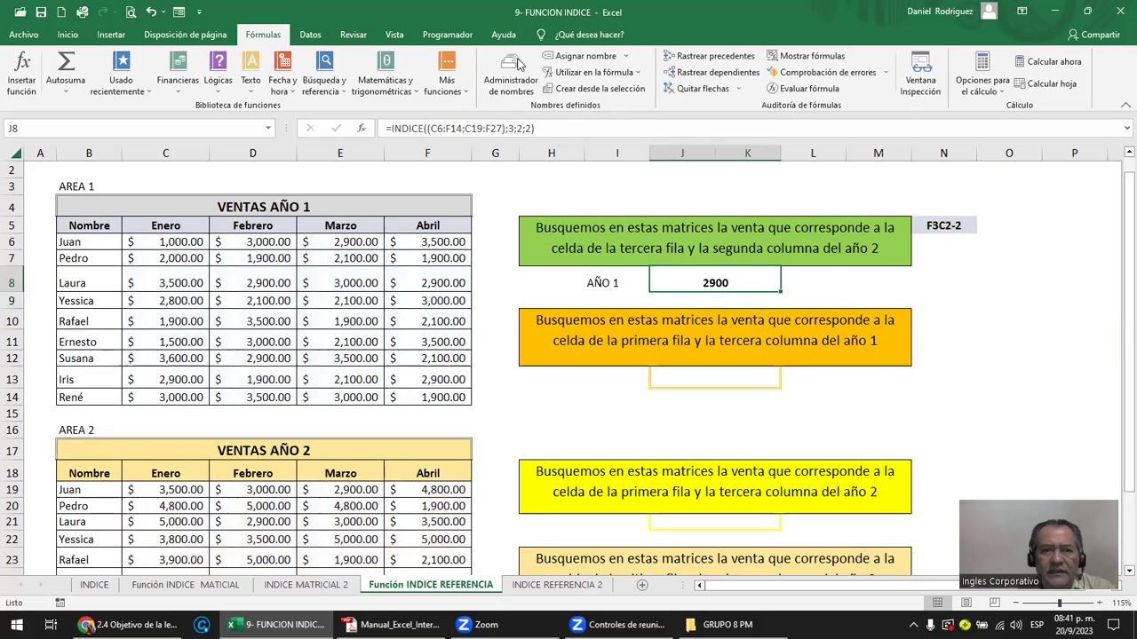
Apply the Moneda currency format to J8 so it shows $2,900.00.
click(68, 34)
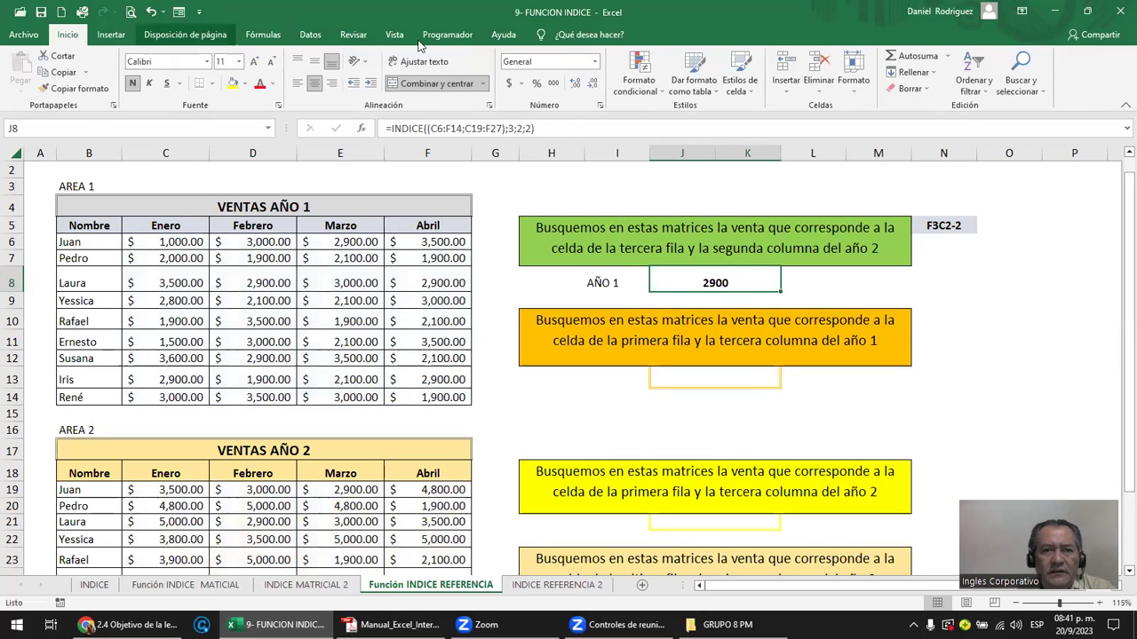
click(595, 61)
click(578, 151)
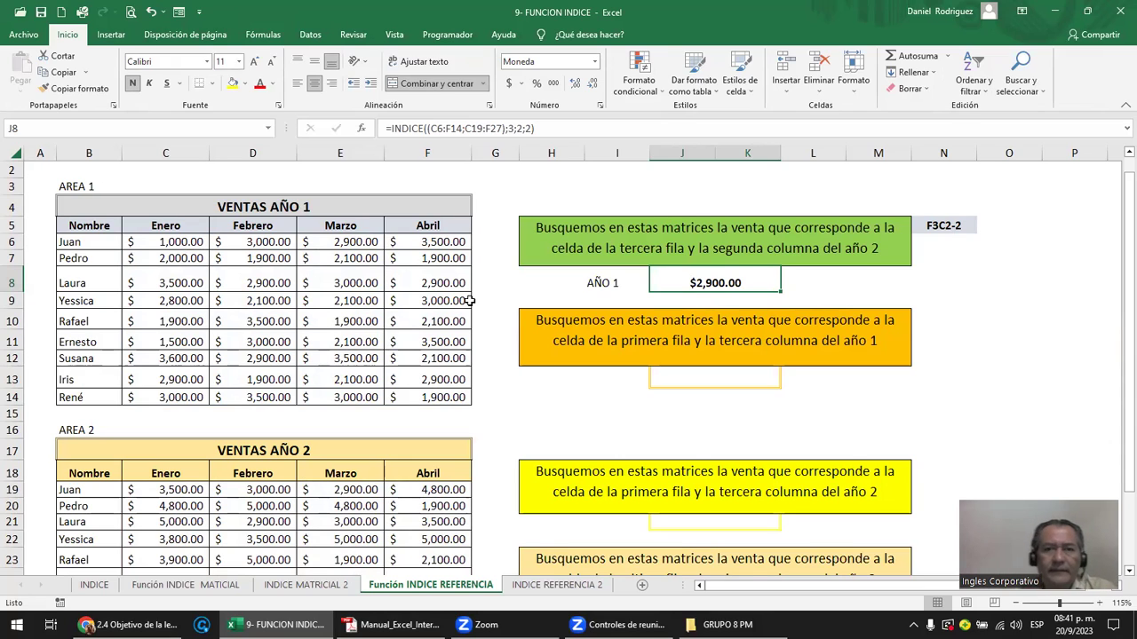
click(711, 374)
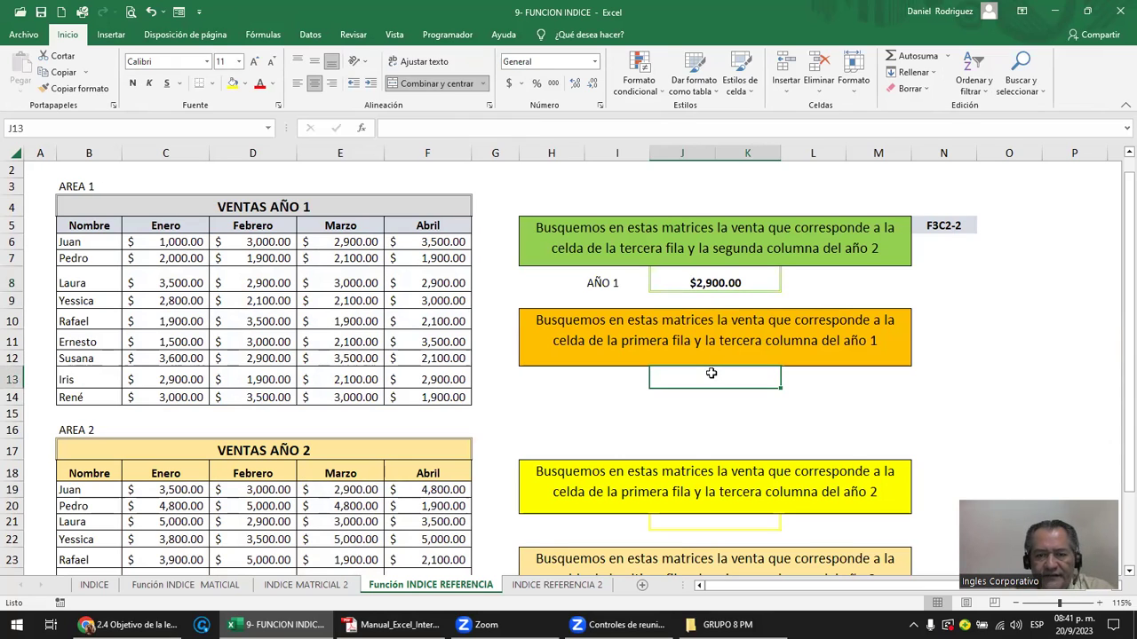
Enter the note F1C3-1 in cell N10.
click(939, 321)
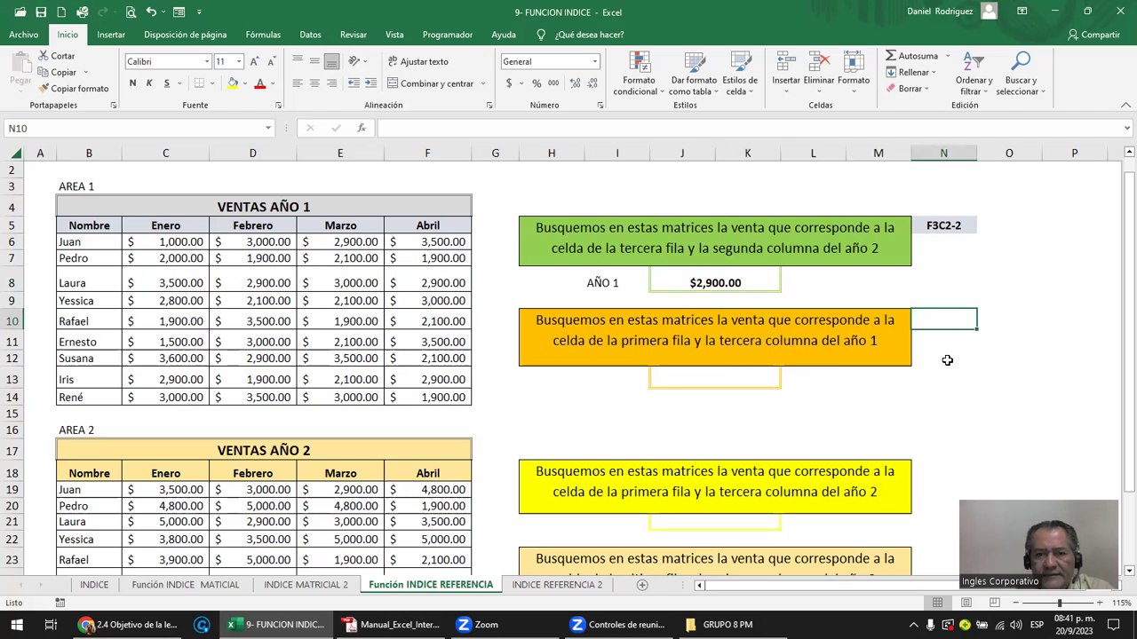
text(F1)
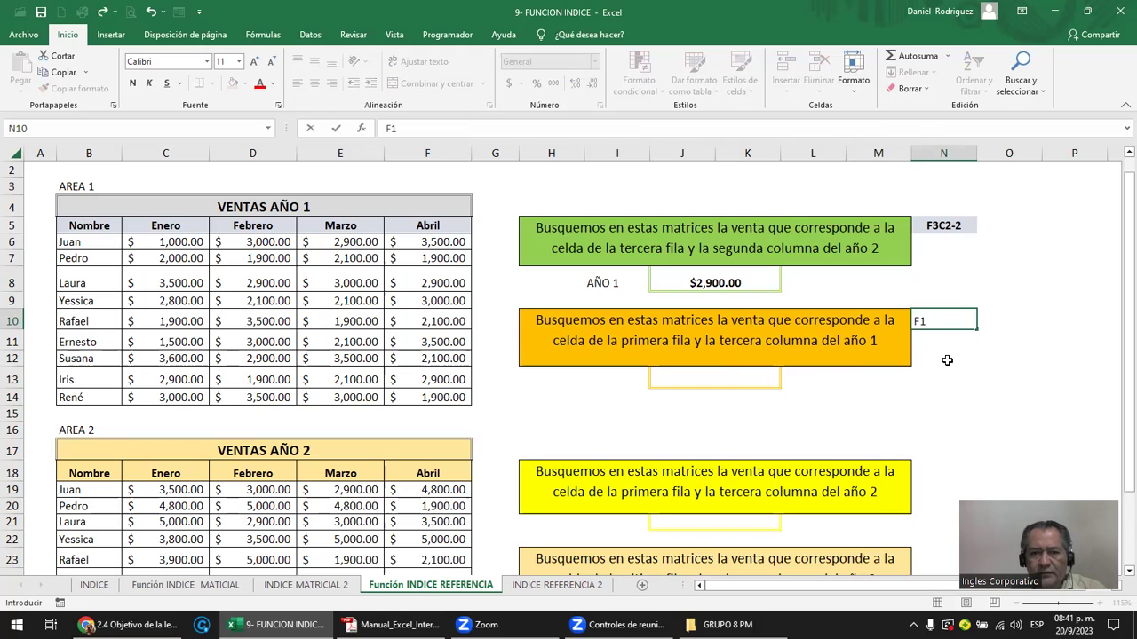
text(C)
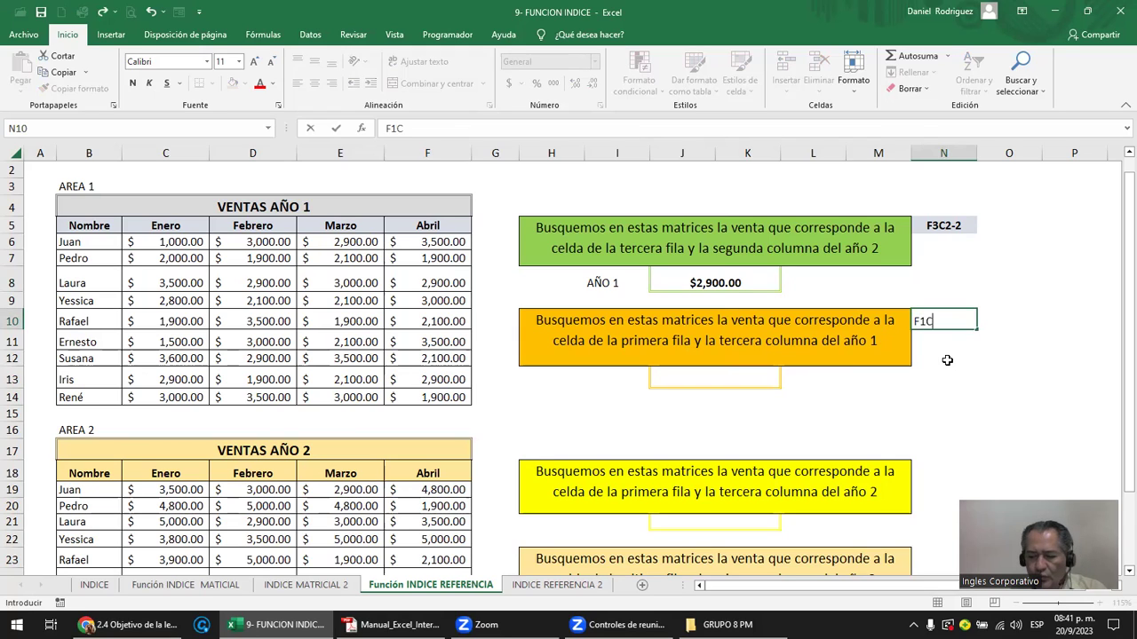
text(3-1)
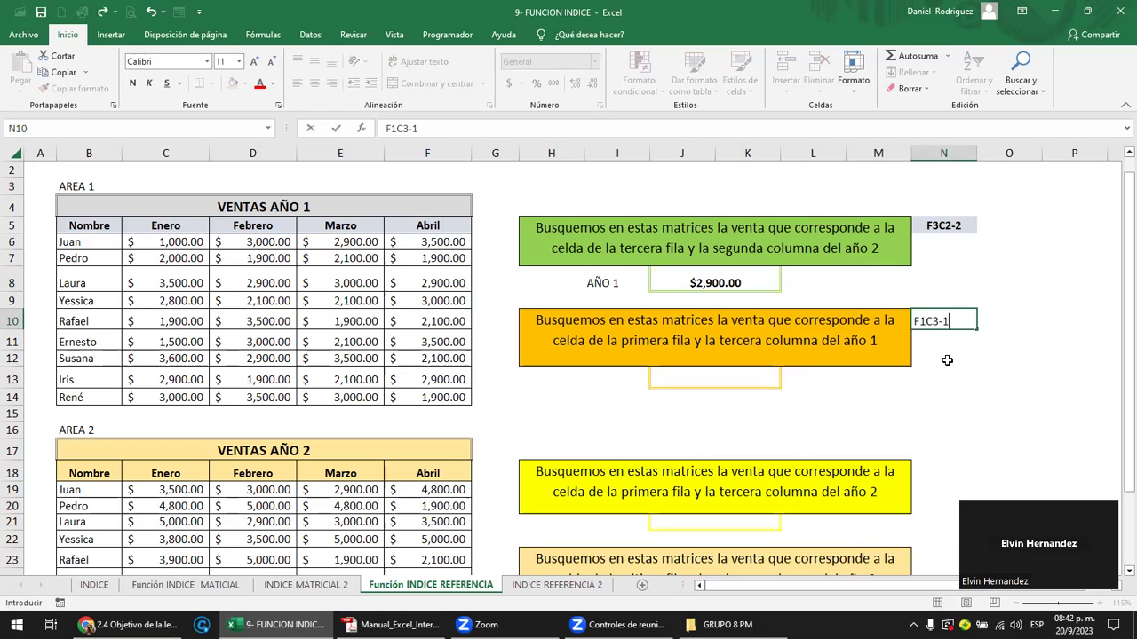
key(Return)
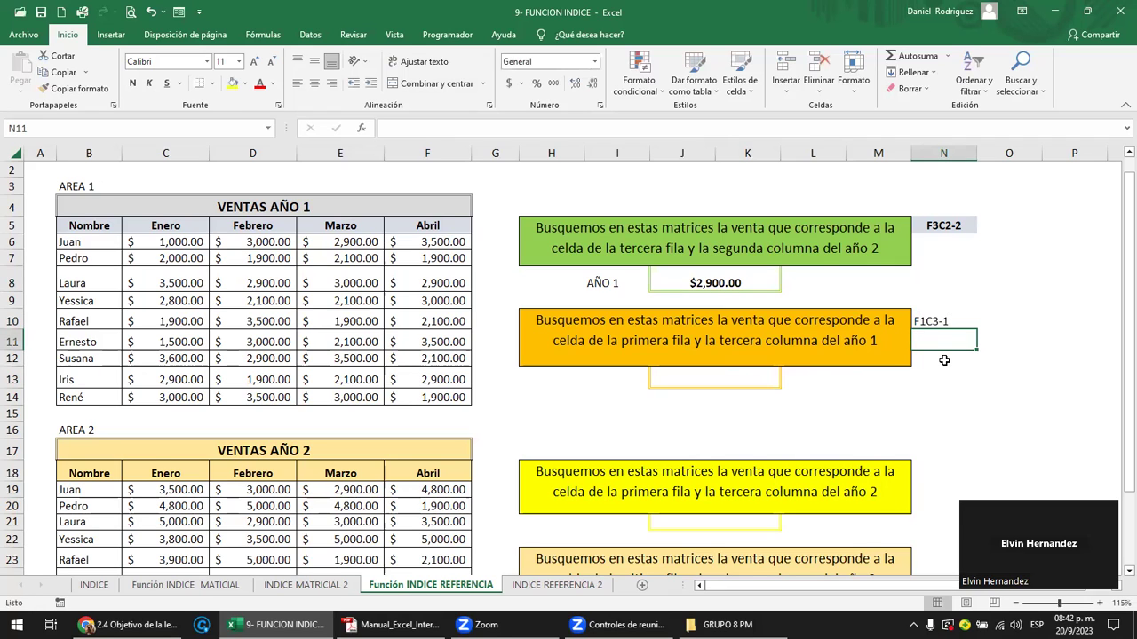
Change the I8 label from AÑO 1 to AÑO 2.
click(592, 282)
double_click(593, 283)
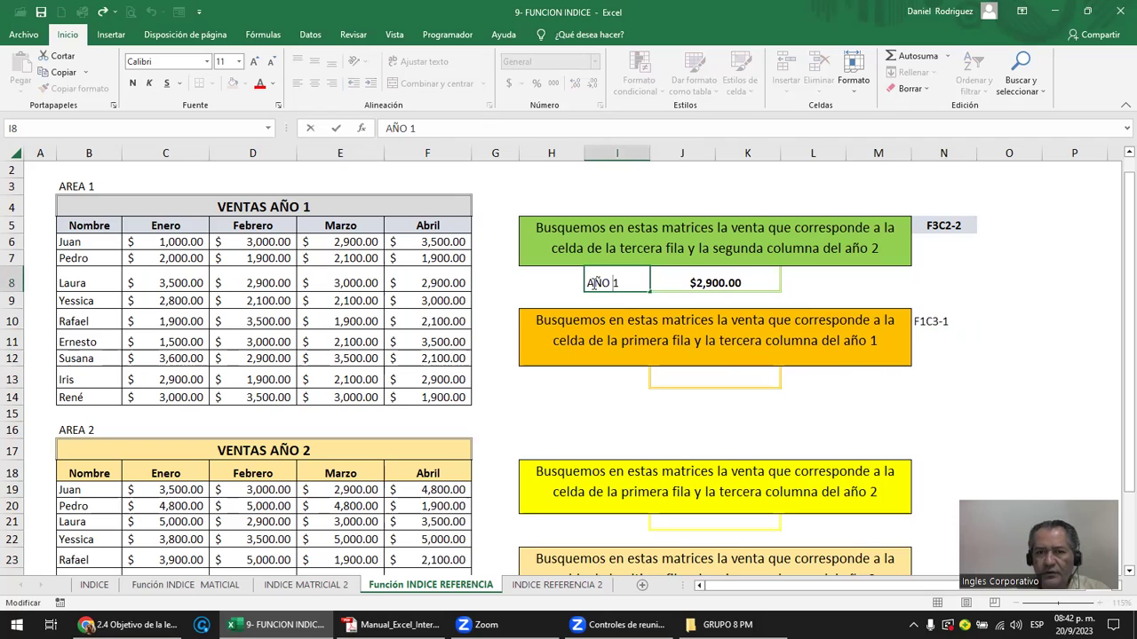
key(BackSpace)
text(2)
key(BackSpace)
key(Delete)
text(2)
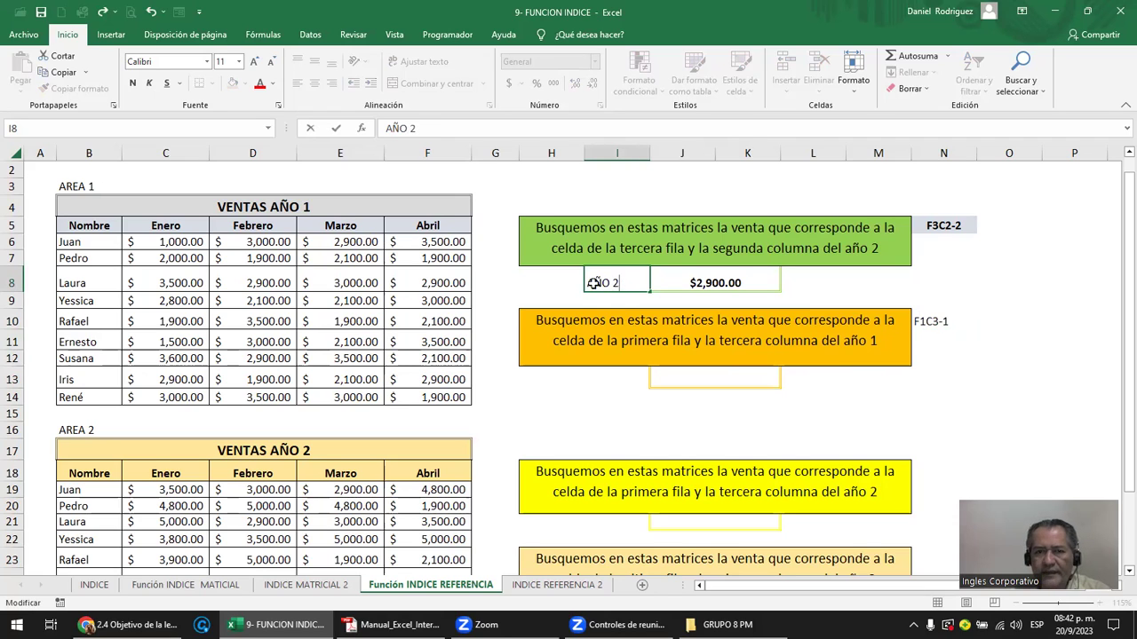
key(ctrl+Return)
Copy the year label into I13 and edit it to read AÑO 1.
key(ctrl+c)
key(Down)
key(Down)
key(Down)
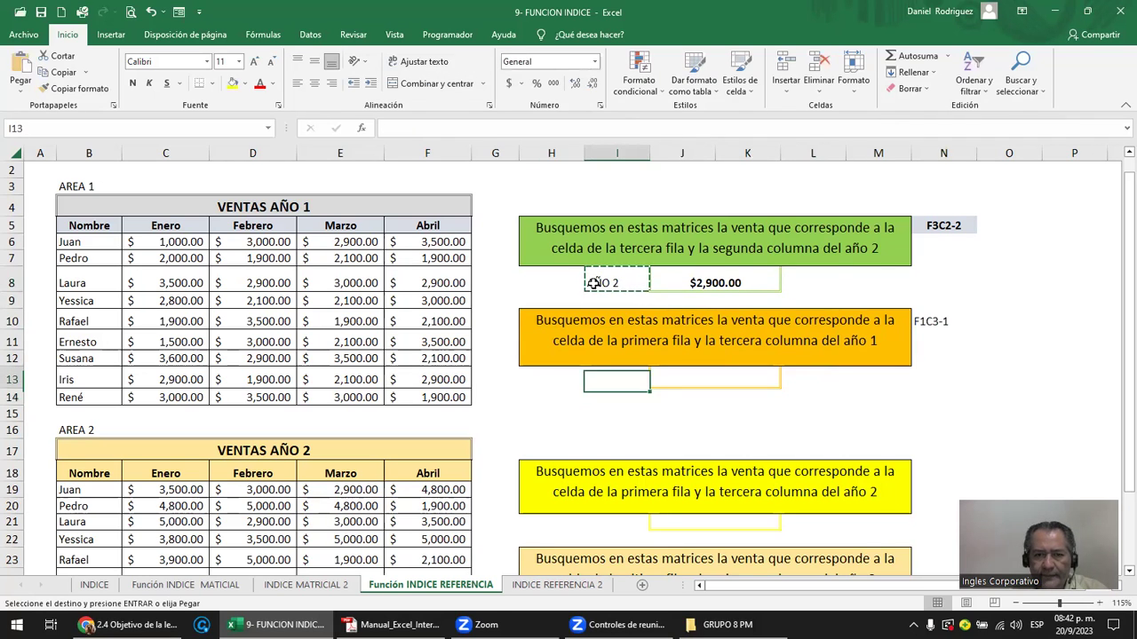
key(F2)
key(Escape)
key(Up)
key(Up)
key(shift+Up)
key(ctrl+c)
key(Down)
key(Down)
key(Down)
key(Return)
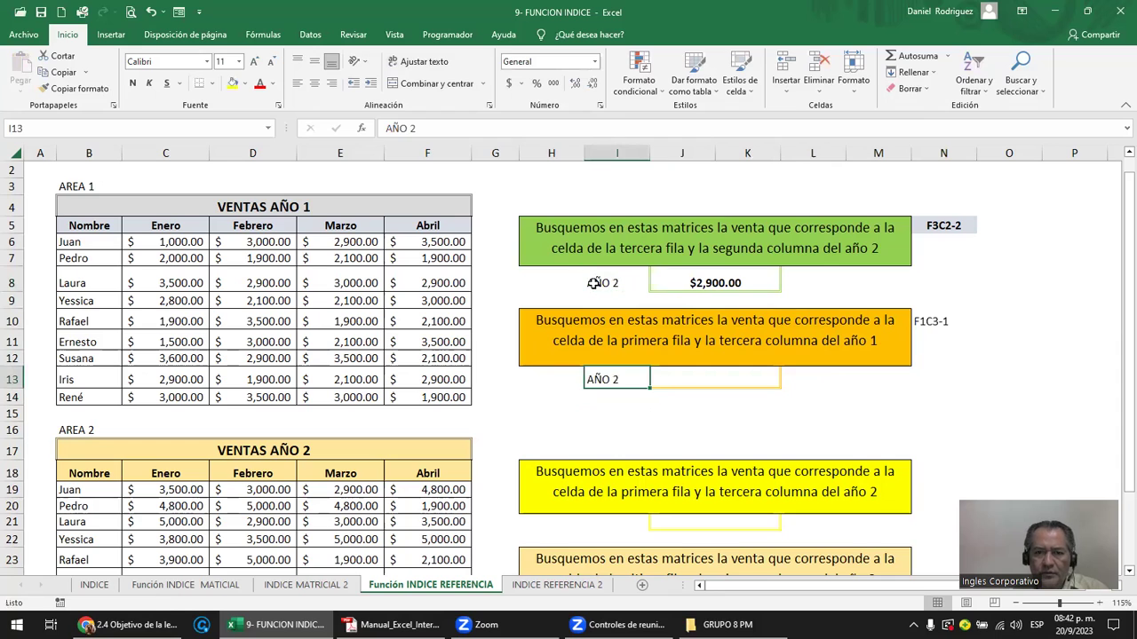
key(F2)
key(BackSpace)
text(1)
key(Return)
click(795, 338)
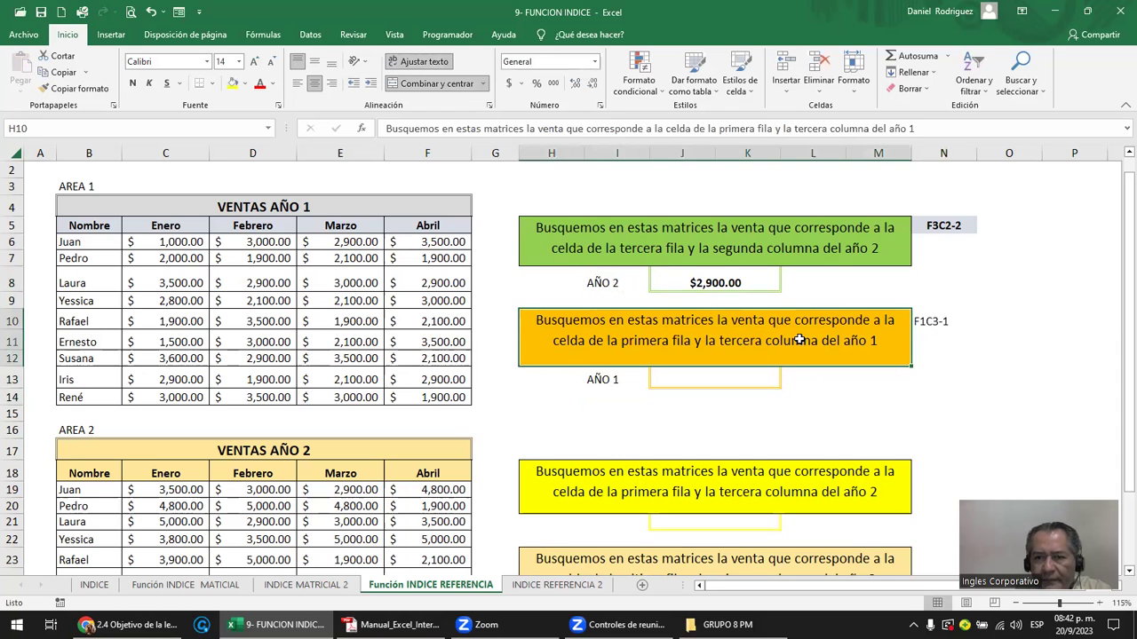
click(944, 324)
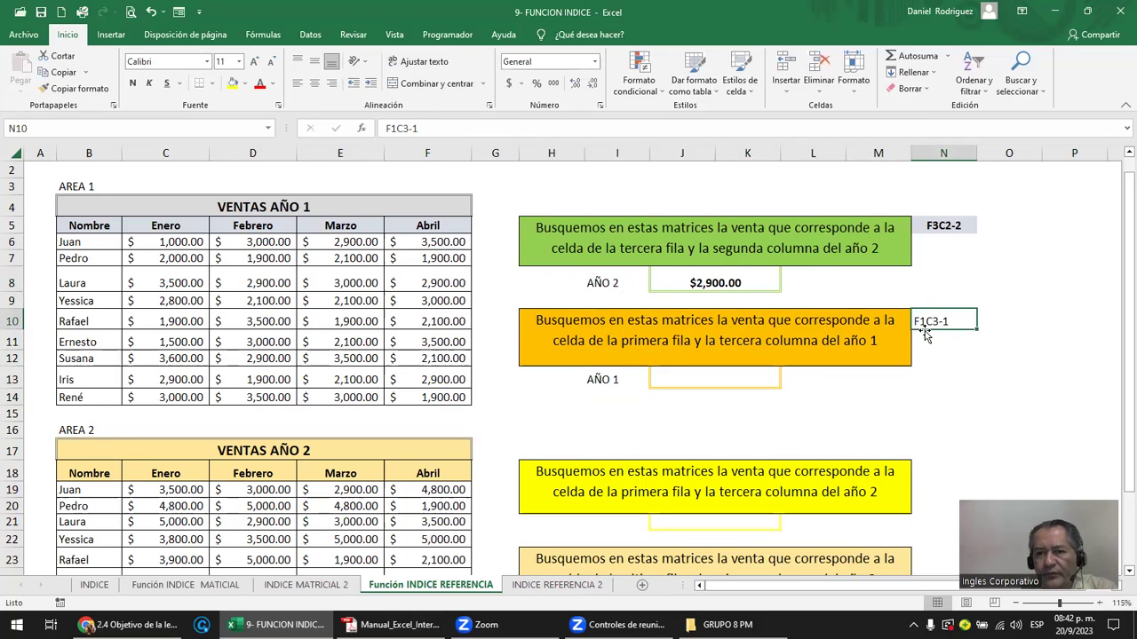
Enter =INDICE((C6:F14;C19:F27);1;3;1) in J13 to return the year-1 sale 2900.
click(722, 374)
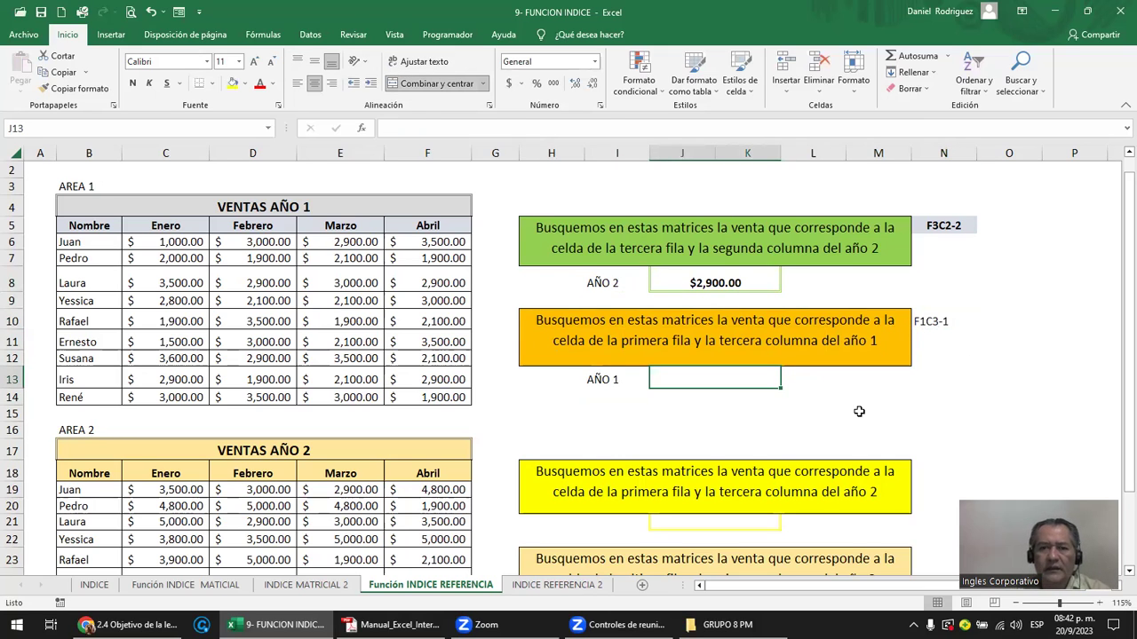
text(=)
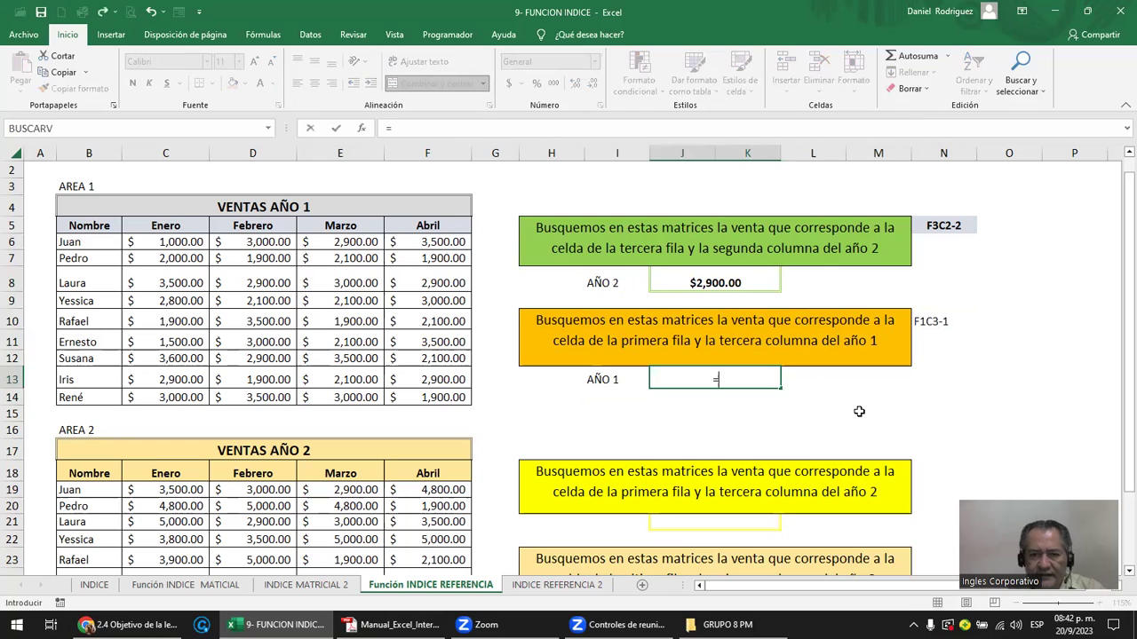
text(IND)
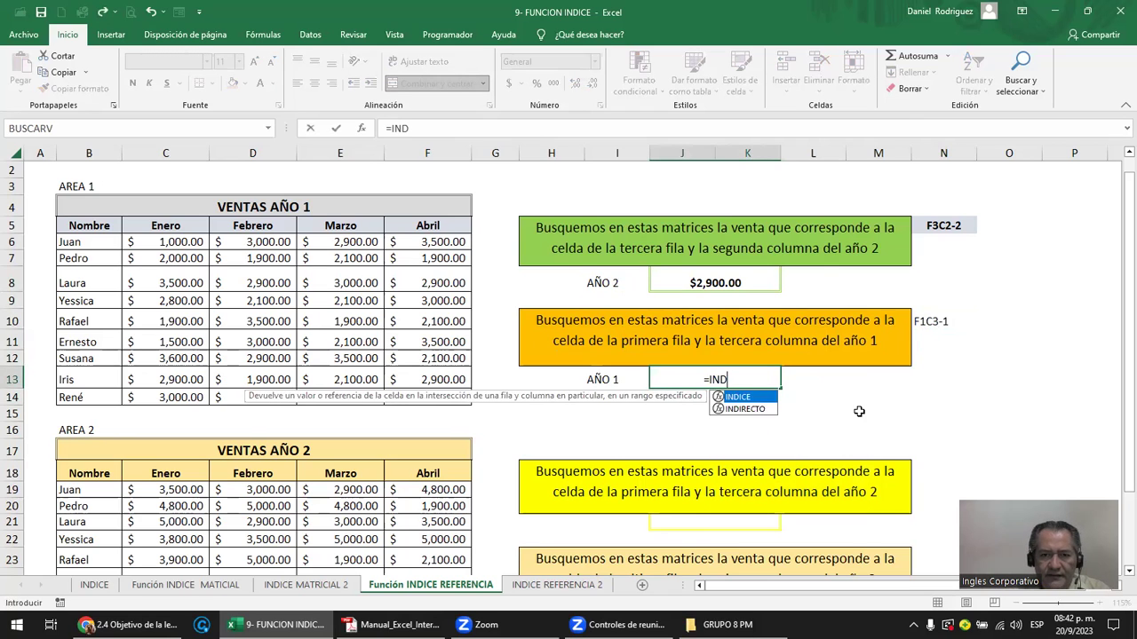
key(Tab)
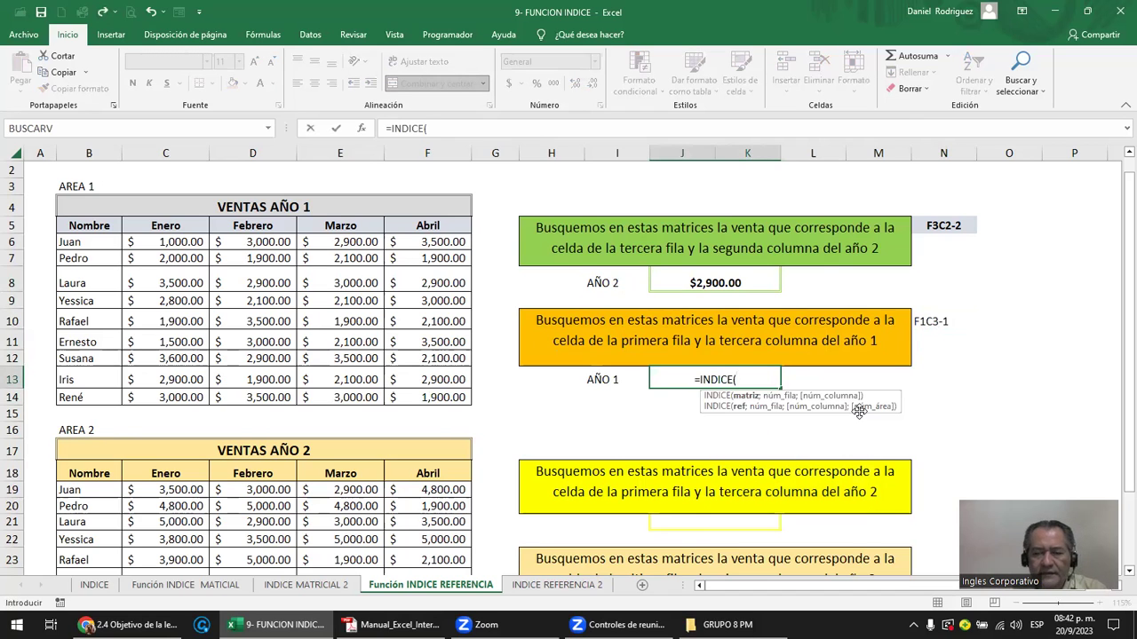
text(()
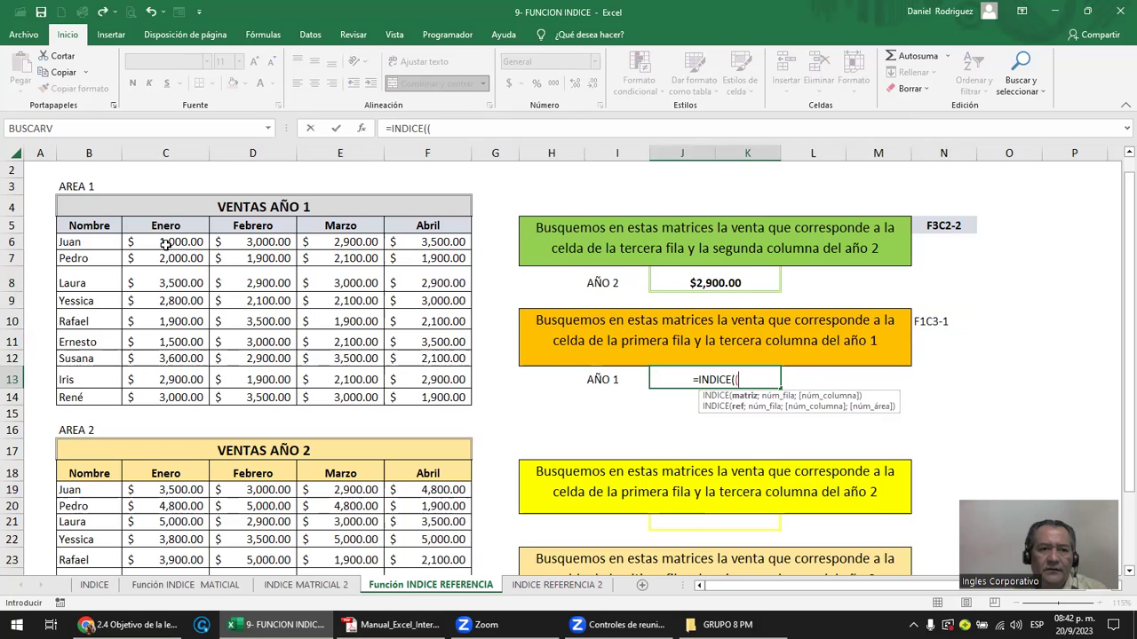
drag(166, 245, 414, 398)
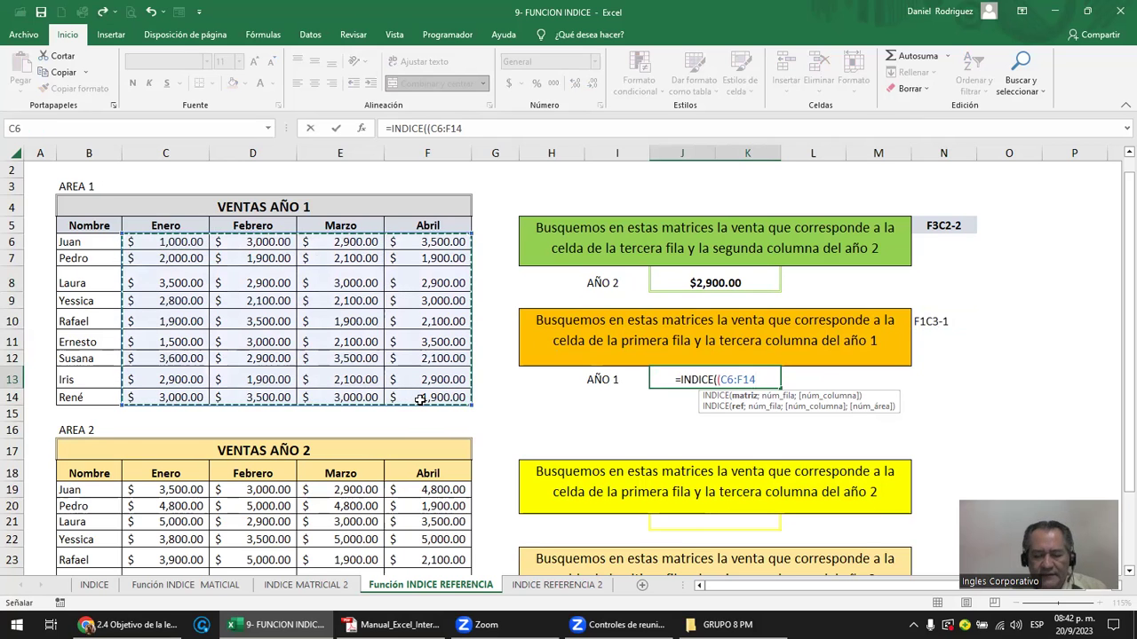
text(;)
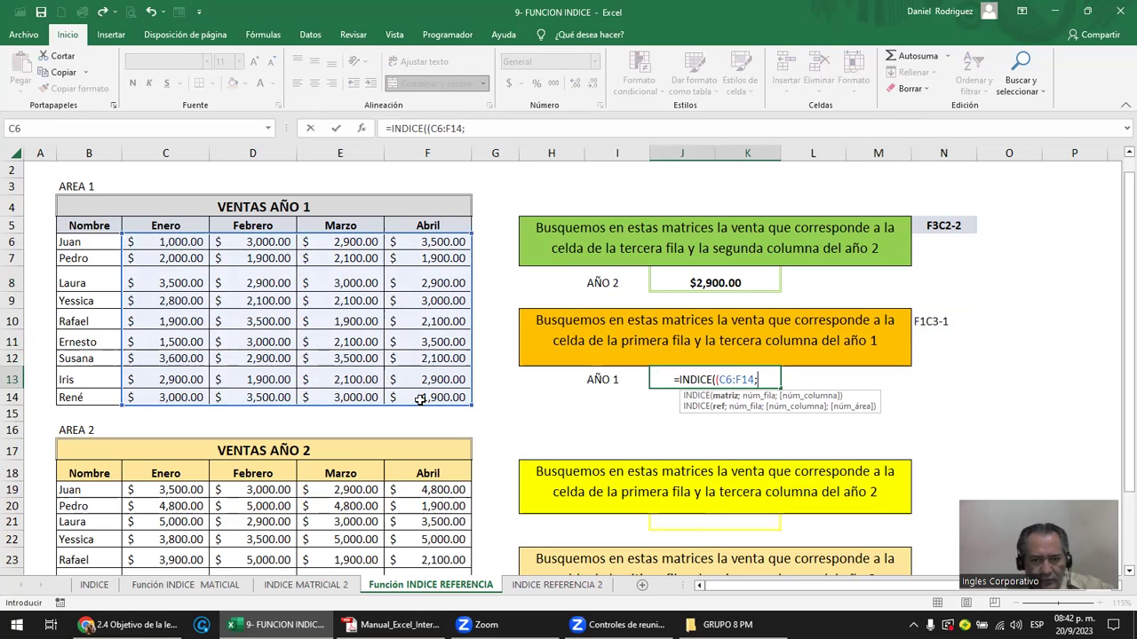
mouse_move(167, 491)
mouse_down()
mouse_move(416, 577)
mouse_move(434, 540)
mouse_up()
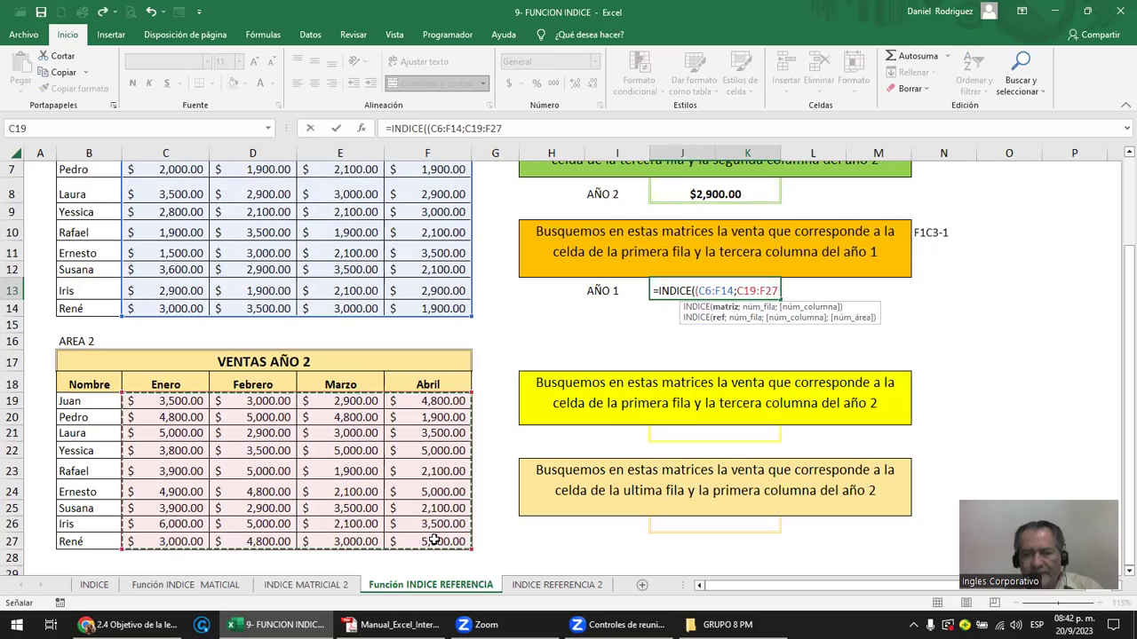
text())
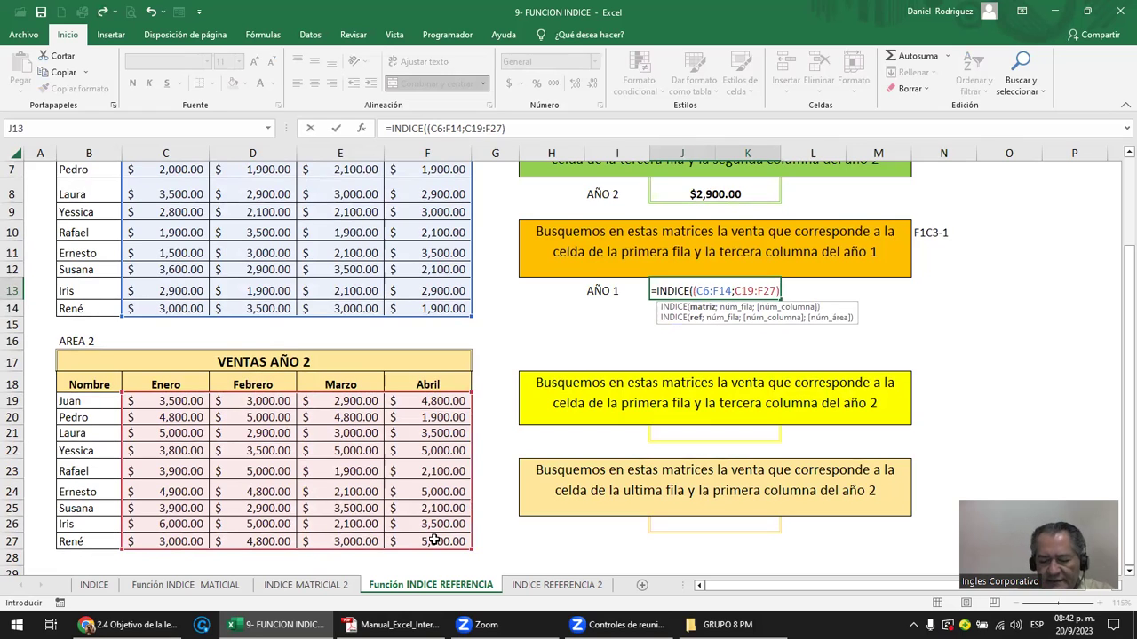
text(;)
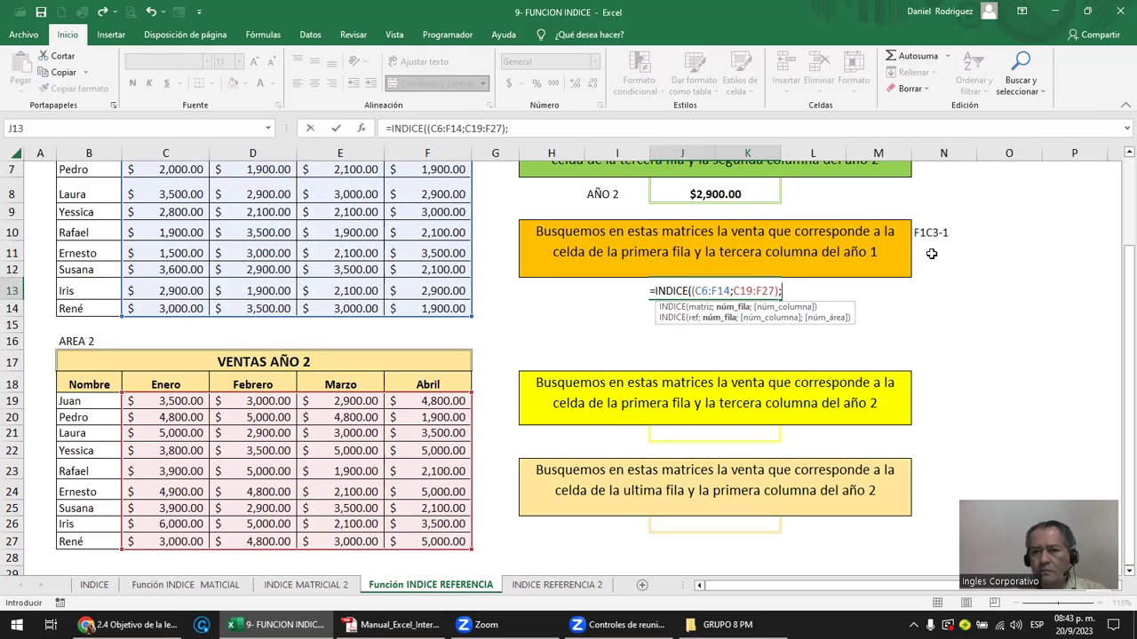
text(1)
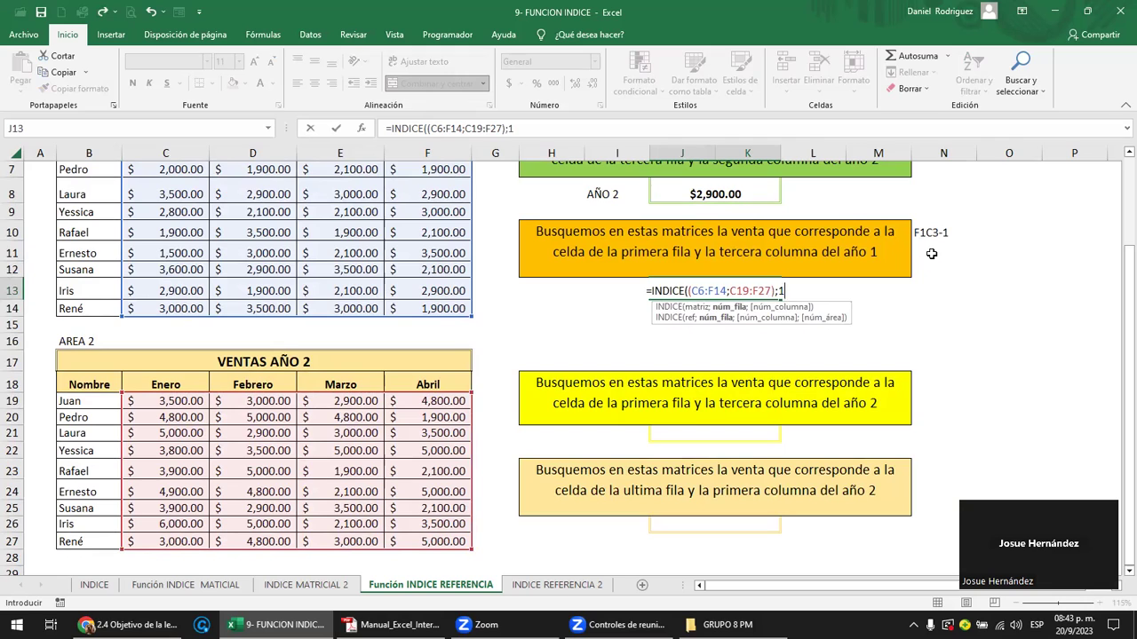
text(;)
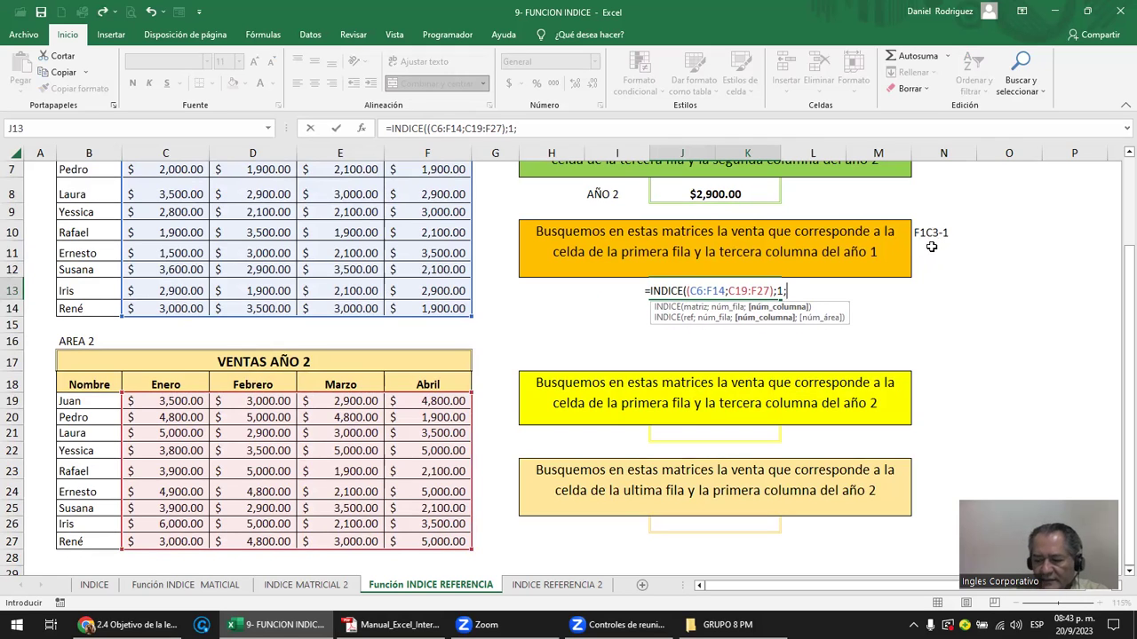
text(3)
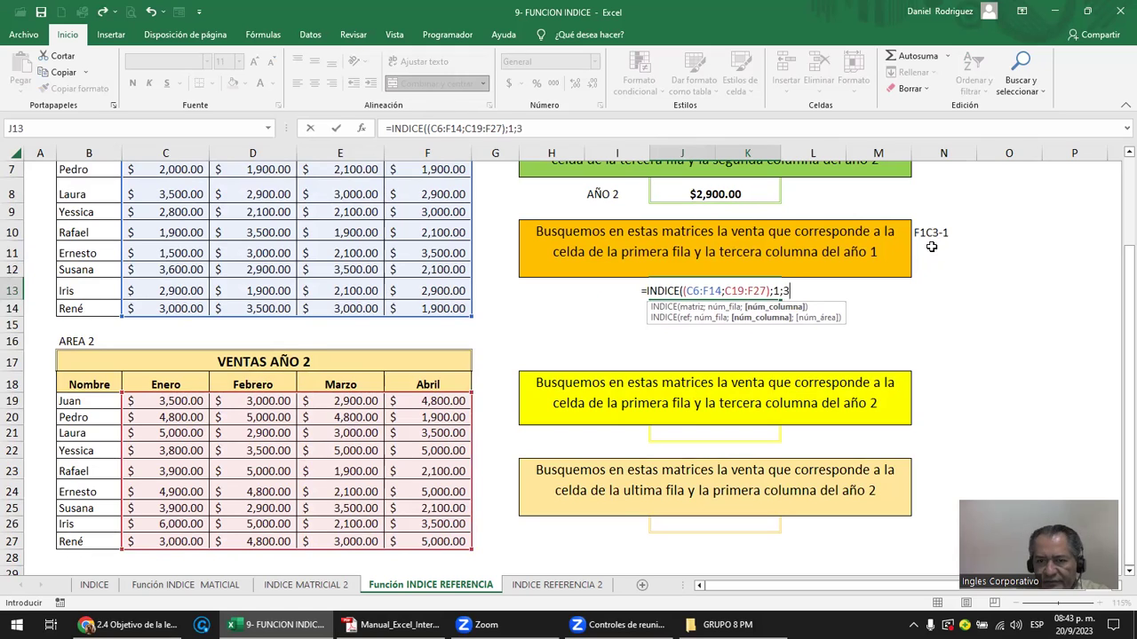
text(;)
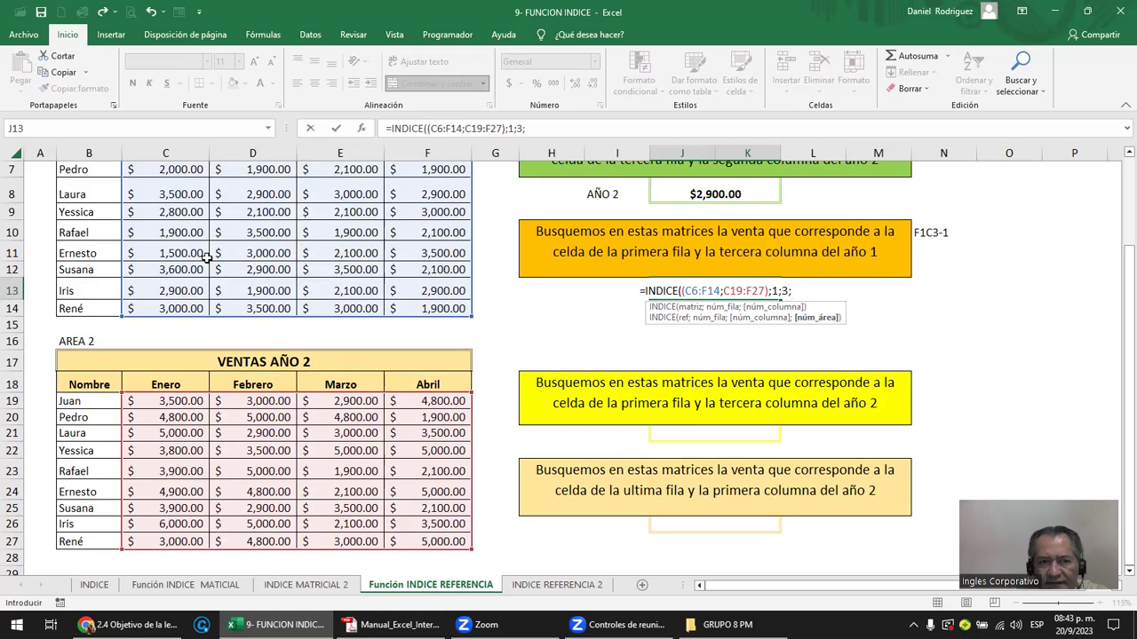
text(1)
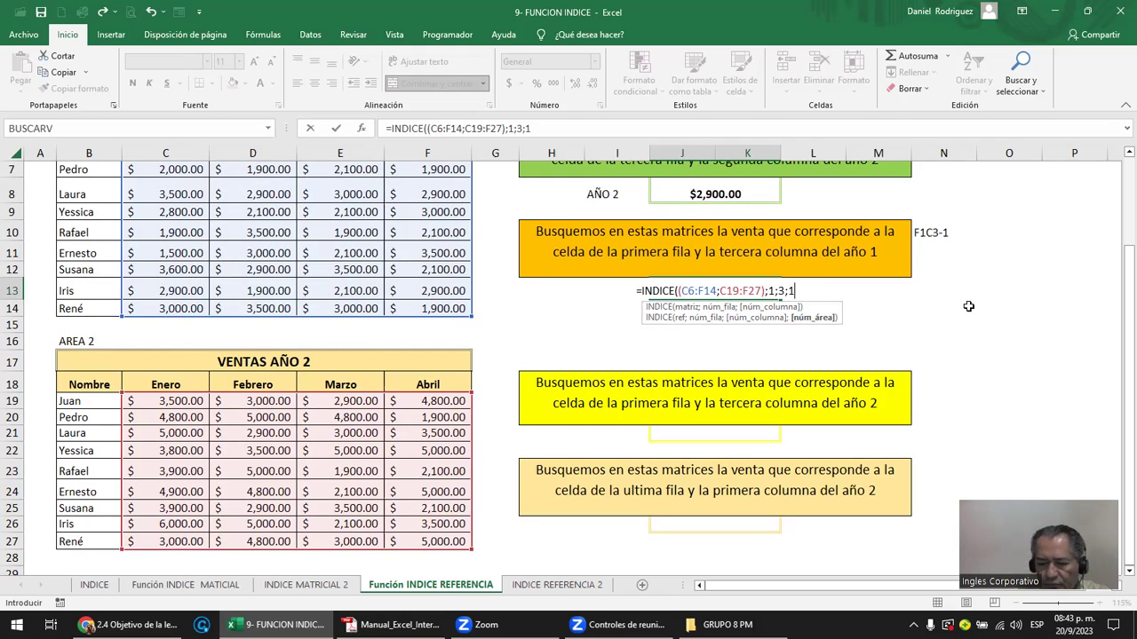
text())
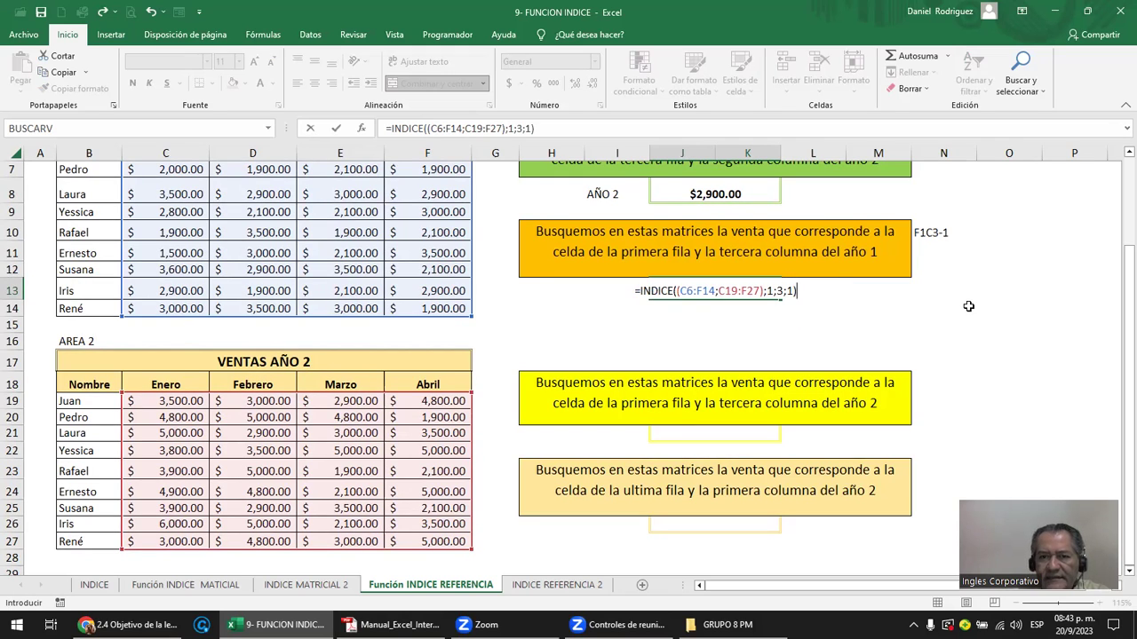
key(ctrl+Return)
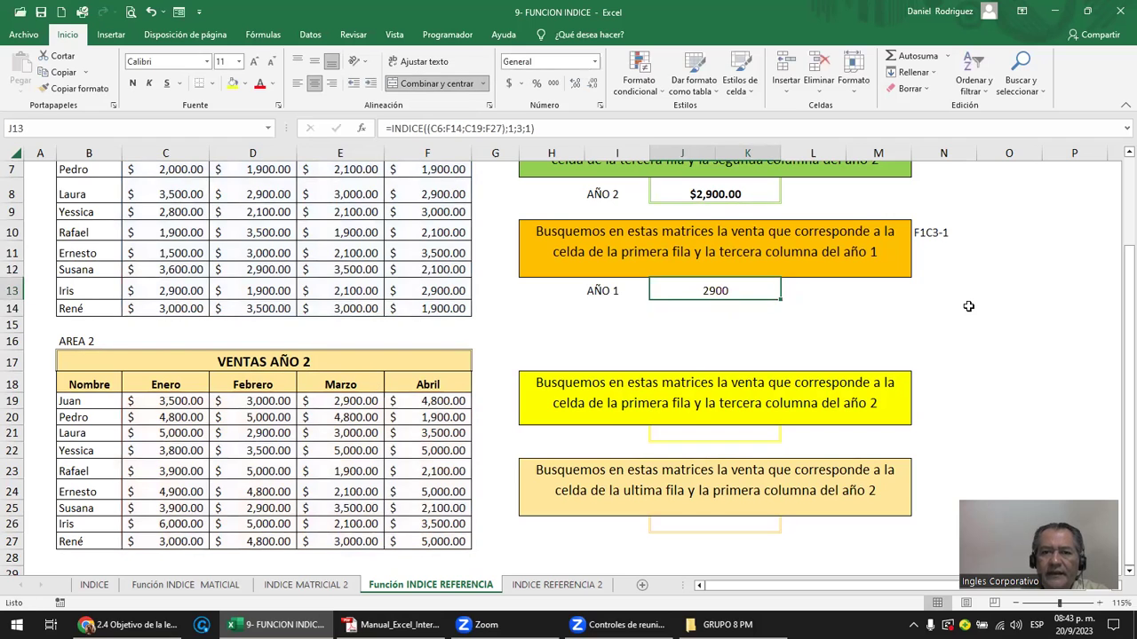
Review the J13 and J8 formulas and locate E6, the year-1 first-row, third-column sale.
scroll(900, 331, up, 1)
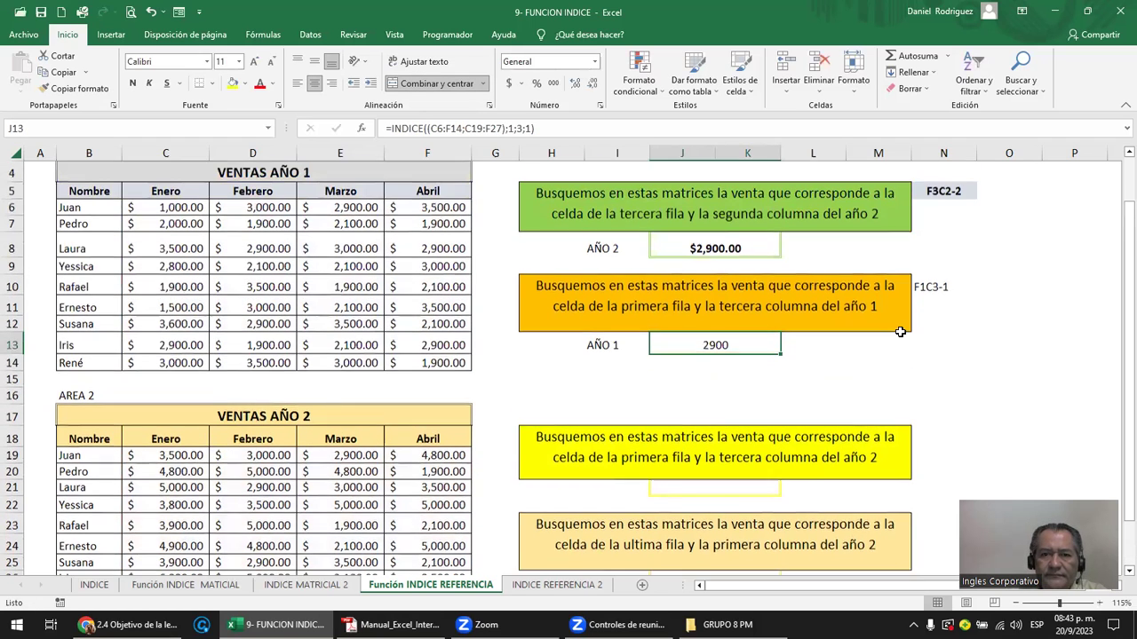
key(F2)
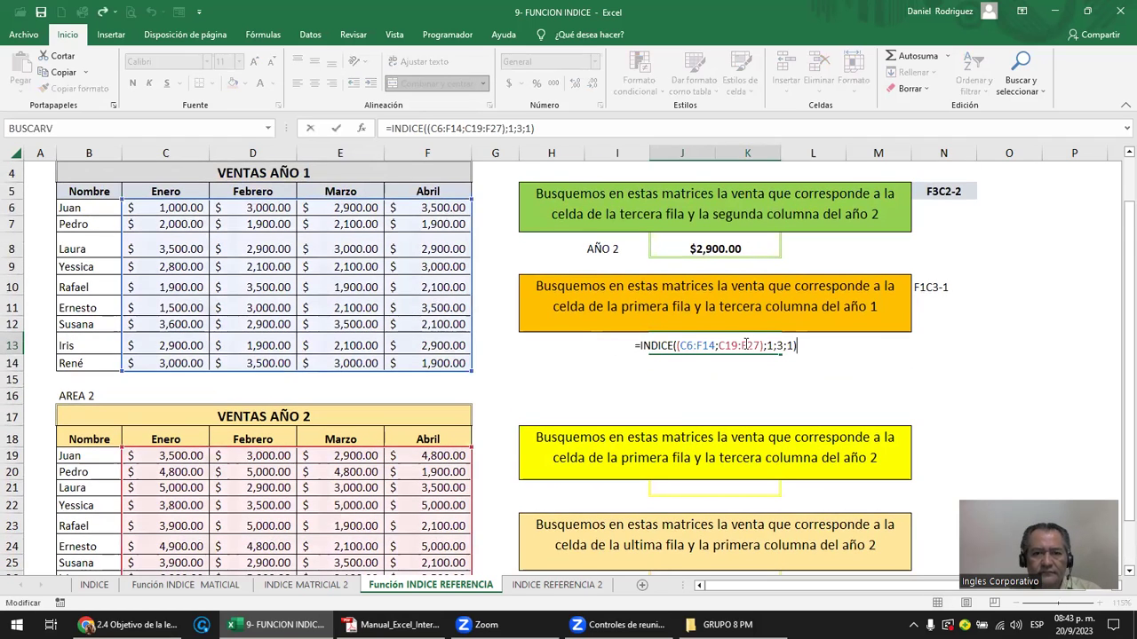
key(Return)
click(715, 249)
key(F2)
key(Return)
click(750, 345)
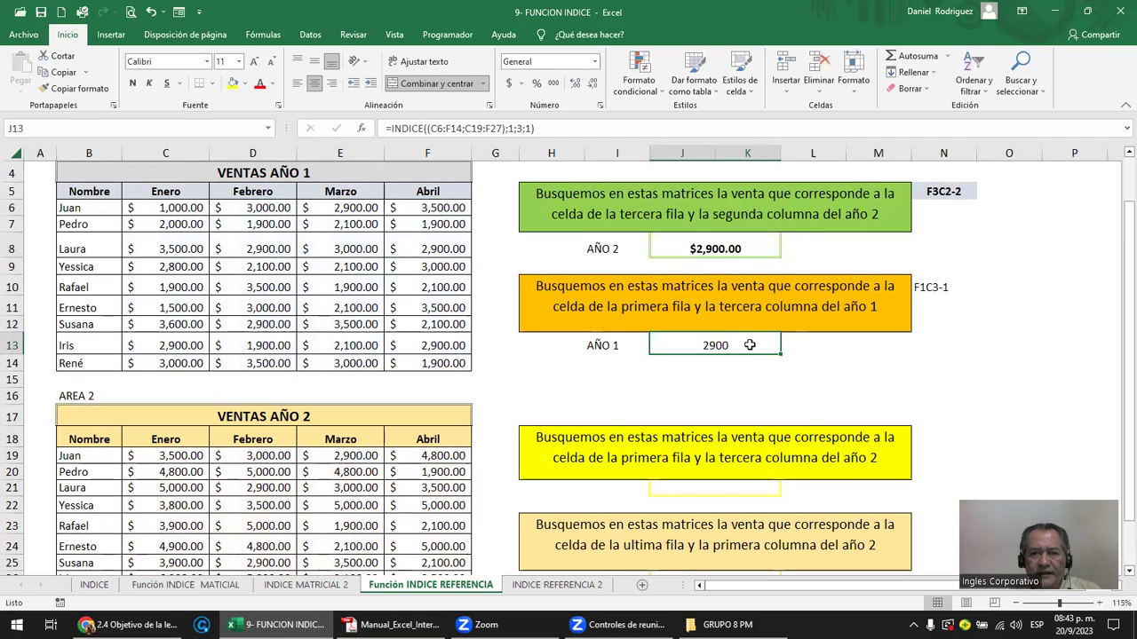
key(F2)
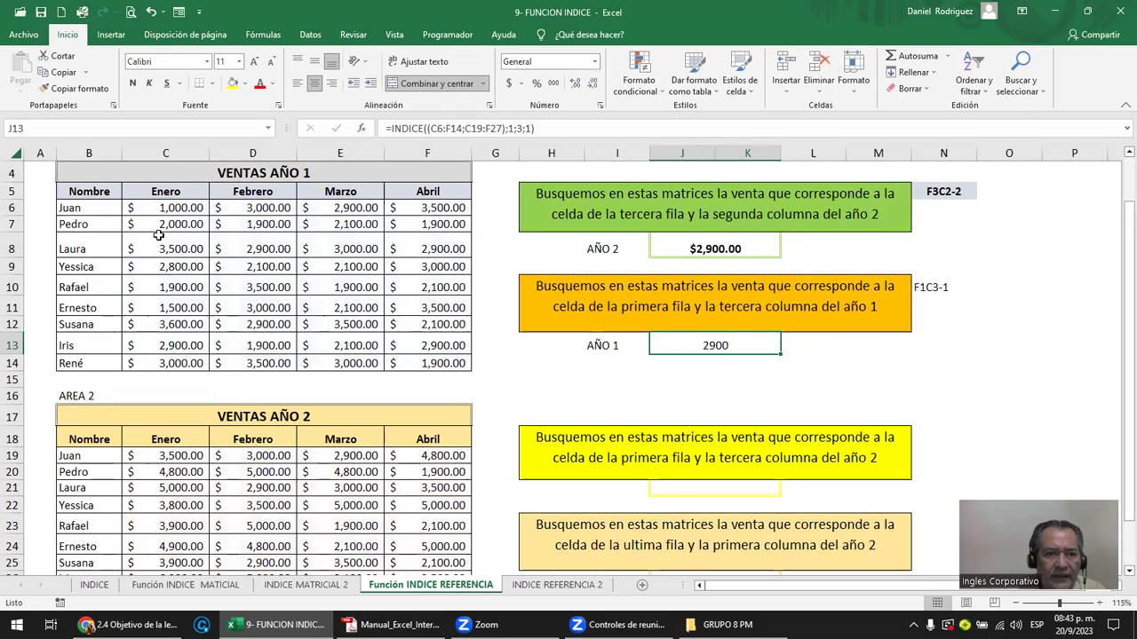
click(167, 207)
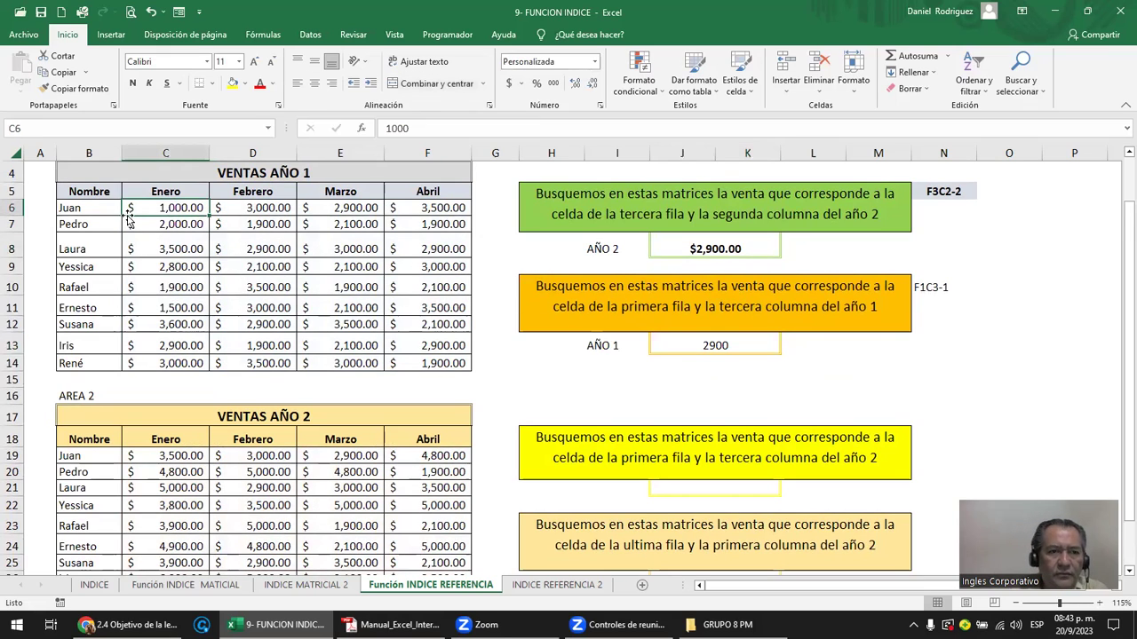
click(364, 208)
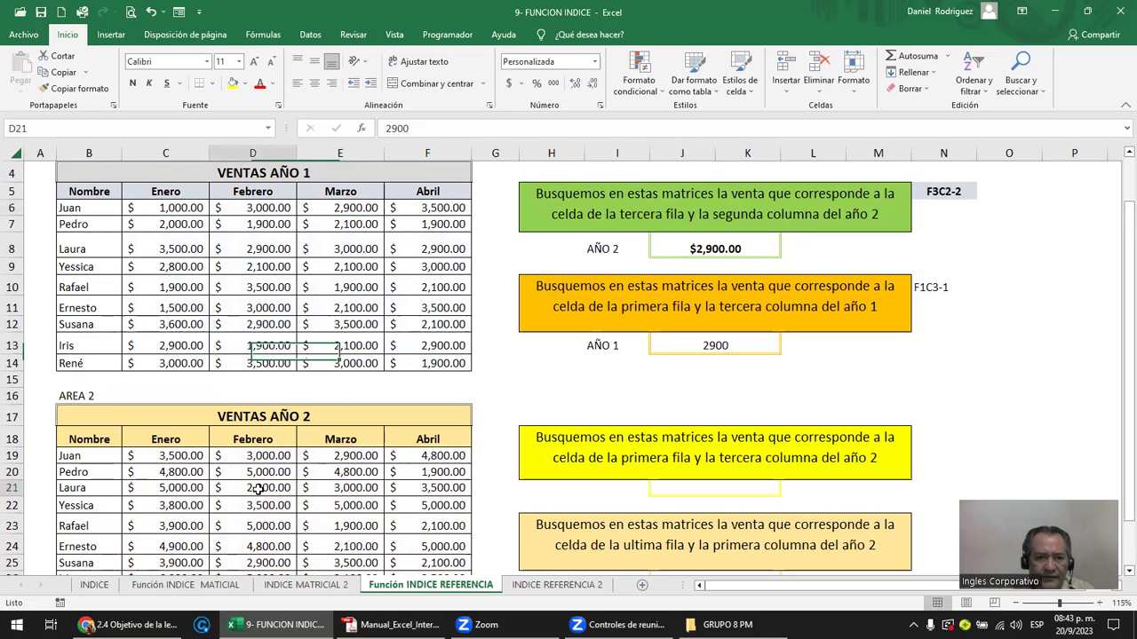
click(712, 254)
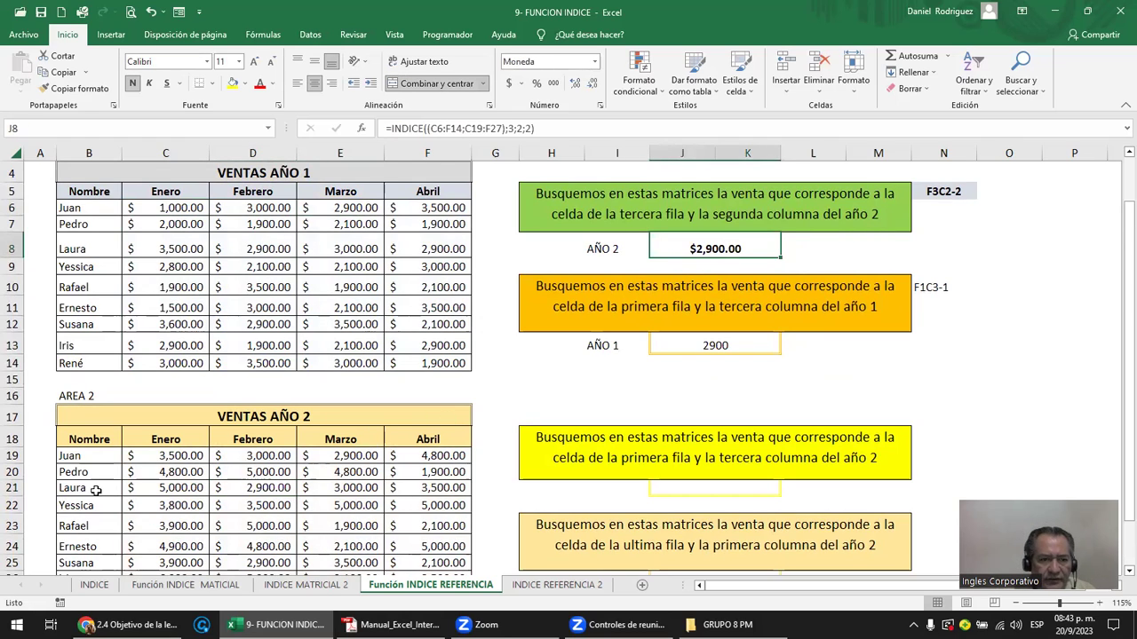
Colour the sales in D21 and E6 red.
click(266, 492)
click(260, 87)
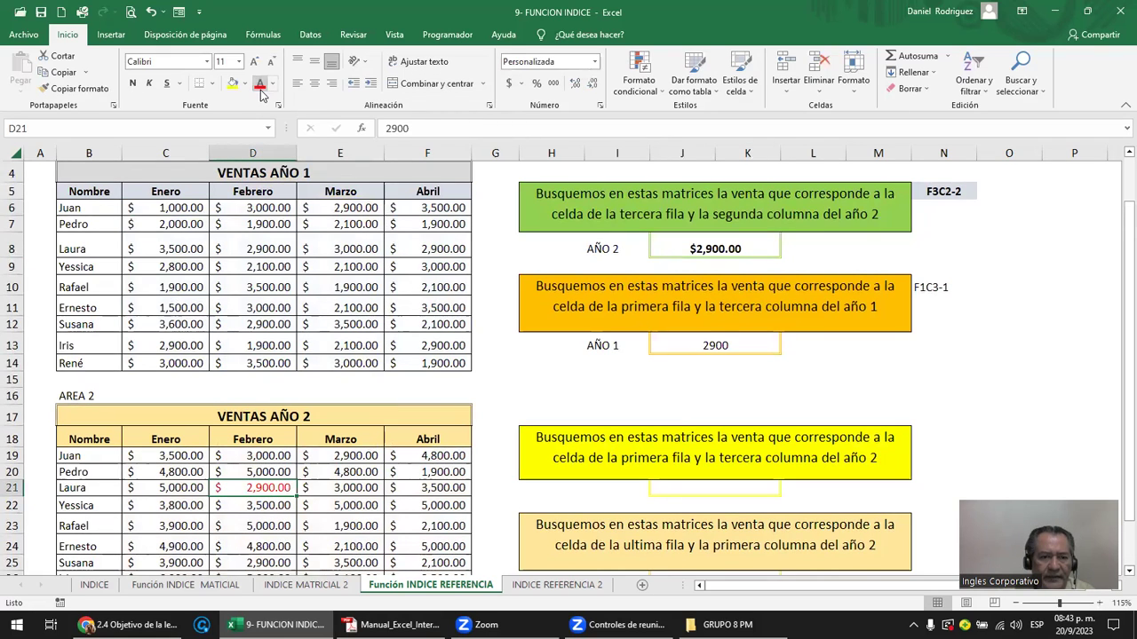
click(354, 208)
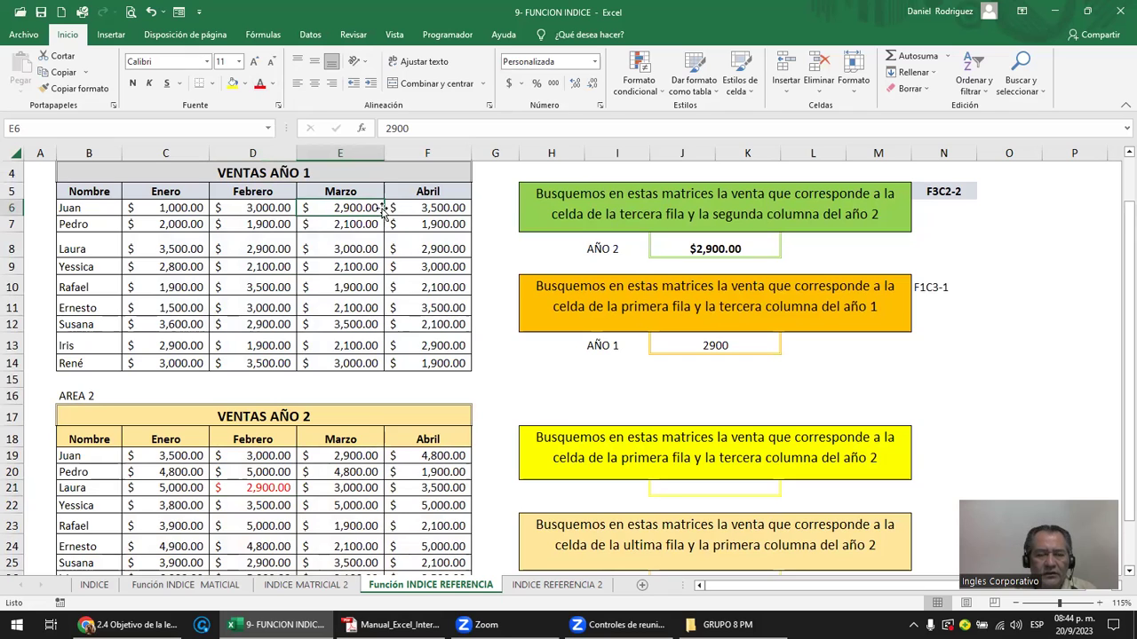
click(260, 87)
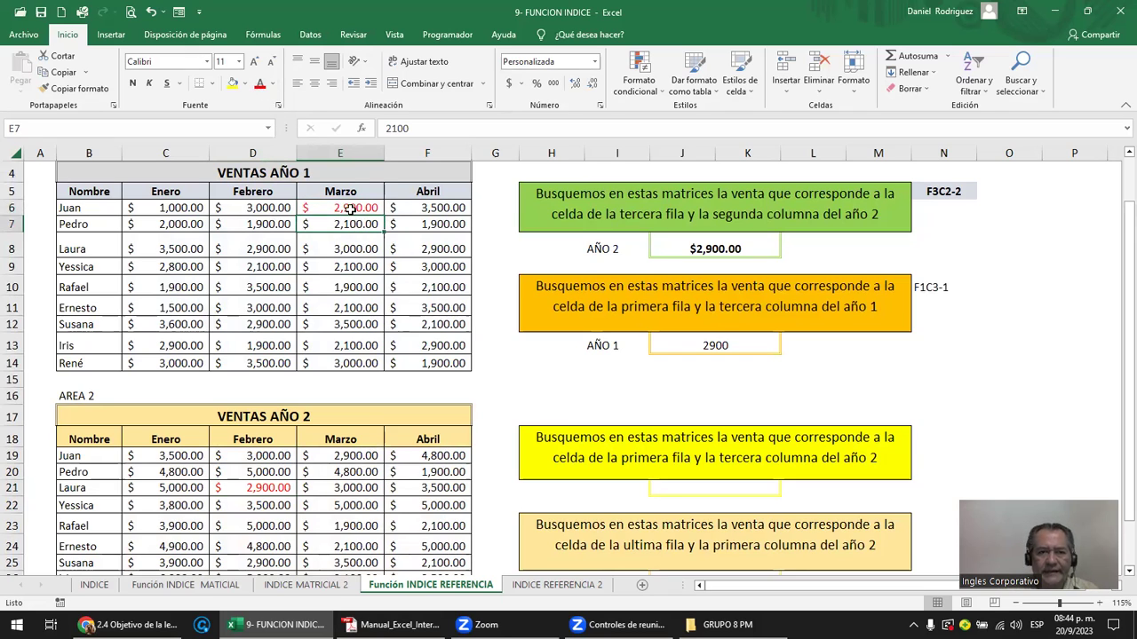
Change the E6 sale to 4000 so J13 returns 4000.
click(679, 248)
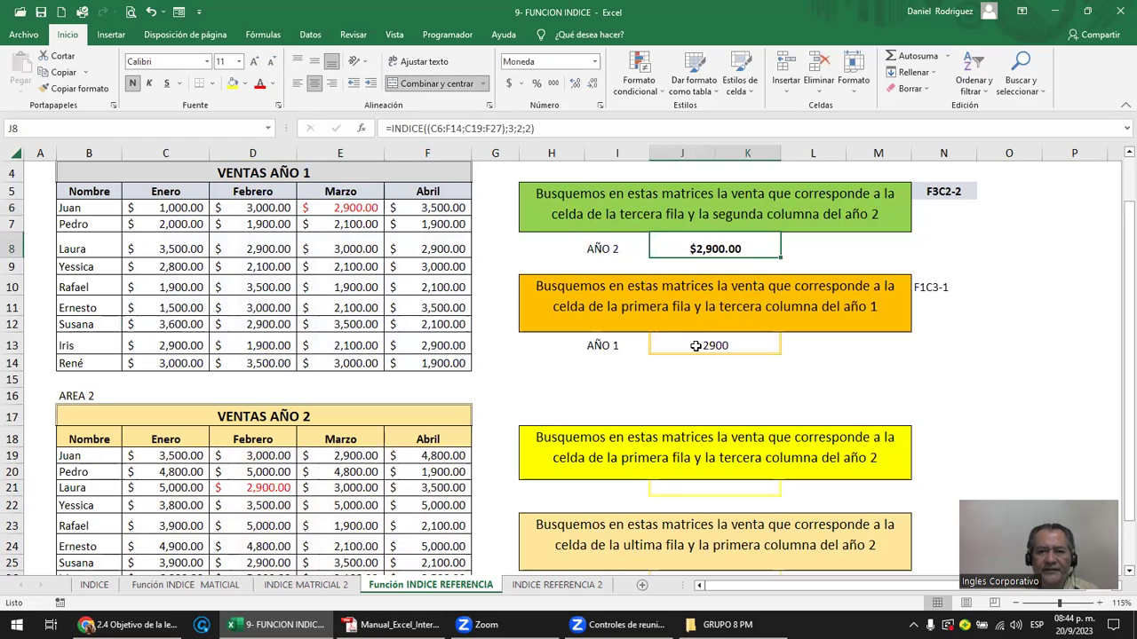
click(695, 344)
click(358, 209)
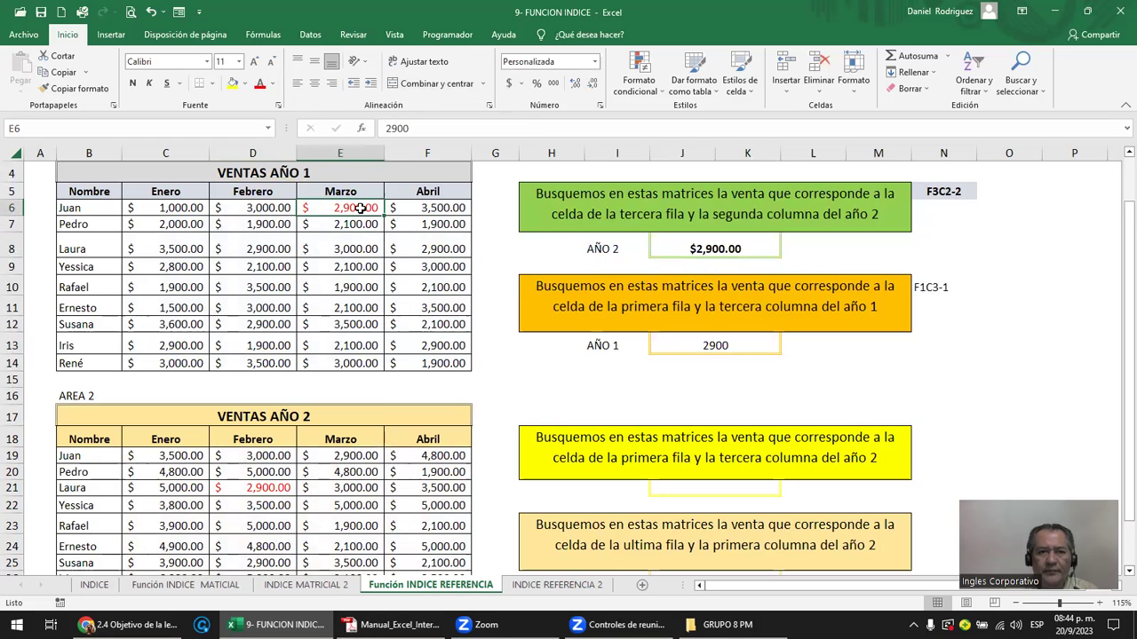
text(4000)
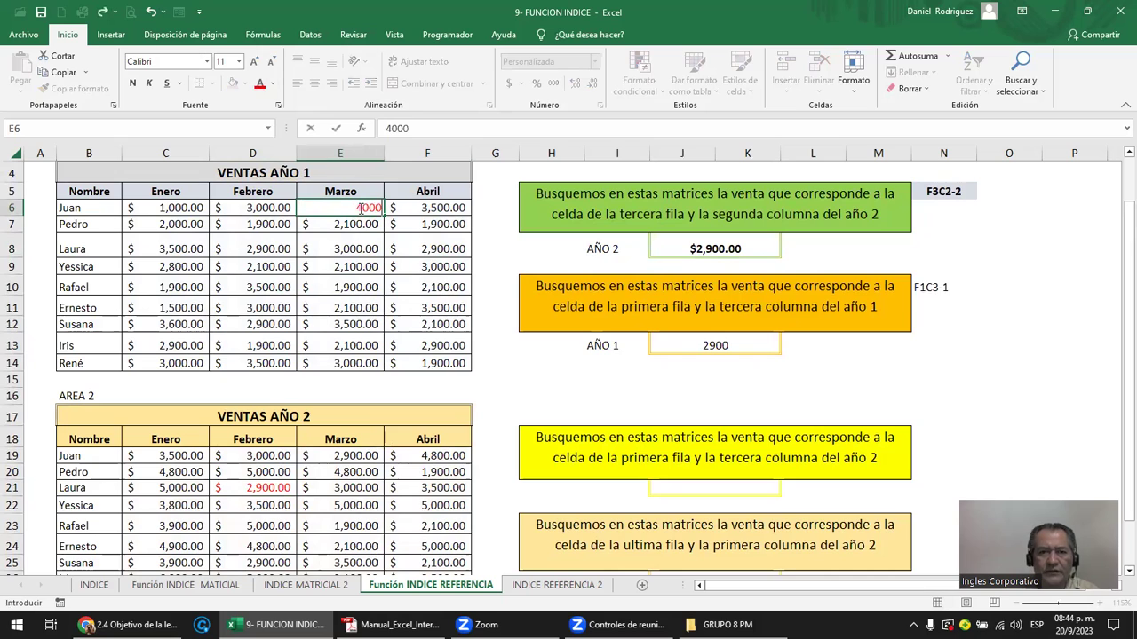
key(Return)
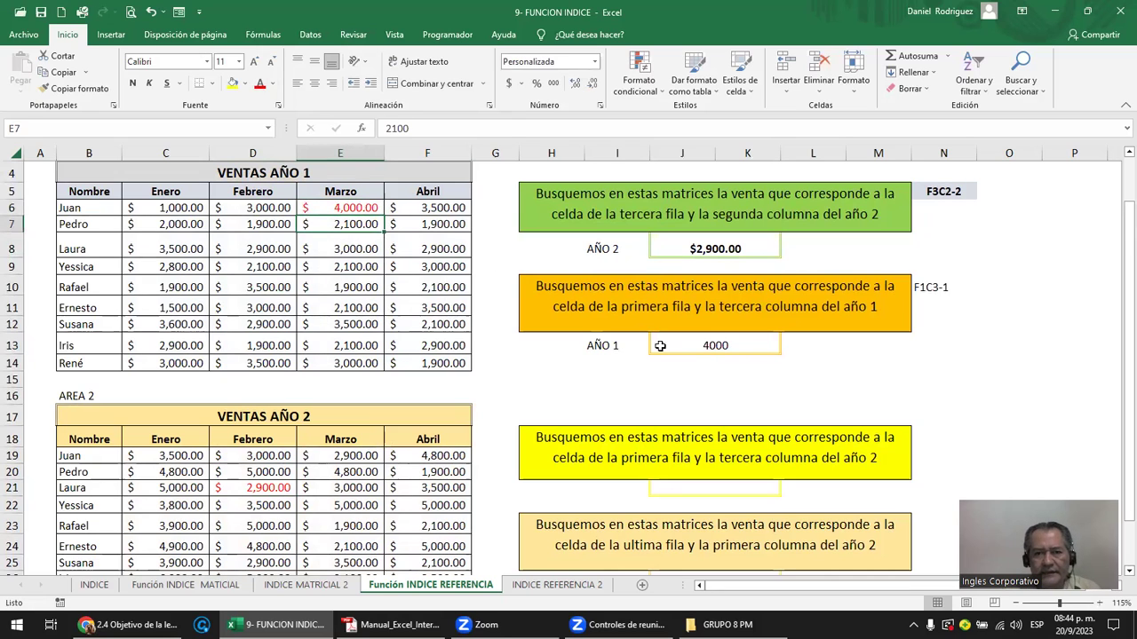
click(715, 345)
Format J13 as Moneda currency so it shows $4,000.00.
click(743, 250)
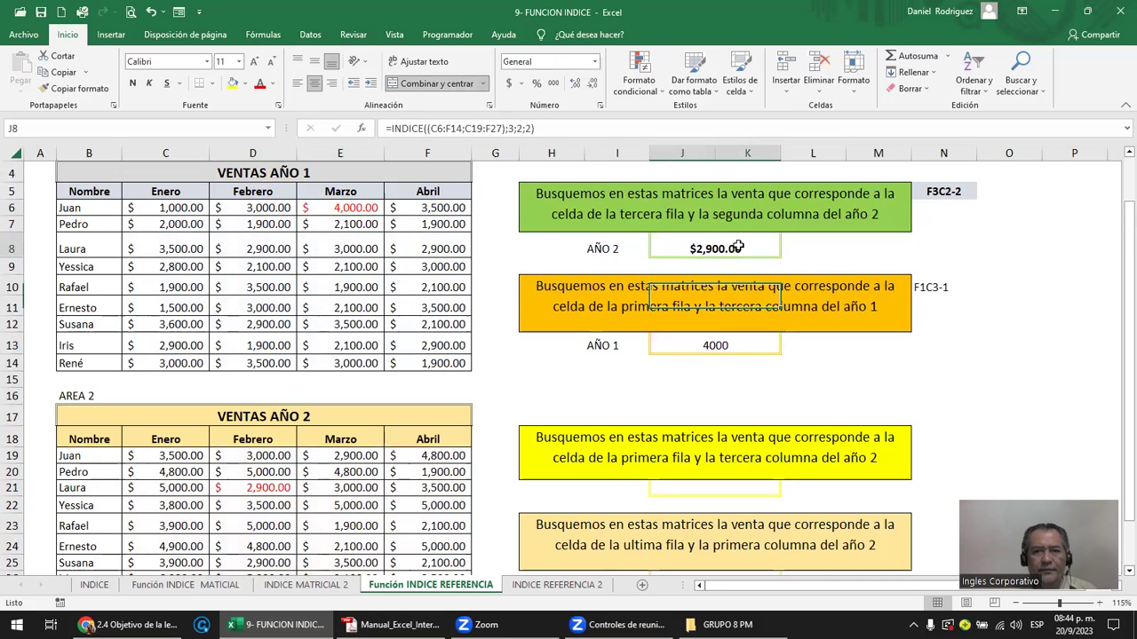
click(718, 349)
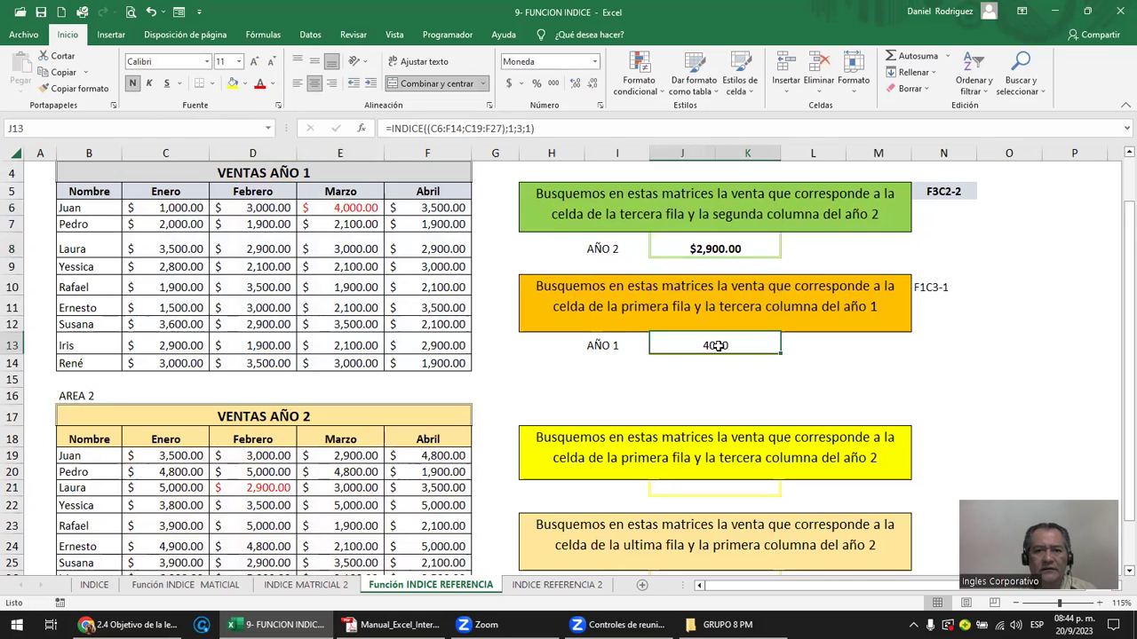
click(594, 61)
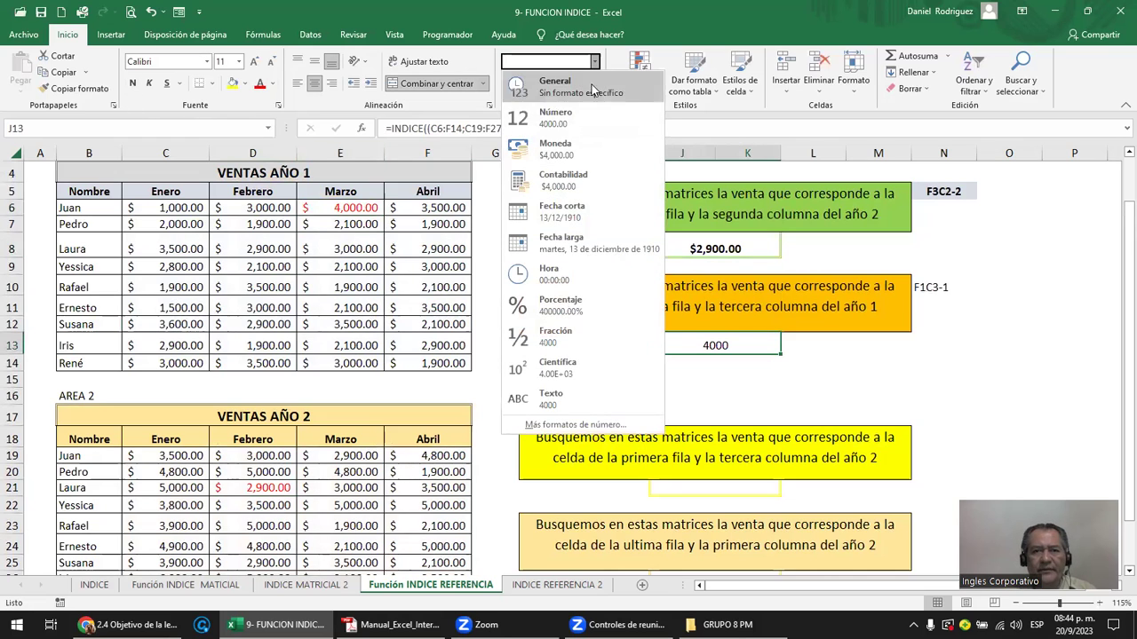
click(575, 156)
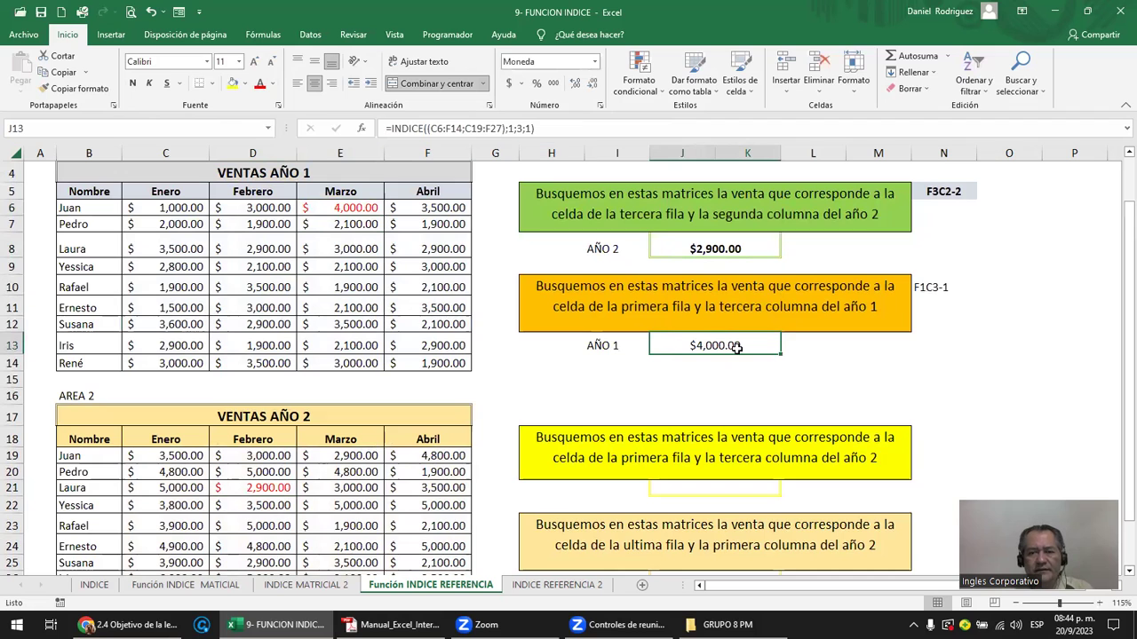
click(698, 381)
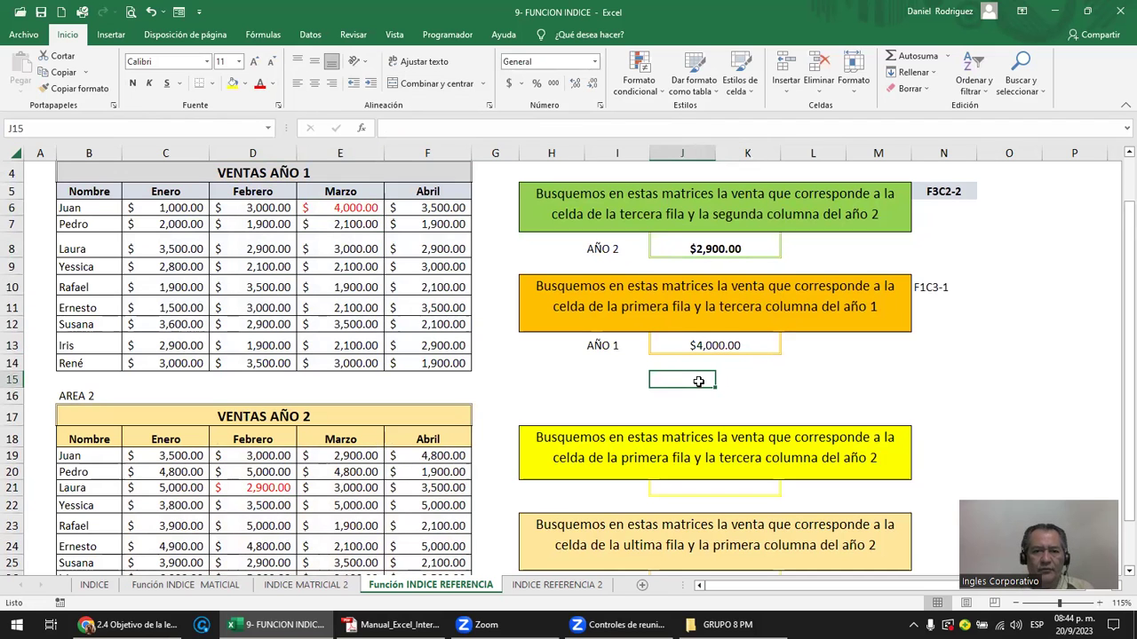
Enter the note F1C3 -2 in N18 beside the yellow year-2 question.
click(660, 445)
scroll(660, 445, down, 1)
scroll(660, 445, down, 1)
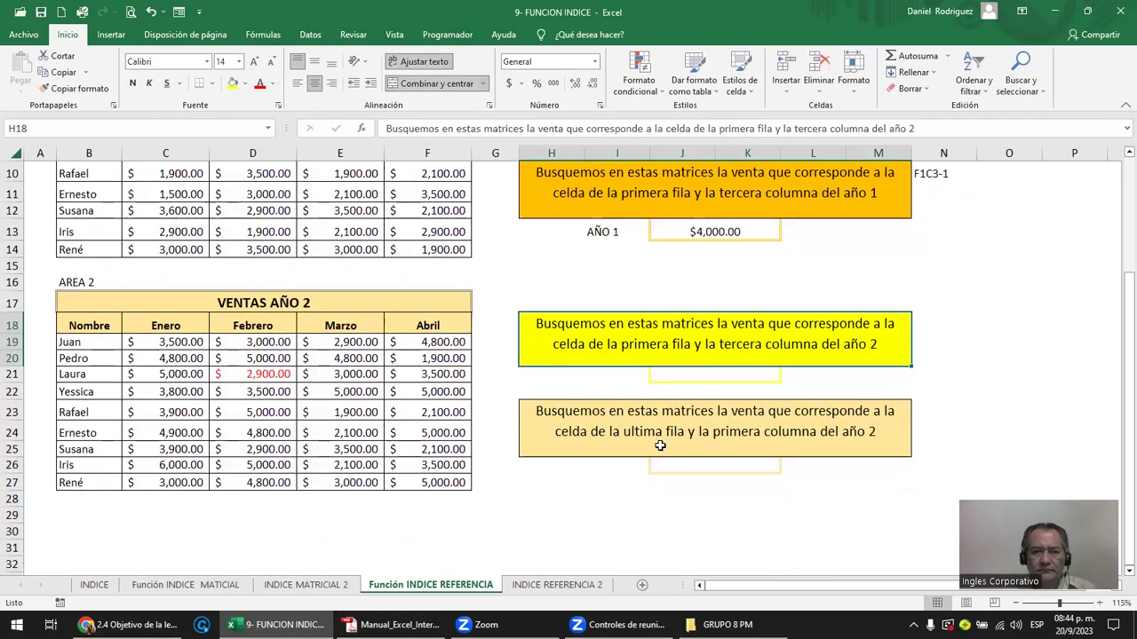
click(937, 326)
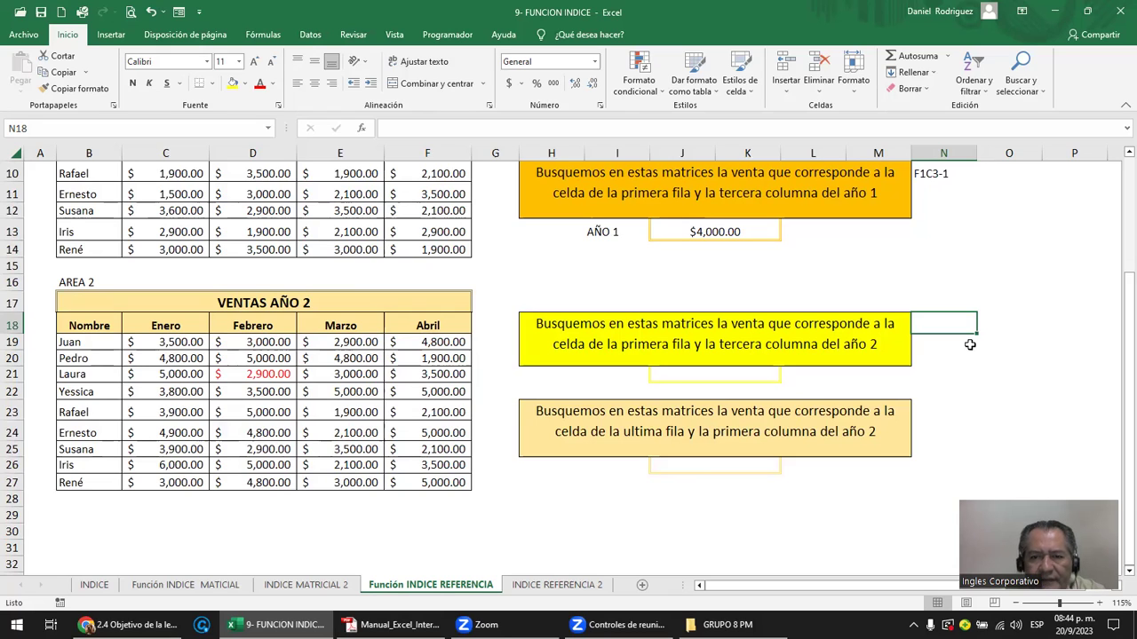
text(F1)
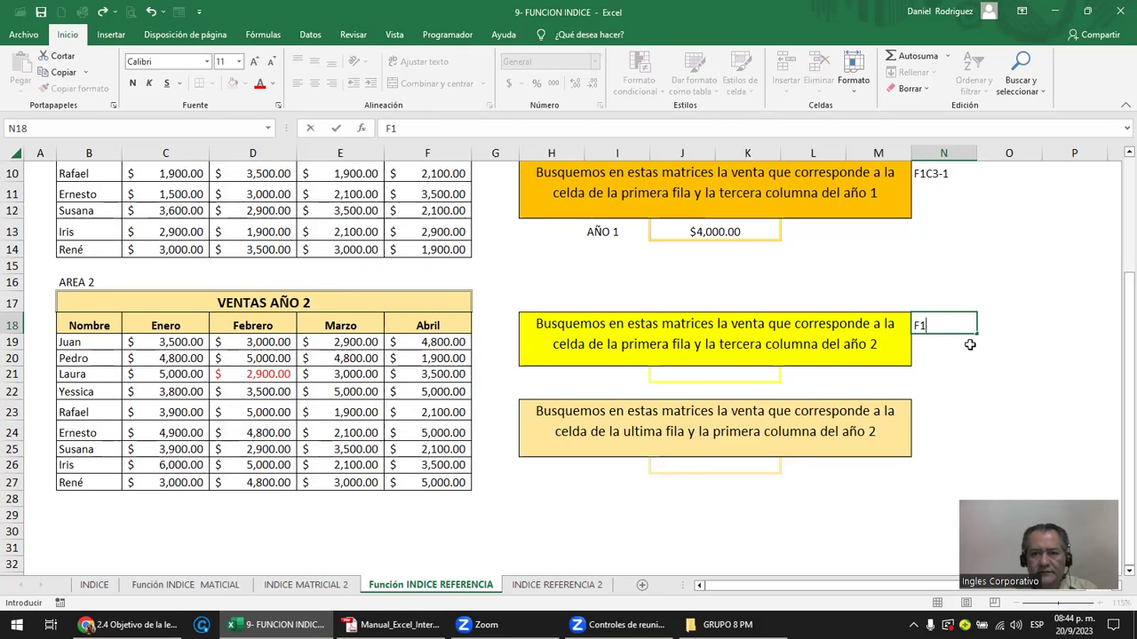
key(Left)
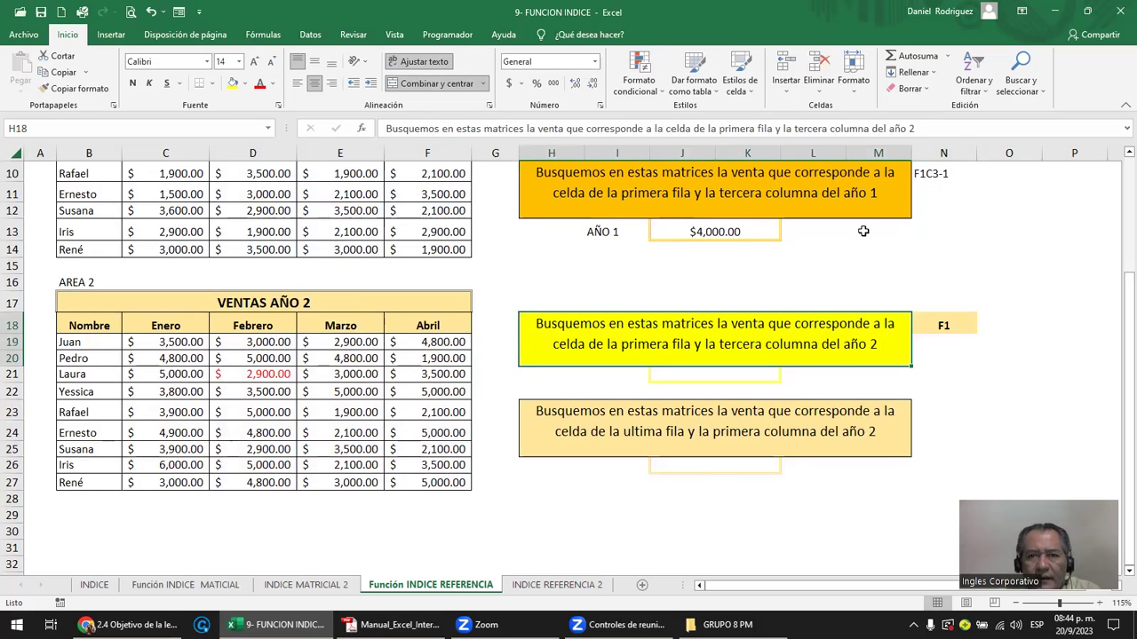
click(947, 327)
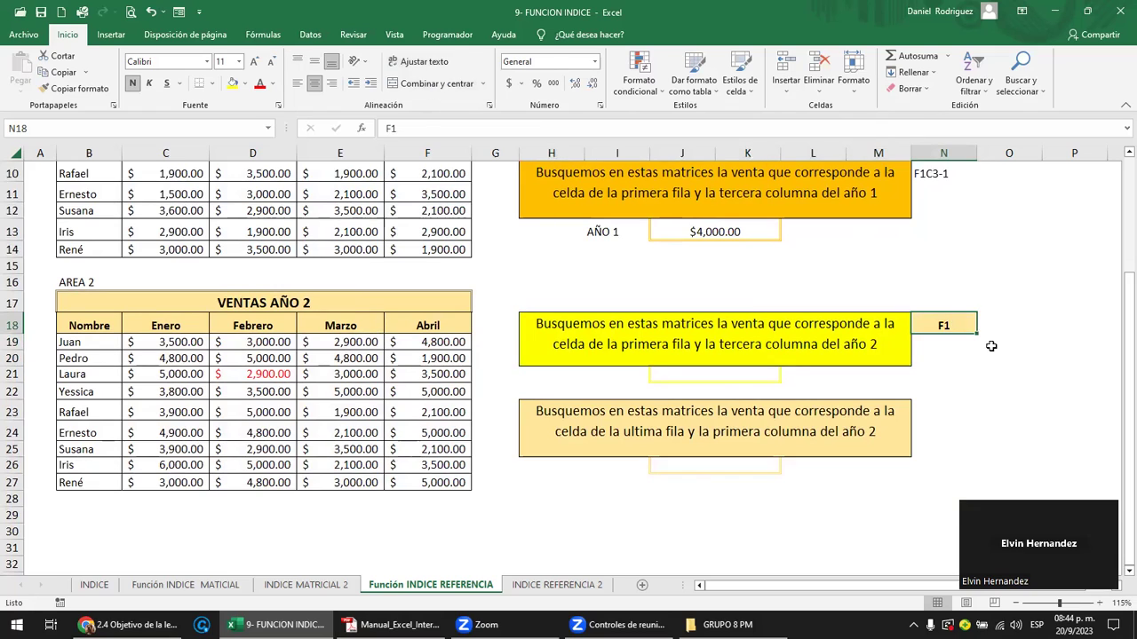
key(F2)
text(C)
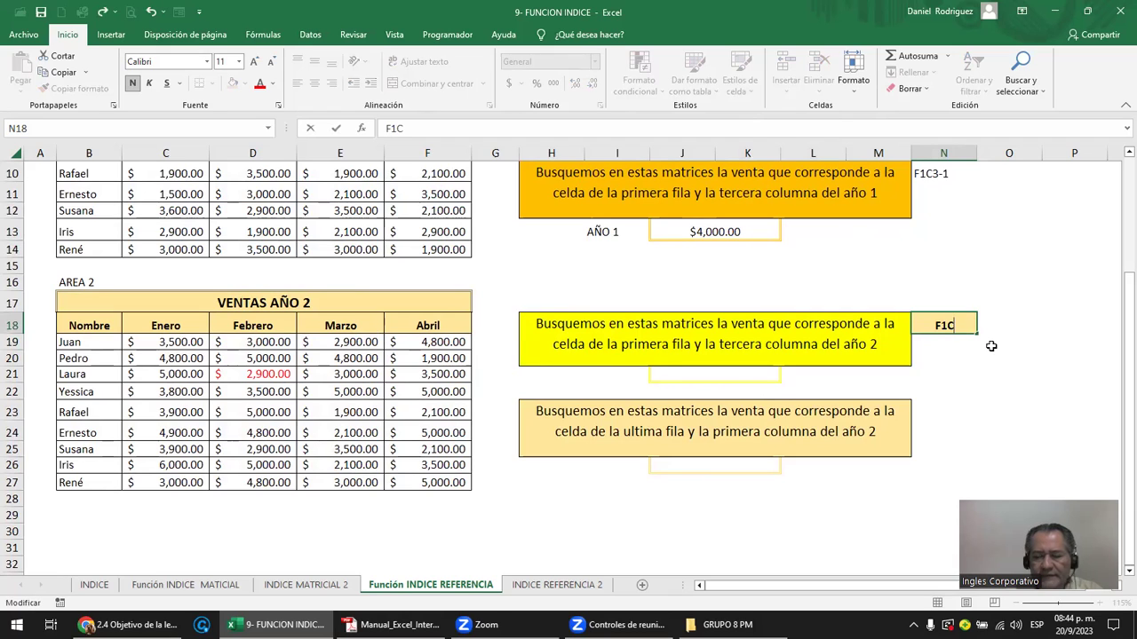
text(3 -)
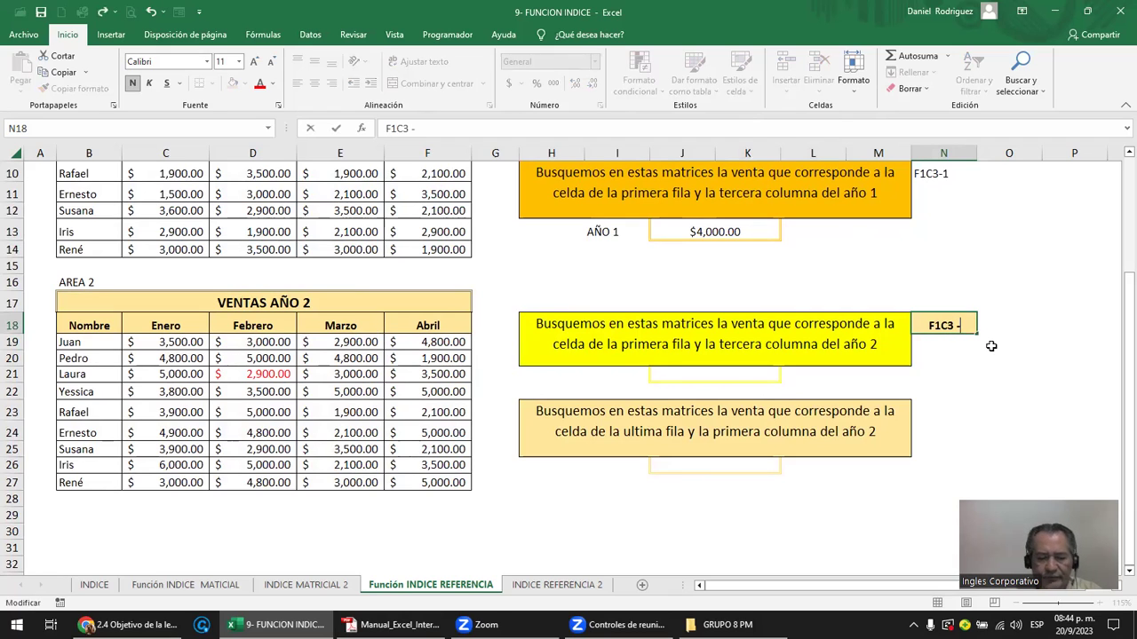
text(2)
key(Return)
Copy N10's plain formatting onto N18 with Format Painter.
click(937, 174)
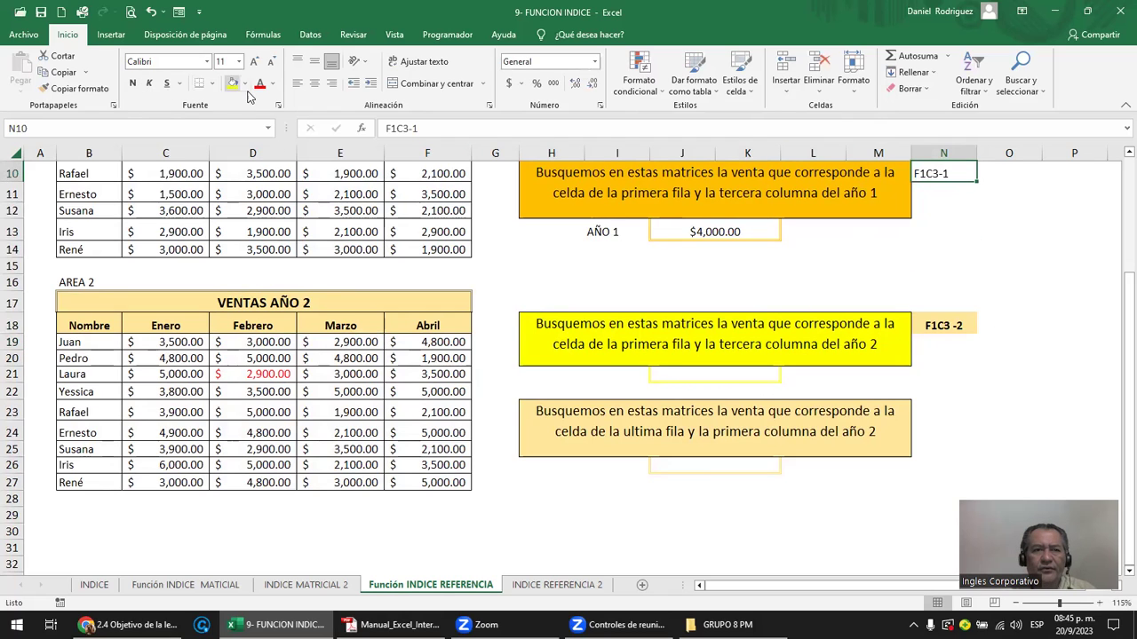
click(76, 89)
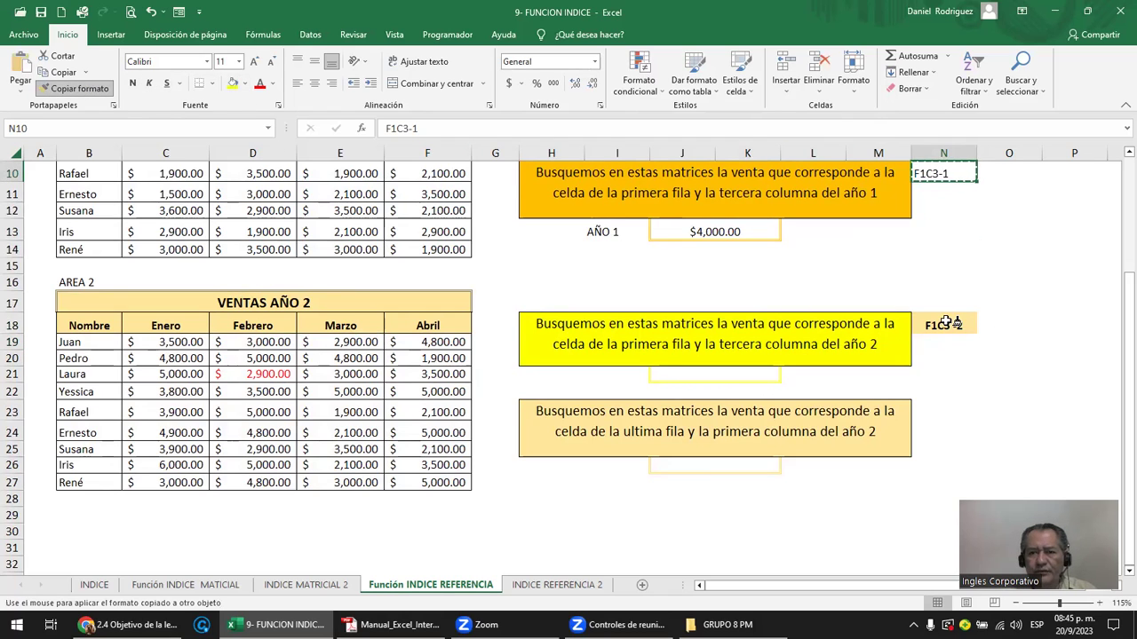
click(944, 325)
Count the year-2 rows B19:B27 and enter the note F9C1-2 in N23.
click(752, 429)
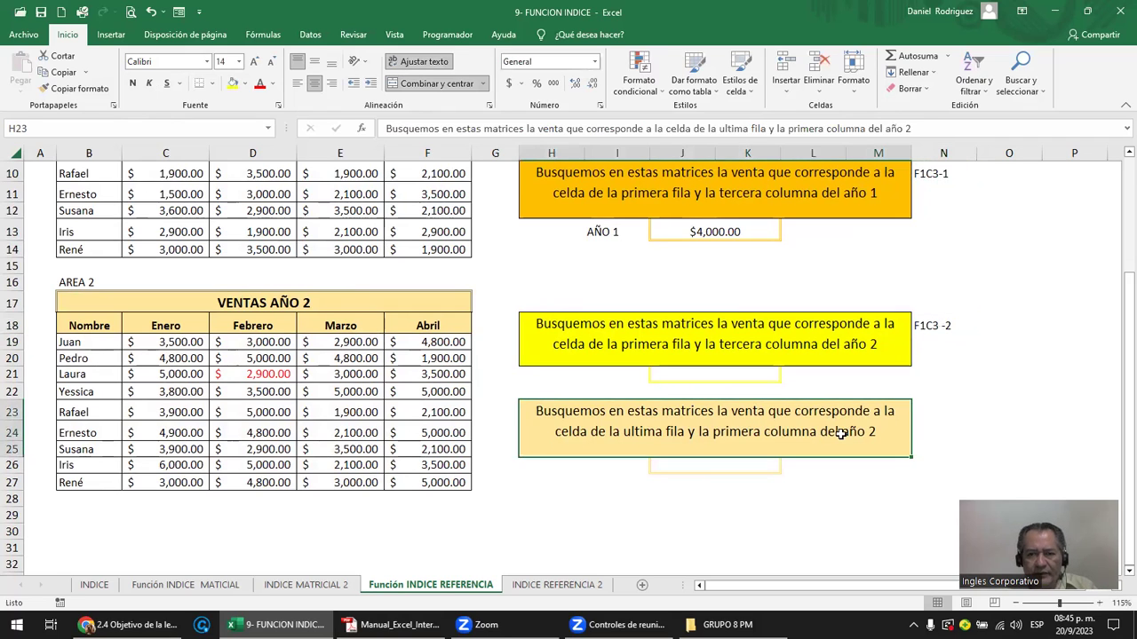
click(946, 414)
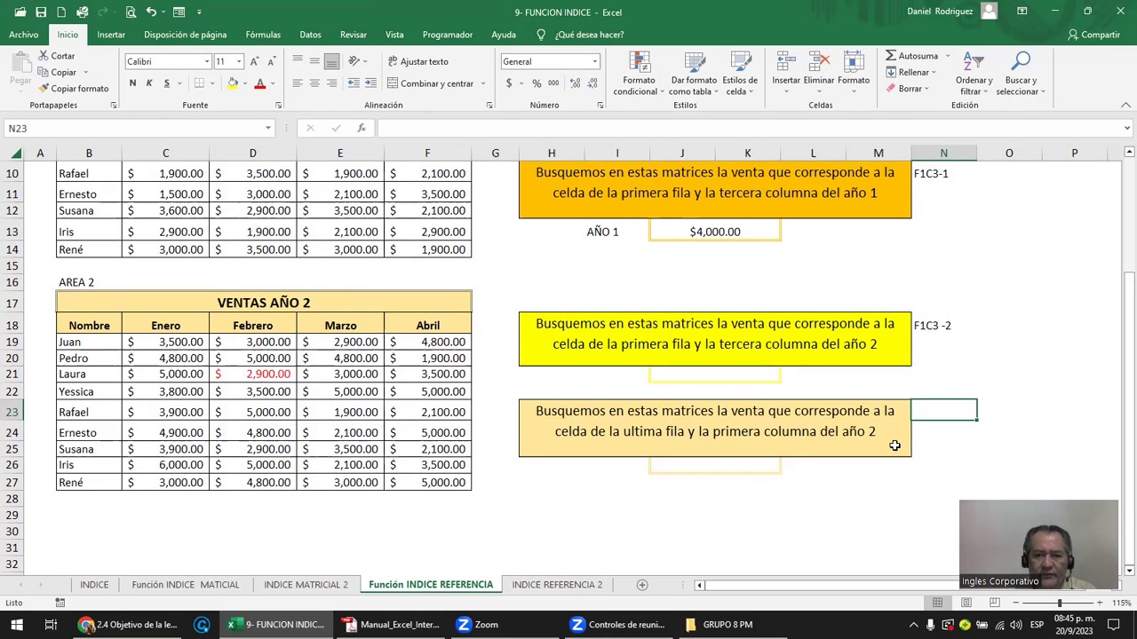
click(78, 342)
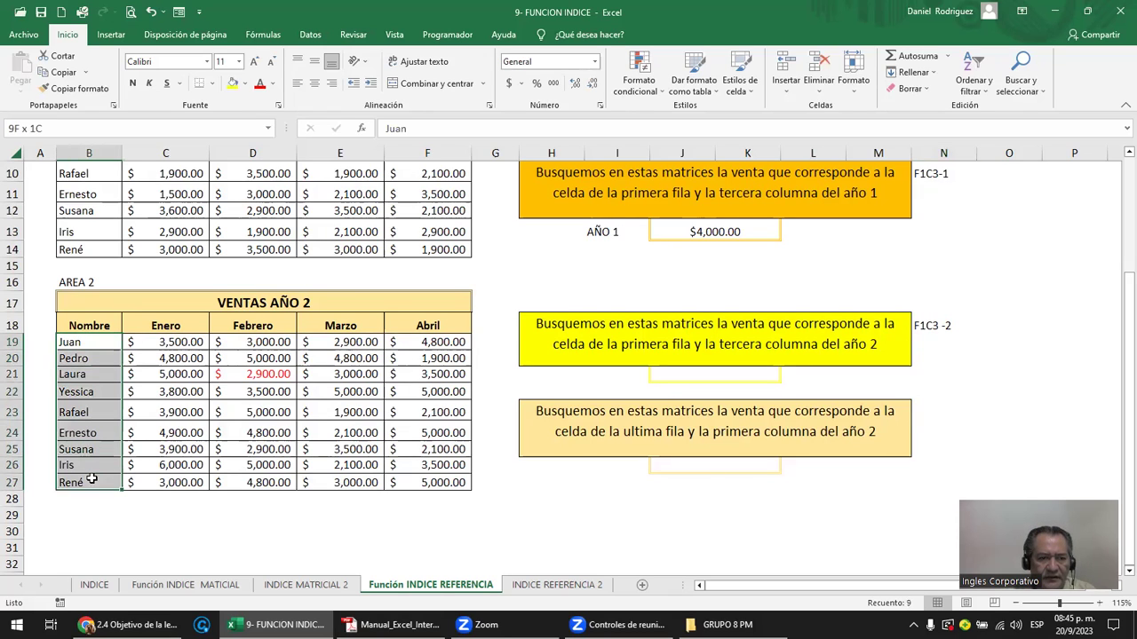
drag(78, 343, 92, 480)
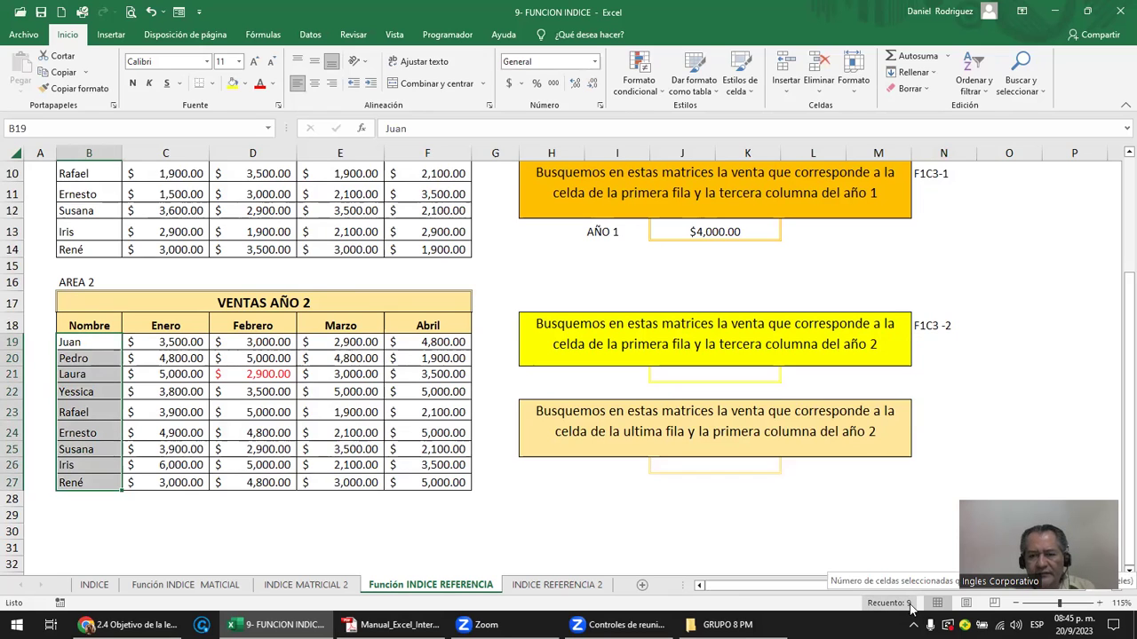
click(930, 406)
text(F9C1)
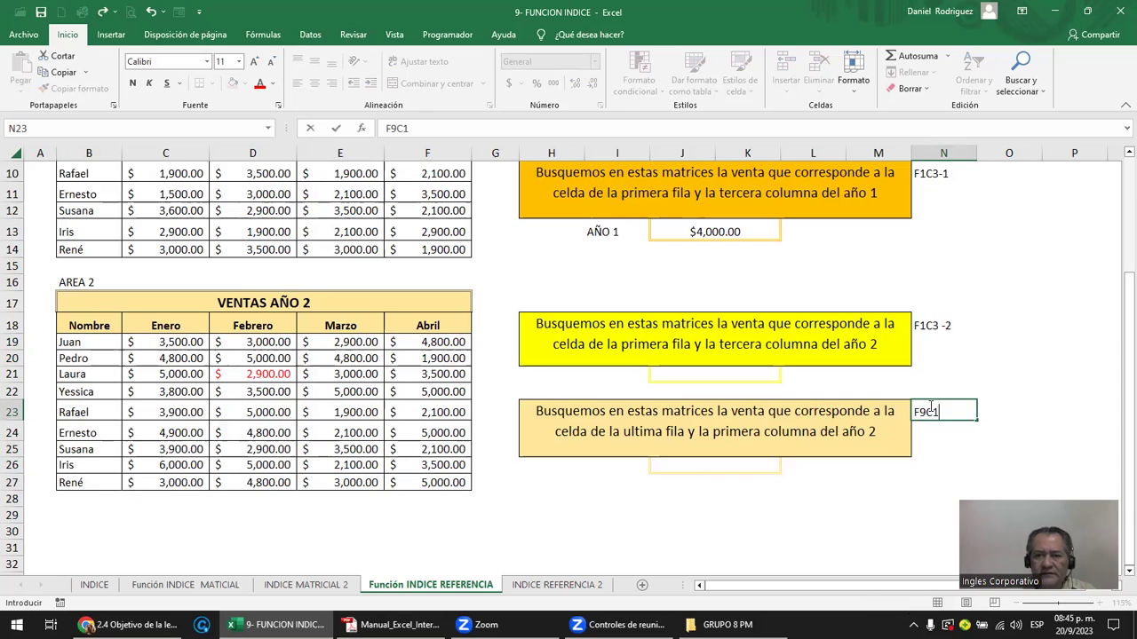
text(-)
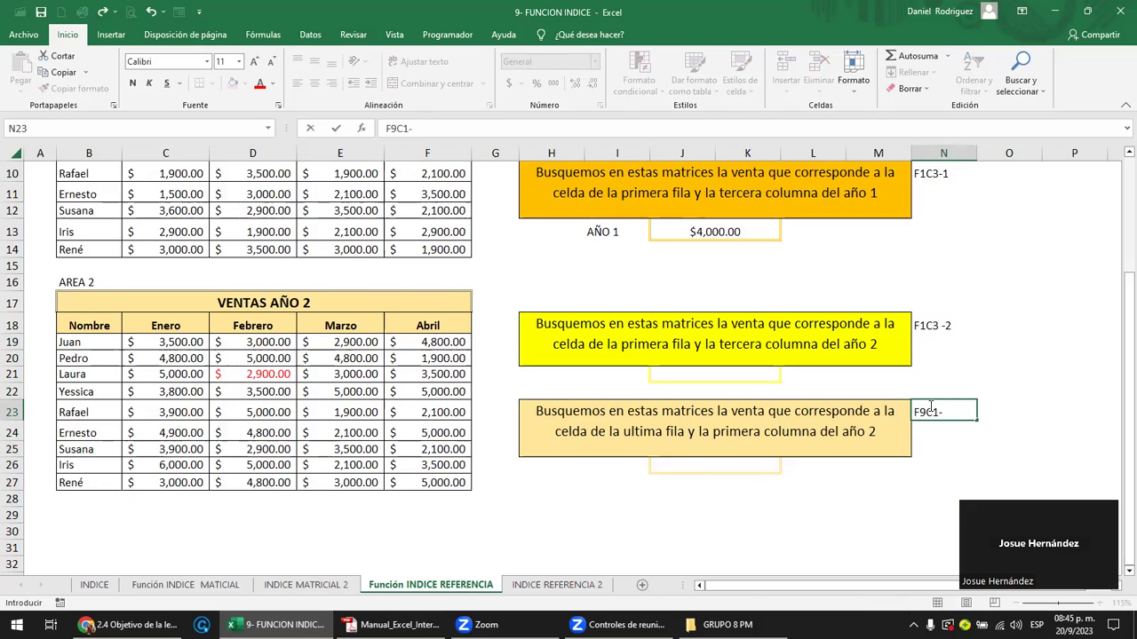
key(Return)
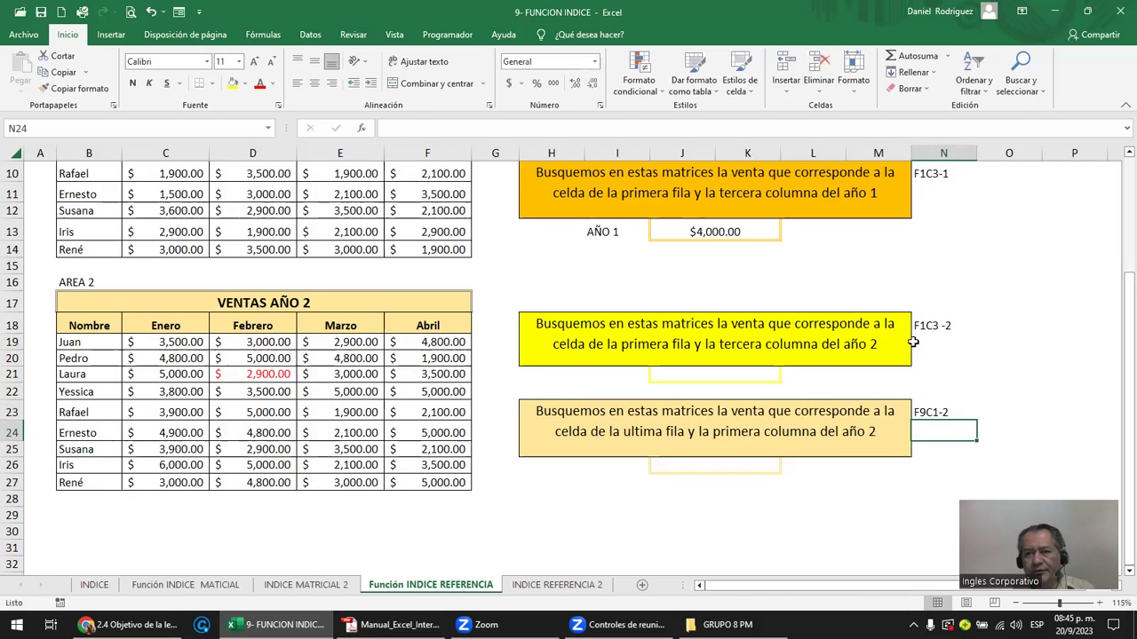
click(935, 327)
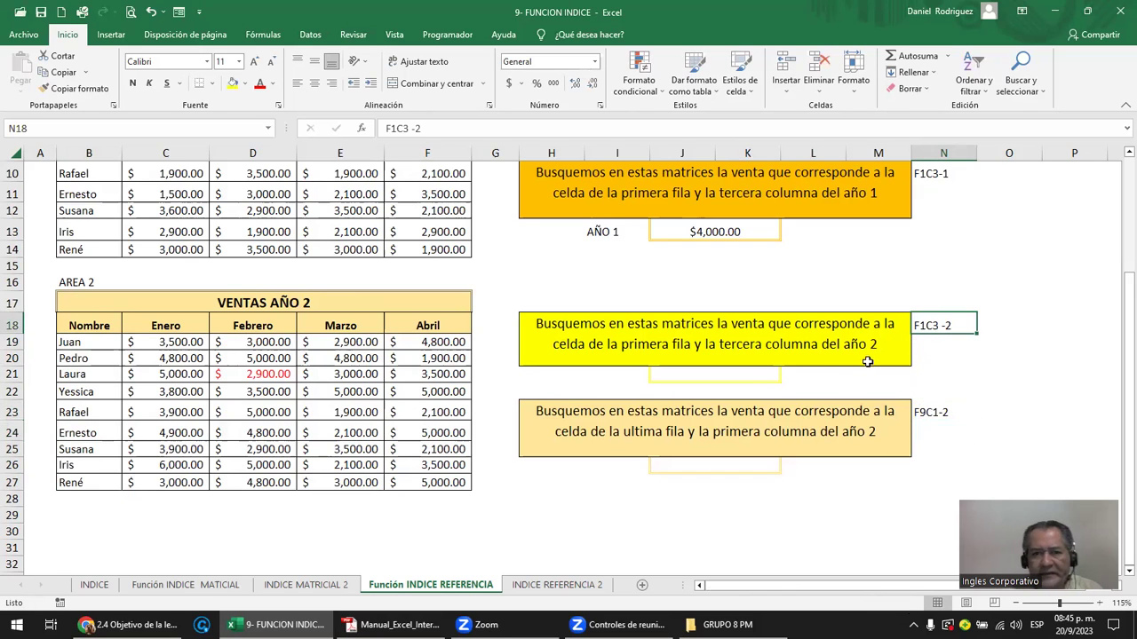
click(742, 377)
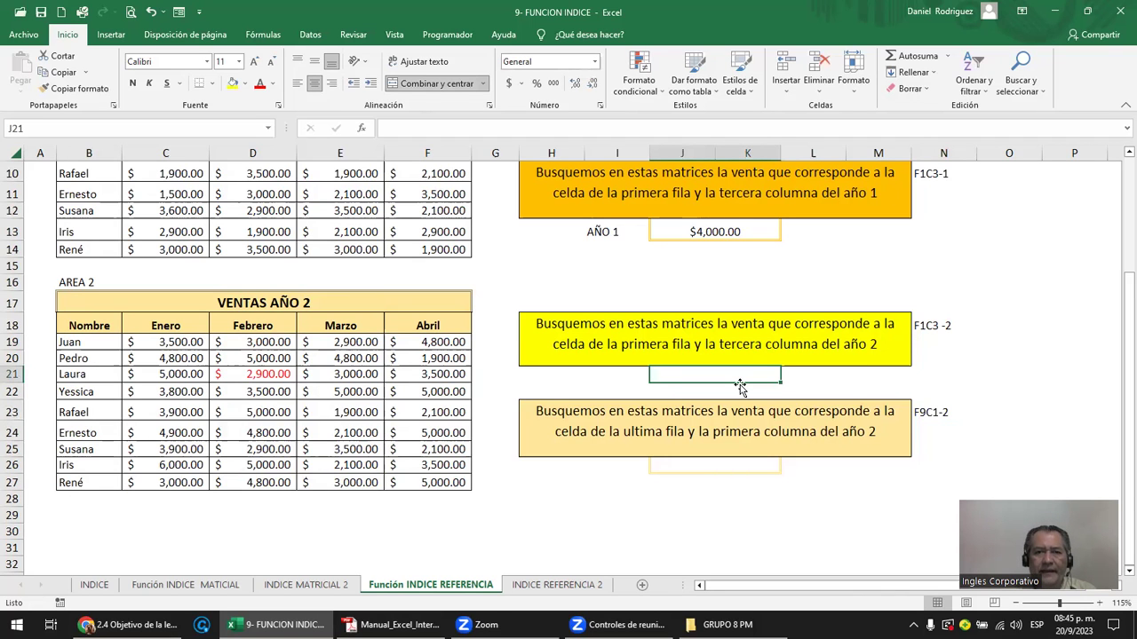
scroll(737, 384, up, 1)
scroll(733, 384, up, 1)
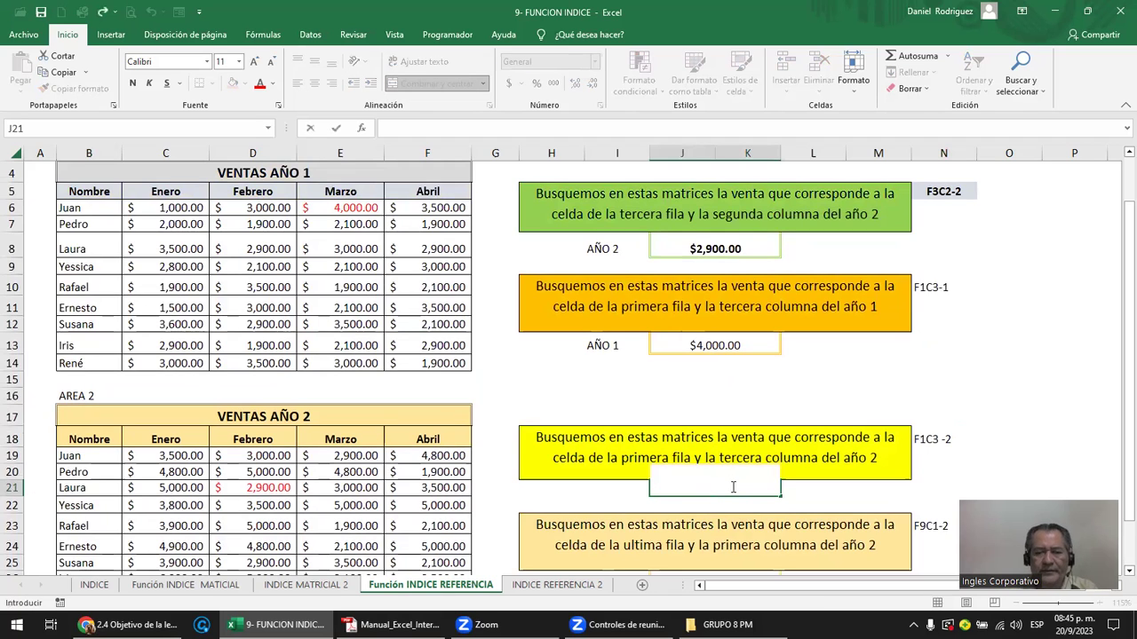
Make both ranges in J8's INDICE formula absolute: $C$6:$F$14 and $C$19:$F$27.
click(729, 342)
double_click(717, 247)
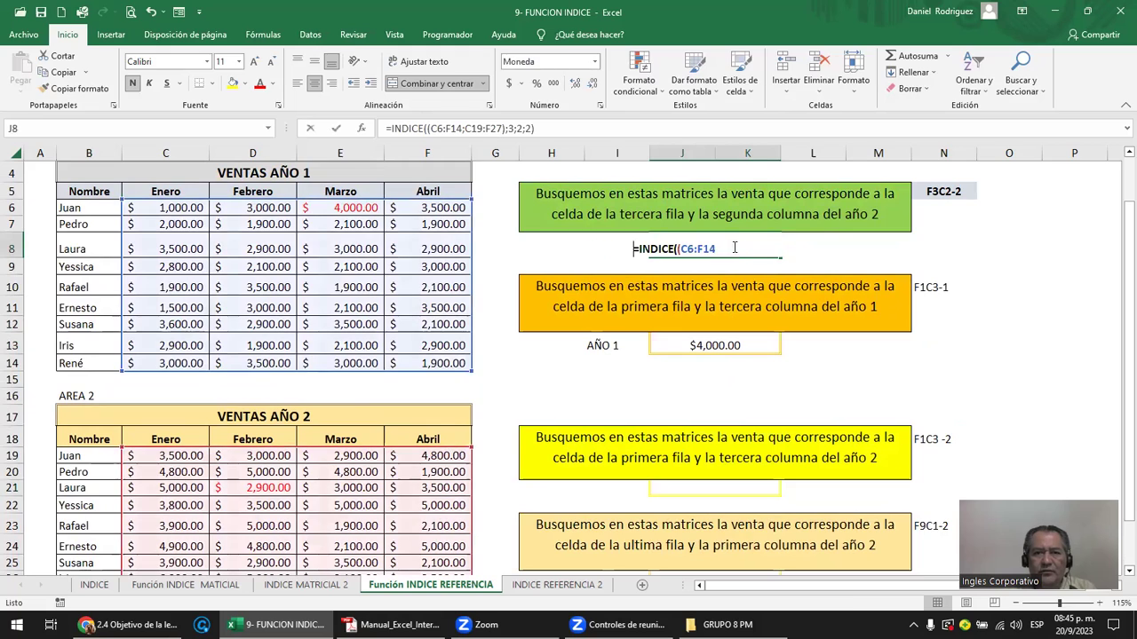
click(691, 249)
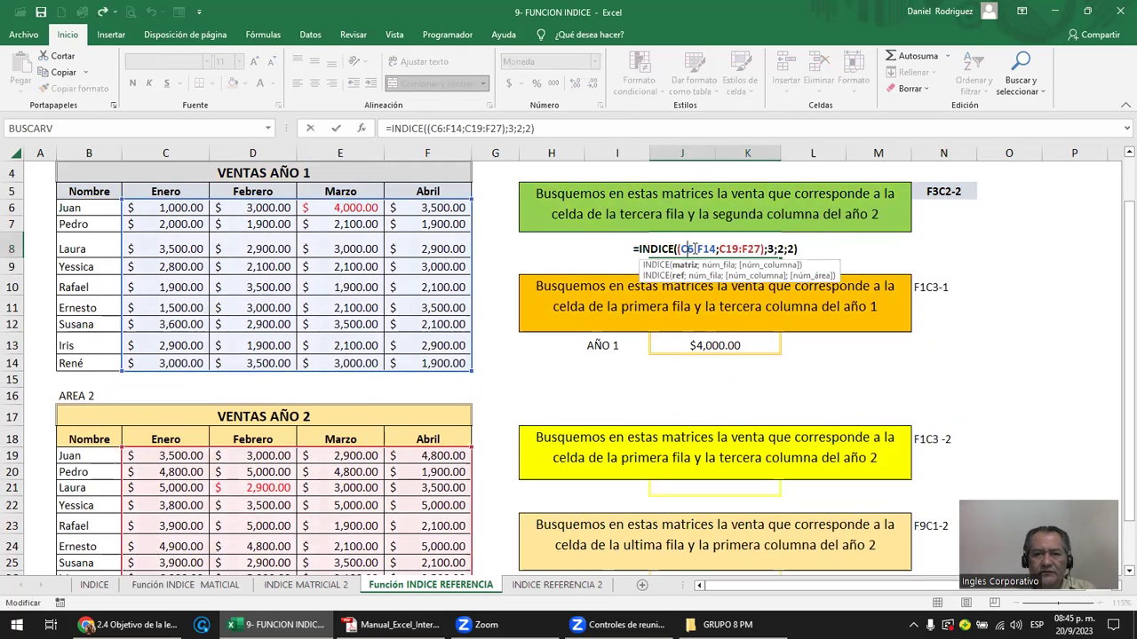
key(F4)
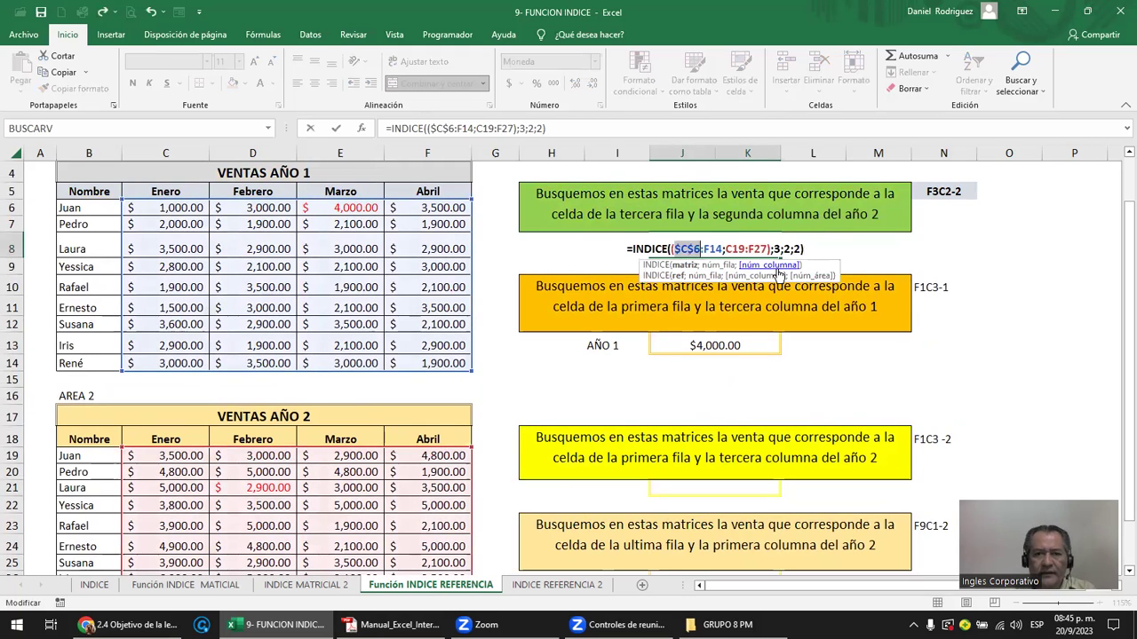
key(F4)
key(Right)
key(Right)
key(F4)
key(F4)
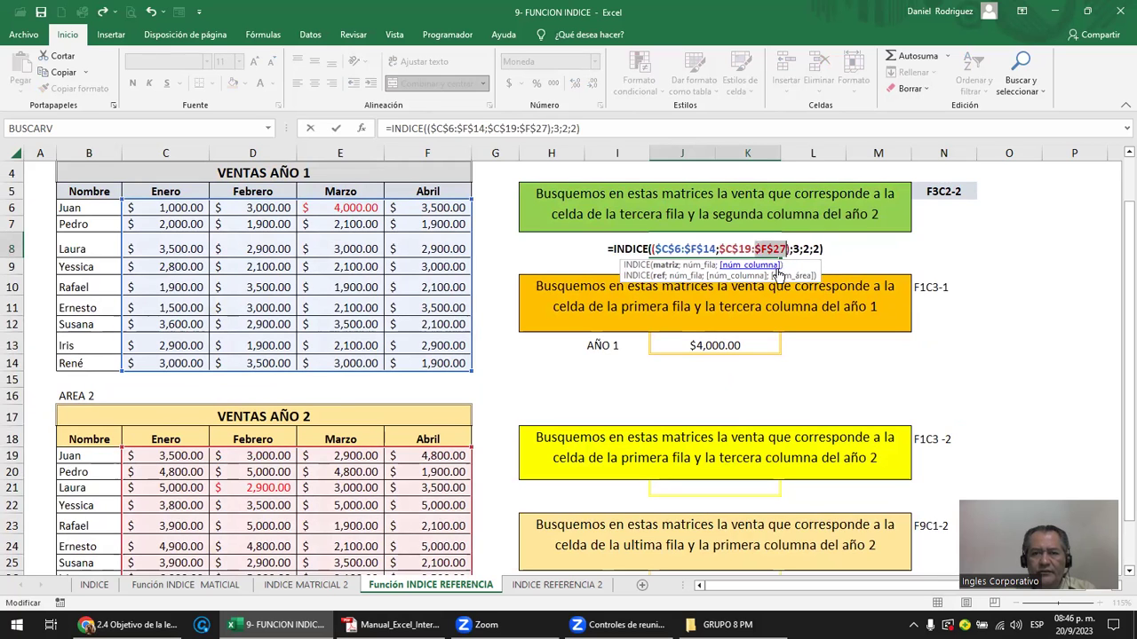
key(Return)
Copy J8's formula into J21 and change its arguments to 1;3;2.
key(Up)
key(ctrl+c)
key(Down)
key(Down)
key(Down)
key(Down)
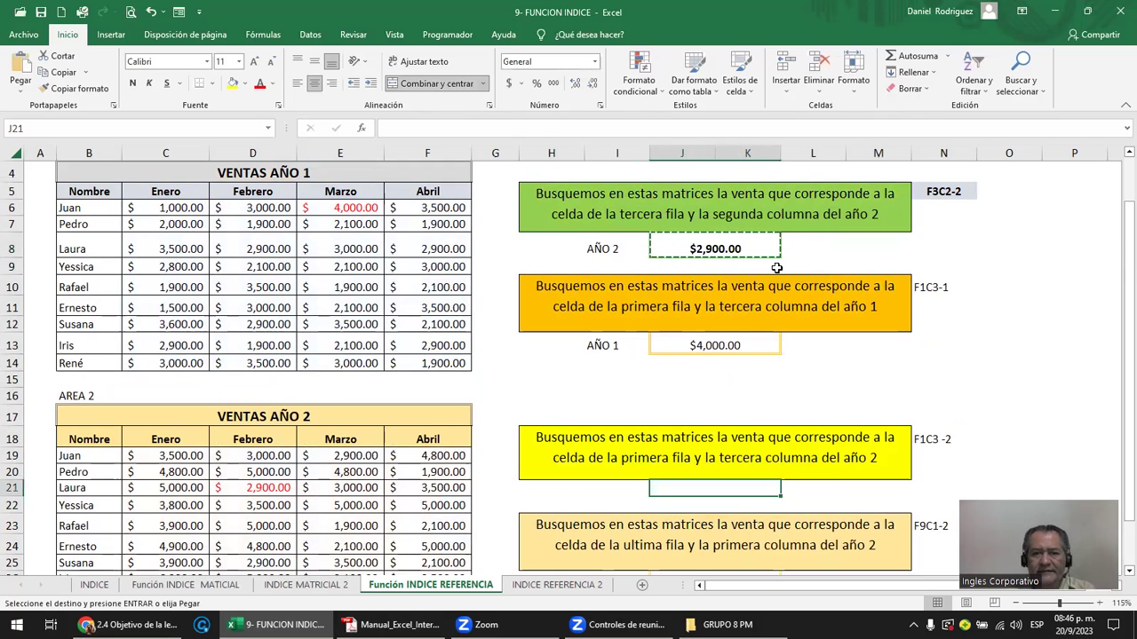
key(Return)
key(F2)
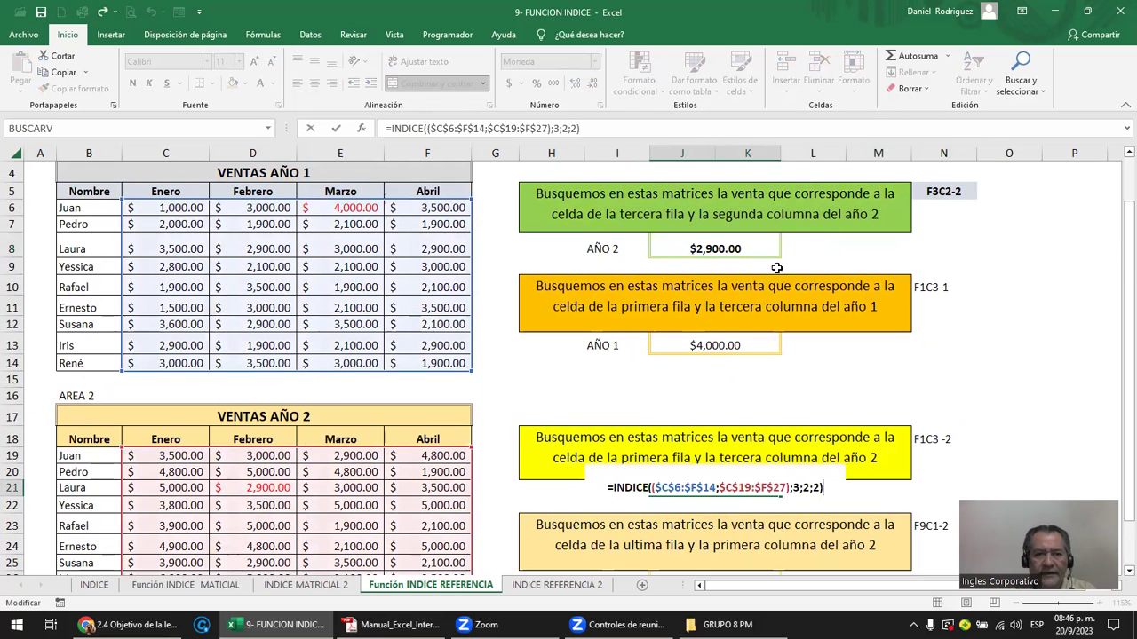
scroll(444, 491, down, 3)
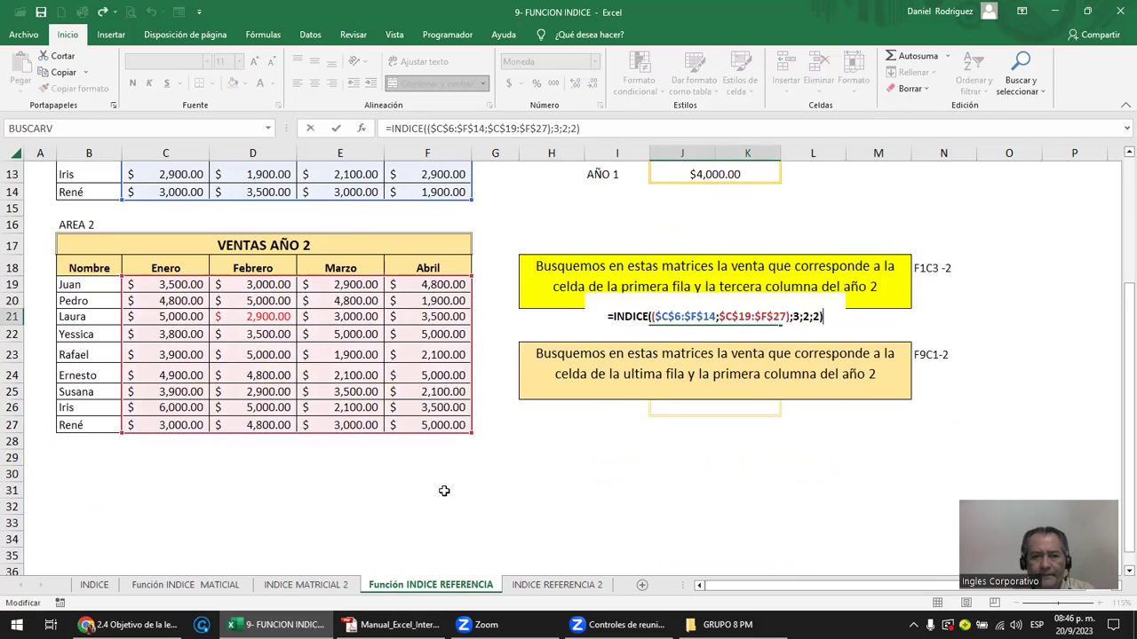
scroll(413, 426, up, 2)
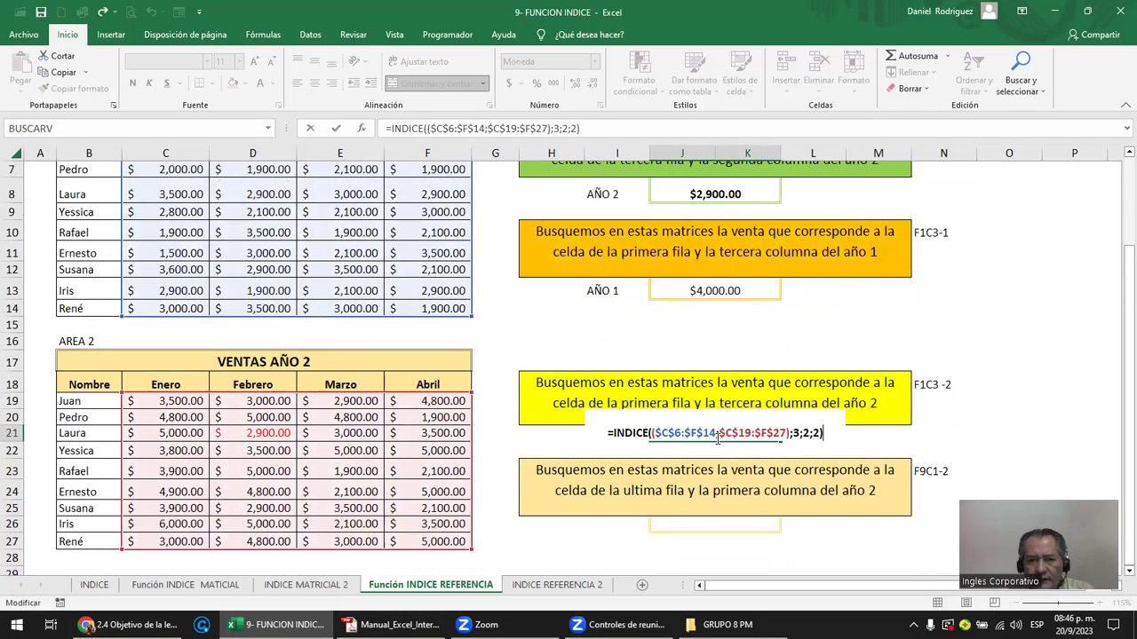
click(795, 433)
key(Delete)
key(Delete)
key(Delete)
key(Delete)
key(Delete)
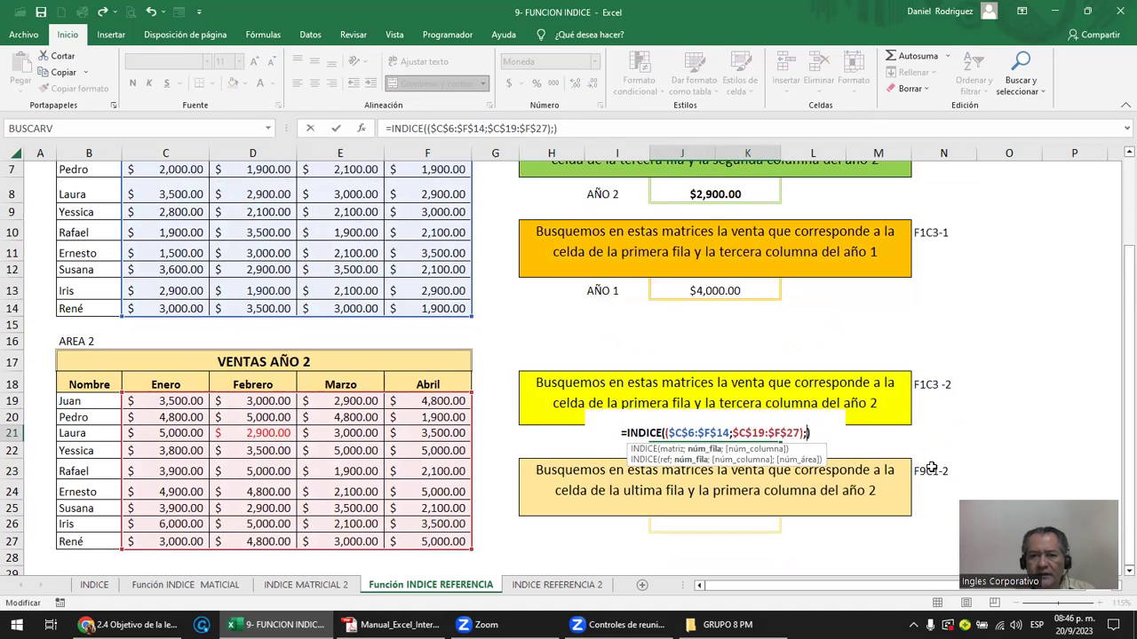
text(1;)
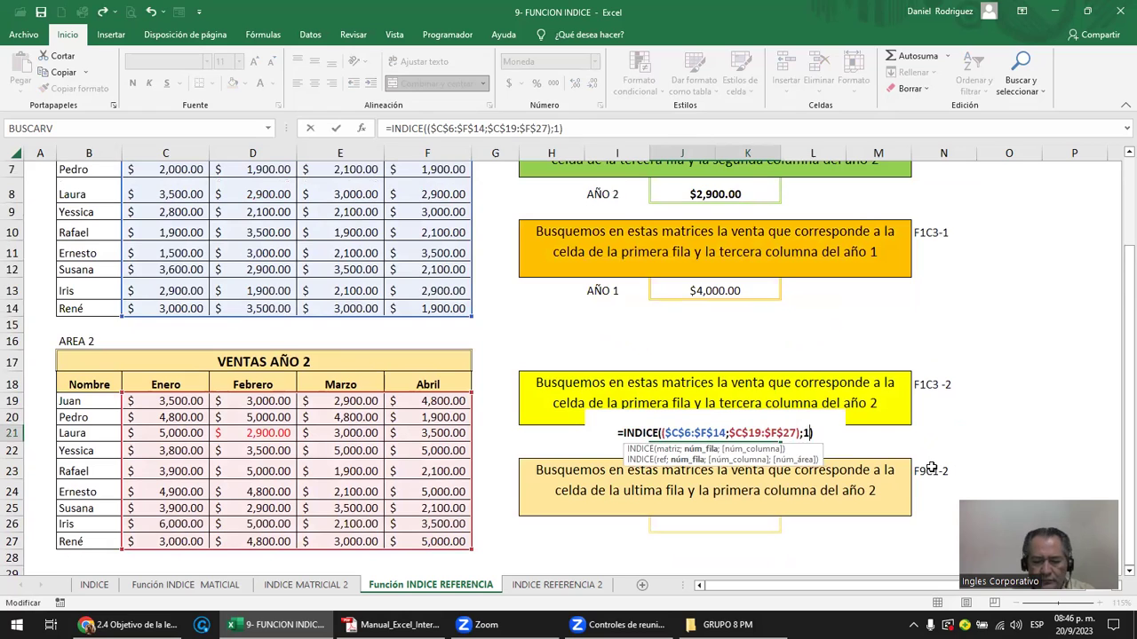
text(3;2)
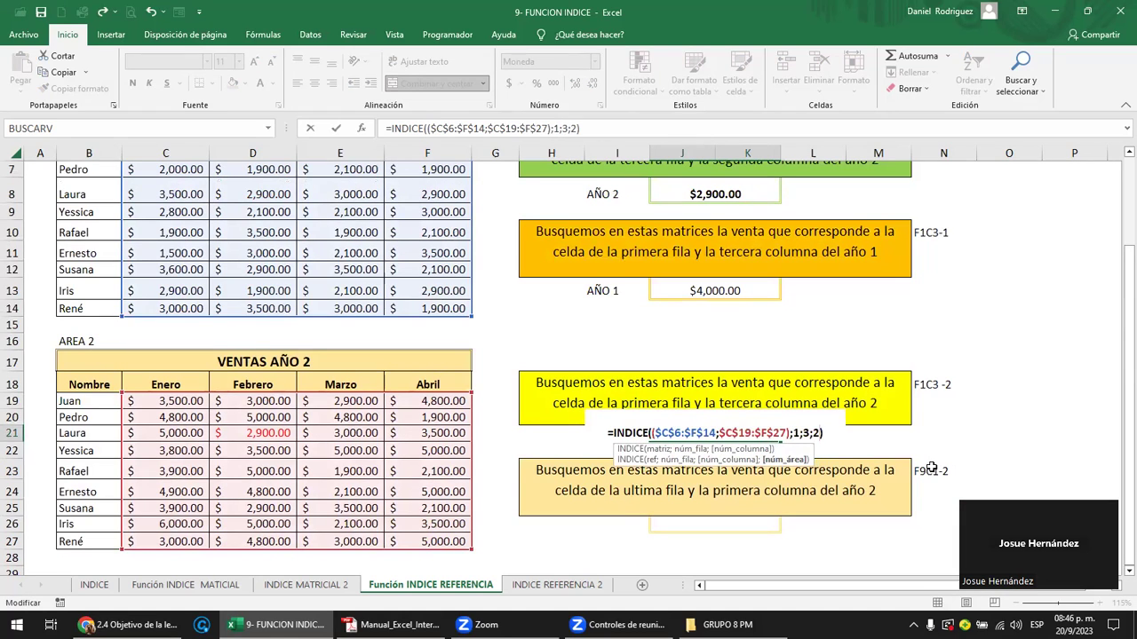
key(Return)
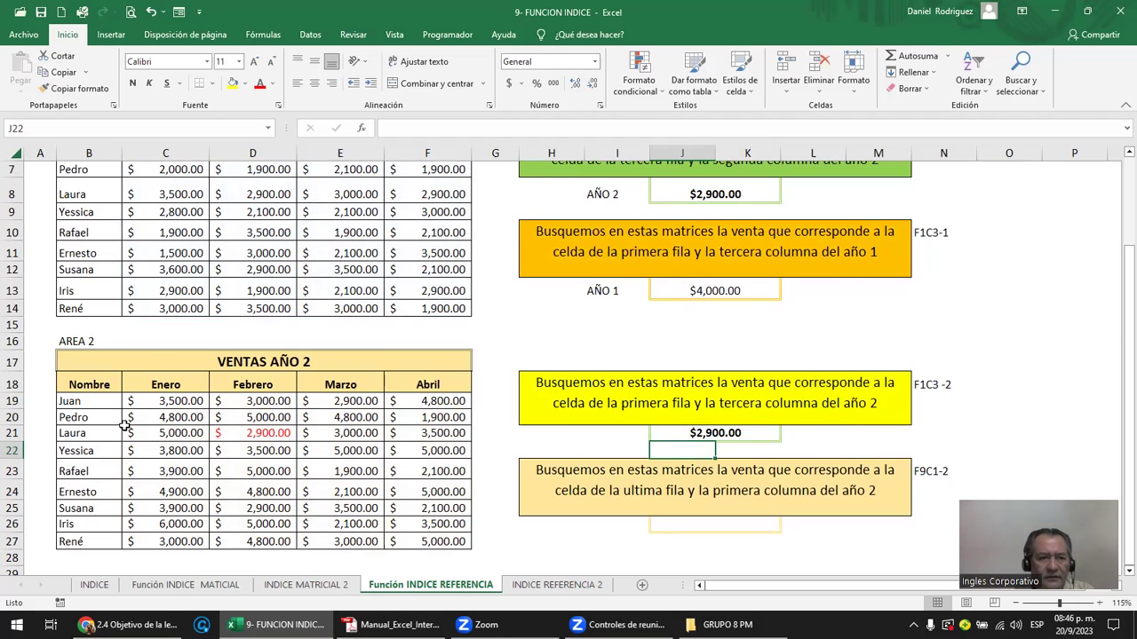
Change Juan's year-2 March sale in E19 to 1000 and colour it red.
click(11, 401)
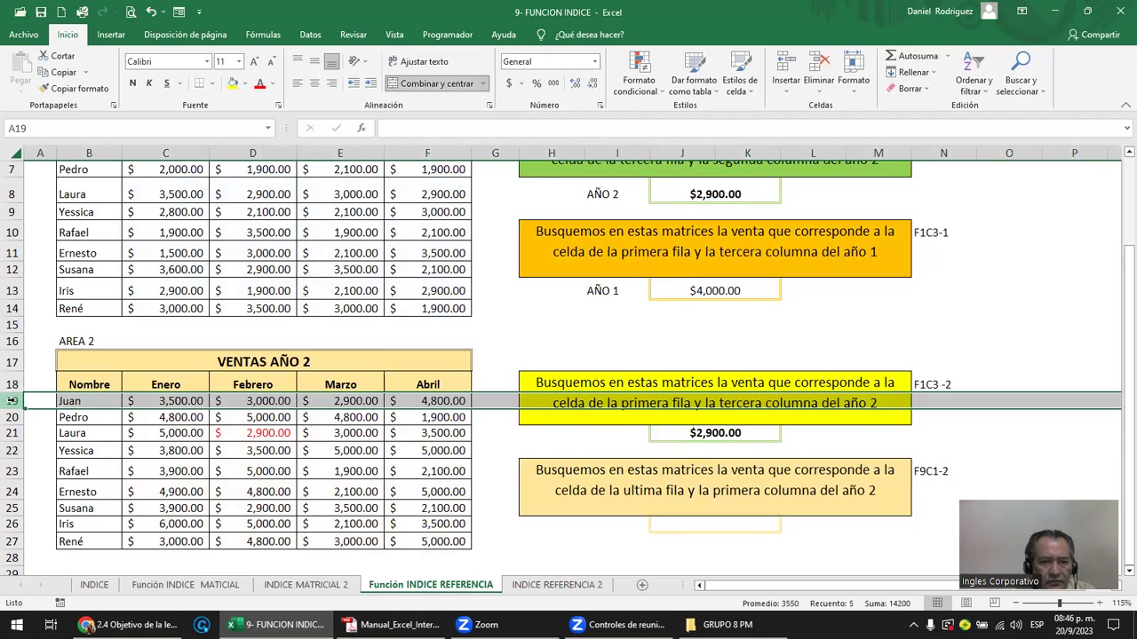
click(363, 398)
text(10)
key(Return)
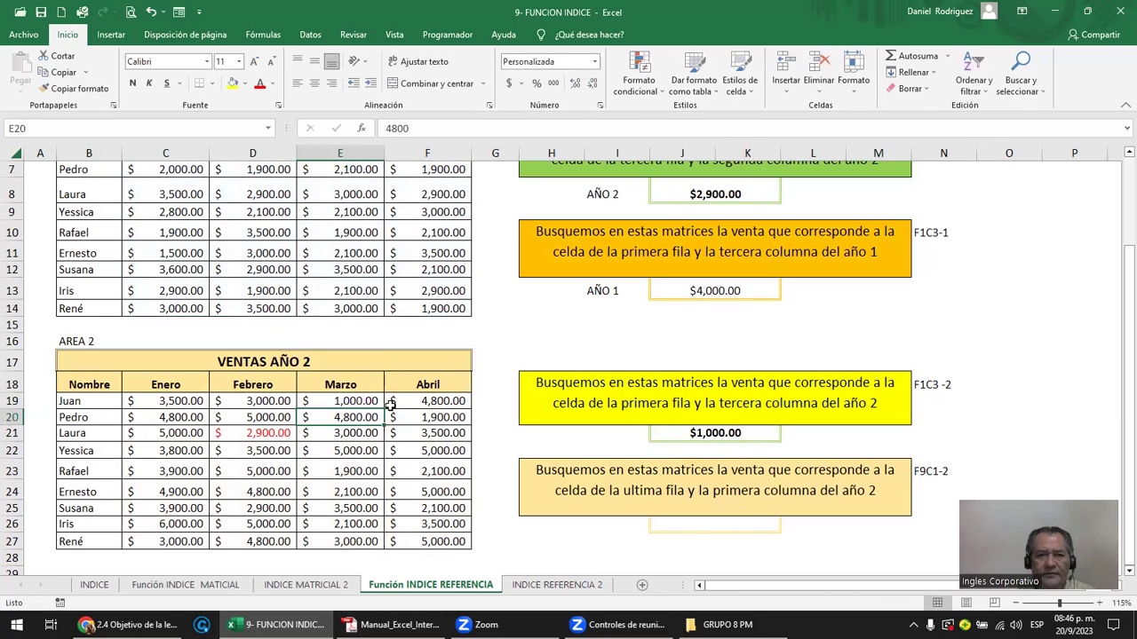
click(729, 434)
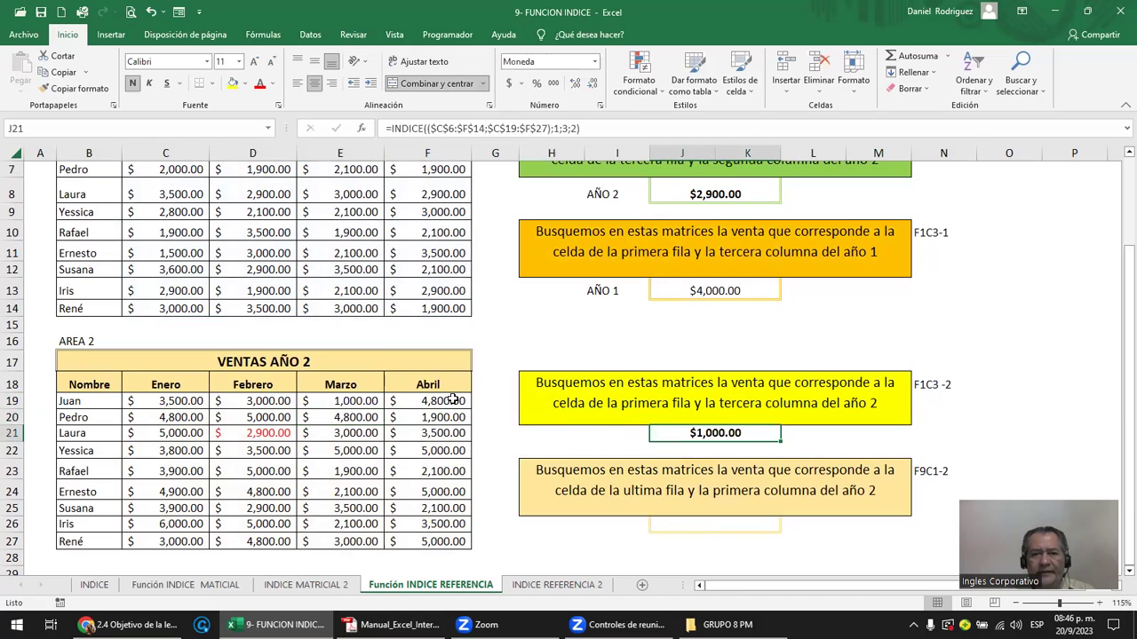
click(361, 404)
click(257, 82)
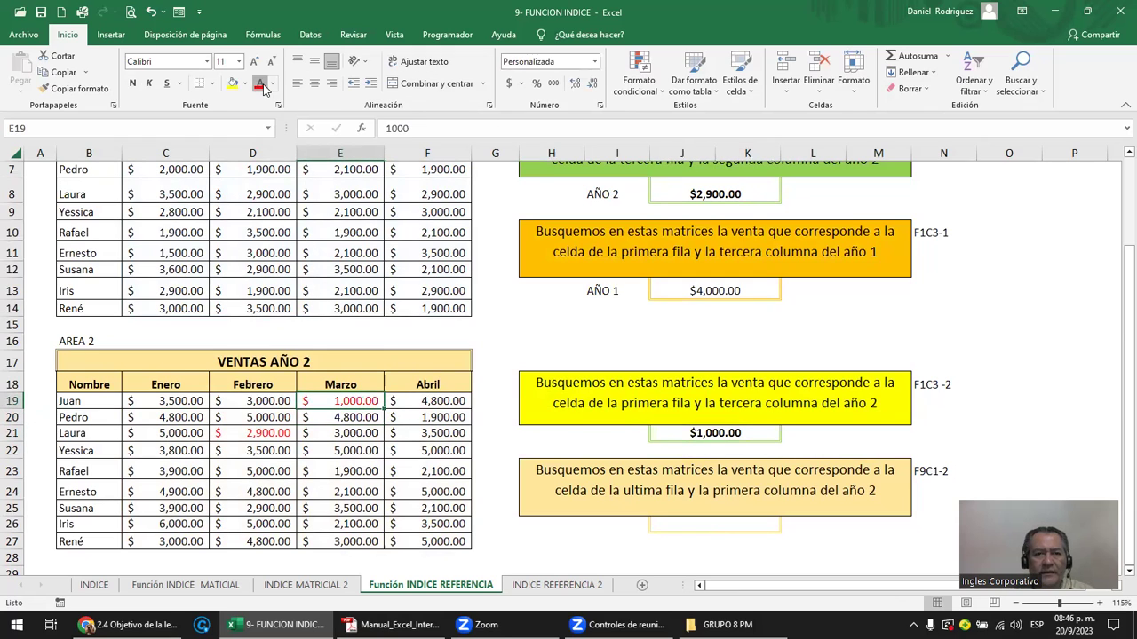
click(716, 439)
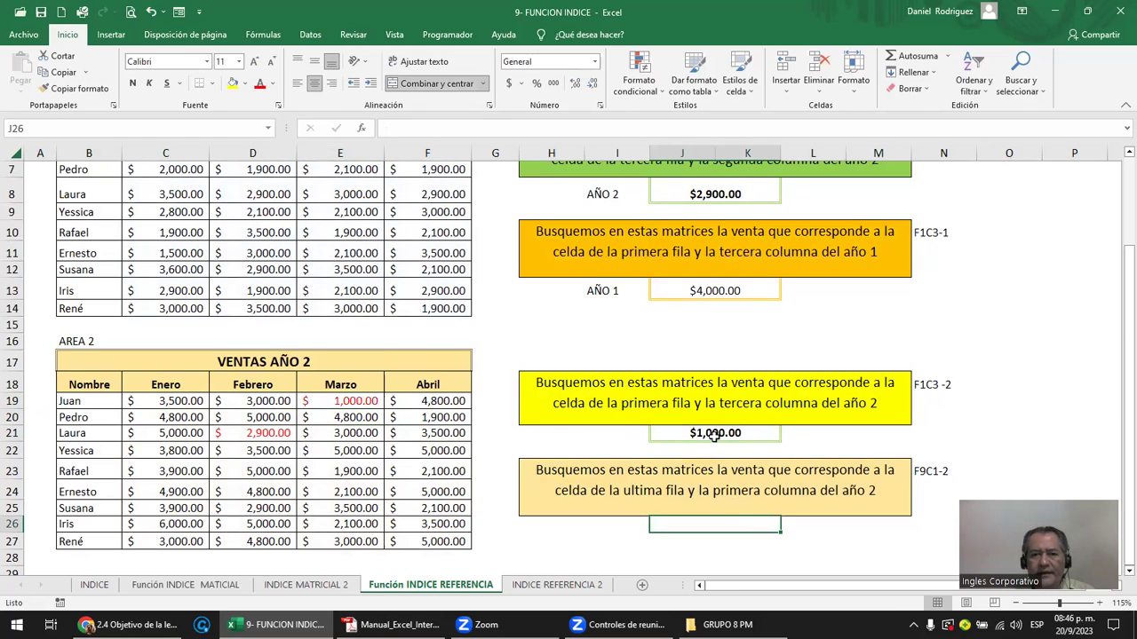
key(Down)
key(Down)
key(Down)
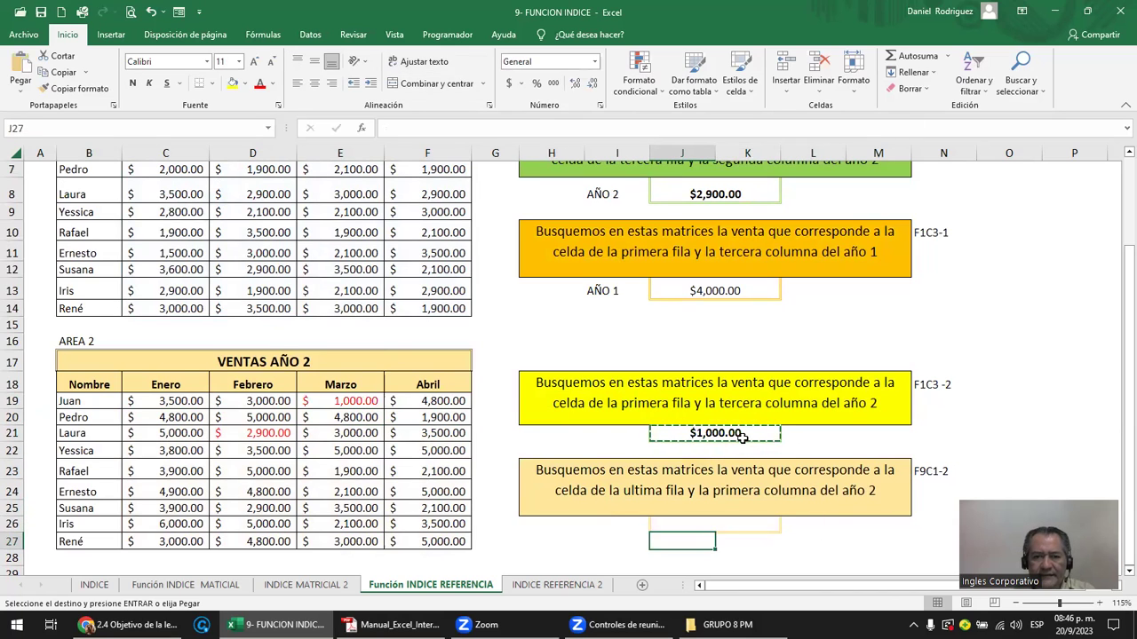
Copy J21's formula into J26 and change its arguments to 9;1;2, returning $3,000.00.
key(F2)
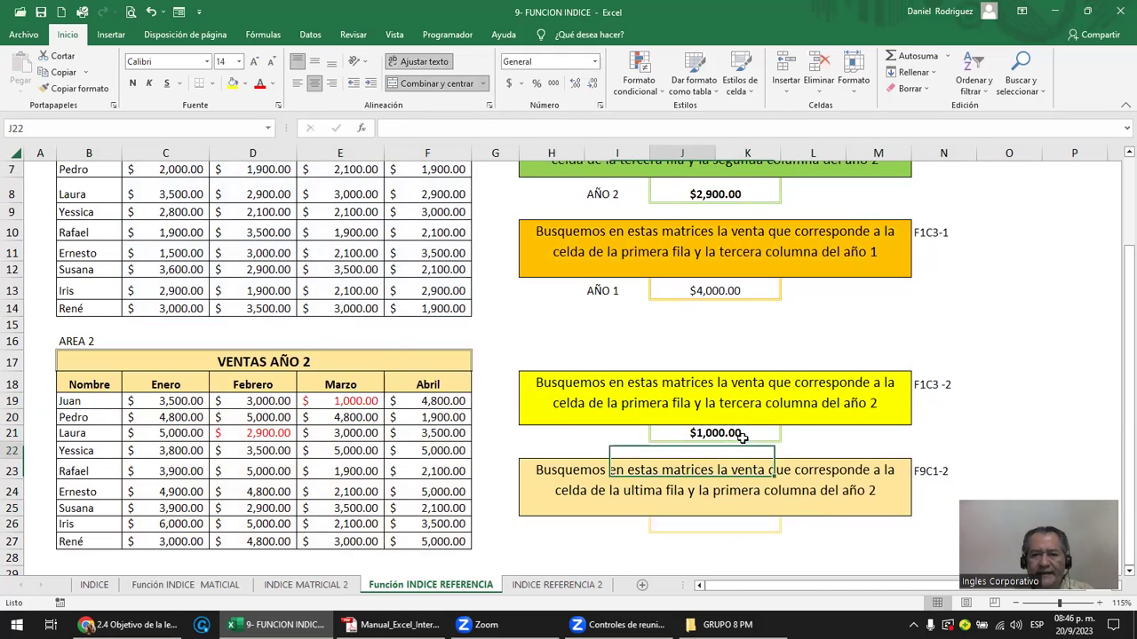
click(743, 437)
key(ctrl+c)
key(Down)
key(Down)
key(Down)
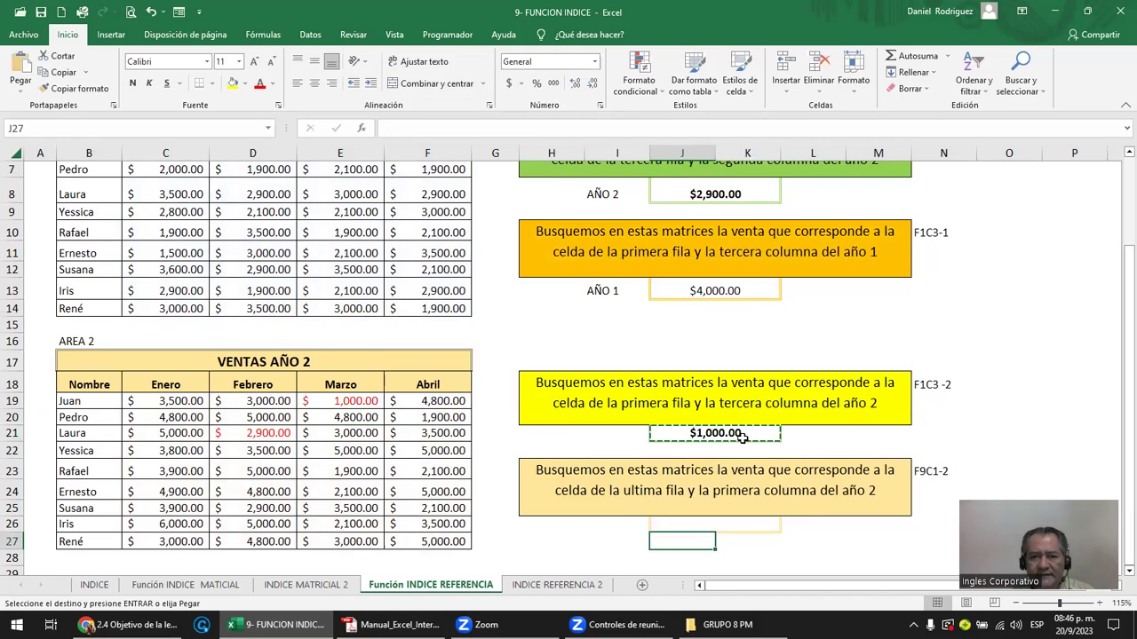
key(Return)
key(F2)
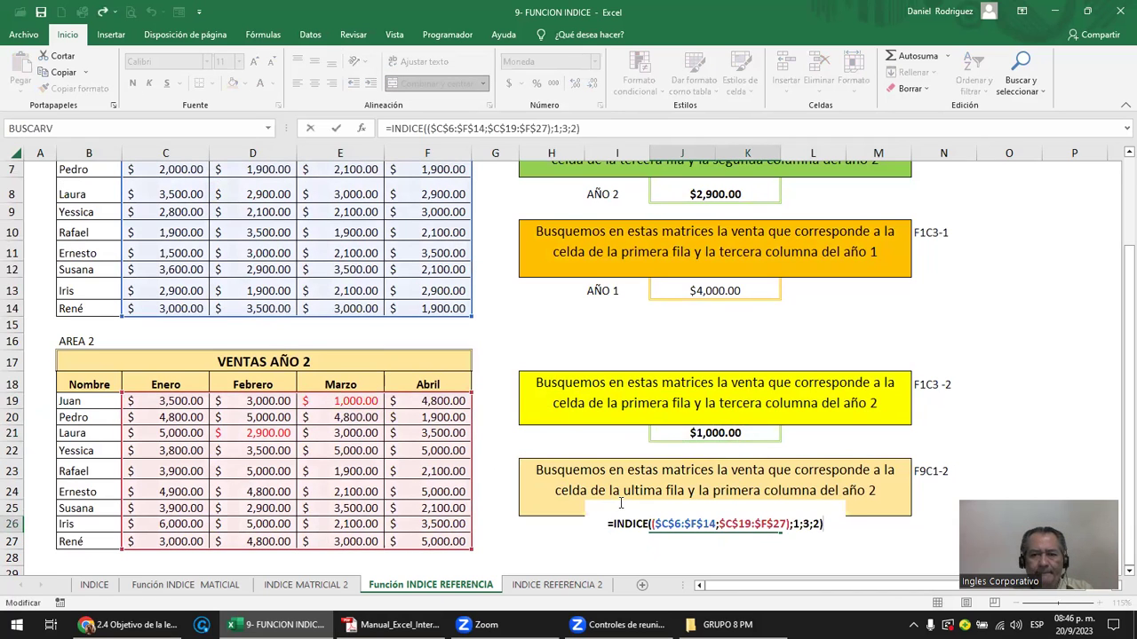
click(932, 471)
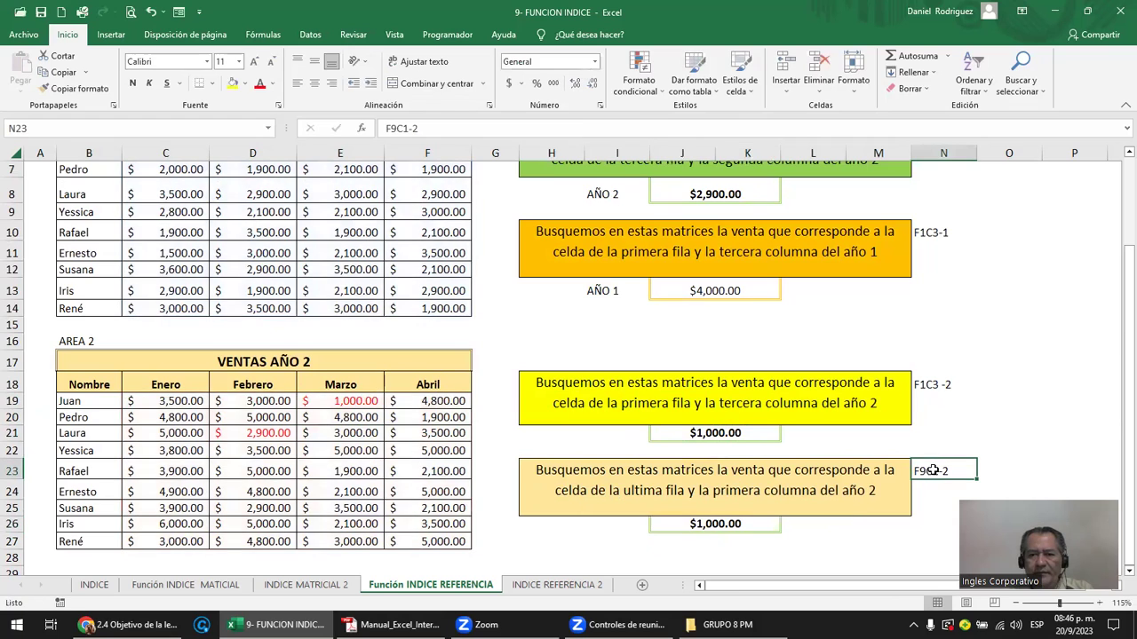
double_click(742, 524)
key(BackSpace)
key(BackSpace)
key(BackSpace)
key(BackSpace)
key(BackSpace)
key(BackSpace)
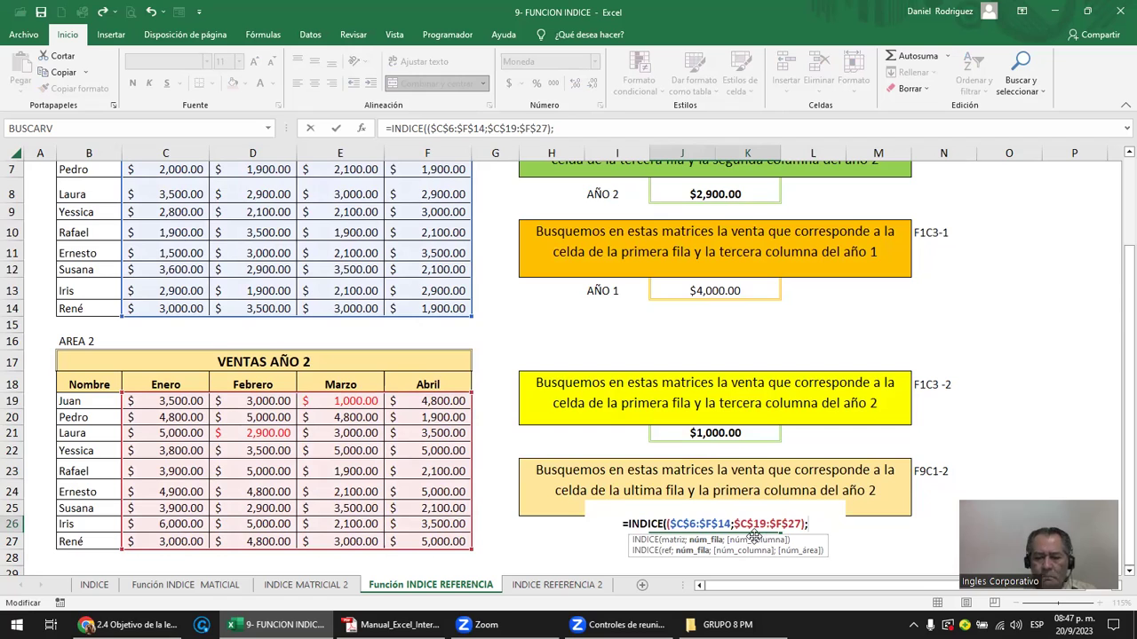
text(9;)
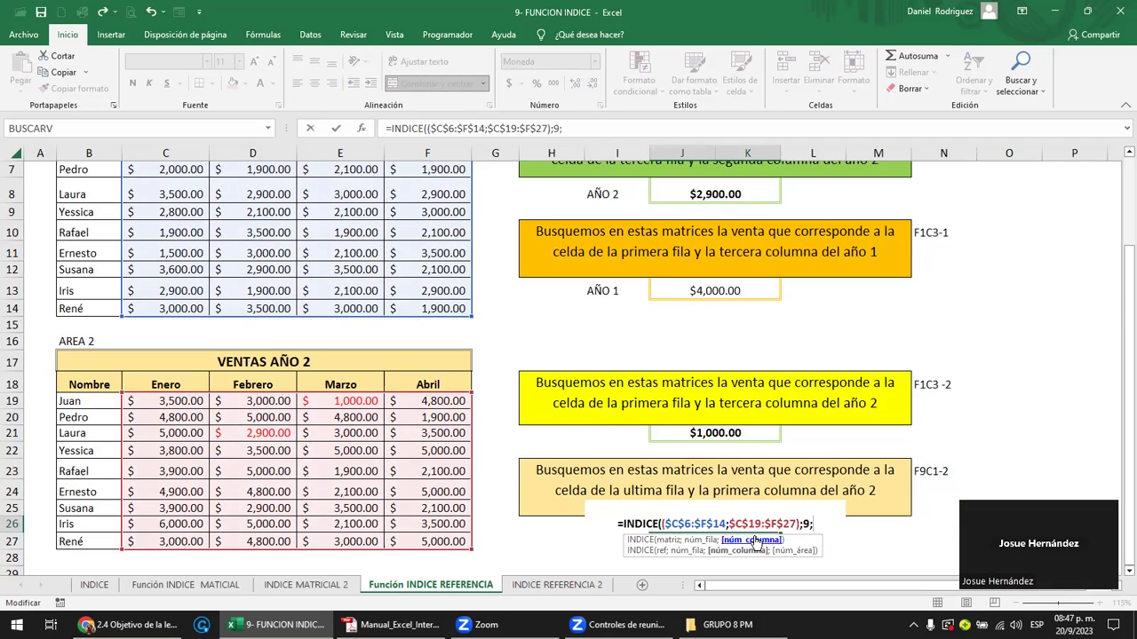
text(1;)
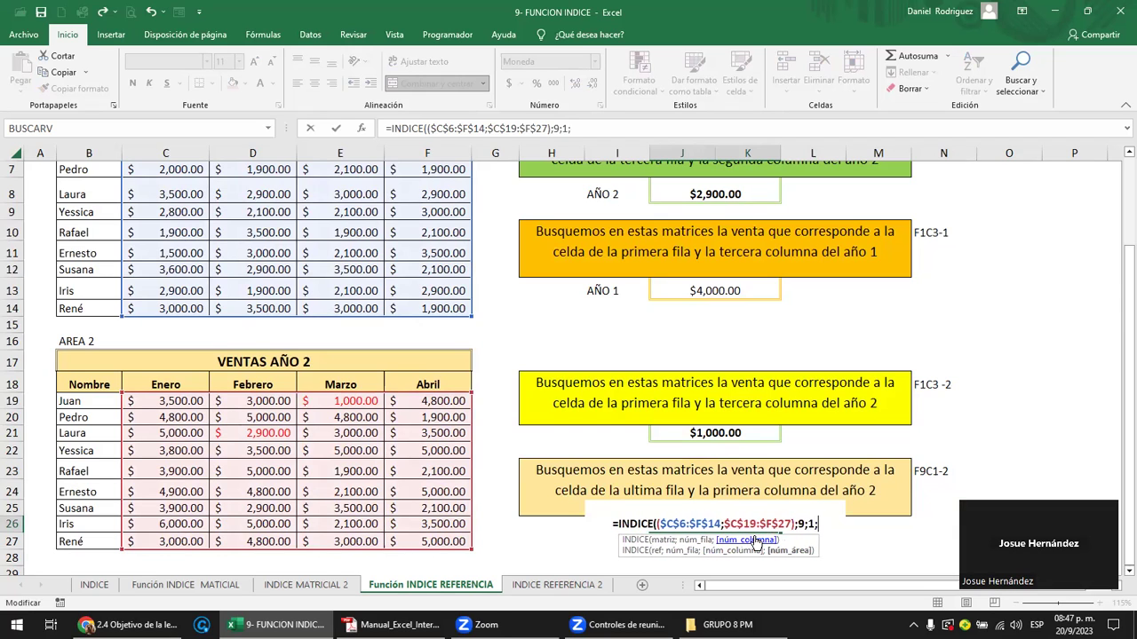
text(2)
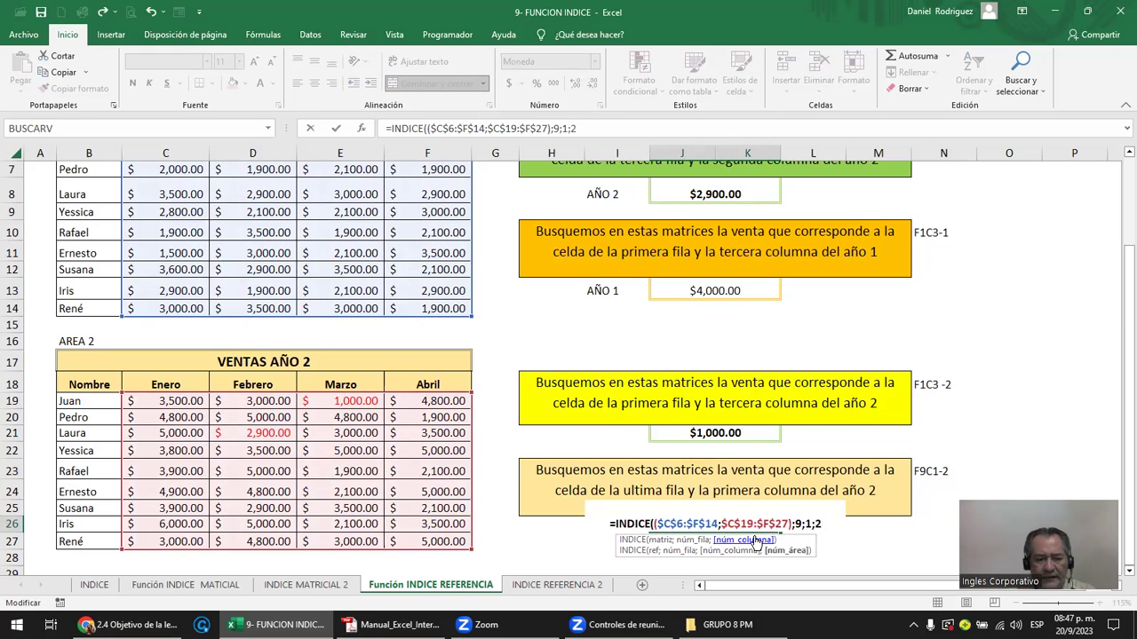
text())
key(Return)
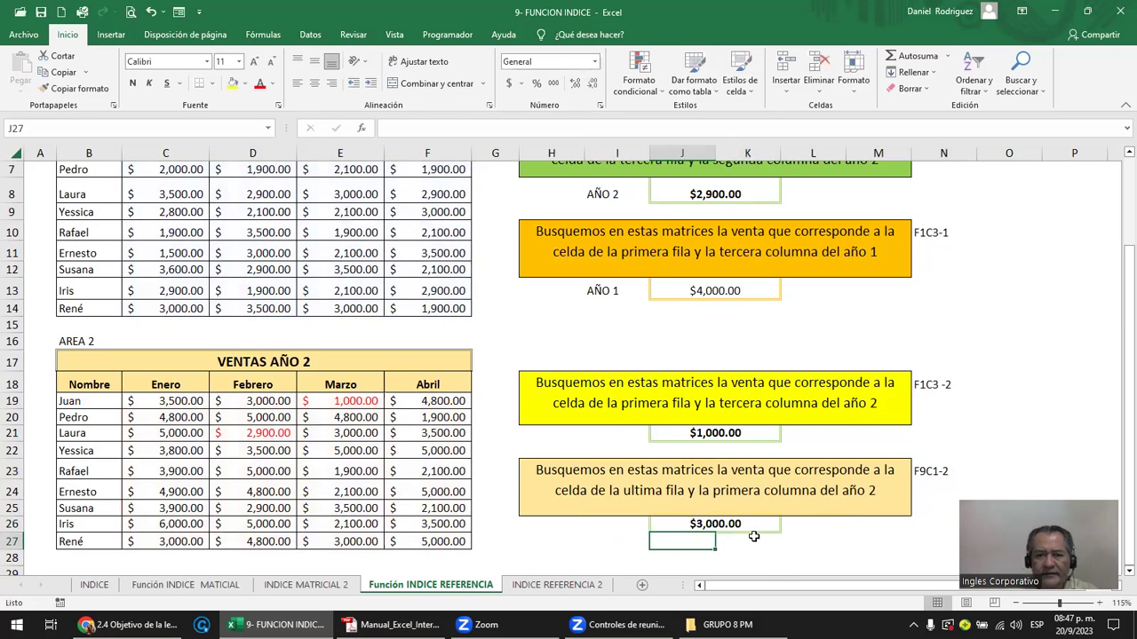
Colour the $3,000.00 Enero year-2 sale in C27 red.
click(719, 524)
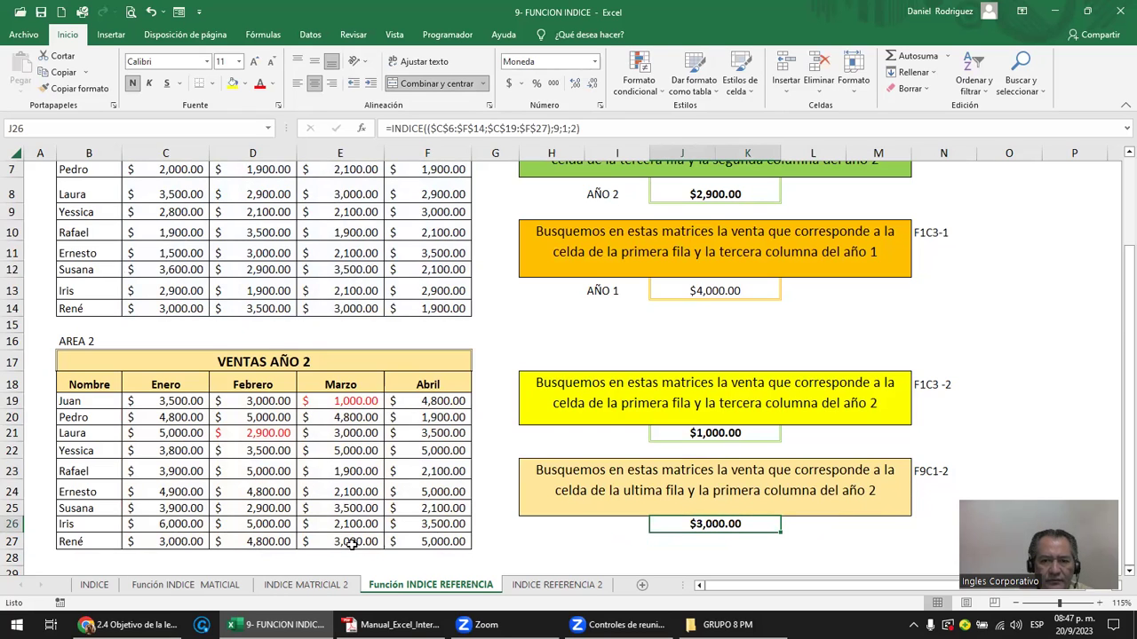
click(200, 543)
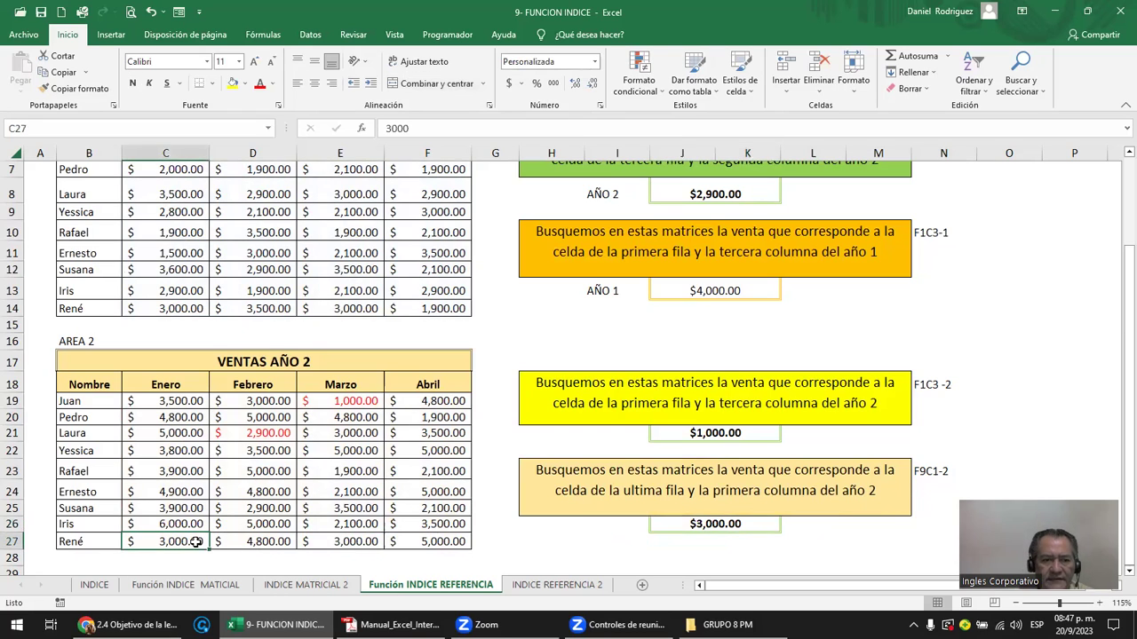
click(260, 83)
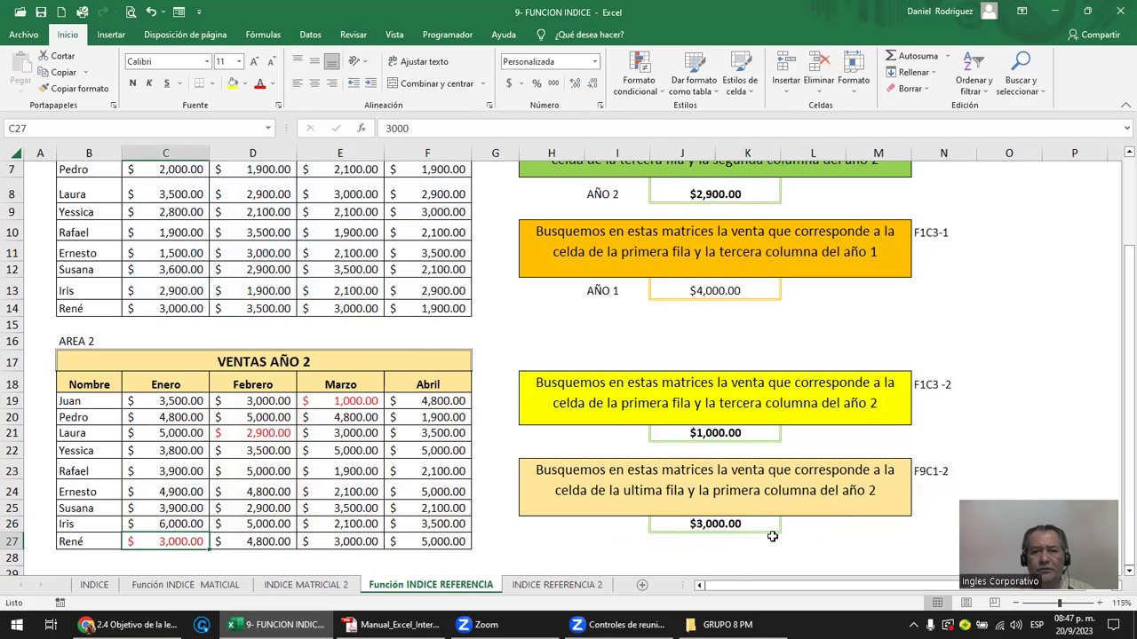
click(746, 540)
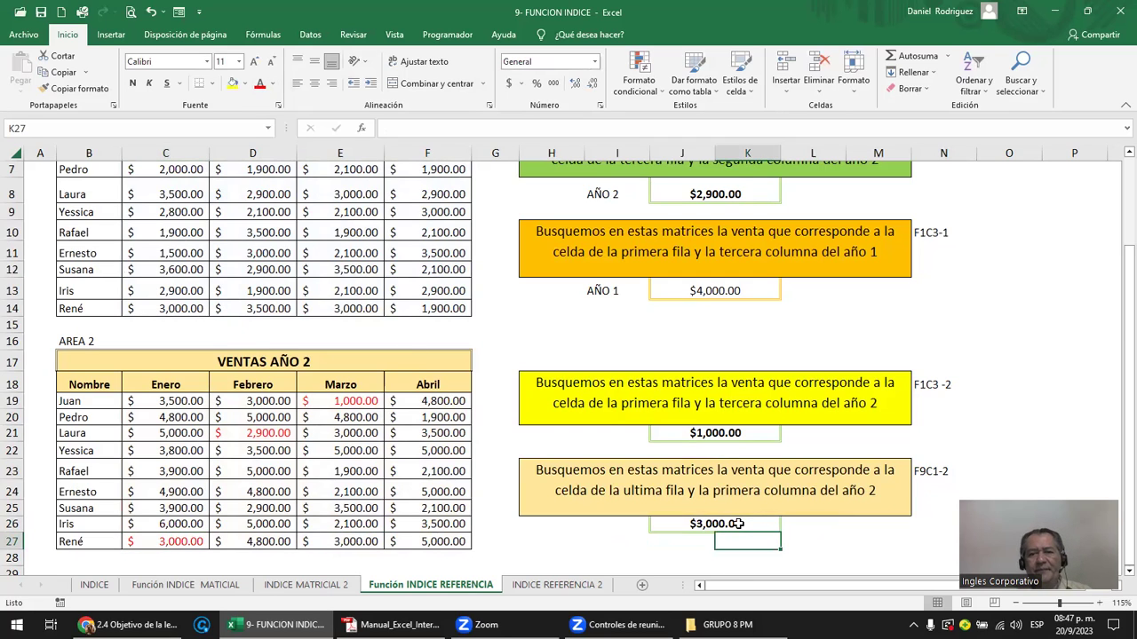
Review the J26 formula, then select the year-1 sales rows B6:F13 and the year-2 sales rows.
click(931, 472)
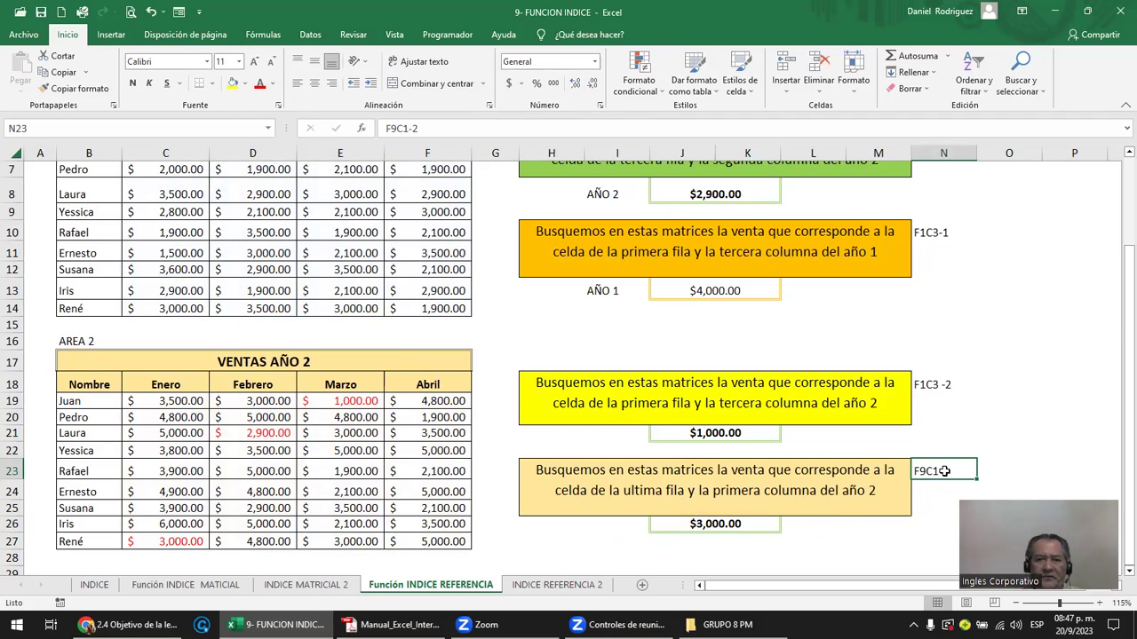
click(727, 525)
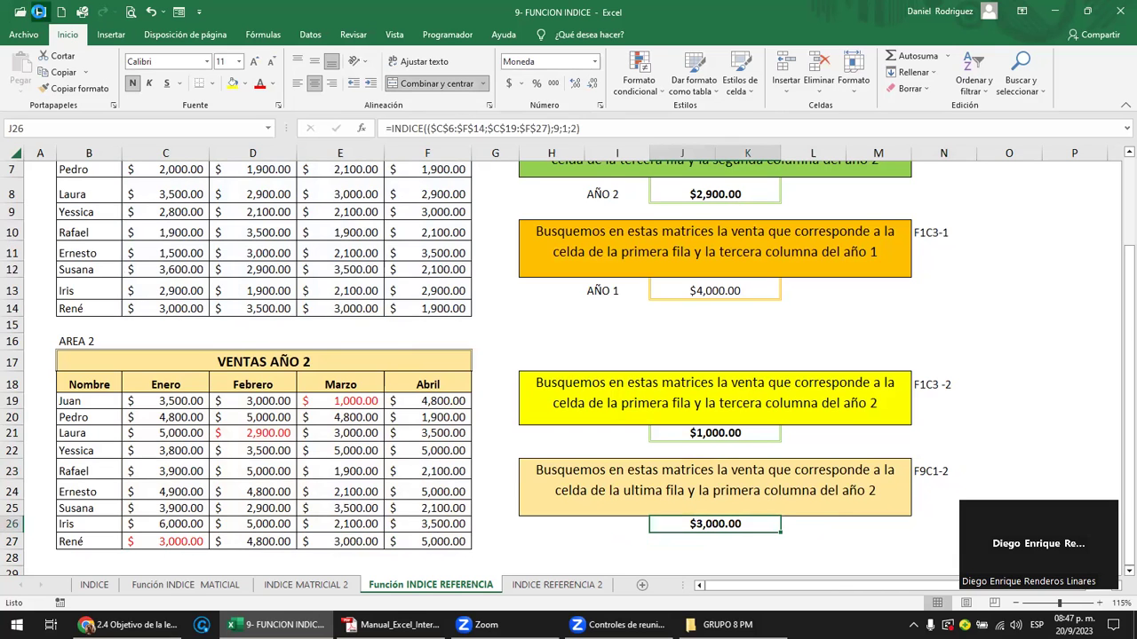
click(446, 329)
scroll(445, 334, up, 1)
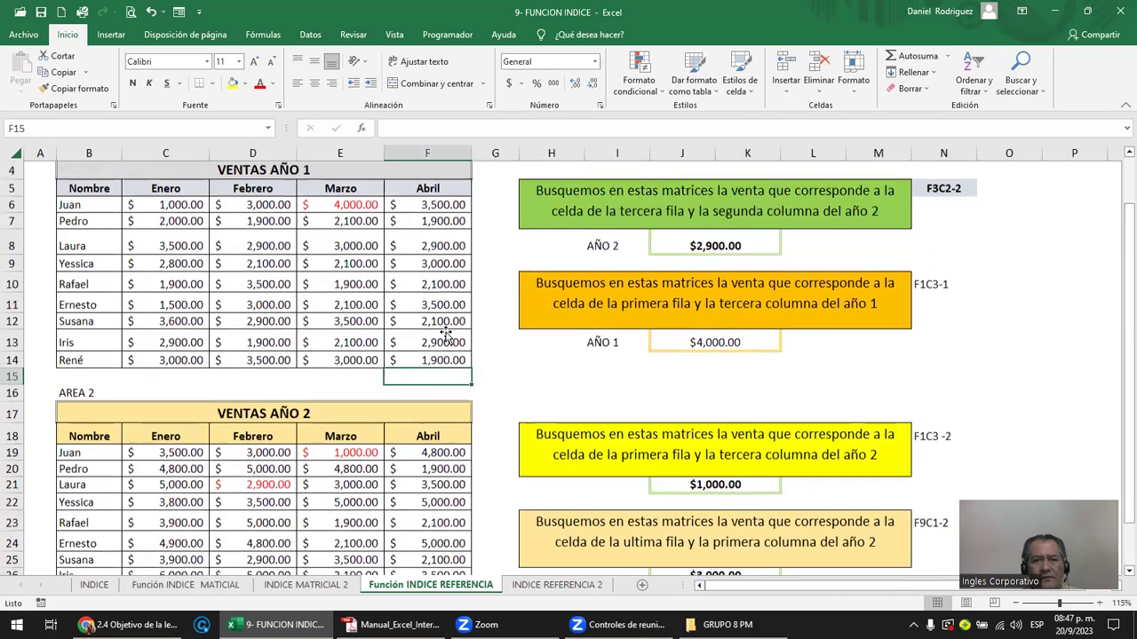
scroll(446, 334, up, 1)
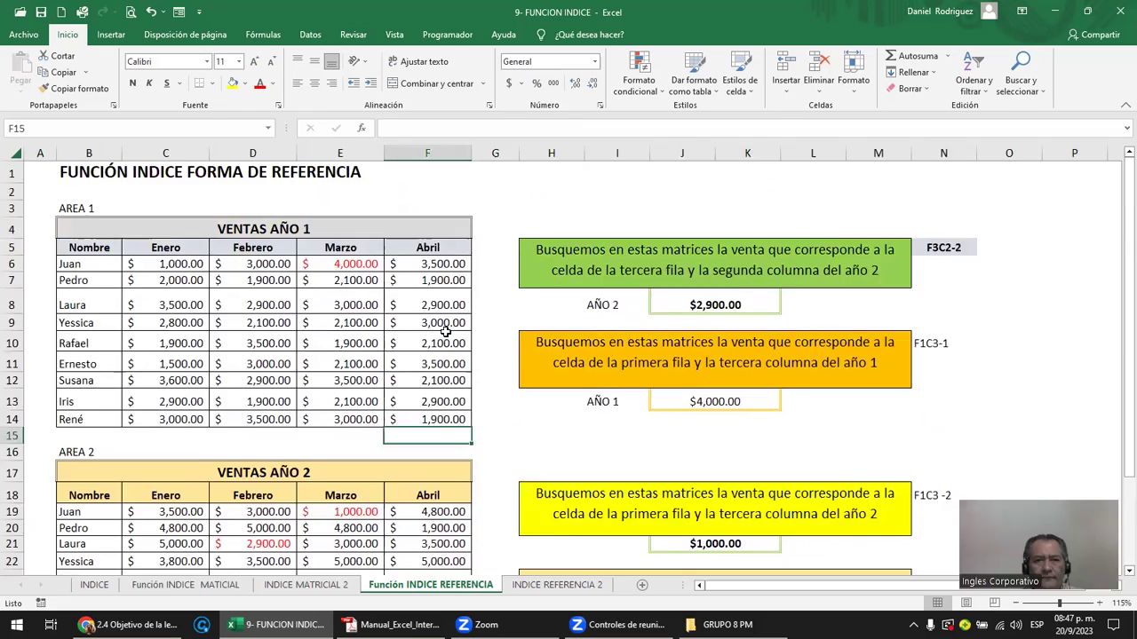
ctrl+scroll(446, 330, down, 2)
click(755, 360)
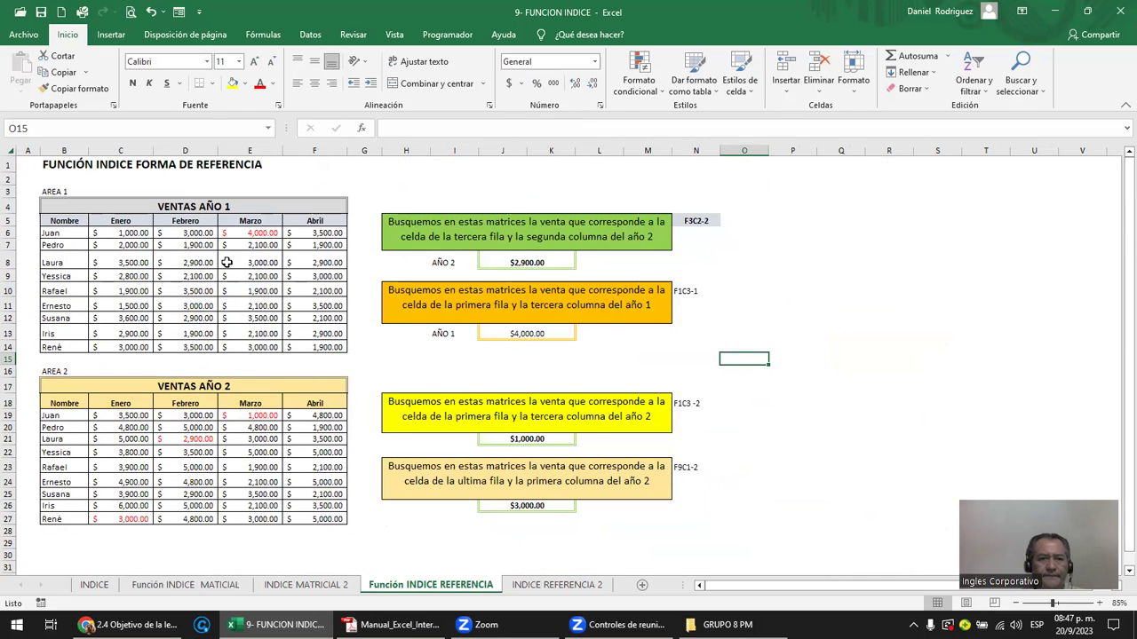
drag(78, 233, 316, 342)
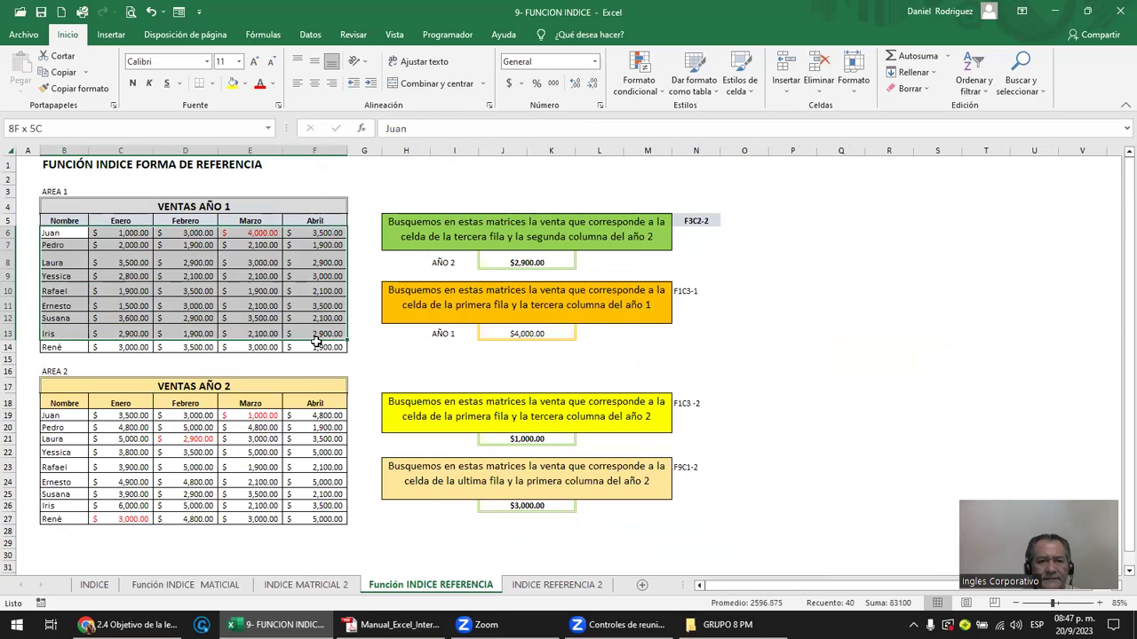
mouse_move(71, 415)
mouse_down()
mouse_move(337, 505)
mouse_move(342, 519)
mouse_up()
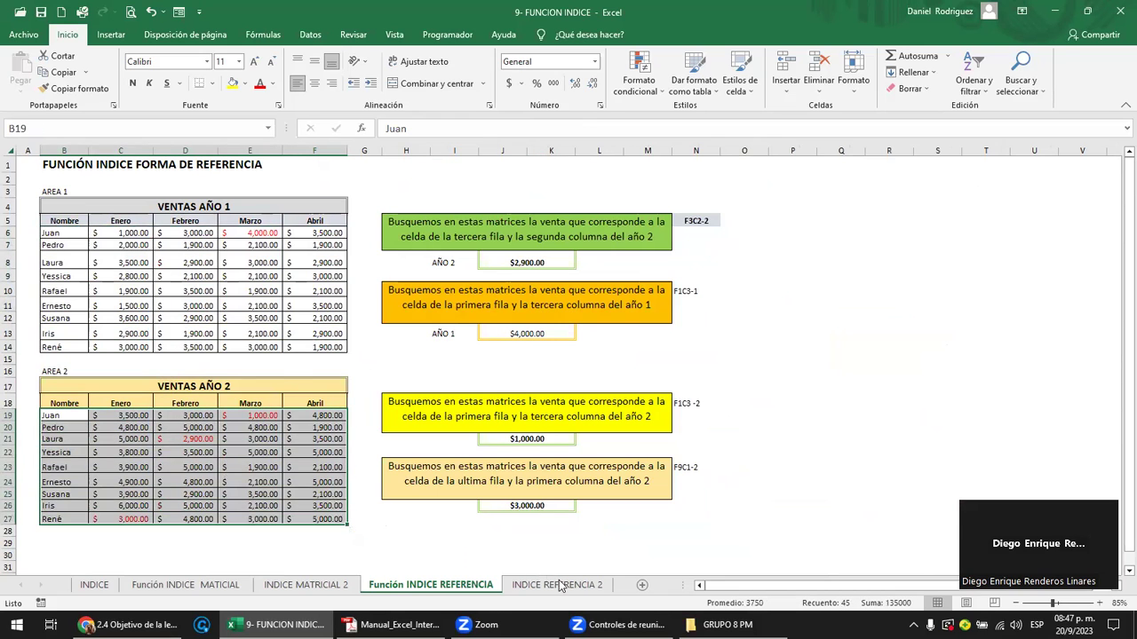
click(560, 586)
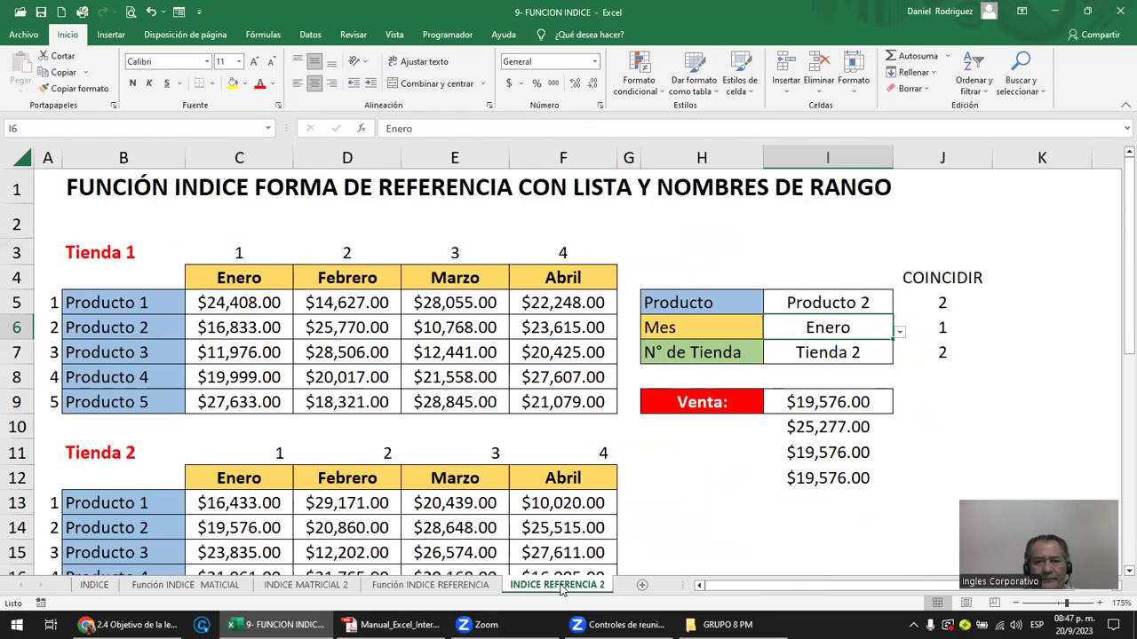
click(119, 199)
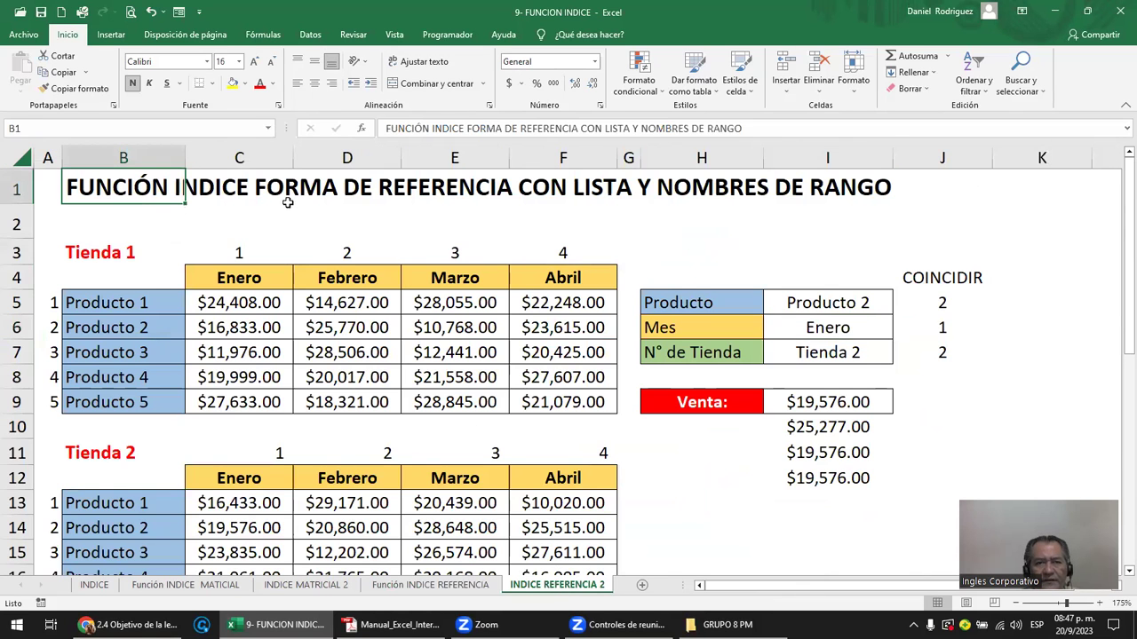
click(462, 590)
click(98, 234)
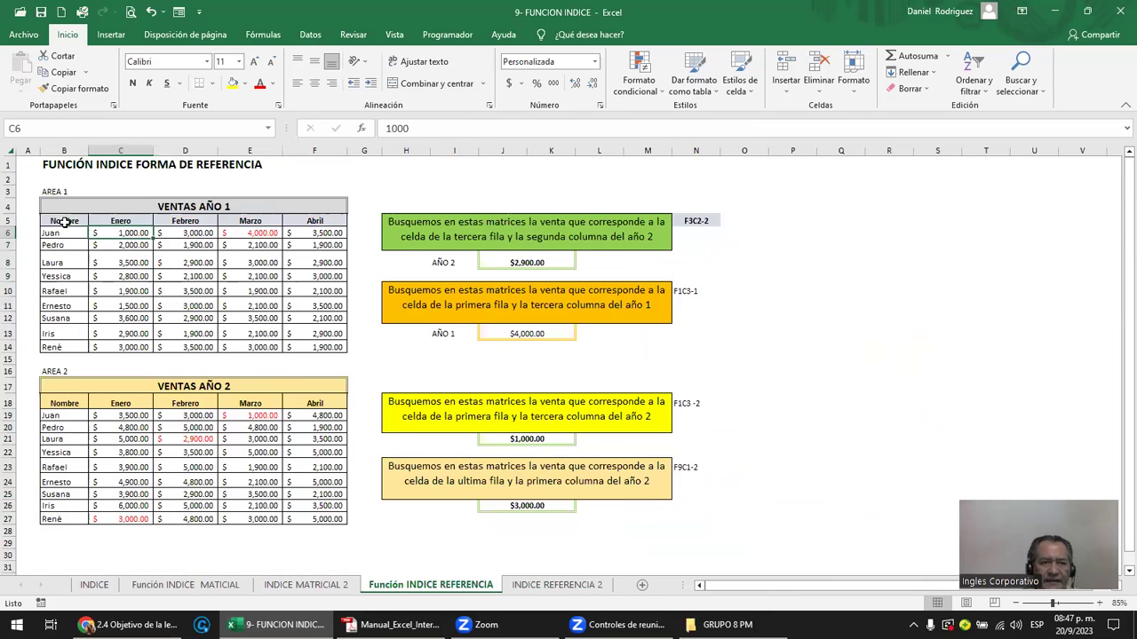
ctrl+scroll(137, 269, up, 1)
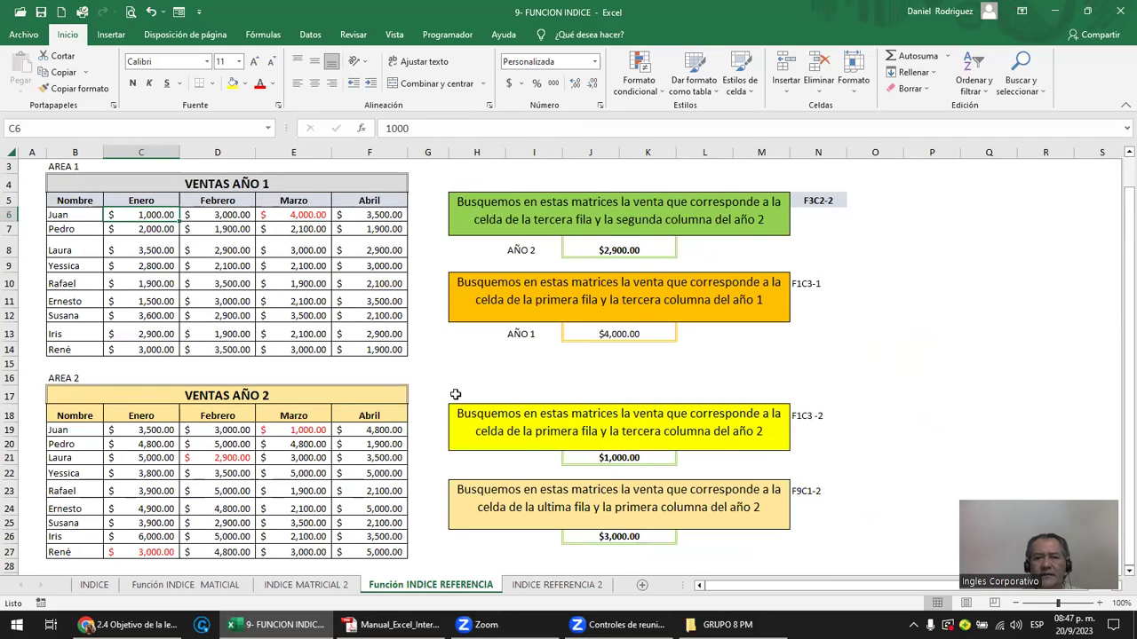
click(556, 585)
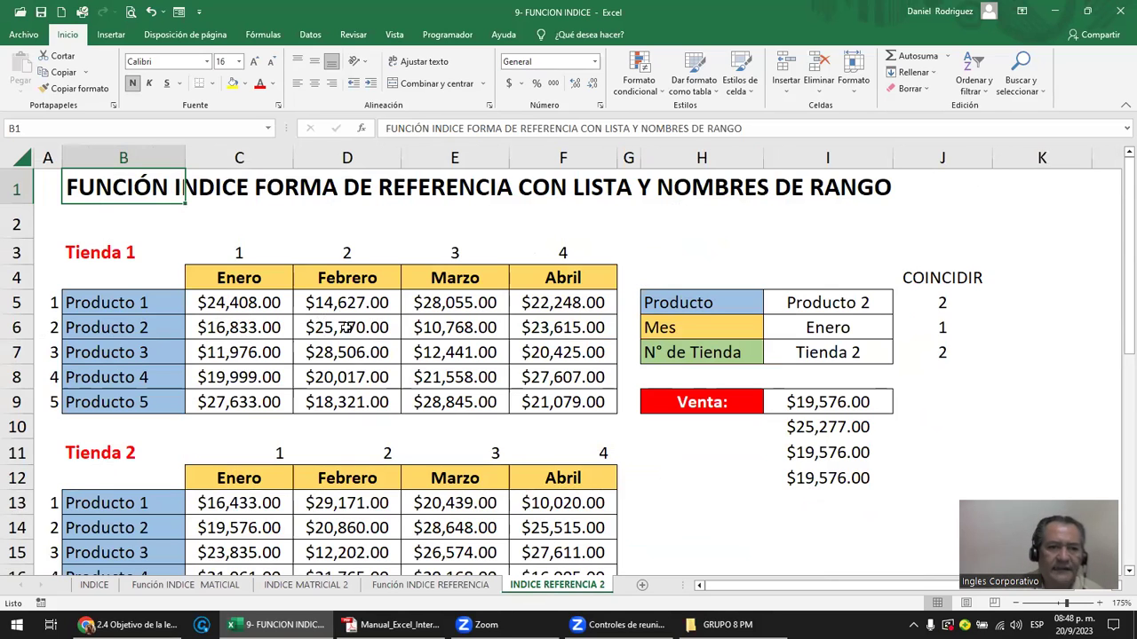
click(93, 252)
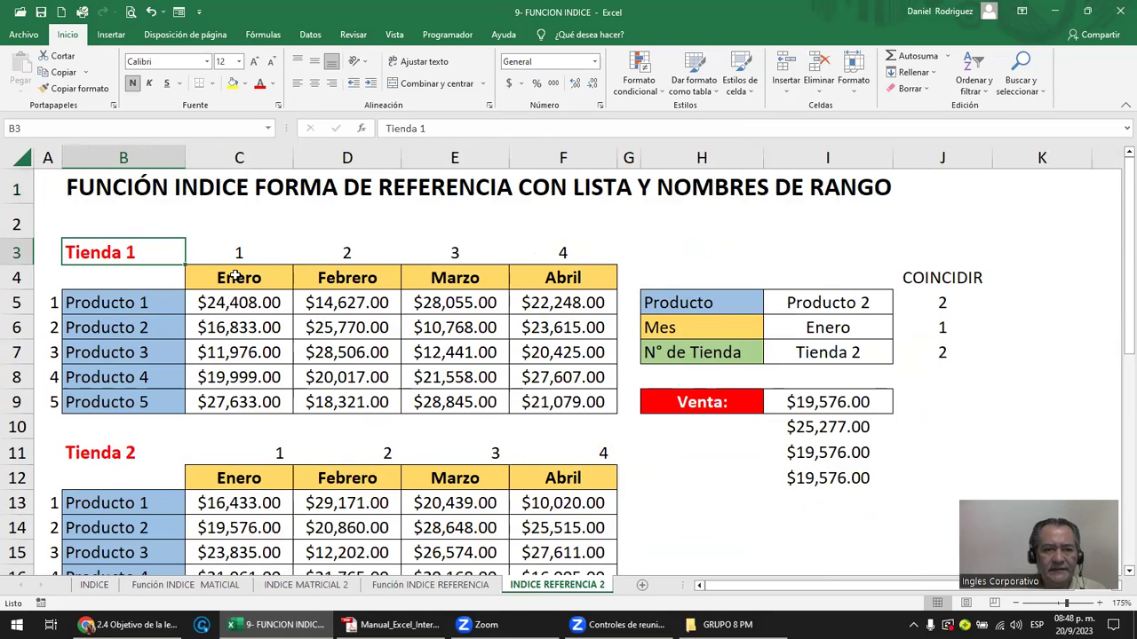
drag(235, 302, 550, 302)
drag(104, 302, 140, 402)
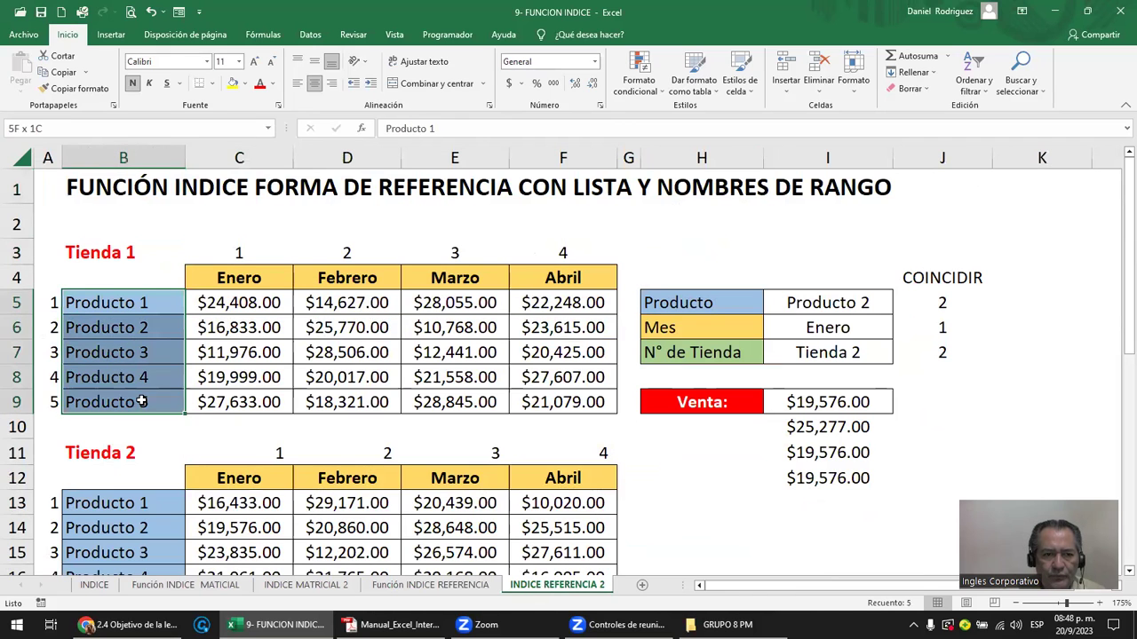
click(208, 327)
scroll(250, 308, down, 2)
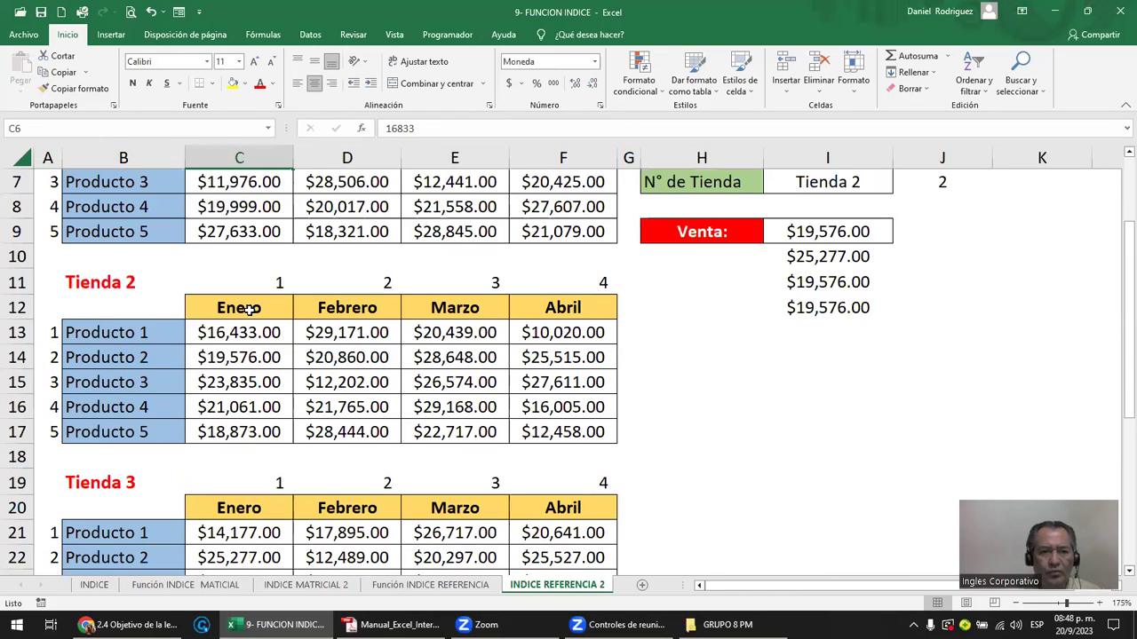
scroll(251, 308, down, 1)
scroll(251, 309, down, 2)
scroll(252, 310, down, 2)
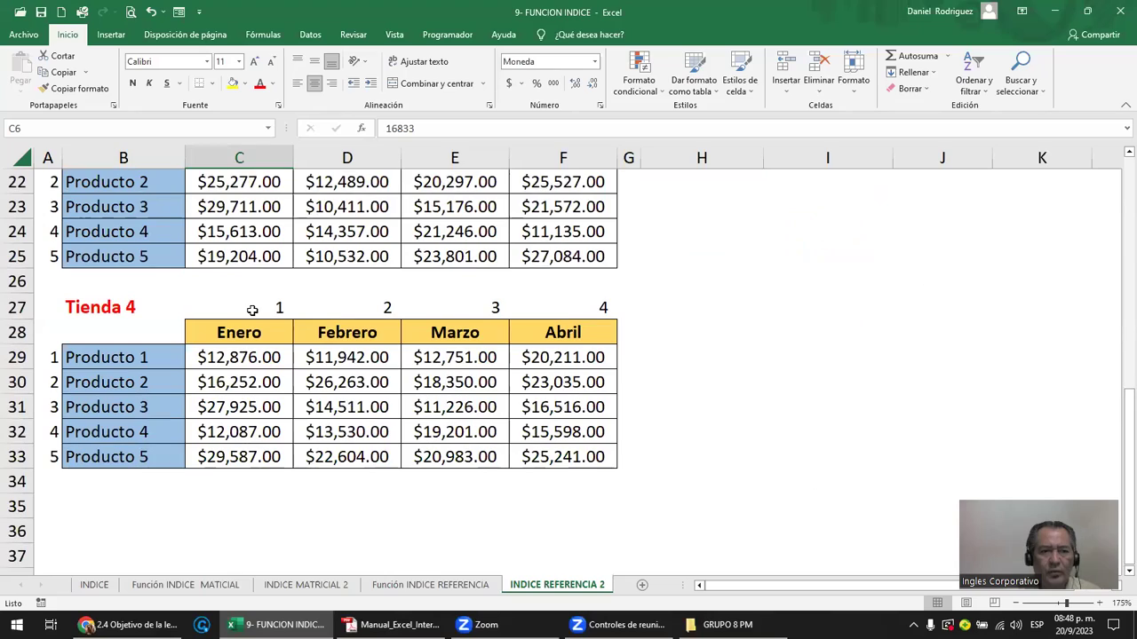
scroll(252, 309, up, 3)
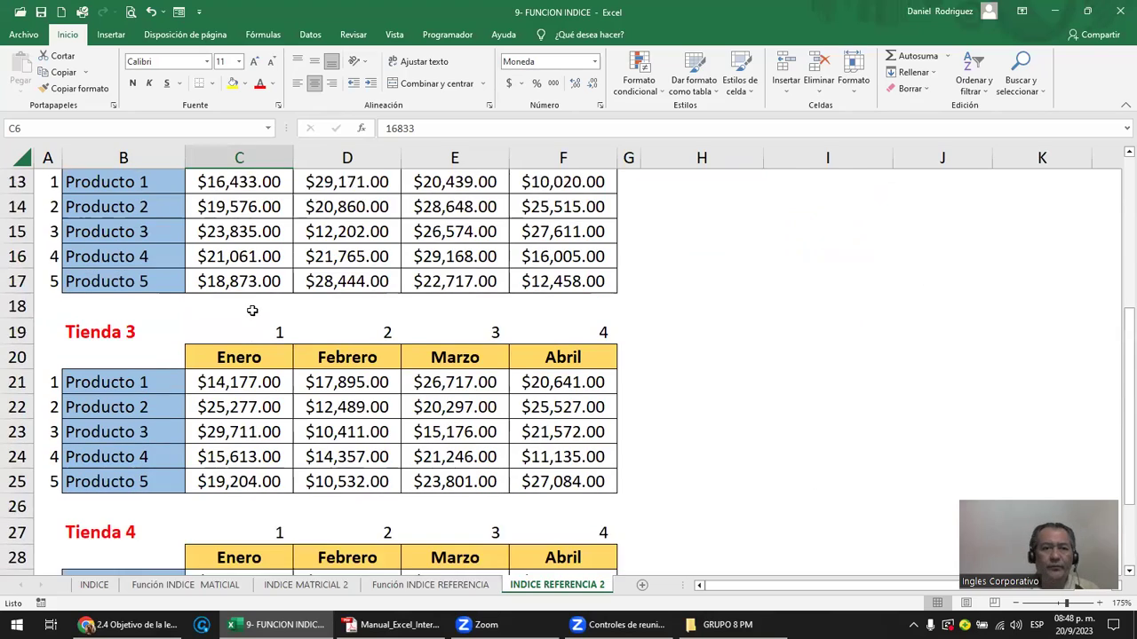
scroll(252, 309, up, 4)
scroll(253, 308, down, 3)
scroll(257, 308, down, 2)
scroll(262, 310, down, 1)
scroll(265, 309, down, 1)
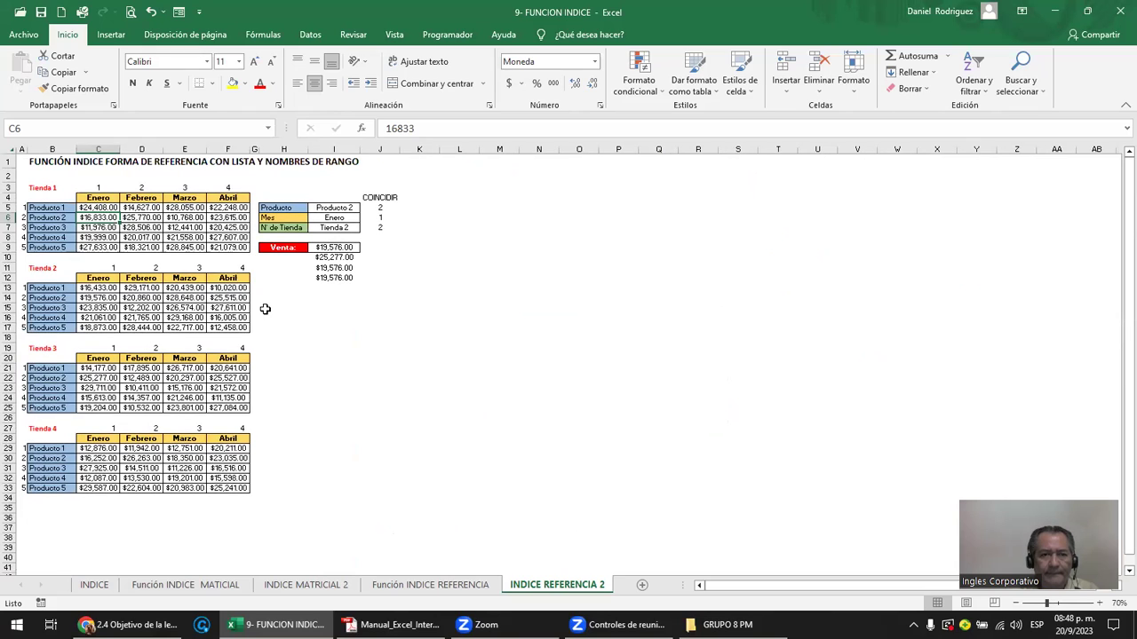
scroll(265, 309, up, 1)
scroll(265, 309, up, 3)
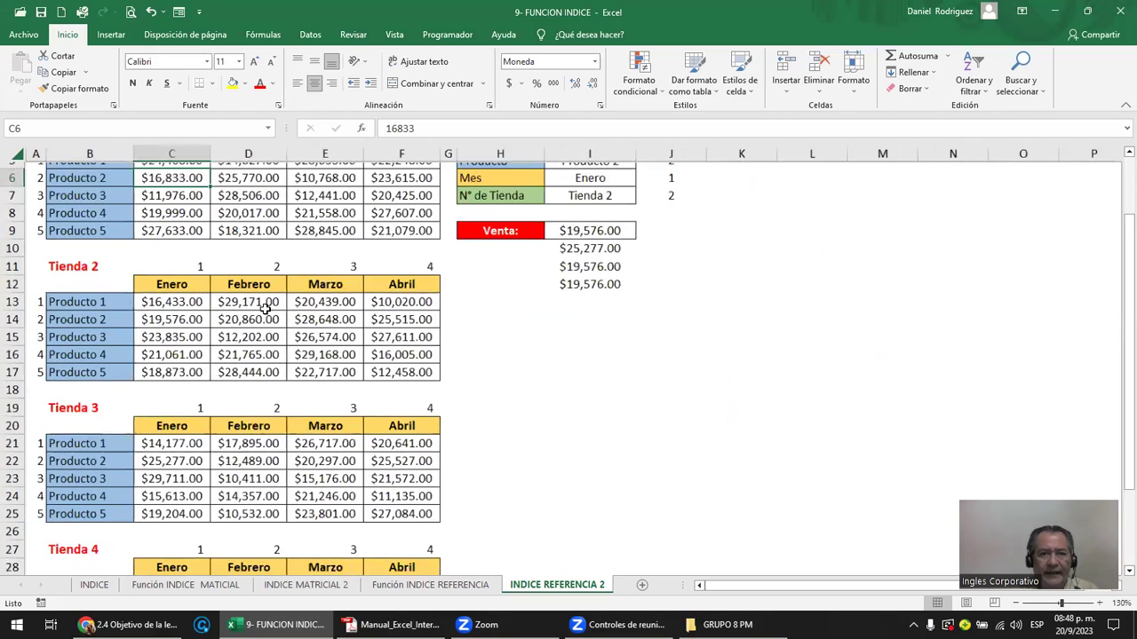
scroll(264, 309, up, 2)
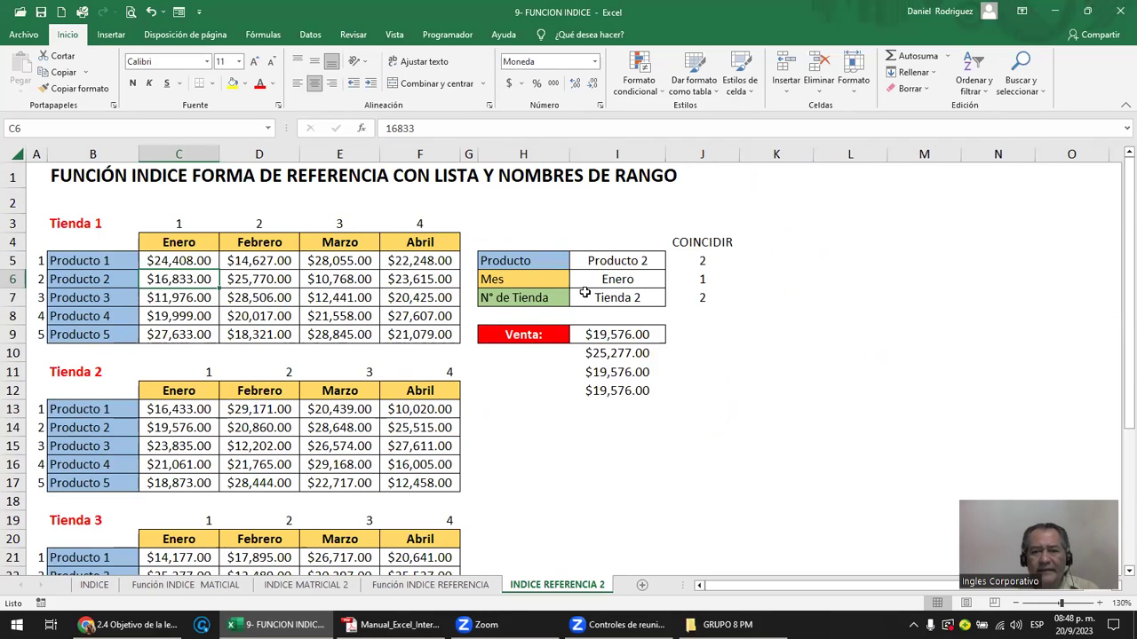
Fill H14:I14 with yellow to mark the new result area.
drag(524, 428, 640, 441)
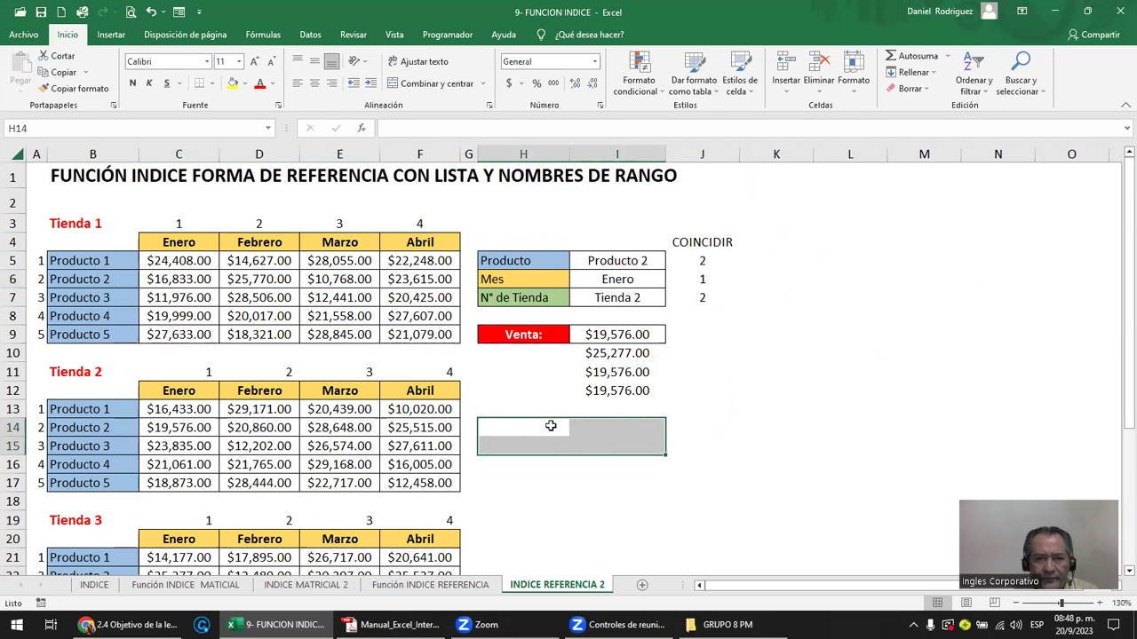
drag(534, 431, 617, 424)
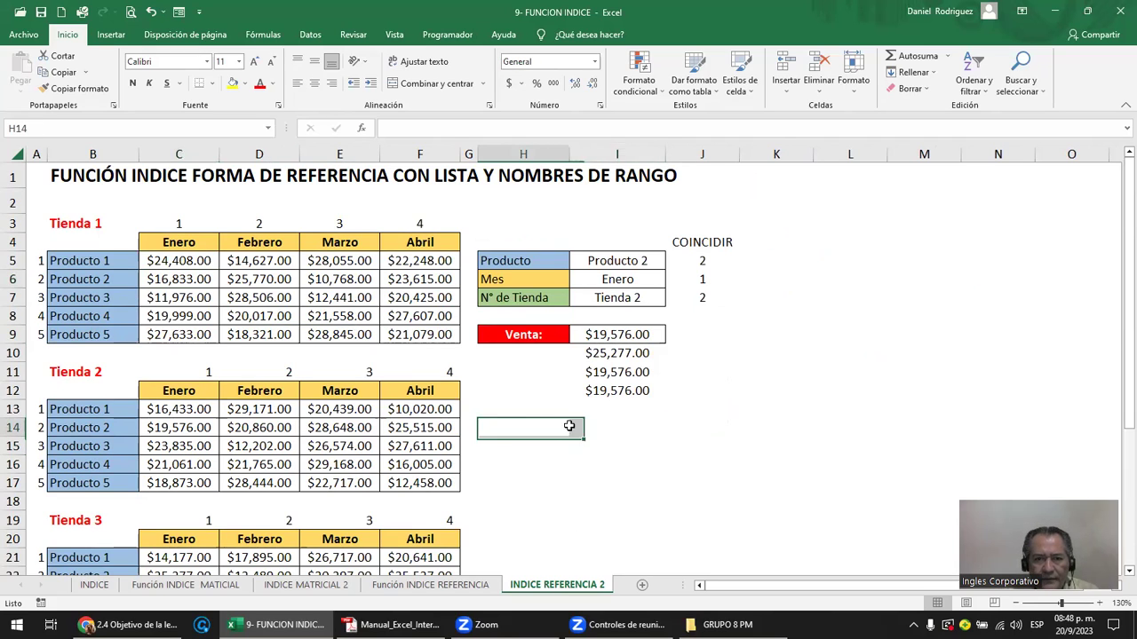
click(233, 84)
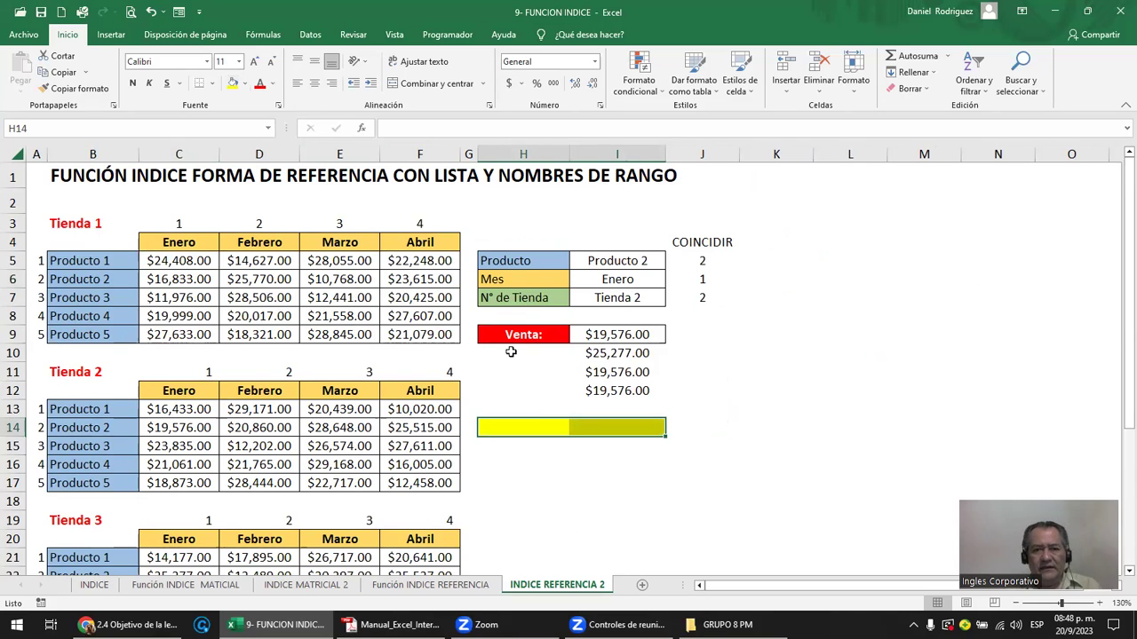
click(530, 409)
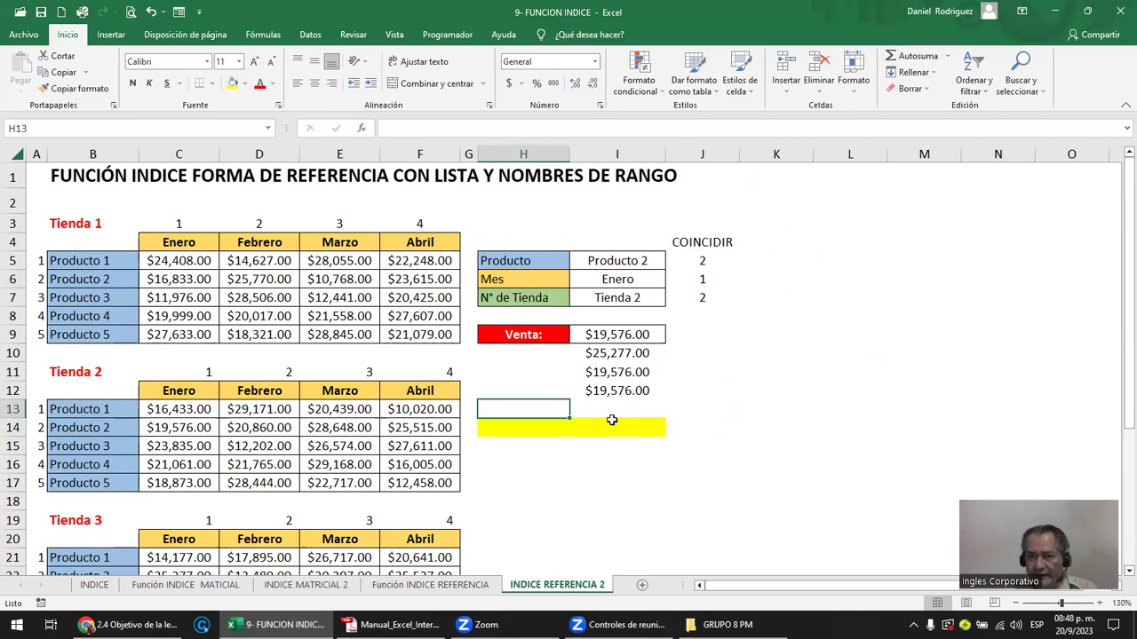
Add the note F2C2-T2 in J14, then return to H14.
click(734, 429)
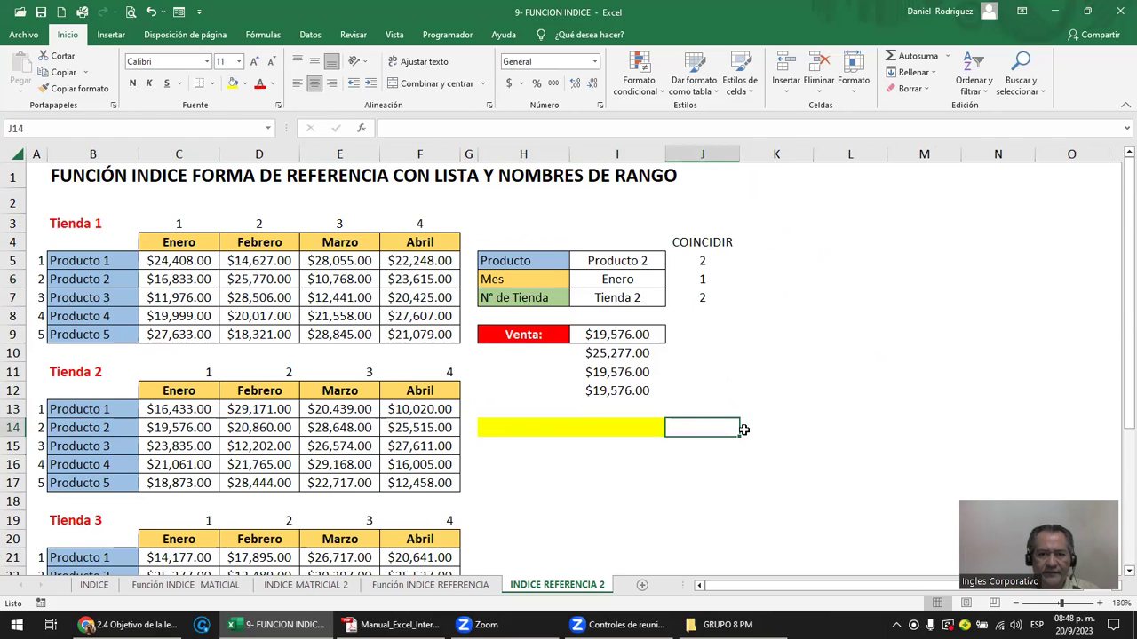
text(F2)
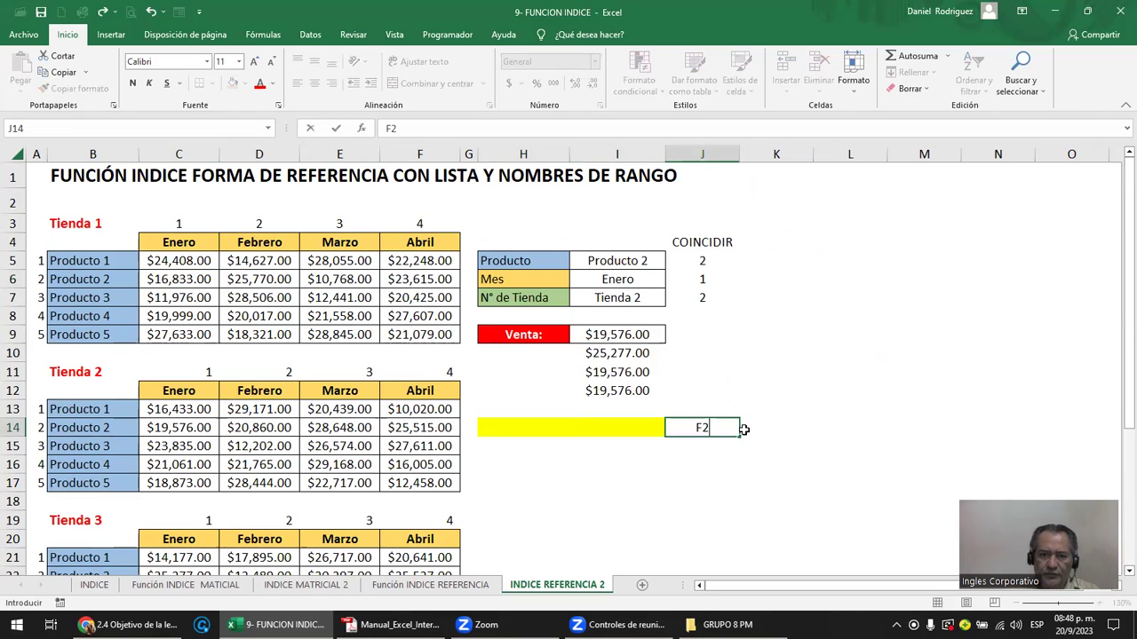
text(C2)
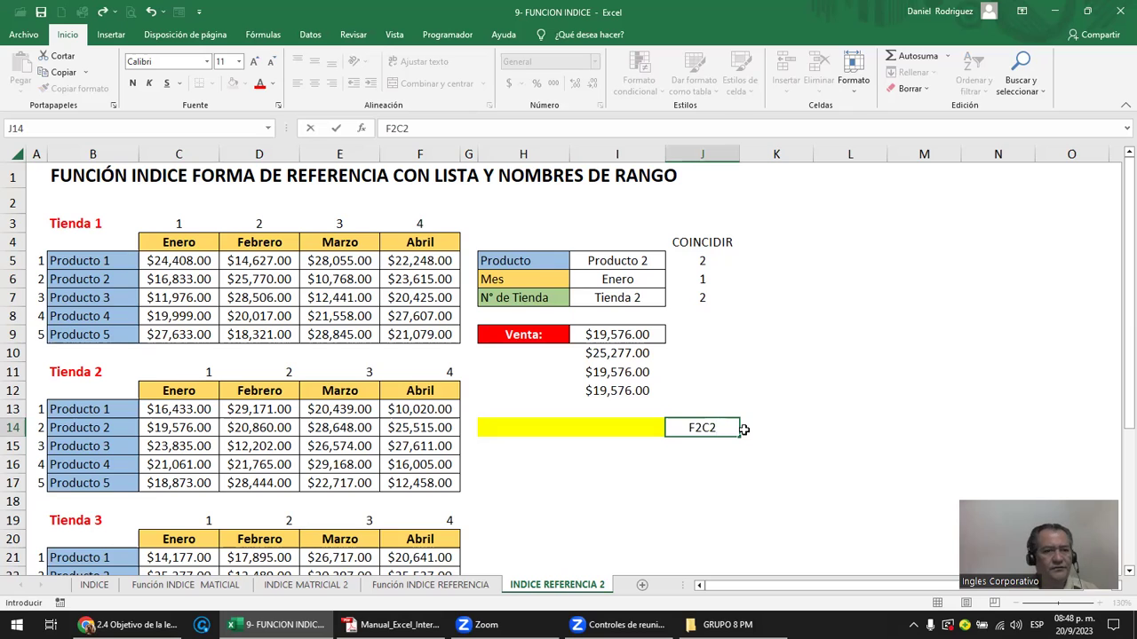
text(-)
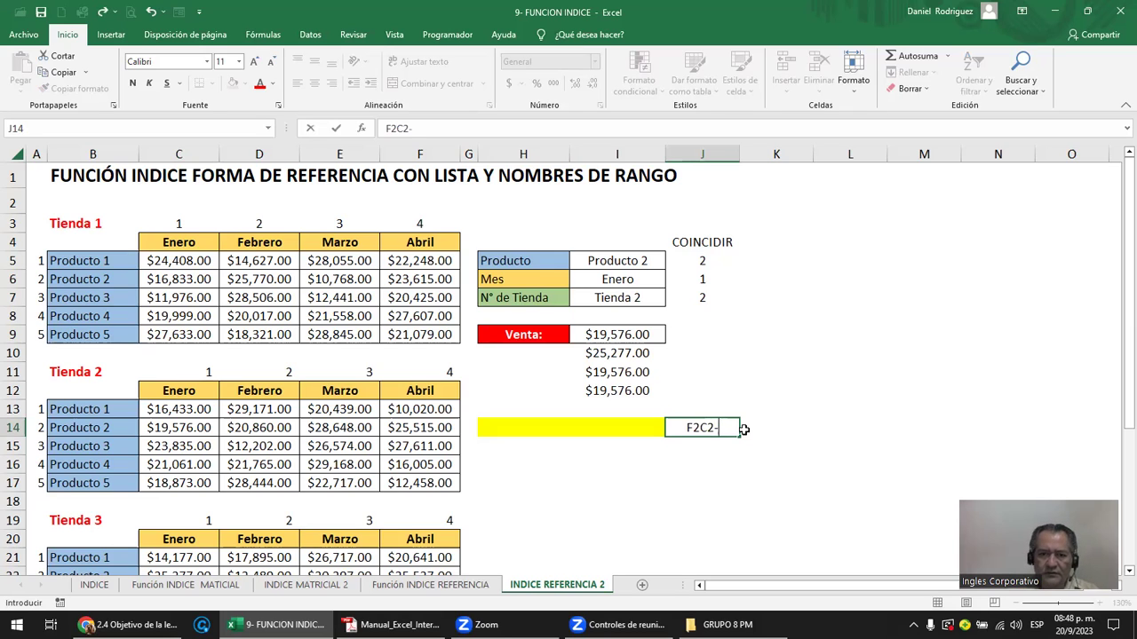
text(T)
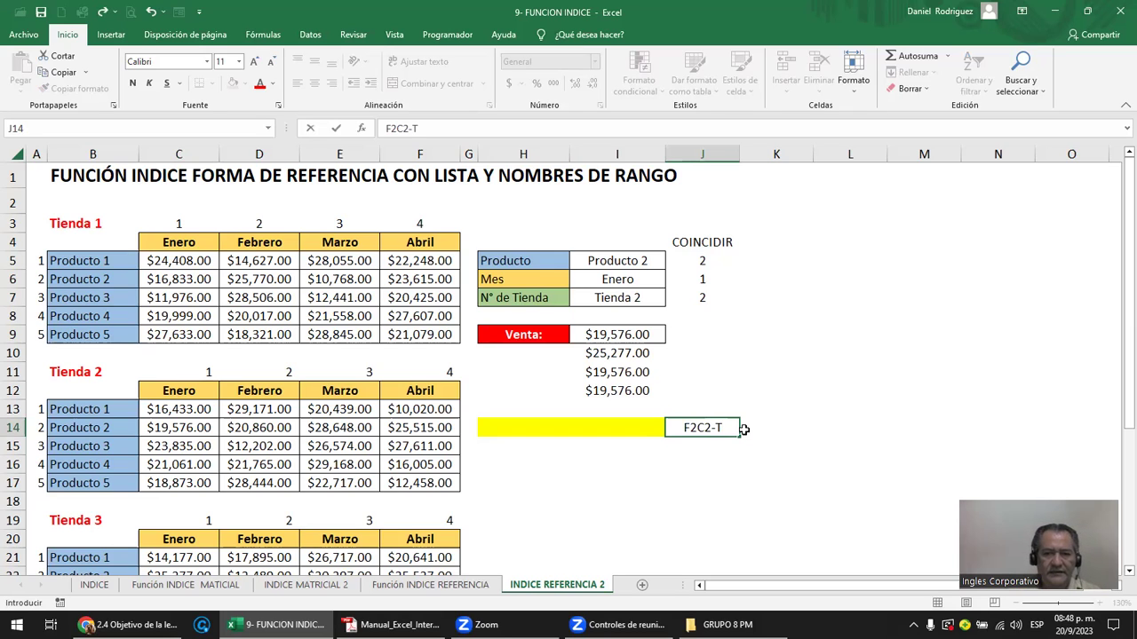
text(2)
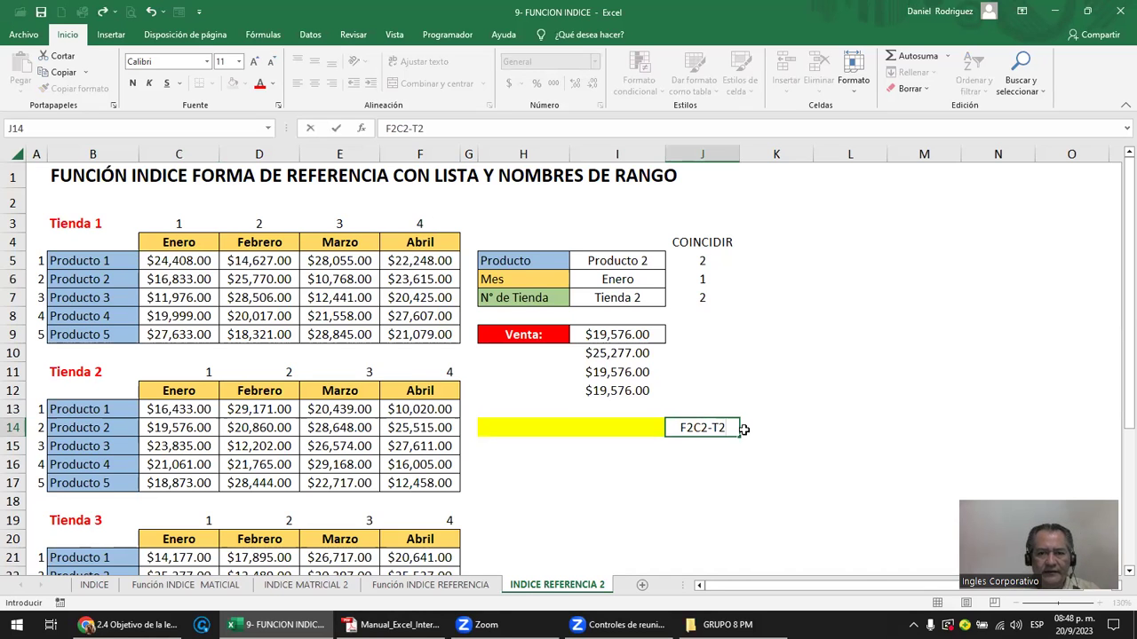
key(Return)
key(Up)
key(Left)
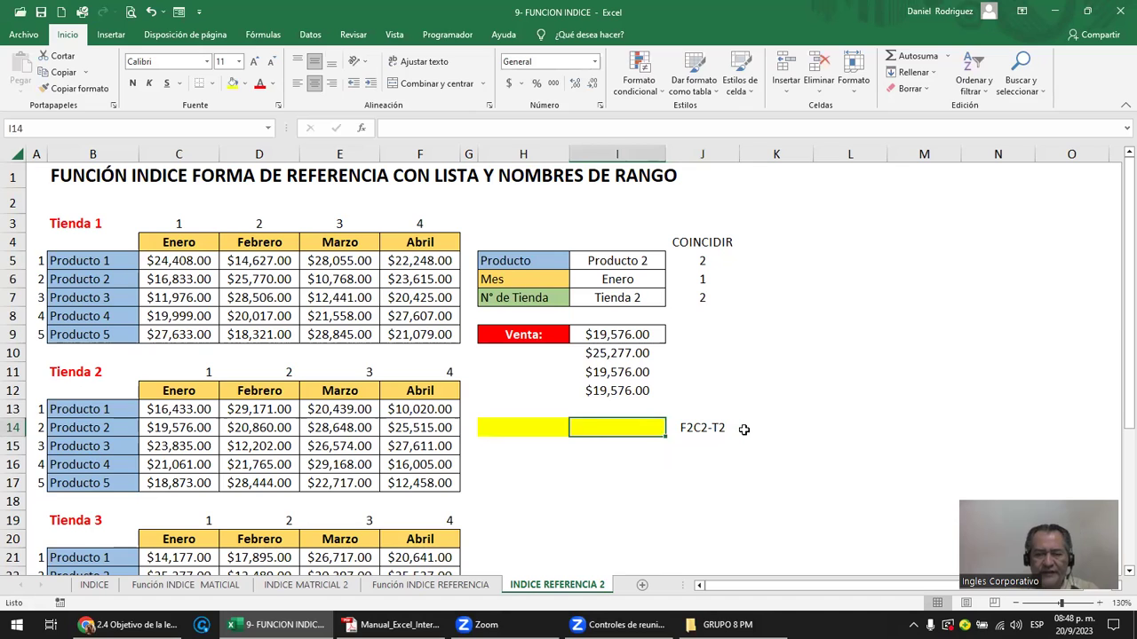
key(Left)
Start =INDICE(( in H14 with the Tienda 1 and Tienda 2 areas C5:F9 and C13:F17.
text(=)
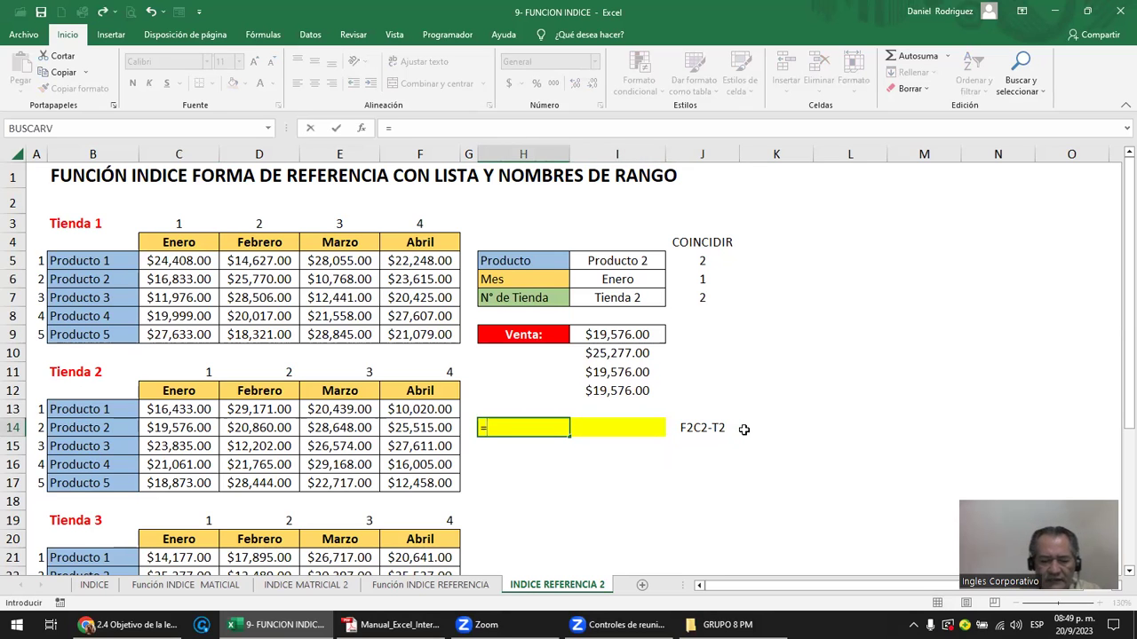
text(INDICE)
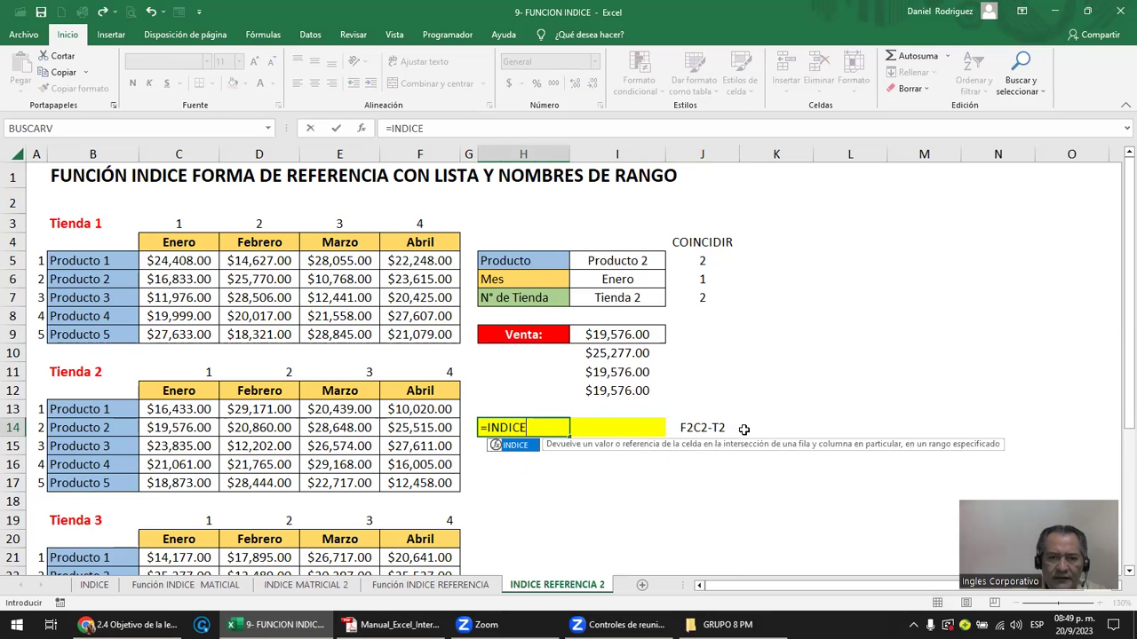
text((()
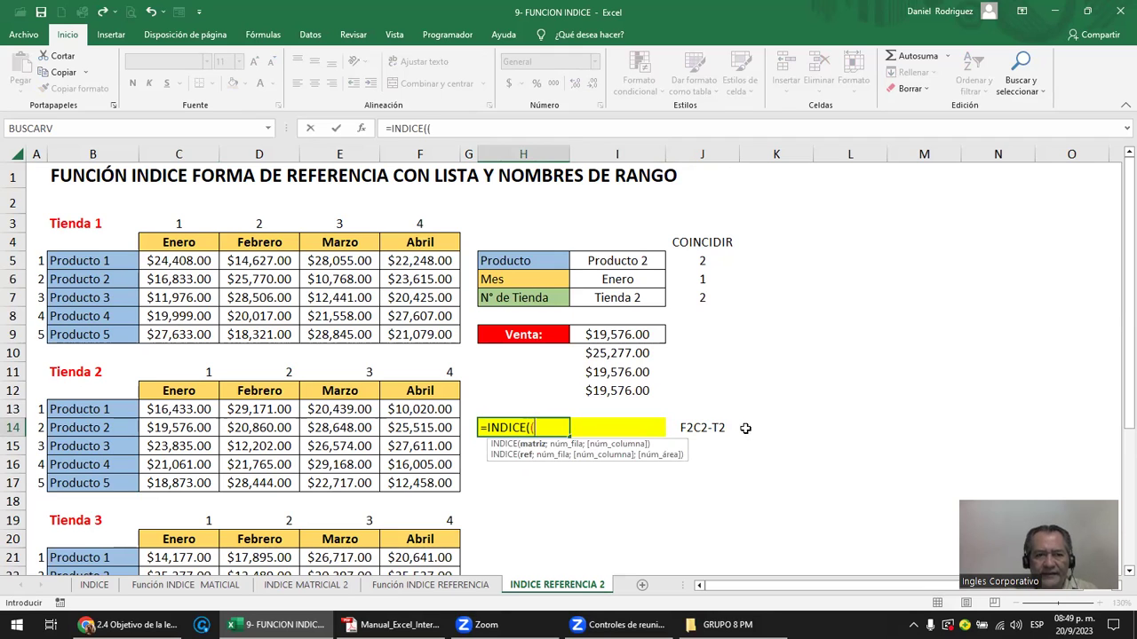
mouse_move(185, 262)
mouse_down()
mouse_move(374, 285)
mouse_move(414, 327)
mouse_up()
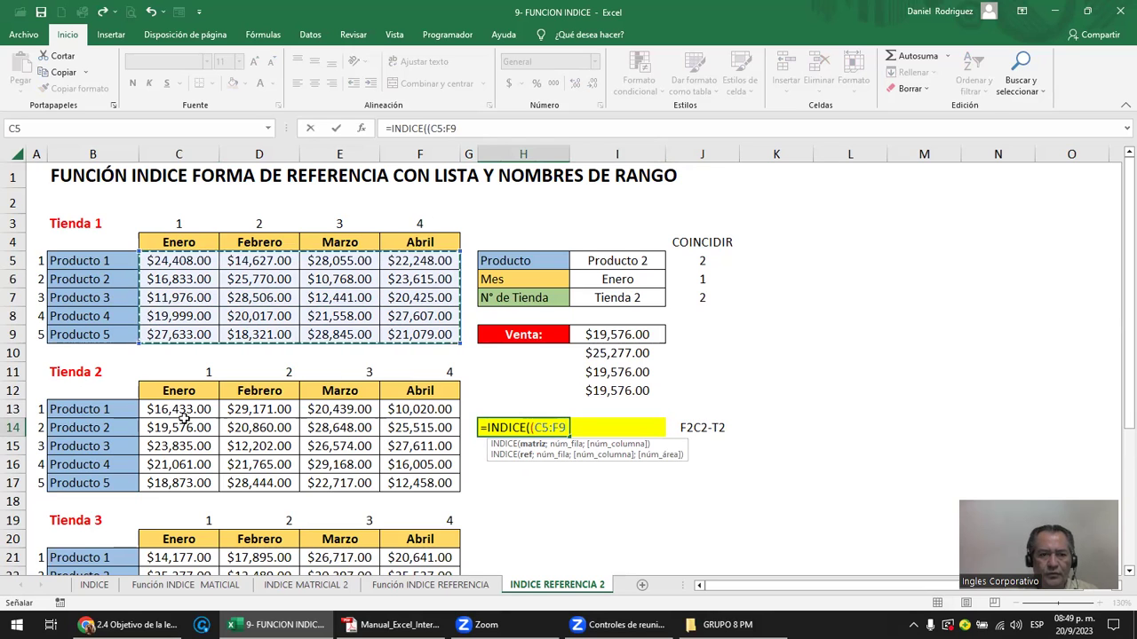
text(;)
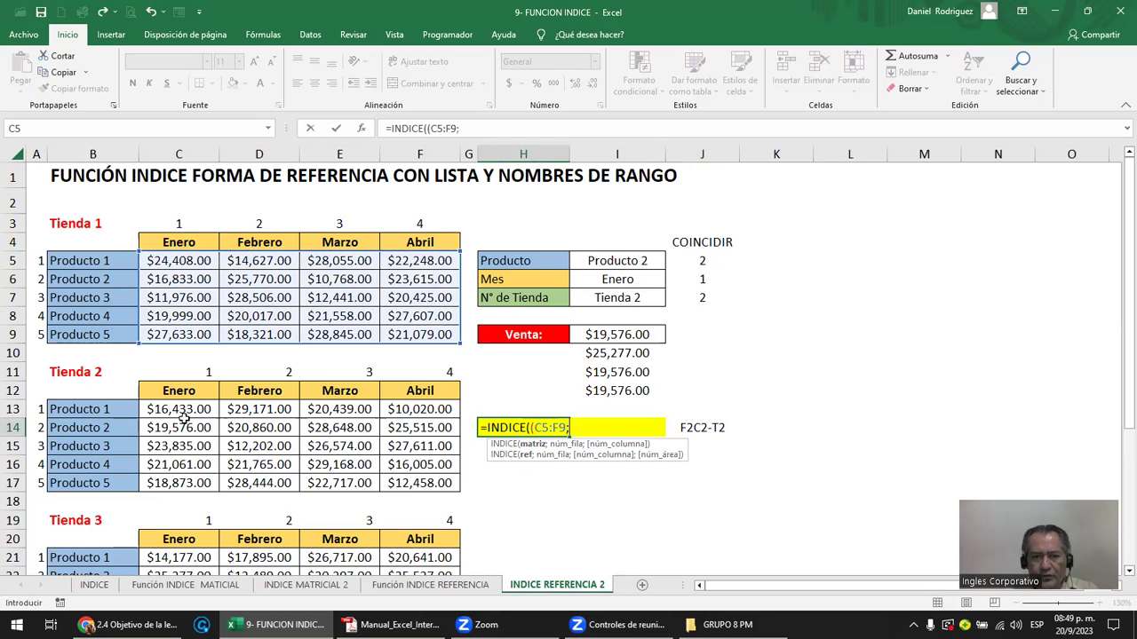
drag(184, 418, 406, 479)
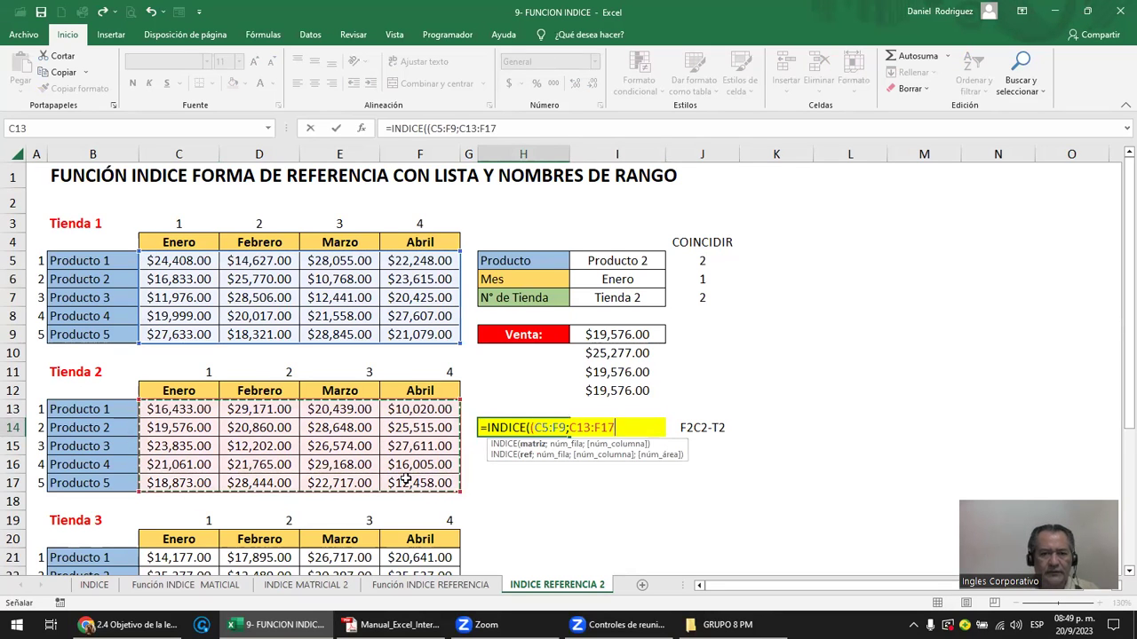
text(;)
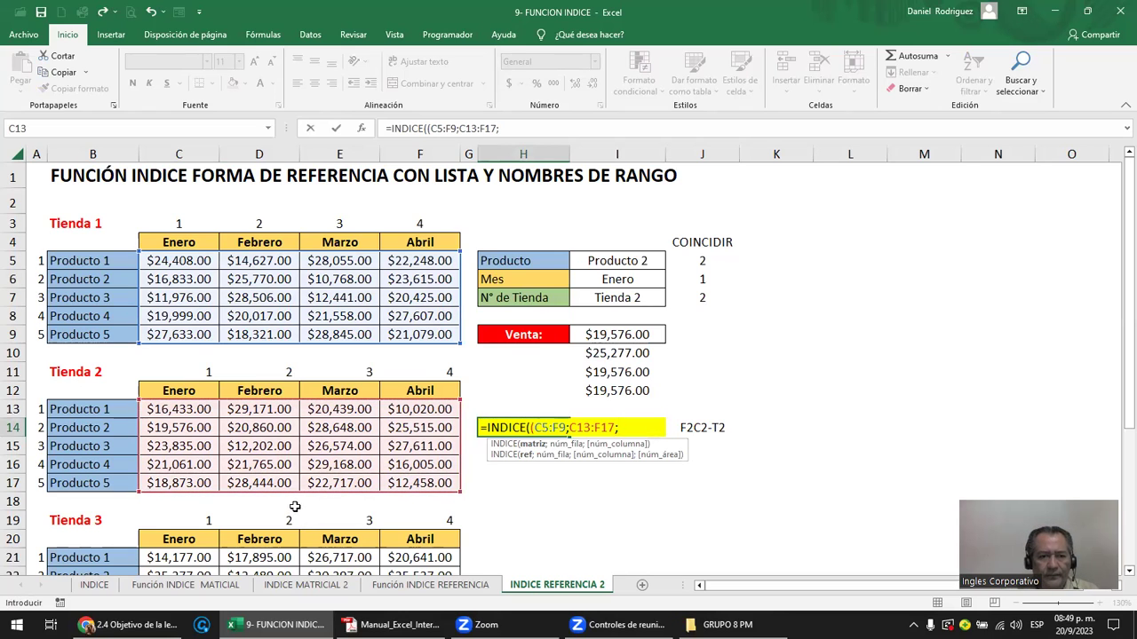
Add the Tienda 3 and Tienda 4 areas C21:F25 and C29:F33, then close the reference list.
mouse_move(1129, 351)
mouse_down()
mouse_move(1117, 387)
mouse_move(1121, 479)
mouse_up()
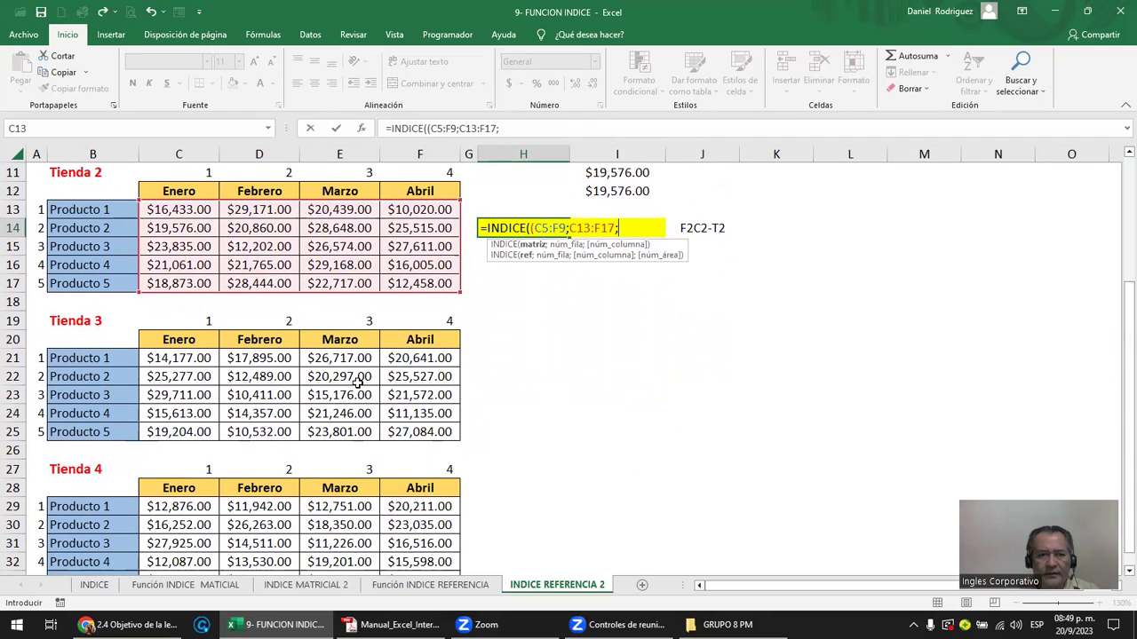
drag(175, 359, 413, 432)
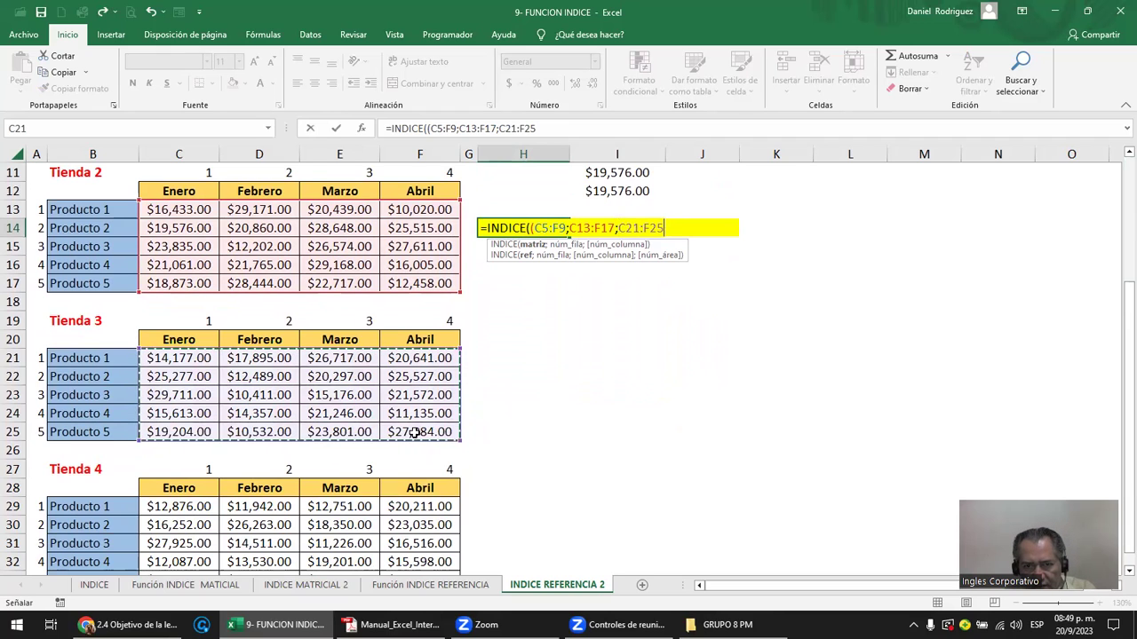
text(;)
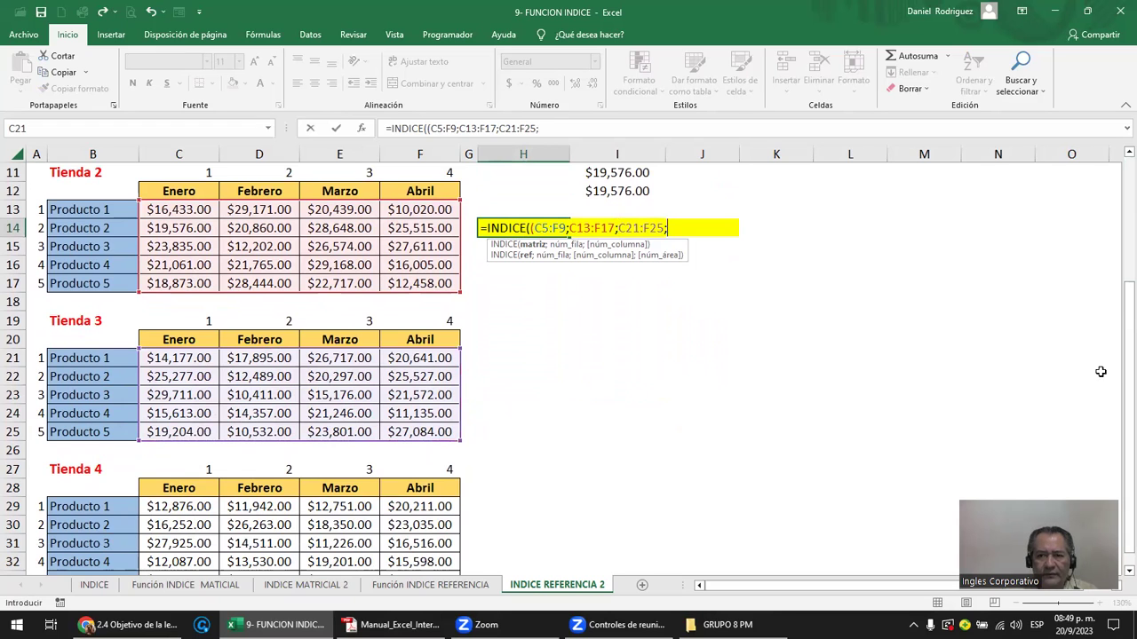
scroll(1100, 371, down, 1)
click(218, 489)
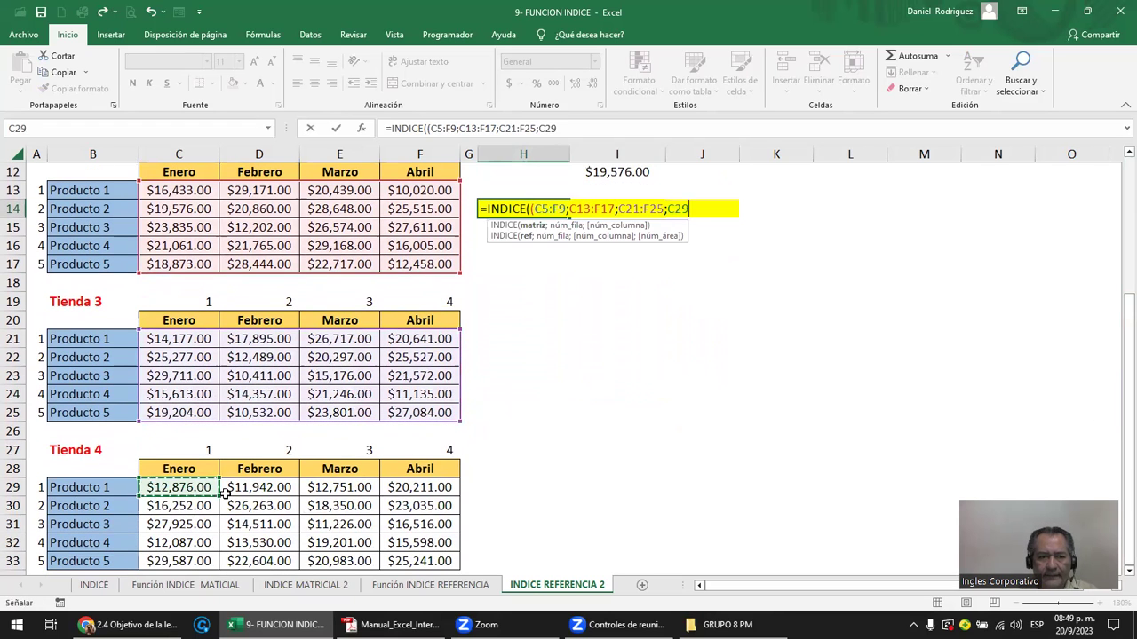
drag(224, 493, 438, 560)
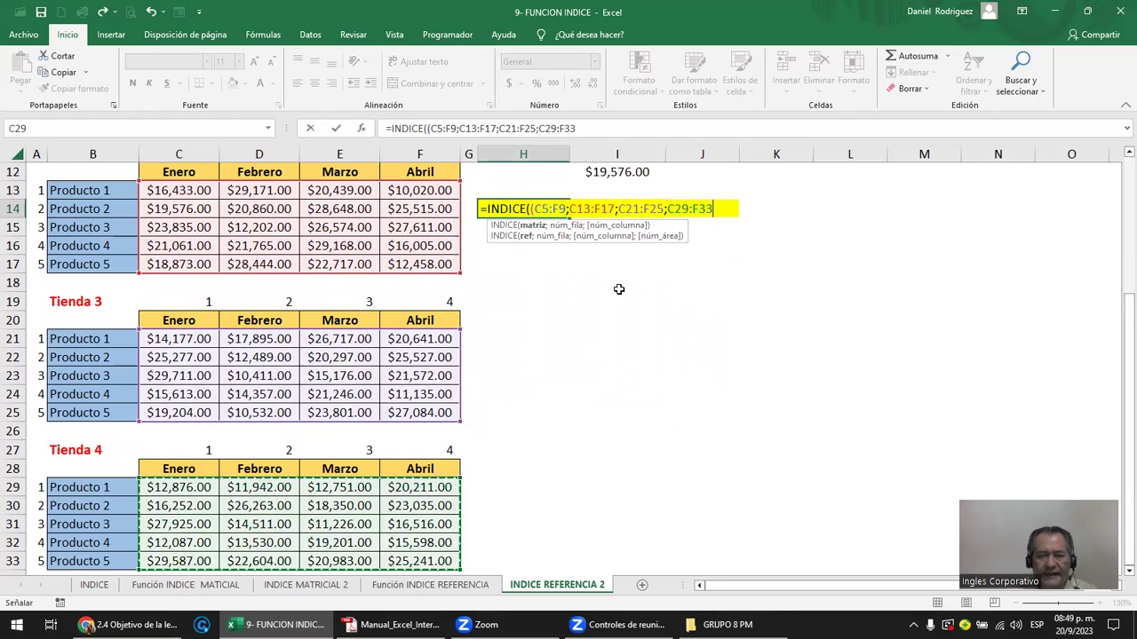
text())
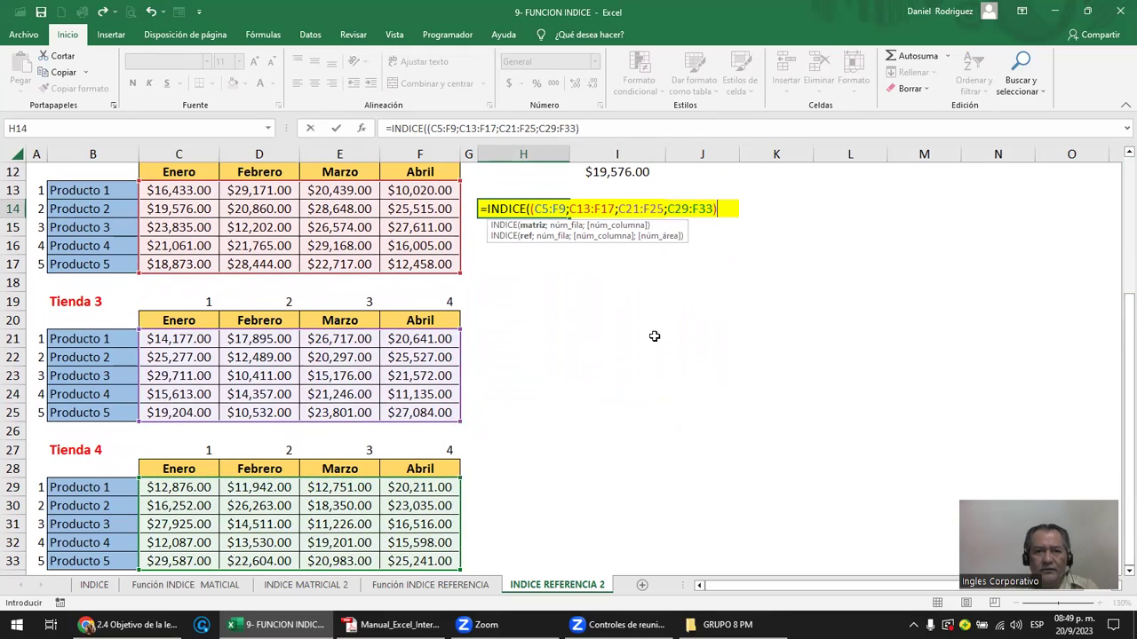
scroll(655, 335, up, 1)
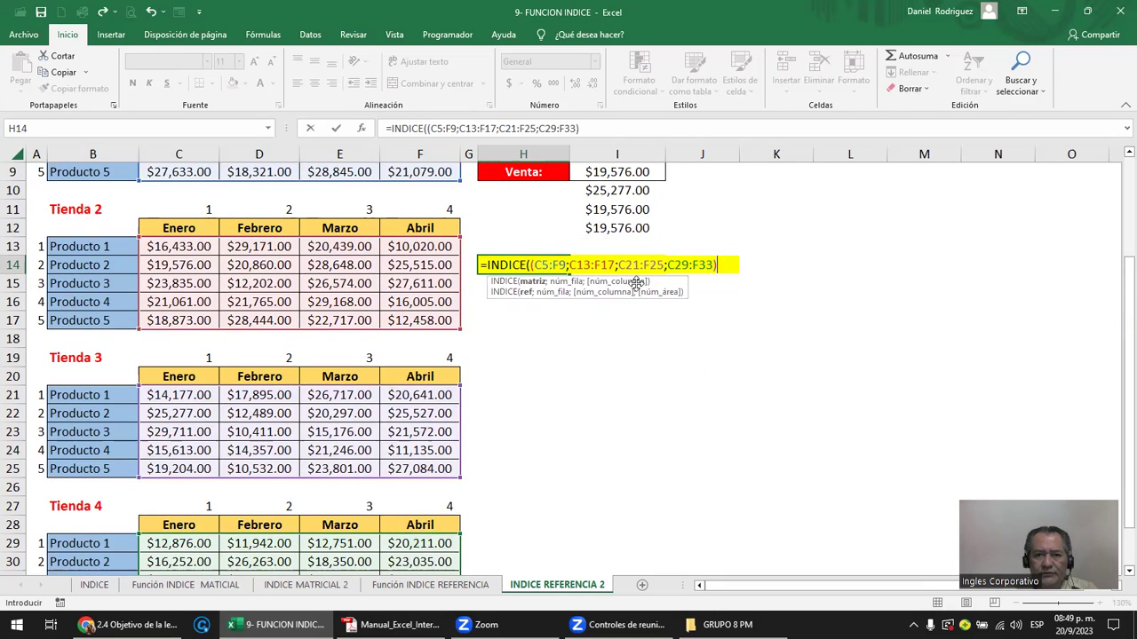
Finish H14 as =INDICE((C5:F9;C13:F17;C21:F25;C29:F33);2;2;2), which returns 20860.
text(;)
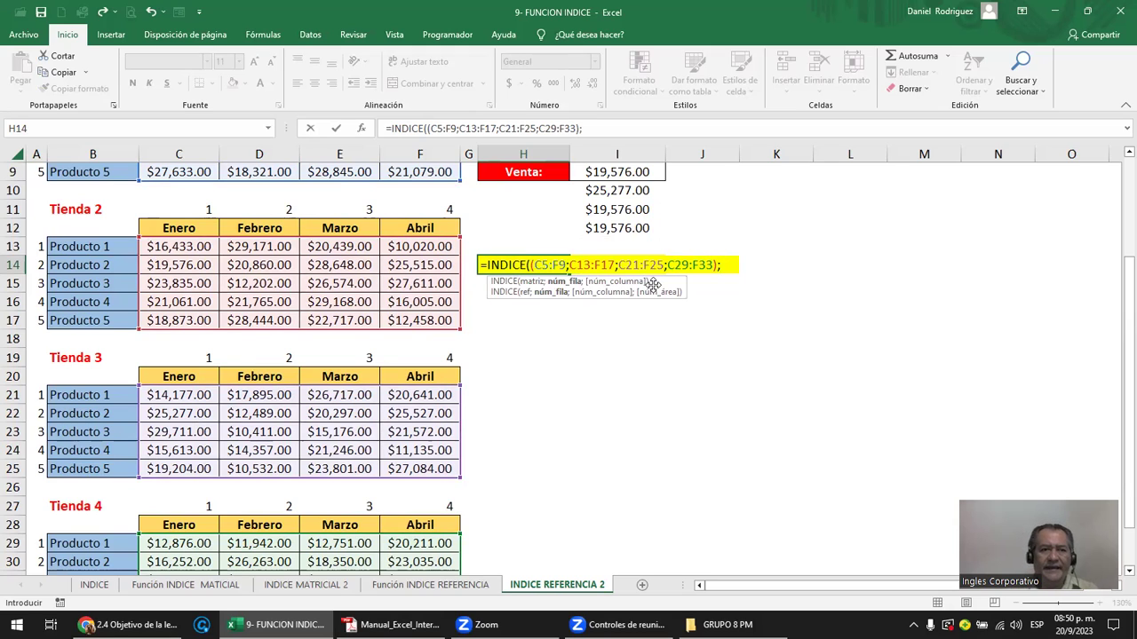
scroll(710, 306, up, 1)
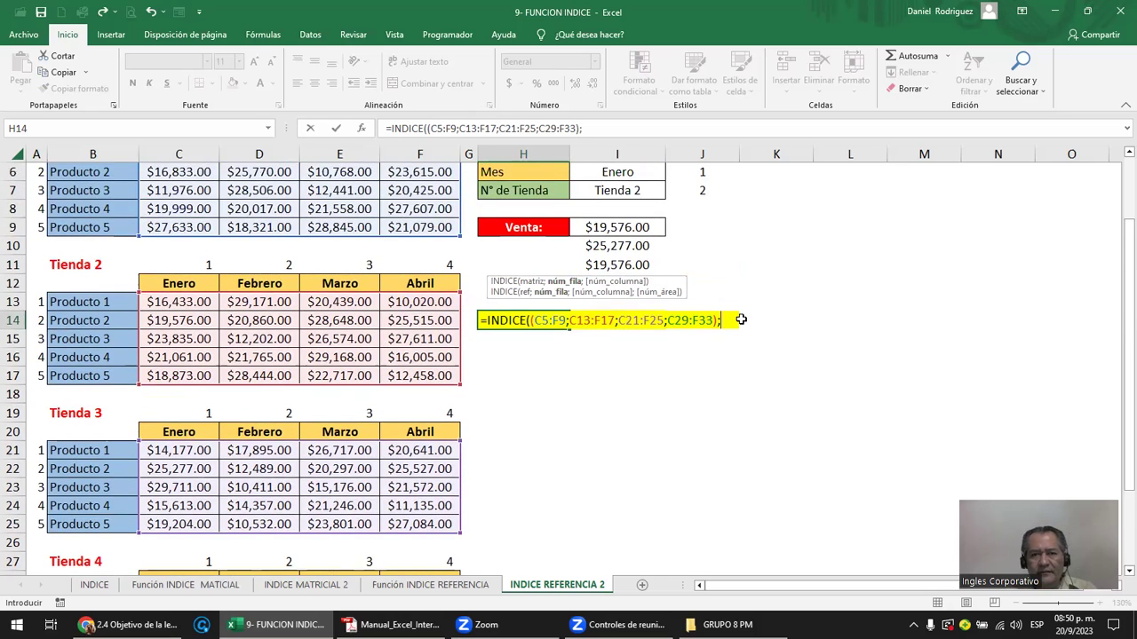
scroll(741, 319, up, 2)
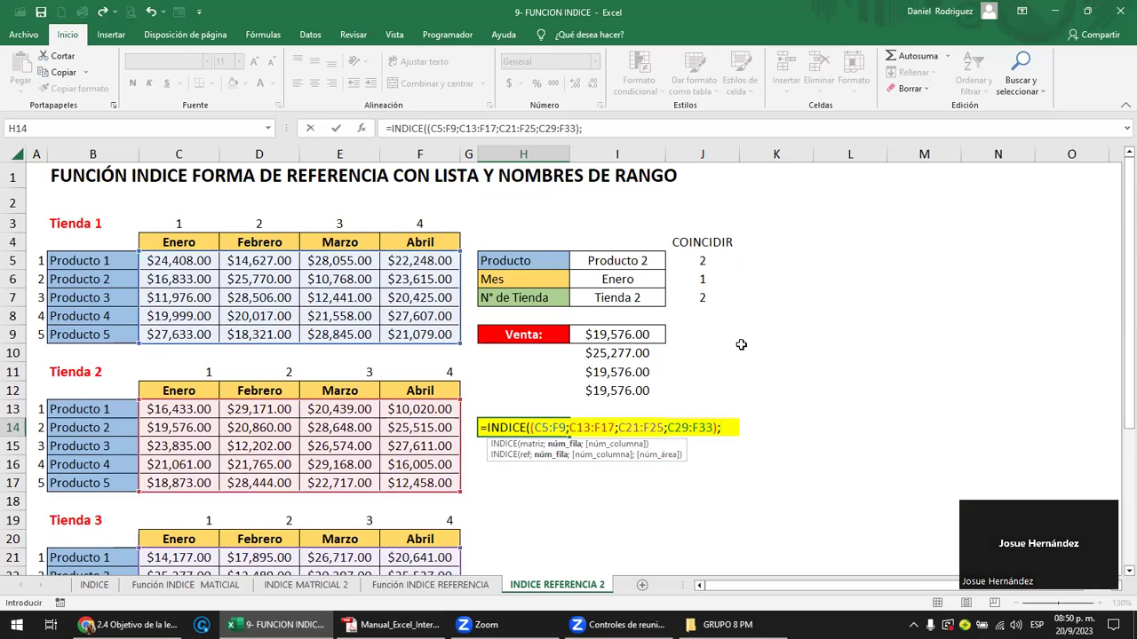
text(2)
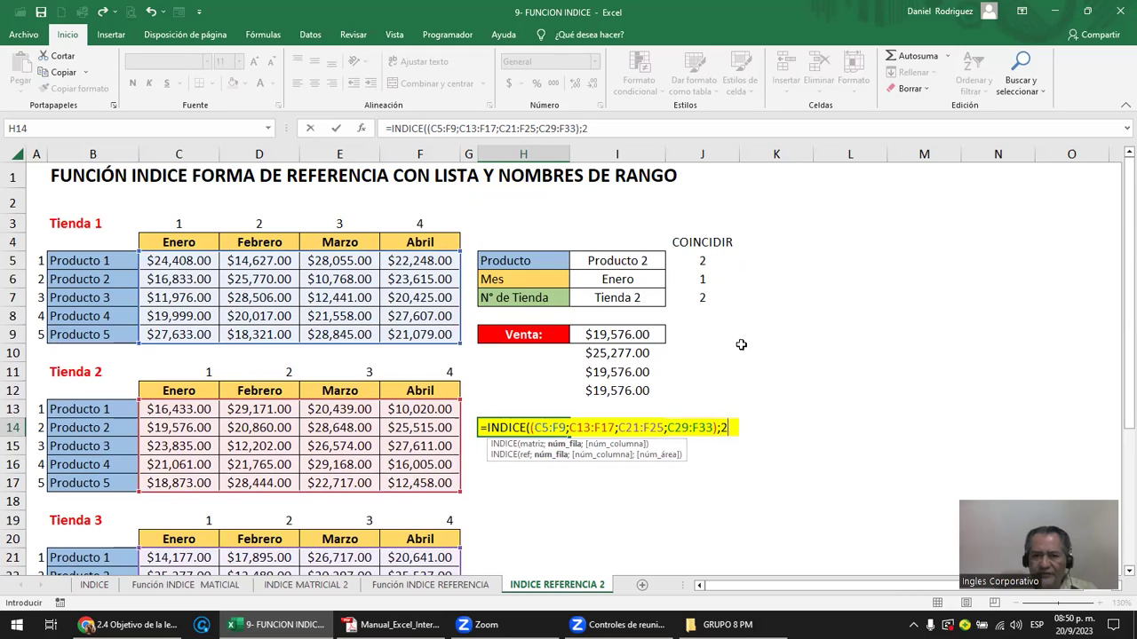
text(;2)
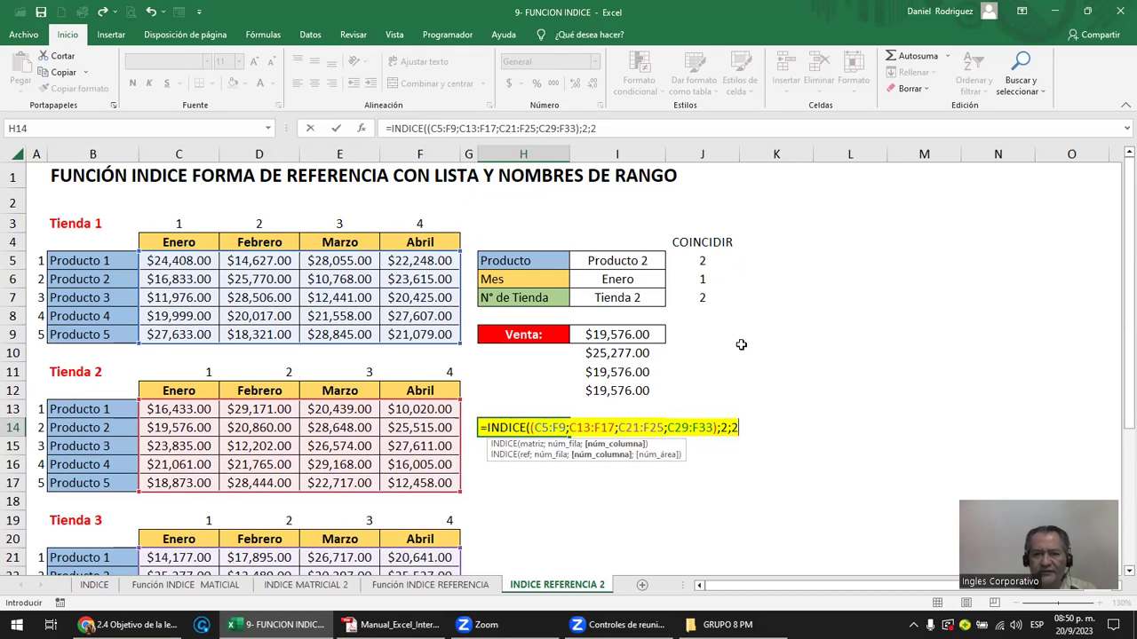
text(;2)
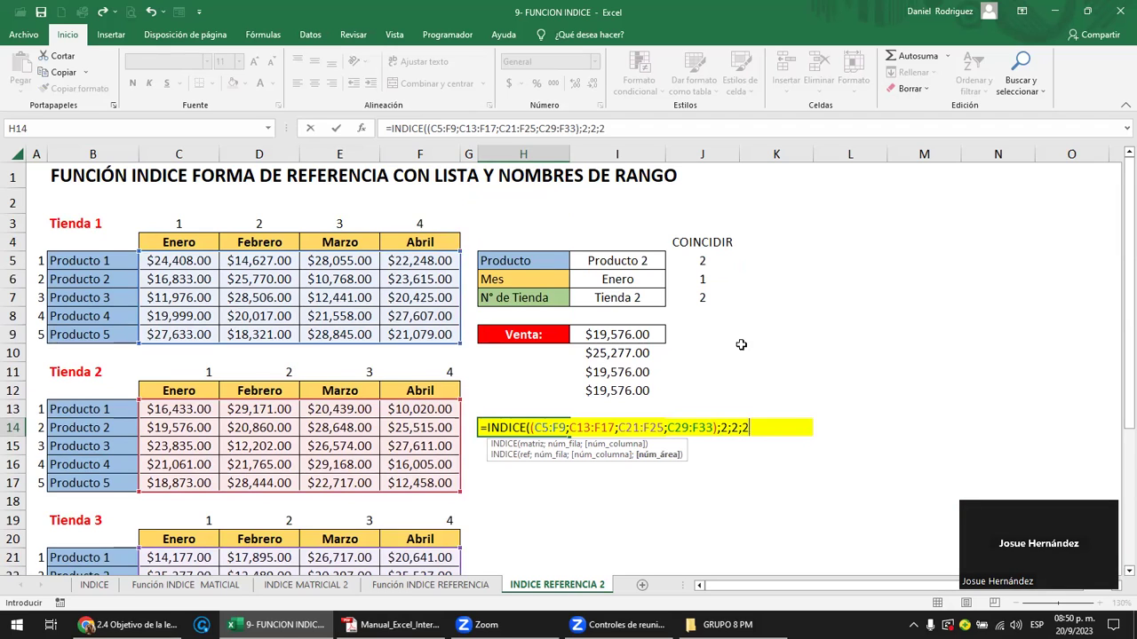
key(Return)
key(Up)
click(710, 427)
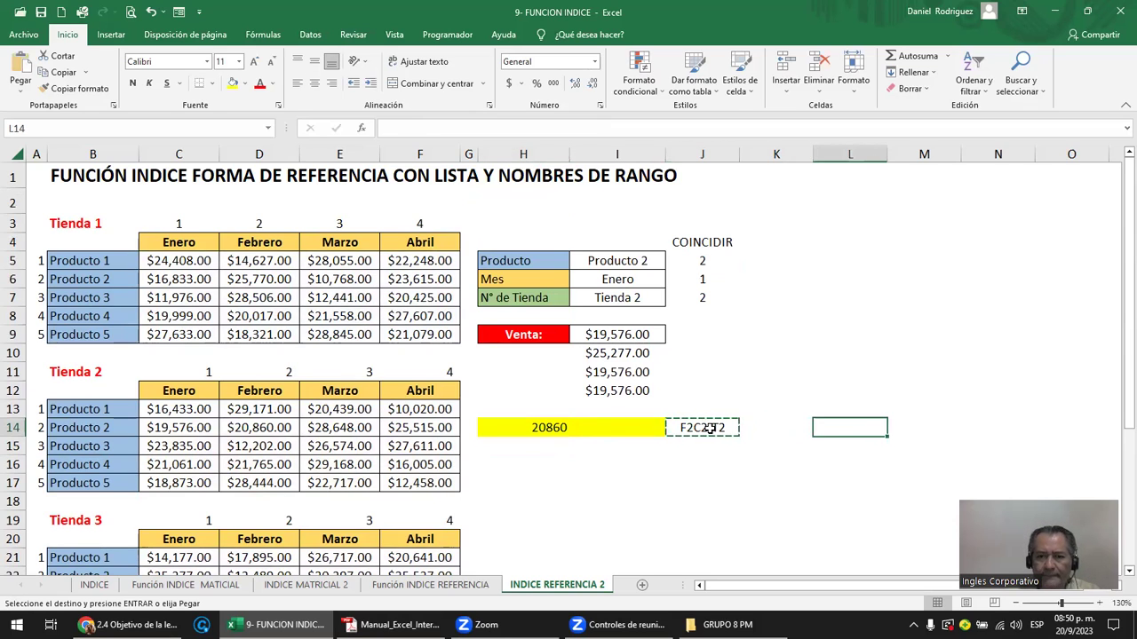
Move the F2C2-T2 label to L14 and review the ranges in H14's formula.
drag(711, 427, 858, 427)
key(Left)
key(Left)
key(Left)
key(Left)
key(F2)
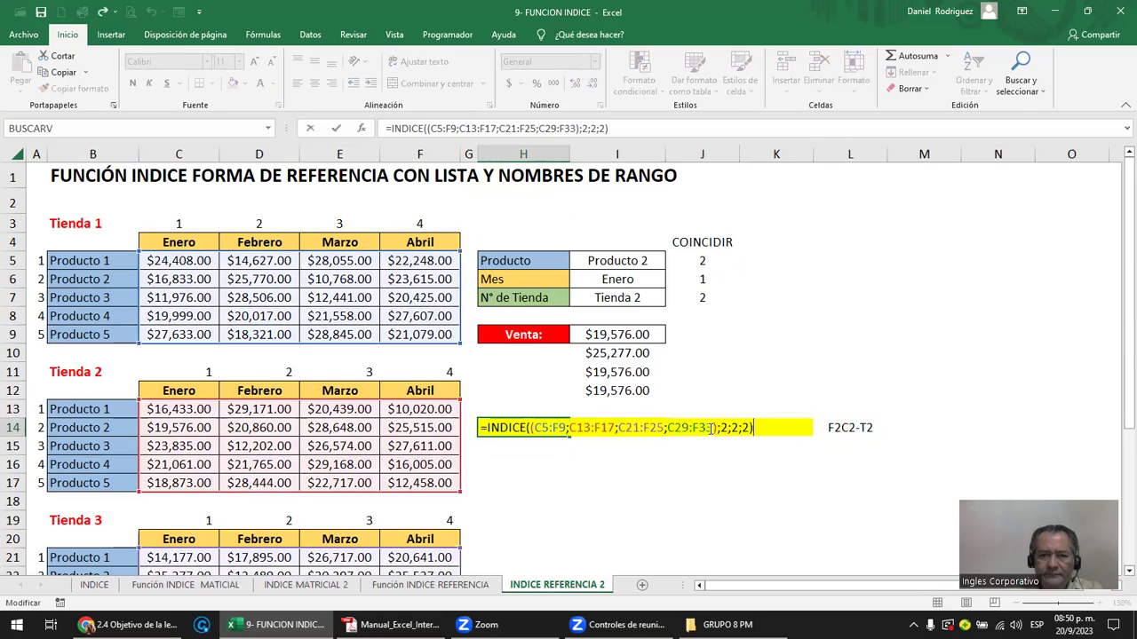
scroll(330, 330, down, 3)
scroll(327, 373, down, 2)
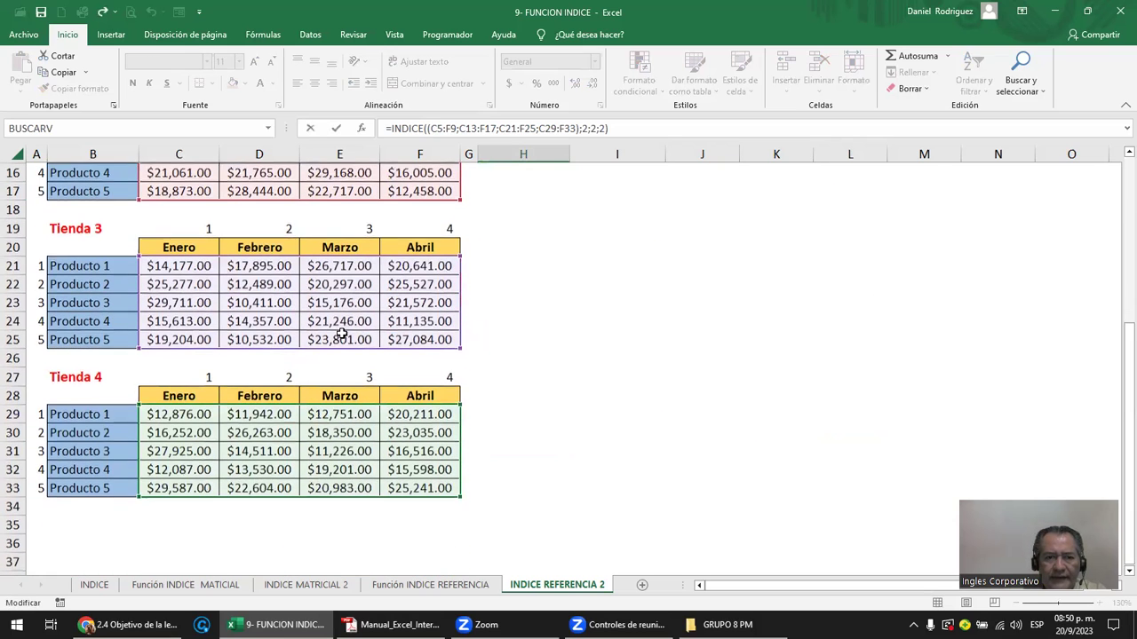
scroll(324, 417, up, 4)
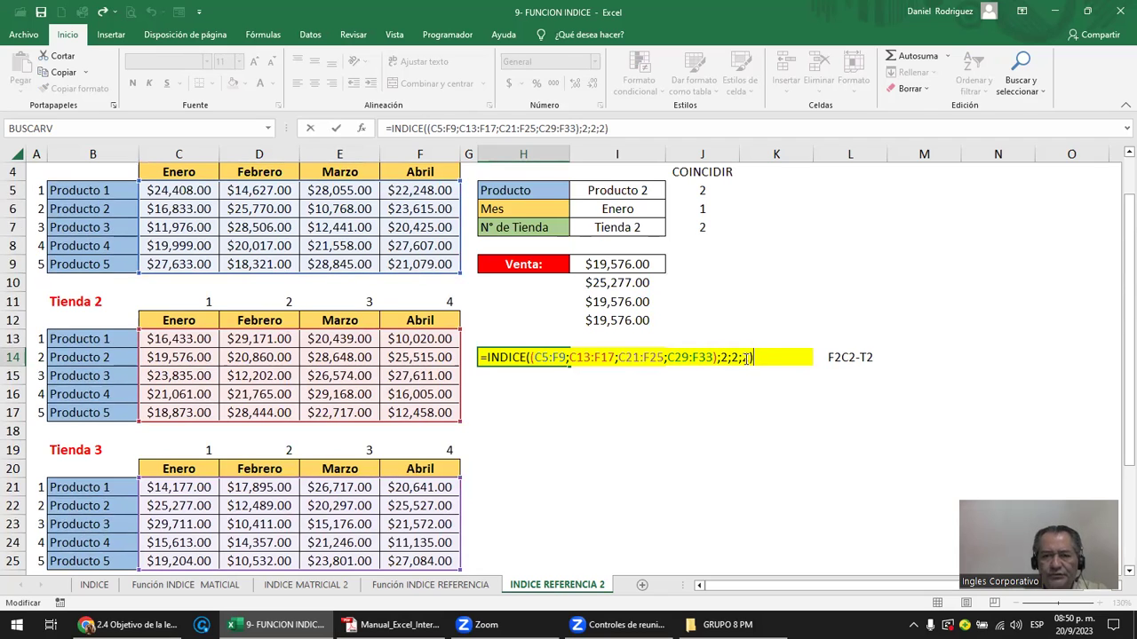
key(Return)
Copy the L14 label into L15 and change it to F2C2-T3.
key(Up)
click(744, 357)
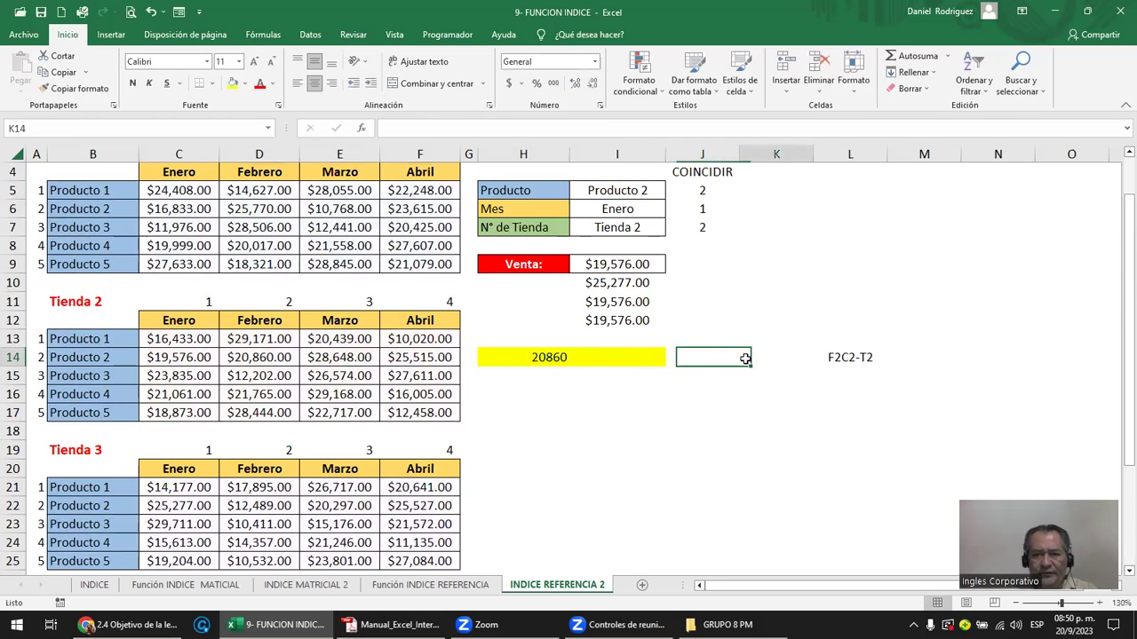
key(Right)
key(ctrl+c)
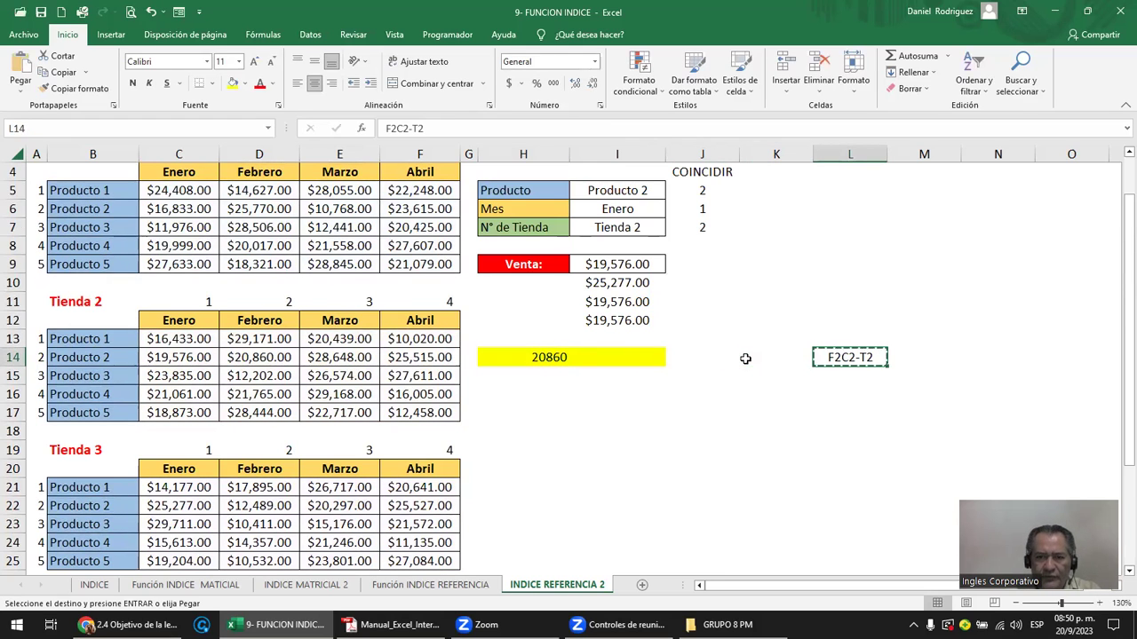
key(Down)
key(ctrl+v)
key(Escape)
key(F2)
key(BackSpace)
text(3)
key(Return)
key(Up)
key(Up)
key(Left)
key(Left)
key(Left)
key(Left)
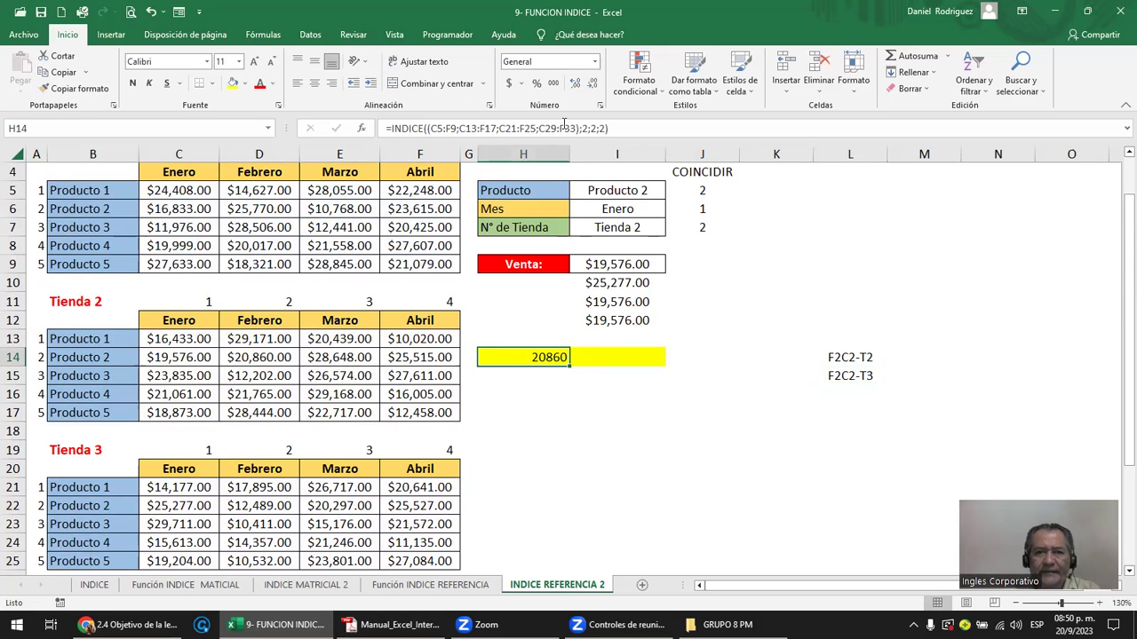
Format H14 as Moneda currency and colour the Febrero sales in D14 and D22 red.
click(594, 62)
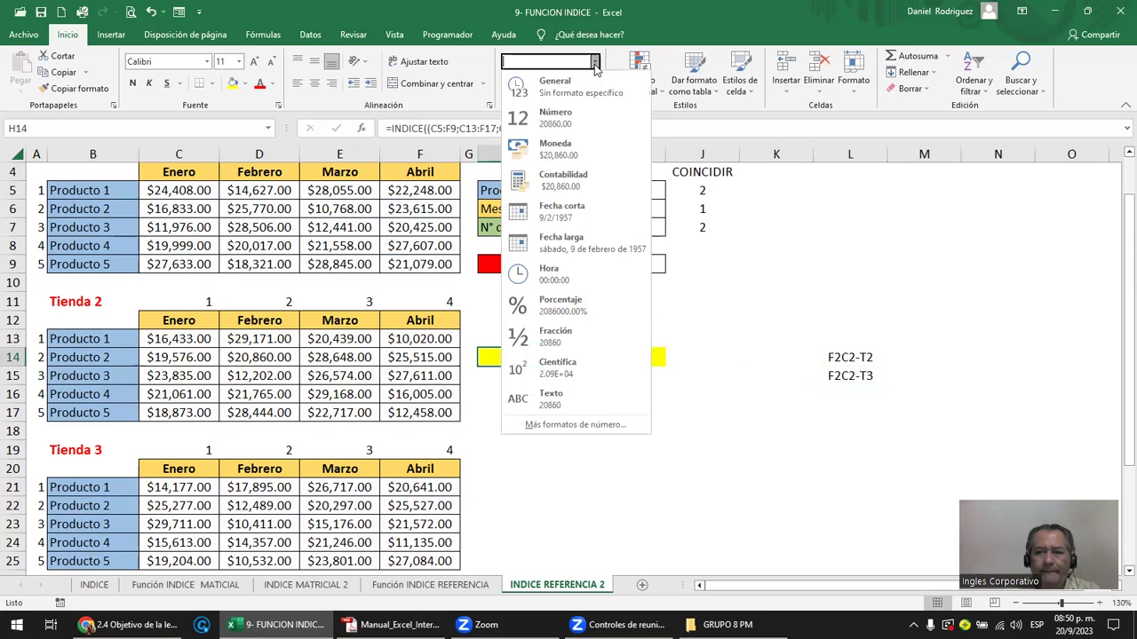
click(551, 145)
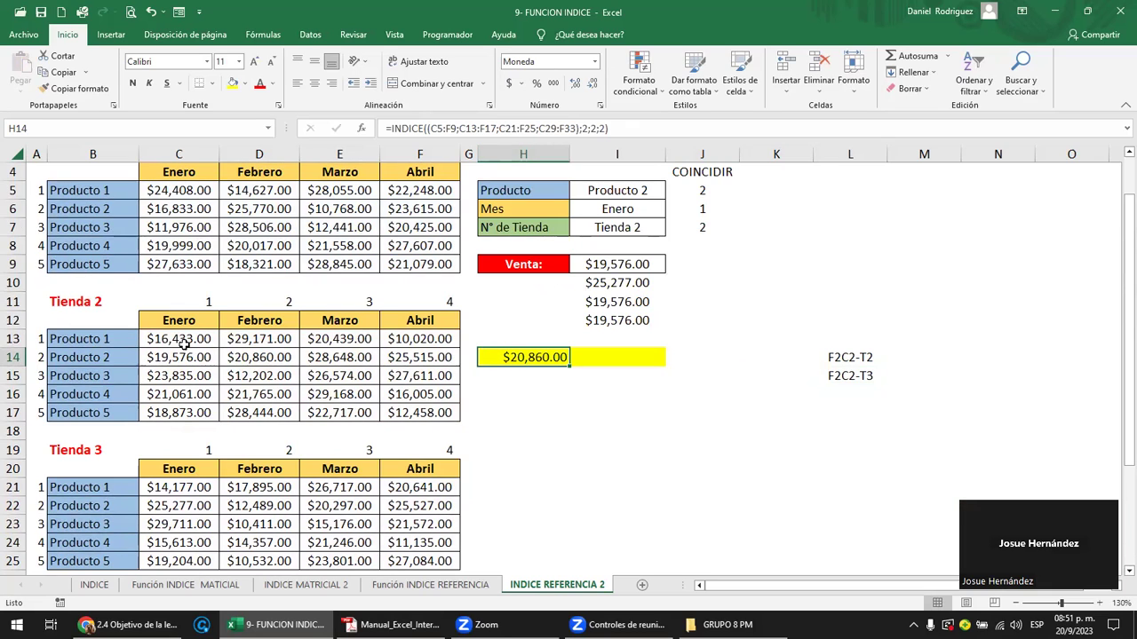
click(170, 359)
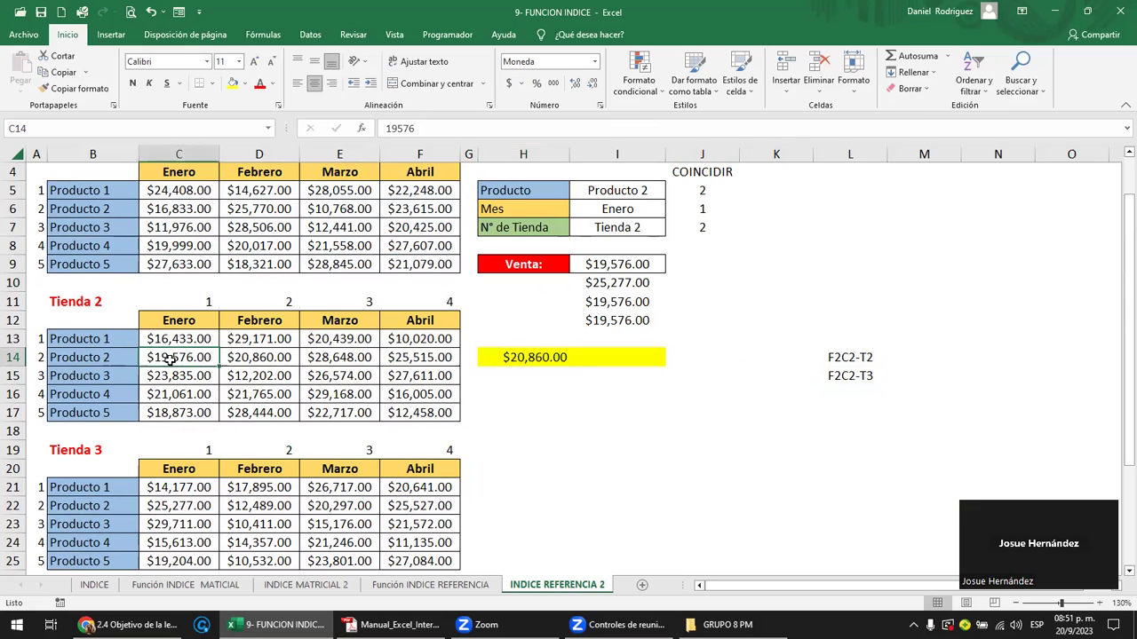
click(253, 359)
click(259, 83)
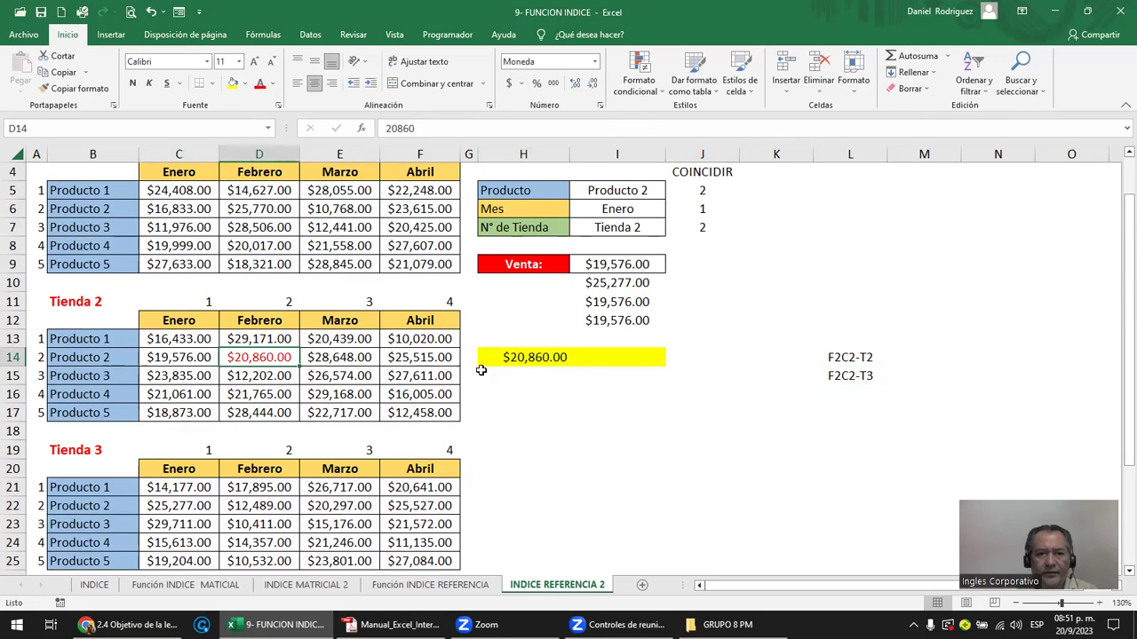
click(525, 383)
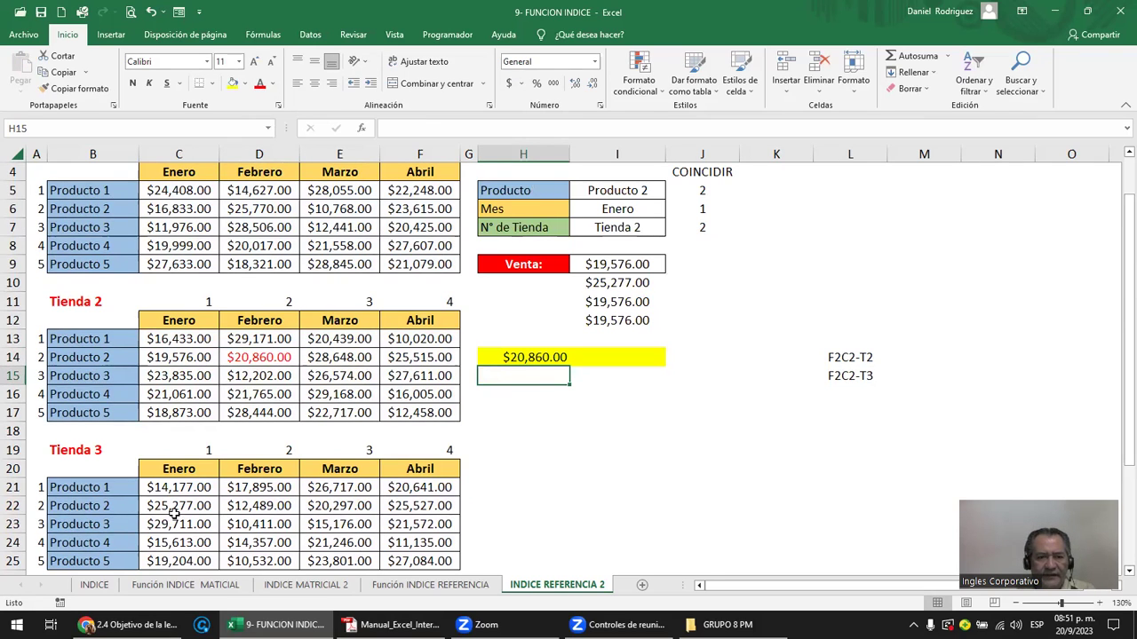
click(259, 508)
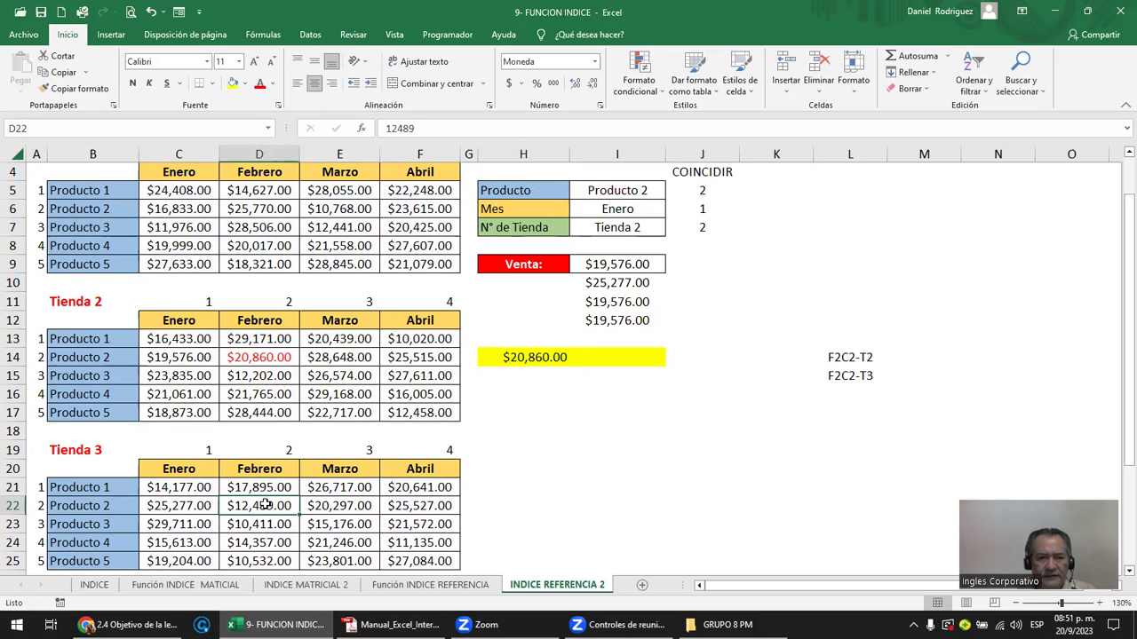
click(260, 84)
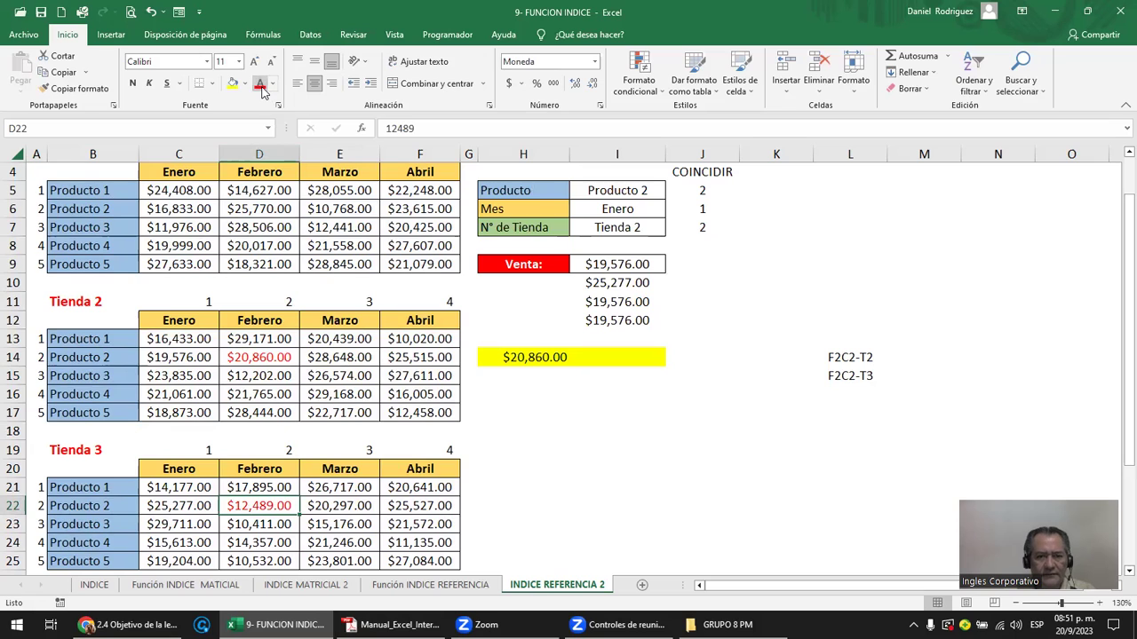
click(522, 373)
Make all four ranges in H14's INDICE formula absolute, e.g. $C$5:$F$9.
key(Up)
key(F2)
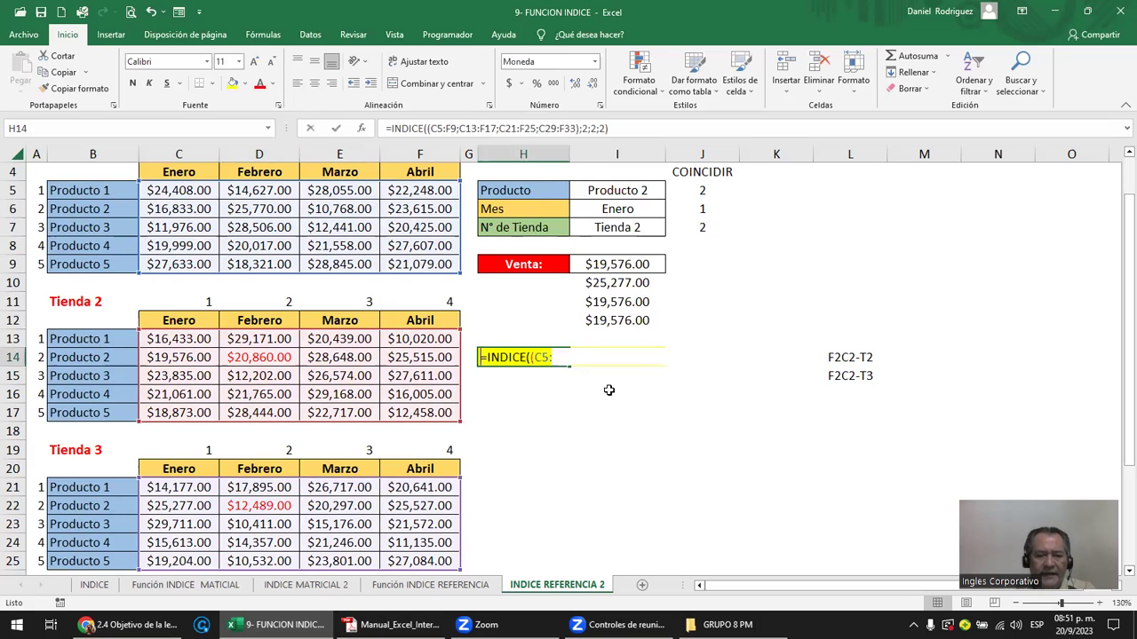
key(Left)
key(Left)
key(Left)
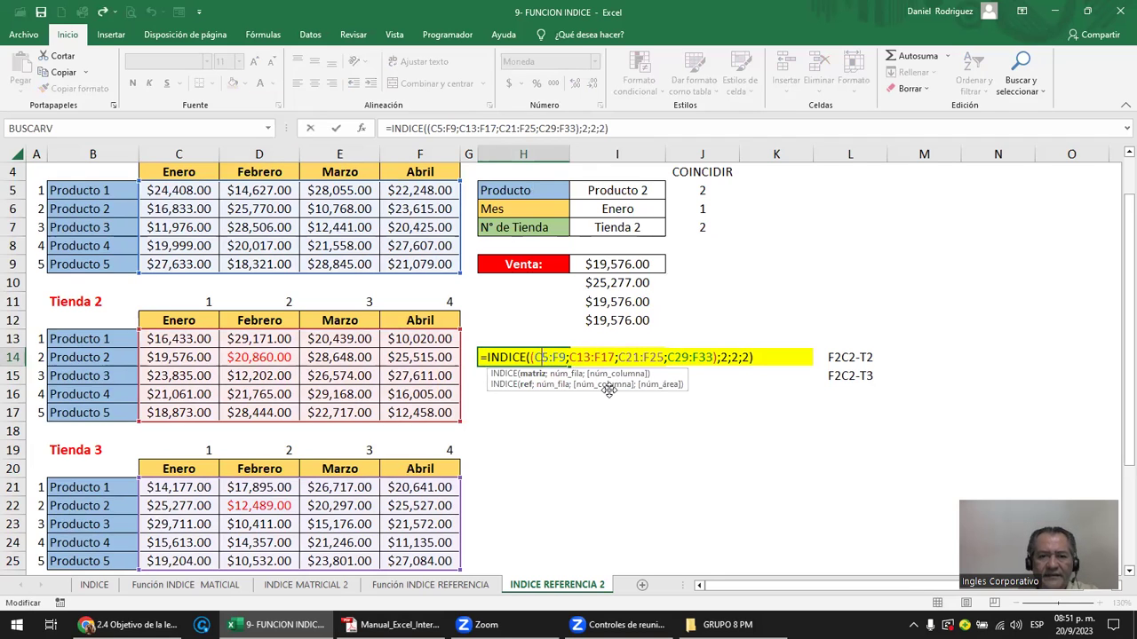
key(F4)
key(Right)
key(Right)
key(F4)
key(Right)
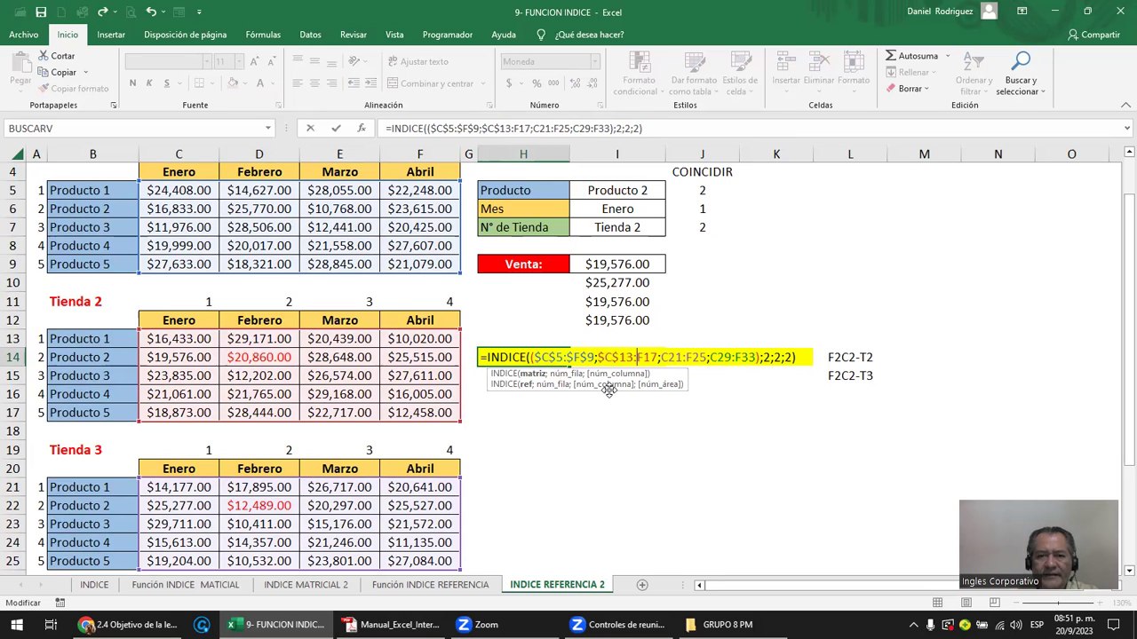
key(F4)
key(Right)
key(Right)
key(F4)
key(Right)
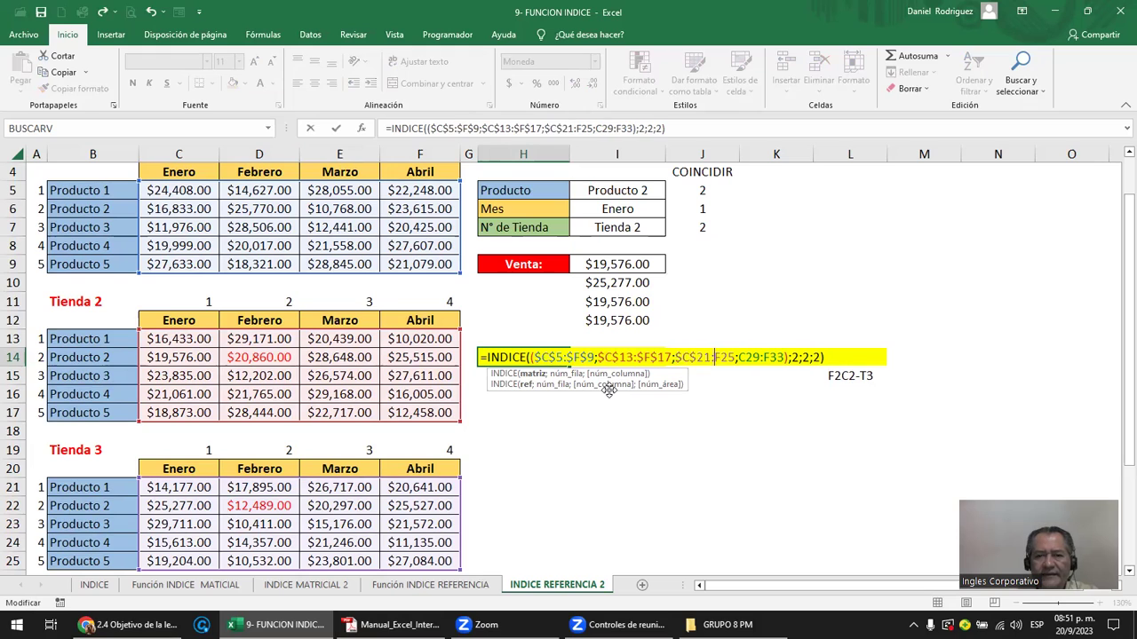
key(F4)
key(Right)
key(Right)
key(F4)
key(Right)
key(F4)
key(Return)
Copy the H14 formula into H15.
key(Up)
key(ctrl+c)
key(Down)
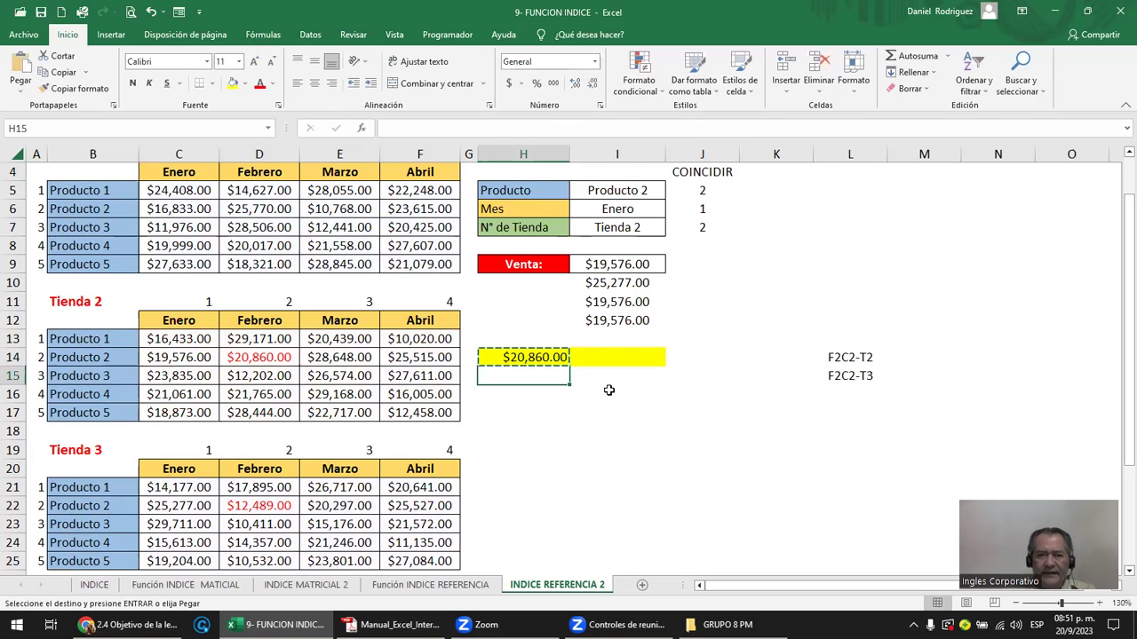
key(ctrl+v)
Delete the row, column and area arguments from H15's formula and accept Excel's parenthesis fix.
key(F2)
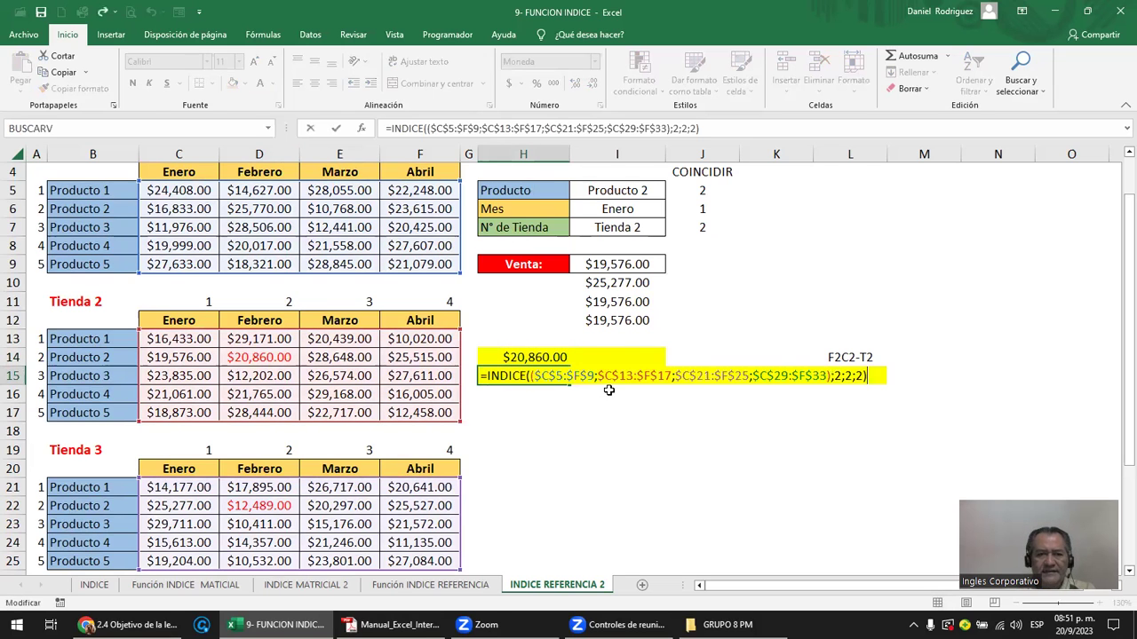
scroll(287, 319, up, 1)
scroll(317, 332, down, 3)
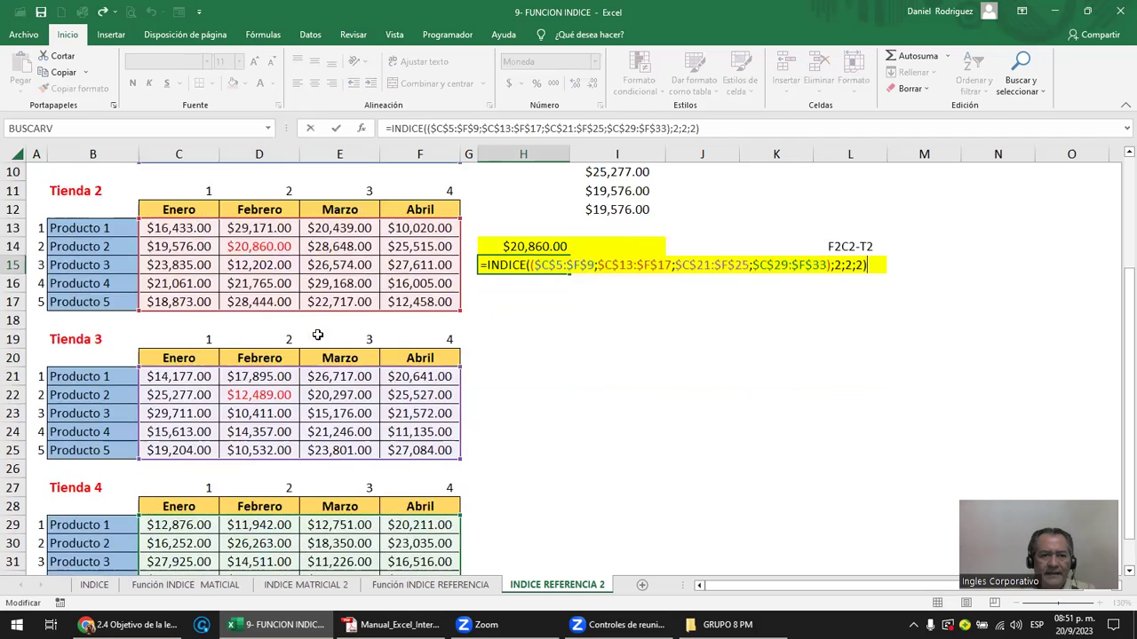
scroll(318, 338, down, 4)
scroll(318, 338, up, 2)
scroll(320, 334, up, 2)
scroll(321, 332, up, 1)
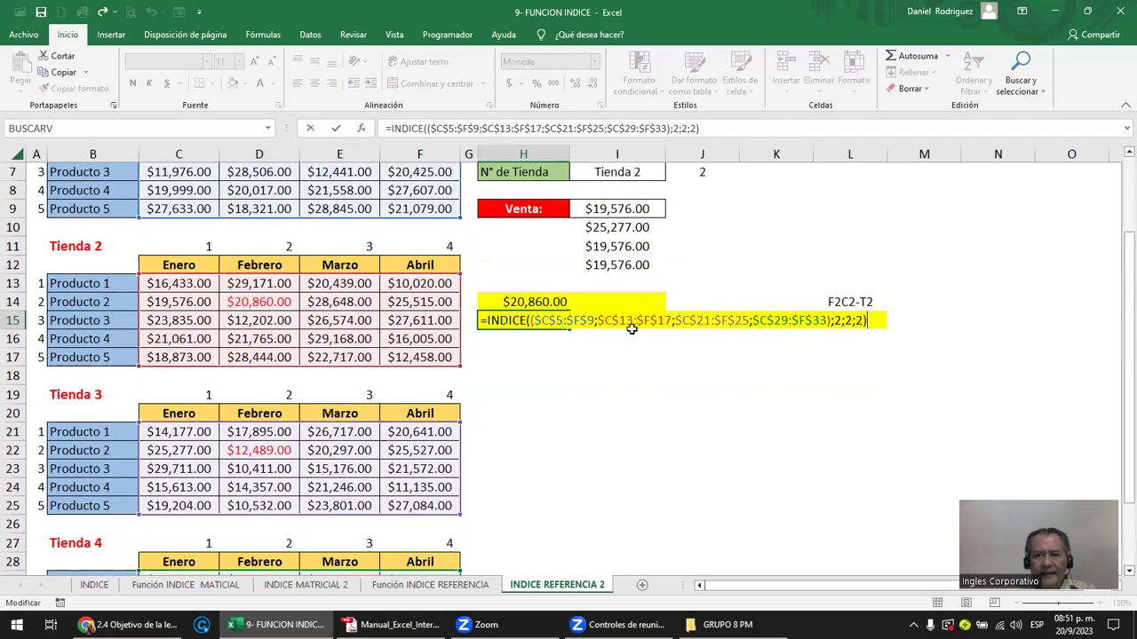
key(Left)
key(Left)
key(Left)
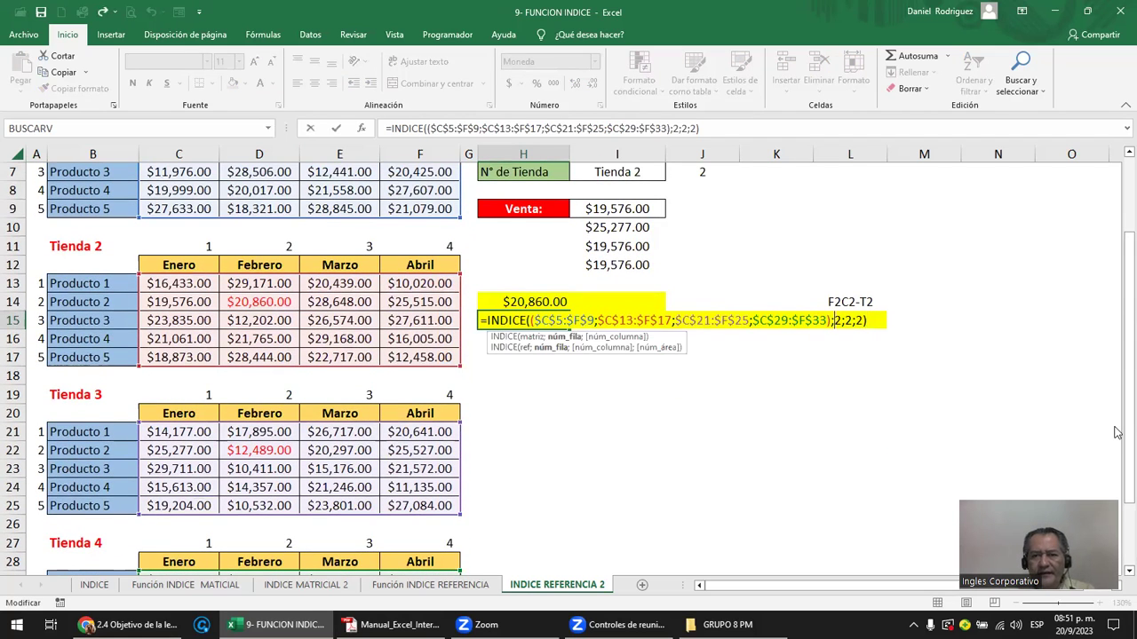
key(Delete)
key(Delete)
key(Delete)
key(Delete)
key(Delete)
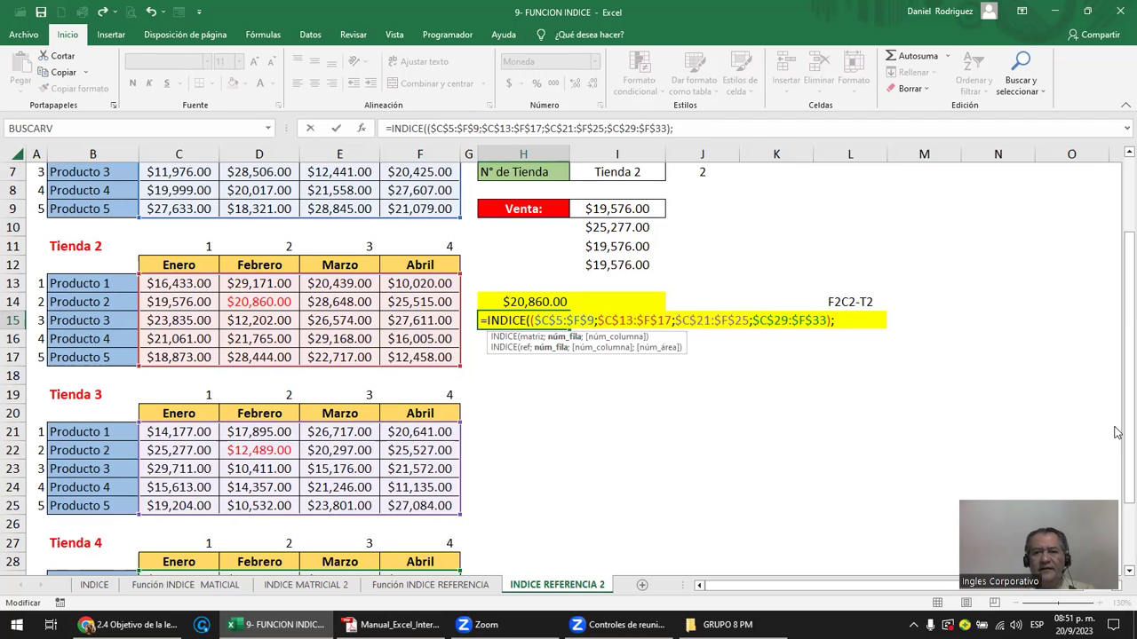
key(Return)
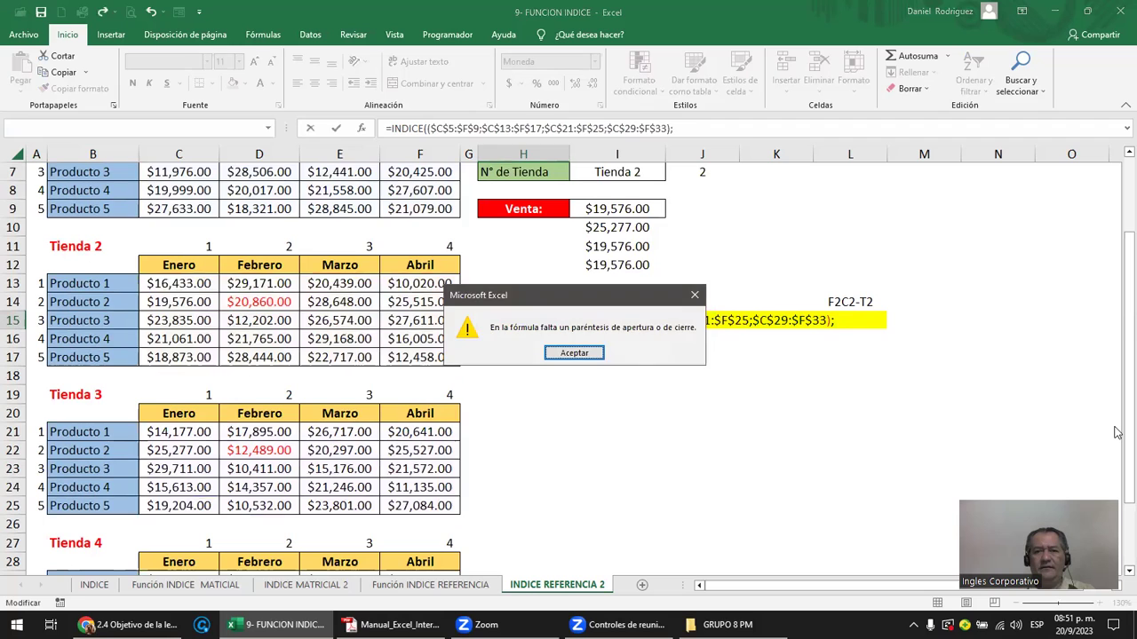
key(Return)
key(Right)
Move the F2C2-T2 and F2C2-T3 labels from L14:L15 to N14:N15.
key(Right)
key(Right)
key(Right)
key(Up)
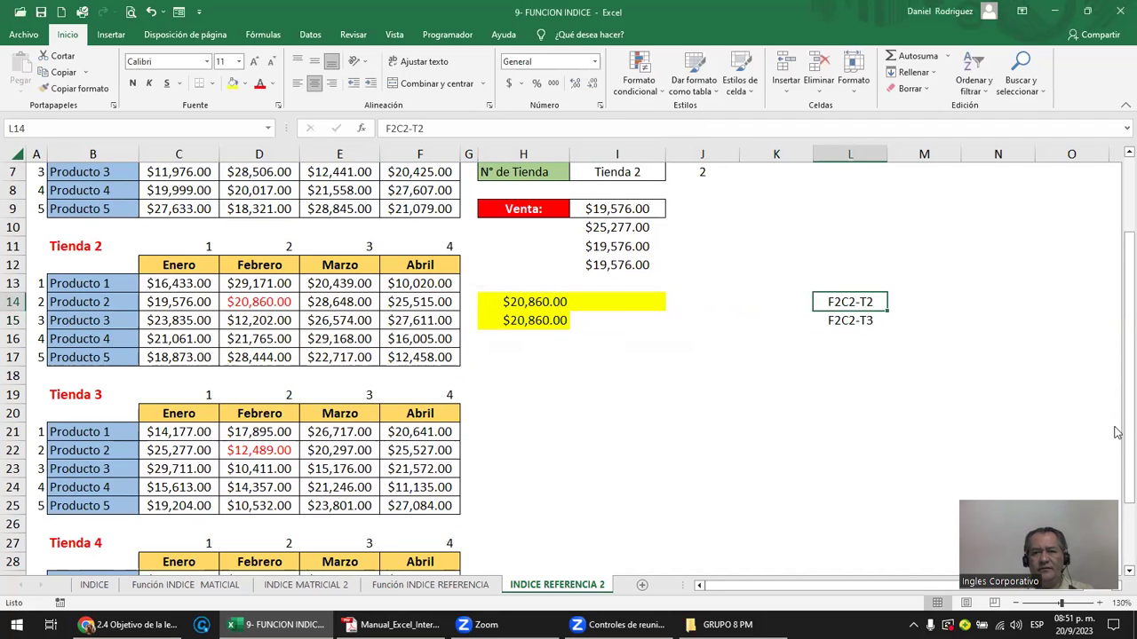
key(shift+Down)
key(ctrl+c)
key(Right)
key(Right)
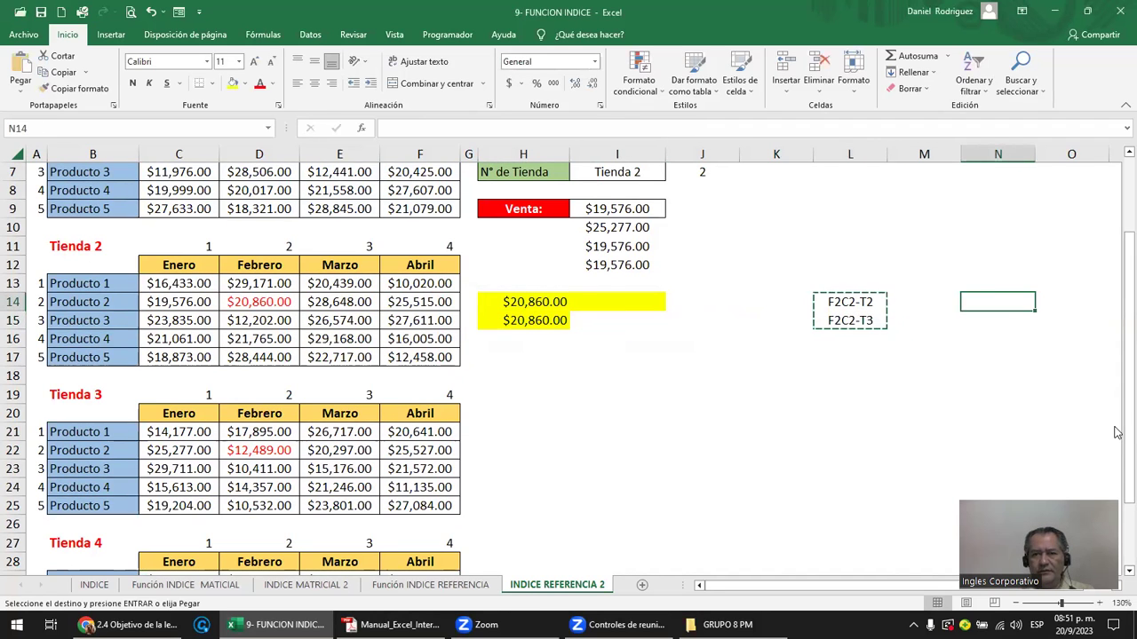
key(ctrl+v)
key(Left)
key(Left)
key(shift+Down)
key(Delete)
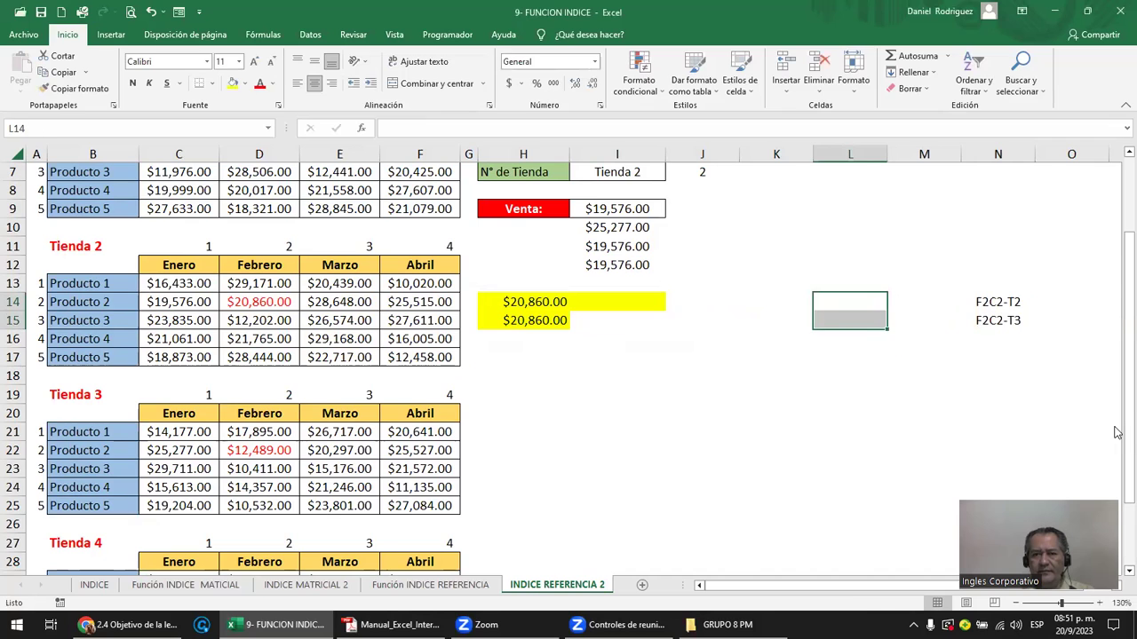
key(Left)
key(Left)
key(Left)
key(Left)
Re-enter H15's arguments as ;2;2;3) so it pulls the Tienda 3 area.
key(Down)
key(F2)
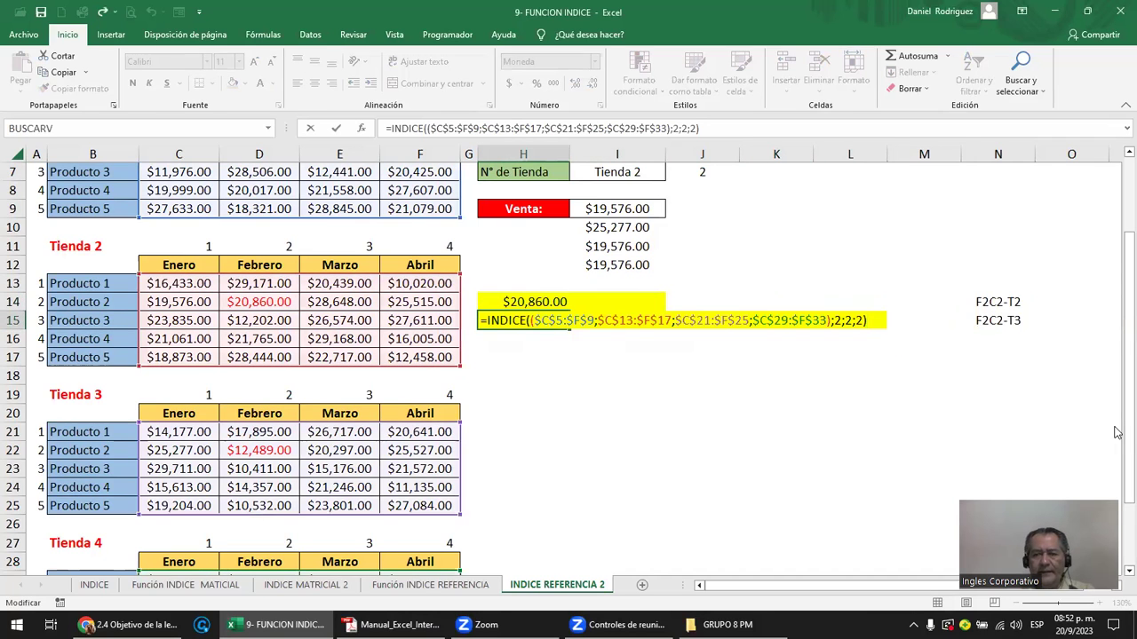
key(BackSpace)
key(BackSpace)
key(BackSpace)
key(BackSpace)
key(BackSpace)
key(BackSpace)
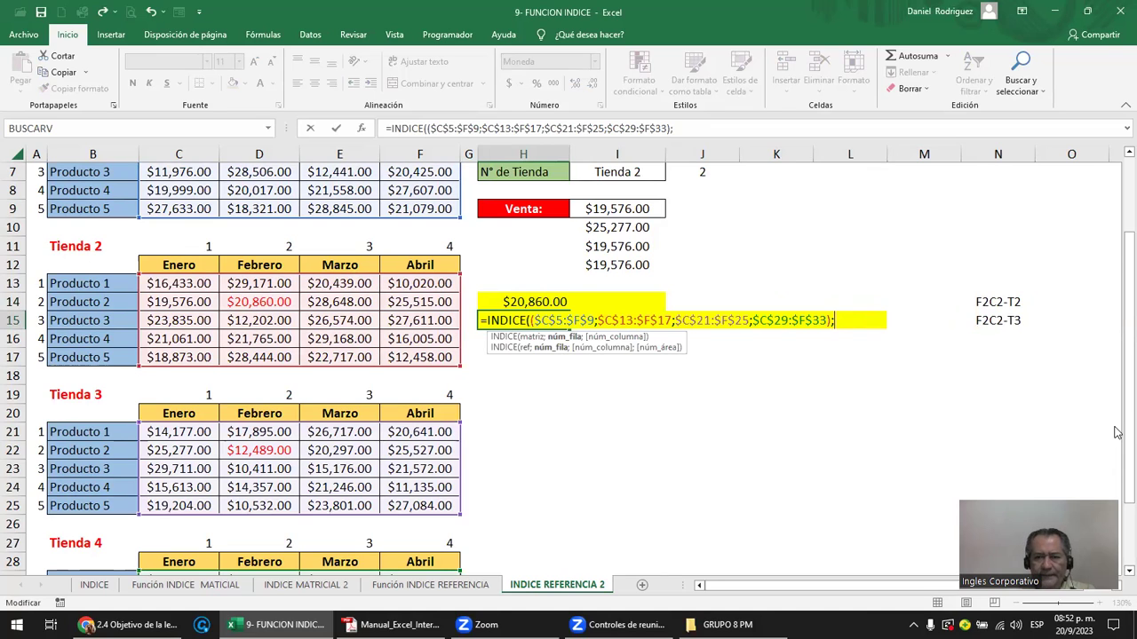
text(;2)
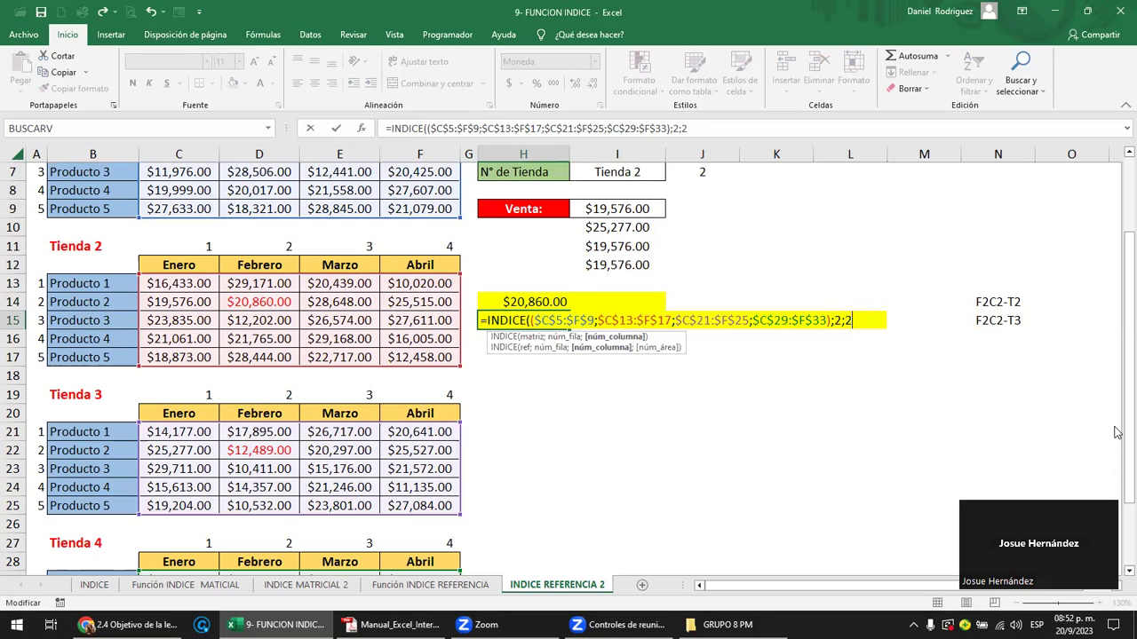
text(;3)
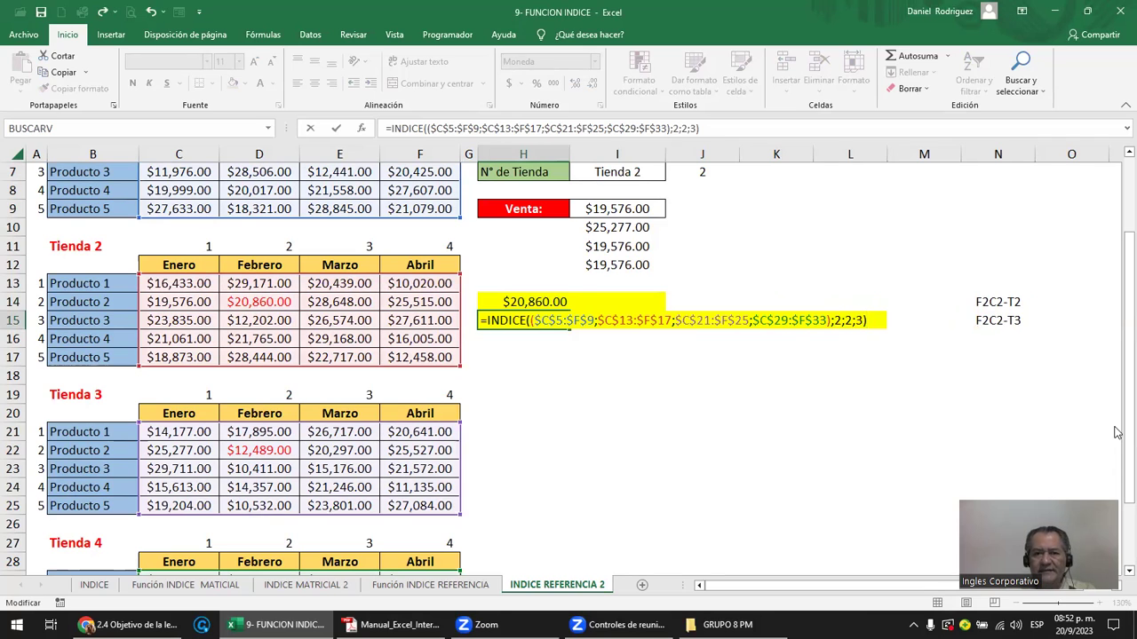
key(ctrl+Return)
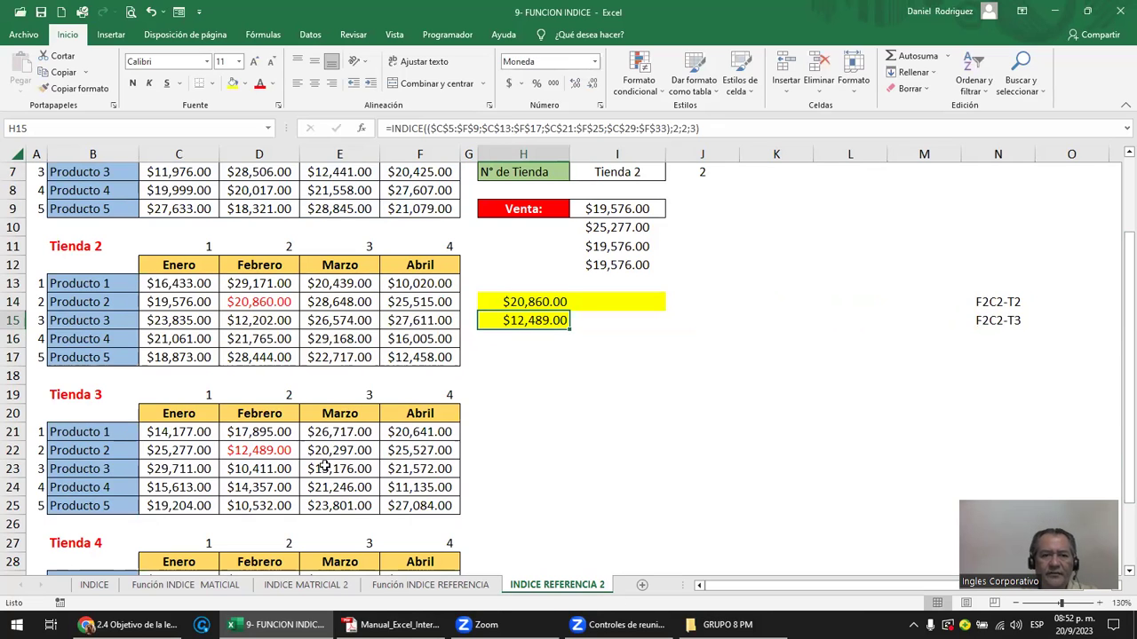
Check the Febrero sales in D22 and D14 and review H14's row, column and area arguments.
click(280, 453)
click(277, 307)
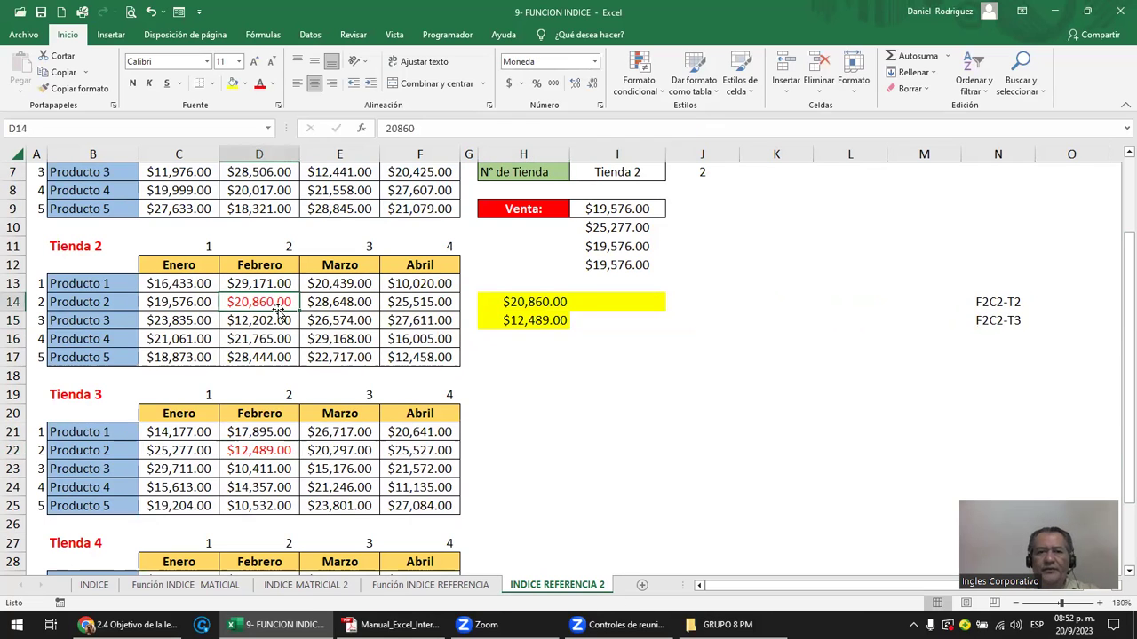
click(1006, 307)
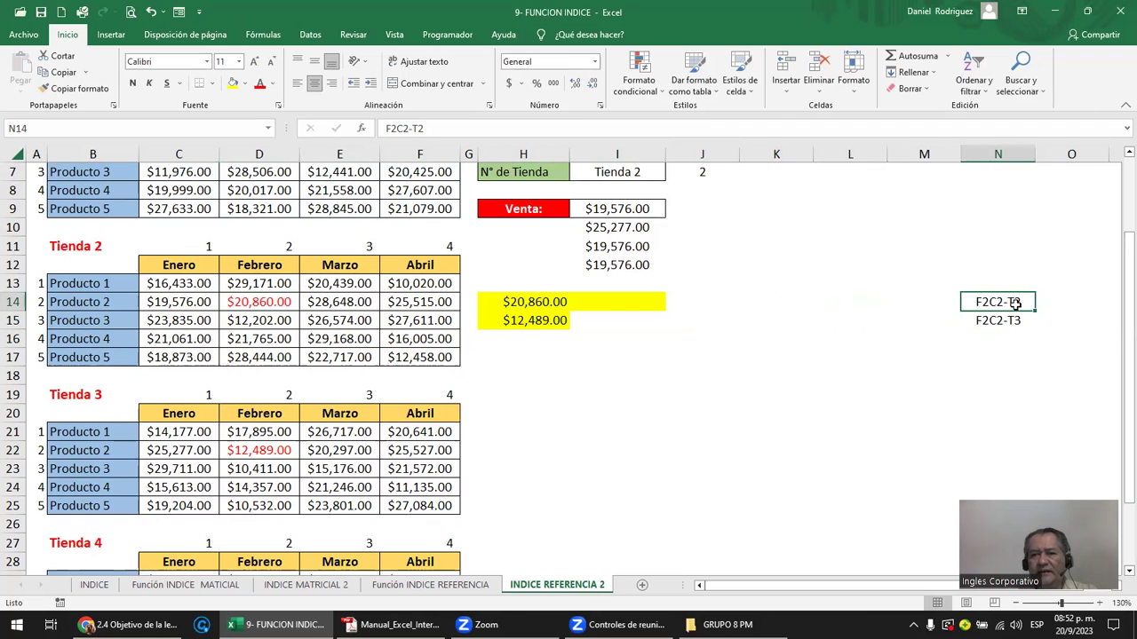
double_click(549, 304)
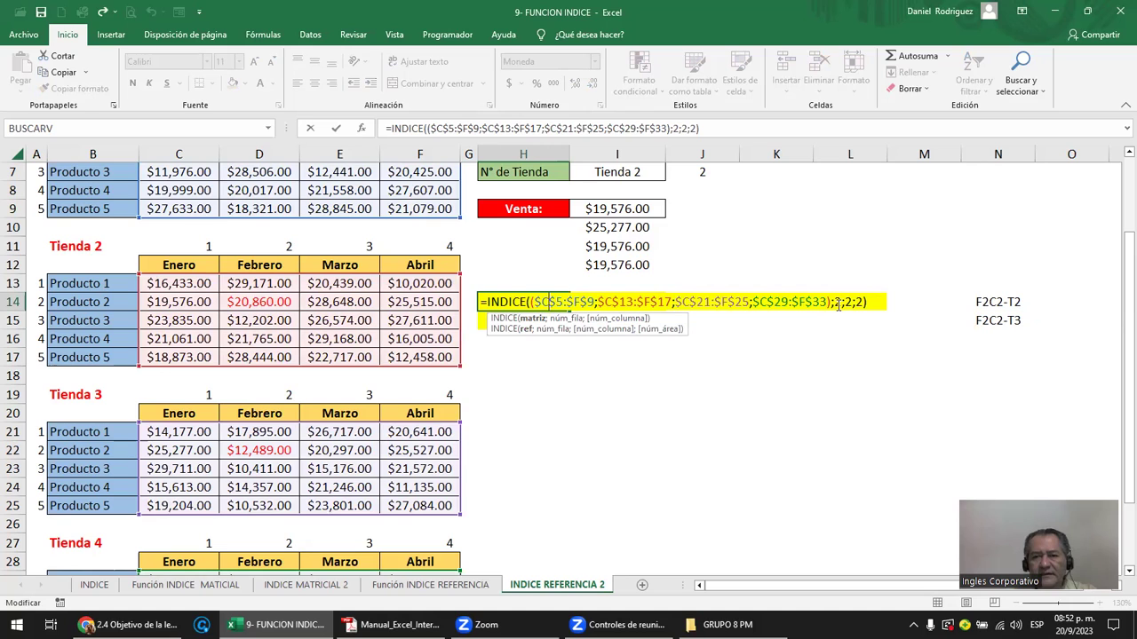
drag(835, 302, 866, 302)
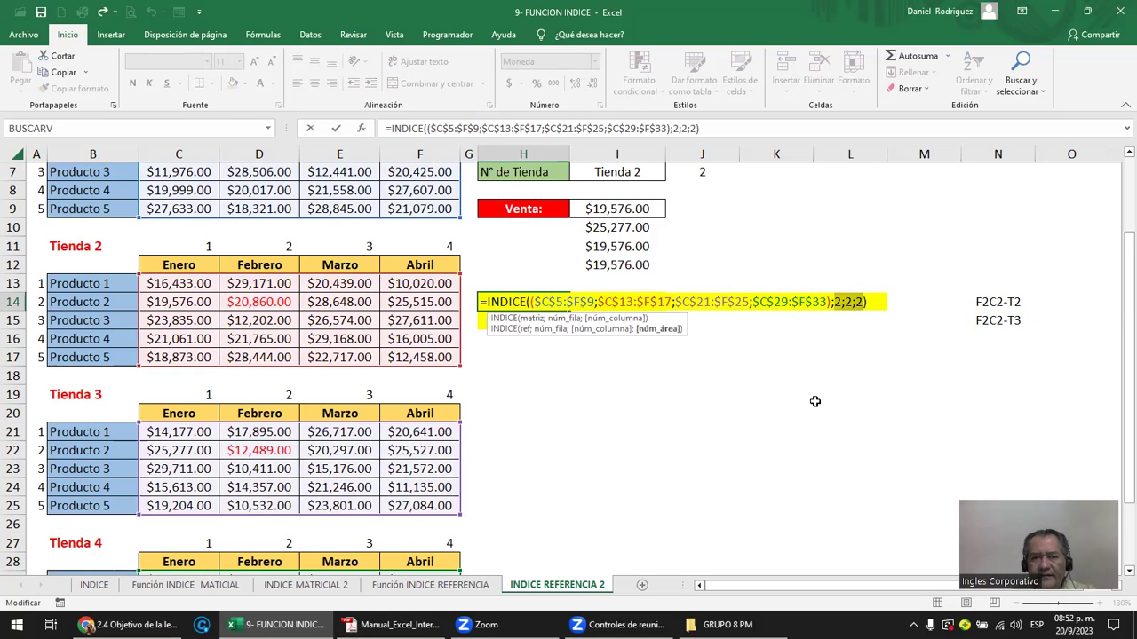
key(ctrl+Return)
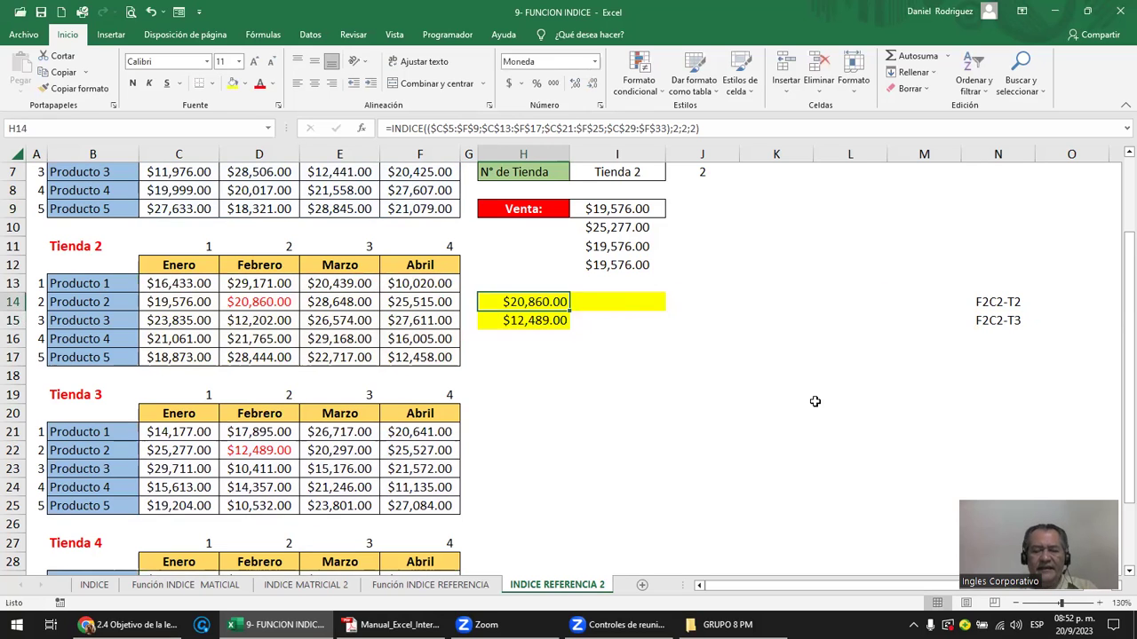
Select results H14:H15 and compare them with the F2C2-T2 and F2C2-T3 labels.
key(shift+Down)
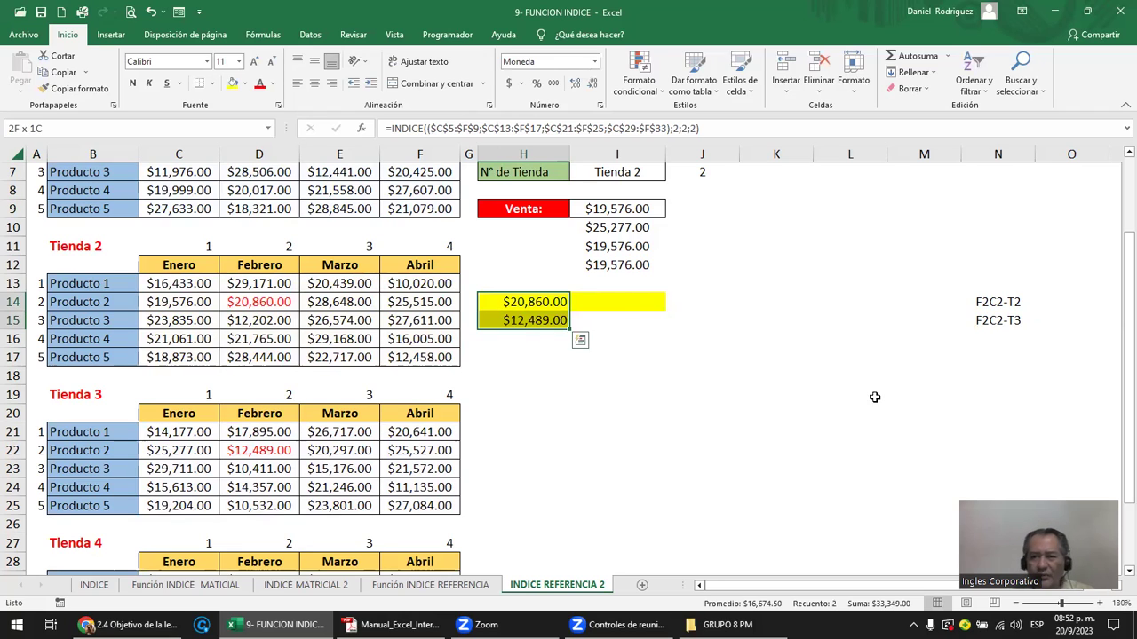
click(1003, 323)
click(992, 301)
click(1001, 323)
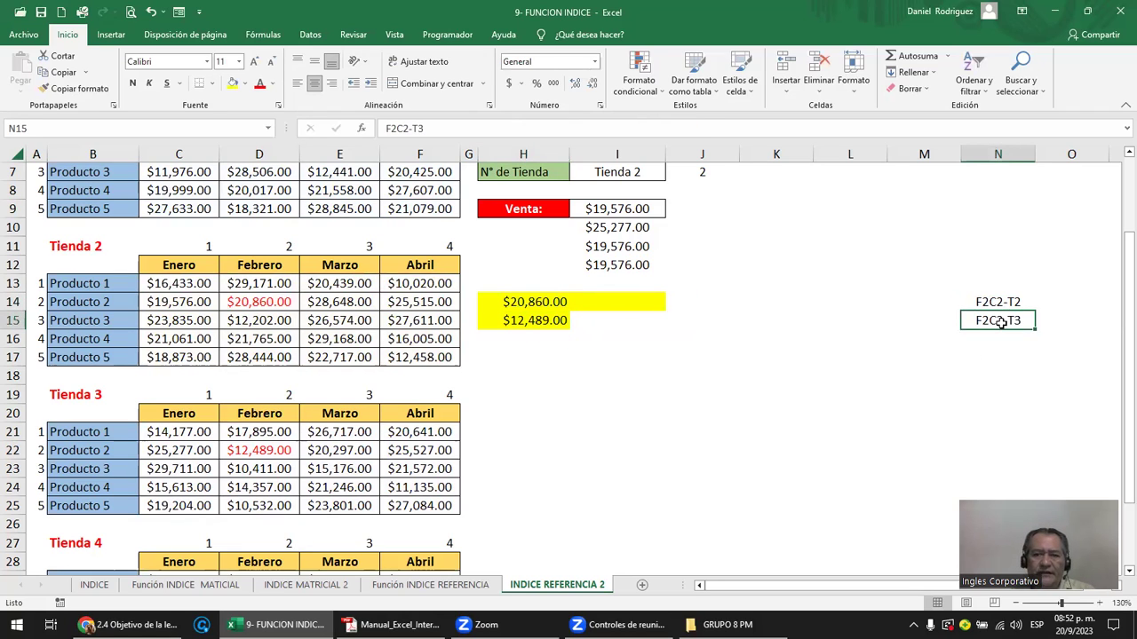
Return to the INDICE REFERENCIA 2 sheet and view H14's INDICE formula without changing it.
click(231, 584)
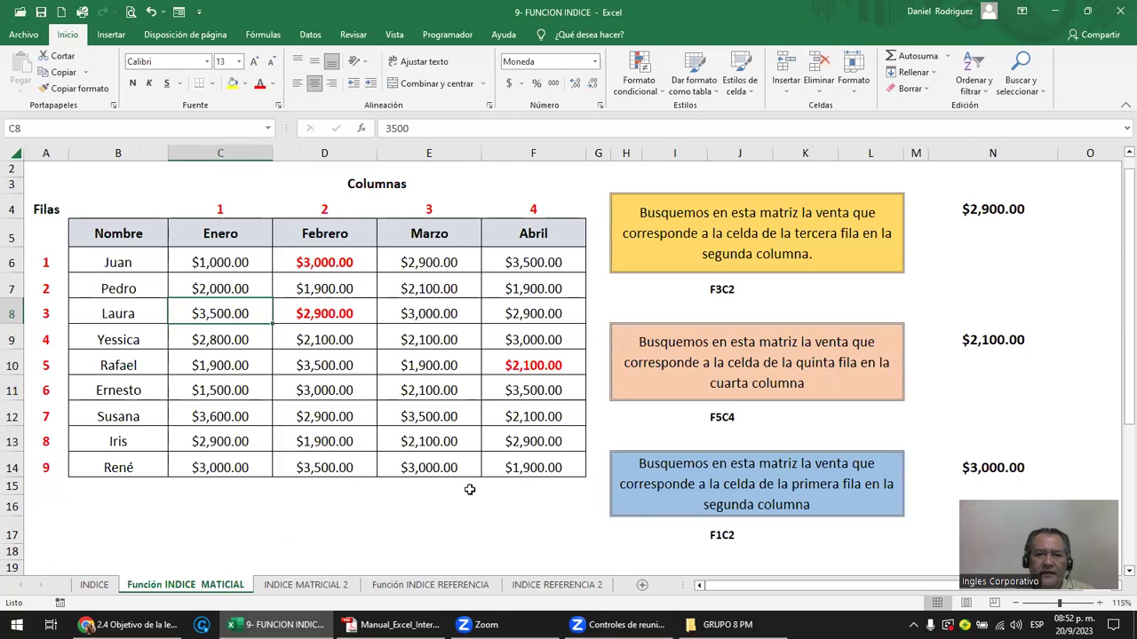
double_click(691, 235)
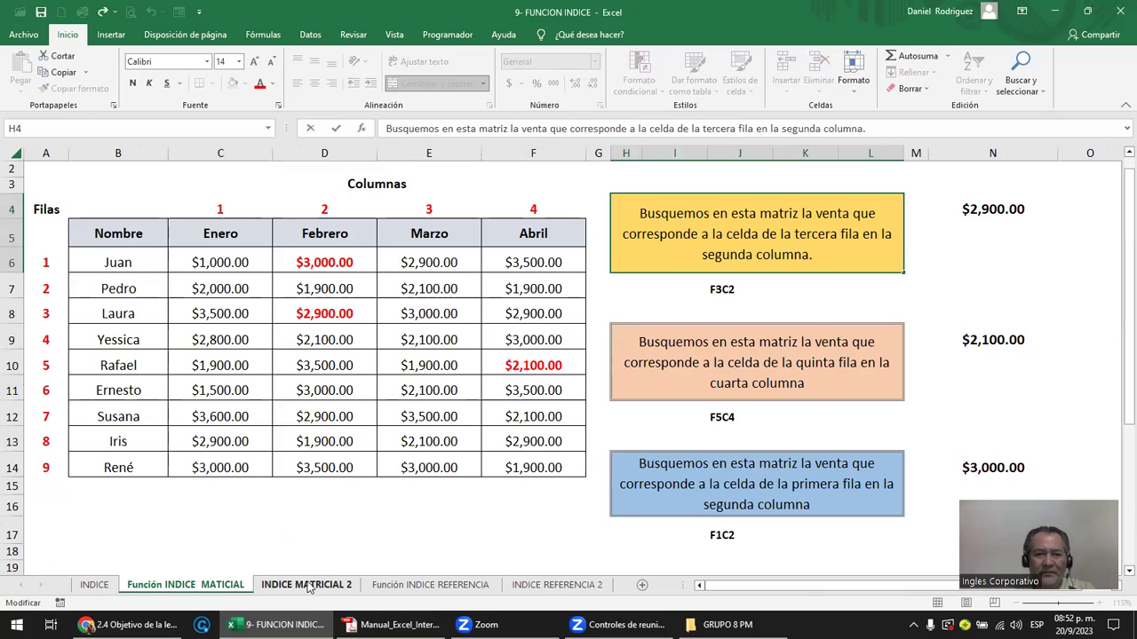
click(569, 586)
click(626, 351)
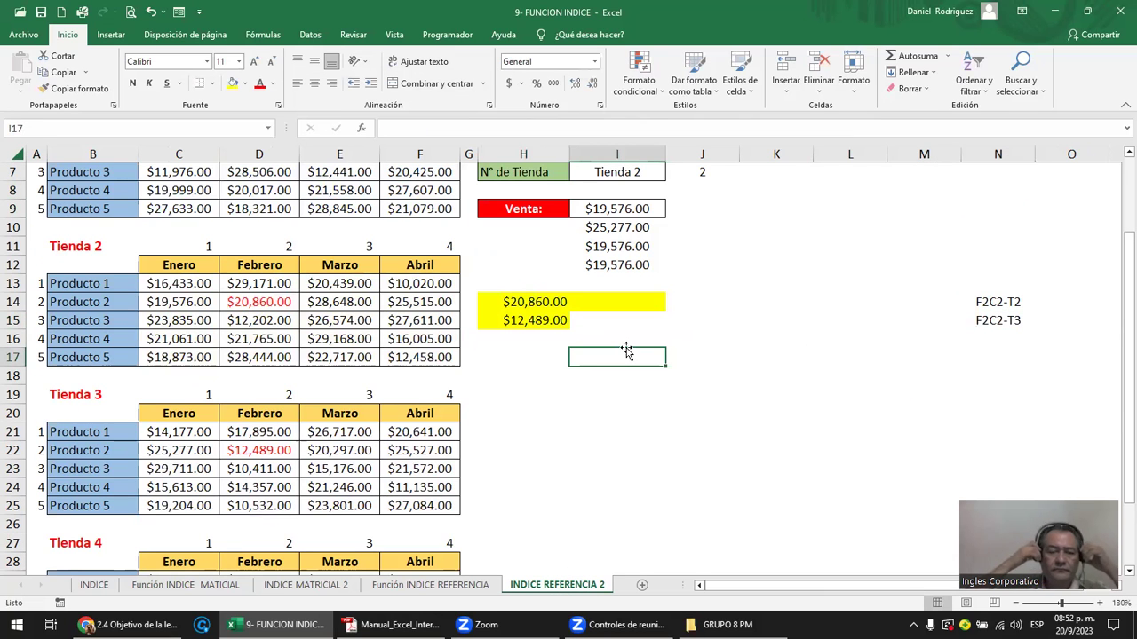
scroll(626, 351, up, 2)
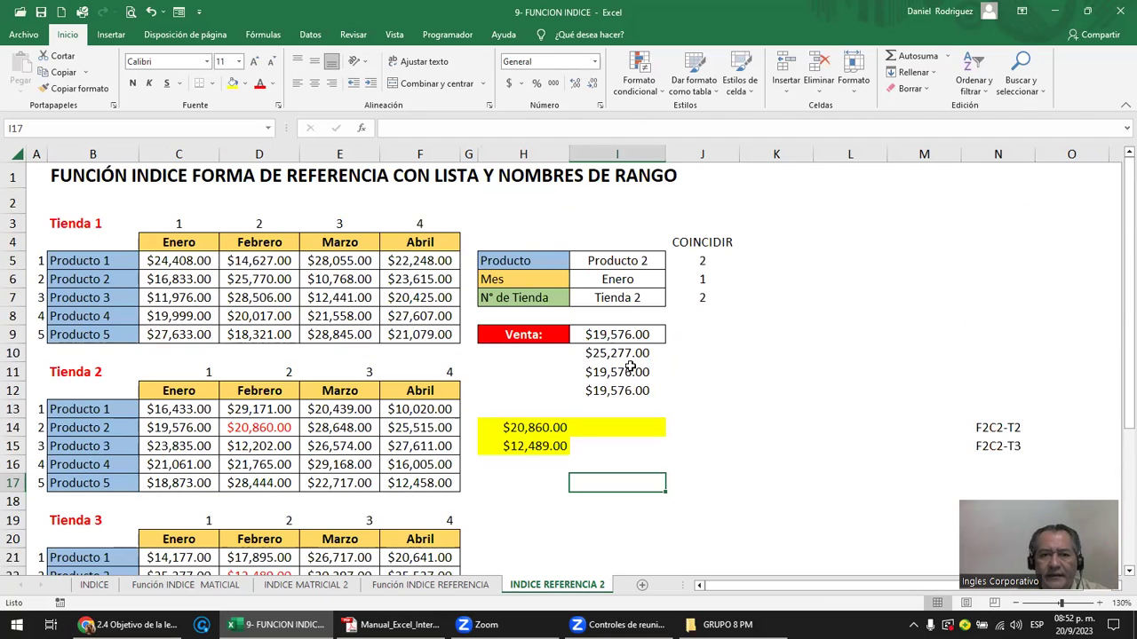
double_click(523, 429)
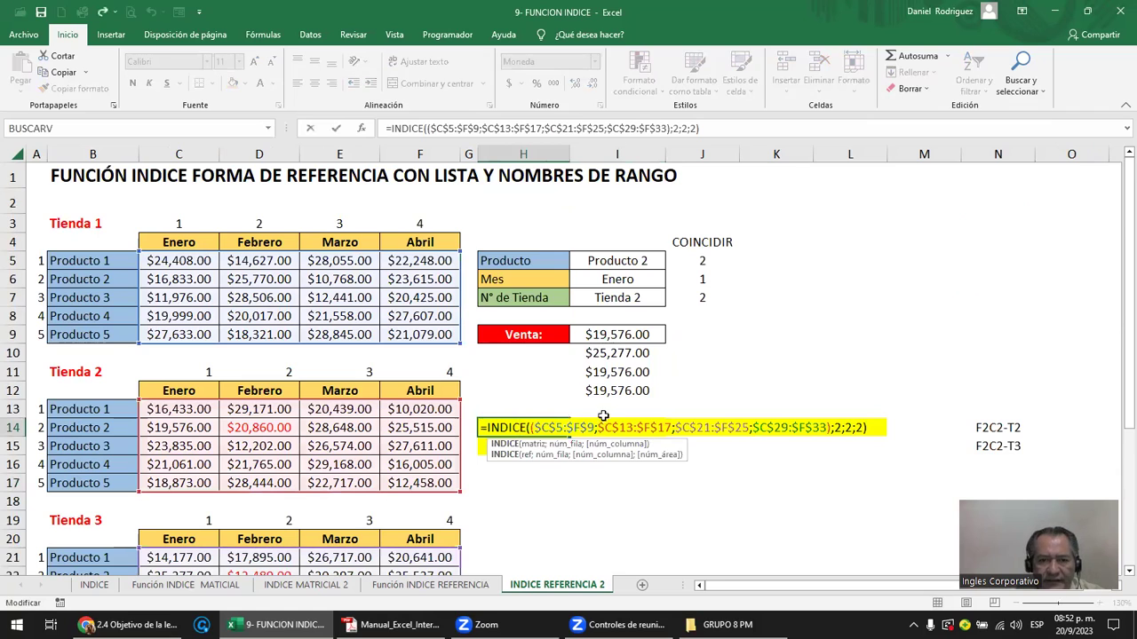
key(Escape)
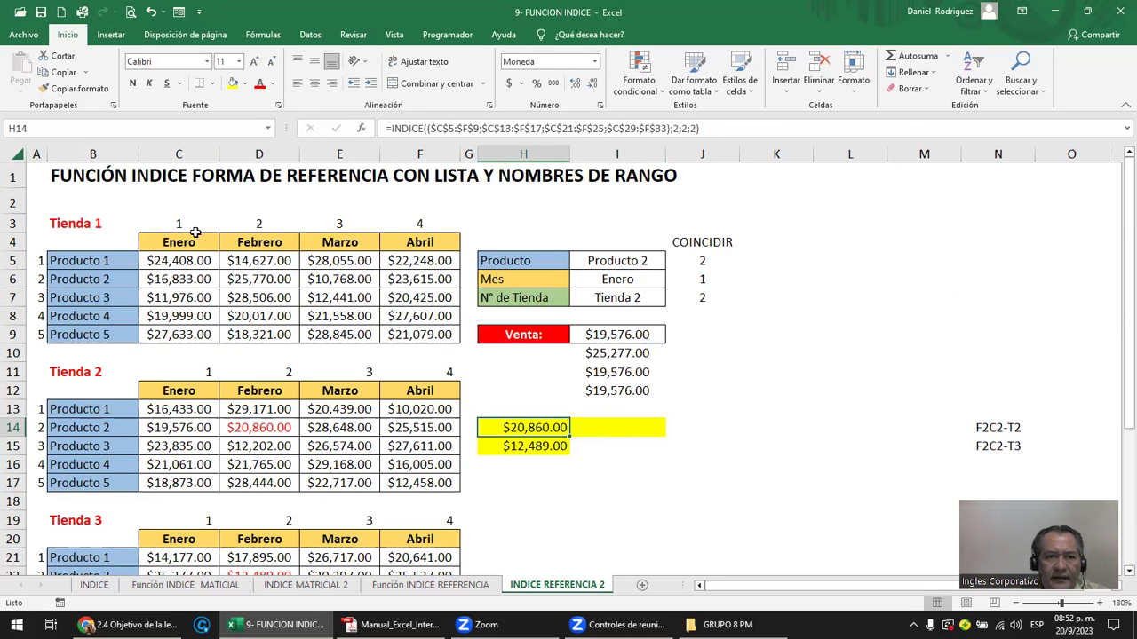
Select the Tiendas named range and scroll through the store tables it covers.
click(268, 129)
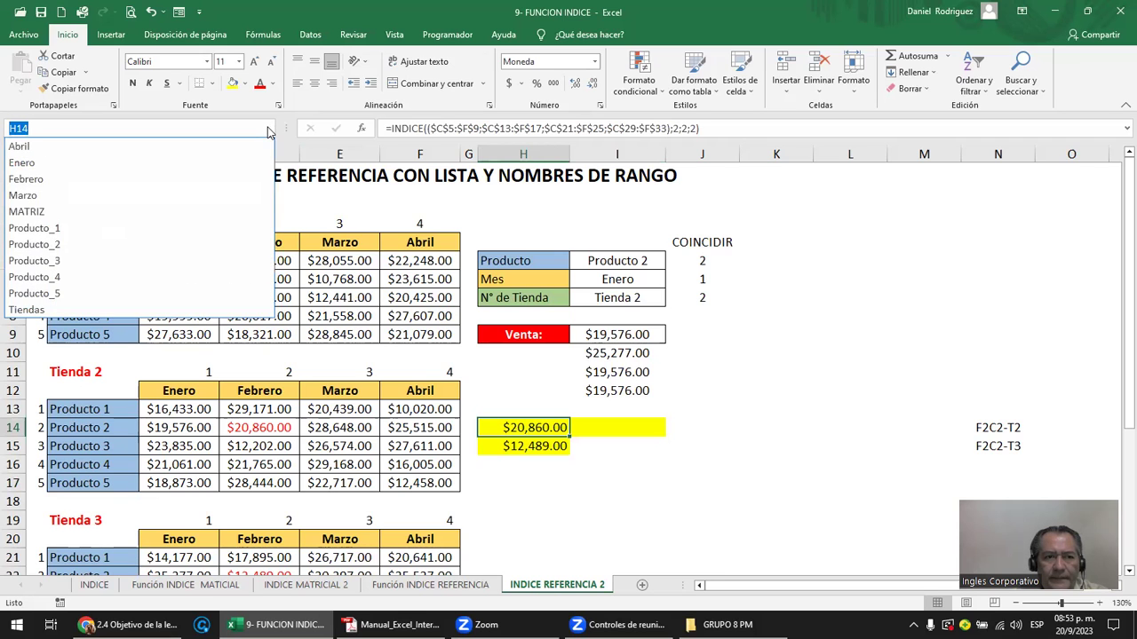
click(26, 309)
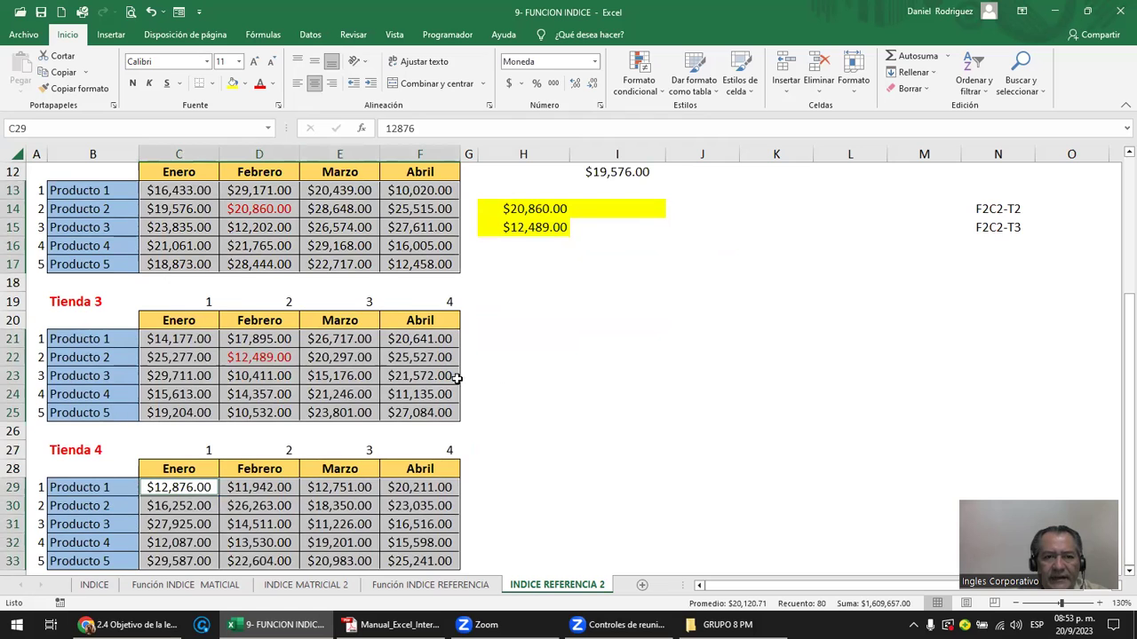
scroll(510, 395, up, 1)
scroll(508, 395, up, 2)
scroll(509, 395, up, 1)
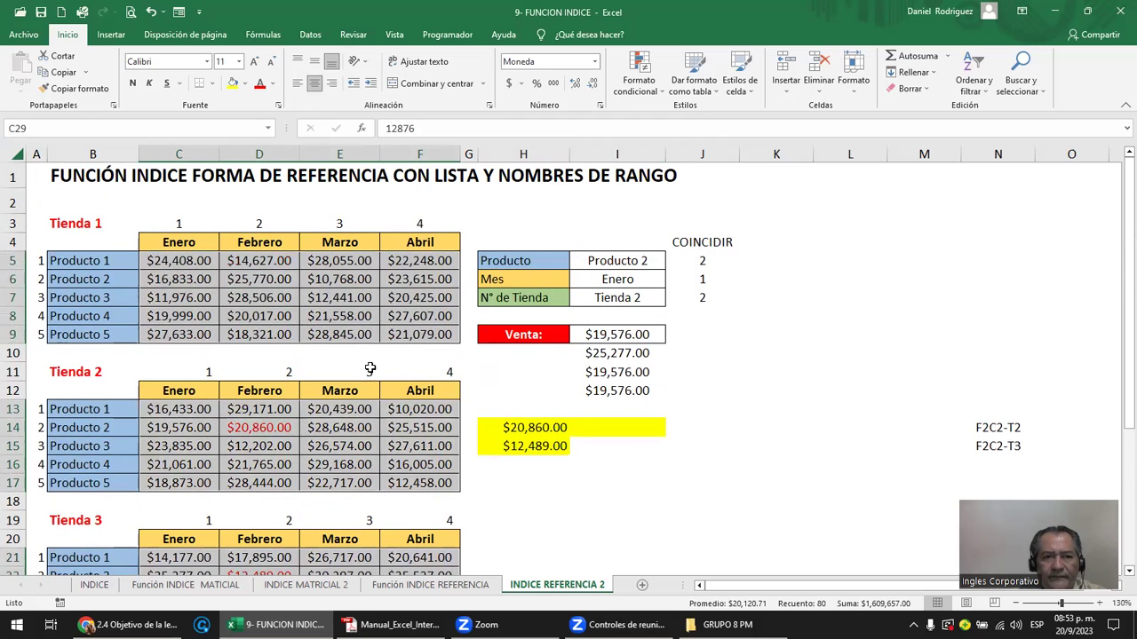
scroll(372, 367, down, 1)
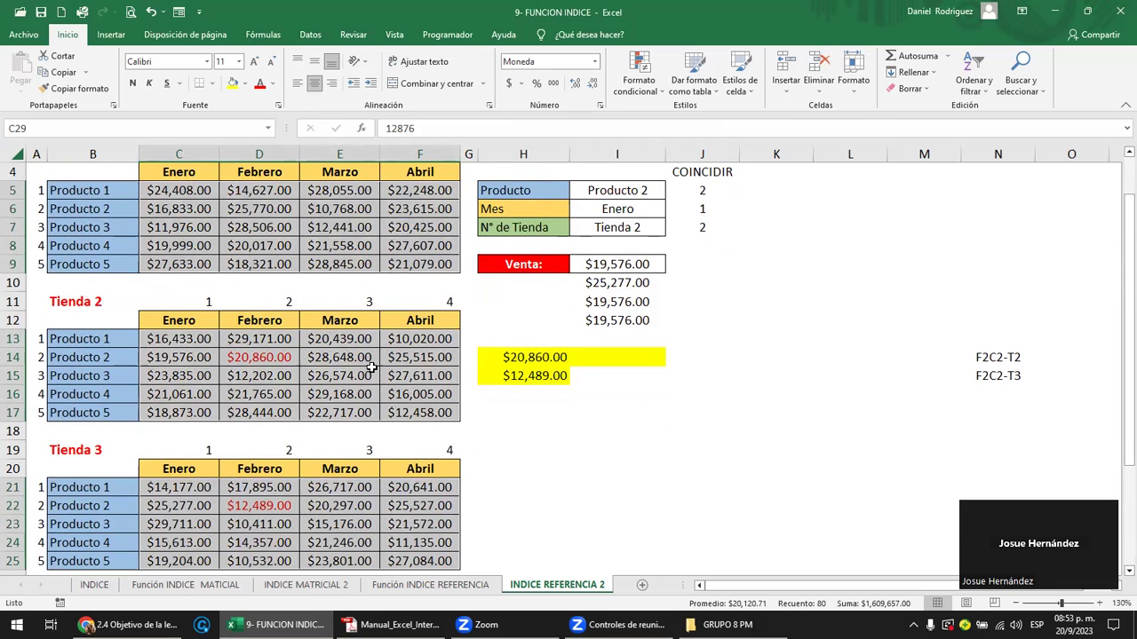
scroll(371, 368, down, 2)
scroll(373, 369, down, 1)
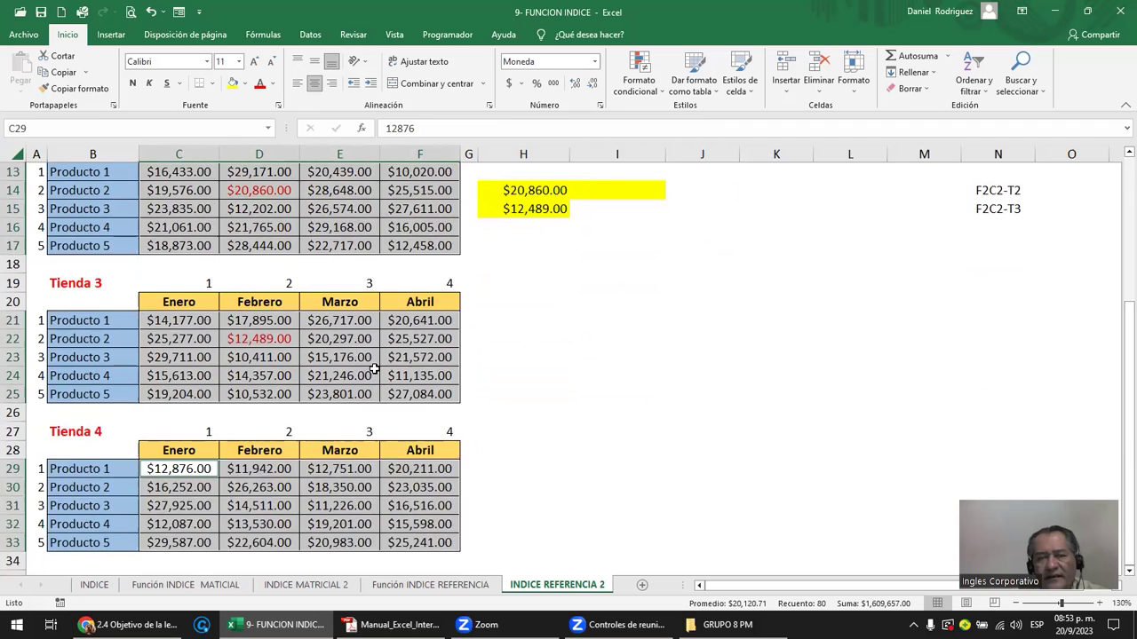
scroll(374, 369, up, 4)
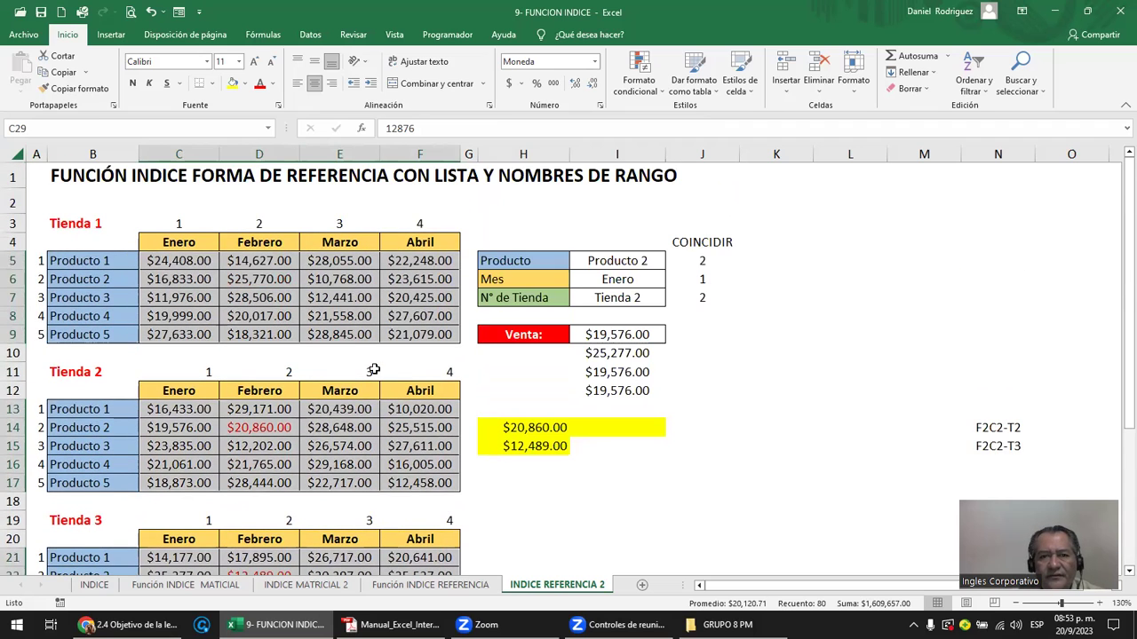
Review the areas in H14's INDICE formula, then select the Tienda 1 sales block C5:F9.
click(630, 299)
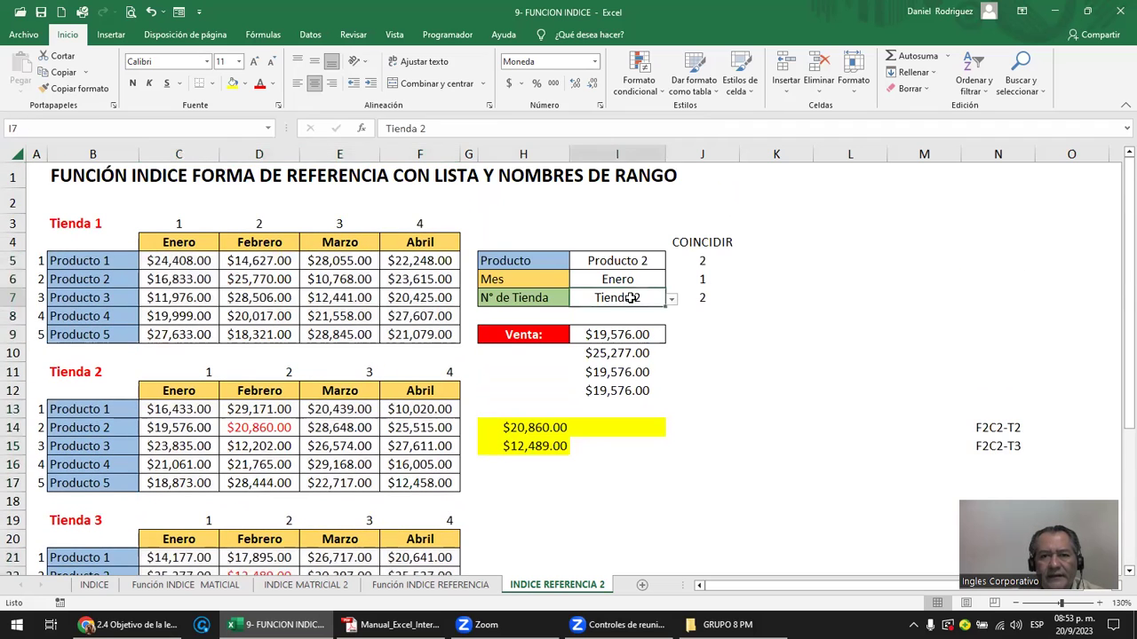
drag(510, 260, 627, 295)
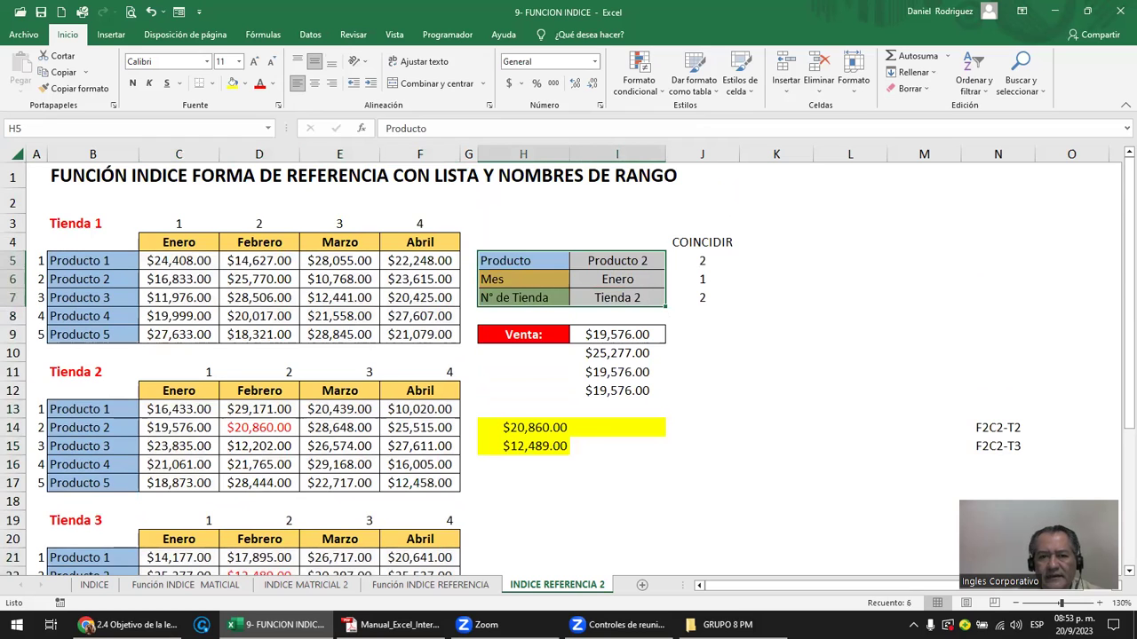
double_click(523, 428)
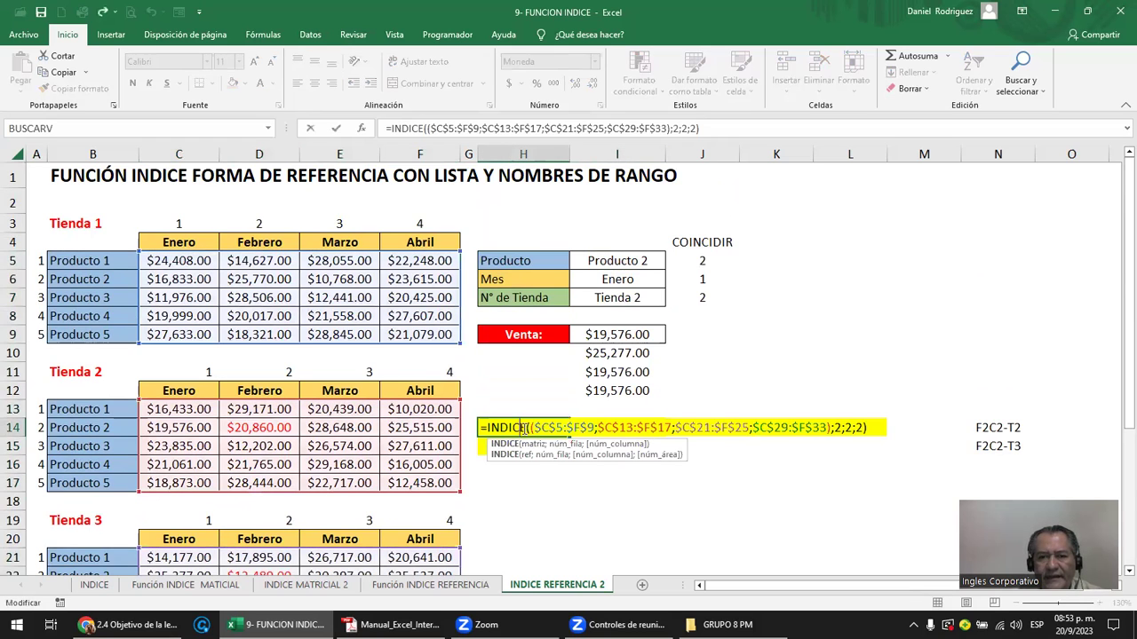
scroll(412, 407, down, 4)
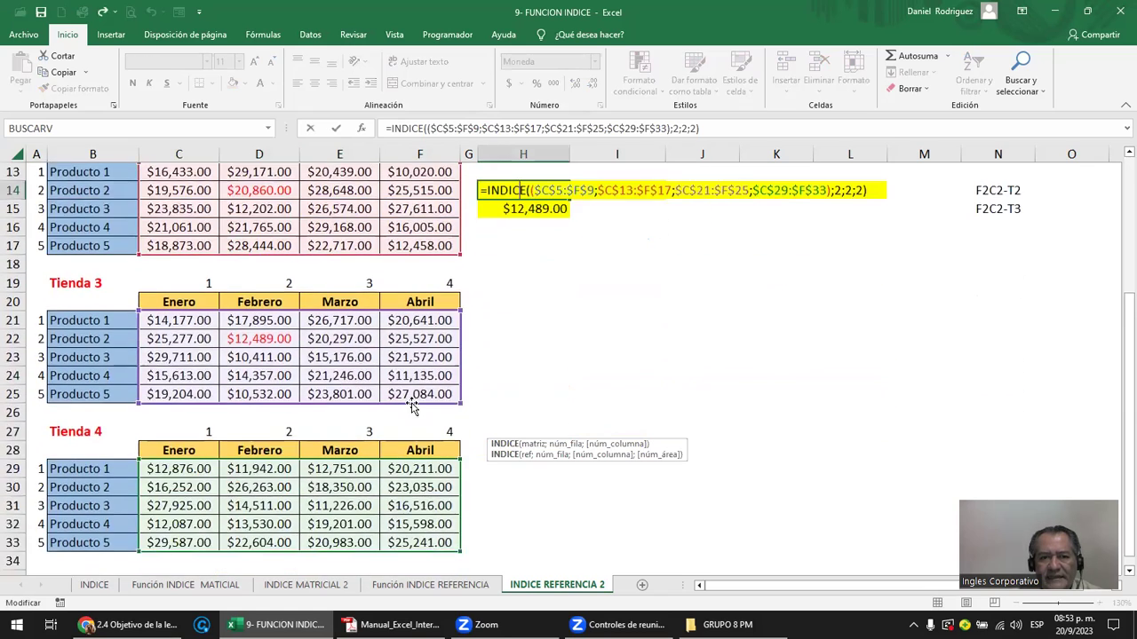
scroll(412, 407, down, 1)
scroll(412, 407, up, 2)
scroll(412, 407, up, 2)
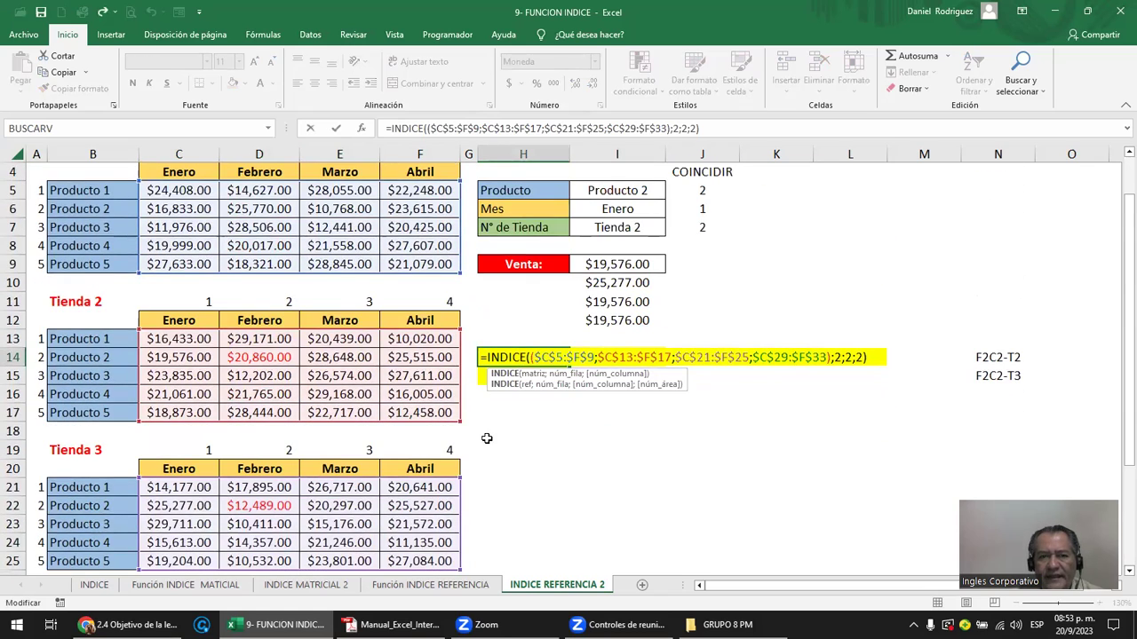
click(533, 455)
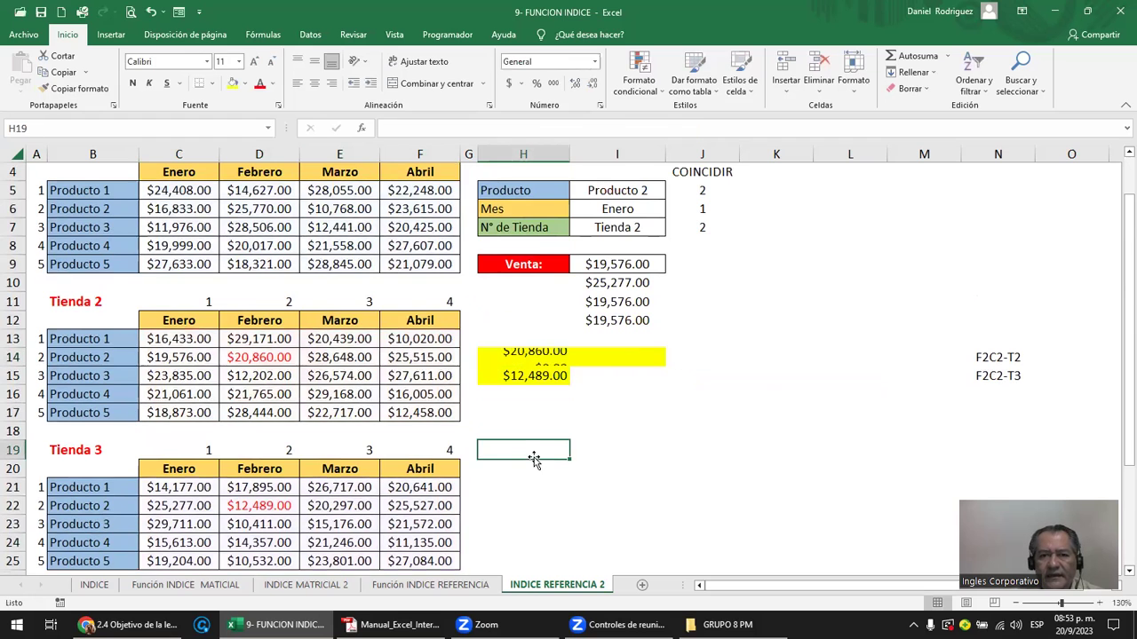
scroll(182, 206, up, 1)
drag(182, 260, 407, 330)
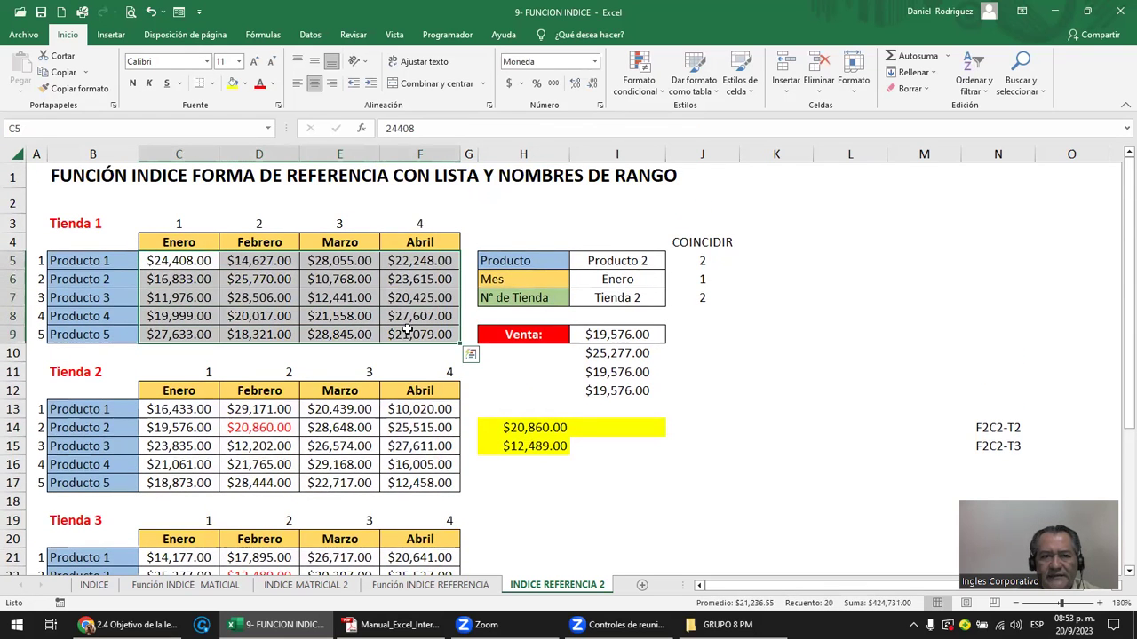
Try naming the Tienda 1 sales figures, clearing an invalid-name error along the way.
click(147, 128)
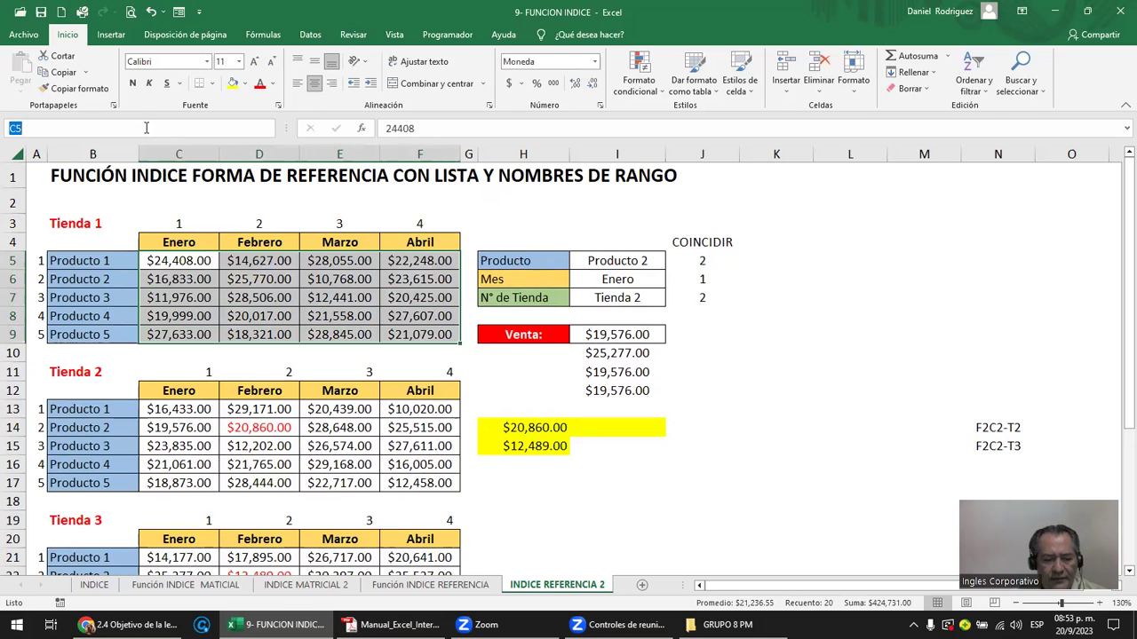
text(TIE)
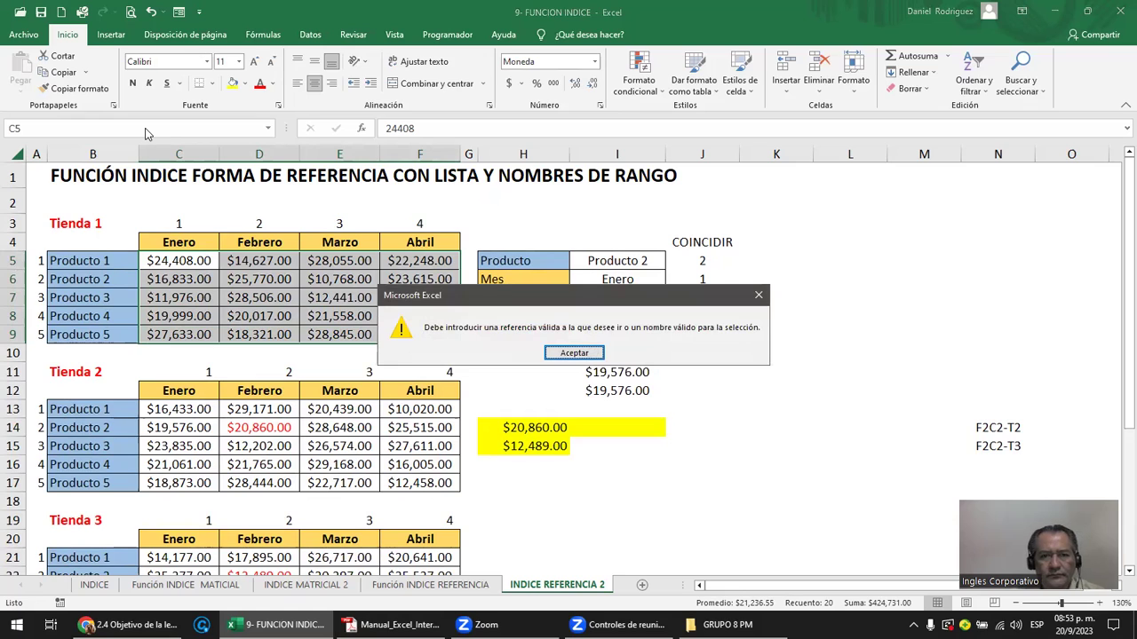
key(Return)
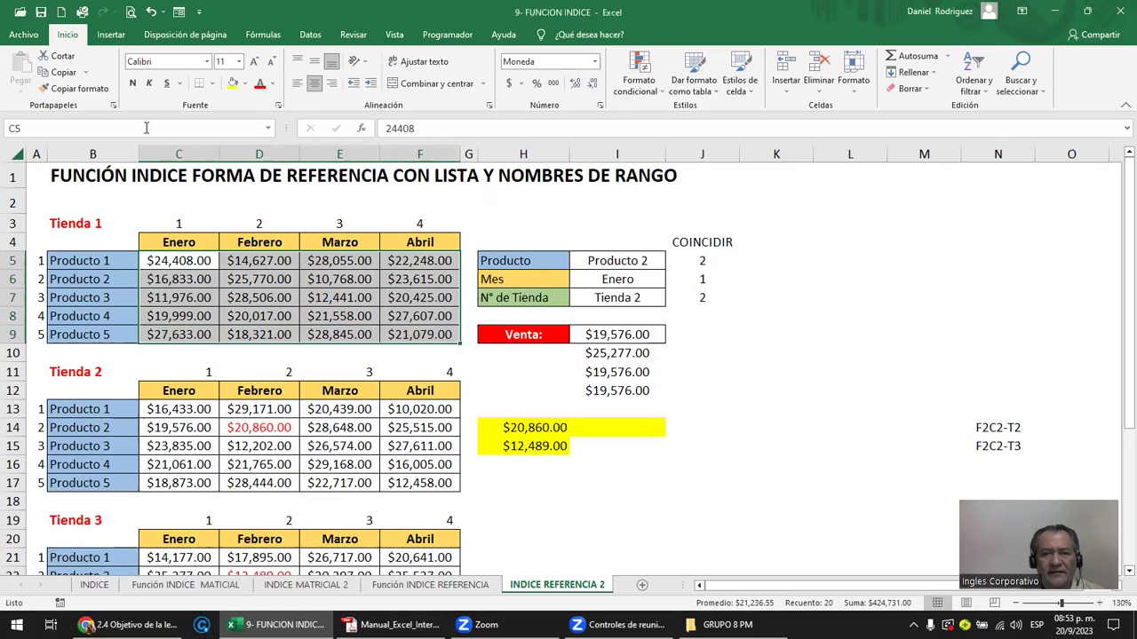
click(81, 223)
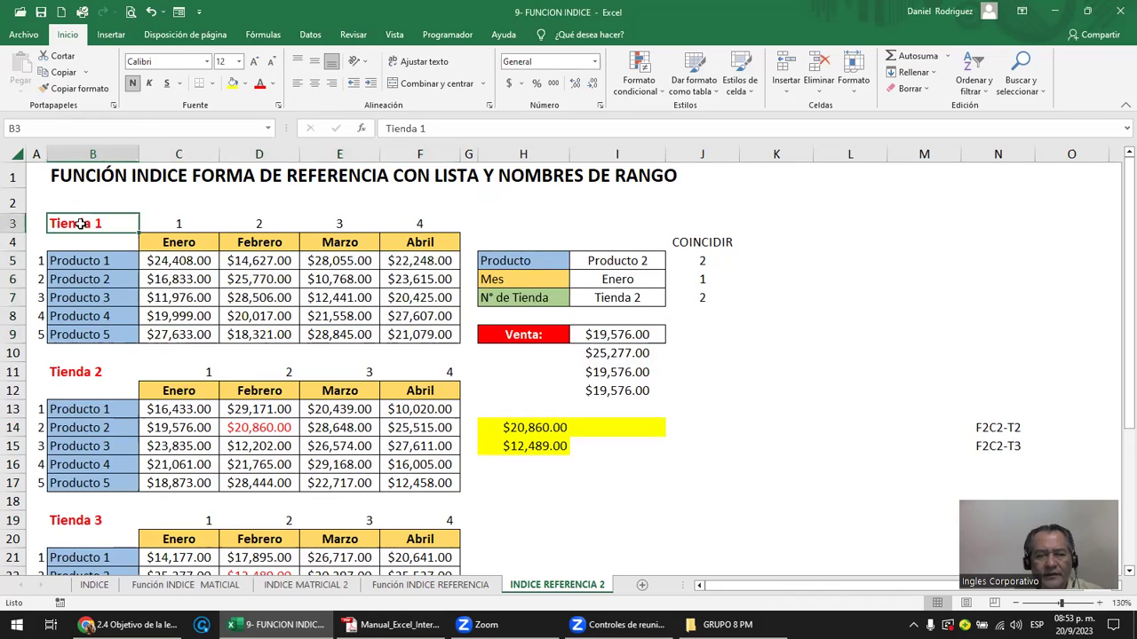
click(643, 297)
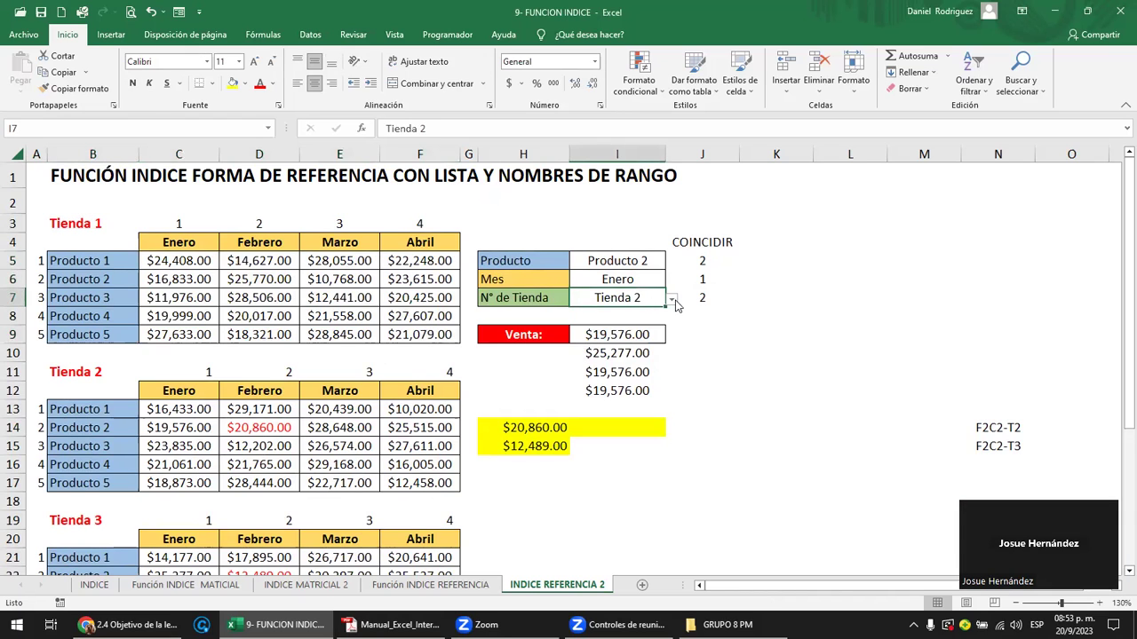
click(673, 300)
click(766, 311)
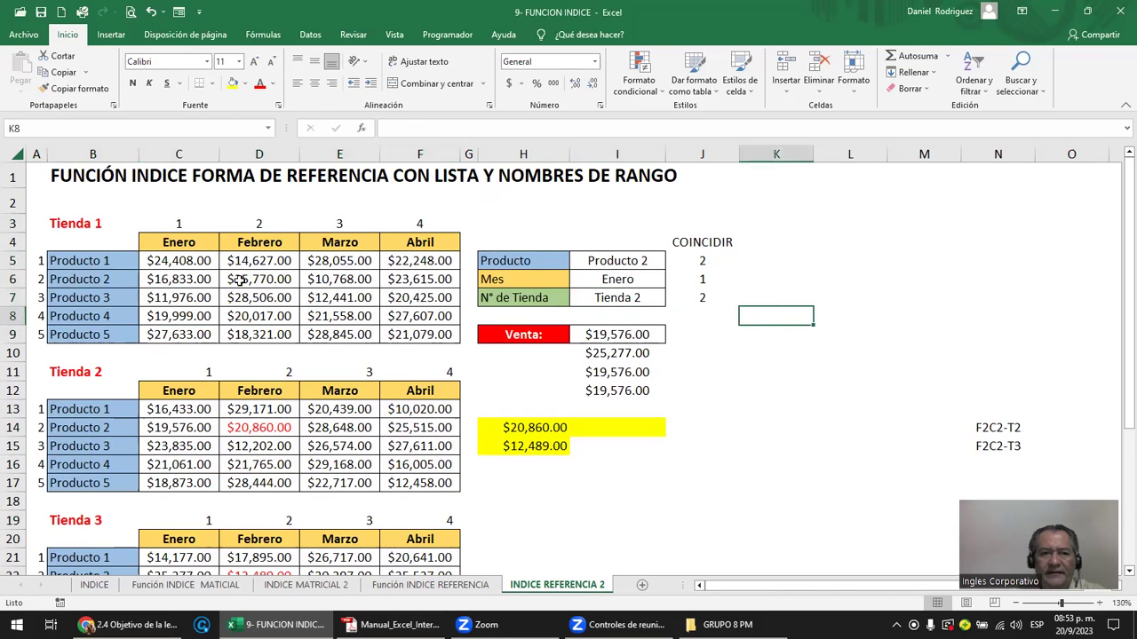
mouse_move(197, 261)
mouse_down()
mouse_move(398, 308)
mouse_move(411, 336)
mouse_up()
click(67, 130)
text(T1)
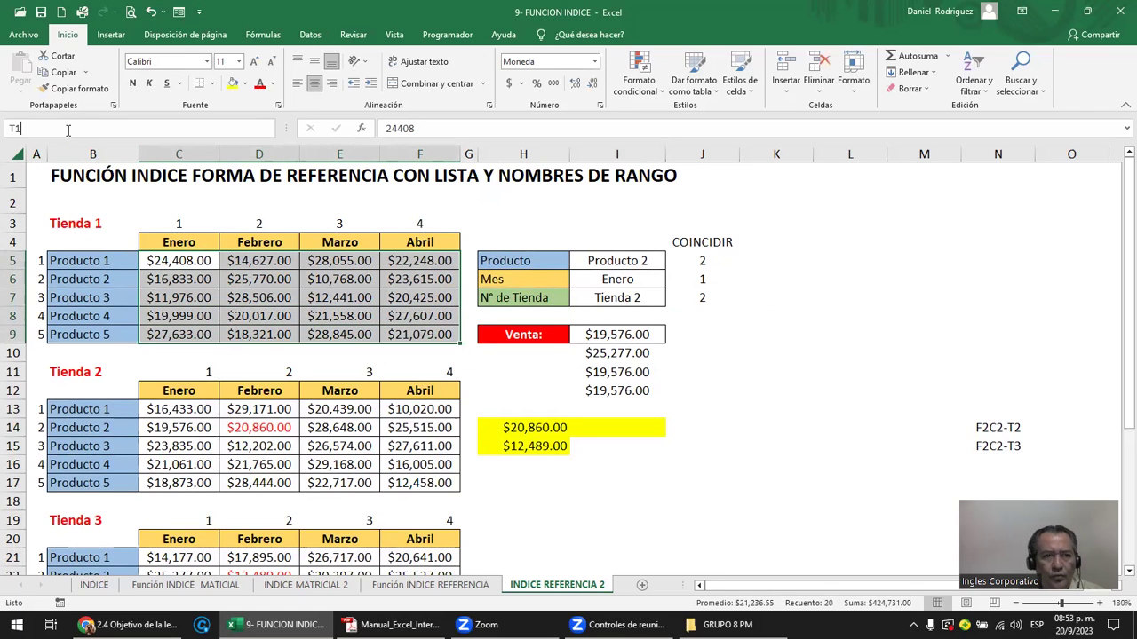
key(Return)
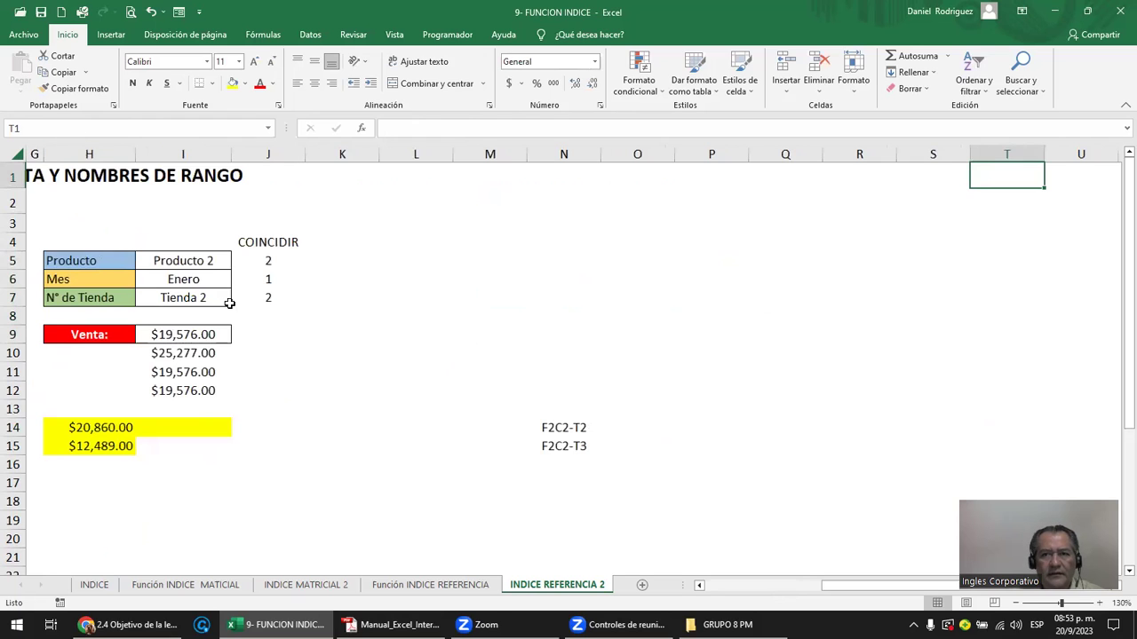
Check the defined names list and retype a name for the reselected C5:F9 block.
click(238, 299)
key(Left)
key(Left)
key(Home)
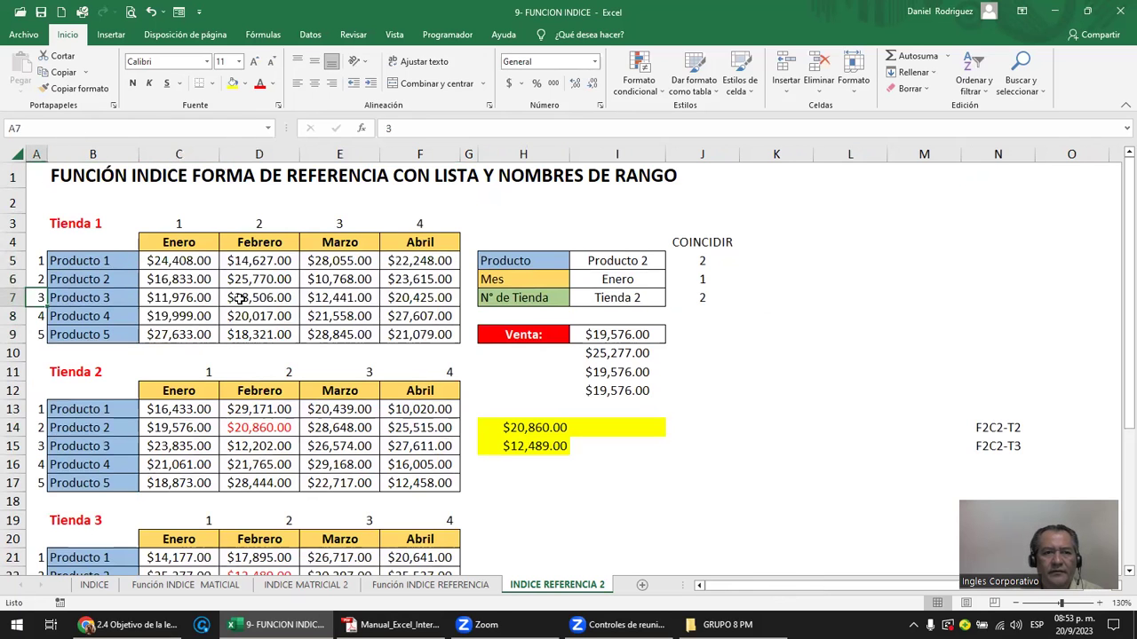
click(270, 131)
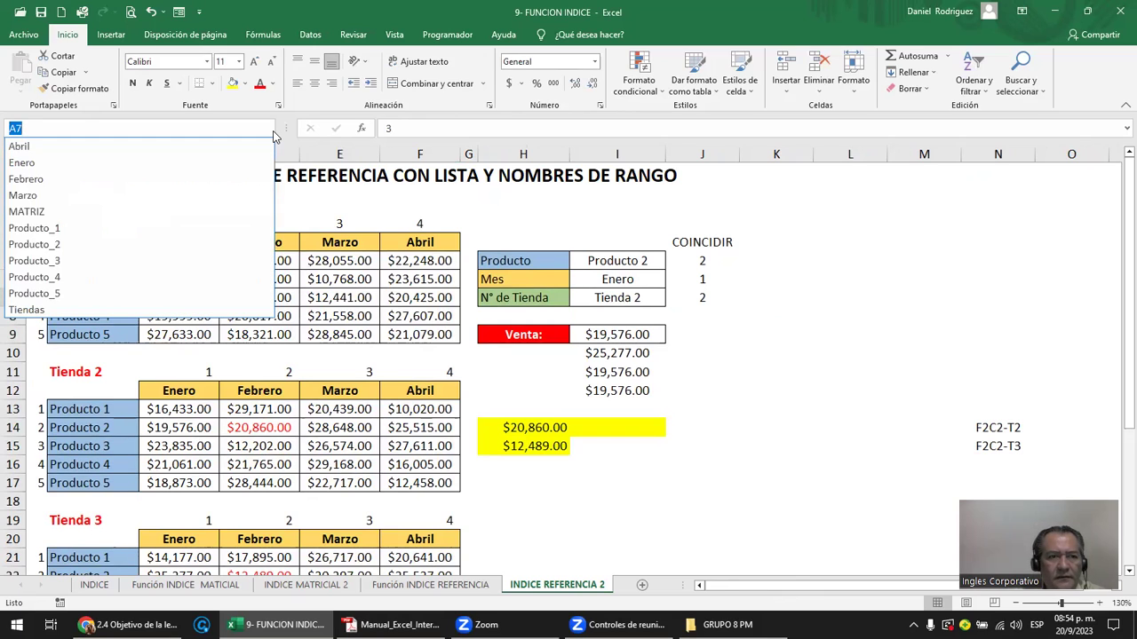
click(273, 135)
drag(160, 260, 386, 332)
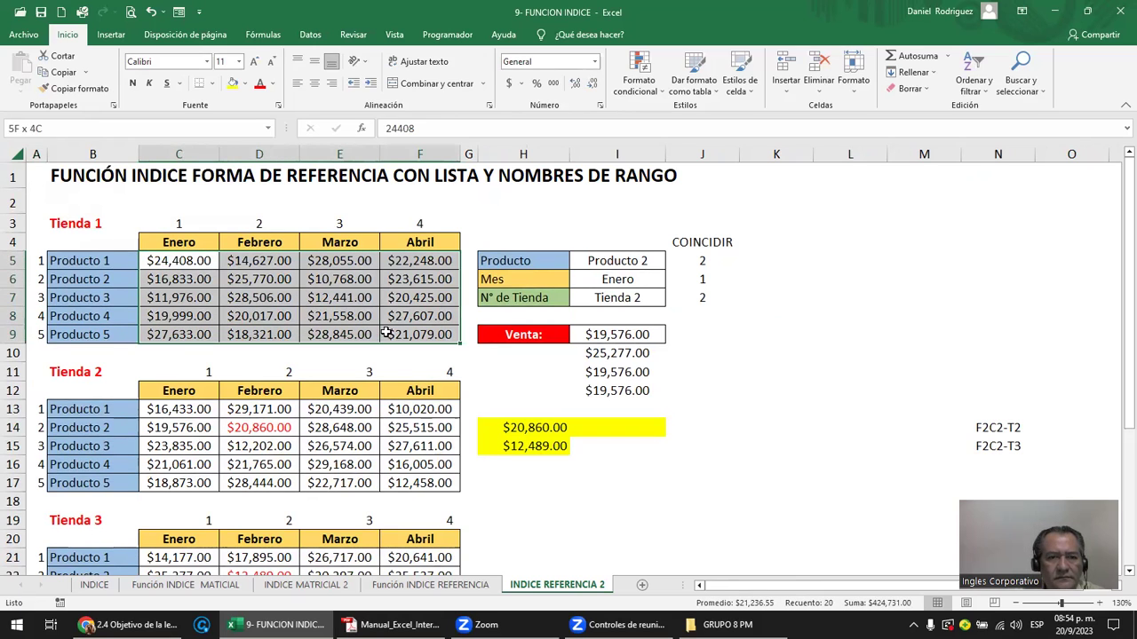
click(81, 127)
text(TI1)
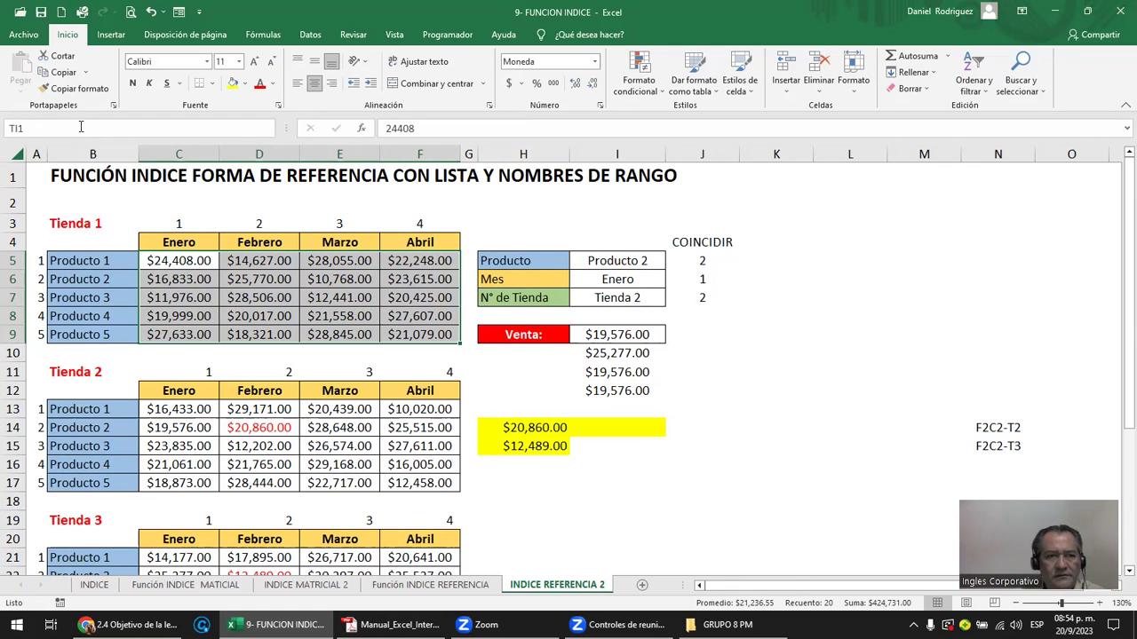
key(Return)
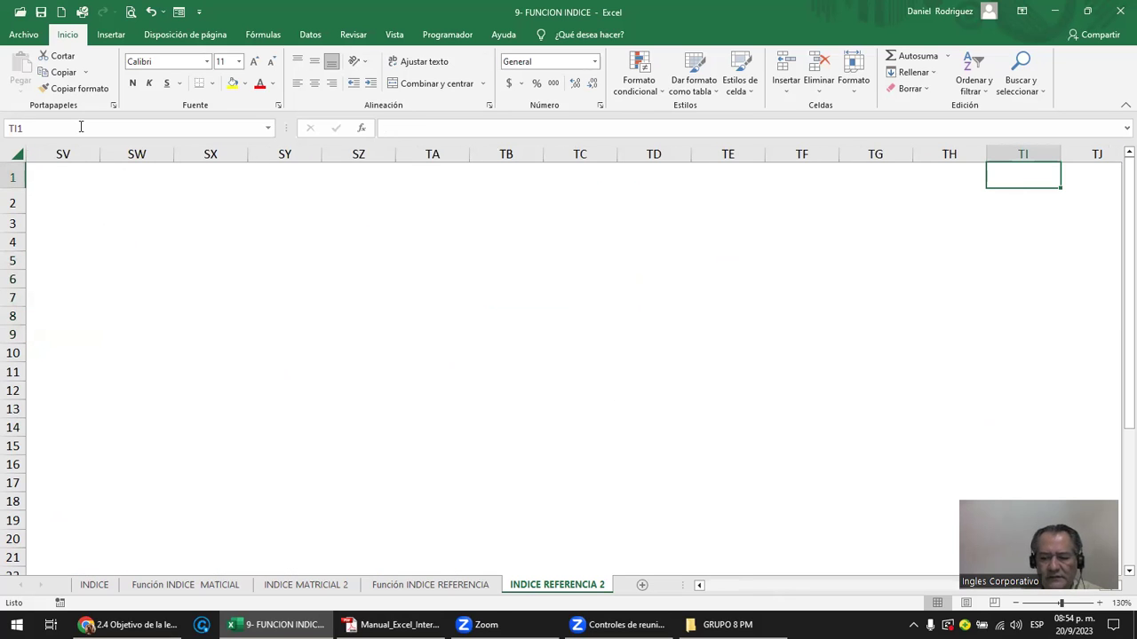
Reselect C5:F9, cancel a stray entry, name it TI_1 and jump to it to confirm.
key(ctrl+Home)
key(Down)
key(Down)
key(Down)
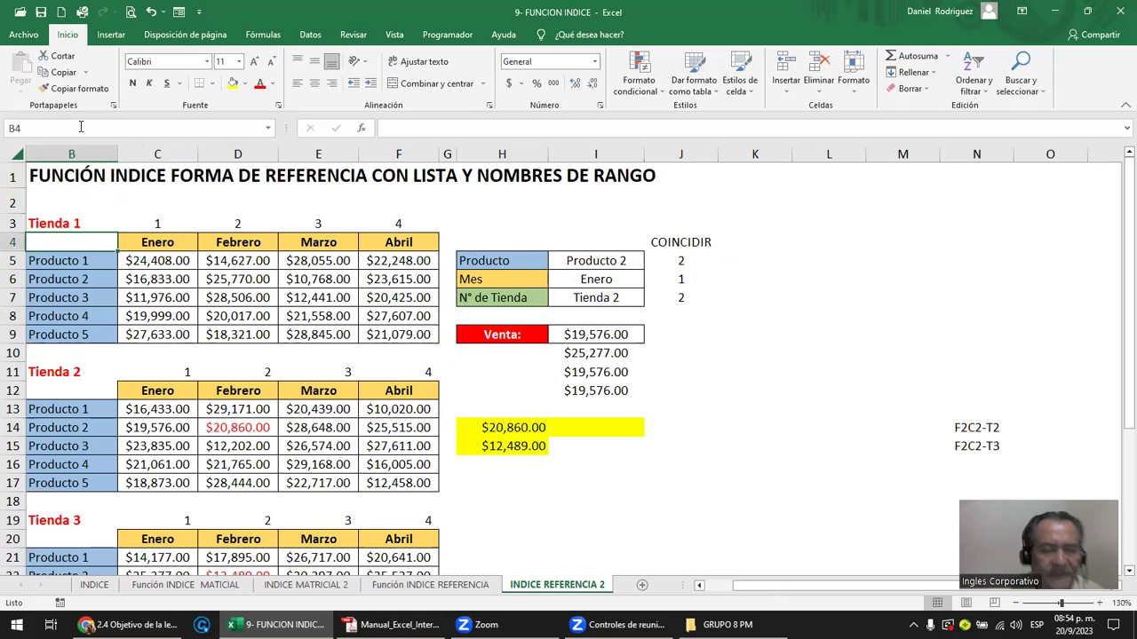
drag(151, 261, 388, 324)
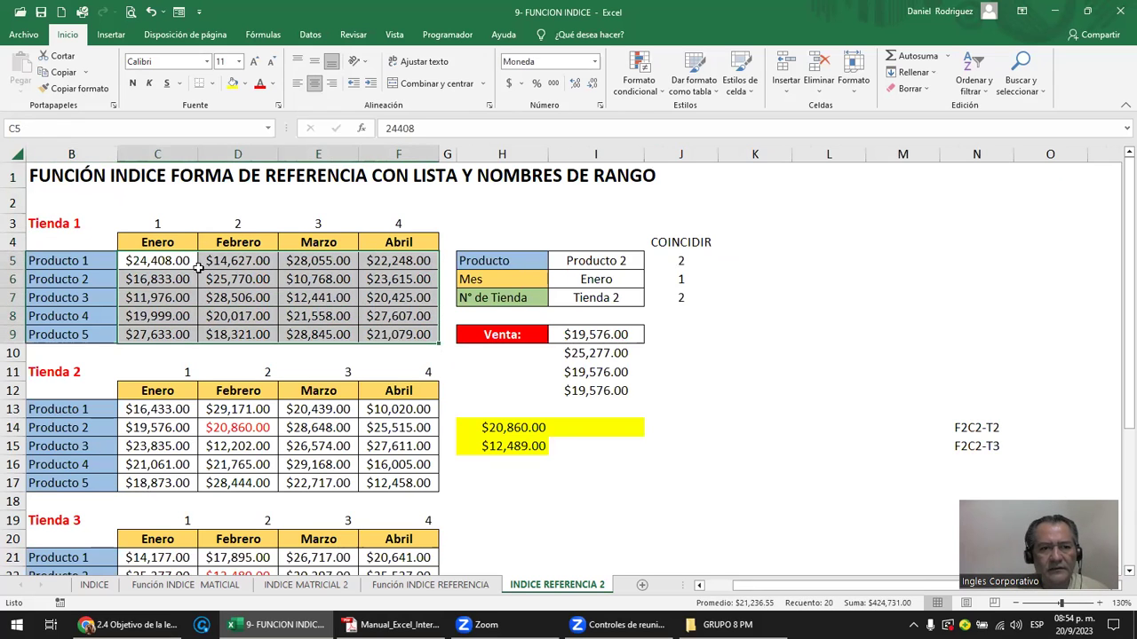
click(159, 255)
drag(165, 261, 390, 330)
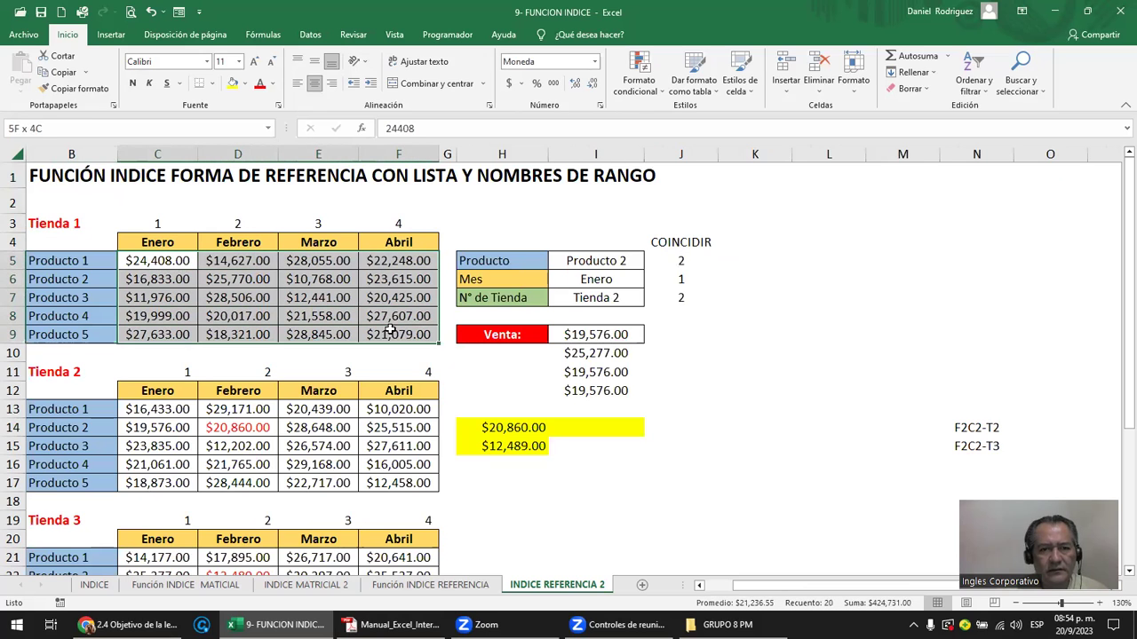
text(T0)
key(Escape)
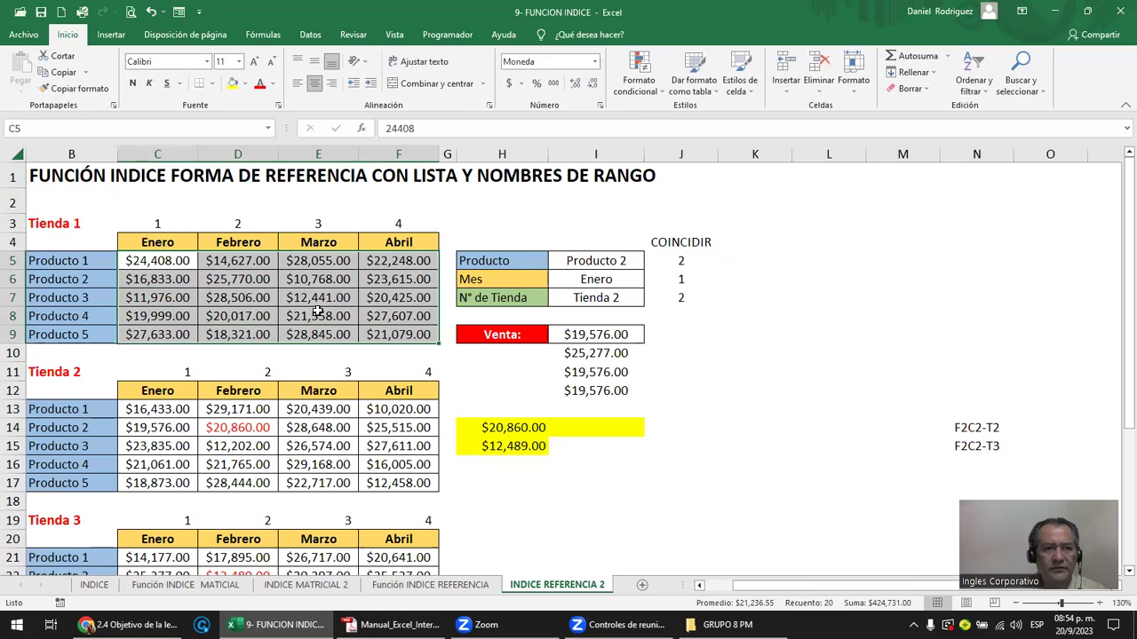
click(36, 132)
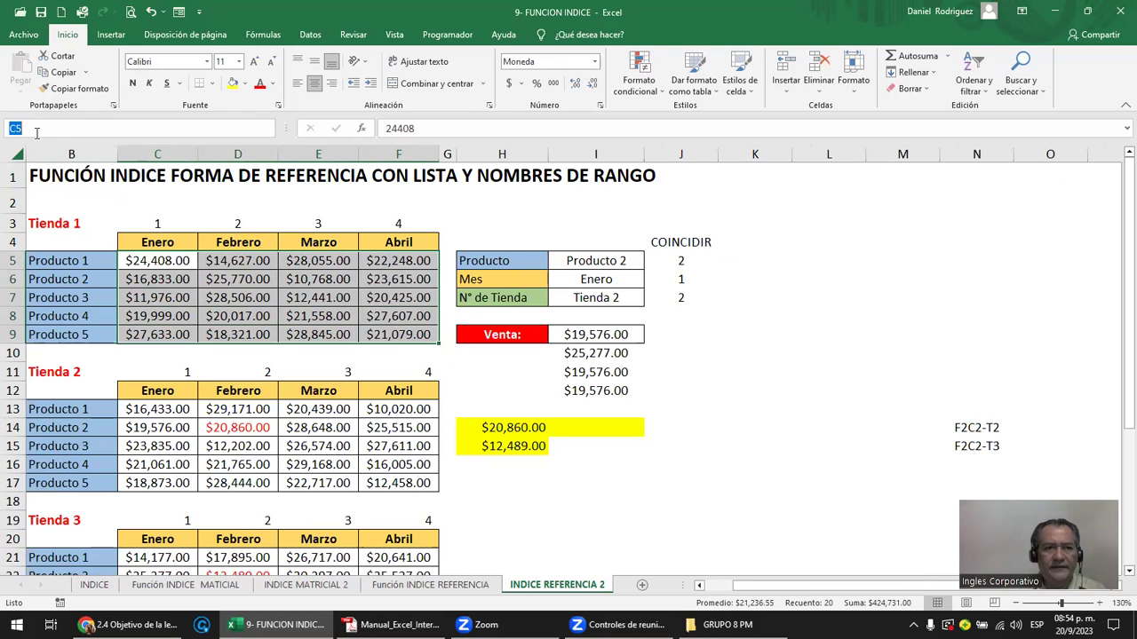
text(TI_1)
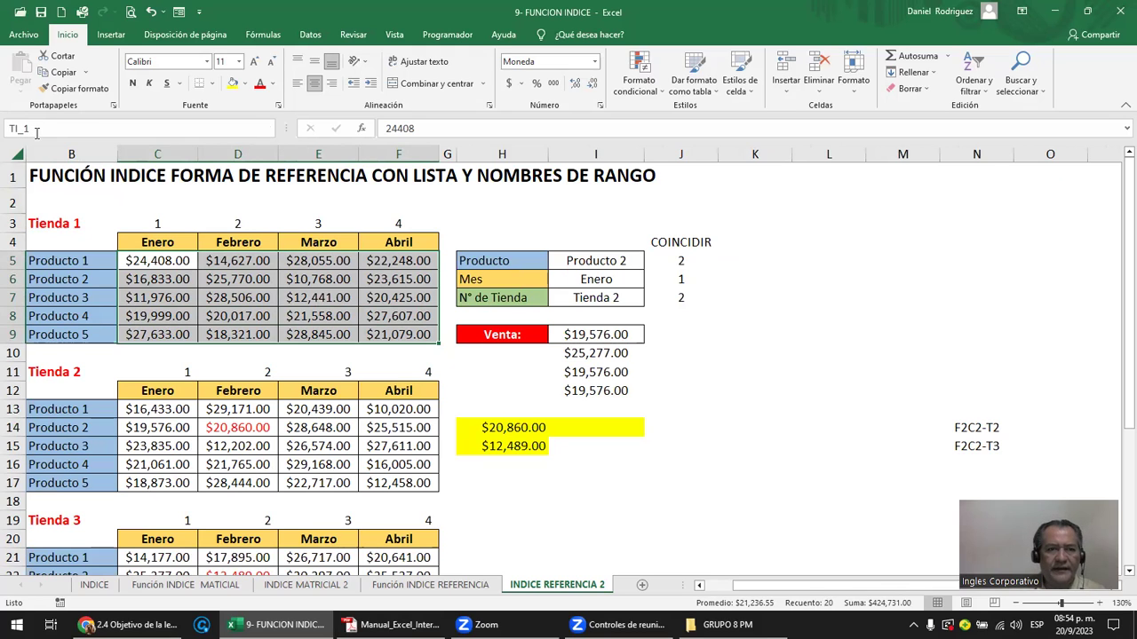
click(283, 204)
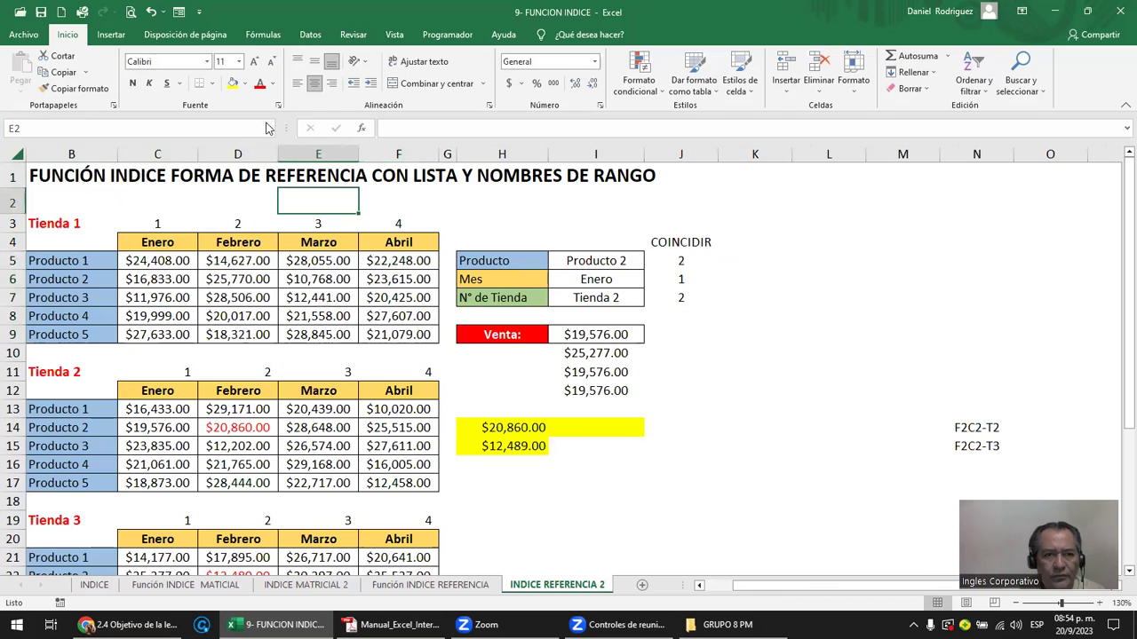
click(267, 128)
click(71, 309)
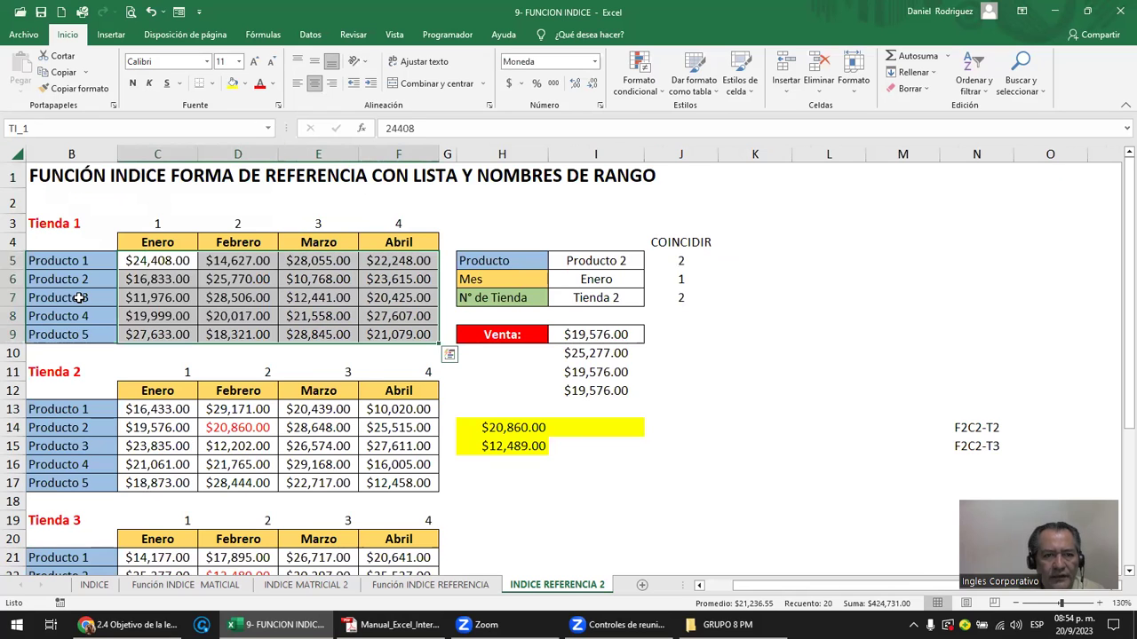
Name the Tienda 2 sales block C13:F17 as TI_2.
drag(169, 410, 383, 480)
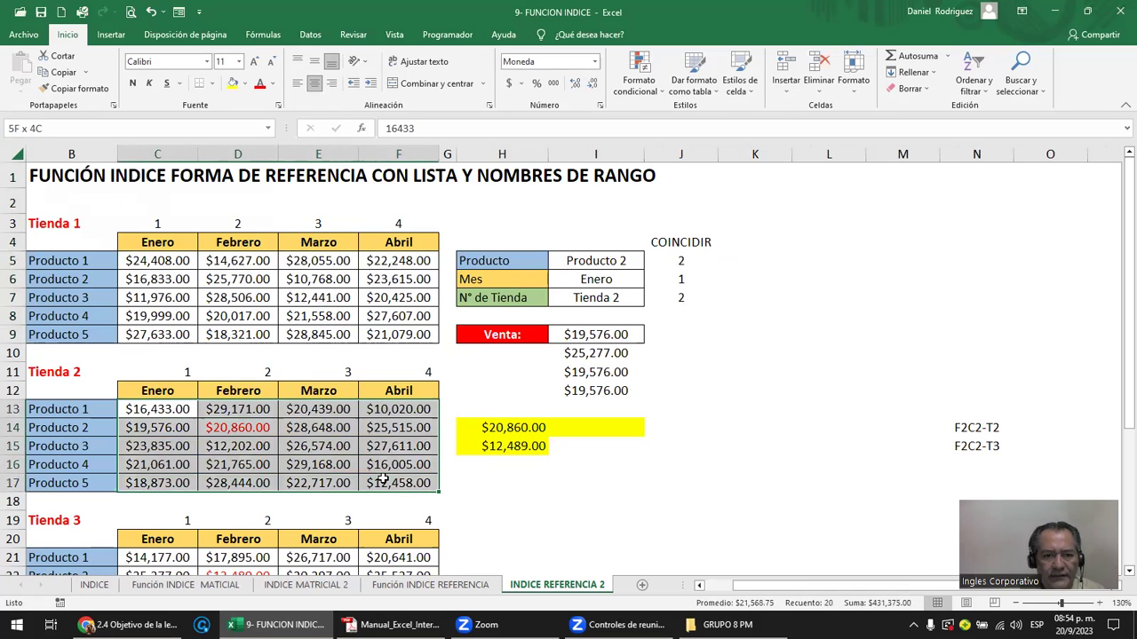
click(41, 128)
text(TI_)
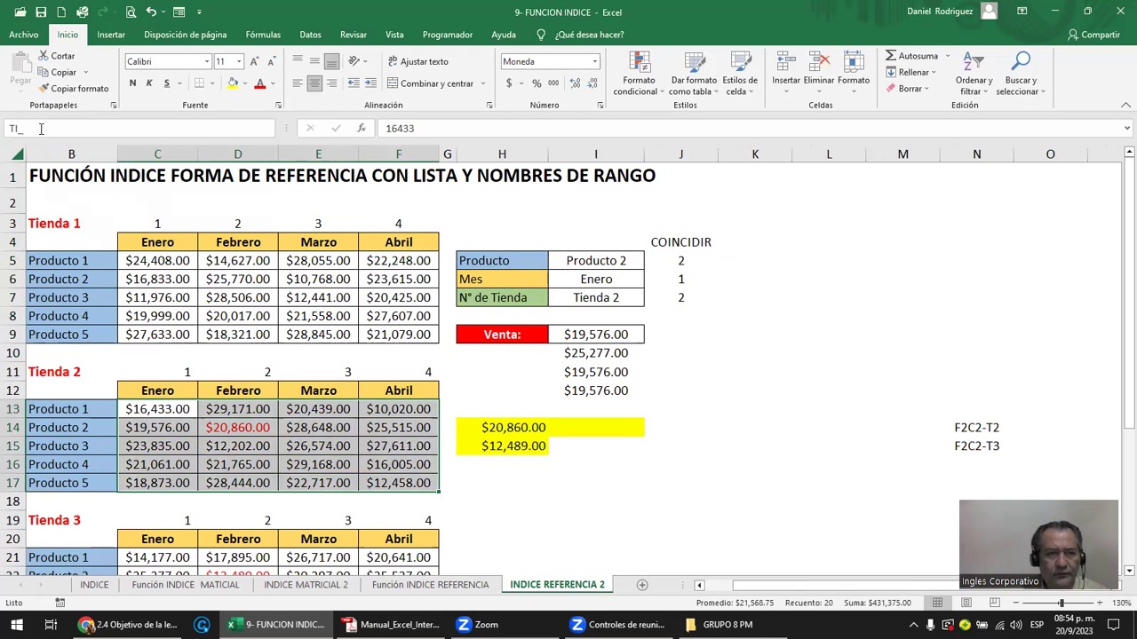
key(Return)
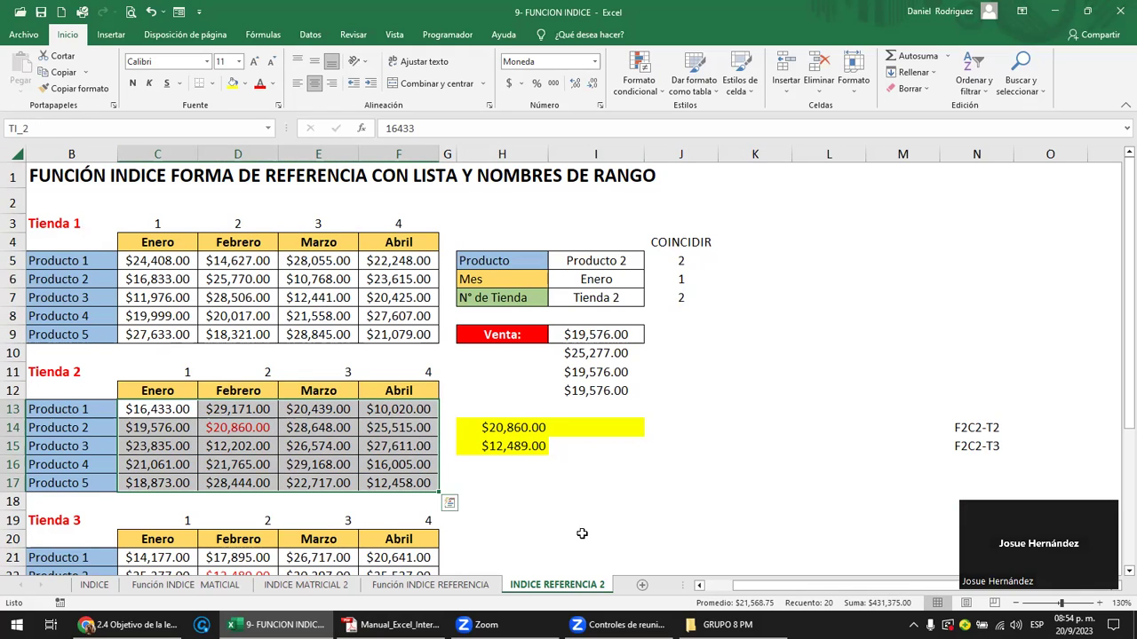
Verify the TI_1 and TI_2 ranges from the Name Box list, then pick H18 for the formula.
click(596, 539)
click(268, 128)
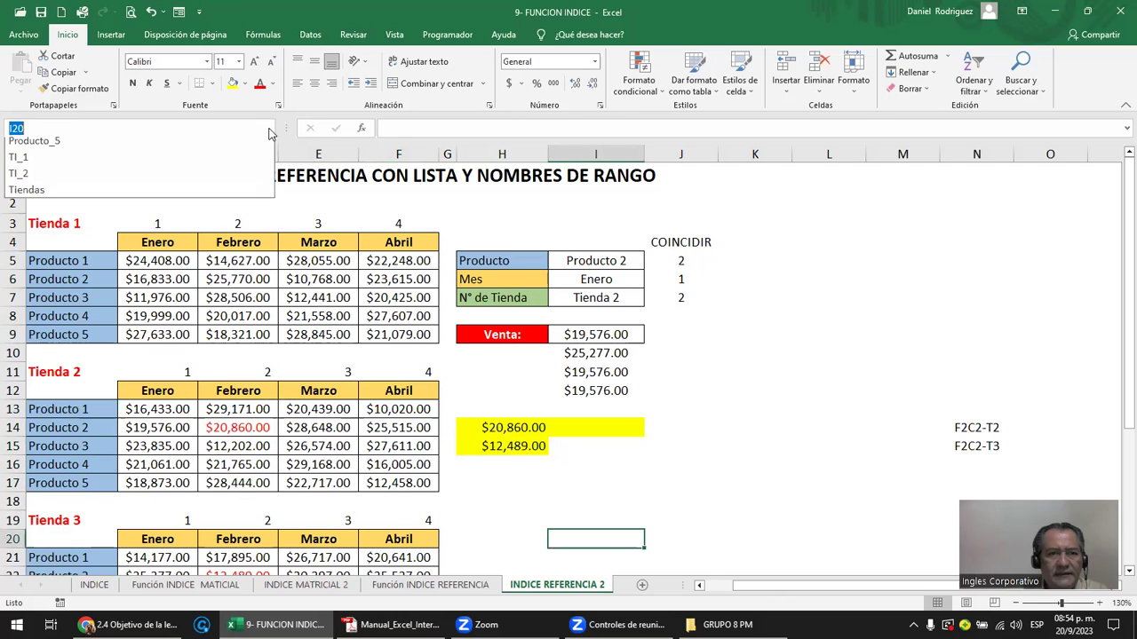
click(50, 307)
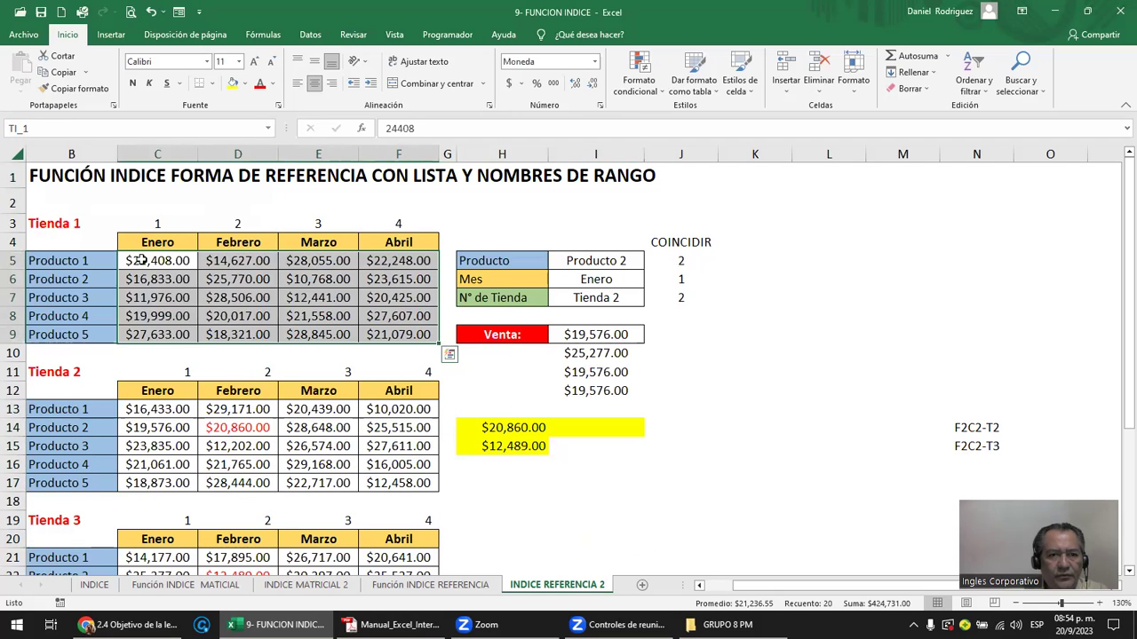
click(267, 128)
click(48, 327)
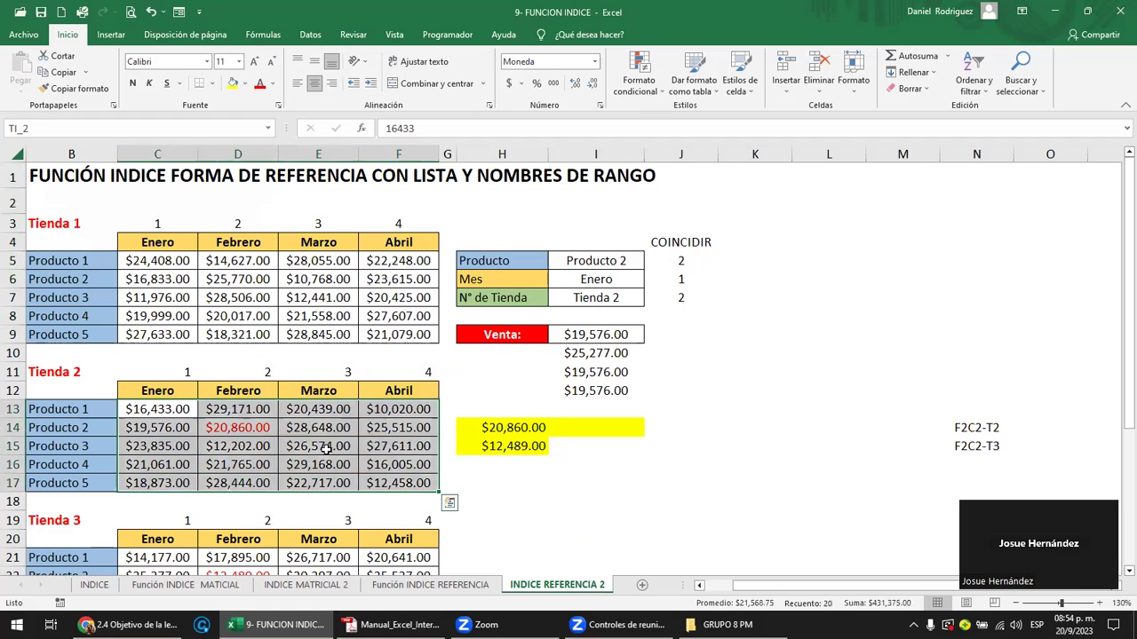
click(499, 429)
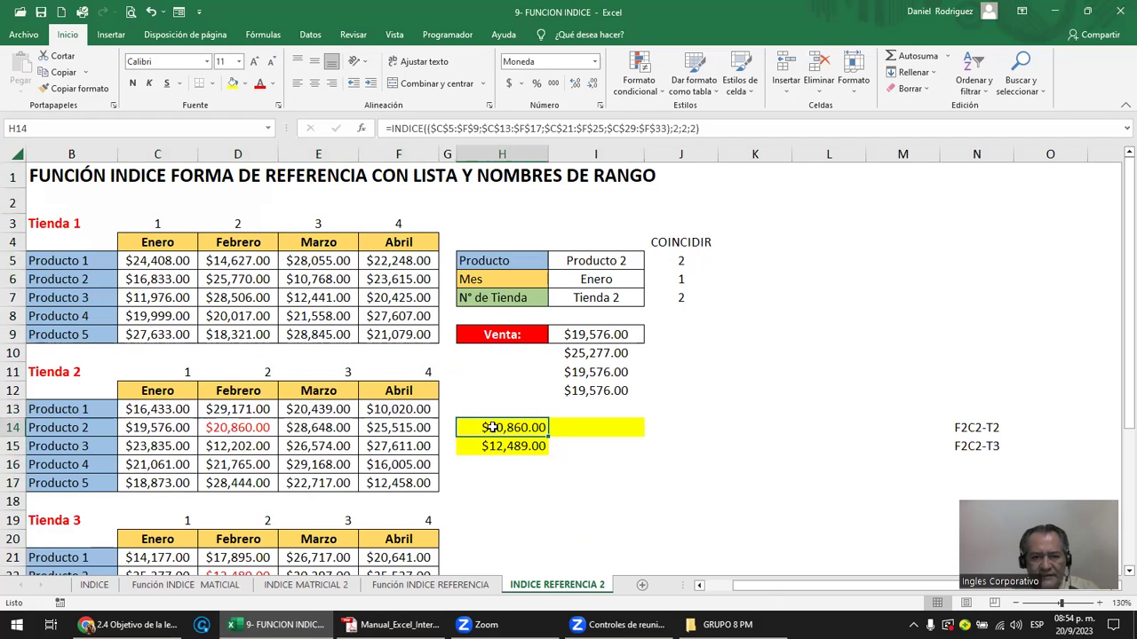
click(624, 430)
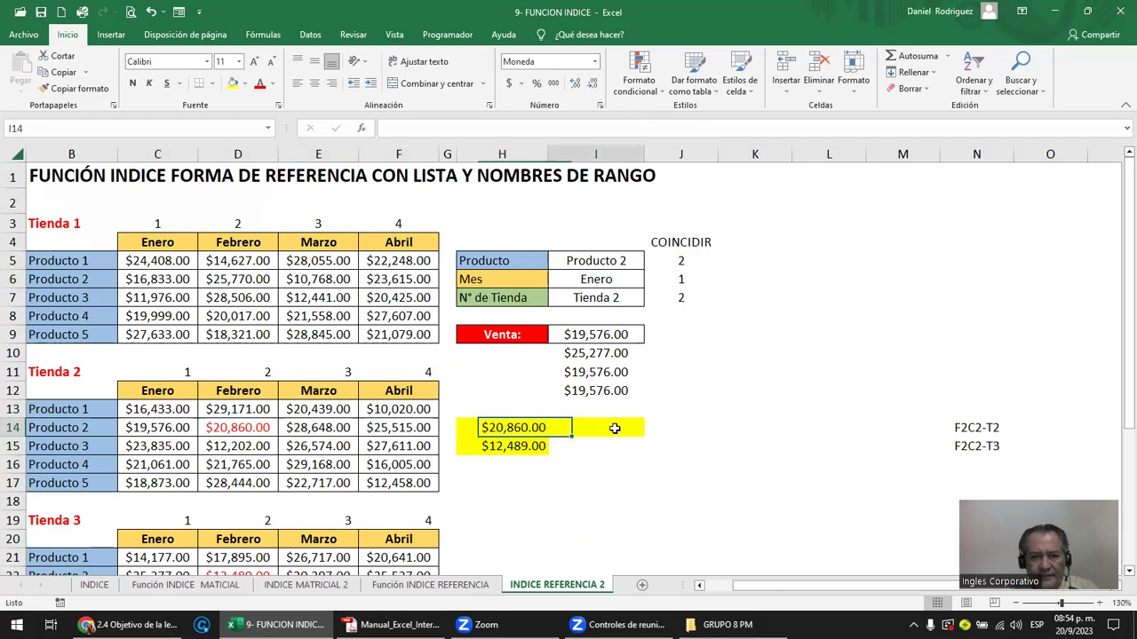
click(512, 501)
Enter =INDICE((TI_1;TI_2);2;2;2) in H18 to return 20860, then compare with H14.
text(=)
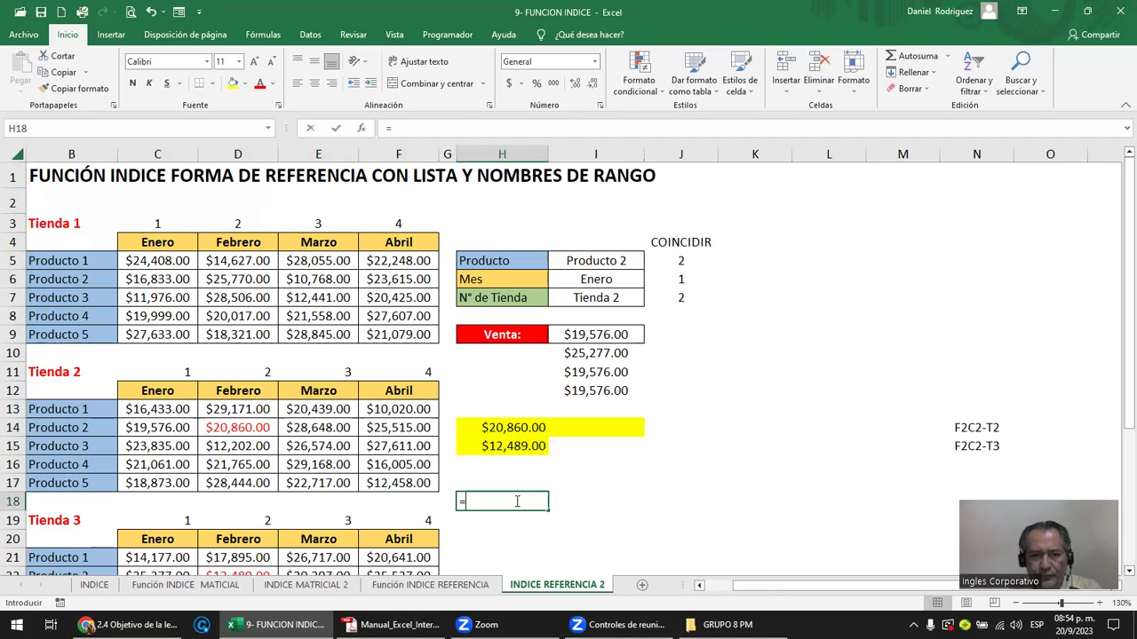
text(IND)
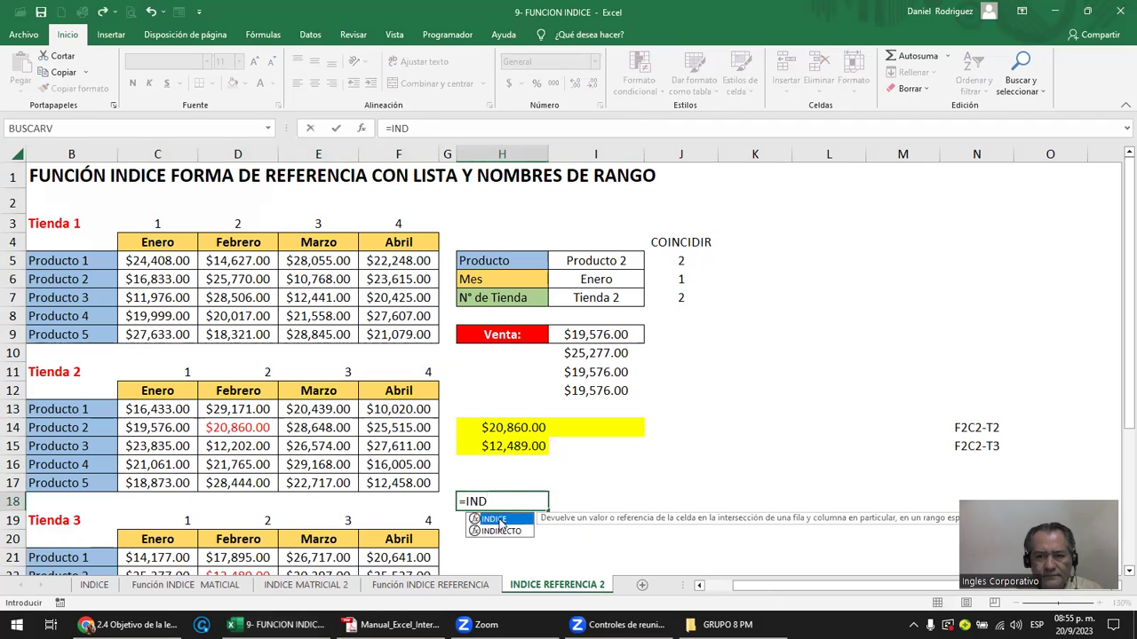
double_click(499, 519)
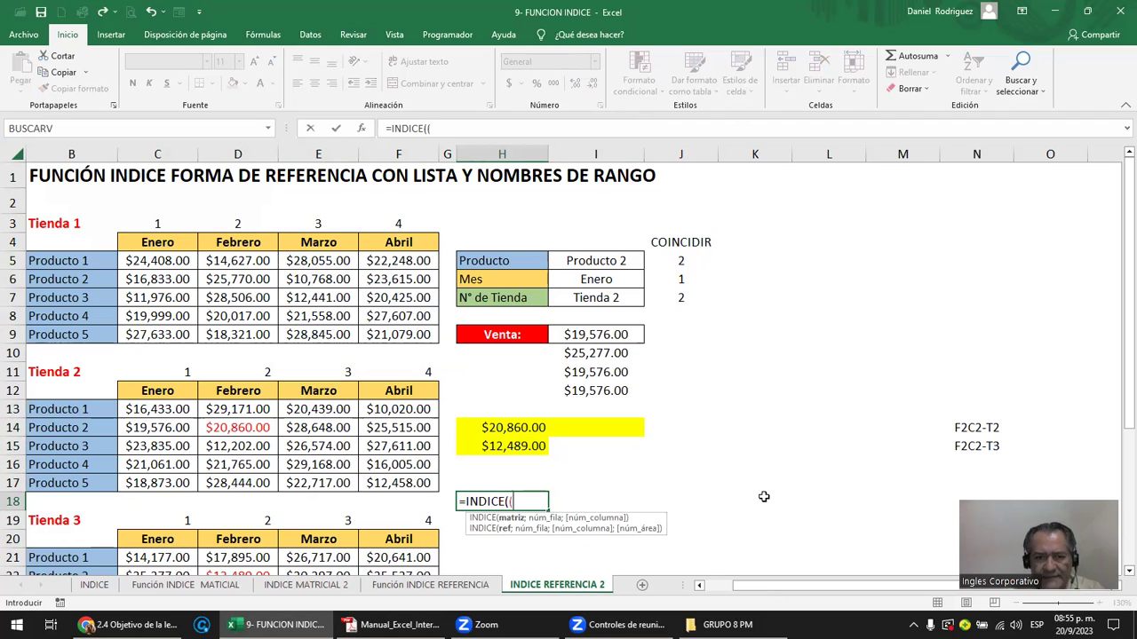
text(TI)
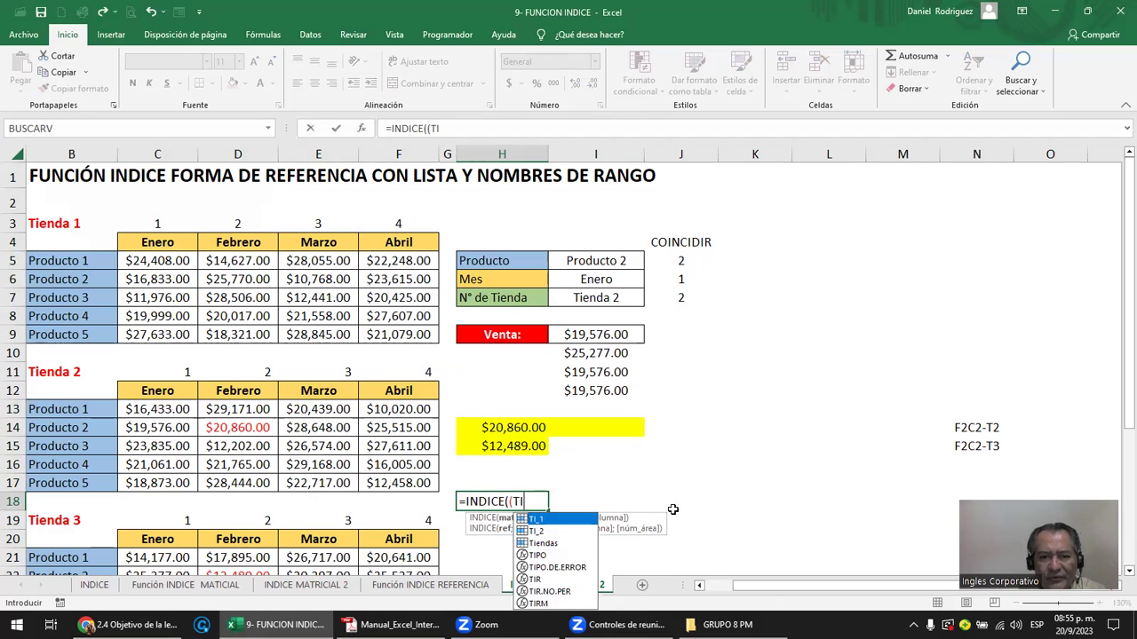
double_click(539, 518)
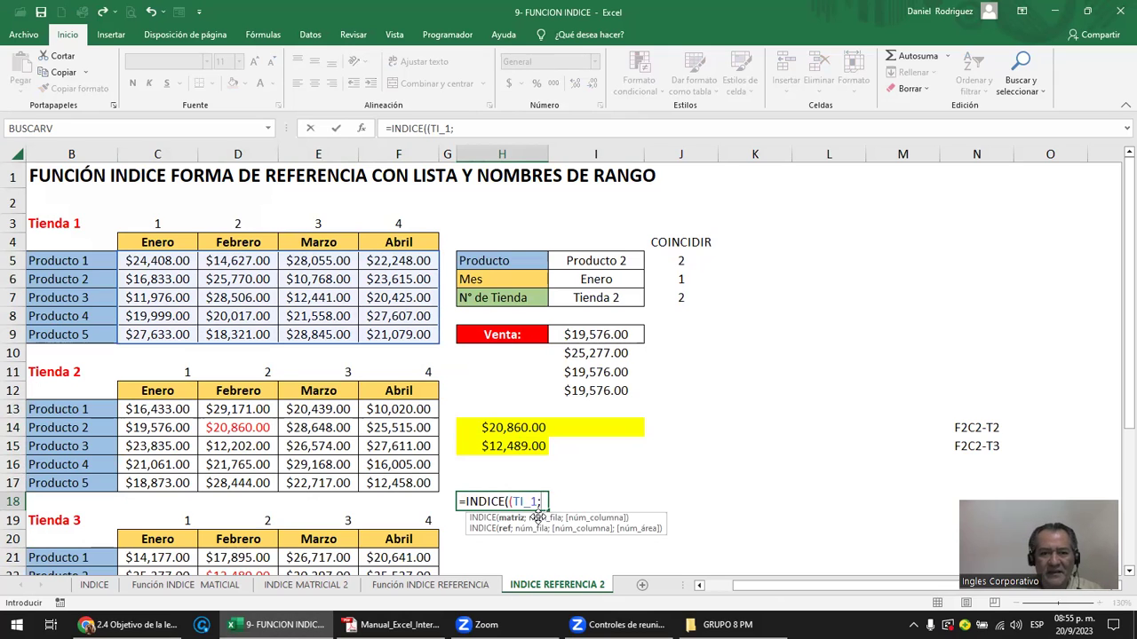
text(TI)
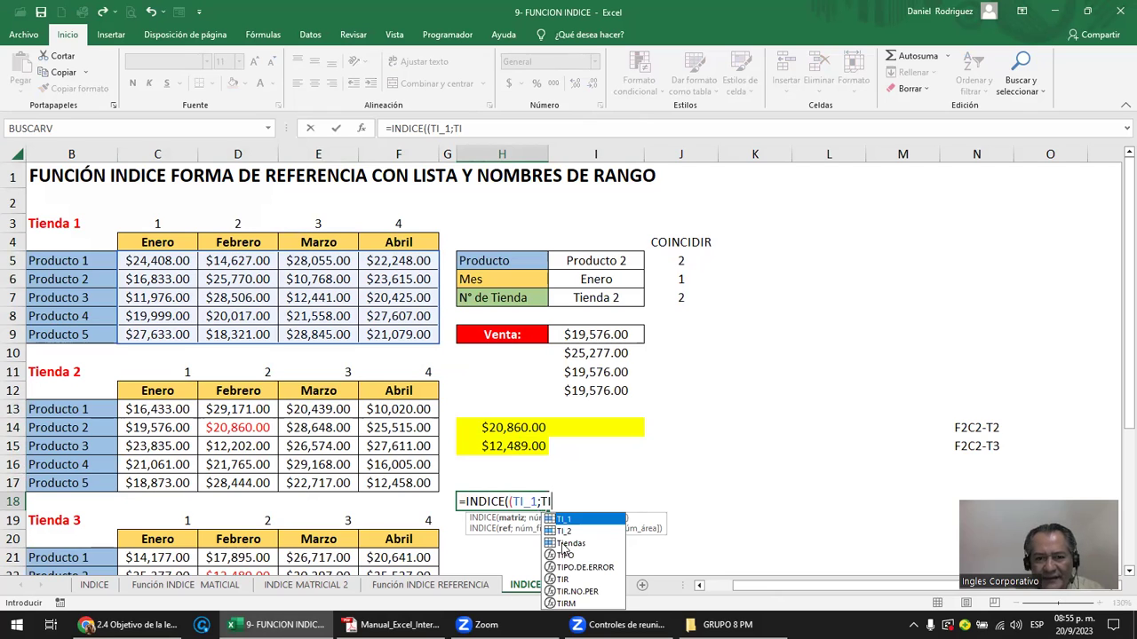
double_click(561, 531)
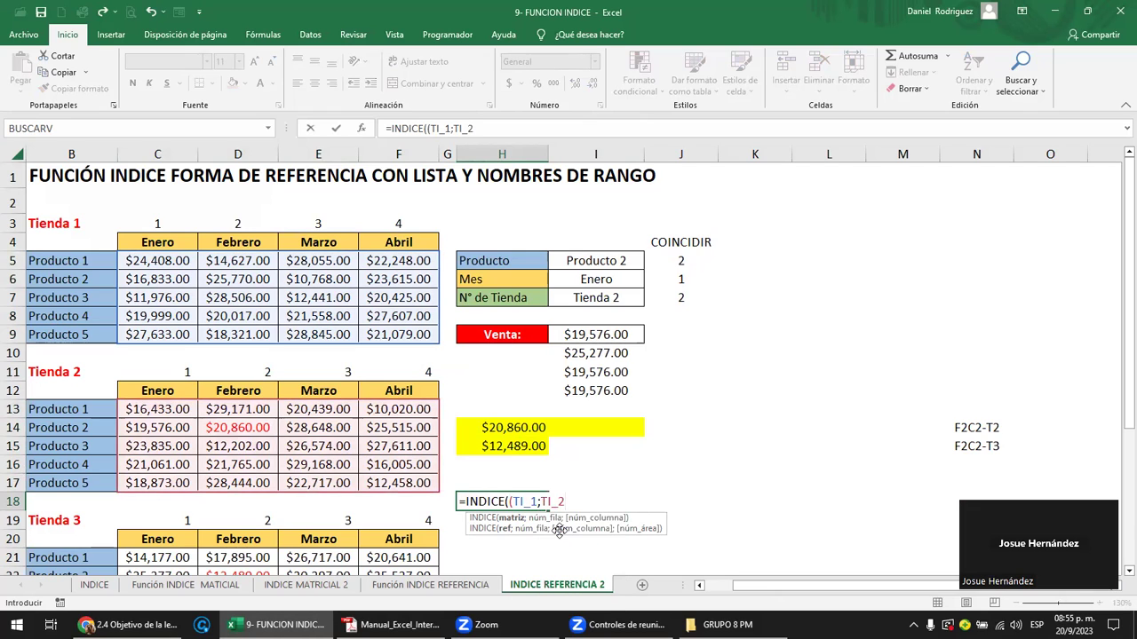
text())
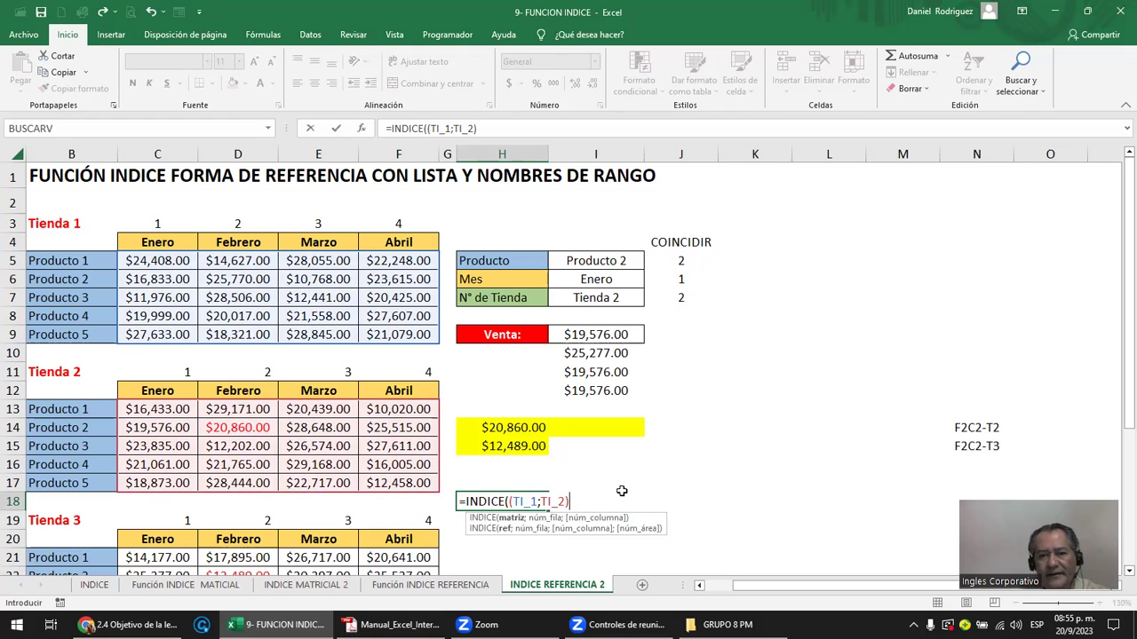
text(;)
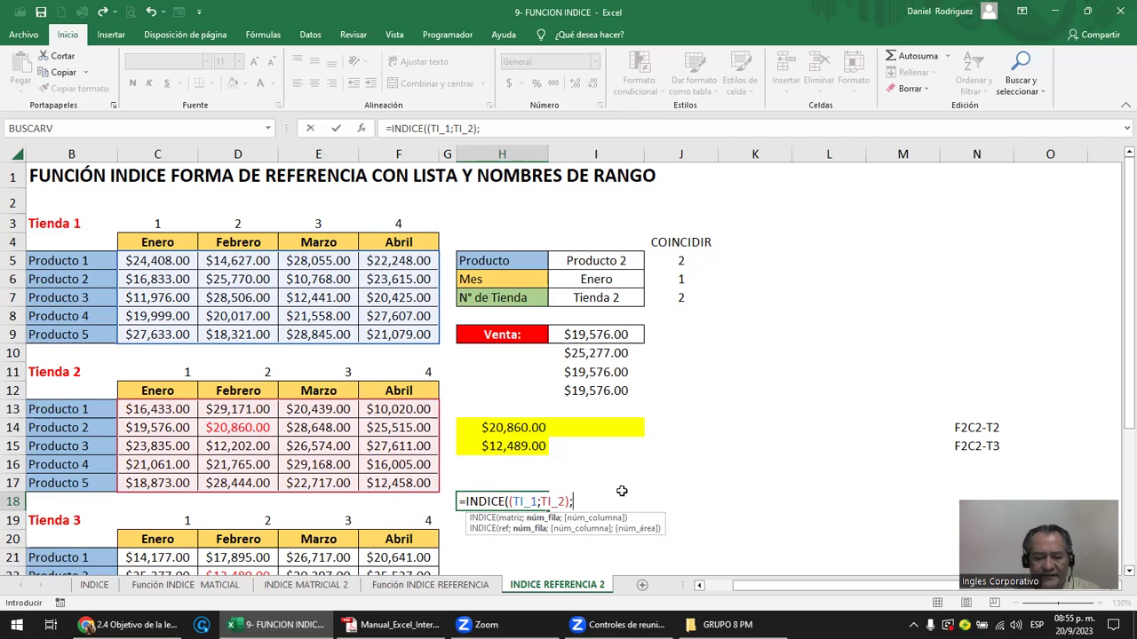
text(2;)
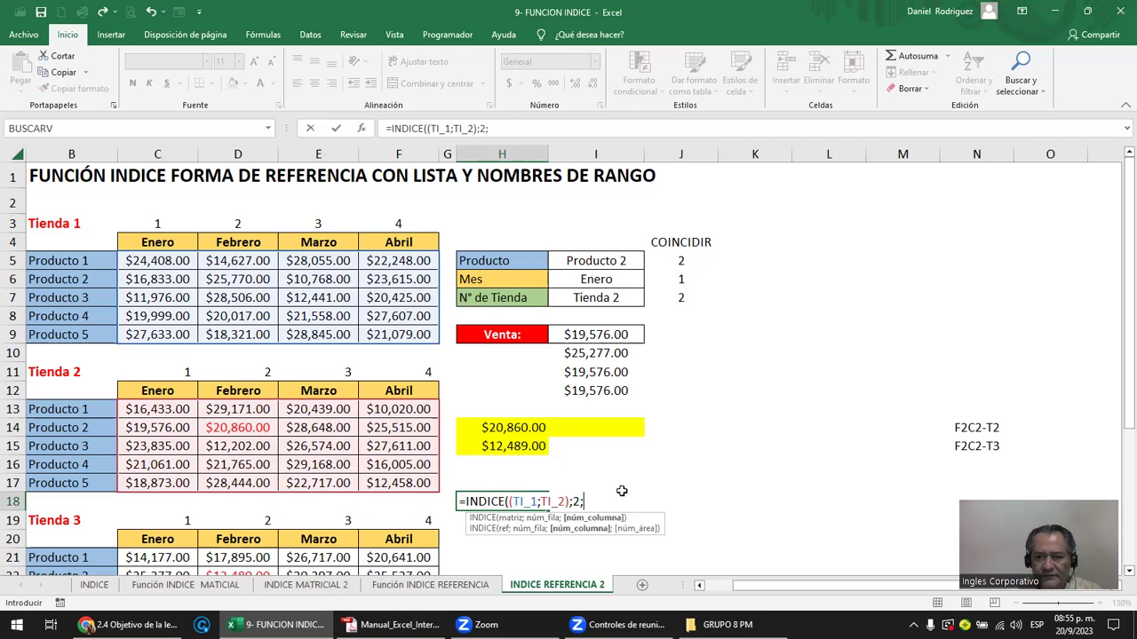
text(2;2)
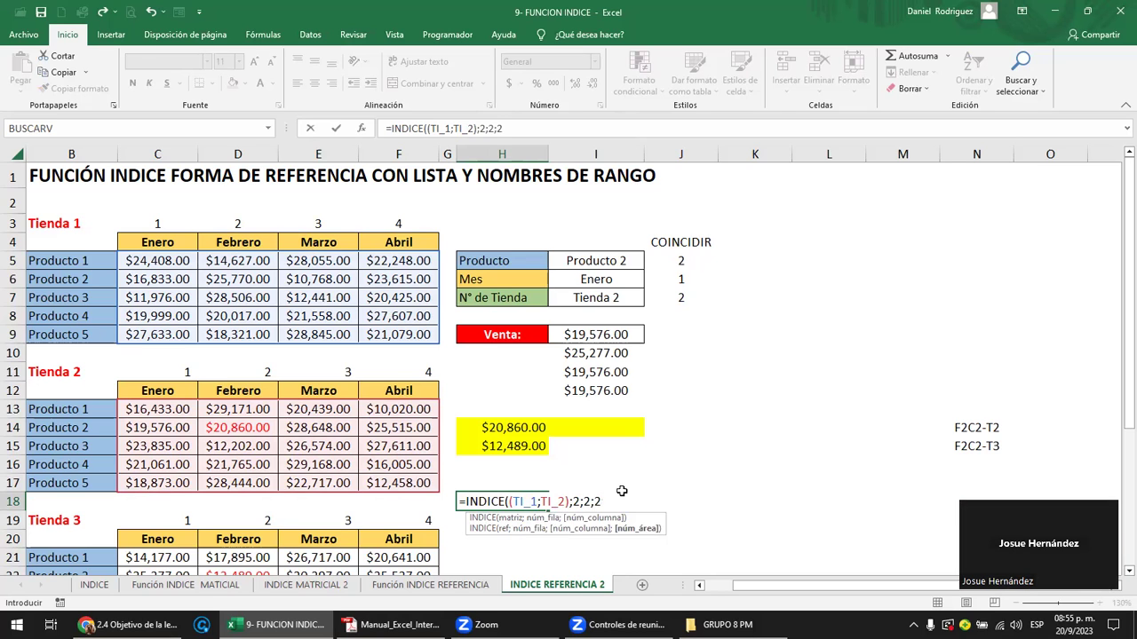
key(Return)
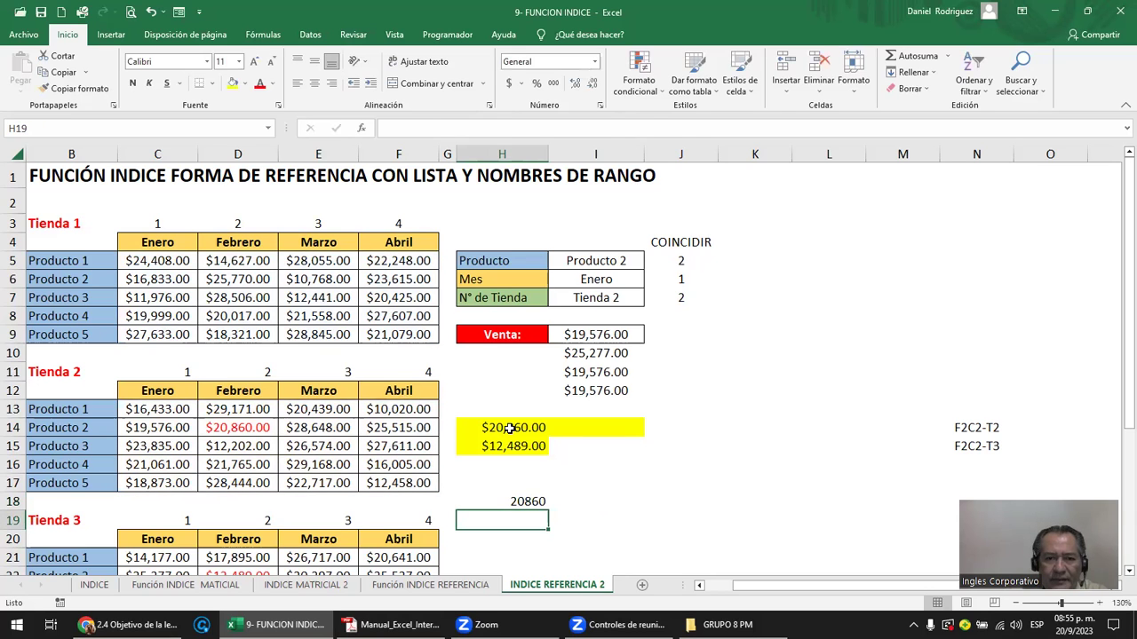
click(509, 428)
key(F2)
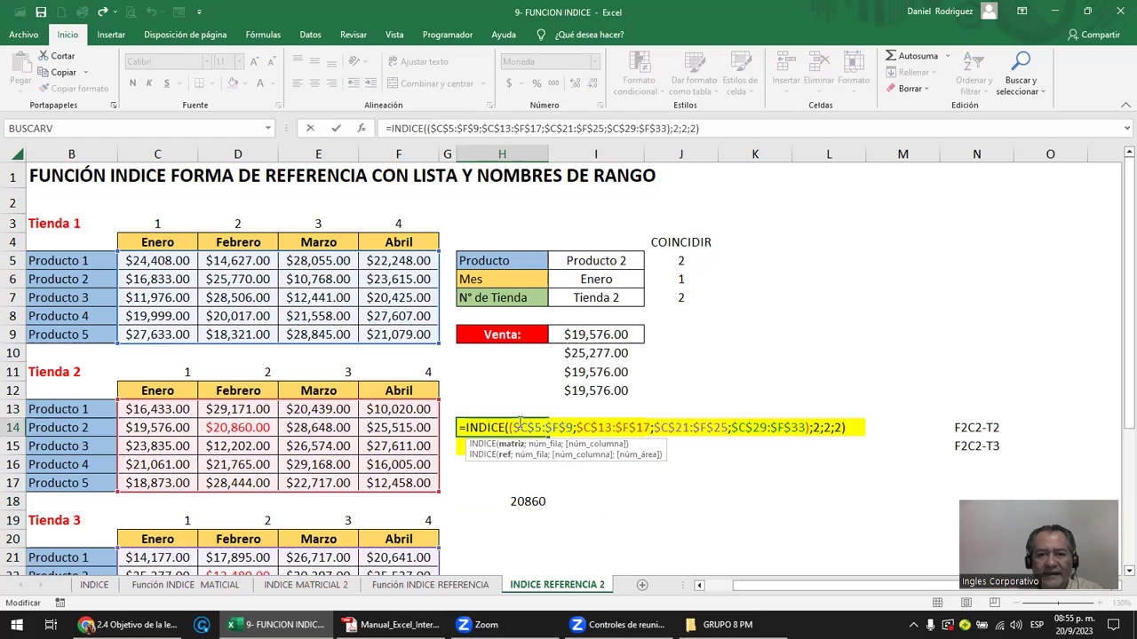
key(Escape)
click(532, 501)
key(F2)
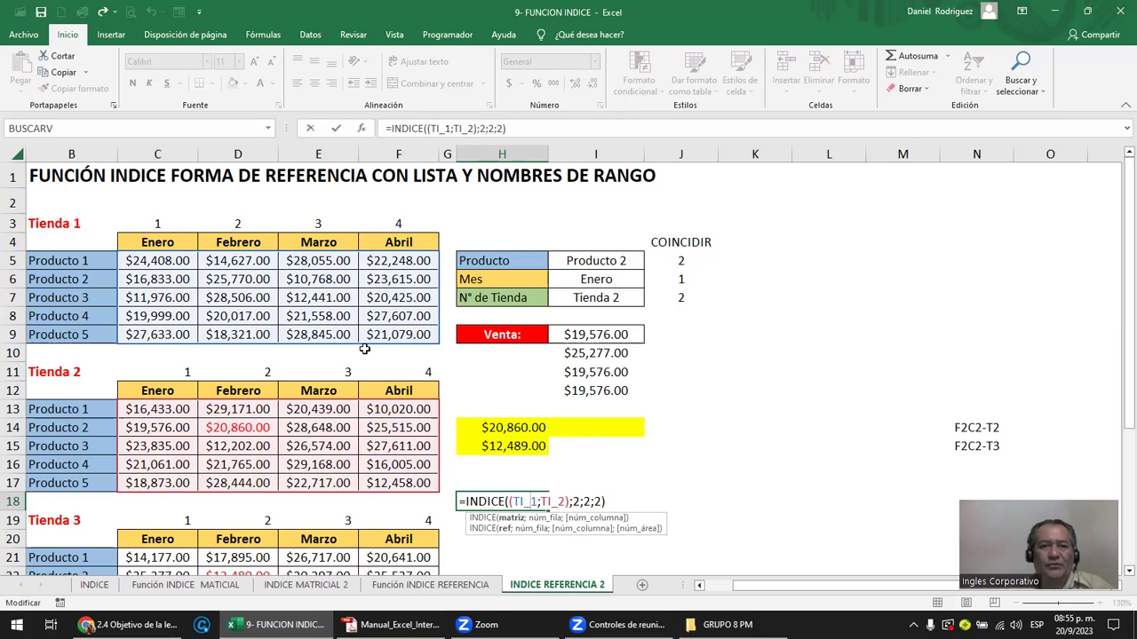
key(ctrl+Return)
scroll(394, 405, down, 1)
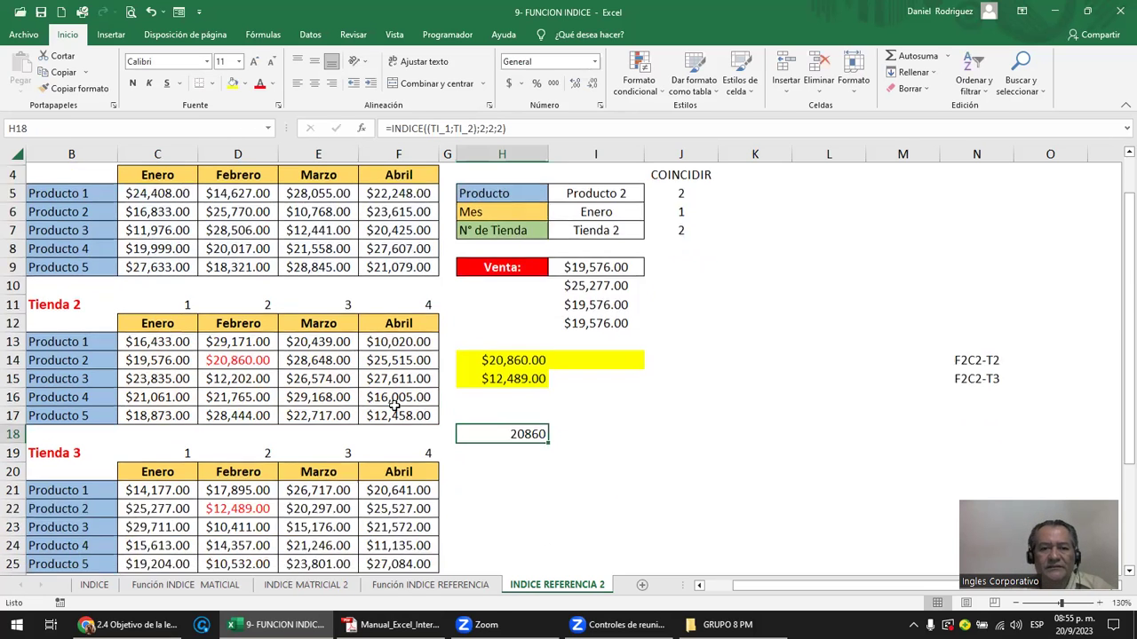
scroll(395, 405, down, 3)
drag(164, 324, 398, 393)
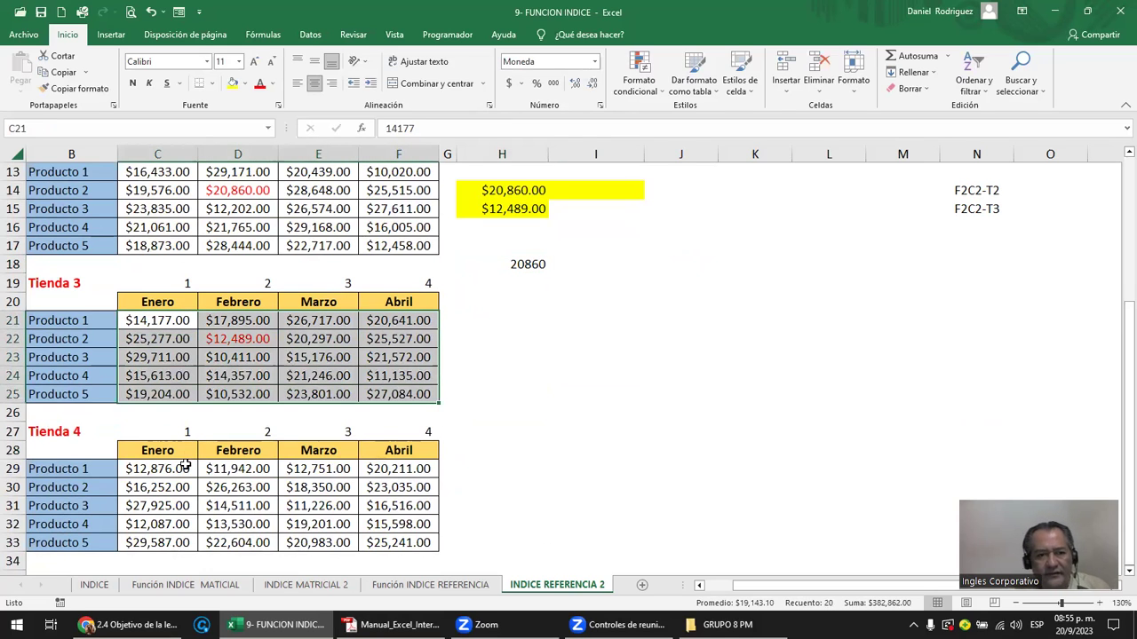
drag(182, 468, 409, 535)
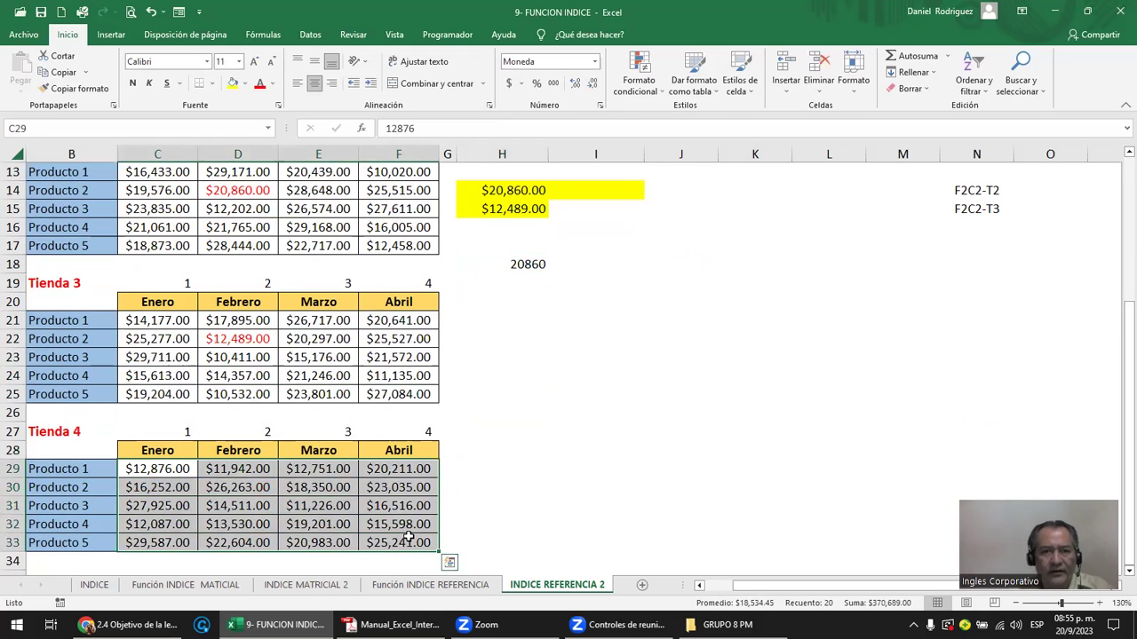
click(667, 486)
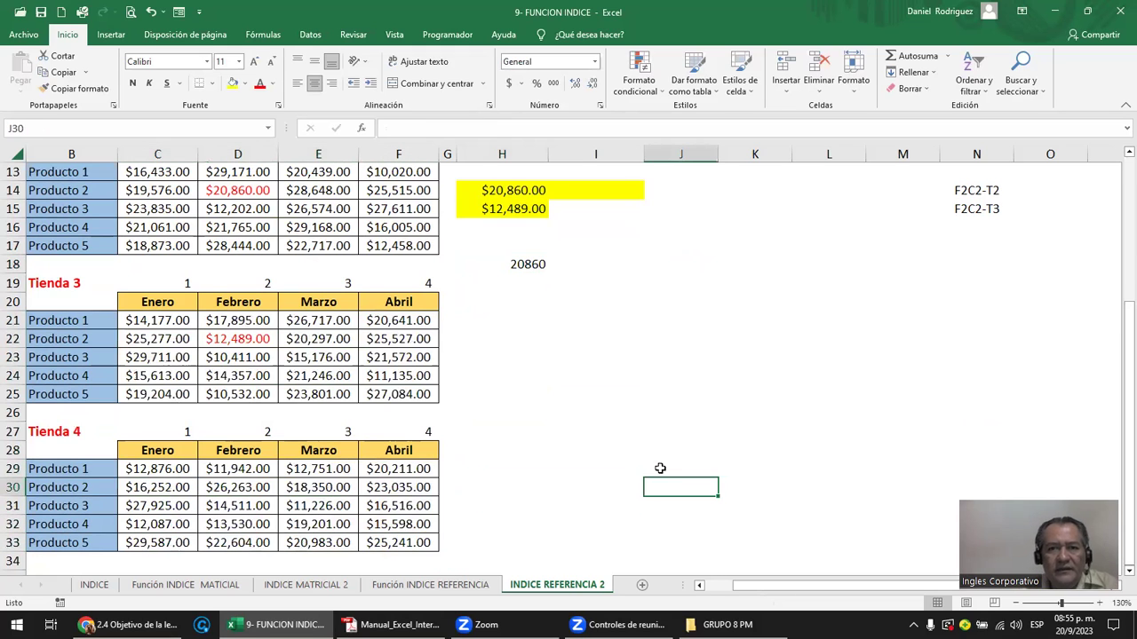
click(969, 190)
click(979, 209)
click(974, 190)
click(979, 209)
click(975, 190)
click(982, 208)
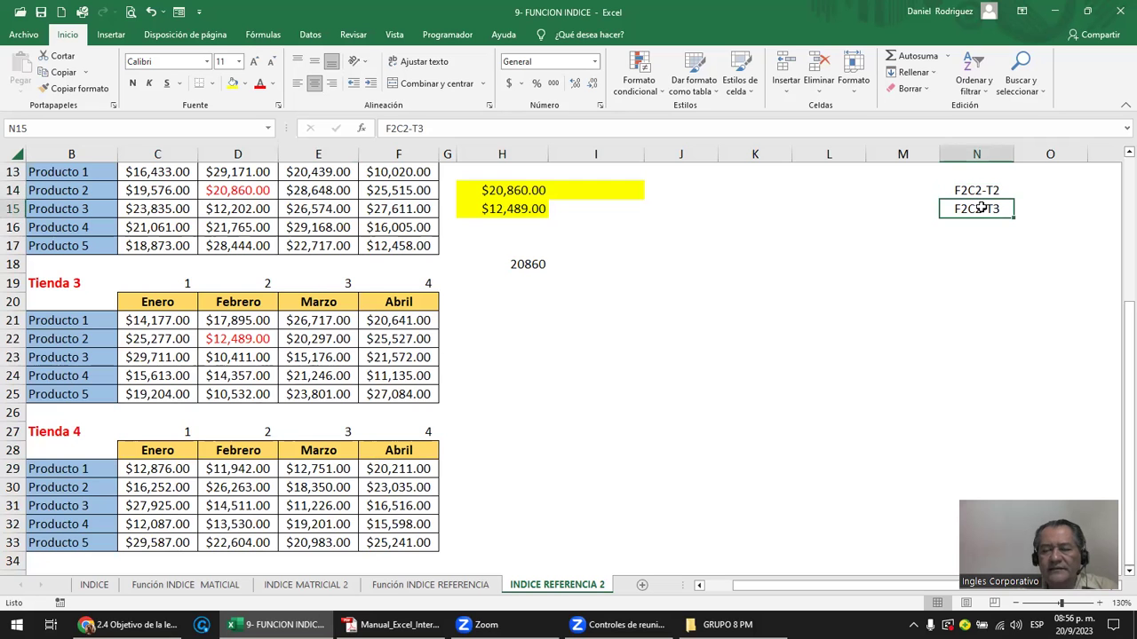
scroll(959, 233, up, 2)
scroll(959, 233, up, 1)
scroll(959, 233, up, 1)
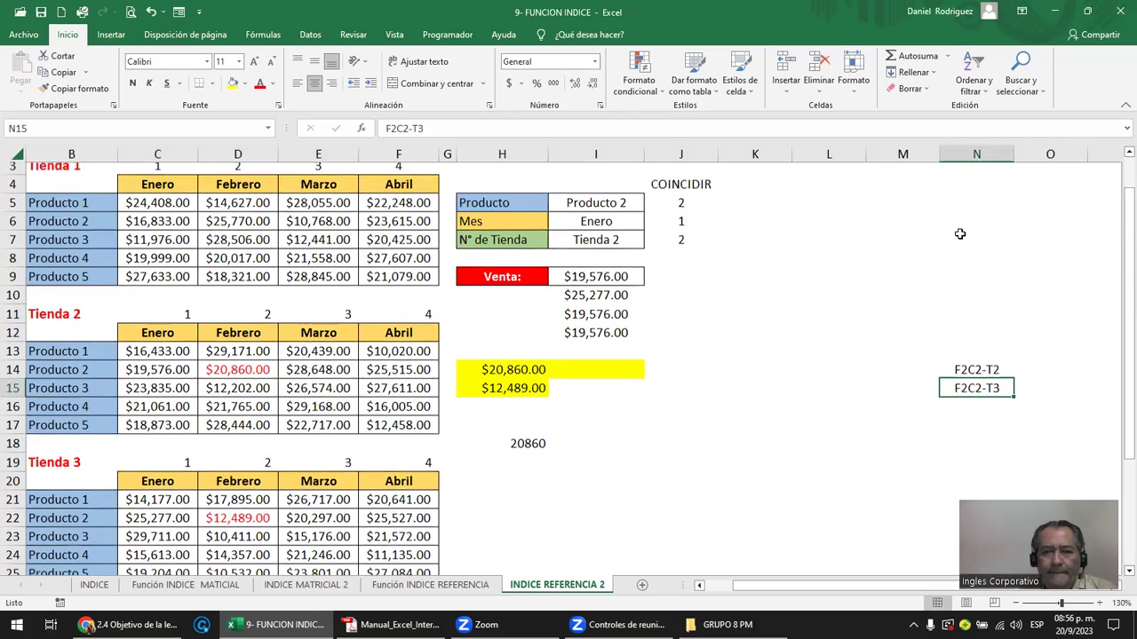
scroll(960, 233, up, 1)
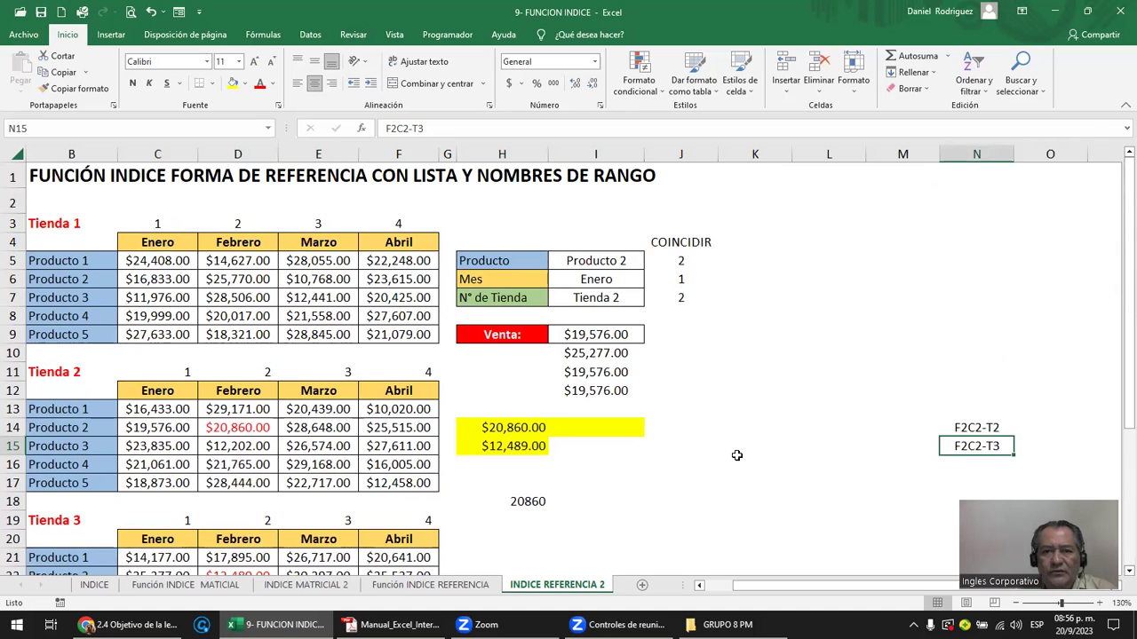
scroll(737, 456, down, 1)
scroll(737, 455, up, 1)
click(636, 261)
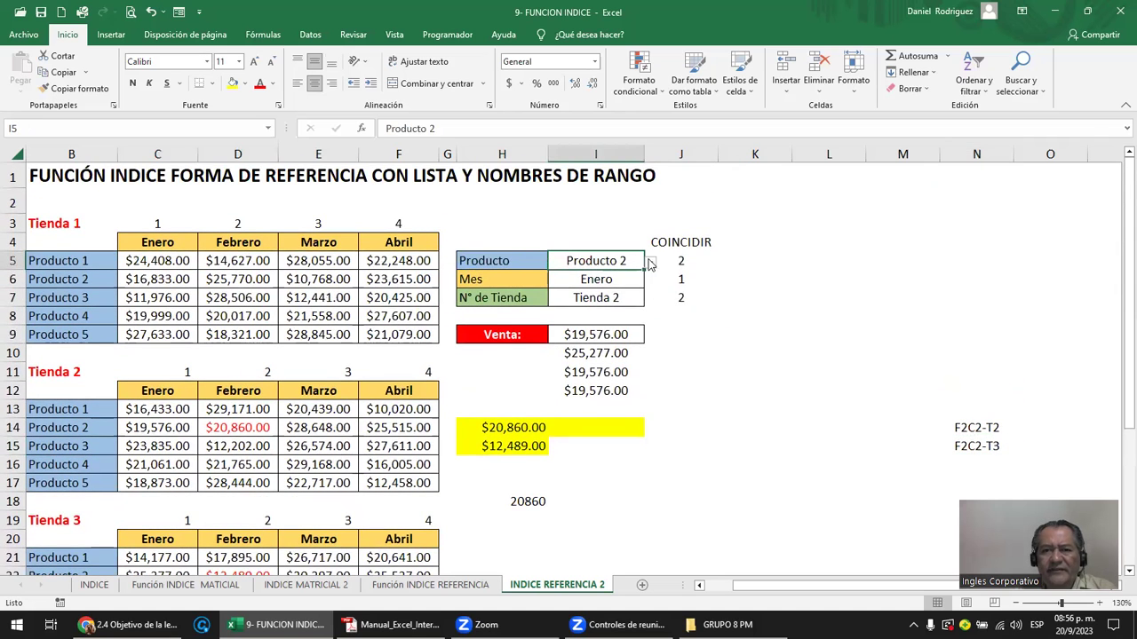
click(650, 265)
click(651, 265)
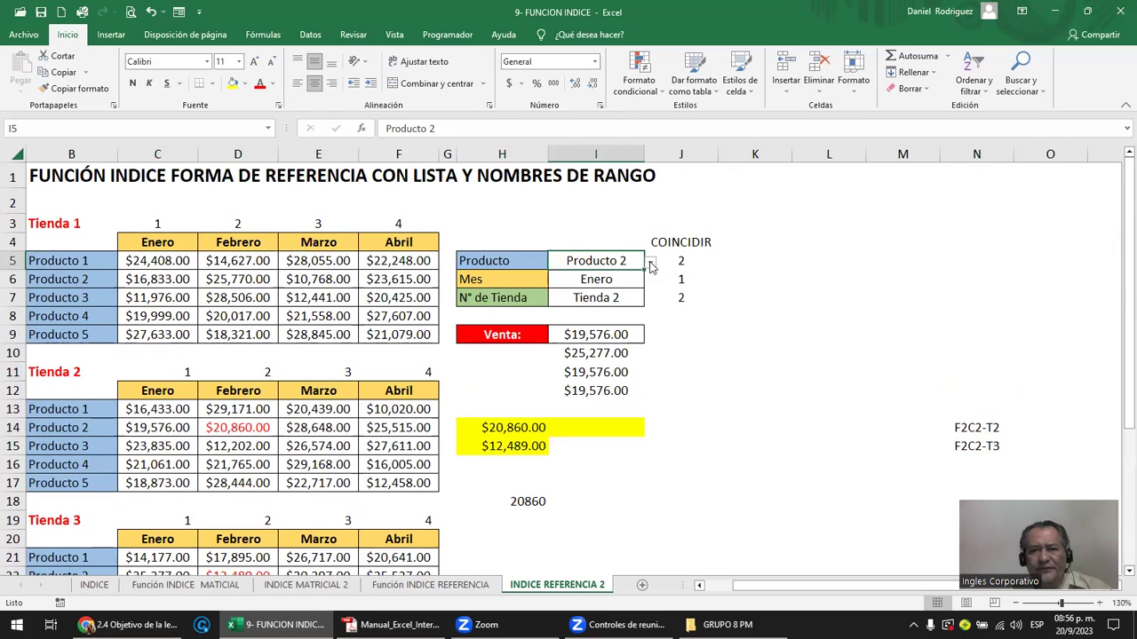
click(683, 388)
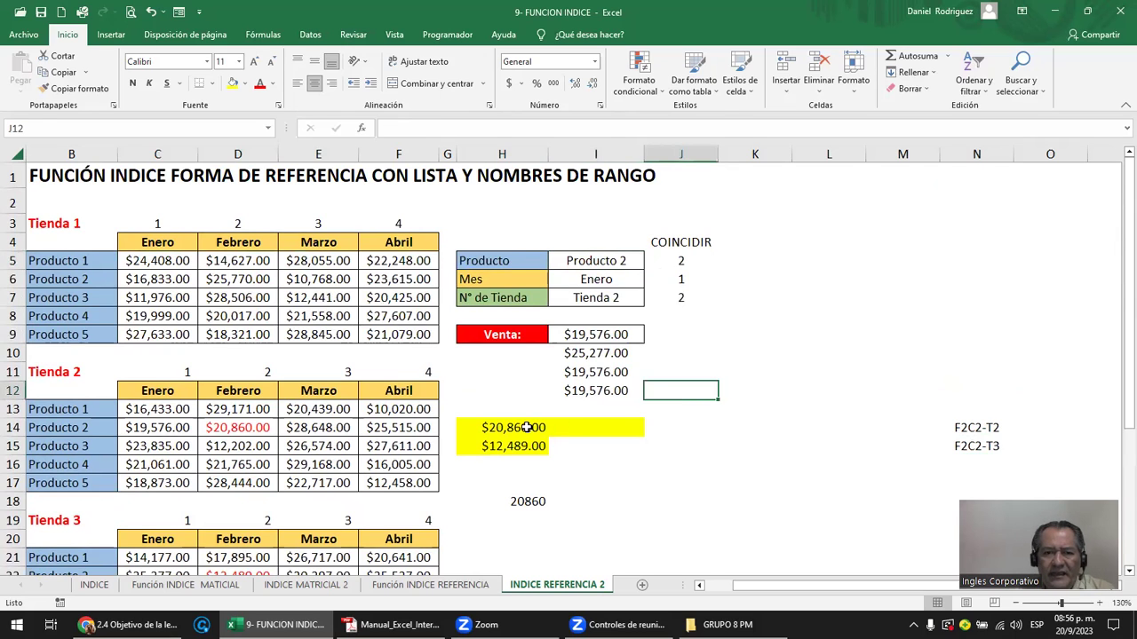
click(513, 429)
double_click(513, 429)
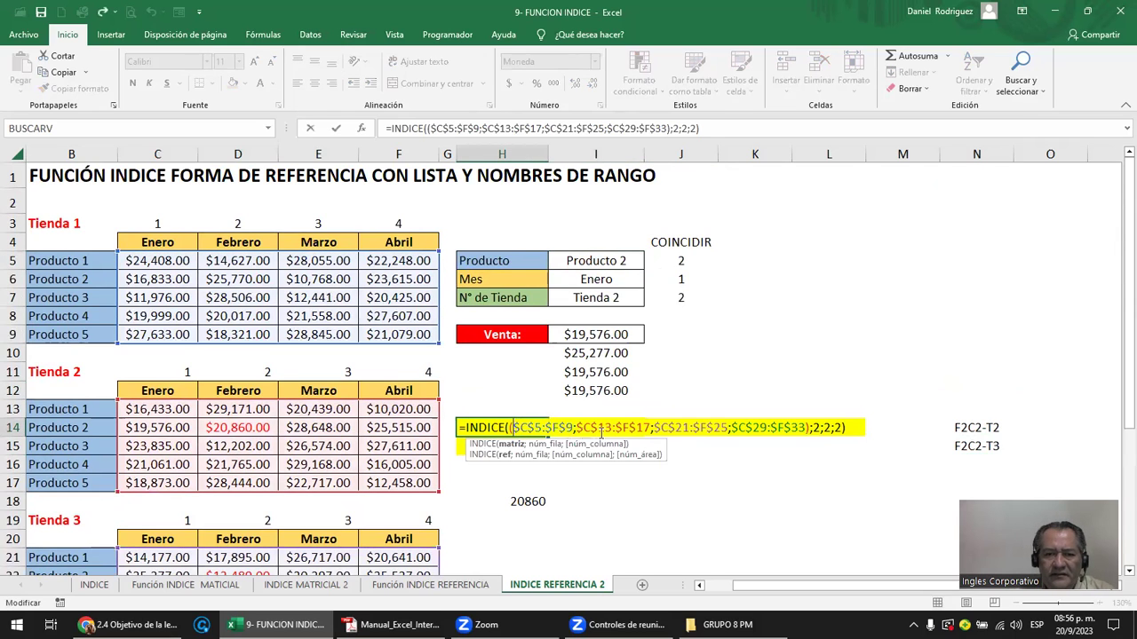
key(Escape)
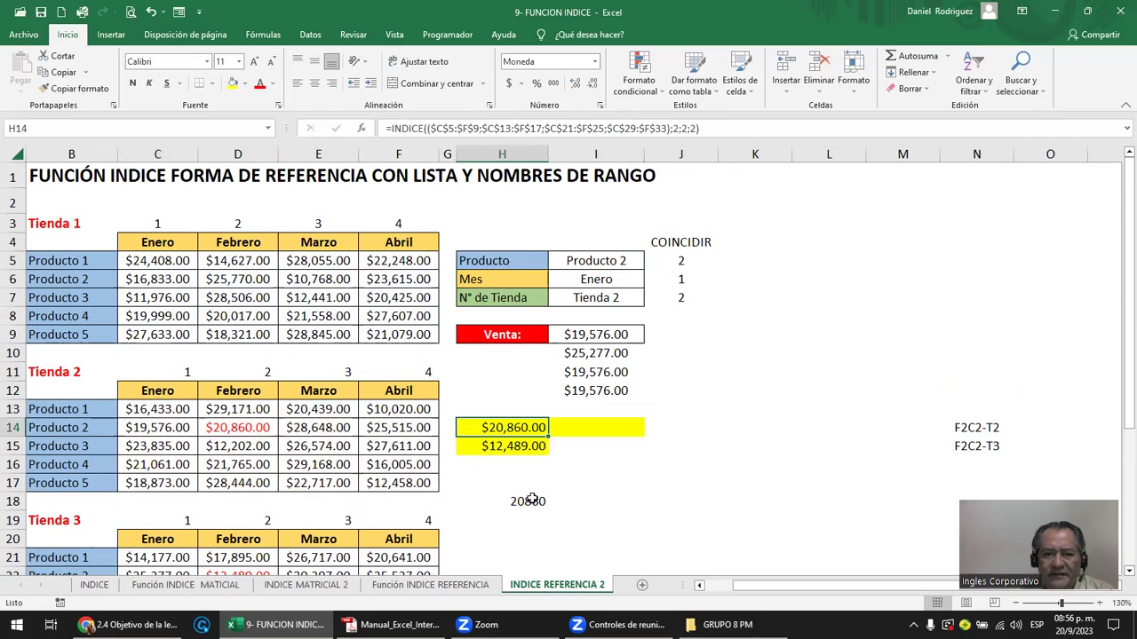
double_click(533, 501)
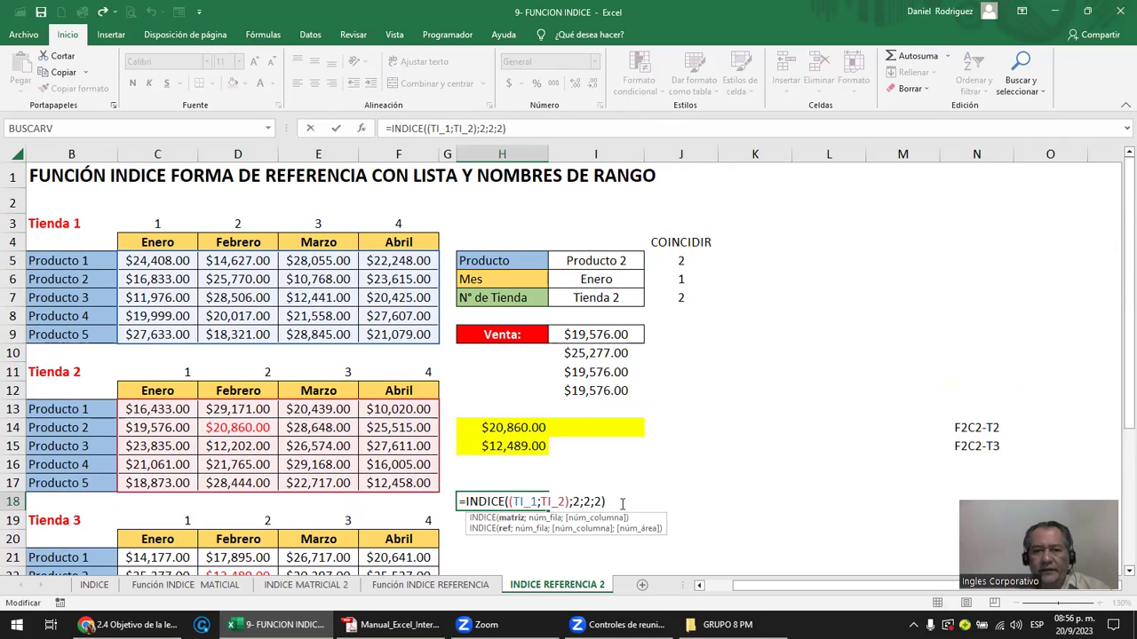
key(ctrl+Return)
double_click(507, 427)
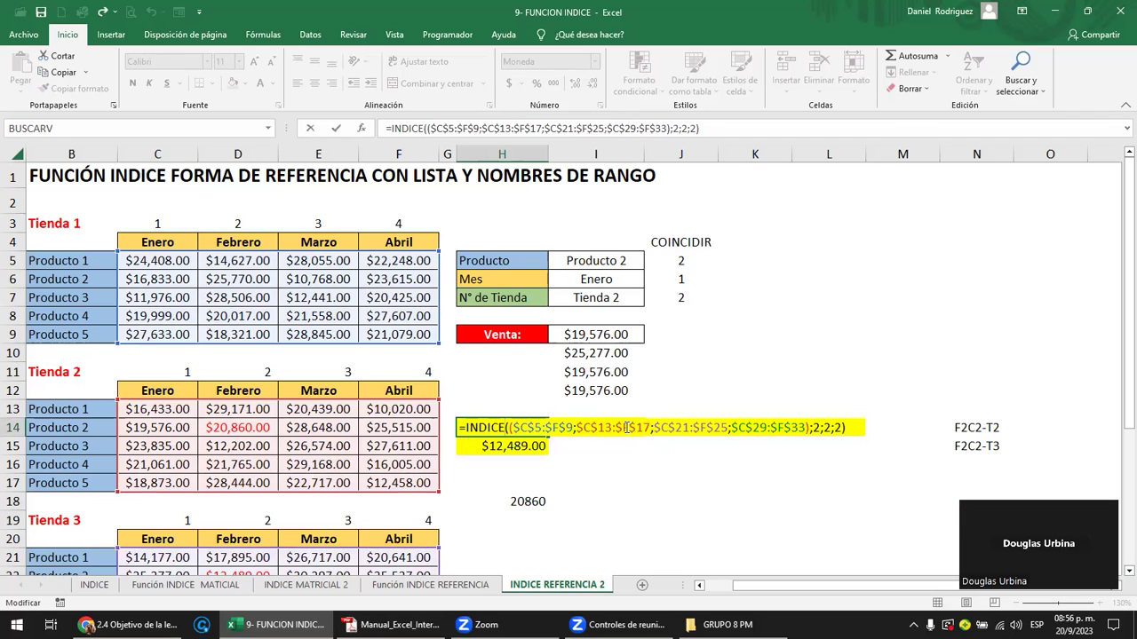
key(ctrl+Return)
click(533, 501)
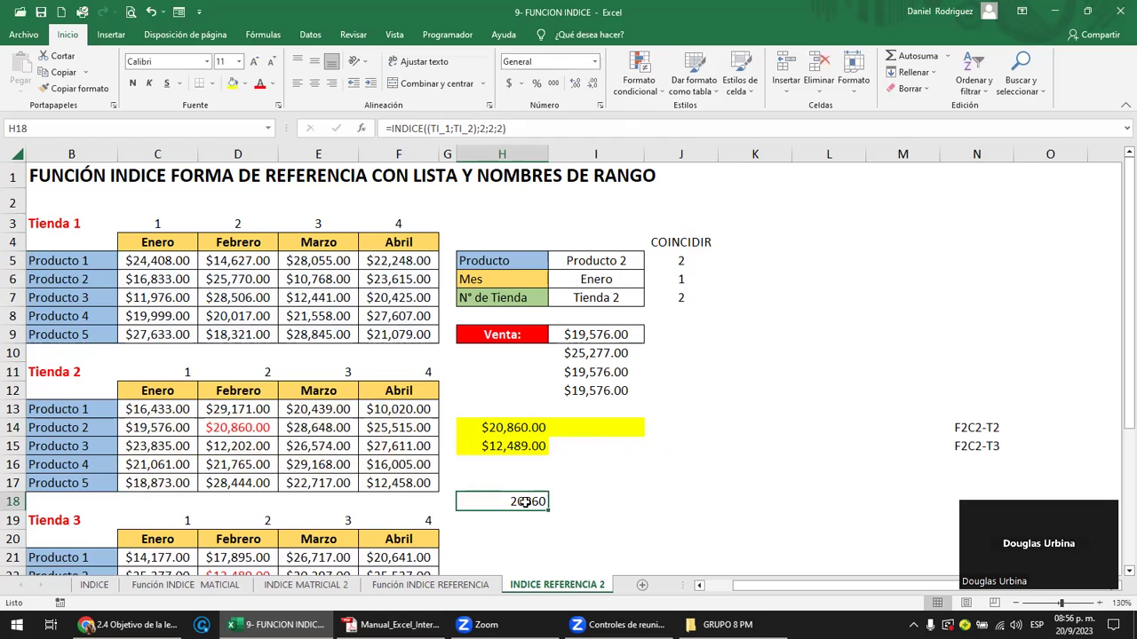
double_click(526, 501)
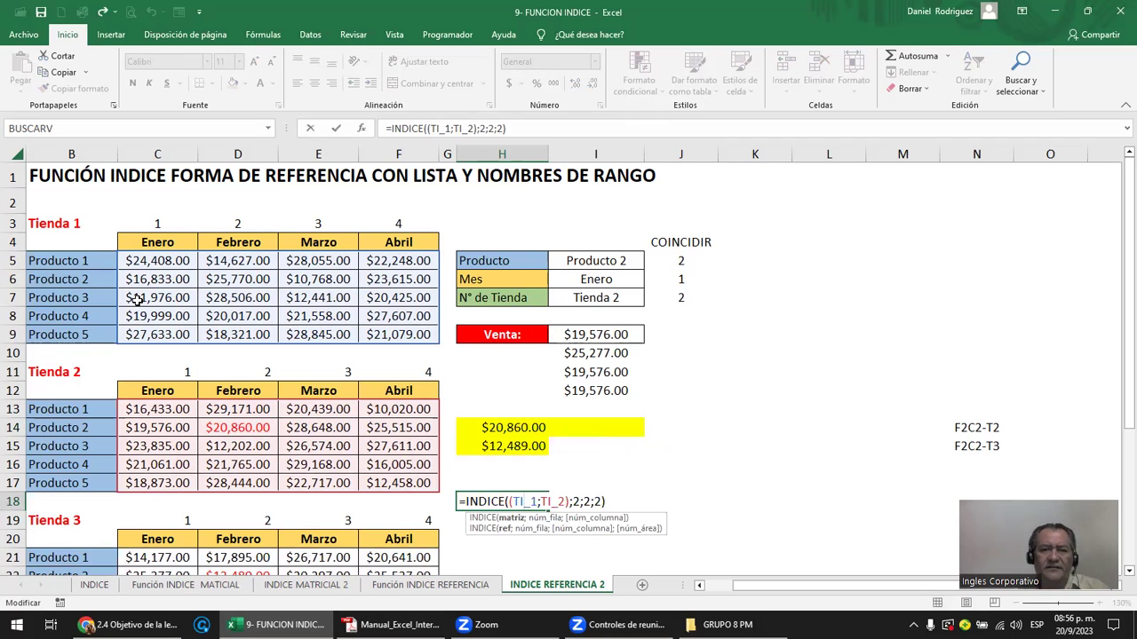
key(ctrl+Return)
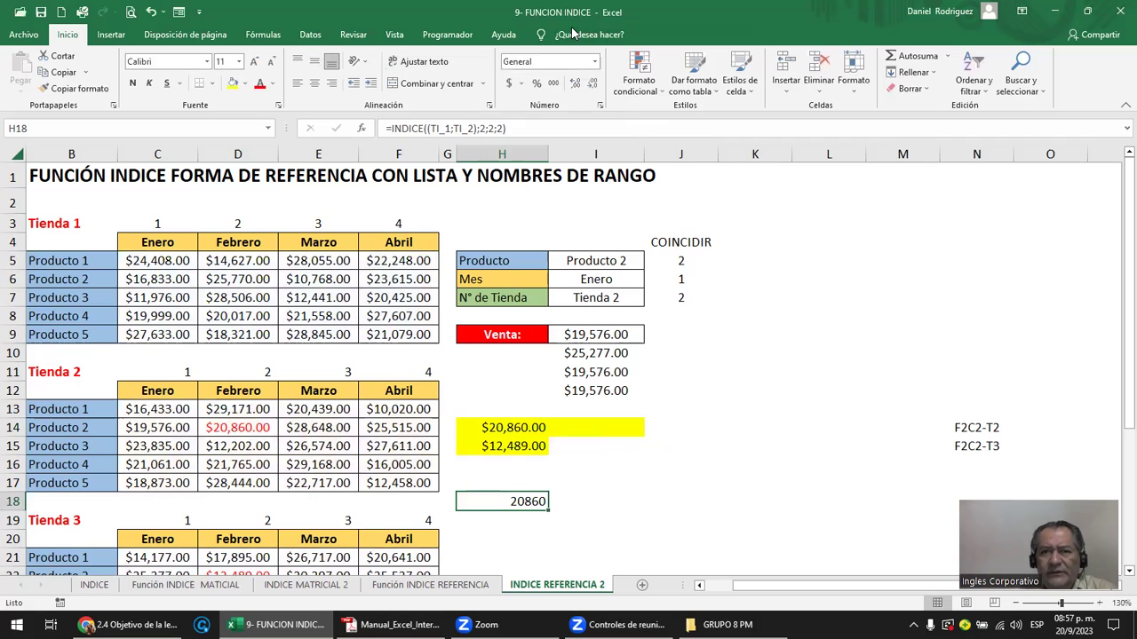